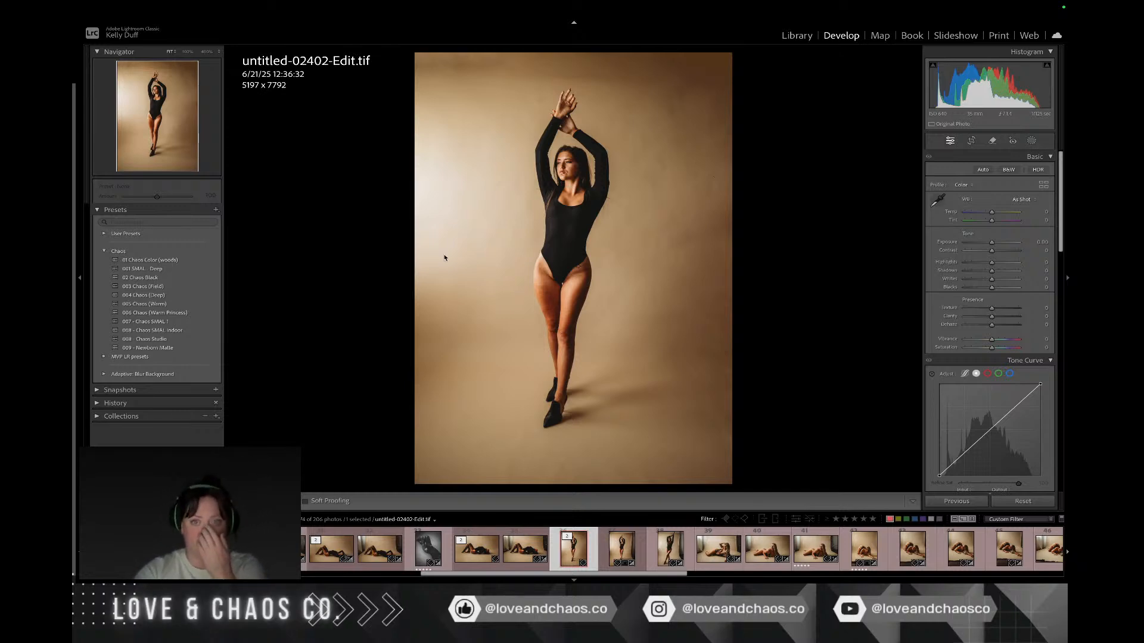
{"action": "key", "text": "ctrl+Right"}
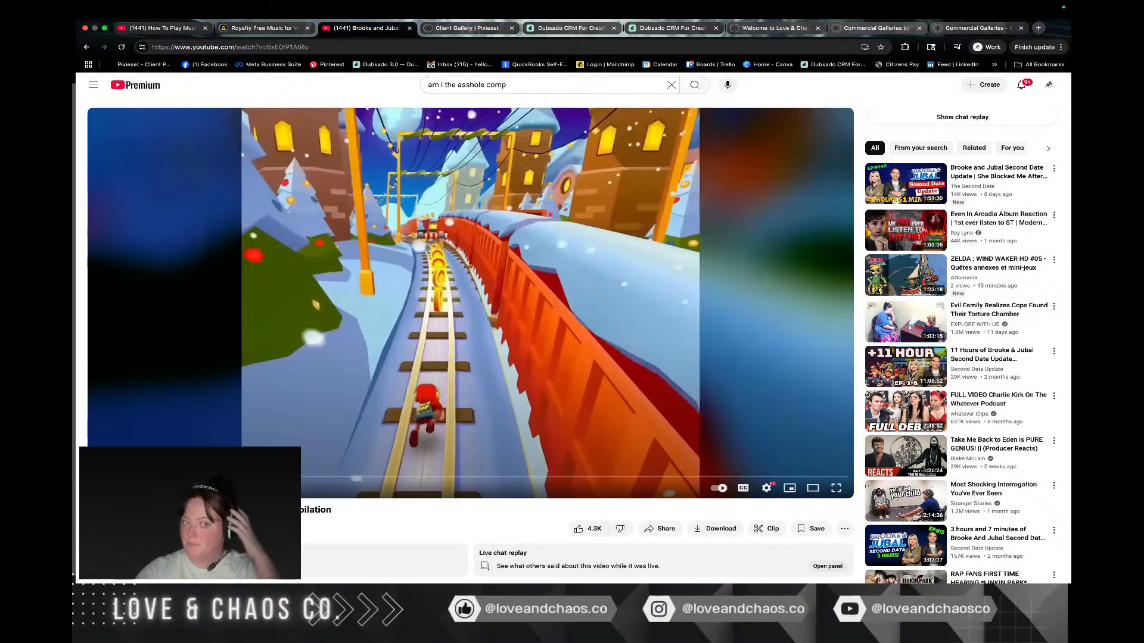
{"action": "key", "text": "ctrl+Left"}
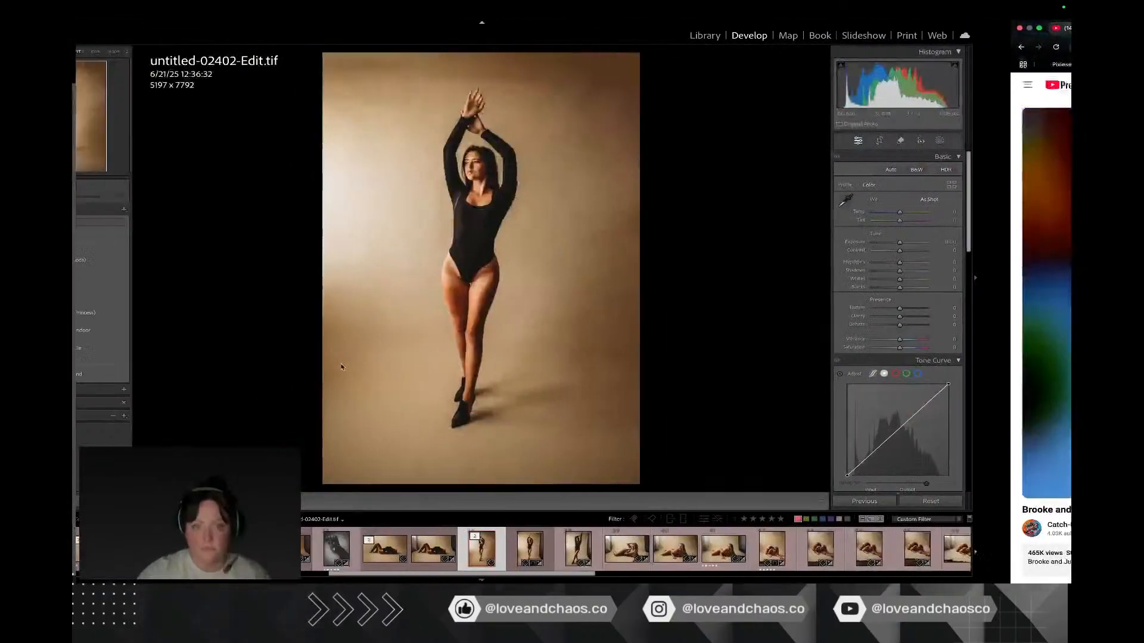
Step: Open the photo untitled-02434.ARW for editing in Adobe Photoshop 2025
{"action": "left_click", "coordinate": [669, 548]}
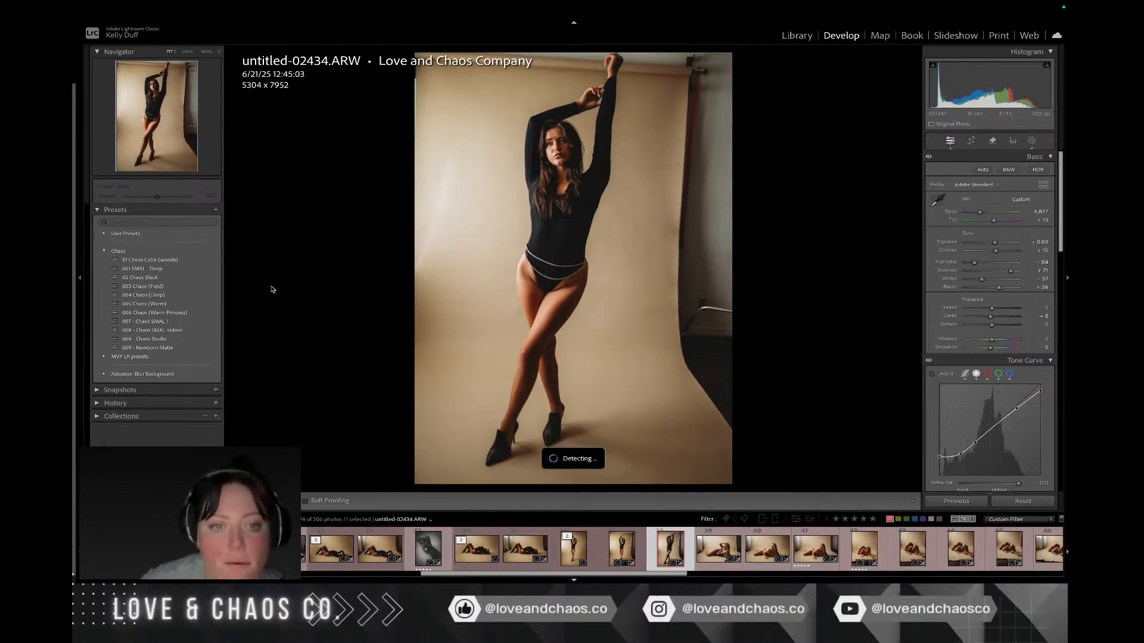
{"action": "right_click", "coordinate": [619, 348]}
{"action": "mouse_move", "coordinate": [640, 366]}
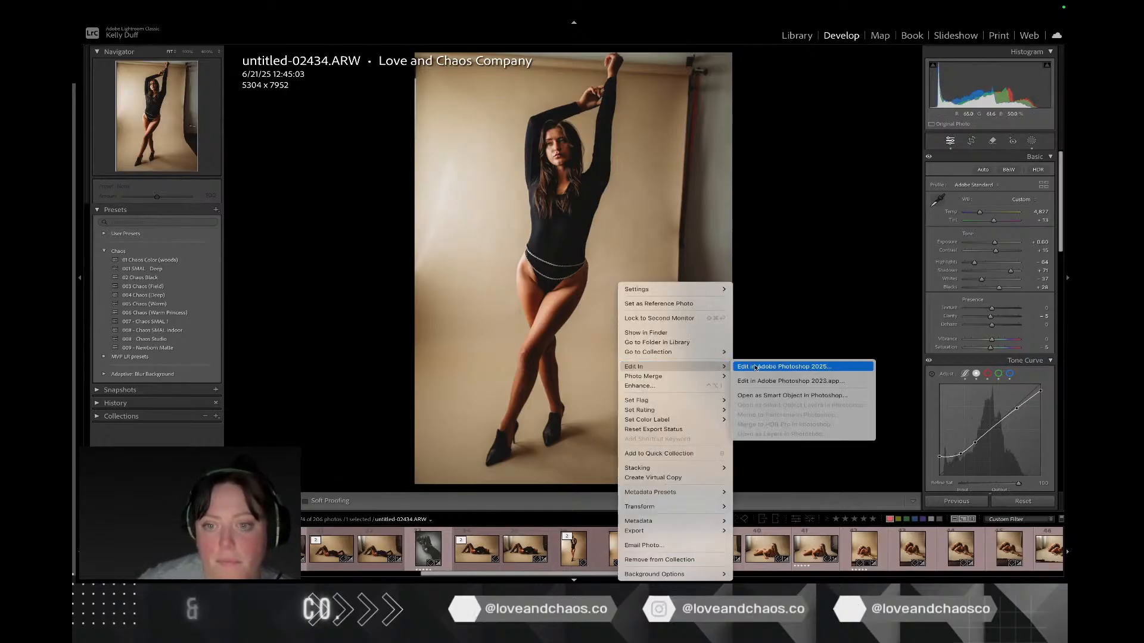
{"action": "left_click", "coordinate": [755, 368]}
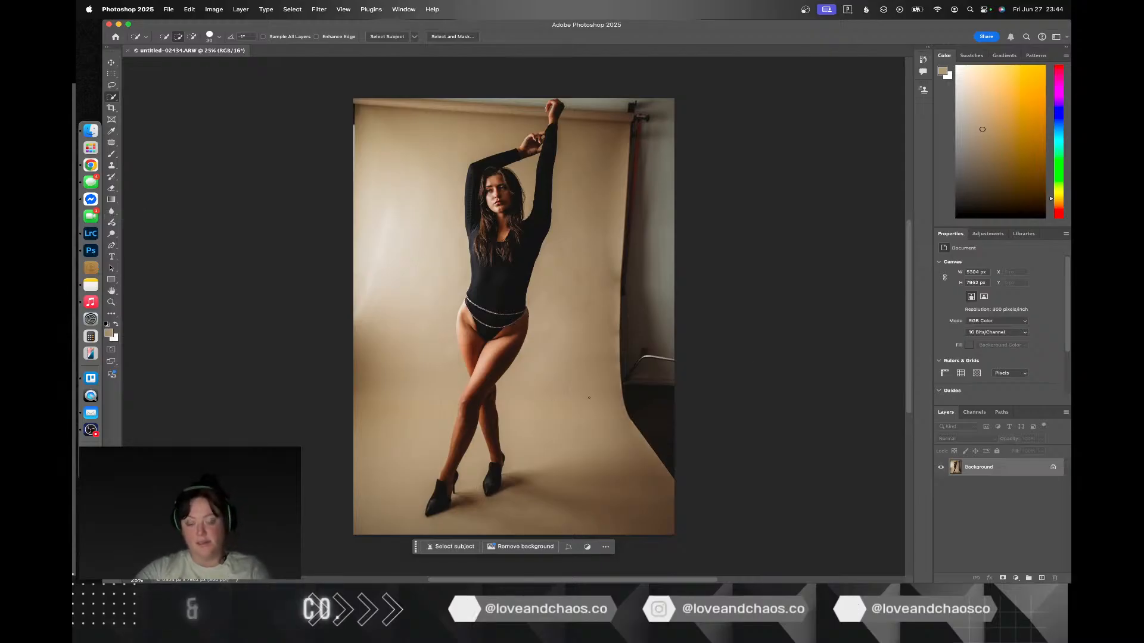
Step: Duplicate the Background layer, then select the subject and paste a copy of her onto a new layer
{"action": "key", "text": "super+j"}
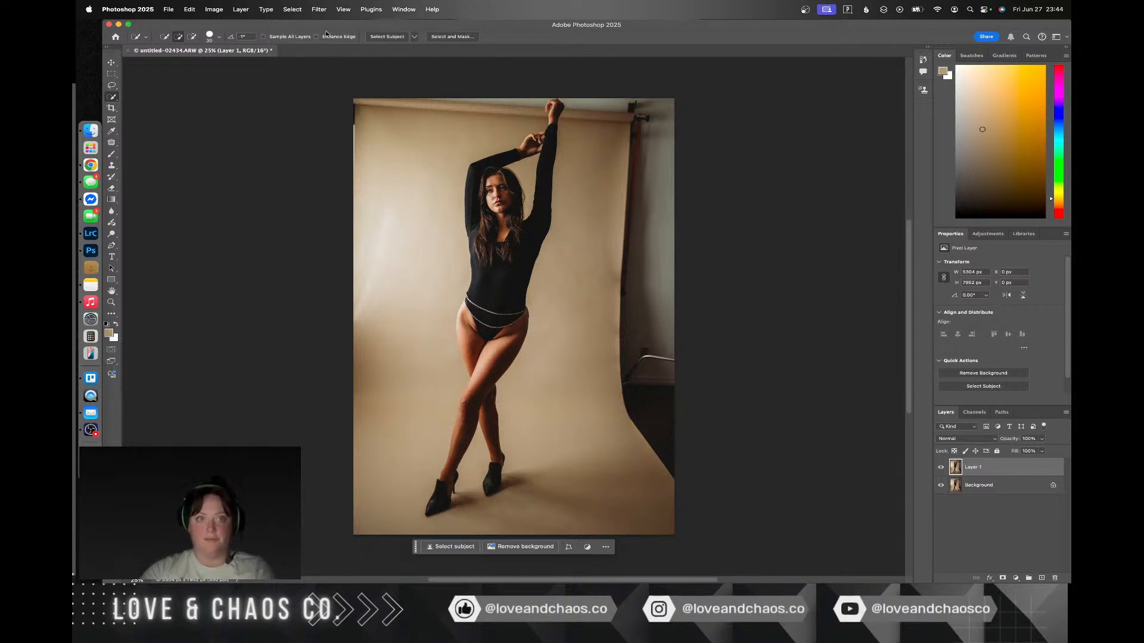
{"action": "left_click", "coordinate": [293, 9]}
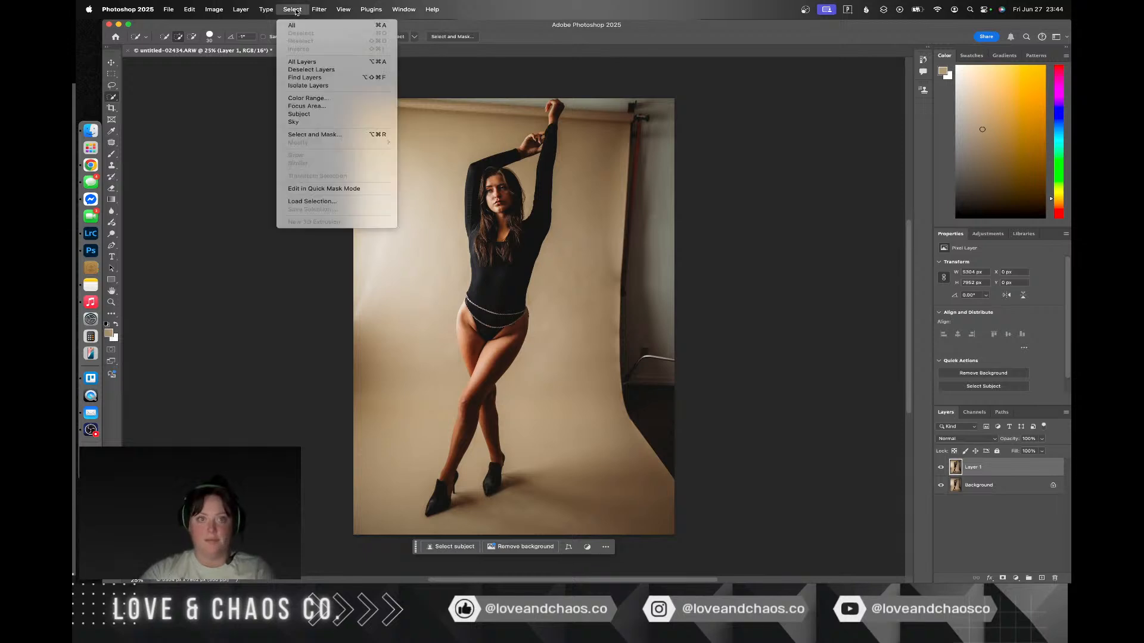
{"action": "left_click", "coordinate": [339, 115]}
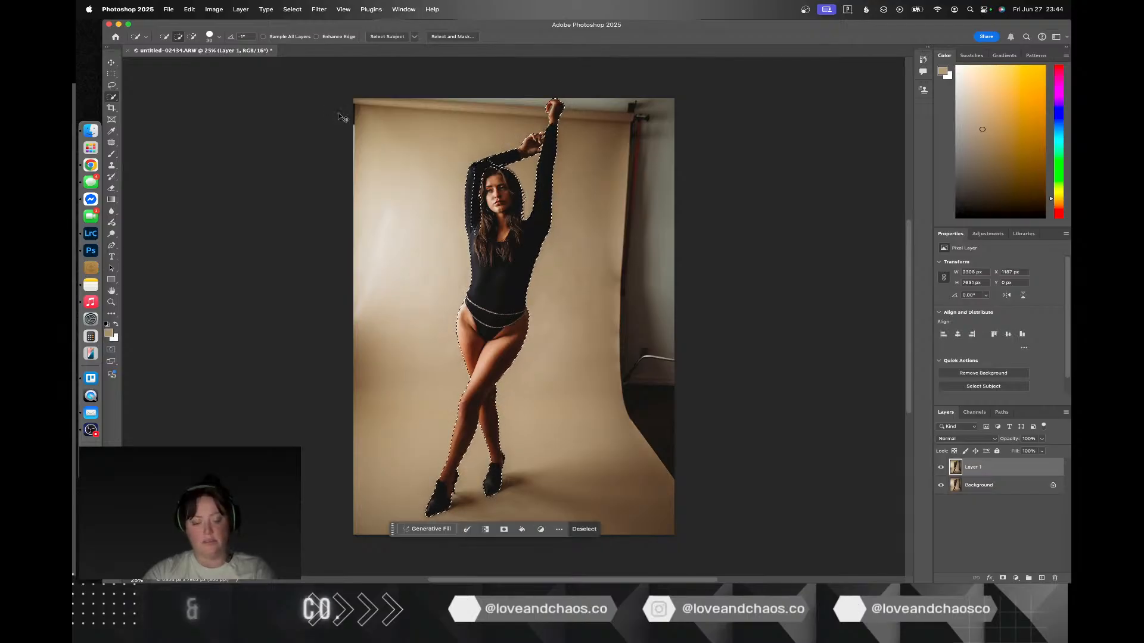
{"action": "key", "text": "super+v"}
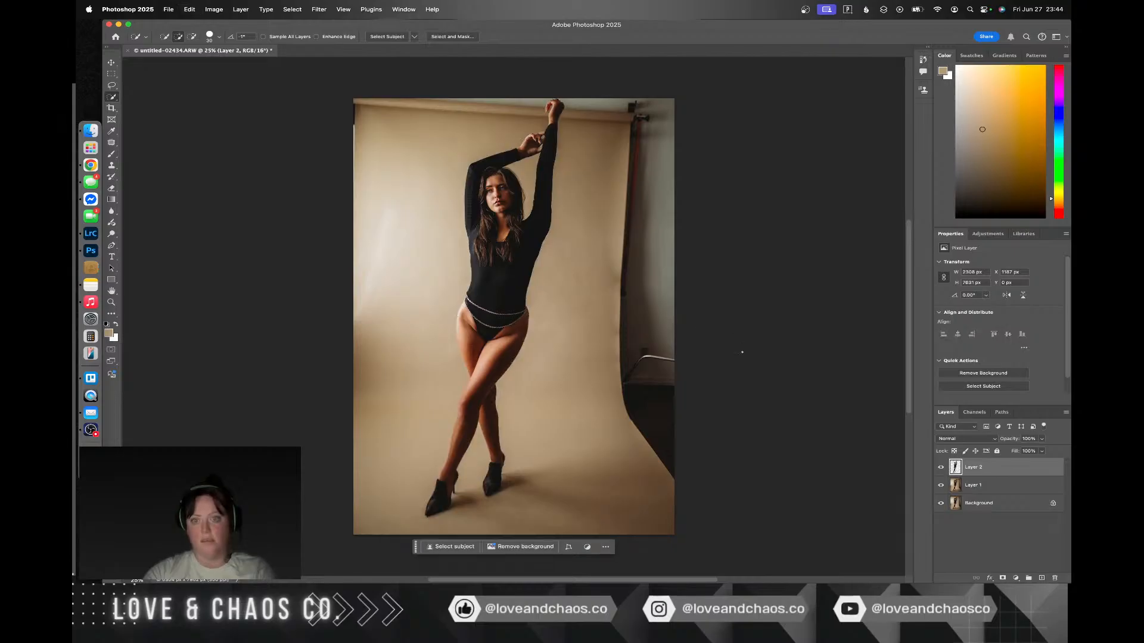
Step: Toggle the visibility of Layer 2, Layer 1 and Background to check what each layer holds
{"action": "left_click", "coordinate": [940, 469]}
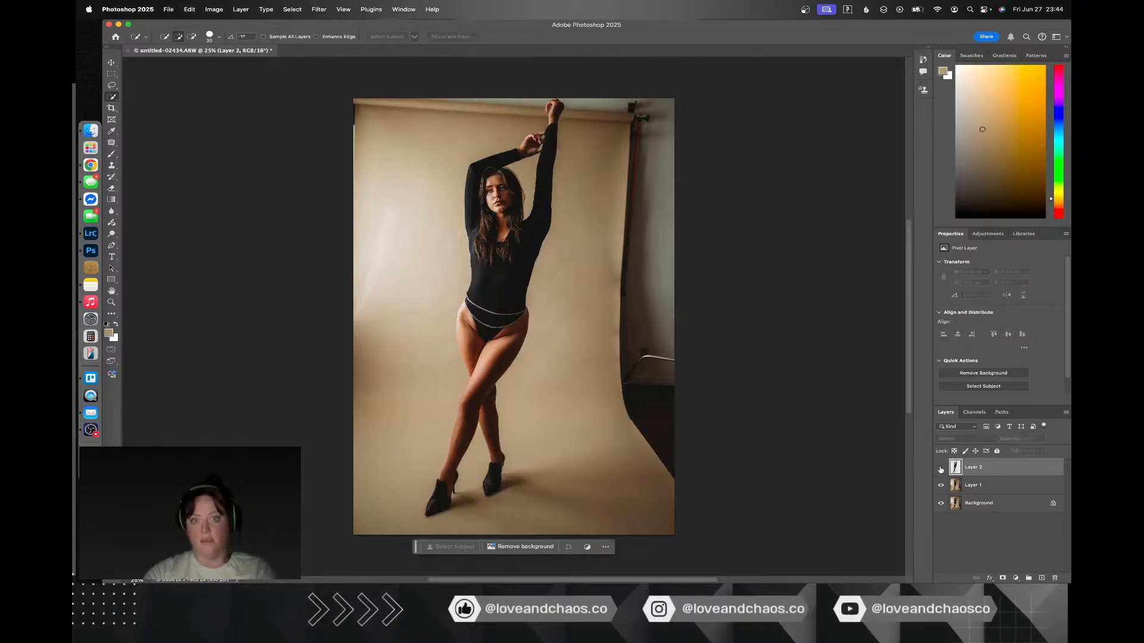
{"action": "left_click", "coordinate": [942, 486]}
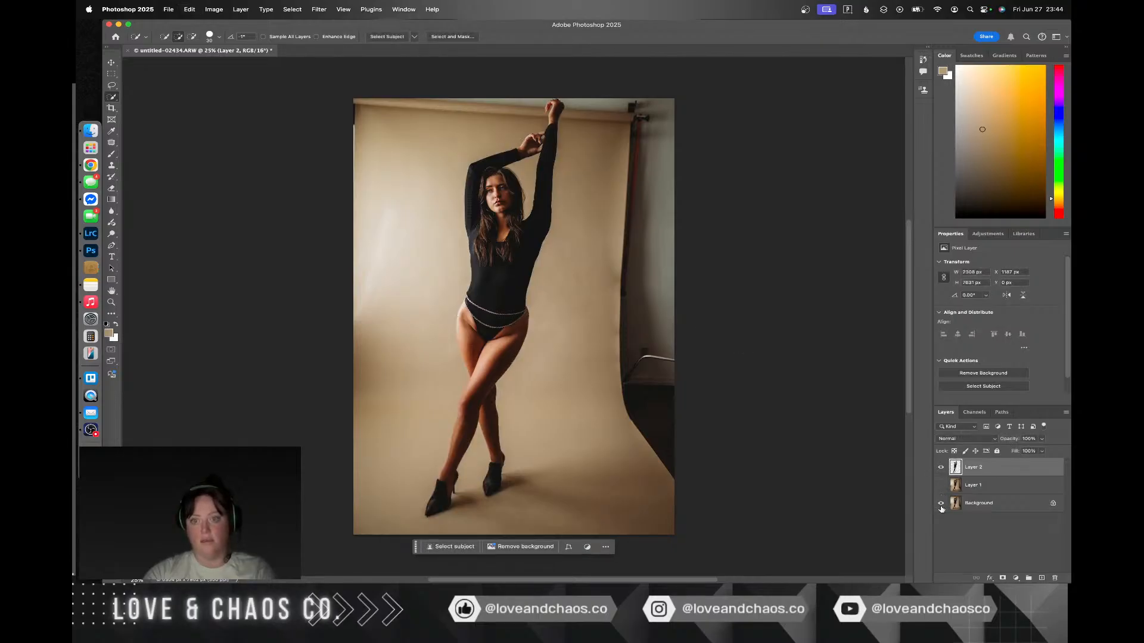
{"action": "left_click", "coordinate": [941, 503]}
{"action": "left_click", "coordinate": [942, 504]}
Step: On Layer 1, outline a freehand selection across the photo's full top edge, covering the backdrop roll and stand
{"action": "left_click", "coordinate": [989, 489]}
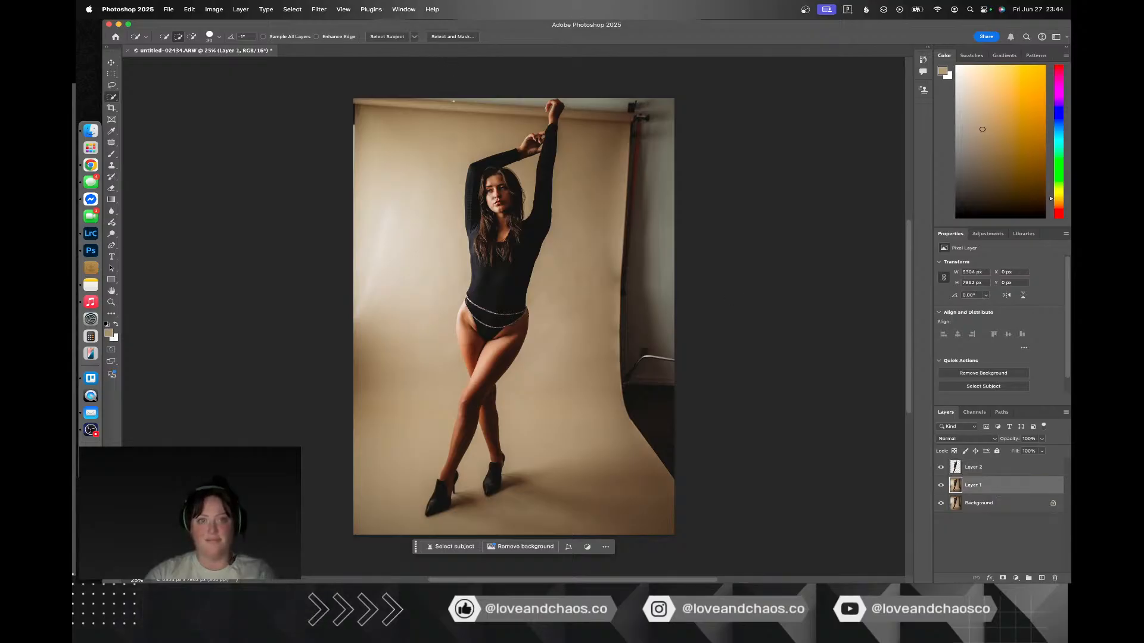
{"action": "left_click", "coordinate": [111, 142]}
{"action": "left_click_drag", "start_coordinate": [582, 96], "coordinate": [583, 97]}
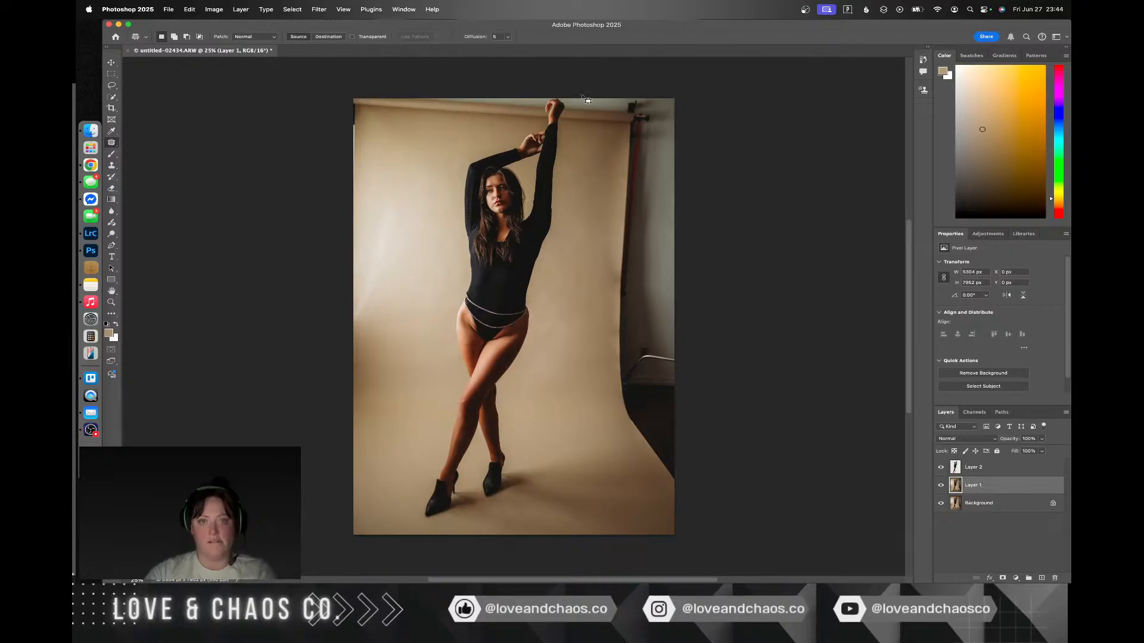
{"action": "mouse_move", "coordinate": [356, 101]}
{"action": "left_mouse_down"}
{"action": "mouse_move", "coordinate": [422, 160]}
{"action": "mouse_move", "coordinate": [669, 160]}
{"action": "mouse_move", "coordinate": [685, 104]}
{"action": "mouse_move", "coordinate": [656, 80]}
{"action": "mouse_move", "coordinate": [547, 57]}
{"action": "left_mouse_up"}
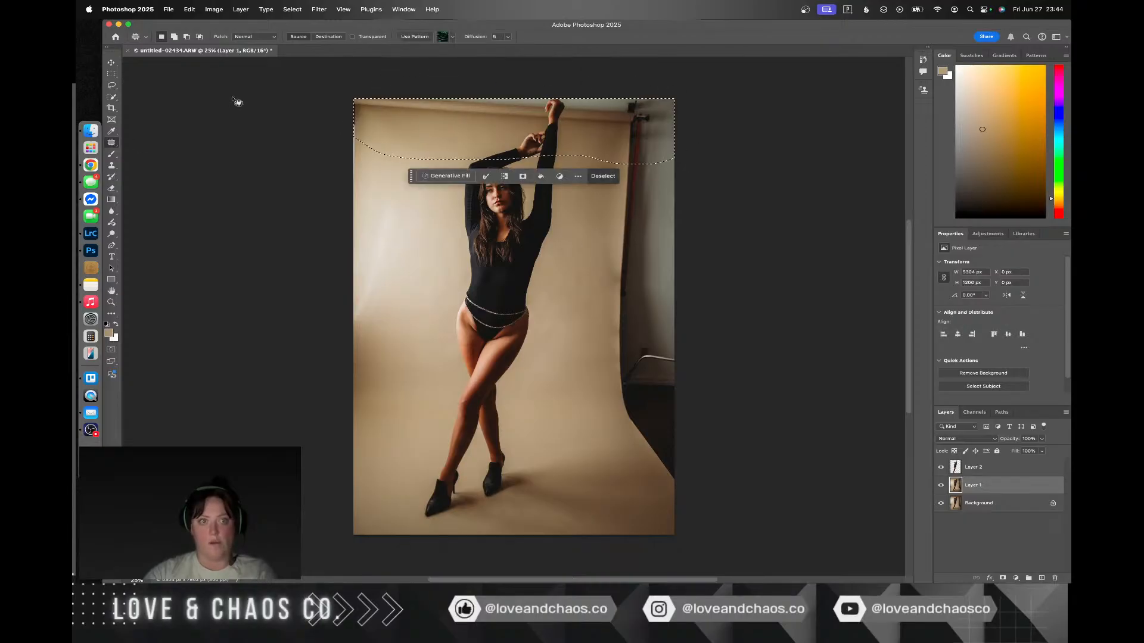
Step: Content-Aware Fill the top strip with the woman's head and arms excluded from the sampling area, output to the current layer, and deselect
{"action": "left_click", "coordinate": [111, 85]}
{"action": "right_click", "coordinate": [426, 132]}
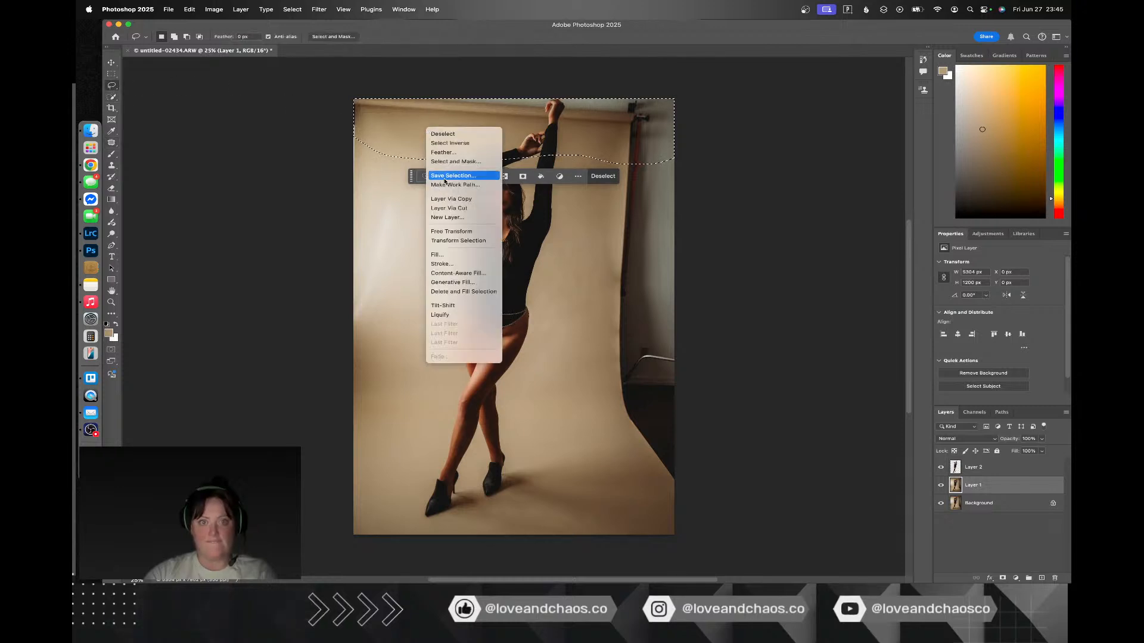
{"action": "left_click", "coordinate": [458, 273]}
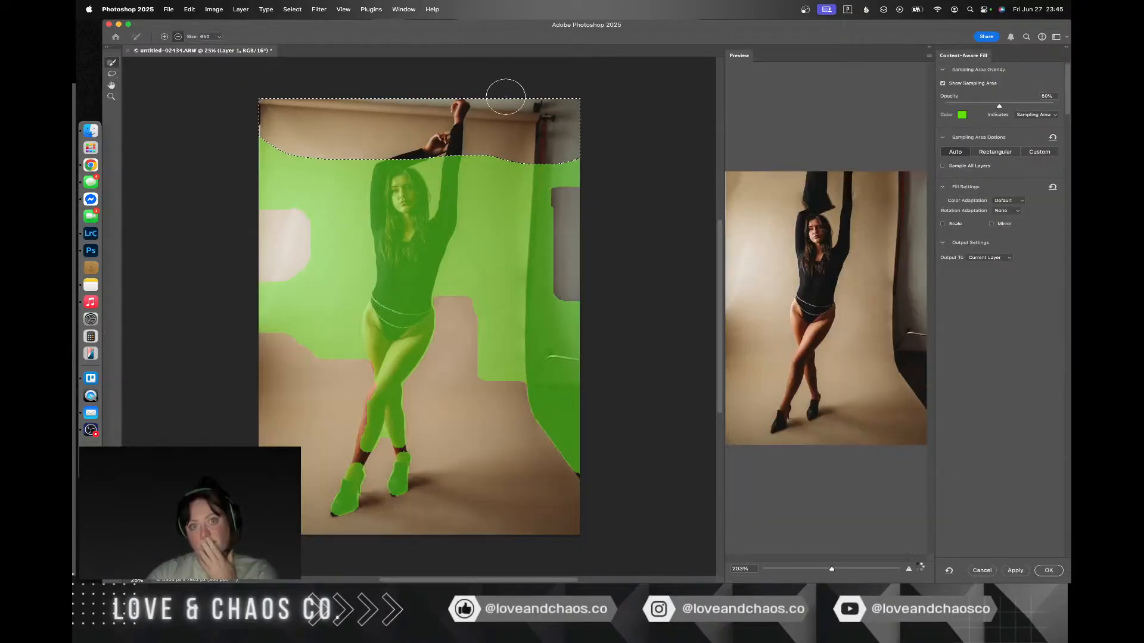
{"action": "mouse_move", "coordinate": [412, 215]}
{"action": "left_mouse_down"}
{"action": "mouse_move", "coordinate": [416, 120]}
{"action": "mouse_move", "coordinate": [375, 240]}
{"action": "mouse_move", "coordinate": [374, 179]}
{"action": "mouse_move", "coordinate": [431, 239]}
{"action": "mouse_move", "coordinate": [444, 150]}
{"action": "mouse_move", "coordinate": [444, 231]}
{"action": "mouse_move", "coordinate": [467, 97]}
{"action": "mouse_move", "coordinate": [454, 125]}
{"action": "left_mouse_up"}
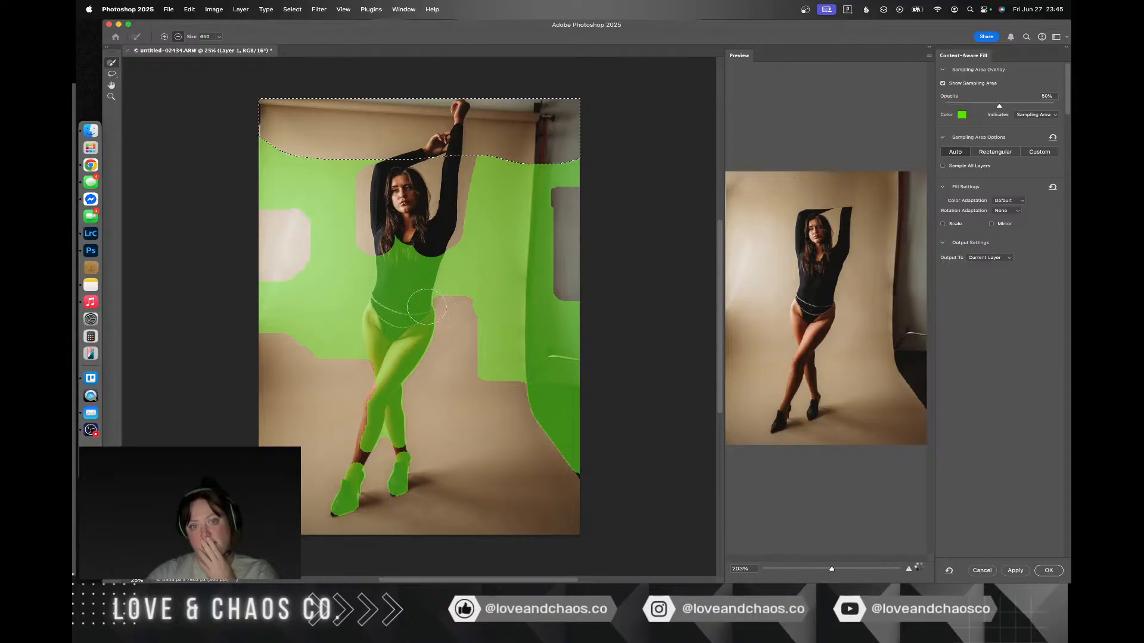
{"action": "left_click", "coordinate": [1049, 571]}
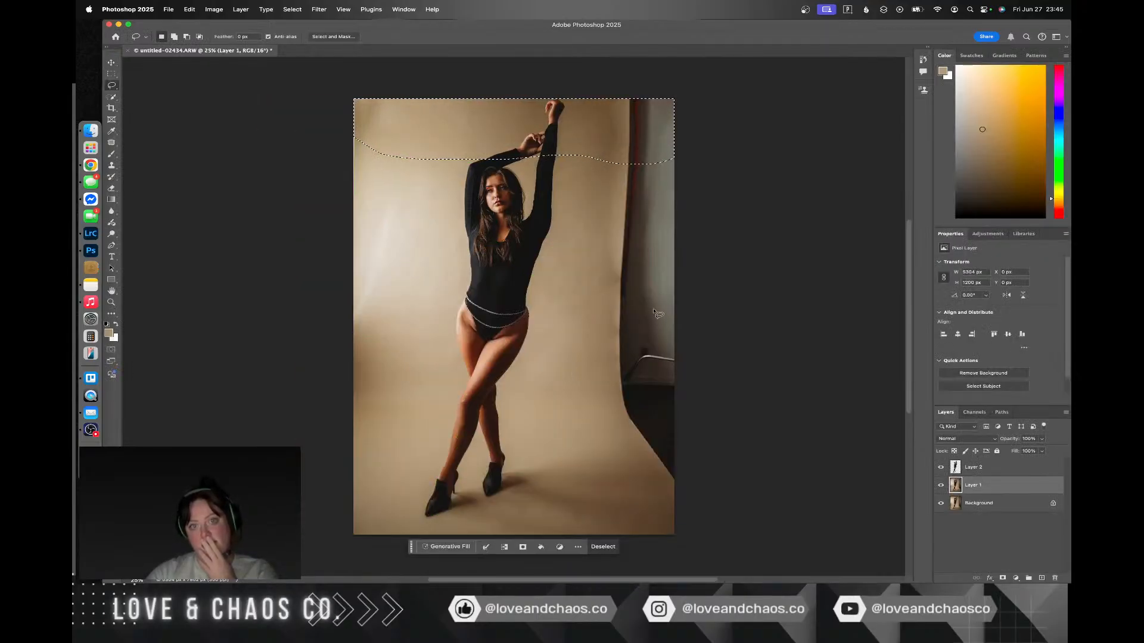
{"action": "key", "text": "super+d"}
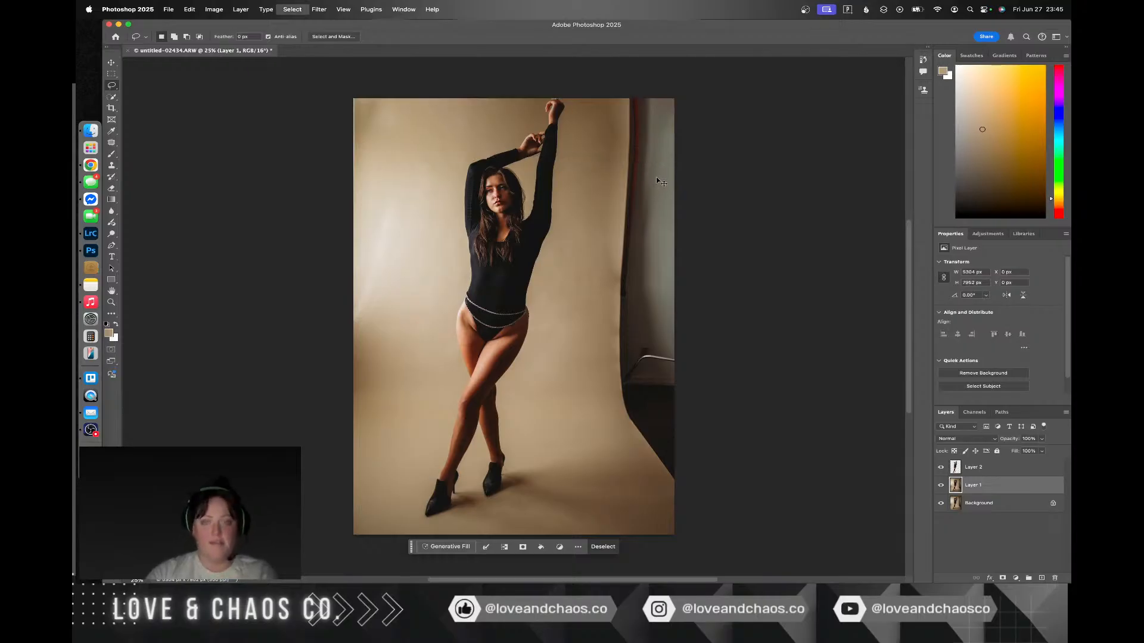
Step: Lasso the exposed studio wall and backdrop edge along the photo's right side, replace it with Content-Aware Fill, and deselect
{"action": "mouse_move", "coordinate": [623, 91]}
{"action": "left_mouse_down"}
{"action": "mouse_move", "coordinate": [597, 427]}
{"action": "mouse_move", "coordinate": [669, 502]}
{"action": "mouse_move", "coordinate": [750, 464]}
{"action": "mouse_move", "coordinate": [774, 204]}
{"action": "mouse_move", "coordinate": [747, 58]}
{"action": "left_mouse_up"}
{"action": "left_click_drag", "start_coordinate": [619, 53], "coordinate": [615, 50]}
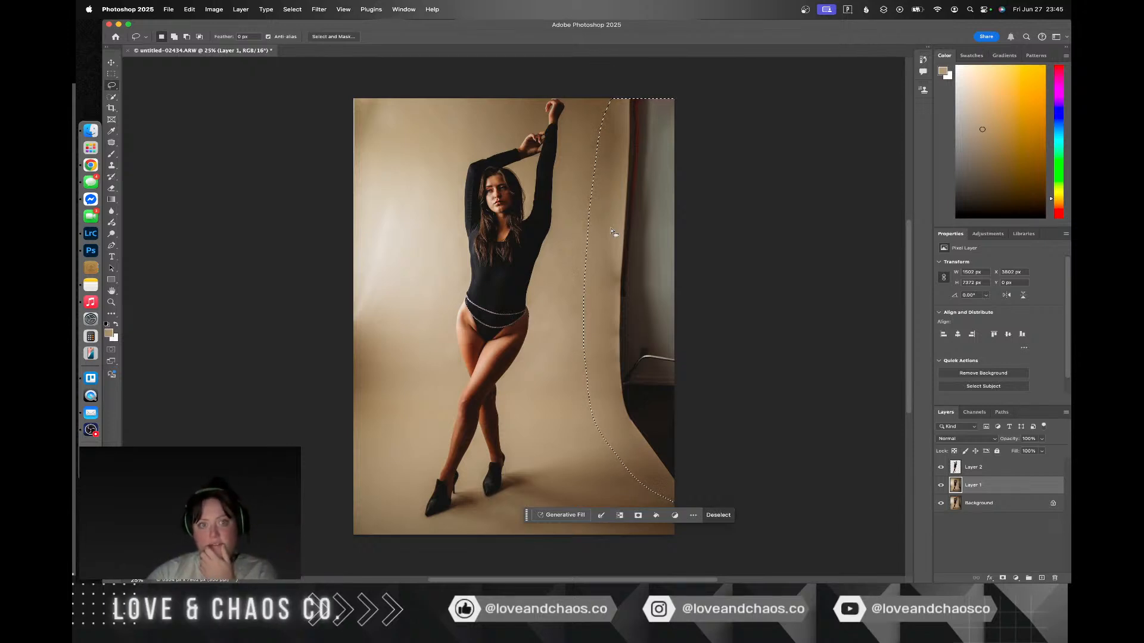
{"action": "right_click", "coordinate": [620, 274]}
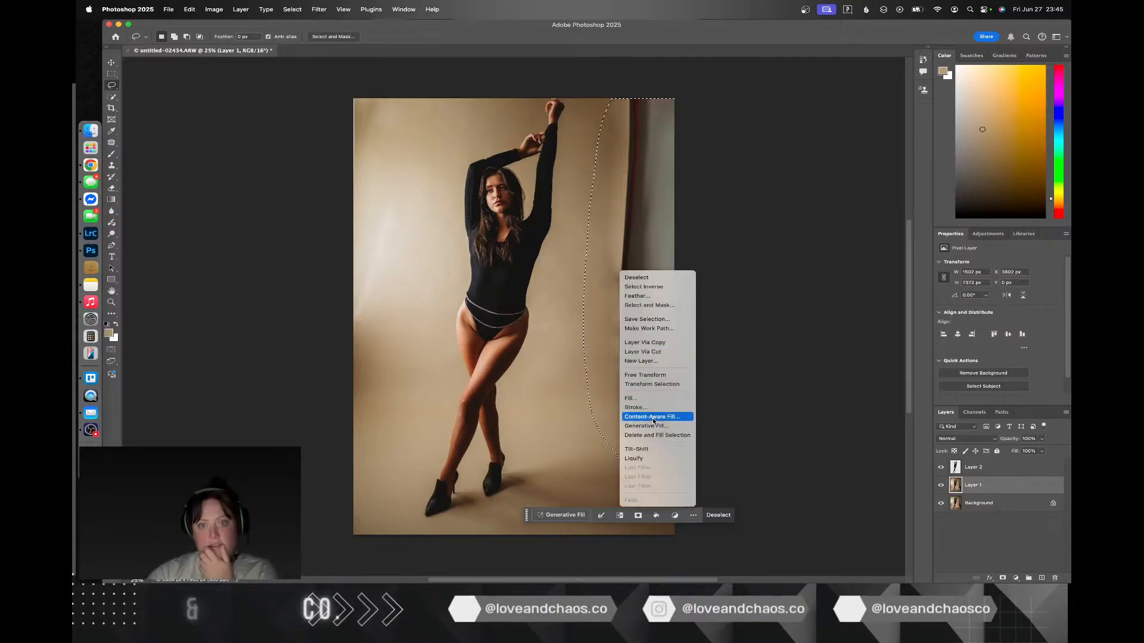
{"action": "left_click", "coordinate": [654, 417]}
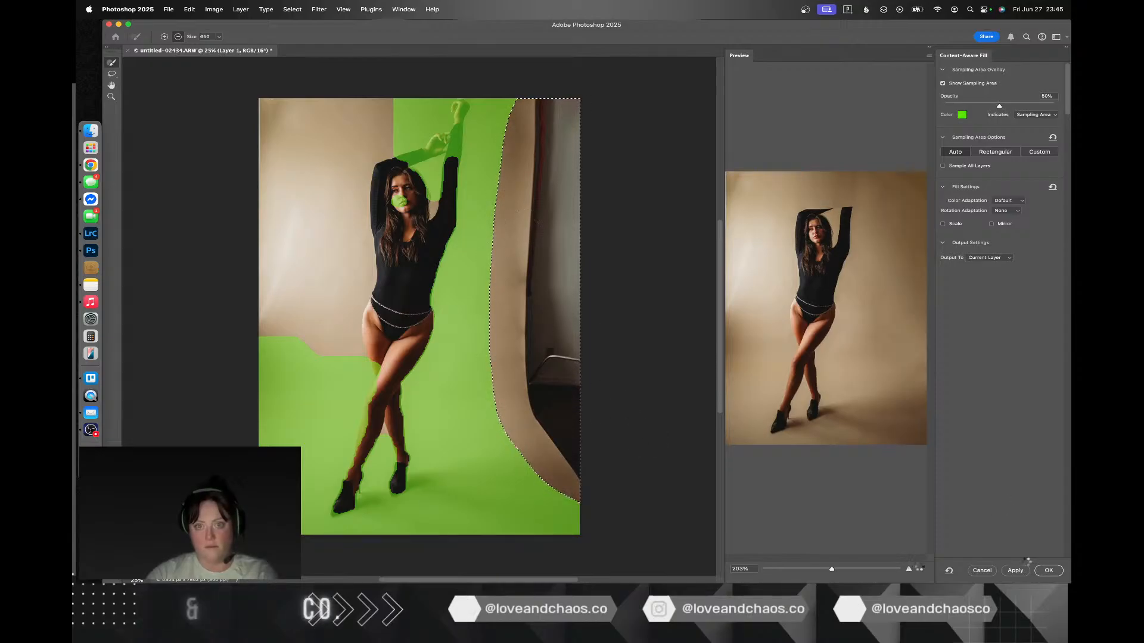
{"action": "left_click", "coordinate": [1048, 571]}
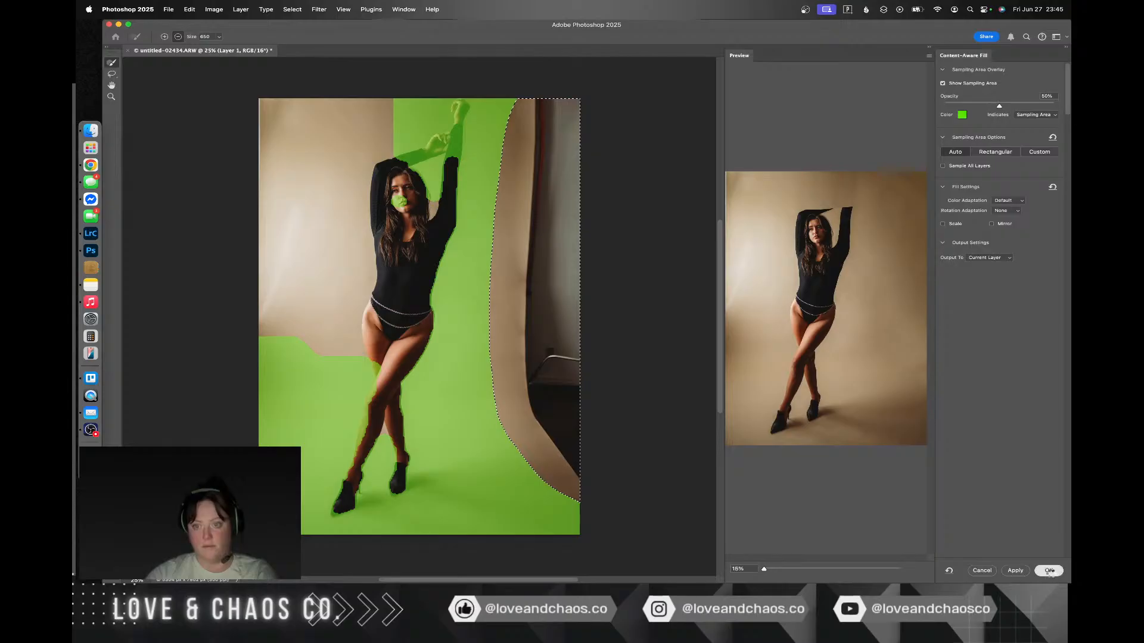
{"action": "key", "text": "super+d"}
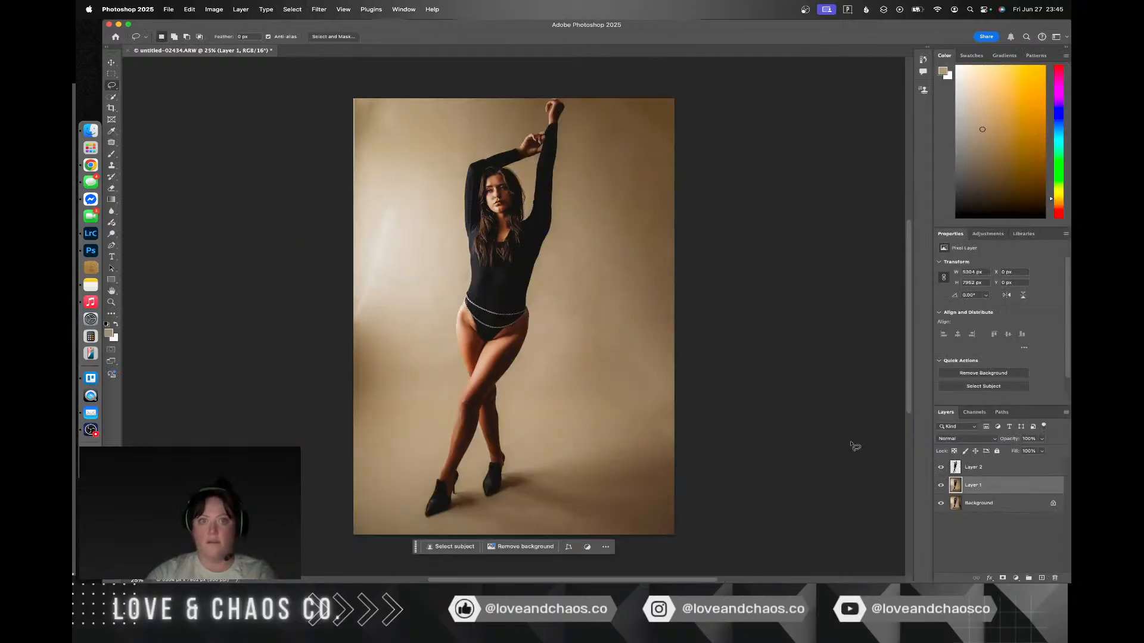
Step: Select the subject on the Background layer and paste a copy of her onto a new layer
{"action": "left_click", "coordinate": [962, 506]}
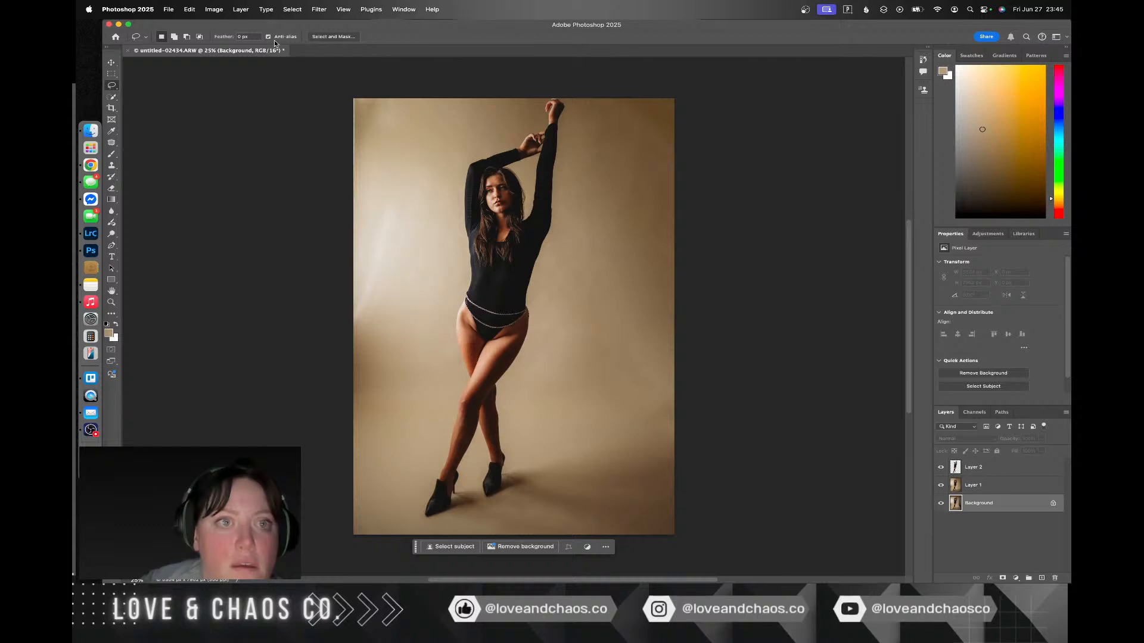
{"action": "left_click", "coordinate": [294, 9]}
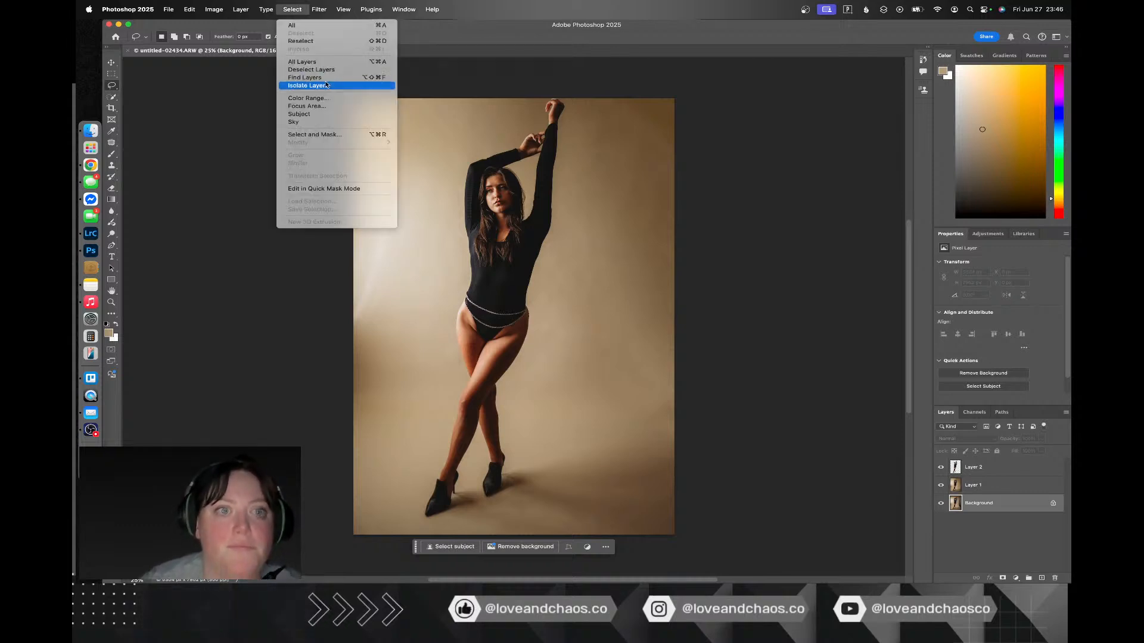
{"action": "left_click", "coordinate": [320, 115]}
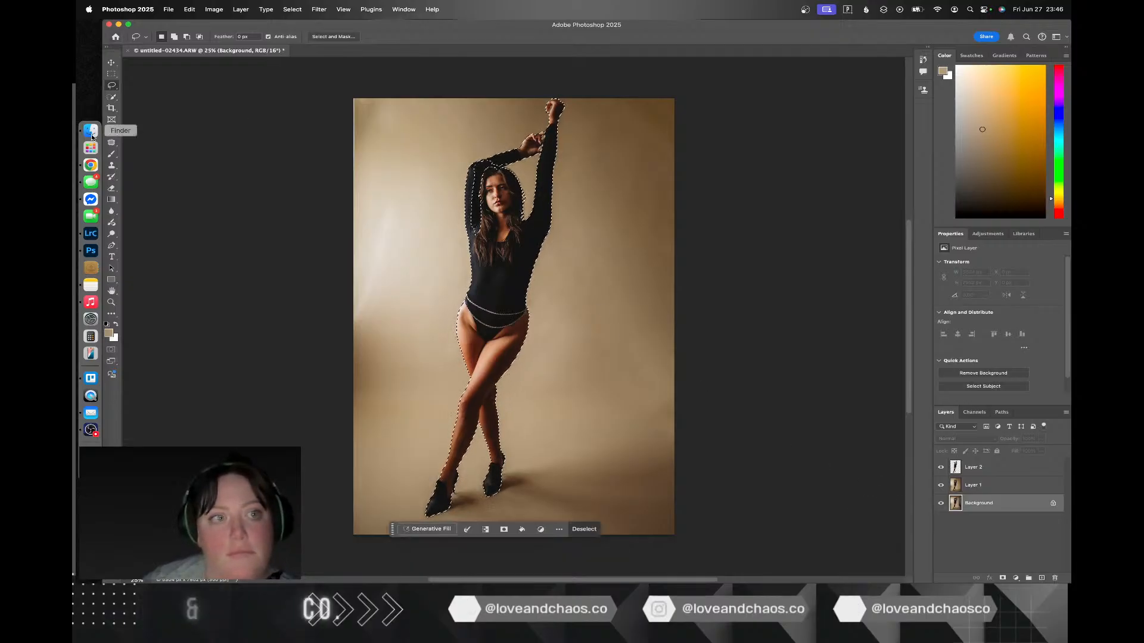
{"action": "left_click", "coordinate": [112, 97]}
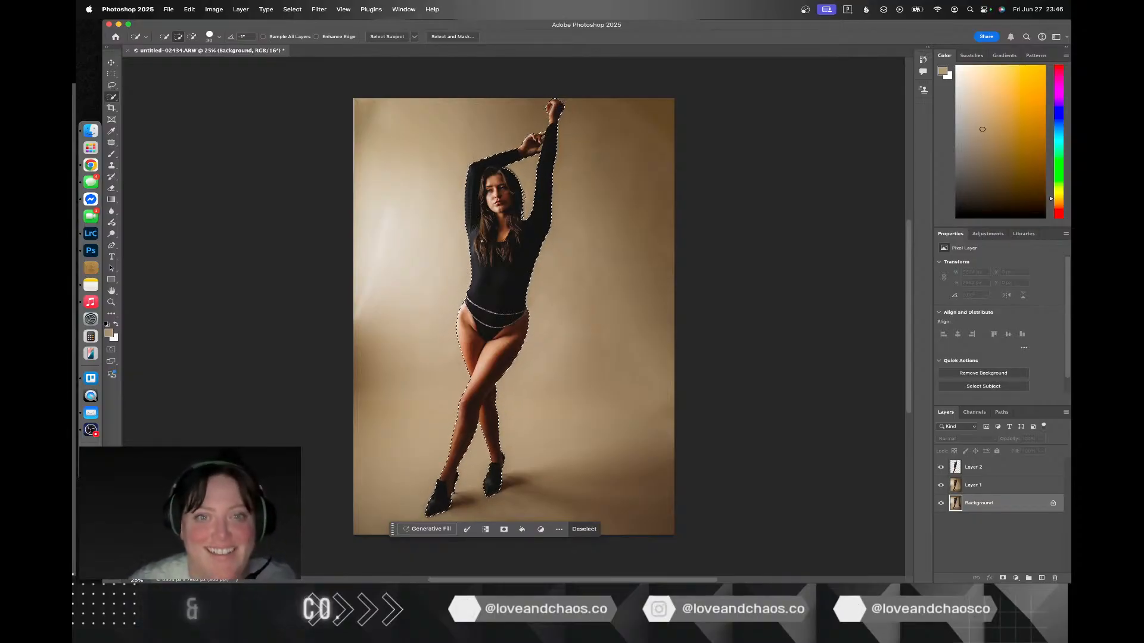
{"action": "key", "text": "super+c"}
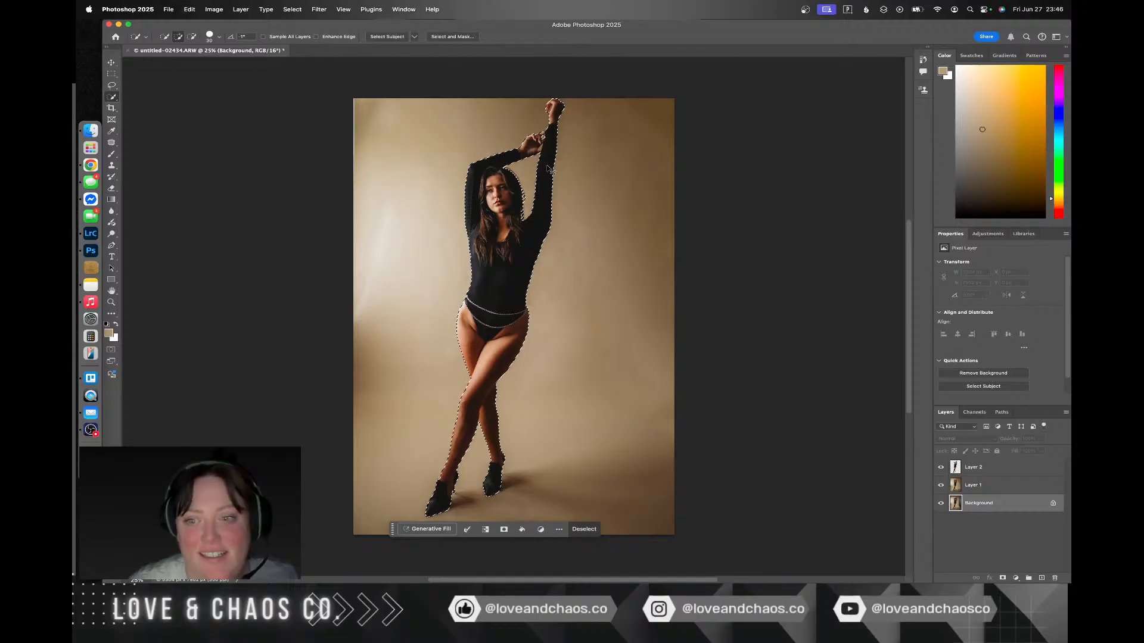
{"action": "key", "text": "super+v"}
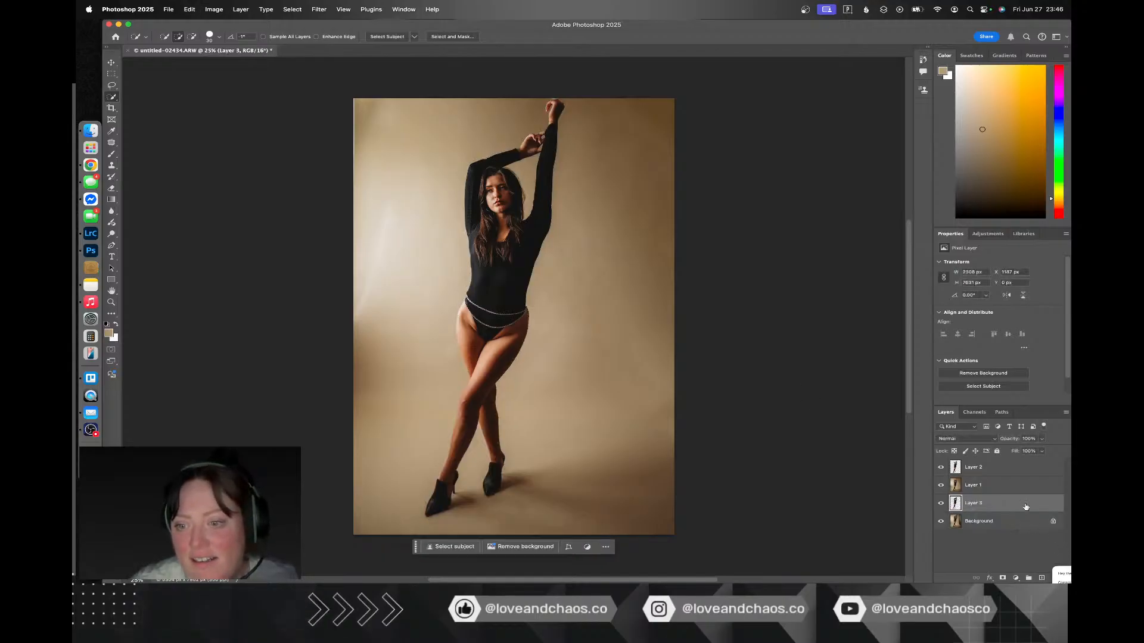
Step: Move Layer 3 to the top of the layer stack and hide Layer 2
{"action": "left_click_drag", "start_coordinate": [1025, 505], "coordinate": [1024, 419]}
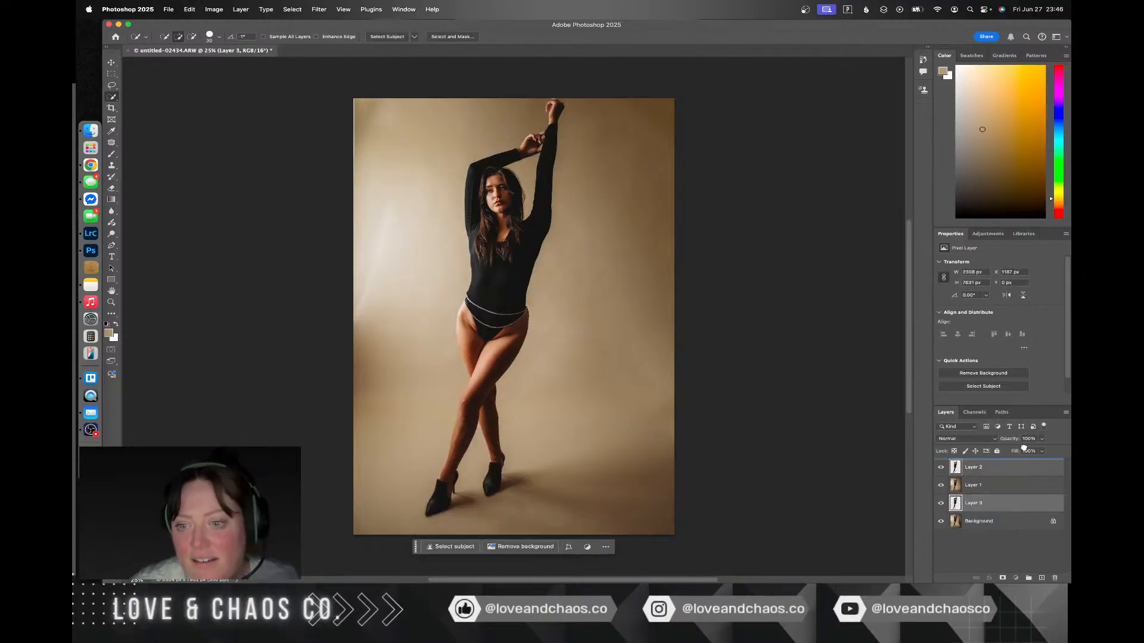
{"action": "left_click", "coordinate": [1006, 490]}
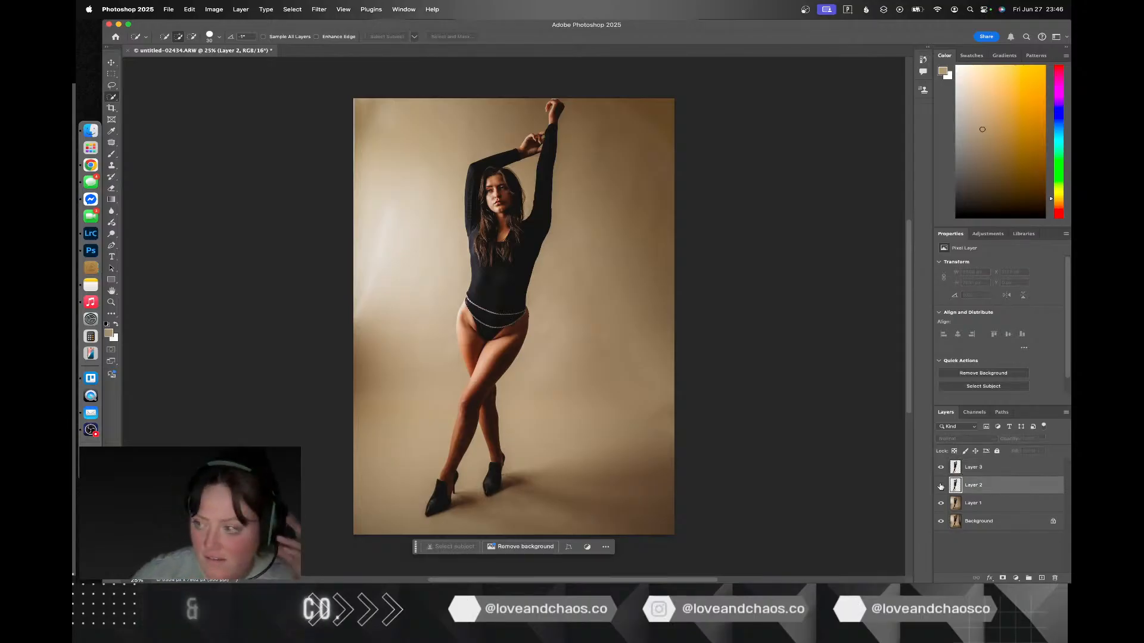
{"action": "left_click", "coordinate": [941, 487]}
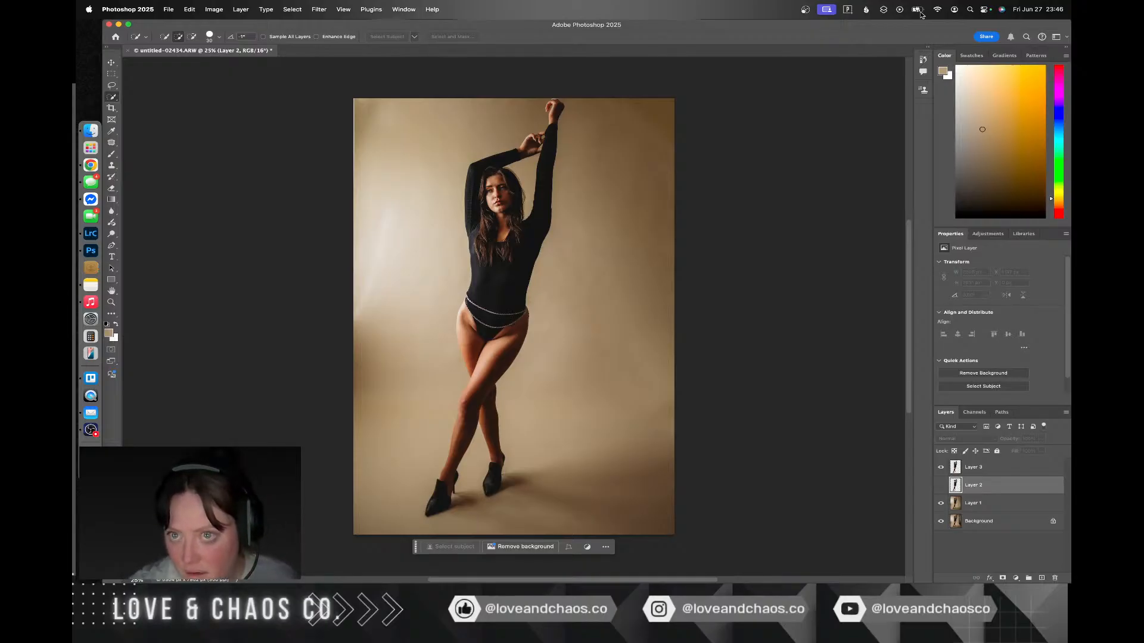
Step: Dismiss the clipboard export message and switch to the browser with the YouTube video
{"action": "key", "text": "ctrl+Right"}
{"action": "key", "text": "ctrl+Right"}
{"action": "key", "text": "ctrl+Right"}
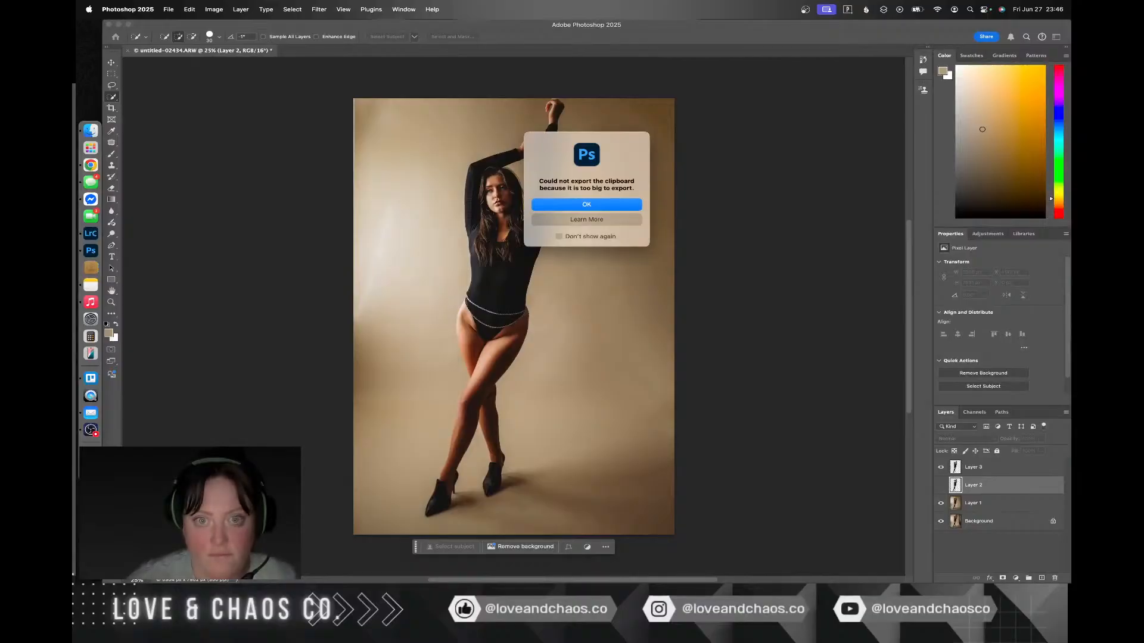
{"action": "left_click", "coordinate": [586, 204]}
{"action": "key", "text": "ctrl+Right"}
{"action": "key", "text": "ctrl+Right"}
{"action": "key", "text": "ctrl+Right"}
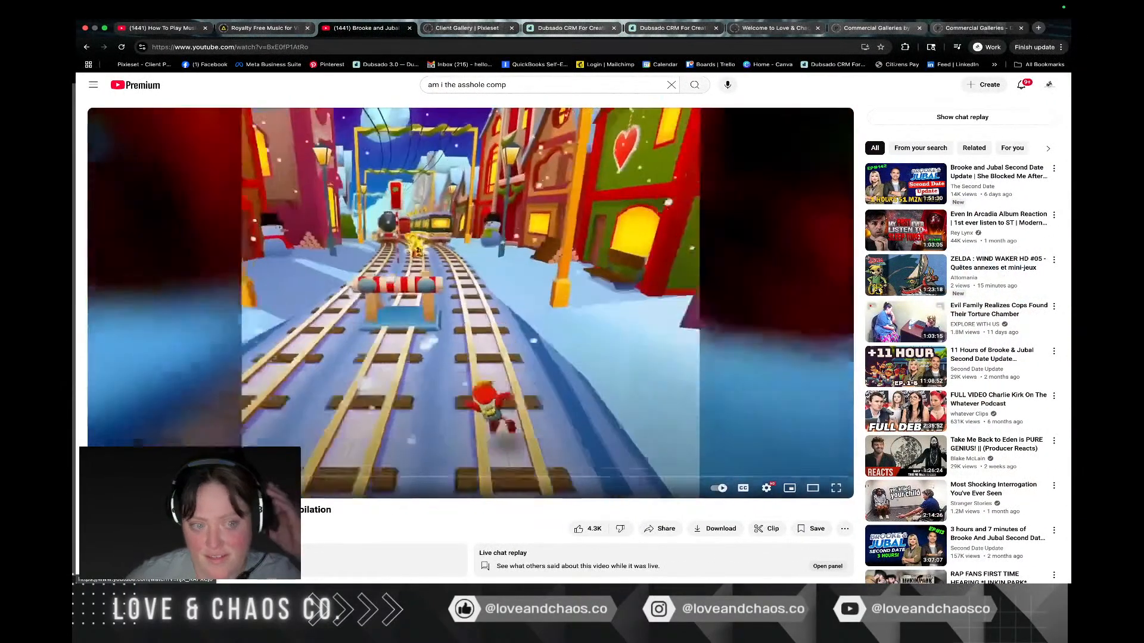
Step: Switch back to Photoshop and compare the photo with Layer 1 hidden and shown
{"action": "key", "text": "ctrl+Left"}
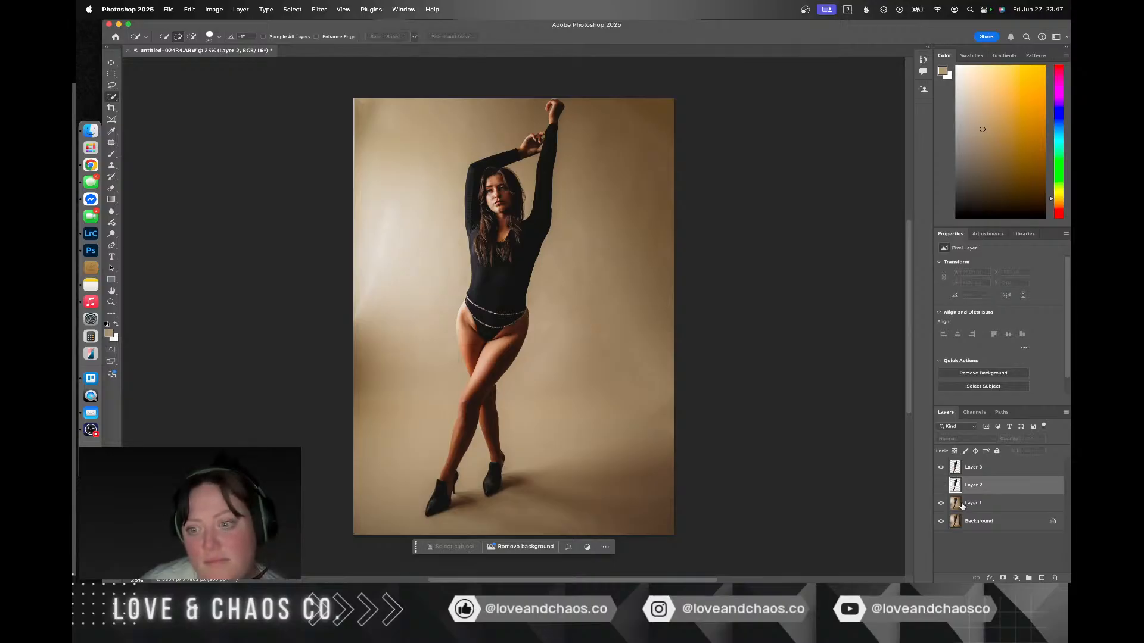
{"action": "left_click", "coordinate": [941, 504]}
{"action": "left_click", "coordinate": [941, 503]}
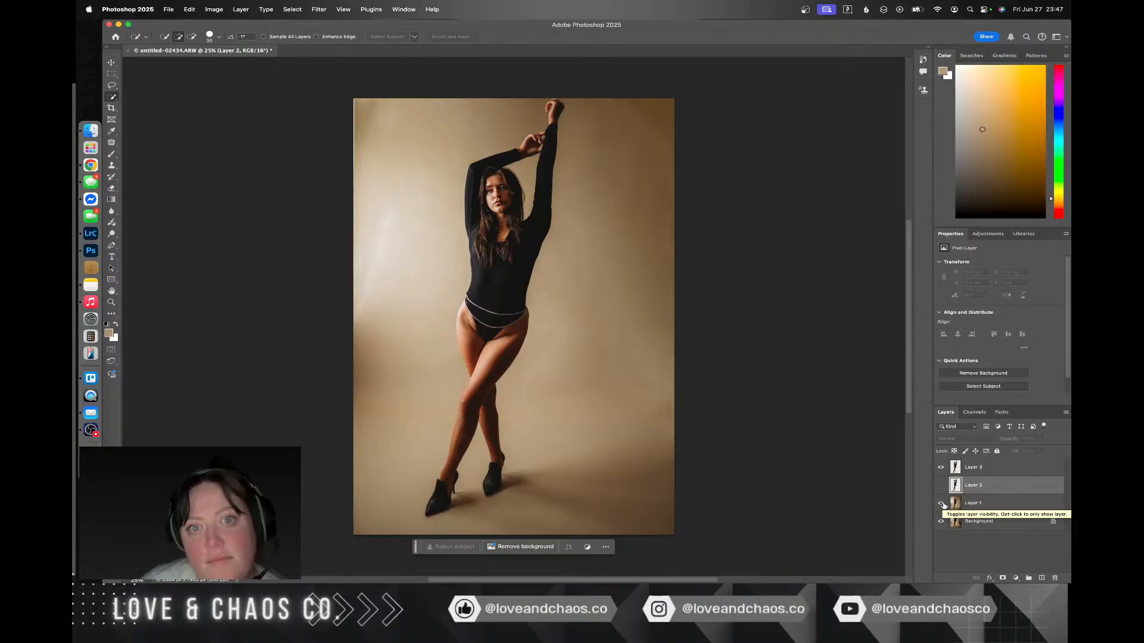
{"action": "left_click", "coordinate": [942, 504]}
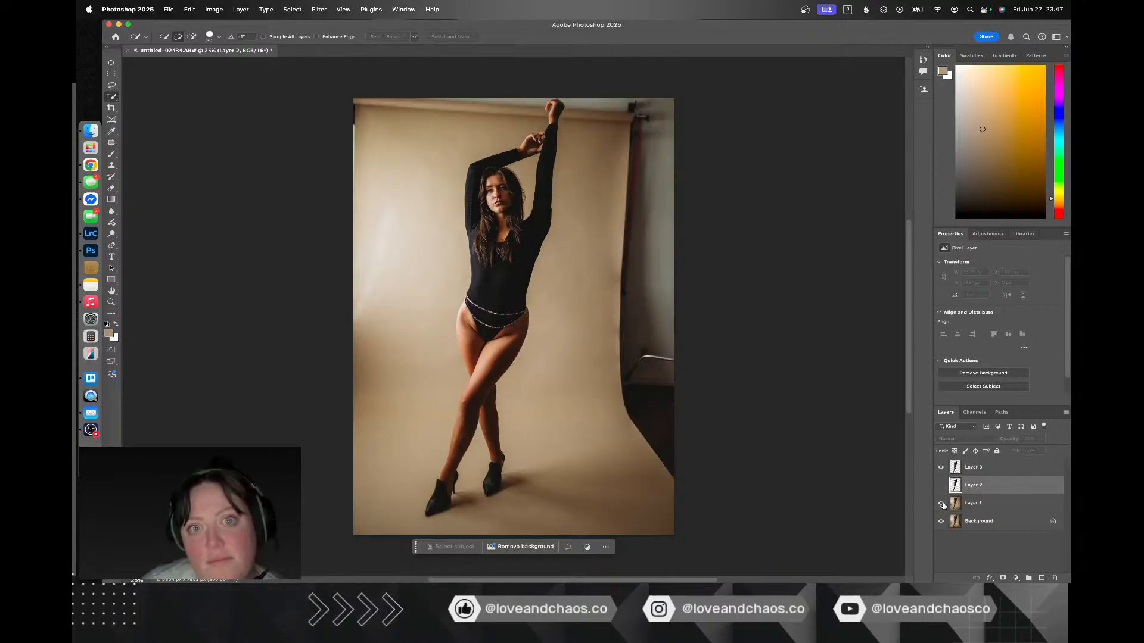
{"action": "left_click", "coordinate": [942, 504]}
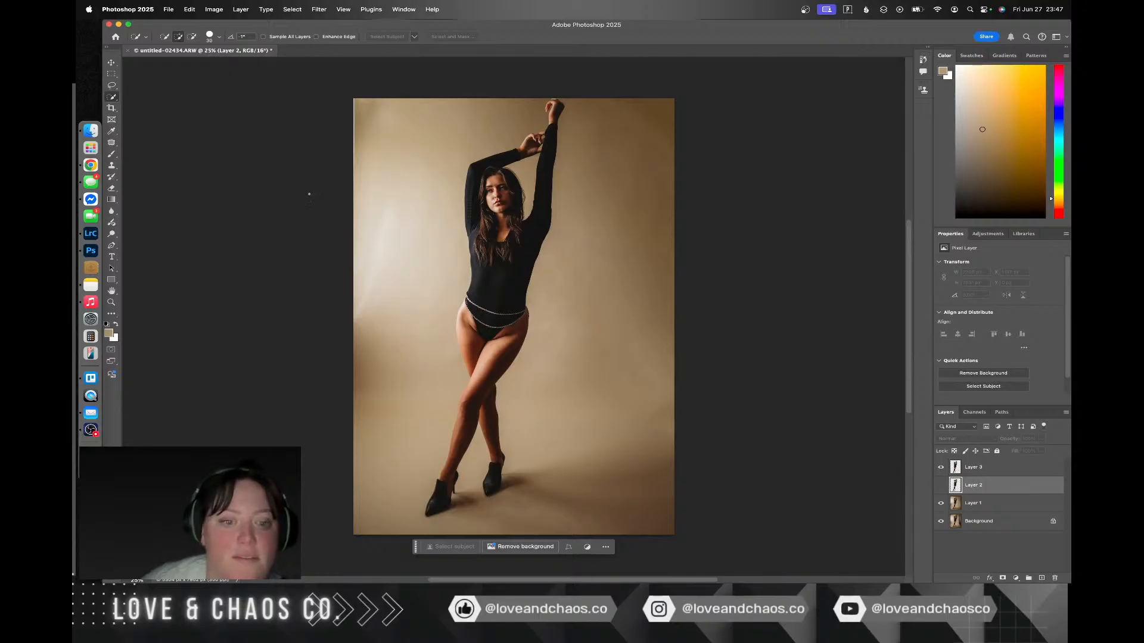
Step: Extend the canvas slightly beyond the photo's top and left edges with the Crop tool
{"action": "key", "text": "c"}
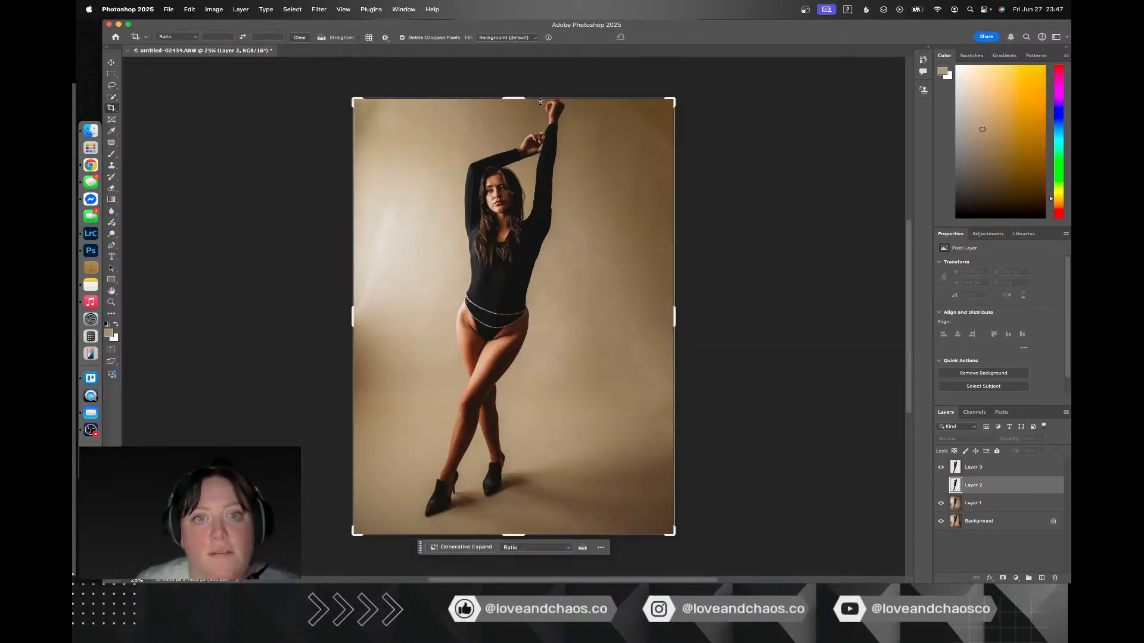
{"action": "left_click_drag", "start_coordinate": [519, 98], "coordinate": [523, 86]}
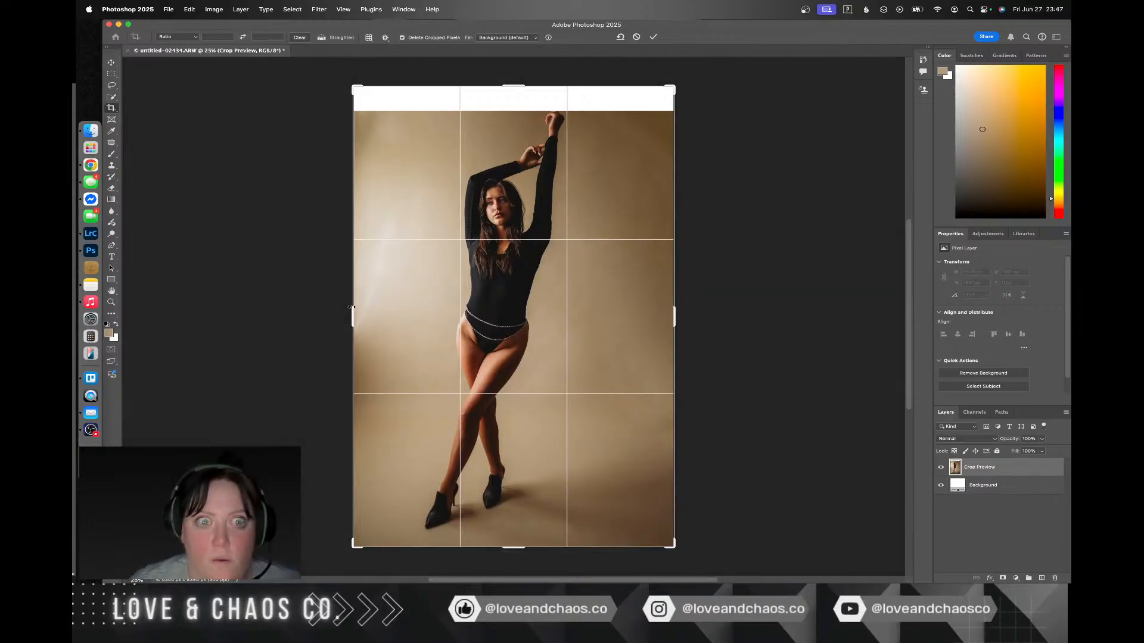
{"action": "left_click_drag", "start_coordinate": [351, 307], "coordinate": [339, 306]}
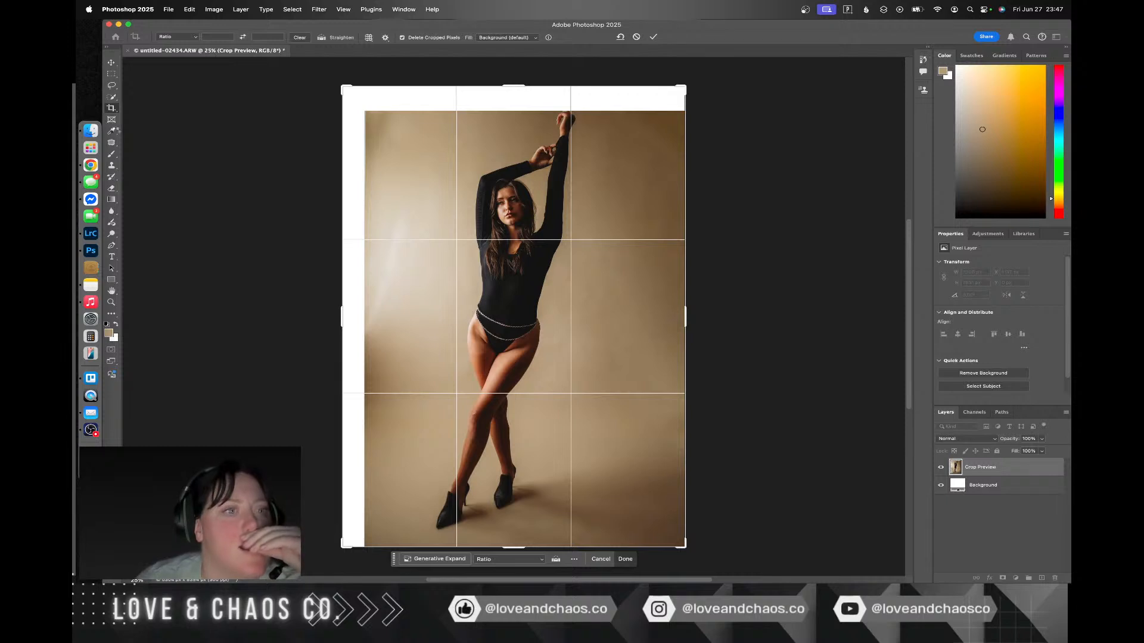
Step: Apply the canvas extension and lasso the blank strip along the photo's top, skirting the woman's raised hand
{"action": "left_click", "coordinate": [112, 86]}
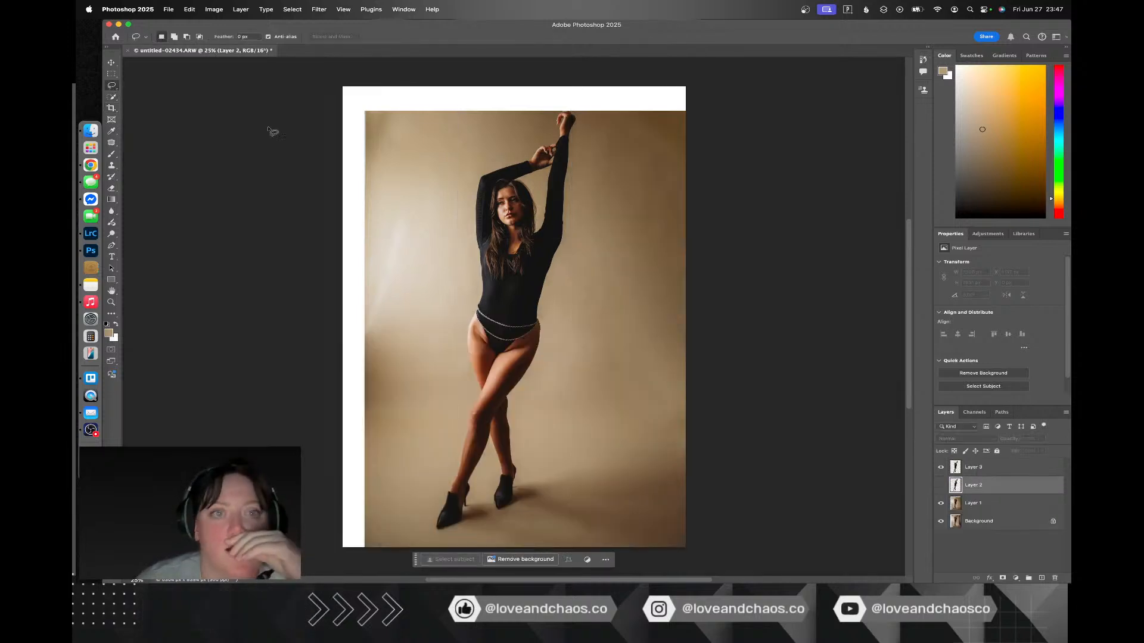
{"action": "left_click_drag", "start_coordinate": [344, 121], "coordinate": [538, 125]}
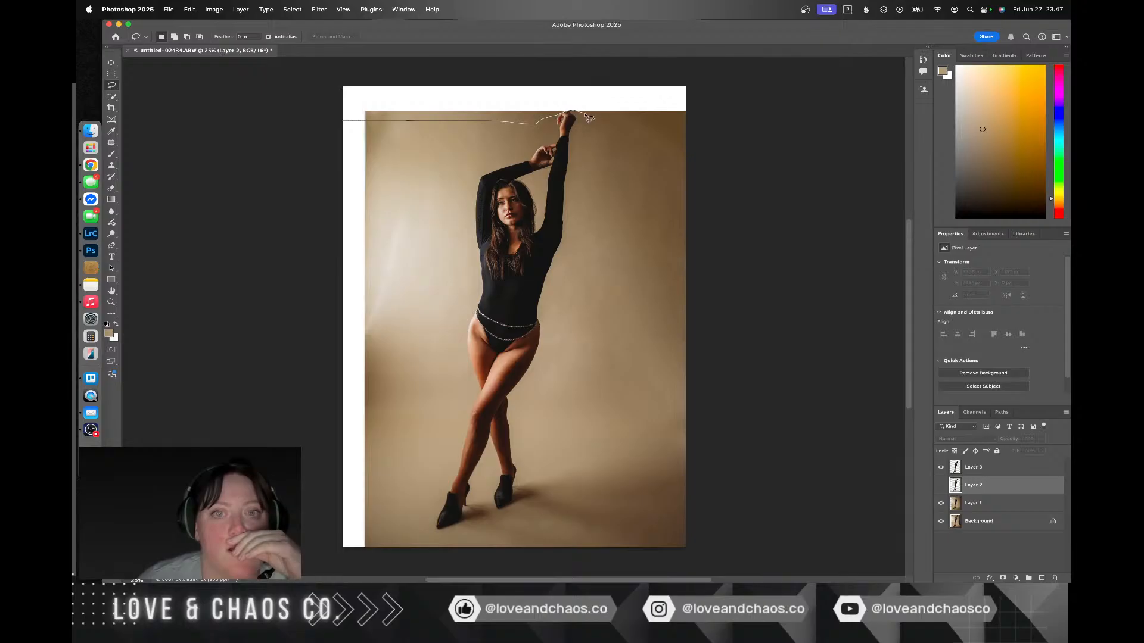
{"action": "left_click_drag", "start_coordinate": [730, 127], "coordinate": [325, 101]}
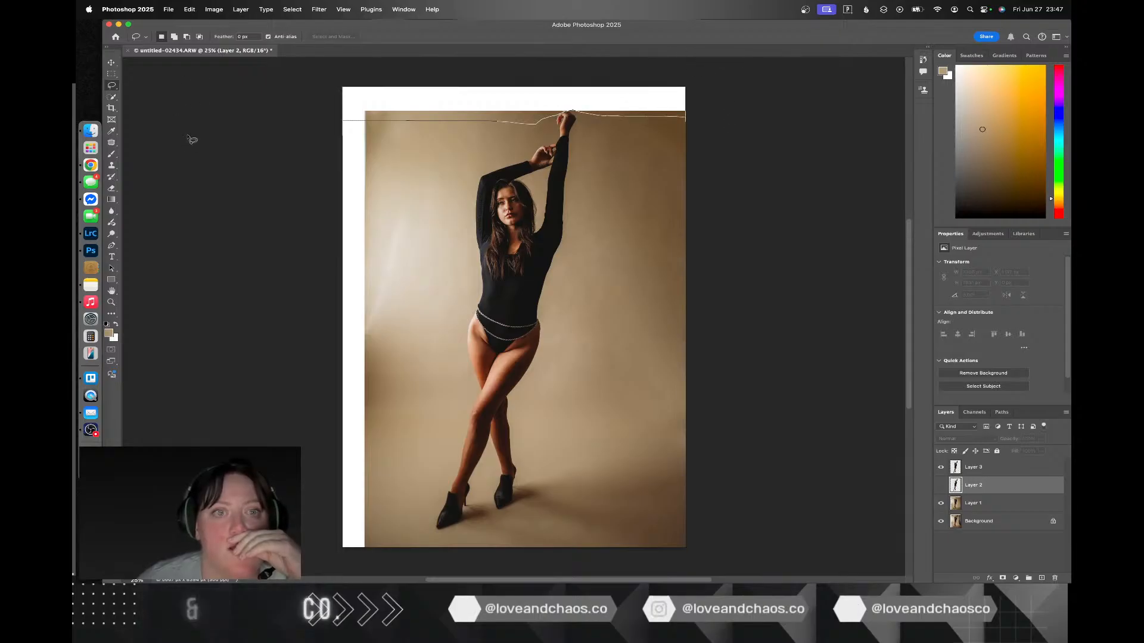
{"action": "right_click", "coordinate": [442, 105]}
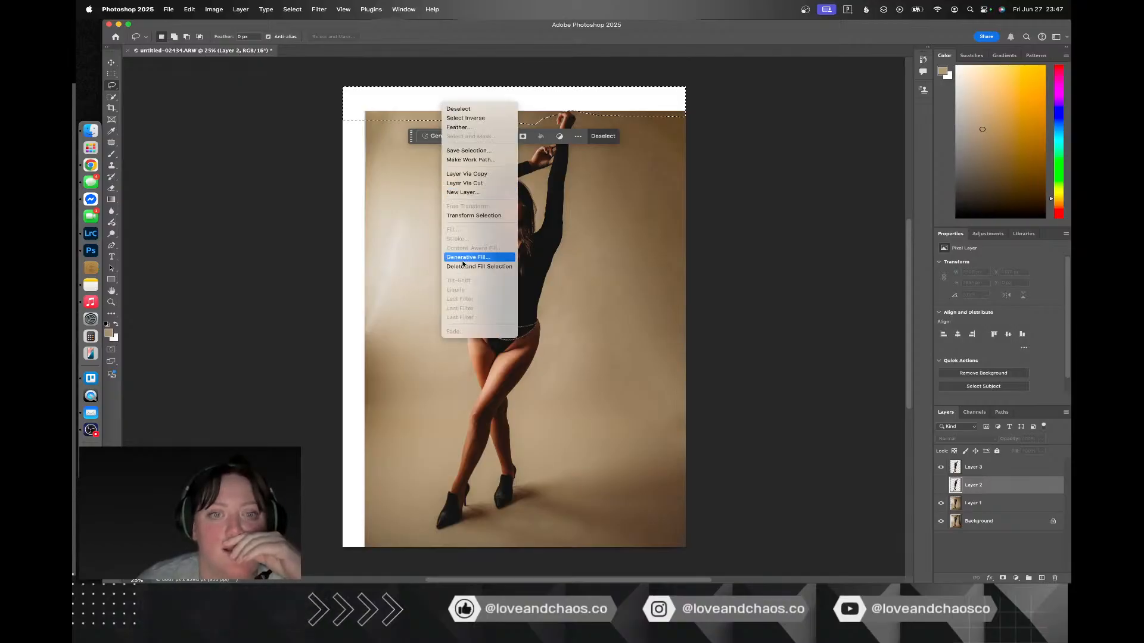
{"action": "left_click", "coordinate": [410, 184]}
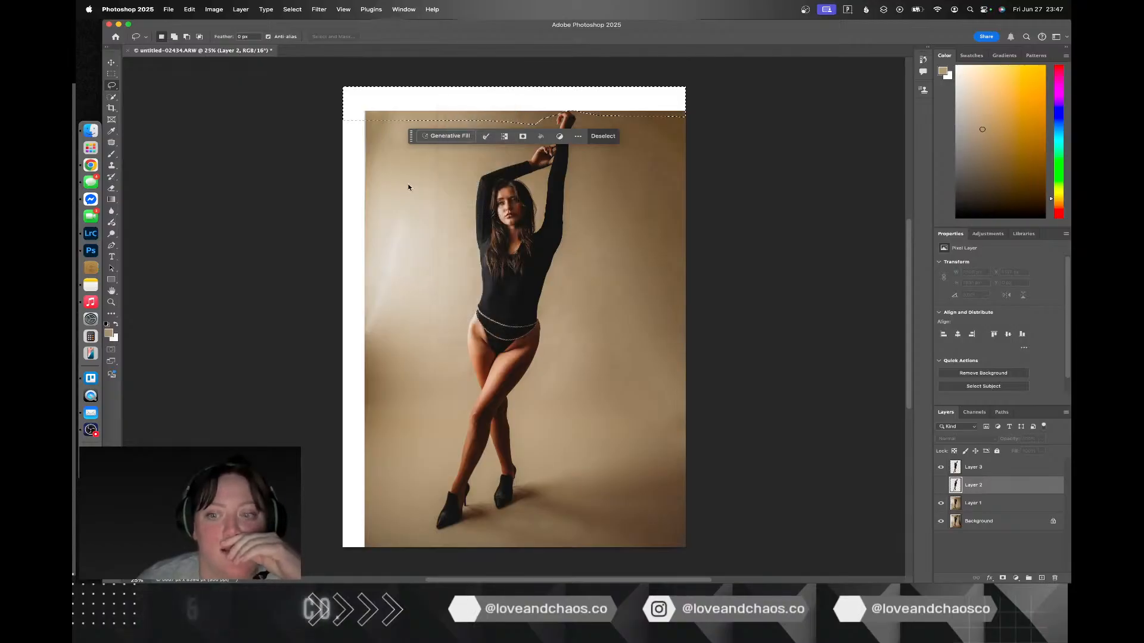
Step: Fill the selected top strip on Layer 1 with Content-Aware Fill, deselect, and hide Layer 3
{"action": "left_click", "coordinate": [983, 503]}
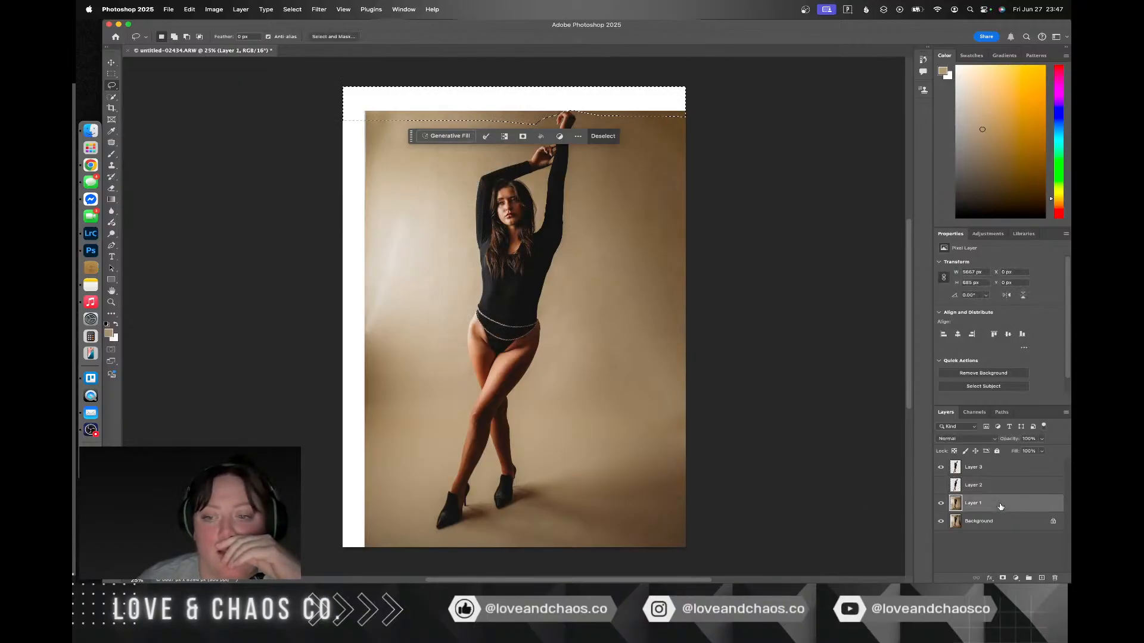
{"action": "right_click", "coordinate": [534, 105]}
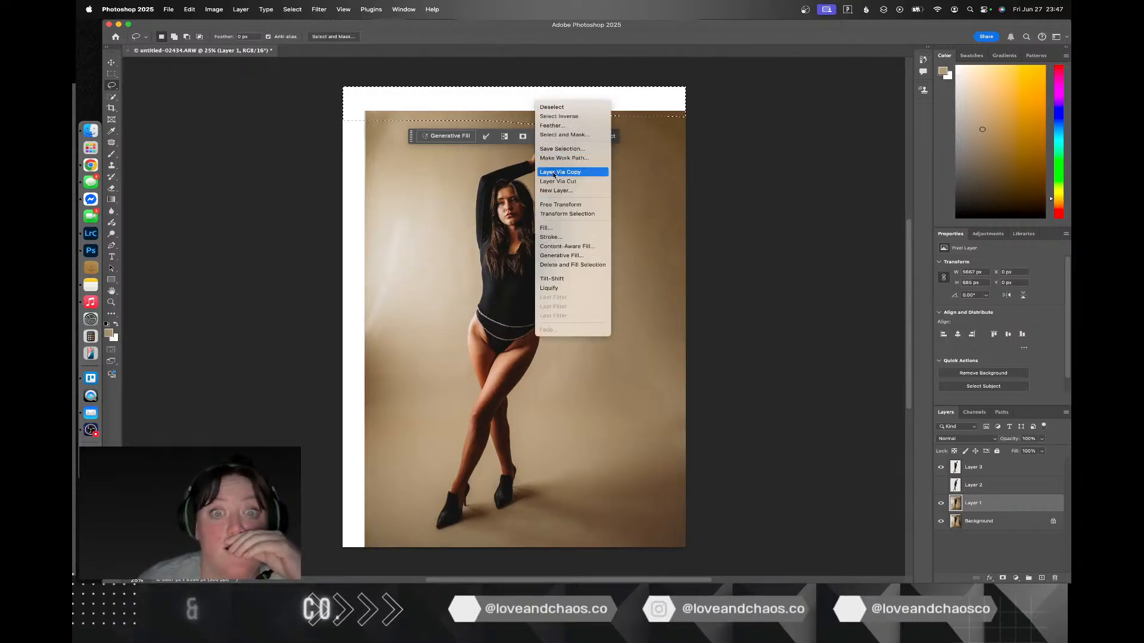
{"action": "left_click", "coordinate": [554, 247]}
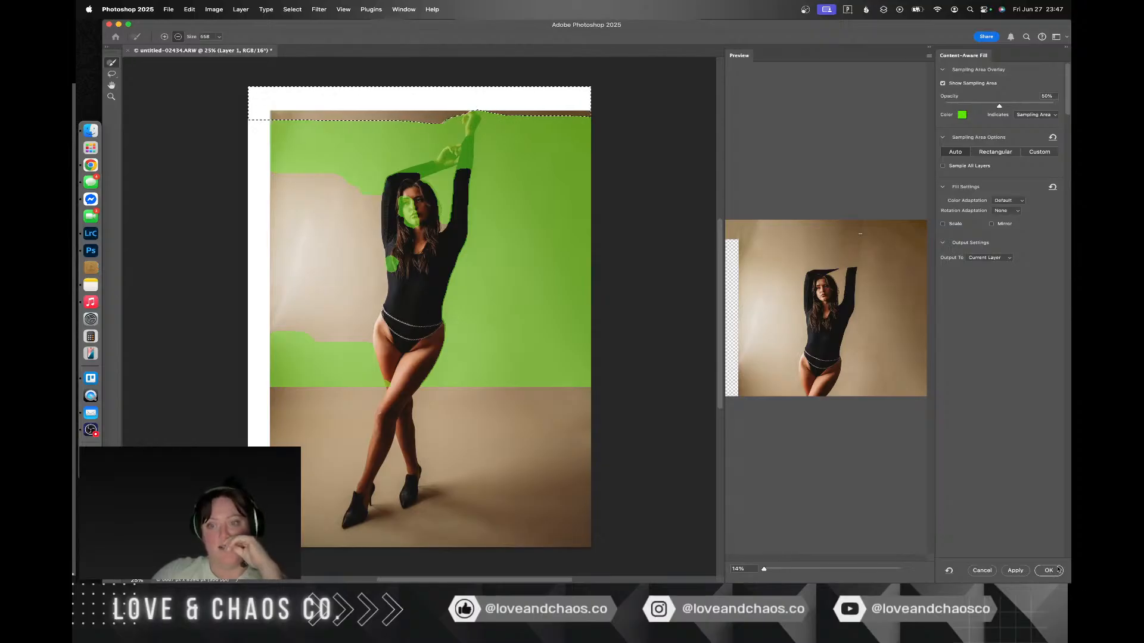
{"action": "left_click", "coordinate": [1050, 571]}
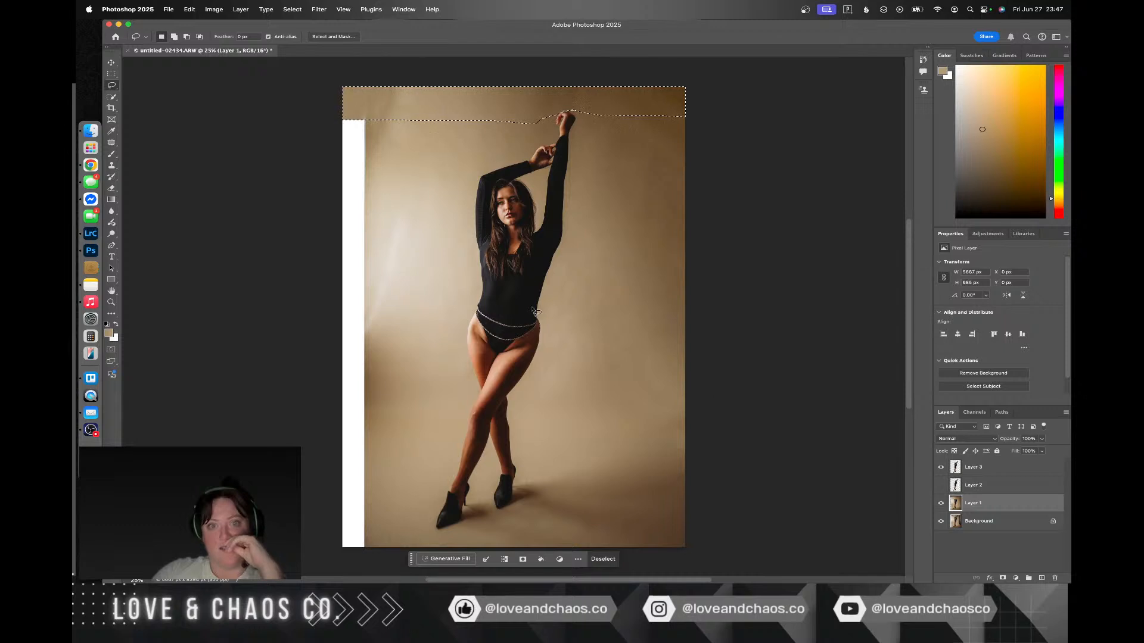
{"action": "key", "text": "super+d"}
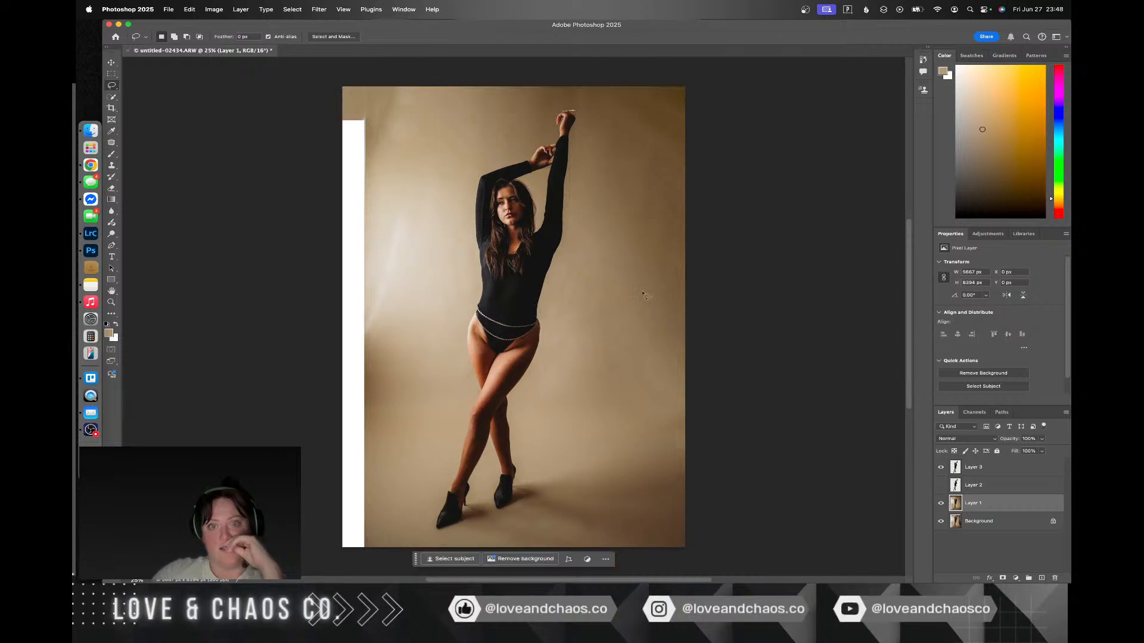
{"action": "left_click", "coordinate": [941, 468]}
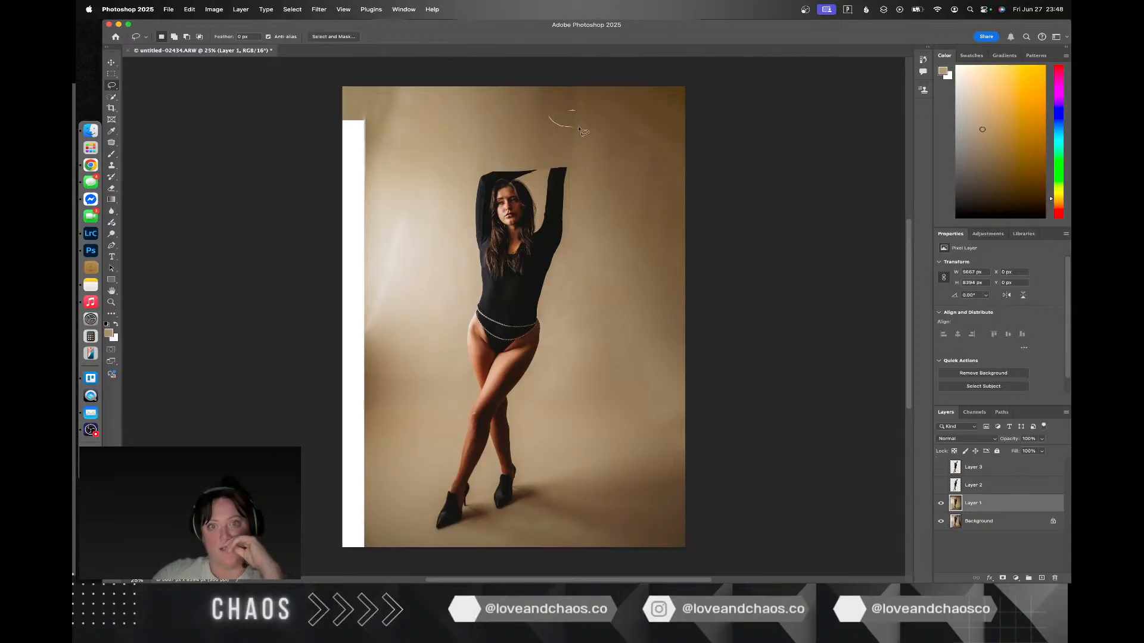
{"action": "left_click_drag", "start_coordinate": [543, 124], "coordinate": [554, 122]}
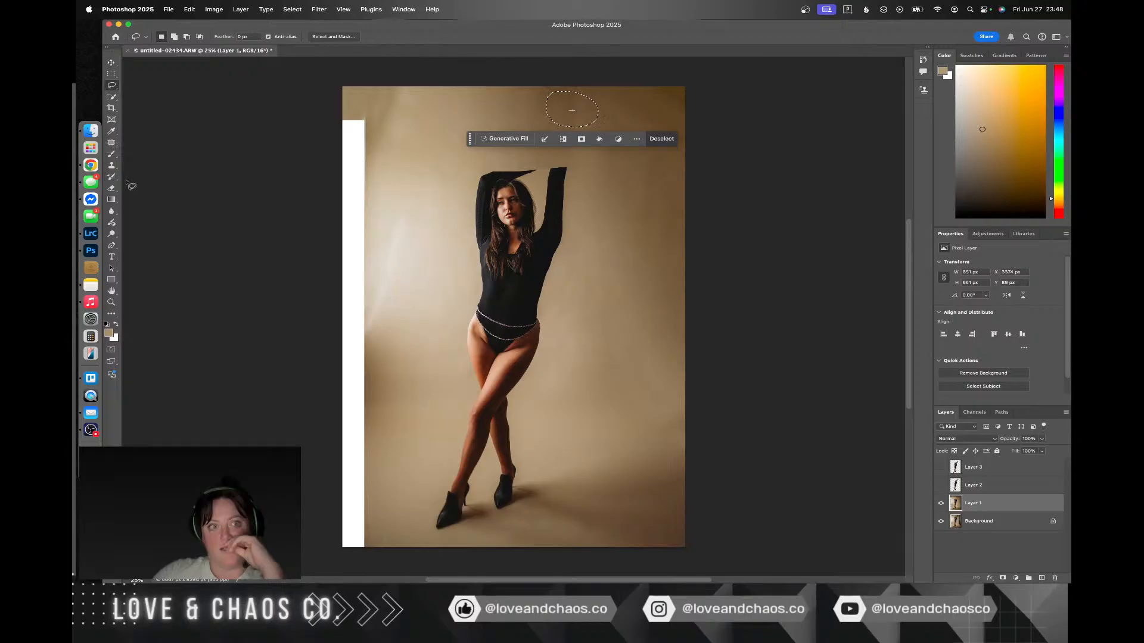
{"action": "left_click", "coordinate": [113, 143]}
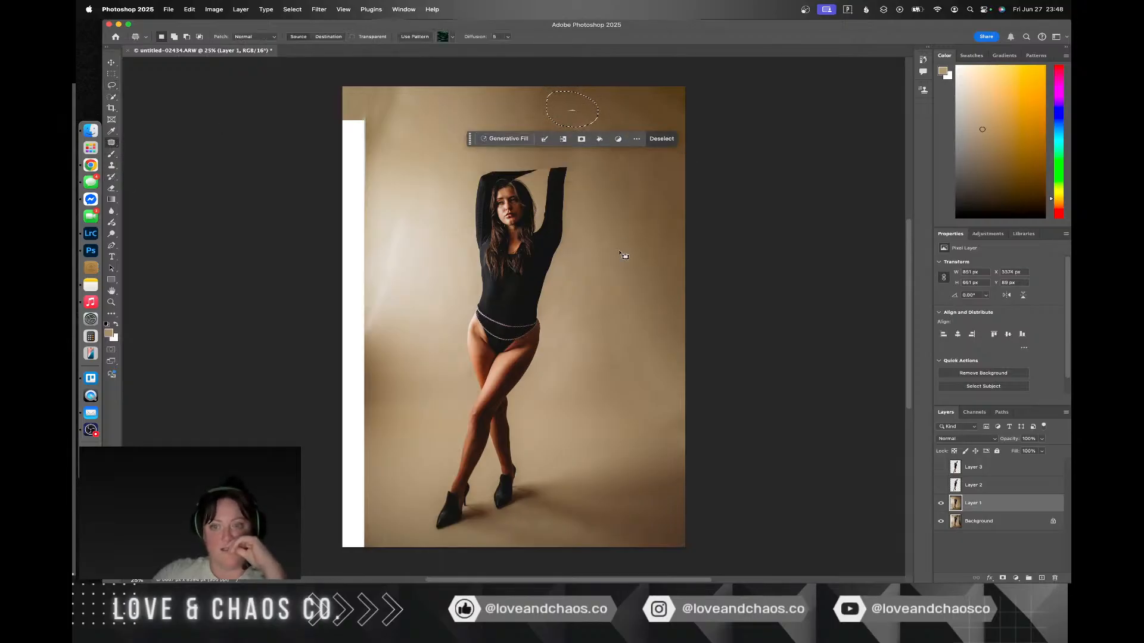
{"action": "key", "text": "super+d"}
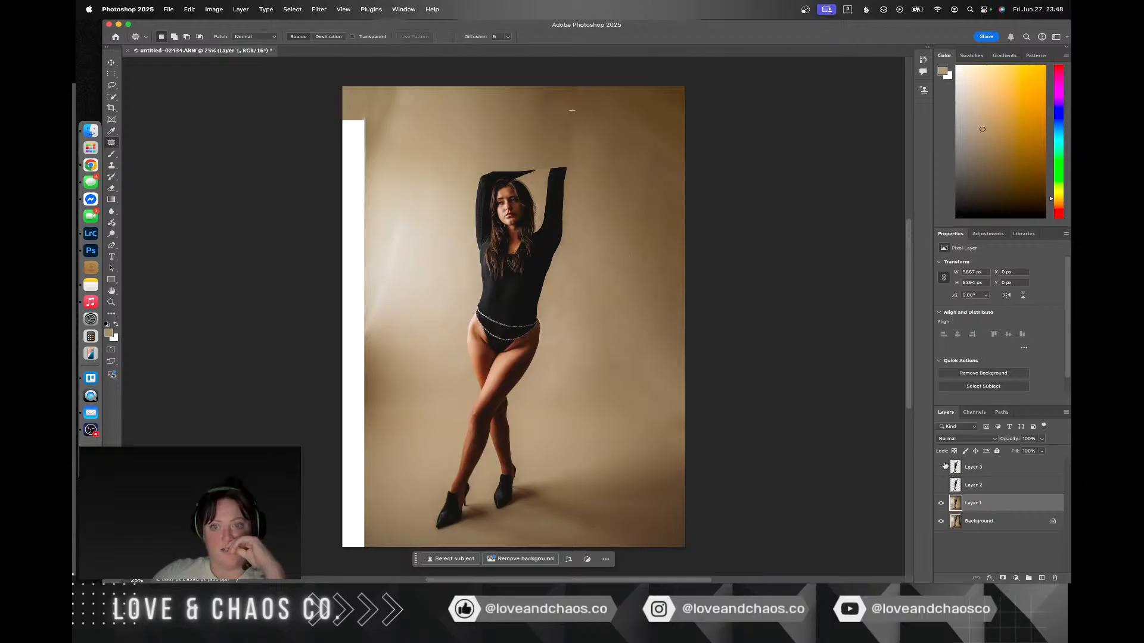
Step: Toggle the visibility of Layer 3 and Layer 1 to check which layer holds the leftover hand fragment
{"action": "left_click", "coordinate": [941, 467]}
{"action": "left_click", "coordinate": [941, 467]}
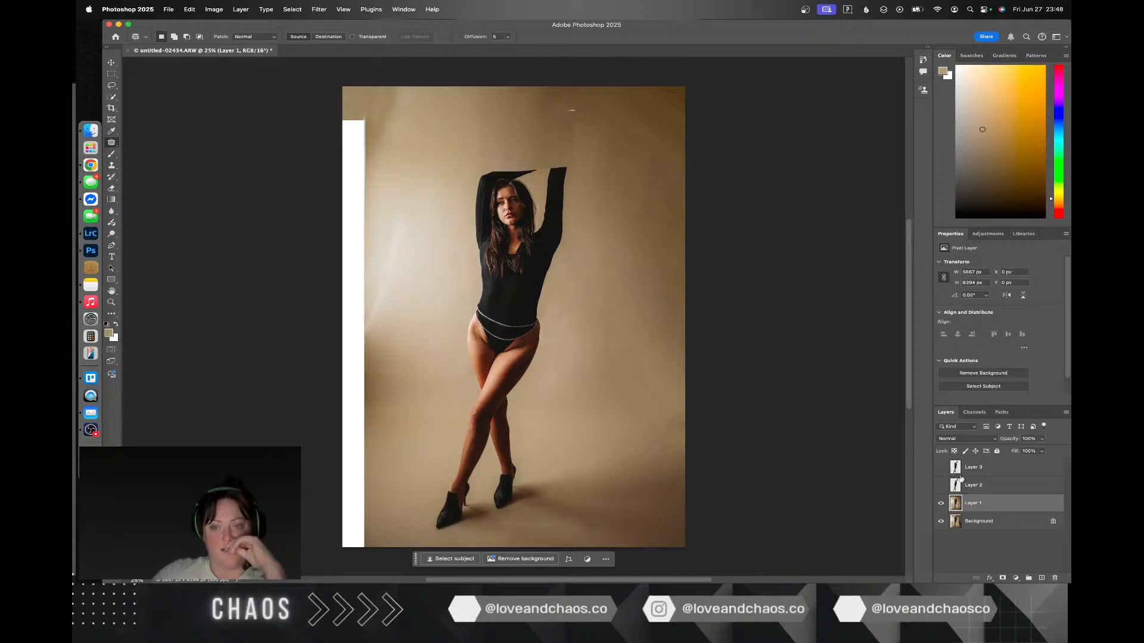
{"action": "left_click", "coordinate": [942, 503]}
{"action": "left_click", "coordinate": [942, 504]}
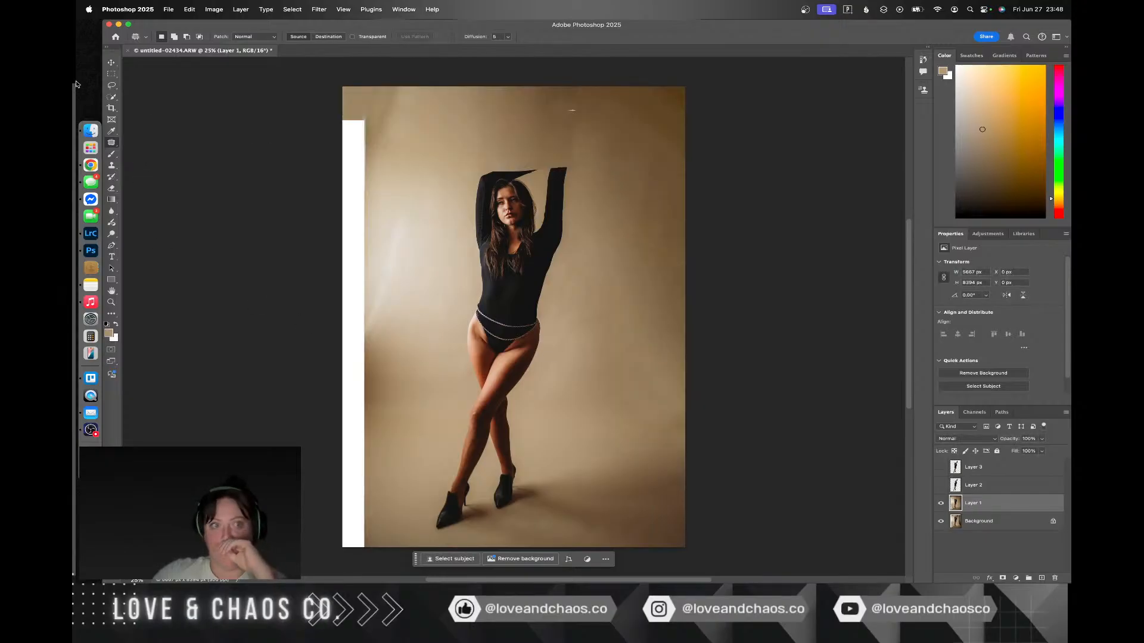
Step: Lasso the leftover hand fragment above the woman on Layer 1, remove it with Content-Aware Fill, and deselect
{"action": "left_click", "coordinate": [112, 85]}
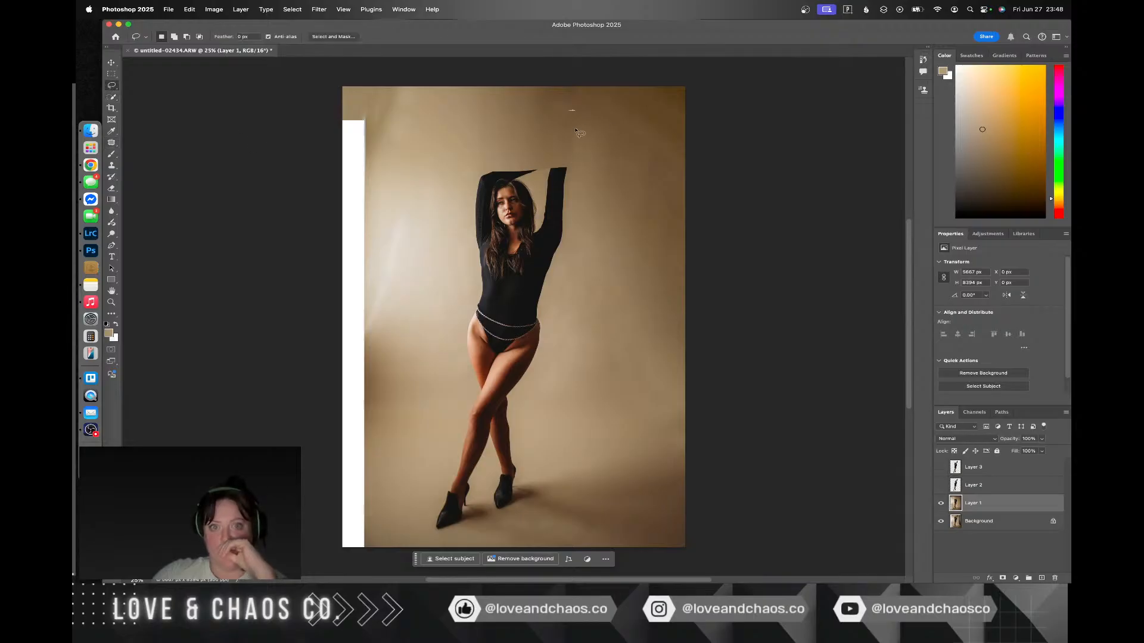
{"action": "mouse_move", "coordinate": [576, 131]}
{"action": "left_mouse_down"}
{"action": "mouse_move", "coordinate": [581, 107]}
{"action": "mouse_move", "coordinate": [575, 130]}
{"action": "mouse_move", "coordinate": [543, 122]}
{"action": "mouse_move", "coordinate": [570, 132]}
{"action": "left_mouse_up"}
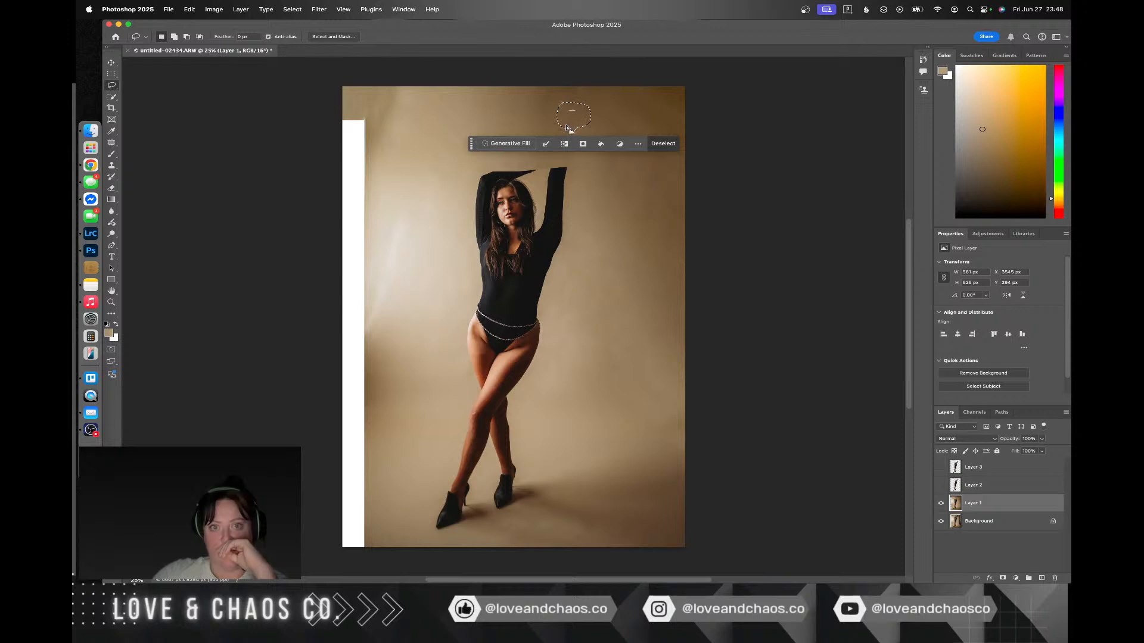
{"action": "right_click", "coordinate": [566, 126]}
{"action": "left_click", "coordinate": [608, 270]}
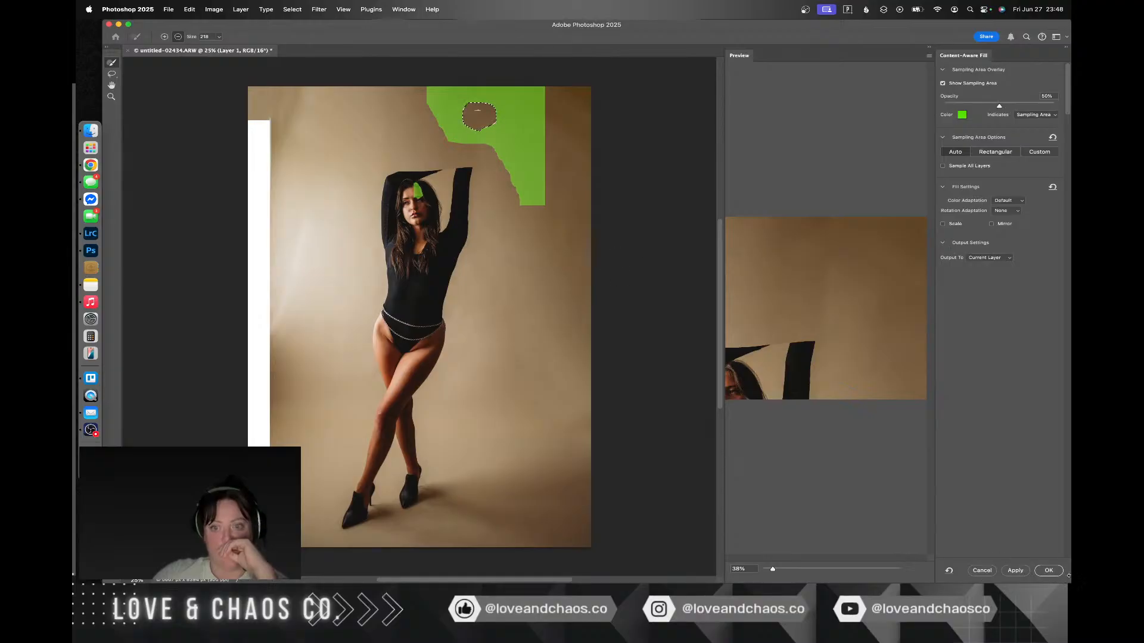
{"action": "left_click", "coordinate": [1048, 571]}
{"action": "key", "text": "super+d"}
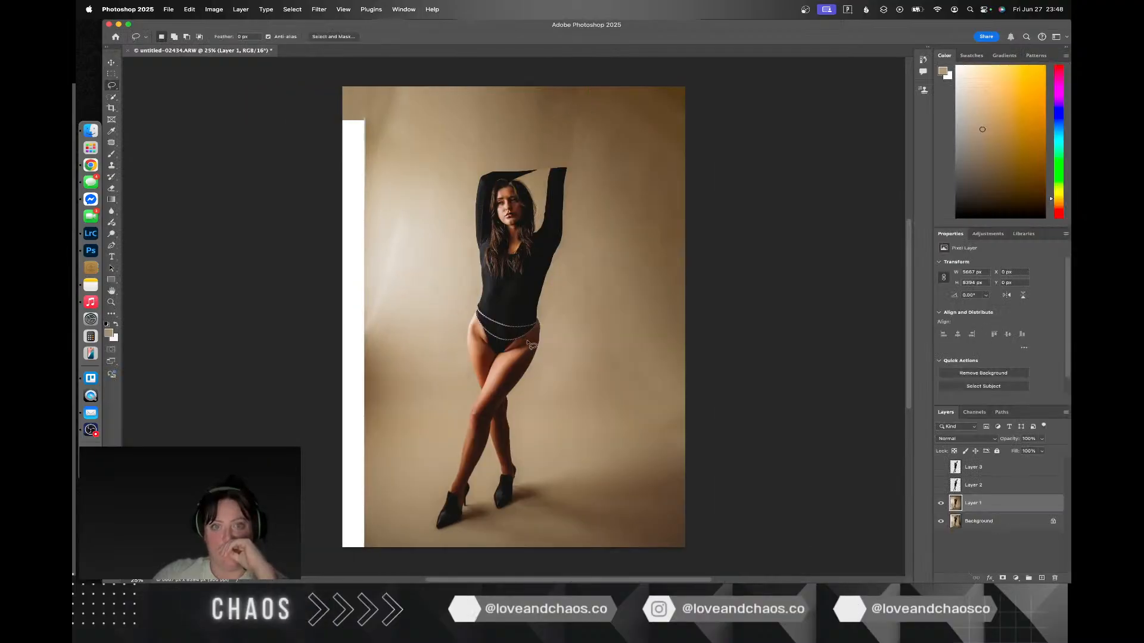
Step: Lasso the blank strip along the photo's left side, replace it with Content-Aware Fill, deselect, and show Layer 3
{"action": "left_click_drag", "start_coordinate": [394, 153], "coordinate": [394, 84]}
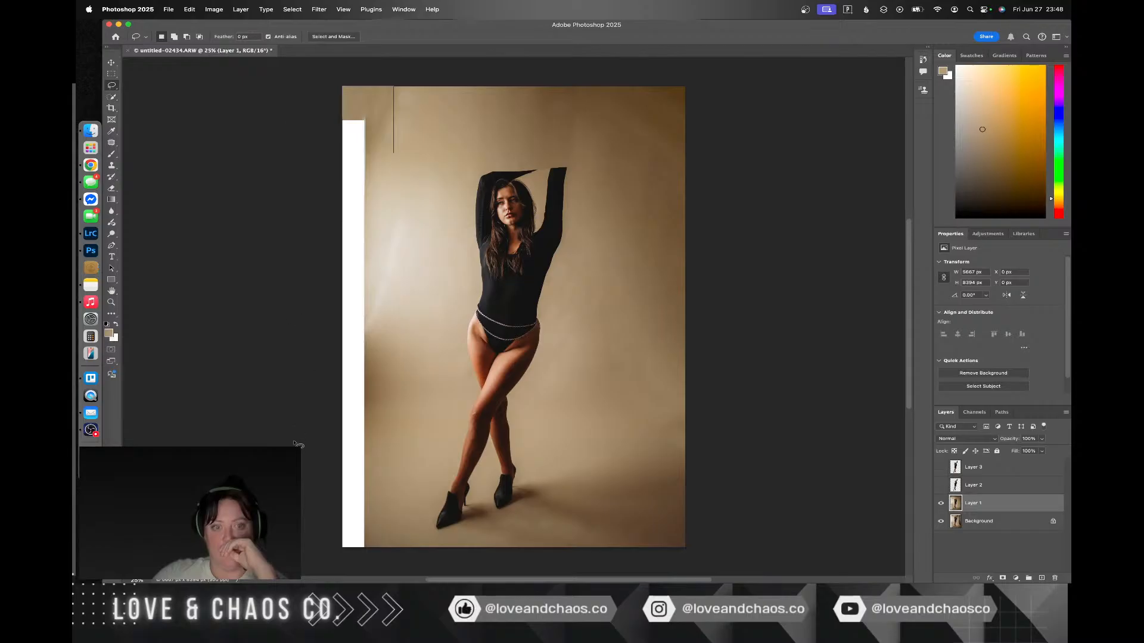
{"action": "left_click_drag", "start_coordinate": [410, 441], "coordinate": [401, 234]}
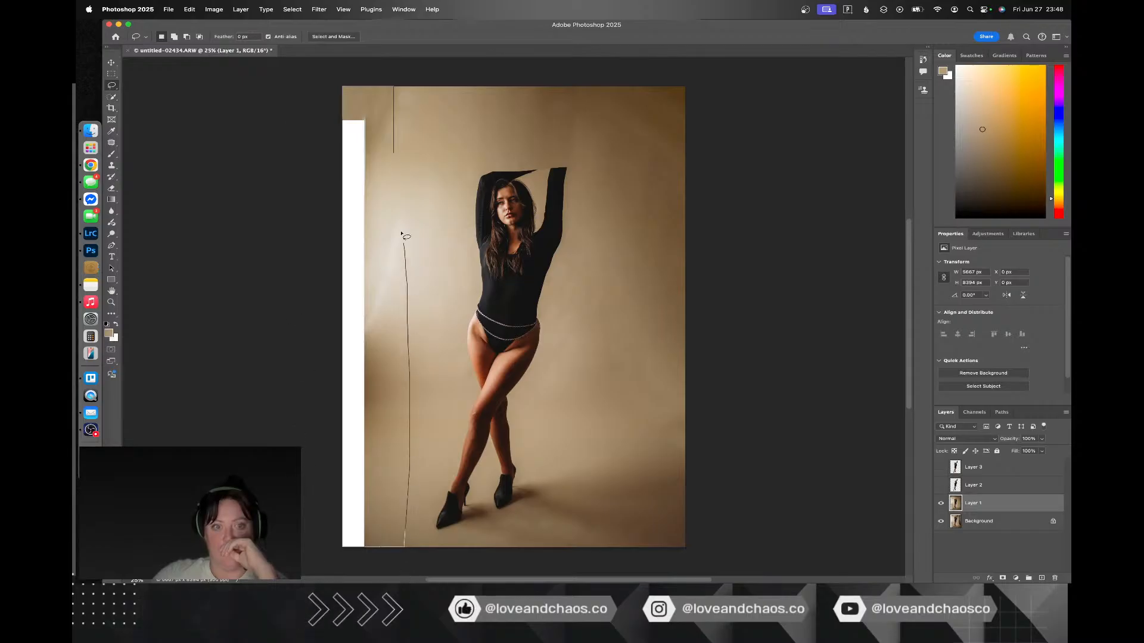
{"action": "left_click_drag", "start_coordinate": [399, 162], "coordinate": [396, 156]}
{"action": "right_click", "coordinate": [369, 200]}
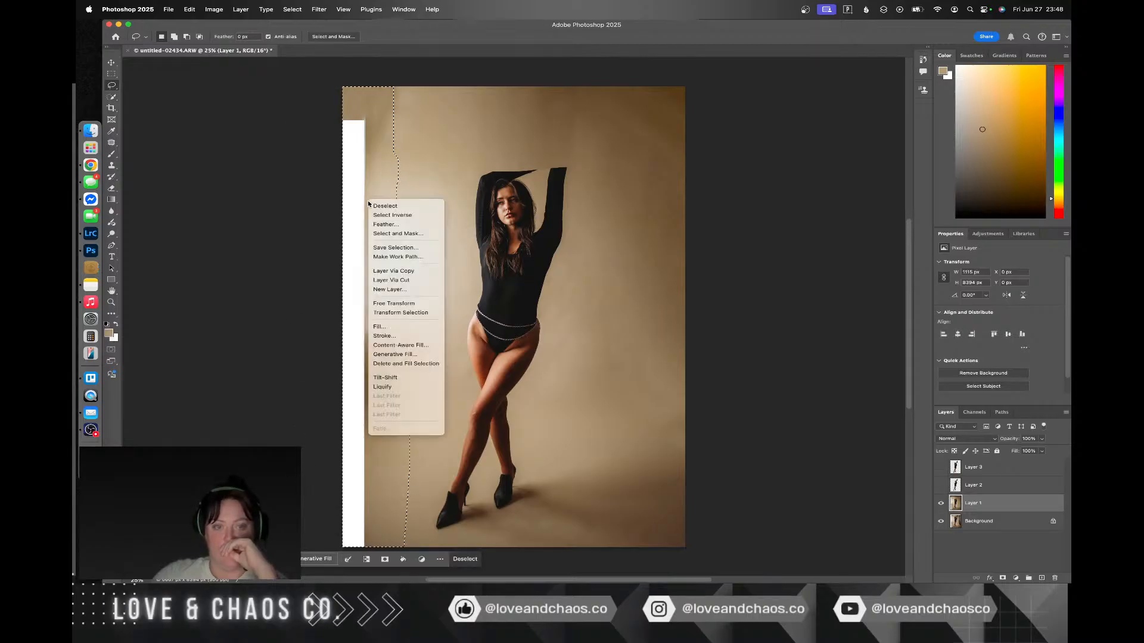
{"action": "left_click", "coordinate": [401, 345]}
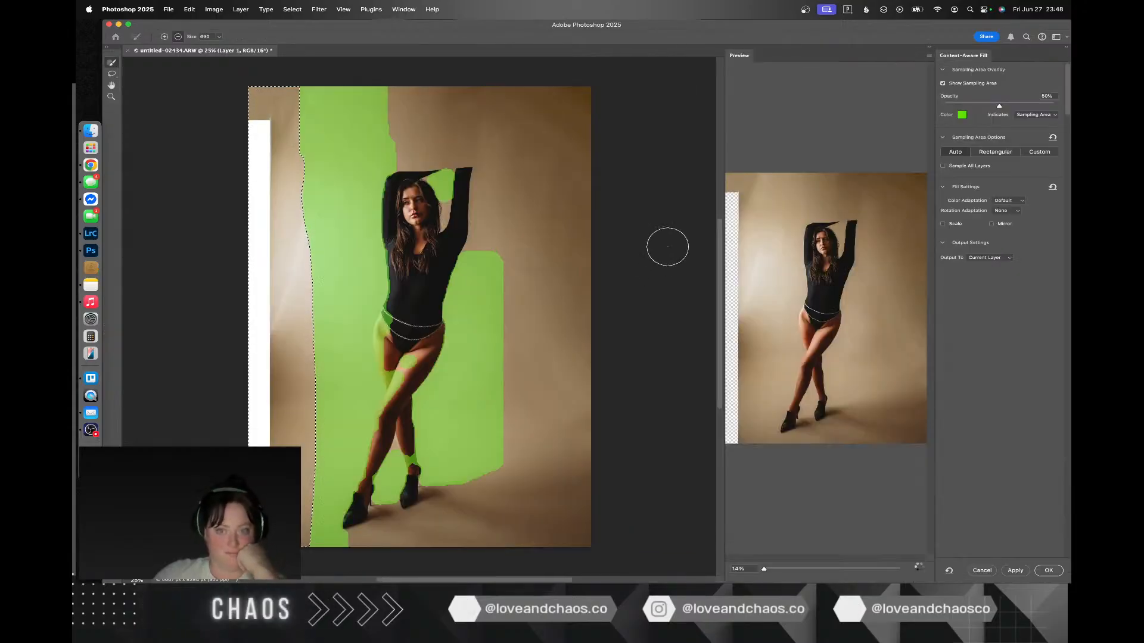
{"action": "left_click", "coordinate": [1049, 571]}
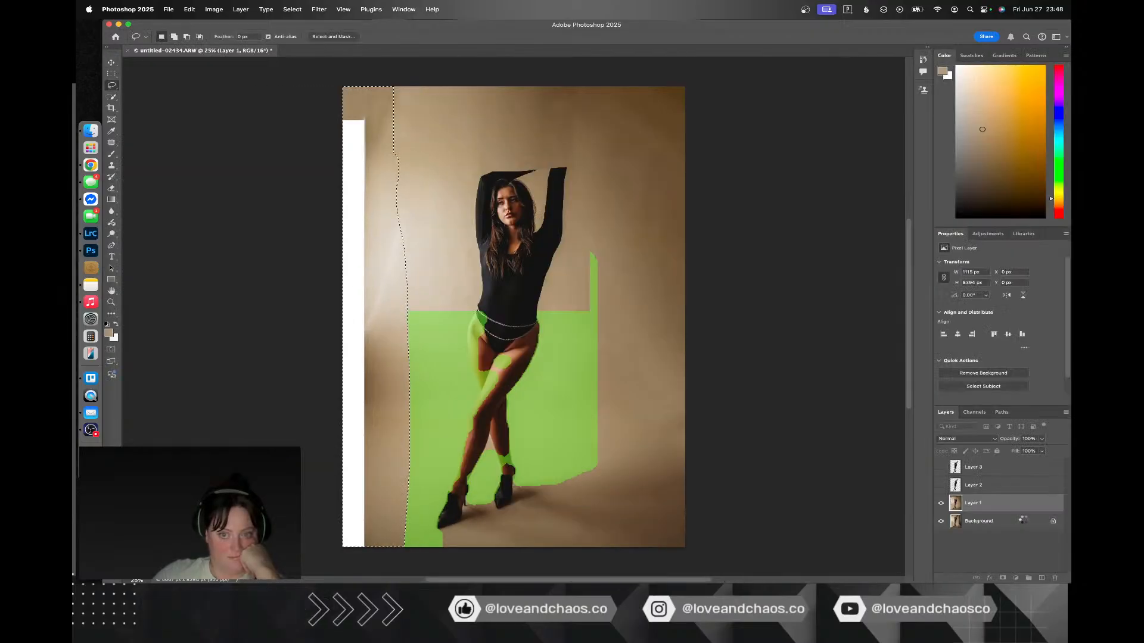
{"action": "left_click", "coordinate": [941, 468]}
{"action": "key", "text": "ctrl+d"}
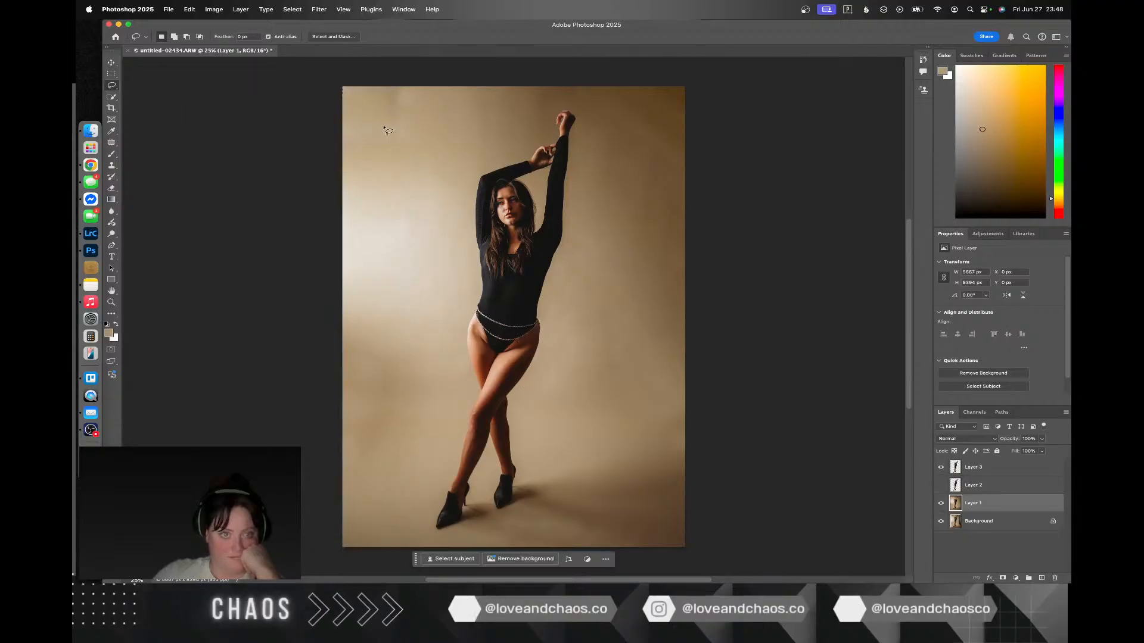
Step: Patch the uneven backdrop area in the photo's upper-left corner with smoother backdrop from just below it, and deselect
{"action": "left_click", "coordinate": [111, 144]}
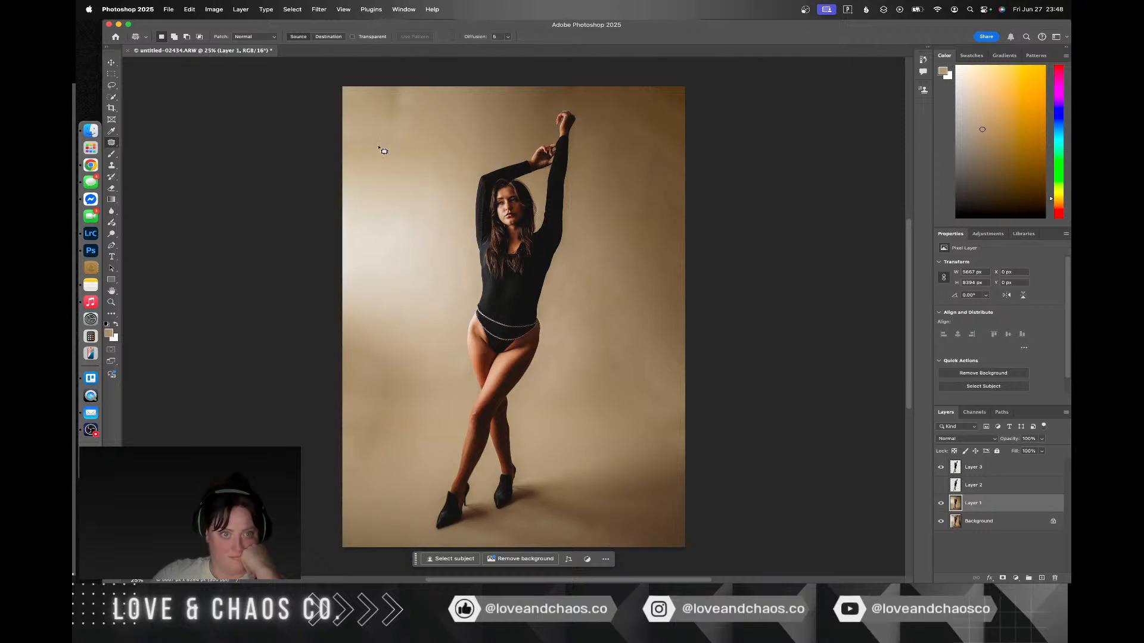
{"action": "left_click_drag", "start_coordinate": [351, 84], "coordinate": [388, 163]}
{"action": "left_click_drag", "start_coordinate": [410, 74], "coordinate": [395, 87]}
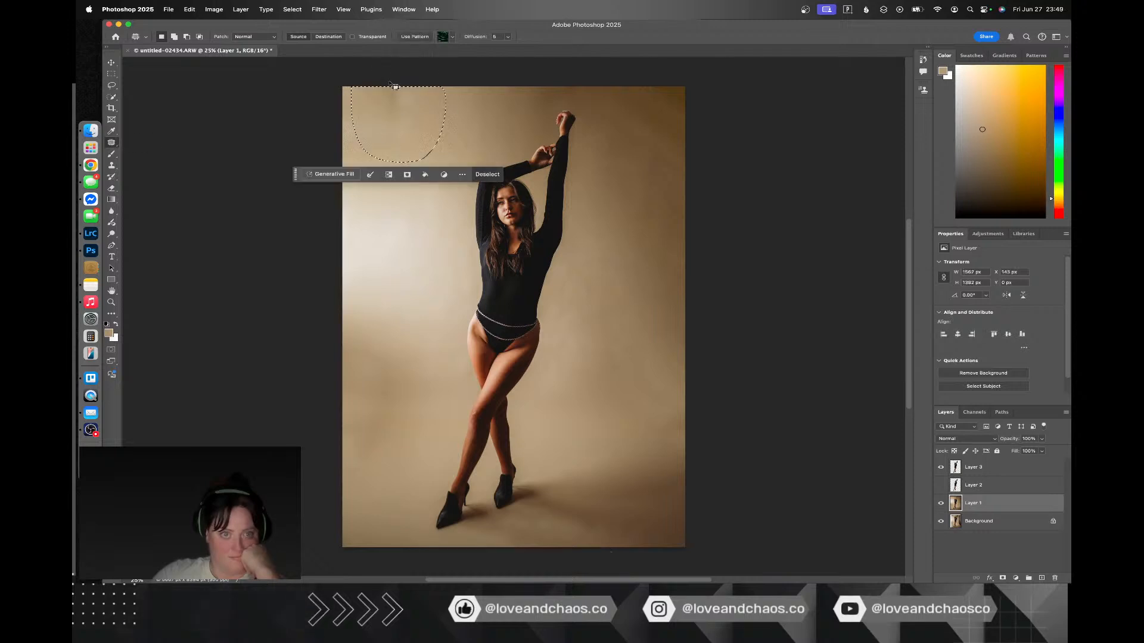
{"action": "left_click_drag", "start_coordinate": [408, 131], "coordinate": [409, 240]}
{"action": "left_click", "coordinate": [483, 149]}
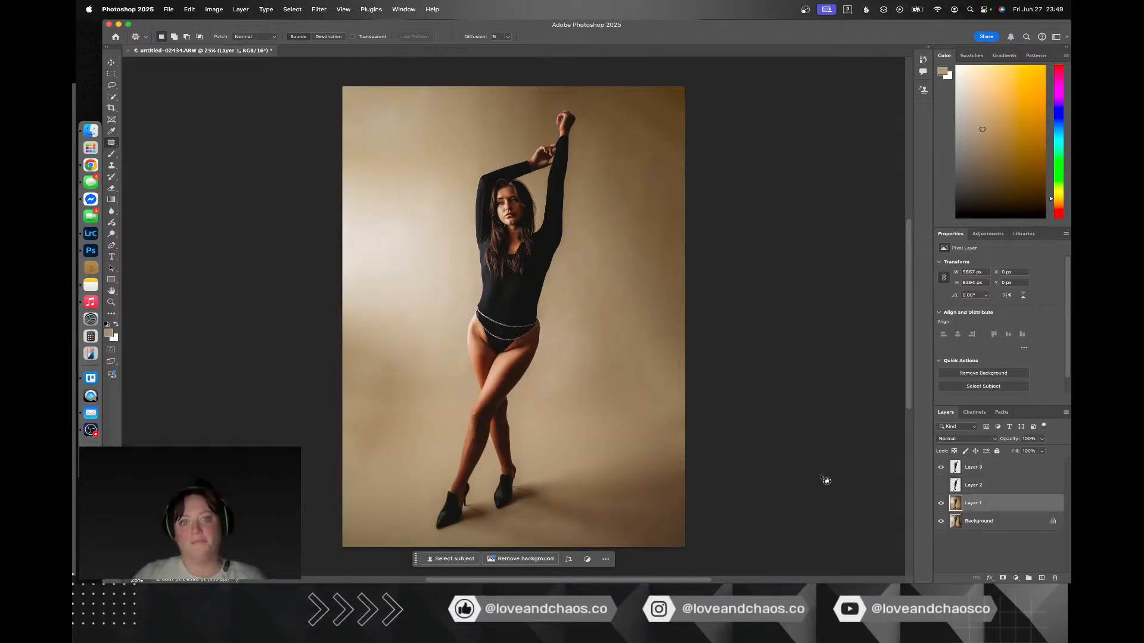
Step: Toggle Layer 3's visibility and inspect how the woman's arms and raised hand blend with the extended backdrop
{"action": "left_click", "coordinate": [941, 467]}
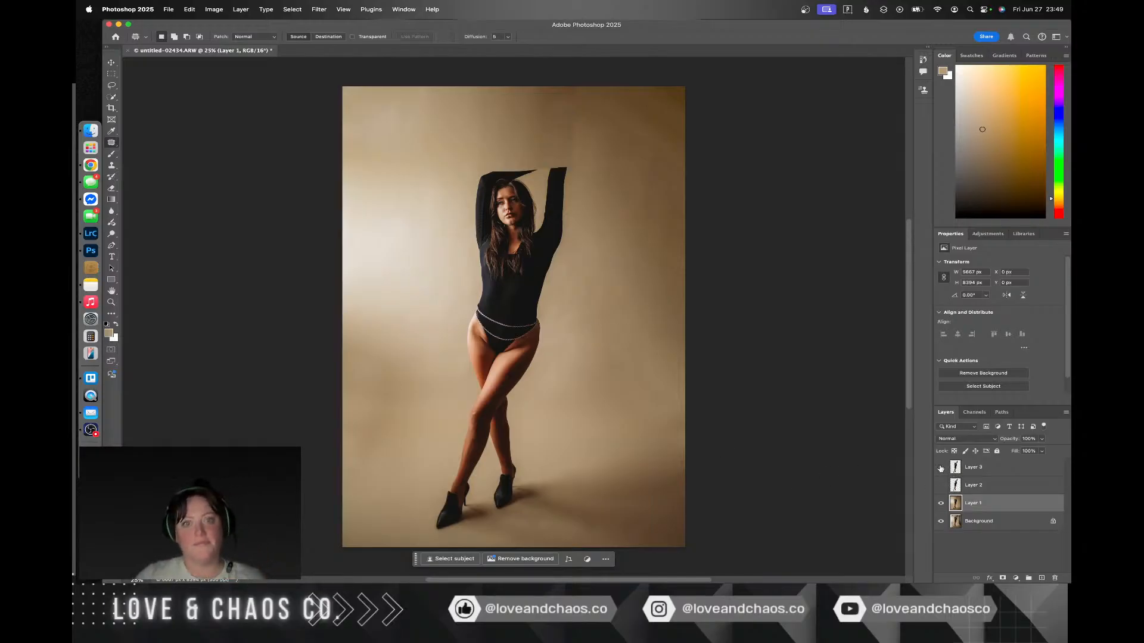
{"action": "left_click", "coordinate": [941, 467]}
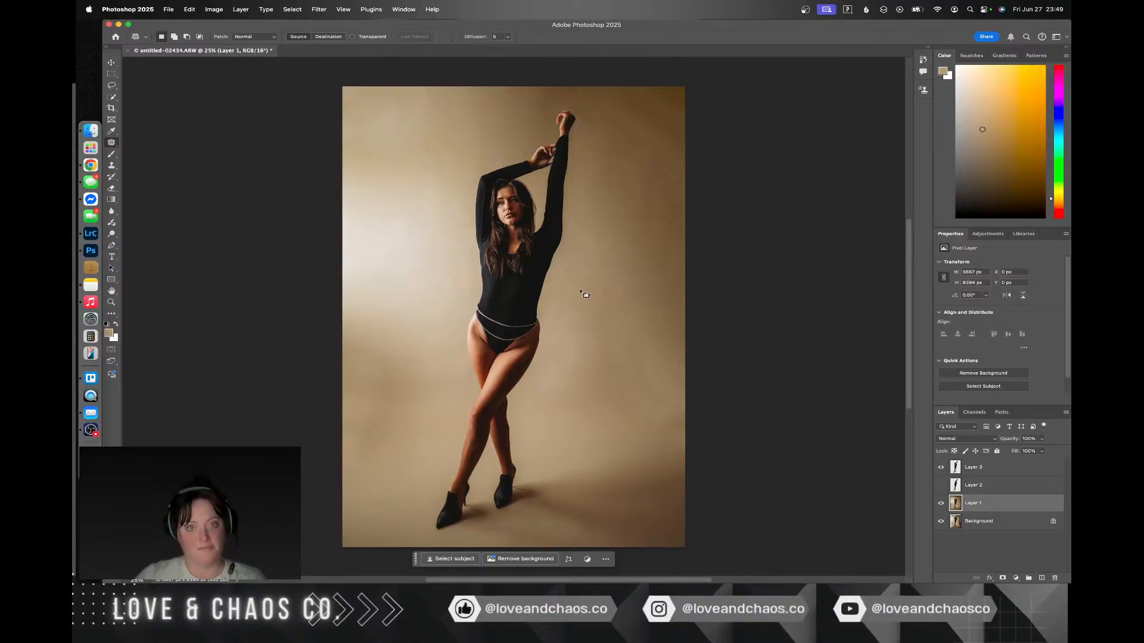
{"action": "scroll", "coordinate": [558, 136], "scroll_direction": "up", "scroll_amount": 5}
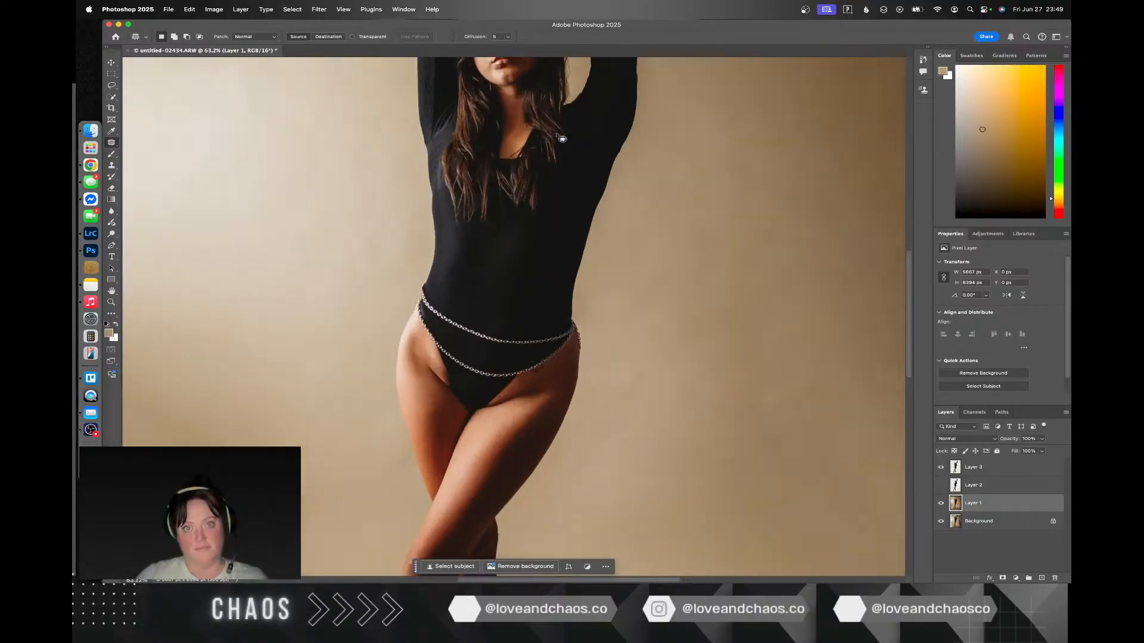
{"action": "scroll", "coordinate": [558, 136], "scroll_direction": "up", "scroll_amount": 10}
{"action": "scroll", "coordinate": [560, 137], "scroll_direction": "down", "scroll_amount": 8}
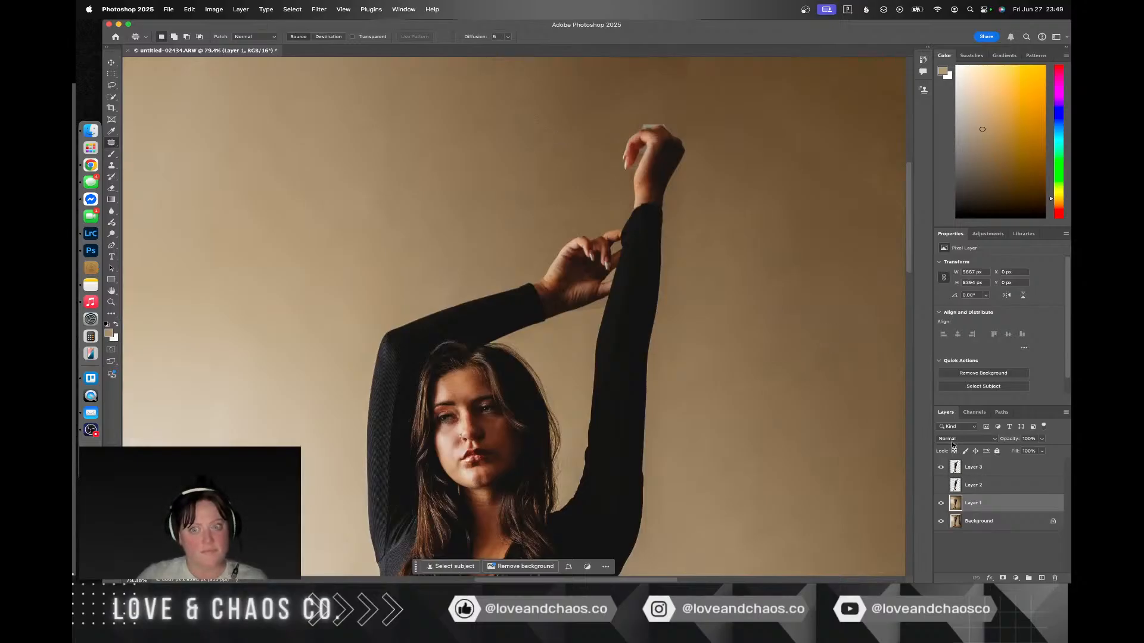
{"action": "left_click", "coordinate": [1027, 473]}
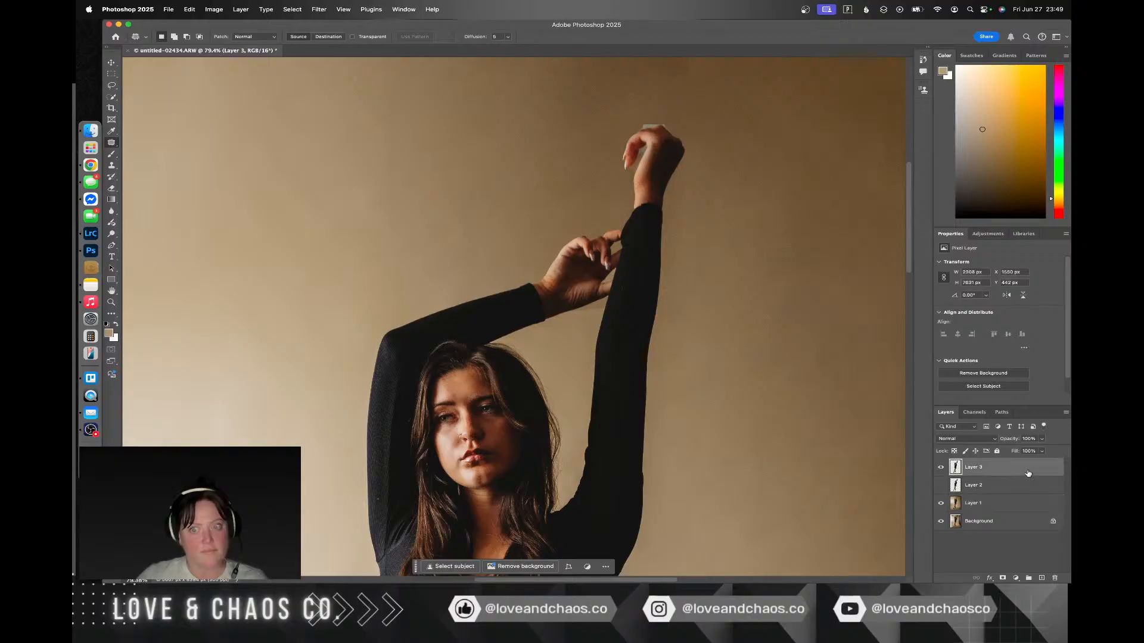
{"action": "left_click", "coordinate": [942, 468]}
{"action": "left_click", "coordinate": [942, 468]}
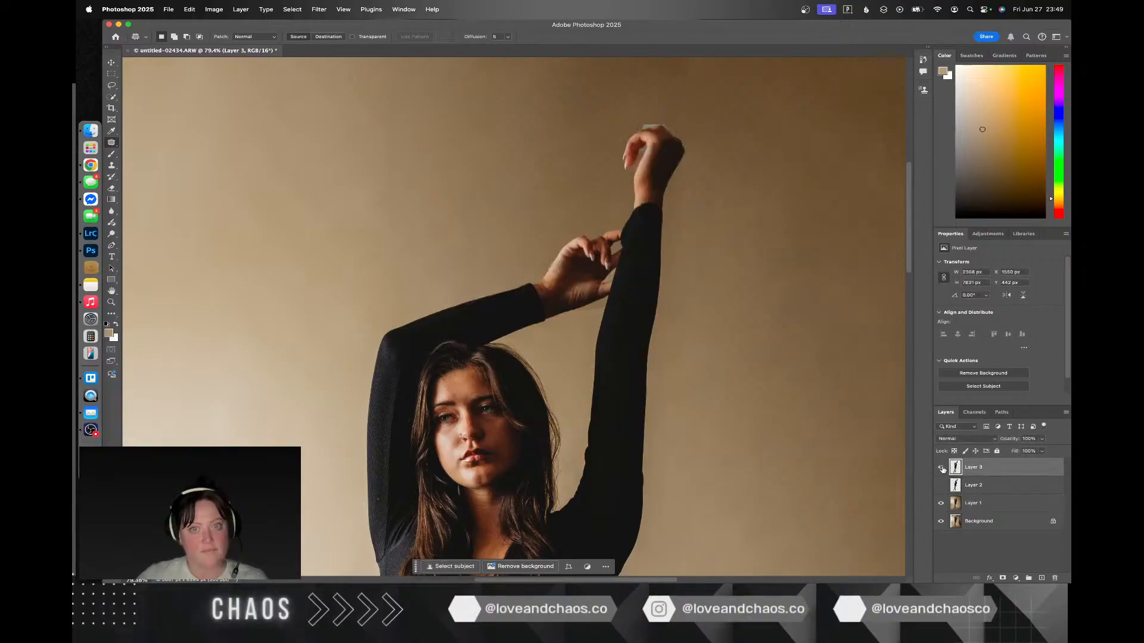
Step: Delete the hidden Layer 2 and merge Layer 3 down into Layer 1
{"action": "right_click", "coordinate": [1004, 469]}
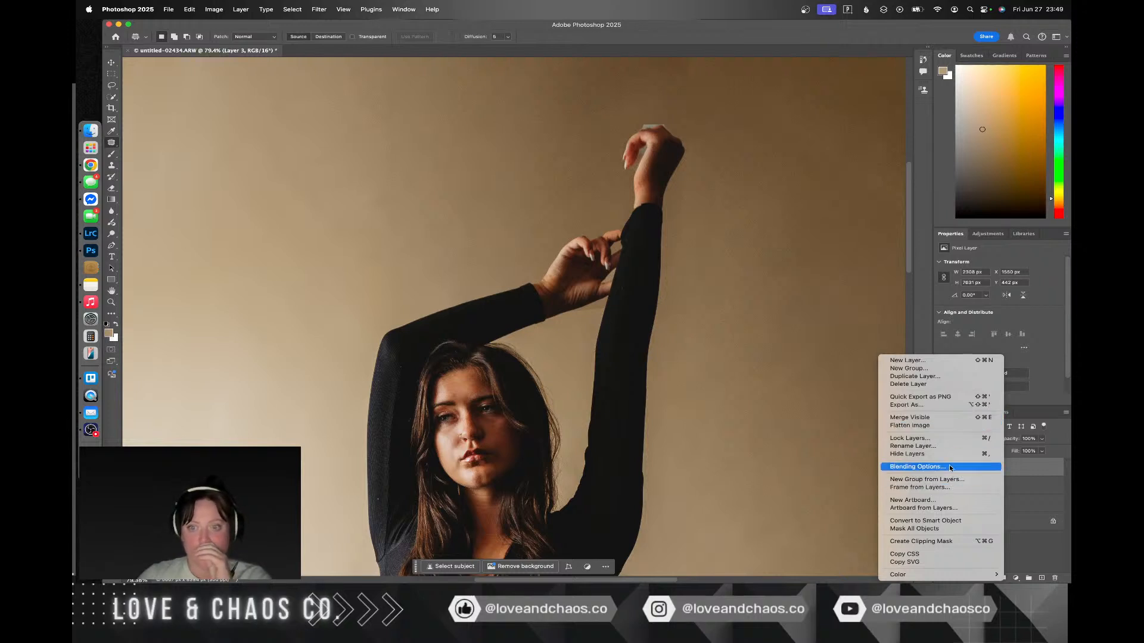
{"action": "left_click", "coordinate": [1057, 477]}
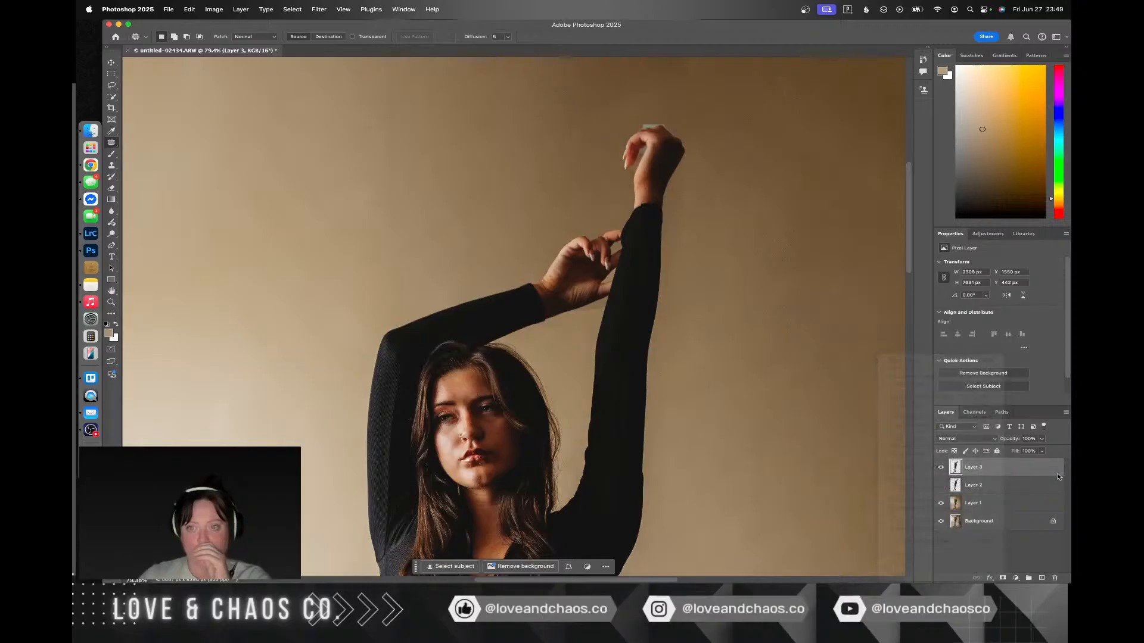
{"action": "left_click", "coordinate": [992, 486]}
{"action": "key", "text": "Delete"}
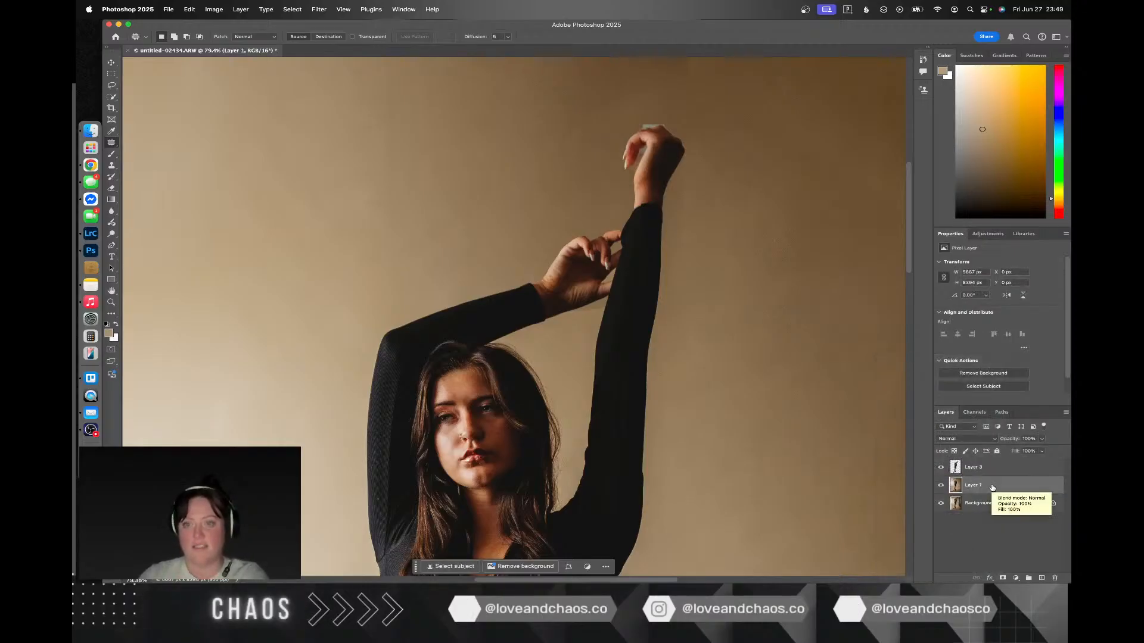
{"action": "left_click", "coordinate": [996, 467]}
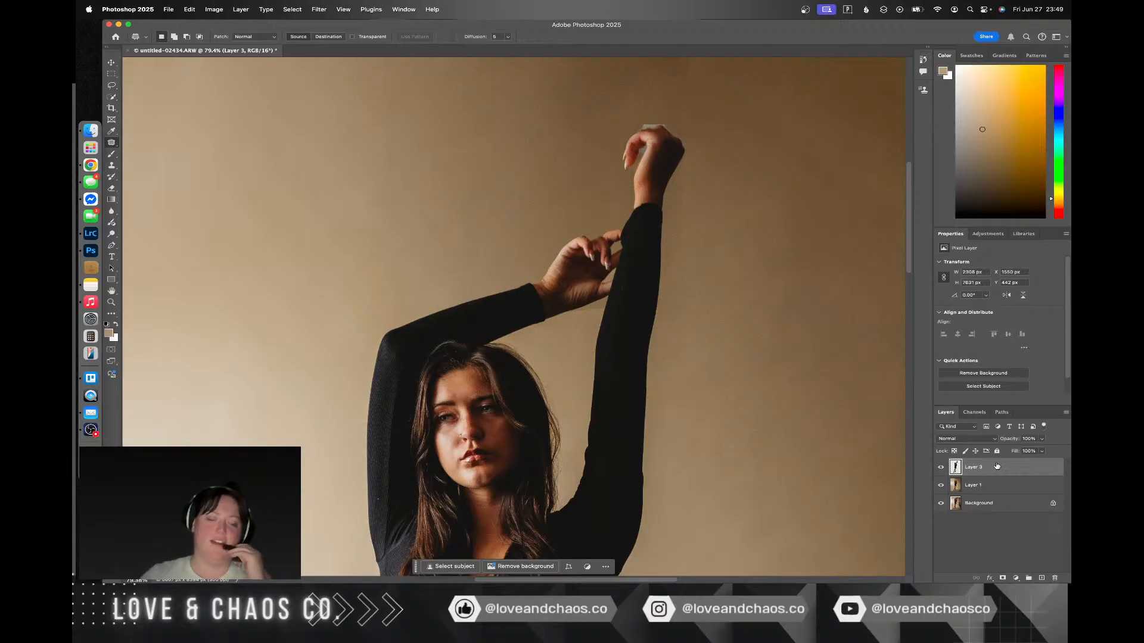
{"action": "right_click", "coordinate": [997, 467]}
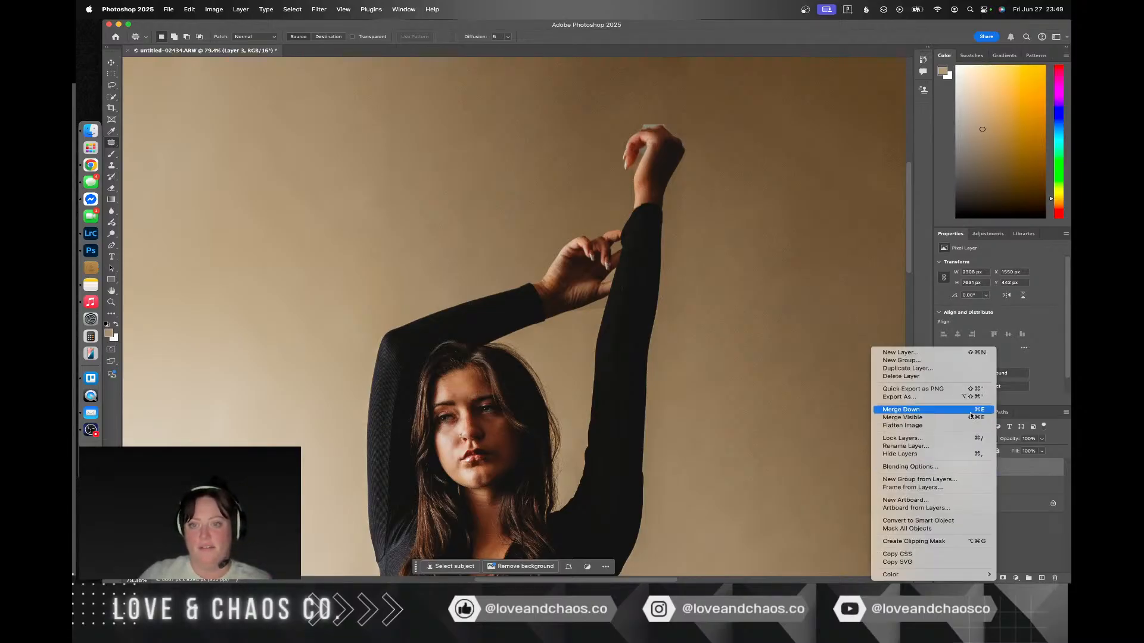
{"action": "left_click", "coordinate": [965, 411]}
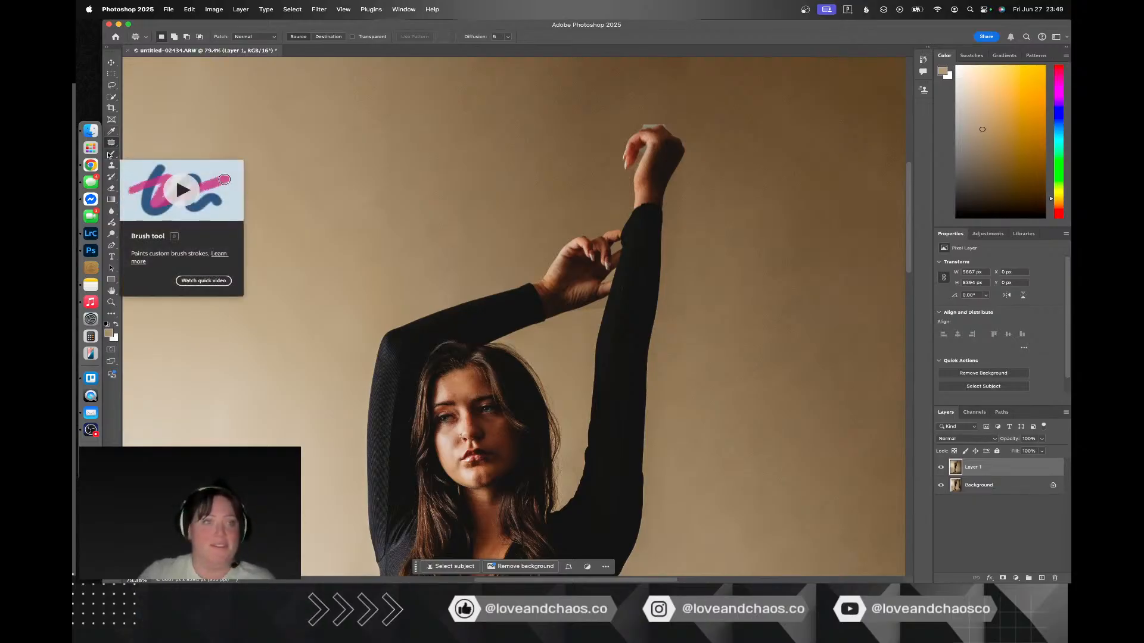
Step: Set up the Clone Stamp with a brush of about 288 px, 63% hardness and 100% opacity for the backdrop above the raised hand
{"action": "left_click", "coordinate": [112, 166]}
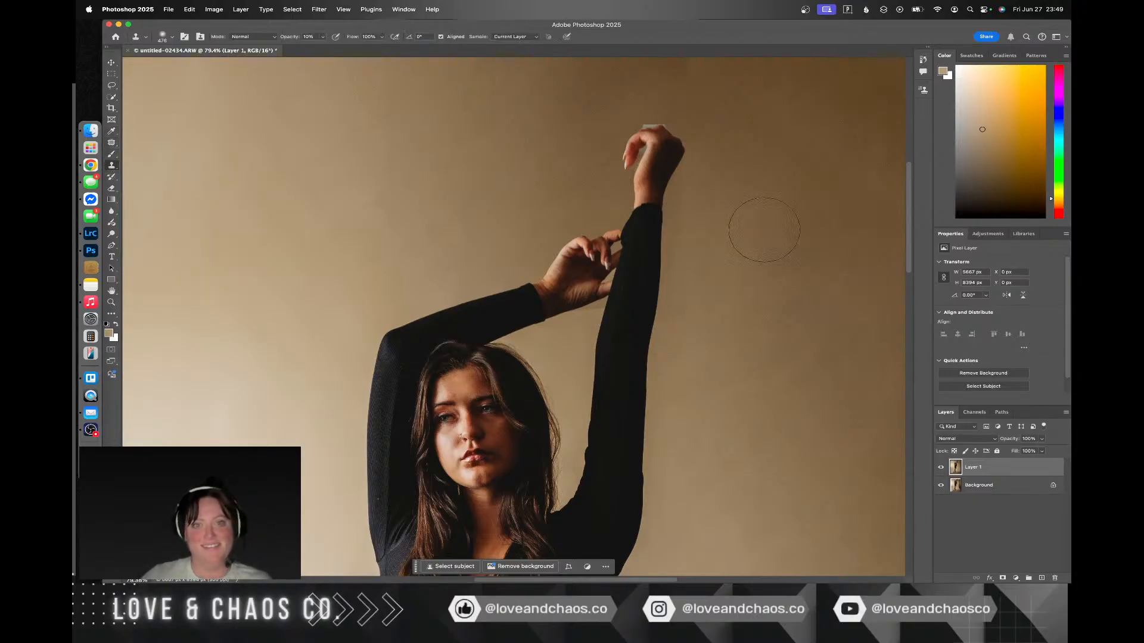
{"action": "scroll", "coordinate": [759, 175], "scroll_direction": "up", "scroll_amount": 5}
{"action": "right_click", "coordinate": [690, 249]}
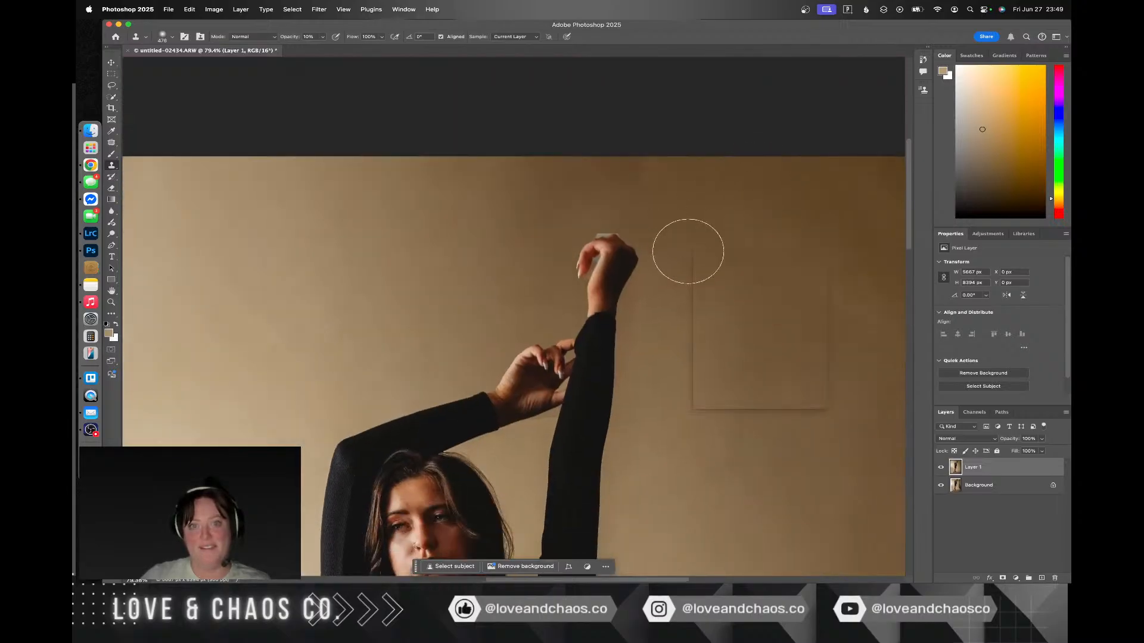
{"action": "left_click_drag", "start_coordinate": [790, 273], "coordinate": [787, 273]}
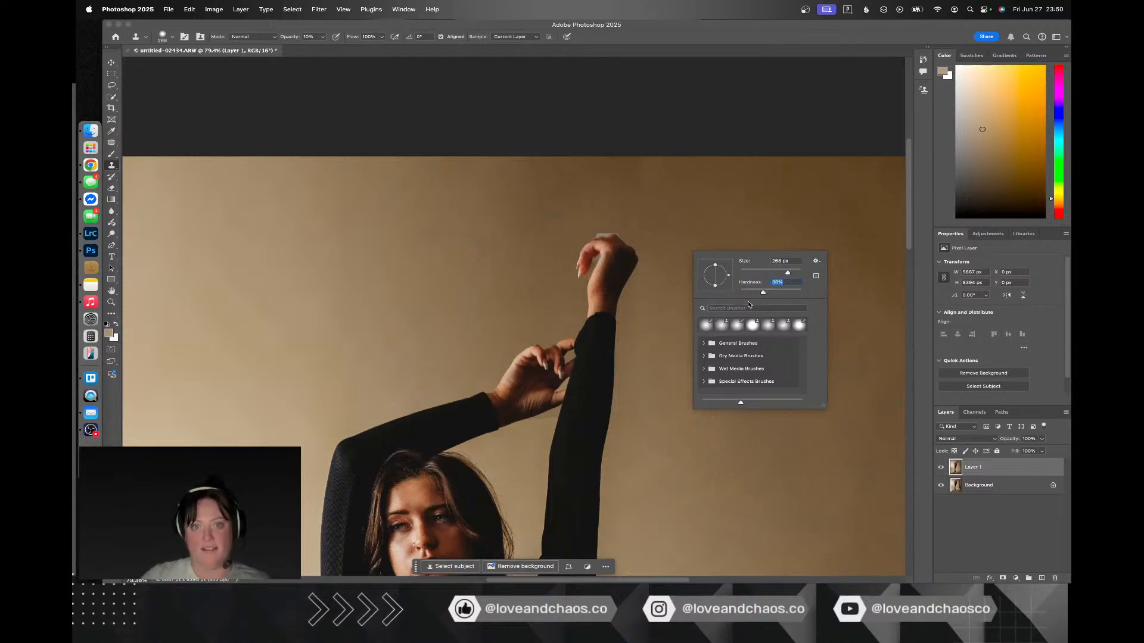
{"action": "left_click", "coordinate": [780, 292]}
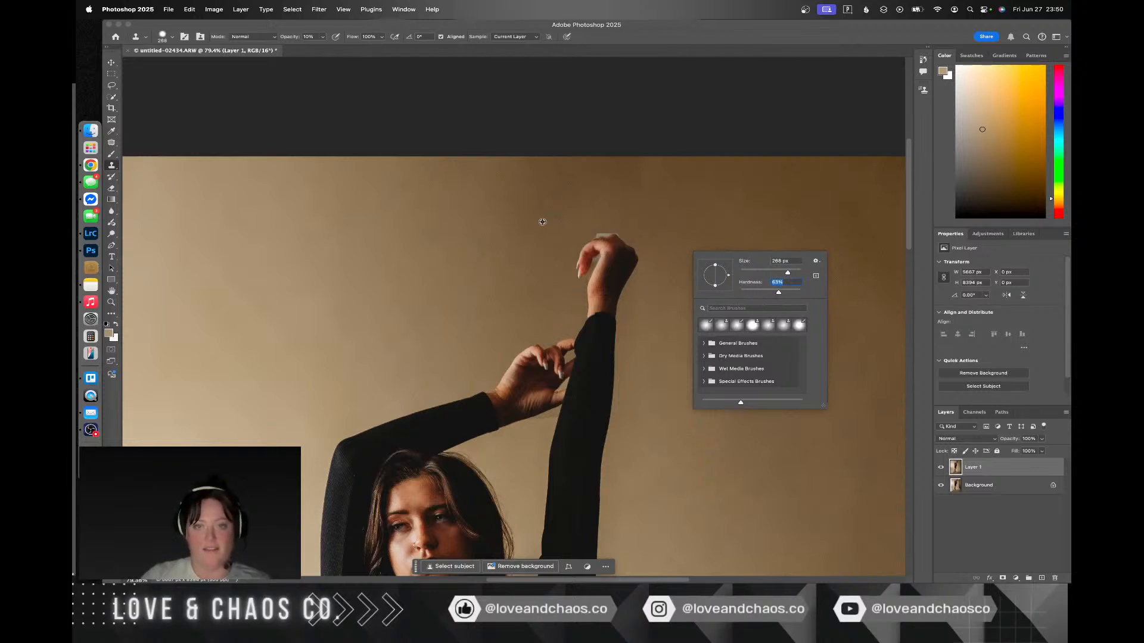
{"action": "left_click", "coordinate": [586, 212]}
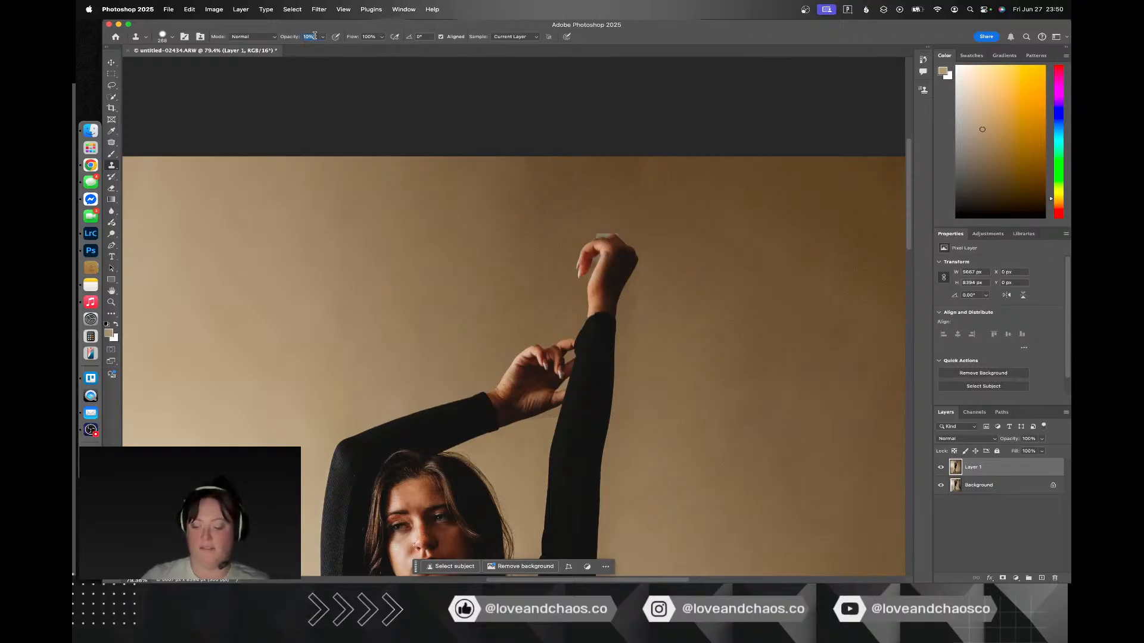
{"action": "type", "text": "00"}
{"action": "key", "text": "Return"}
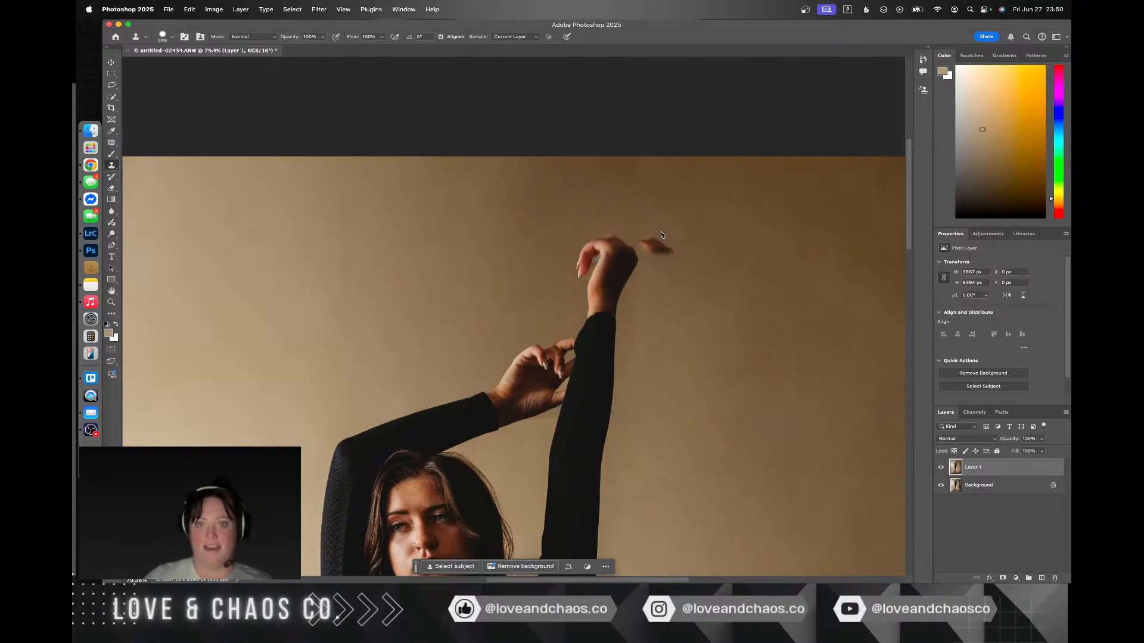
Step: Reduce the Clone Stamp brush to 114 px and then much smaller for cleaning up around the raised hand
{"action": "right_click", "coordinate": [660, 241]}
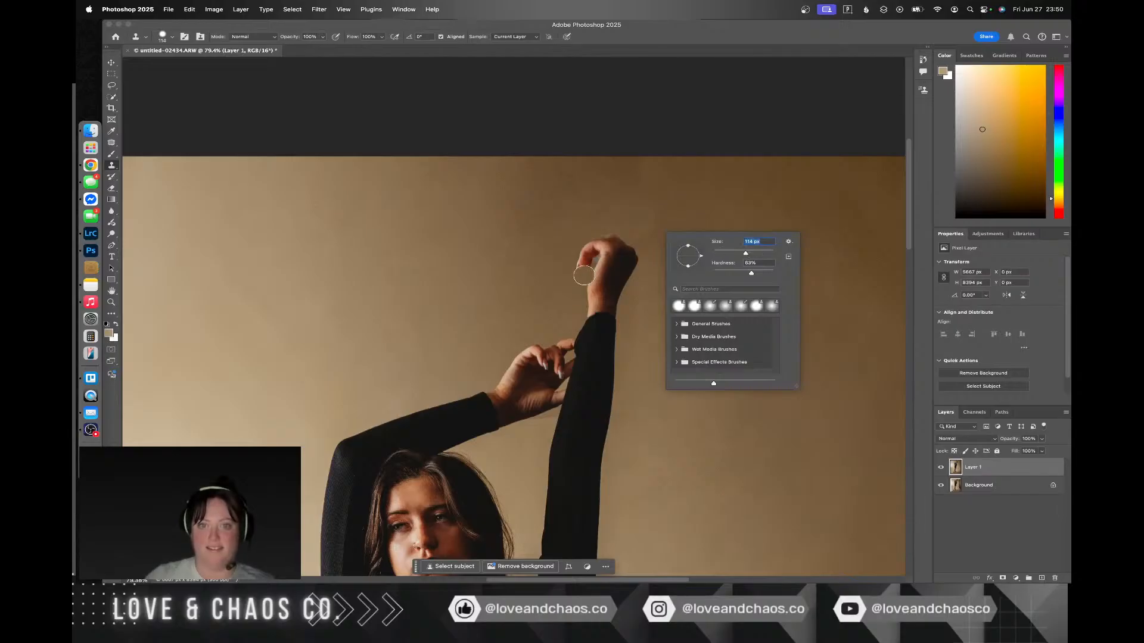
{"action": "key", "text": "bracketleft"}
{"action": "key", "text": "bracketleft"}
{"action": "key", "text": "bracketleft"}
{"action": "key", "text": "bracketleft"}
{"action": "key", "text": "bracketleft"}
{"action": "key", "text": "bracketleft"}
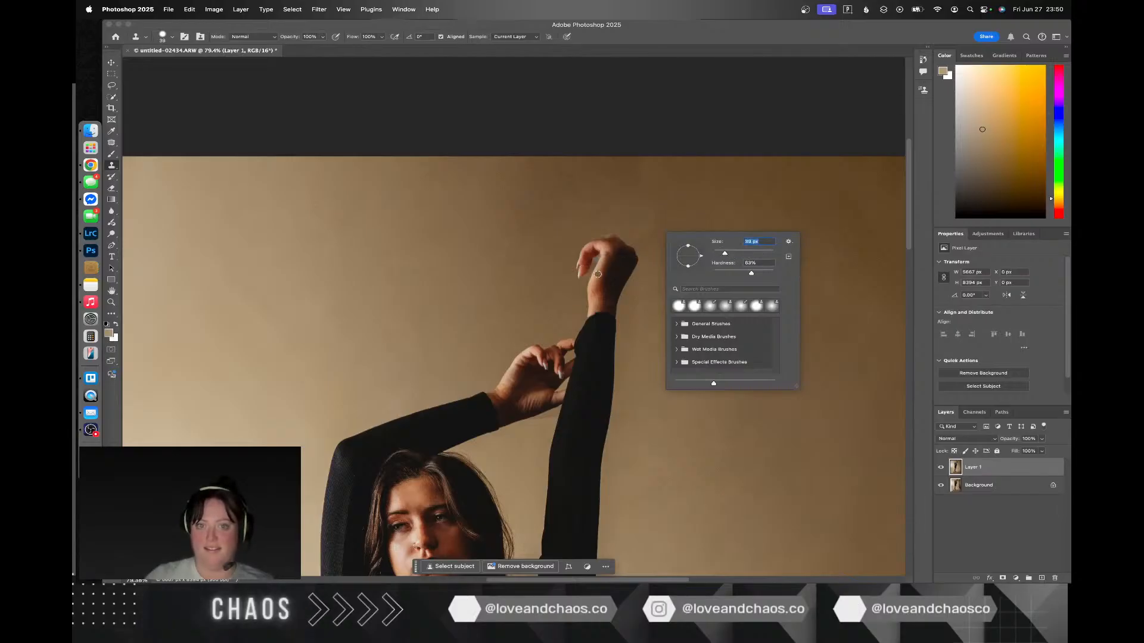
{"action": "left_click", "coordinate": [570, 304], "text": "alt"}
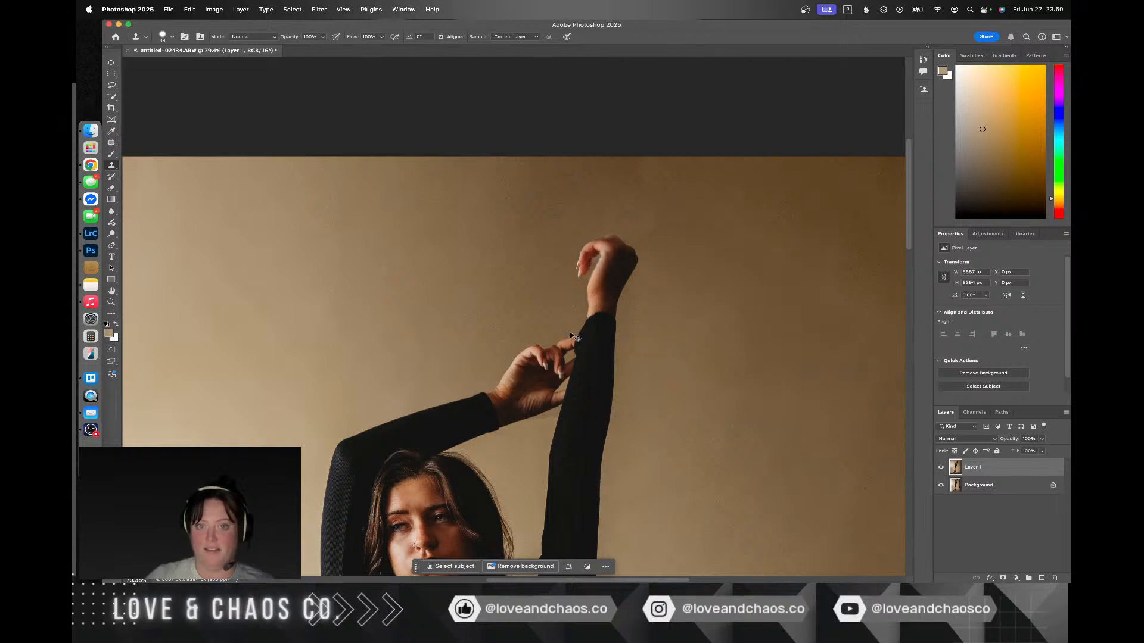
Step: Refine the Clone Stamp brush to about 19 px and 46% hardness for the gap between the raised hand's fingers and wrist
{"action": "scroll", "coordinate": [590, 273], "scroll_direction": "up", "scroll_amount": 8}
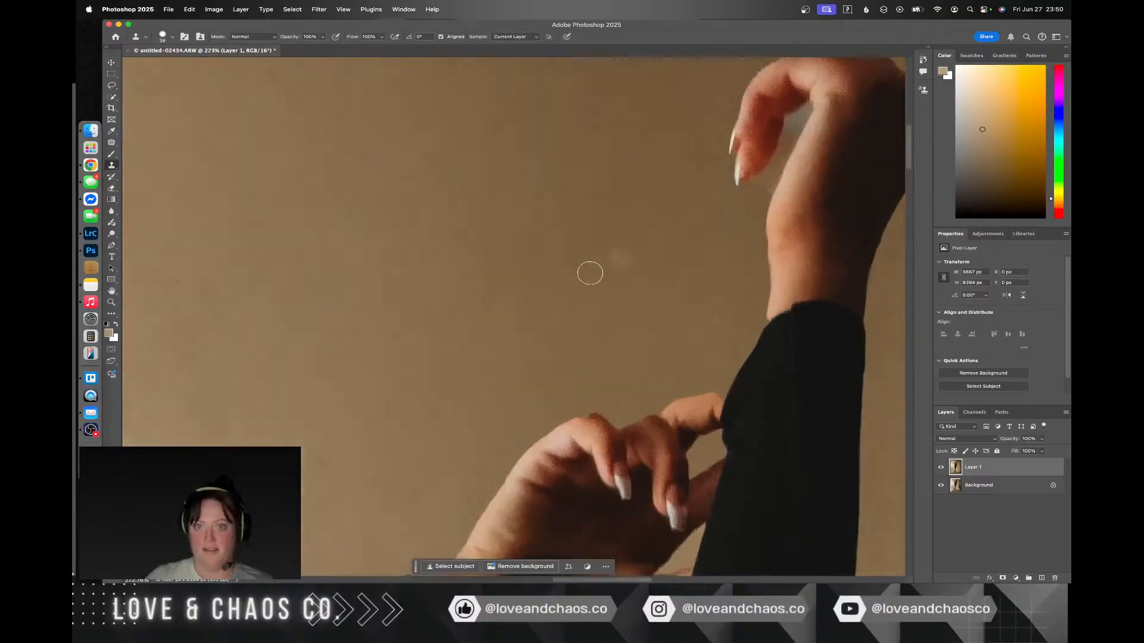
{"action": "scroll", "coordinate": [590, 273], "scroll_direction": "up", "scroll_amount": 3}
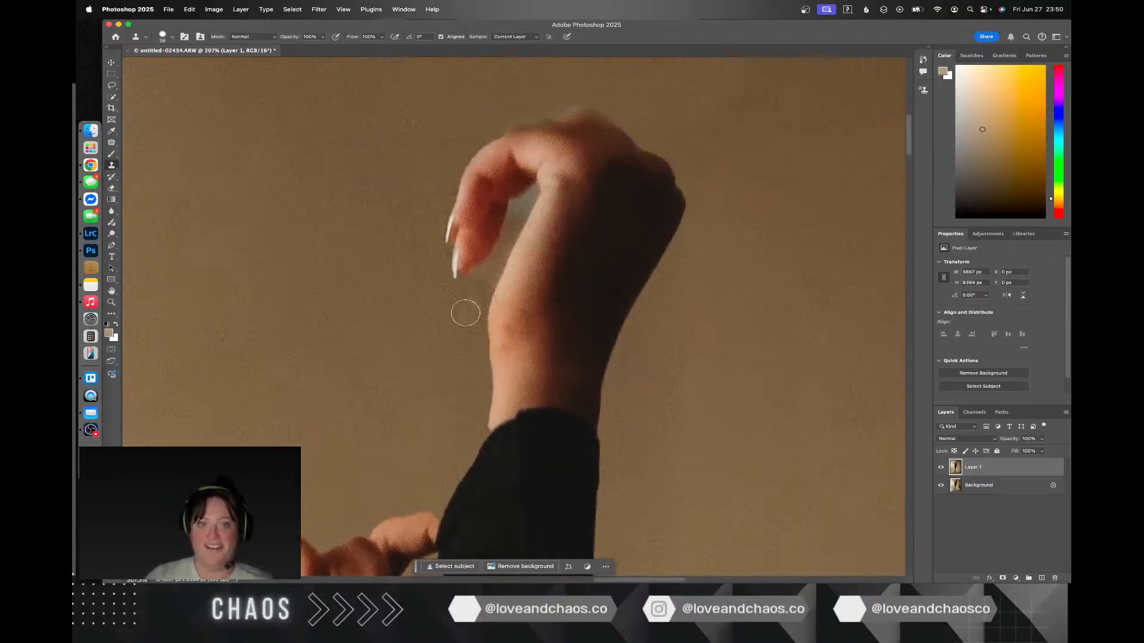
{"action": "left_click", "coordinate": [655, 320], "text": "alt"}
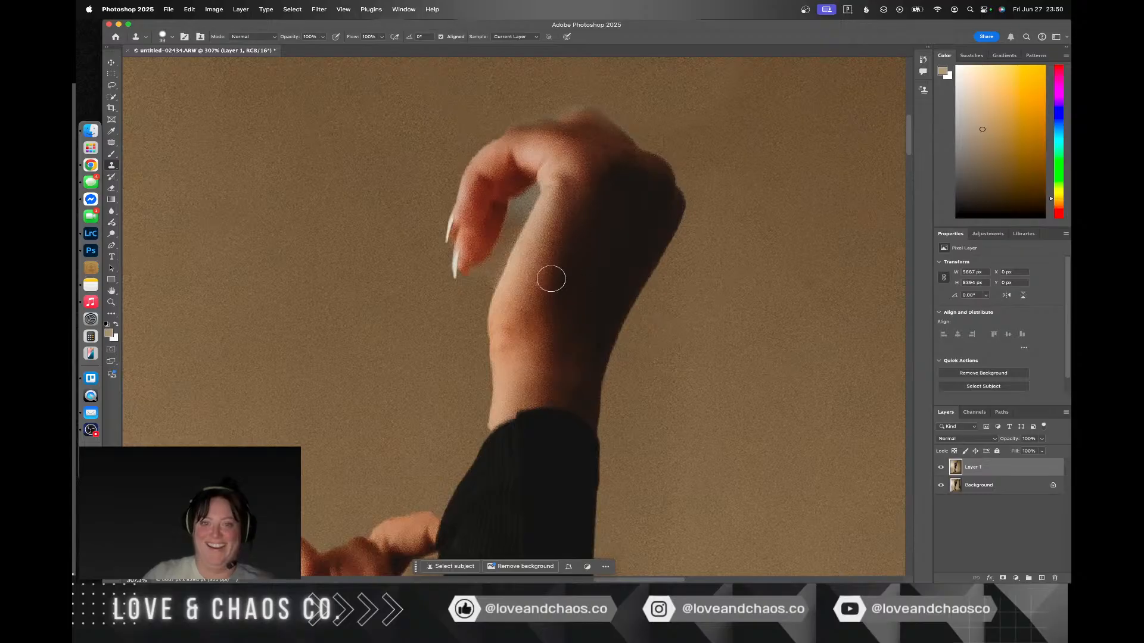
{"action": "right_click", "coordinate": [502, 276]}
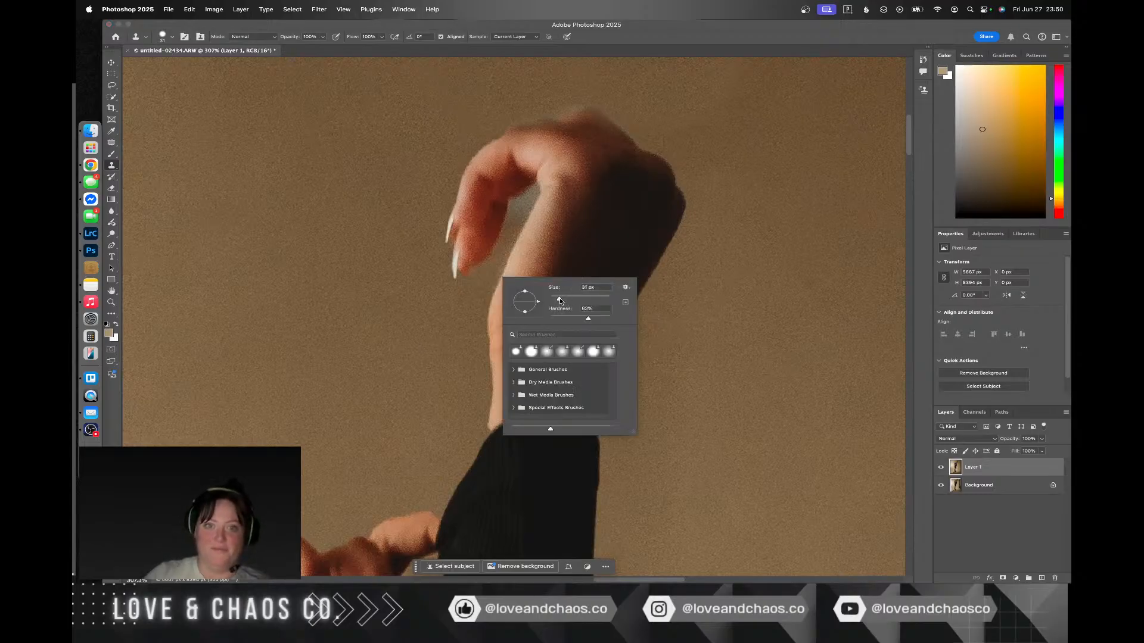
{"action": "left_click_drag", "start_coordinate": [556, 300], "coordinate": [558, 300]}
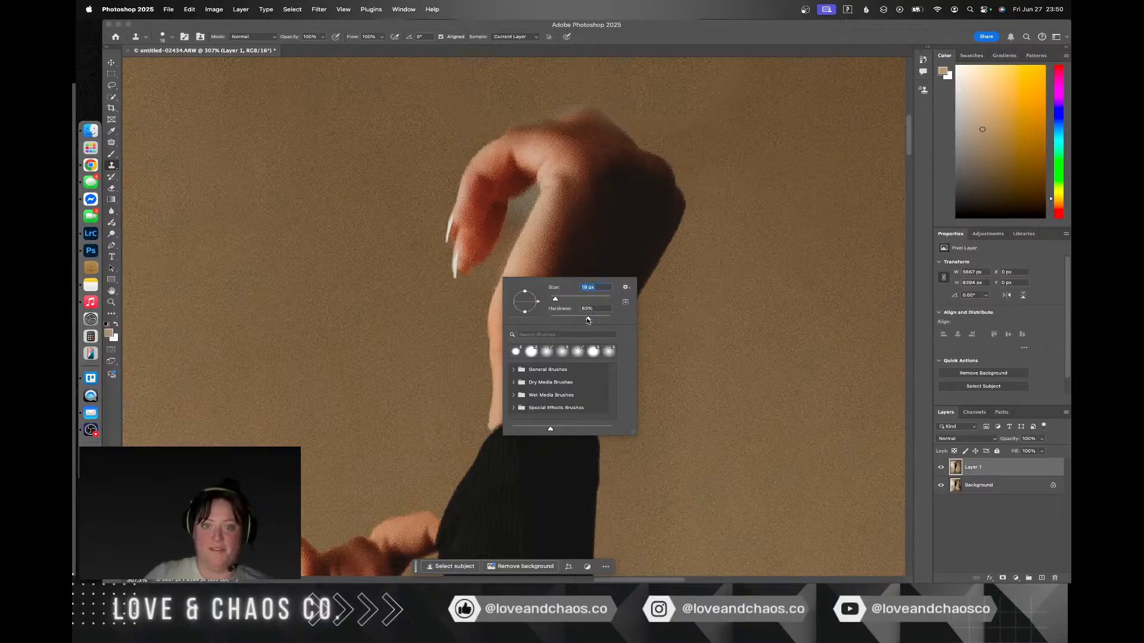
{"action": "left_click_drag", "start_coordinate": [581, 320], "coordinate": [578, 320]}
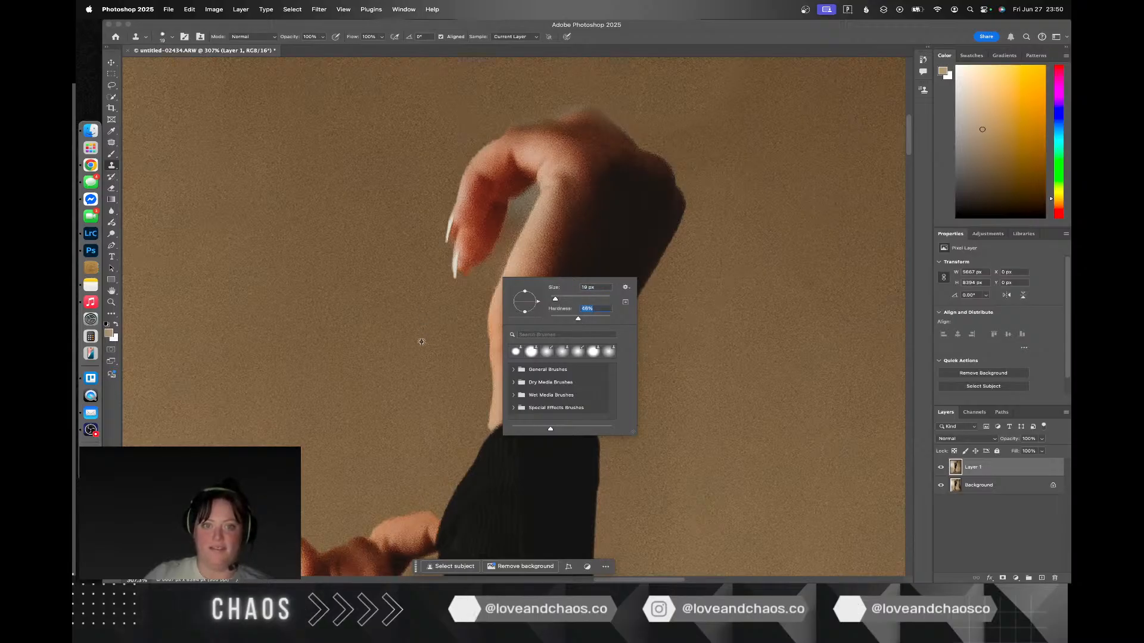
{"action": "key", "text": "Return"}
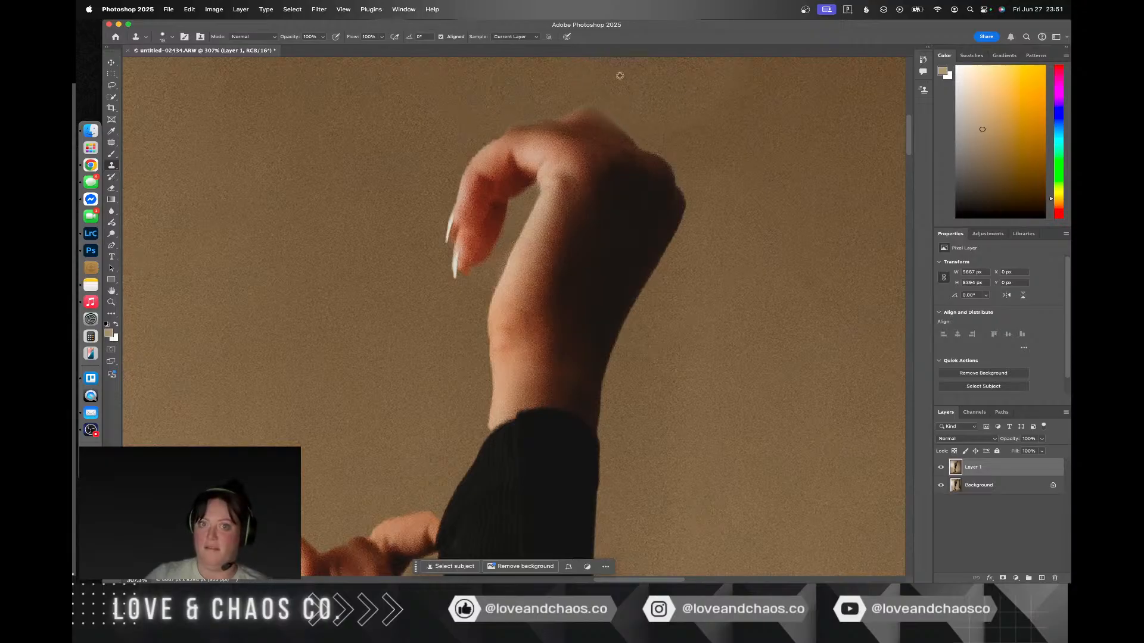
Step: Clone clean backdrop along the upper edge of the raised hand's knuckles, and check the result on the whole photo
{"action": "left_click", "coordinate": [639, 83], "text": "alt"}
{"action": "left_click", "coordinate": [600, 100]}
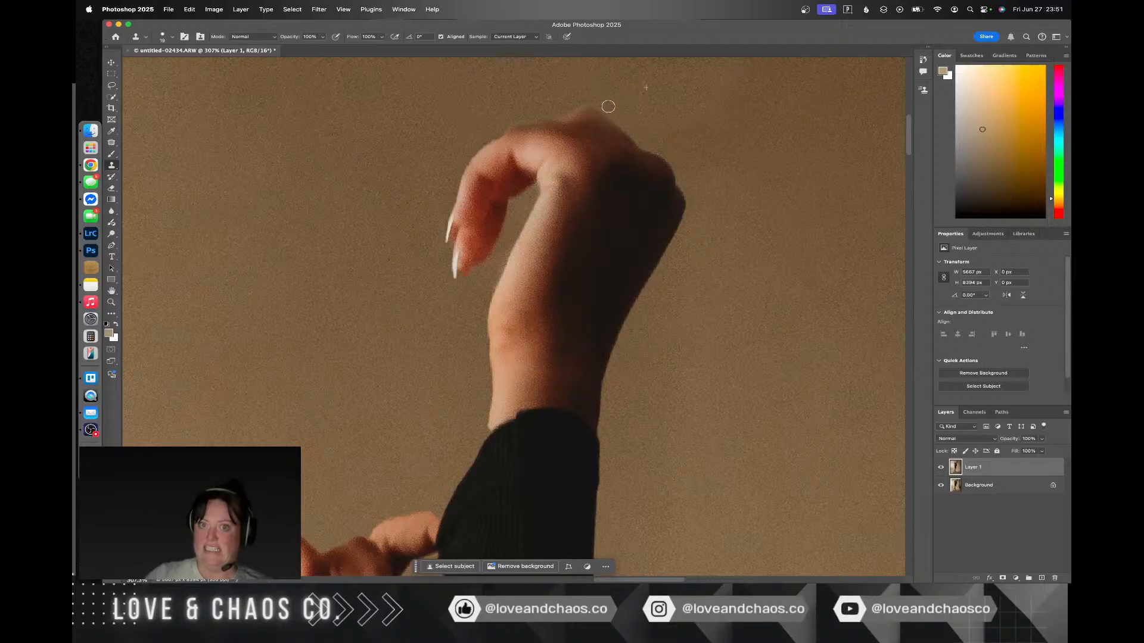
{"action": "left_click_drag", "start_coordinate": [624, 121], "coordinate": [634, 129]}
{"action": "left_click", "coordinate": [602, 73], "text": "alt"}
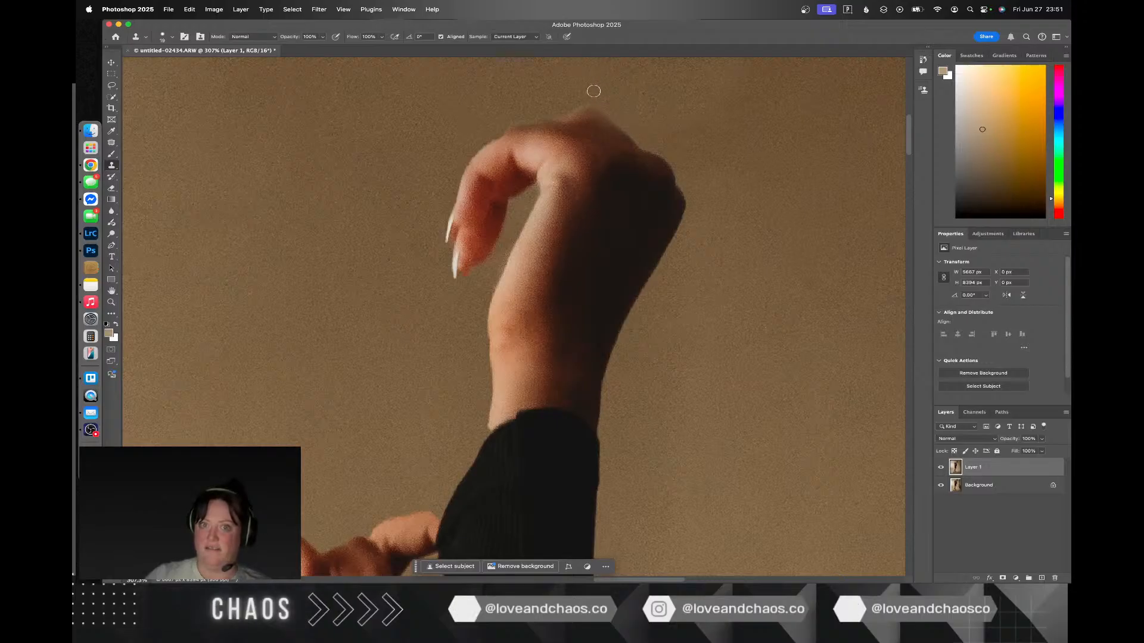
{"action": "left_click_drag", "start_coordinate": [586, 99], "coordinate": [576, 104]}
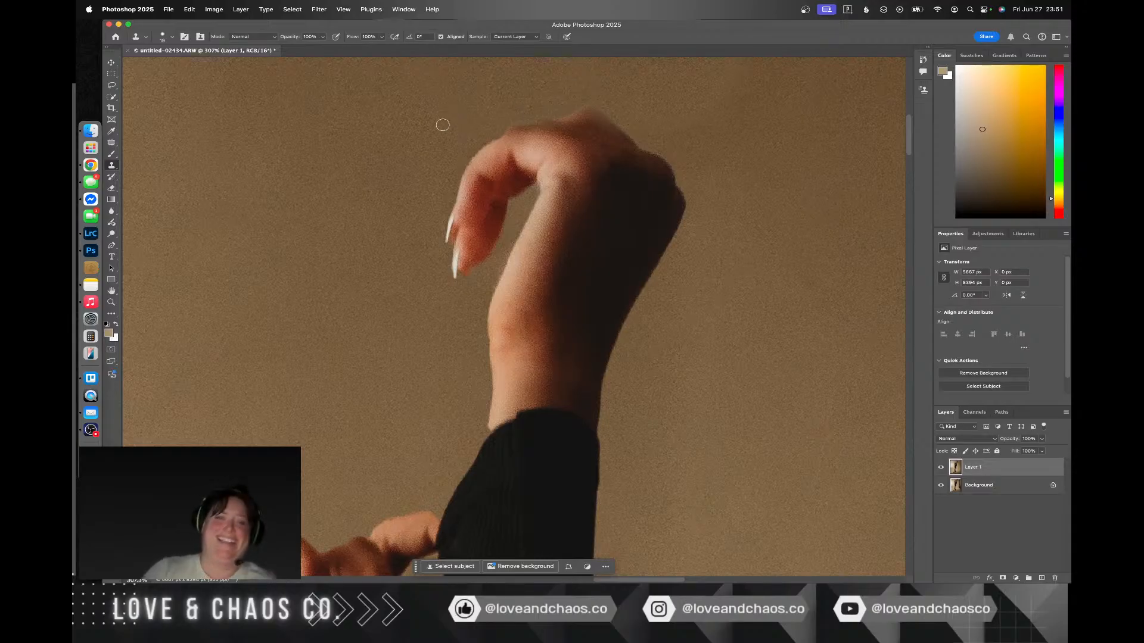
{"action": "scroll", "coordinate": [445, 123], "scroll_direction": "up", "scroll_amount": 5}
{"action": "scroll", "coordinate": [443, 124], "scroll_direction": "down", "scroll_amount": 10}
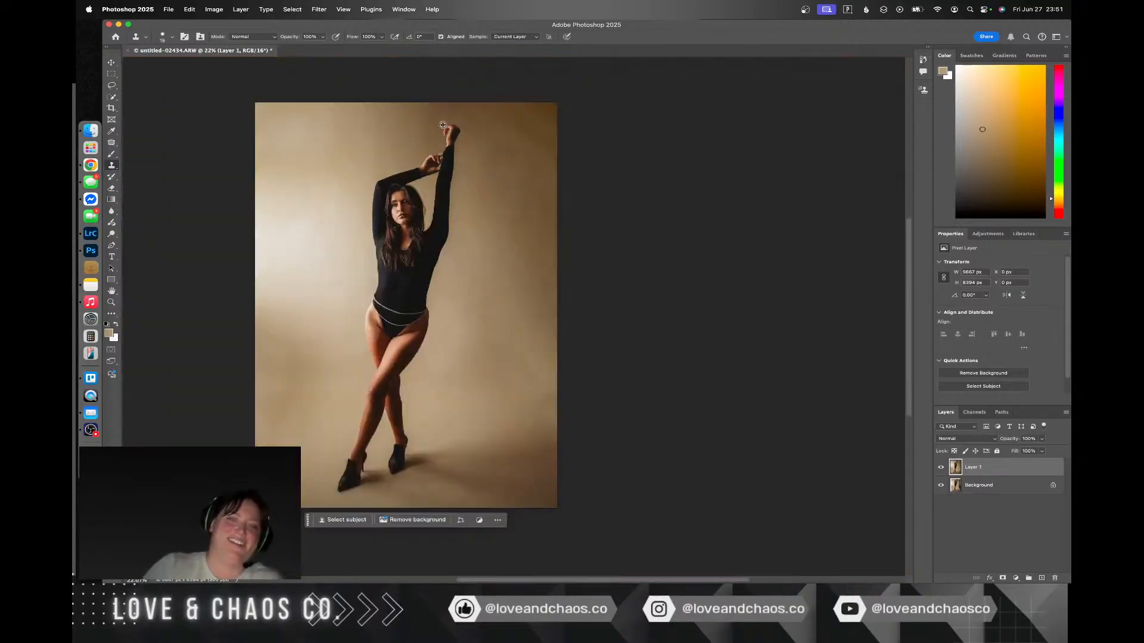
Step: Use the Patch tool to replace an irregular area just above the raised hand with clean backdrop from beside the arm
{"action": "scroll", "coordinate": [443, 124], "scroll_direction": "up", "scroll_amount": 6}
{"action": "scroll", "coordinate": [442, 125], "scroll_direction": "down", "scroll_amount": 6}
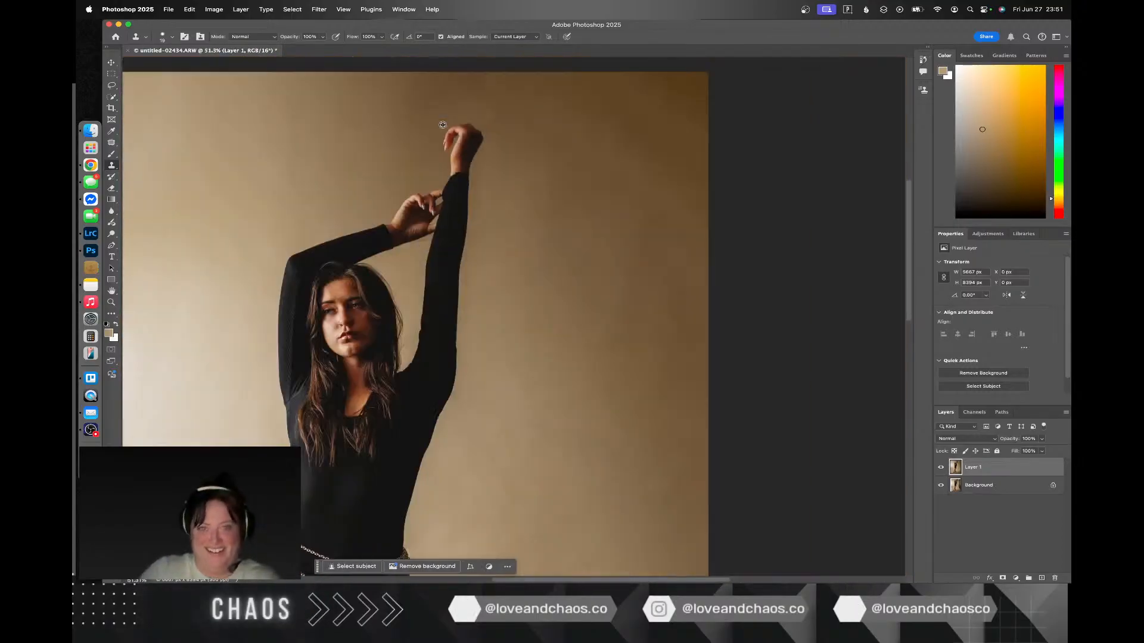
{"action": "scroll", "coordinate": [443, 124], "scroll_direction": "up", "scroll_amount": 4}
{"action": "scroll", "coordinate": [443, 124], "scroll_direction": "down", "scroll_amount": 3}
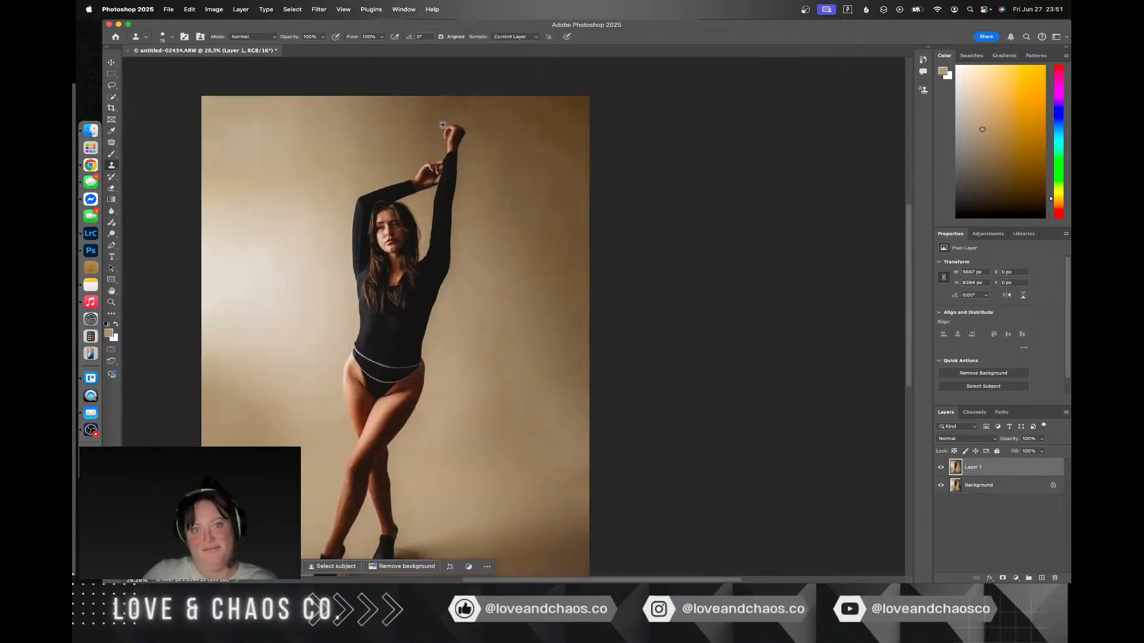
{"action": "scroll", "coordinate": [443, 125], "scroll_direction": "up", "scroll_amount": 4}
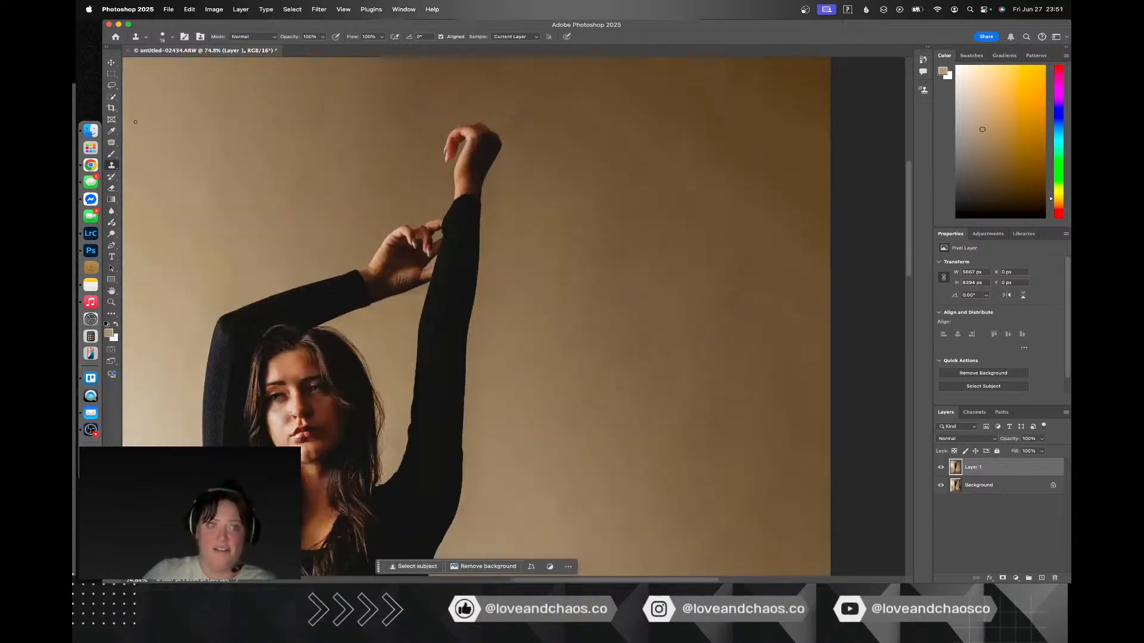
{"action": "left_click", "coordinate": [110, 143]}
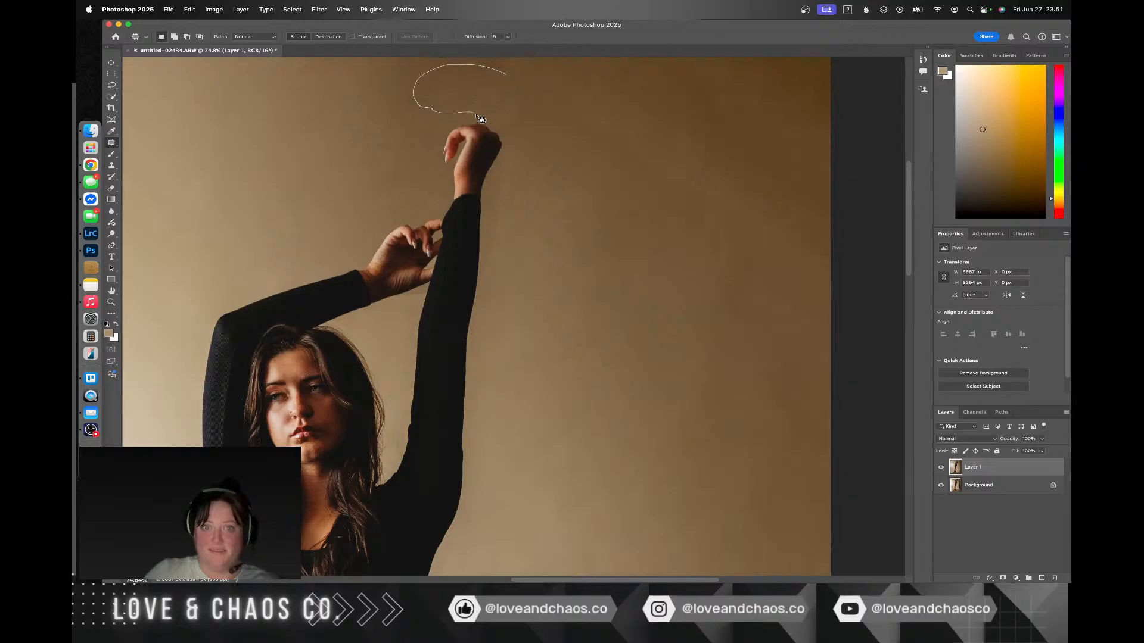
{"action": "mouse_move", "coordinate": [546, 118]}
{"action": "left_mouse_down"}
{"action": "mouse_move", "coordinate": [512, 76]}
{"action": "mouse_move", "coordinate": [634, 191]}
{"action": "left_mouse_up"}
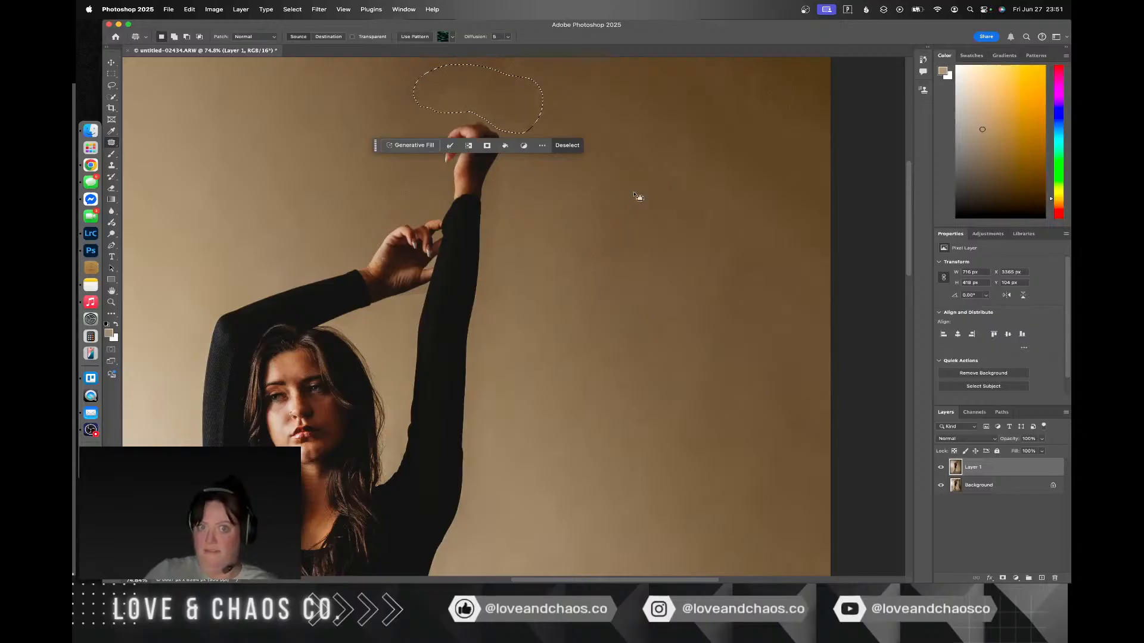
{"action": "key", "text": "ctrl+d"}
Step: Patch the backdrop between the photo's upper edge and the raised hand in two sections, using clean backdrop from either side
{"action": "scroll", "coordinate": [609, 197], "scroll_direction": "down", "scroll_amount": 5}
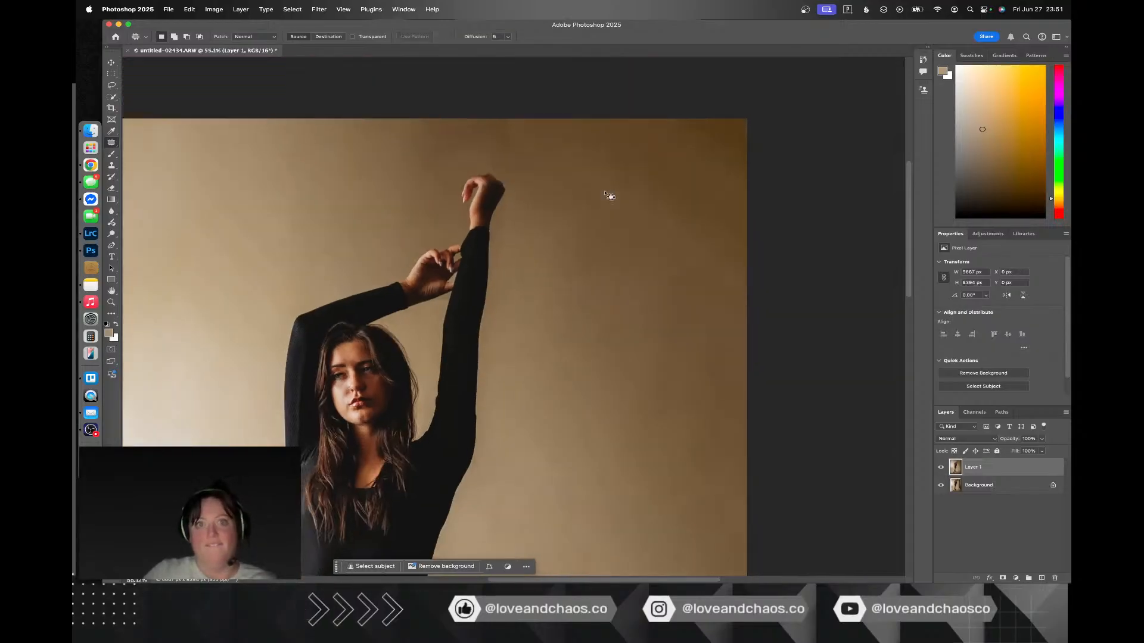
{"action": "mouse_move", "coordinate": [544, 160]}
{"action": "left_mouse_down"}
{"action": "mouse_move", "coordinate": [509, 201]}
{"action": "mouse_move", "coordinate": [556, 179]}
{"action": "mouse_move", "coordinate": [576, 244]}
{"action": "left_mouse_up"}
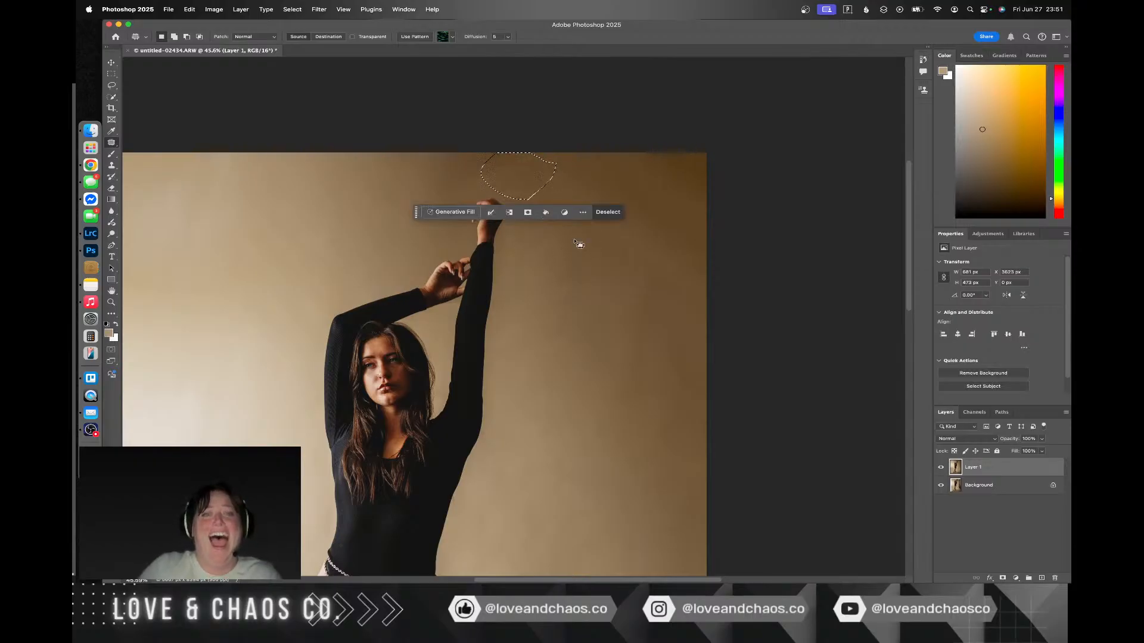
{"action": "key", "text": "ctrl+d"}
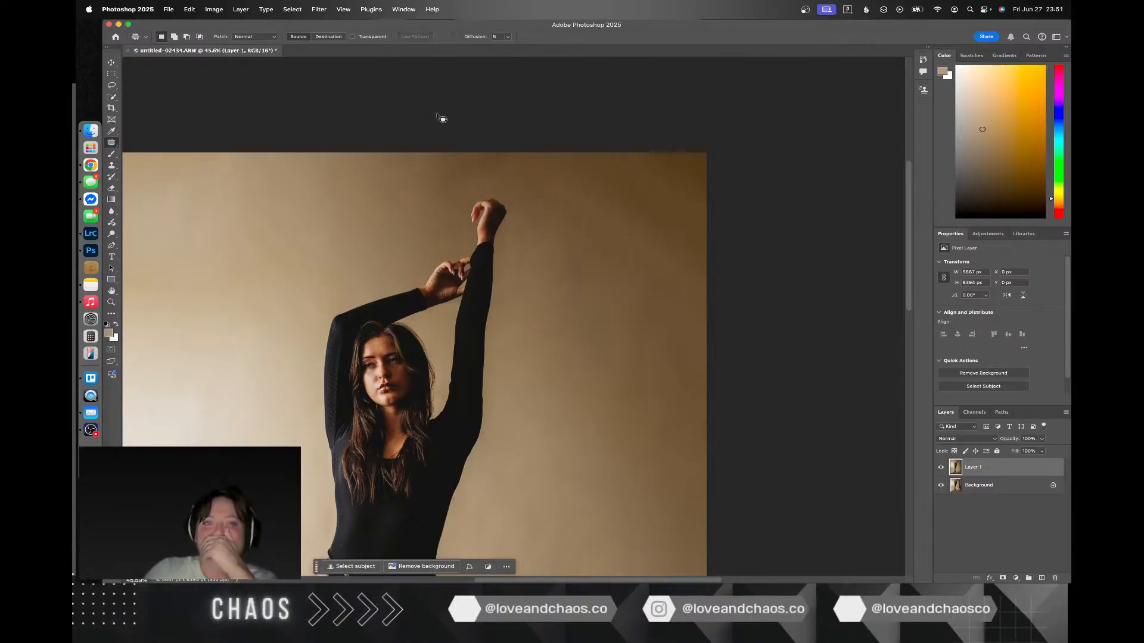
{"action": "mouse_move", "coordinate": [439, 115]}
{"action": "left_mouse_down"}
{"action": "mouse_move", "coordinate": [370, 190]}
{"action": "mouse_move", "coordinate": [439, 213]}
{"action": "left_mouse_up"}
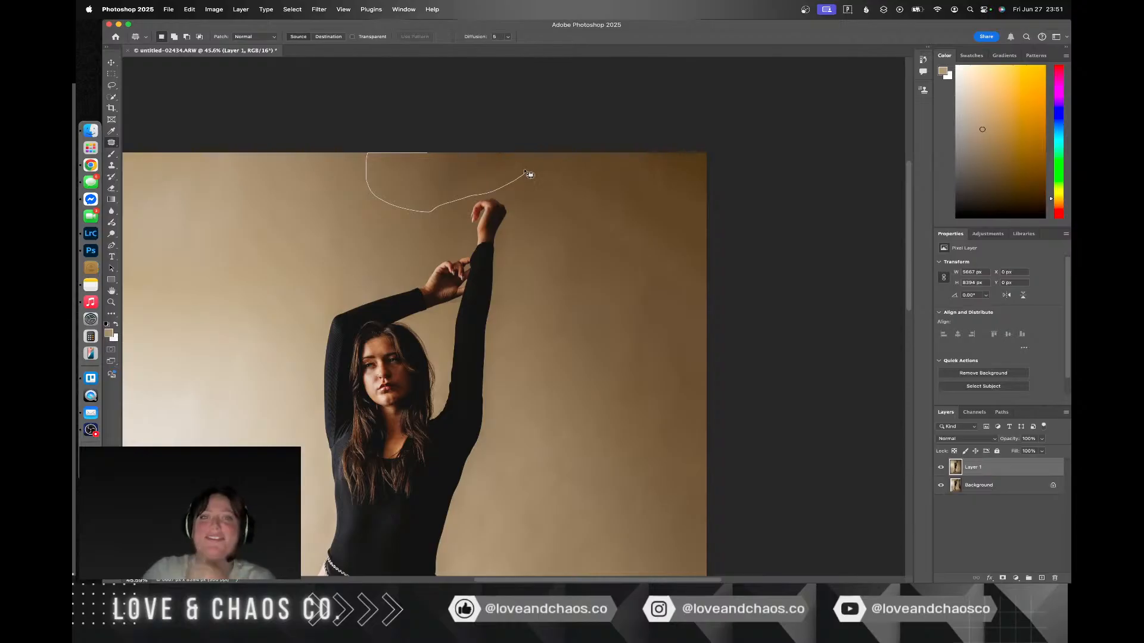
{"action": "left_click_drag", "start_coordinate": [466, 138], "coordinate": [291, 173]}
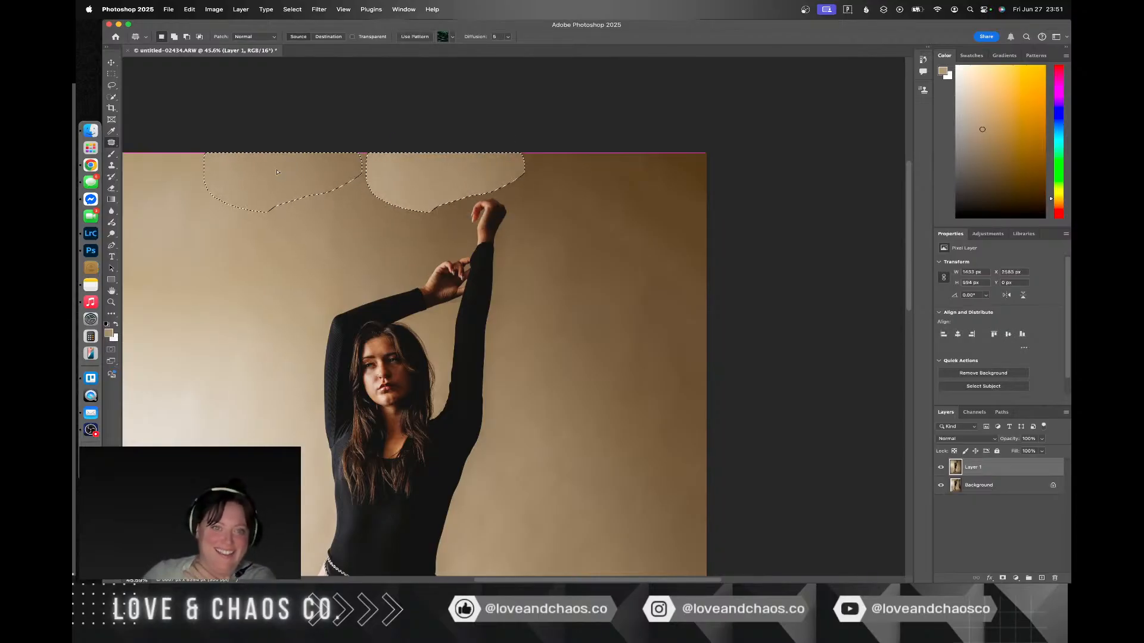
{"action": "key", "text": "ctrl+d"}
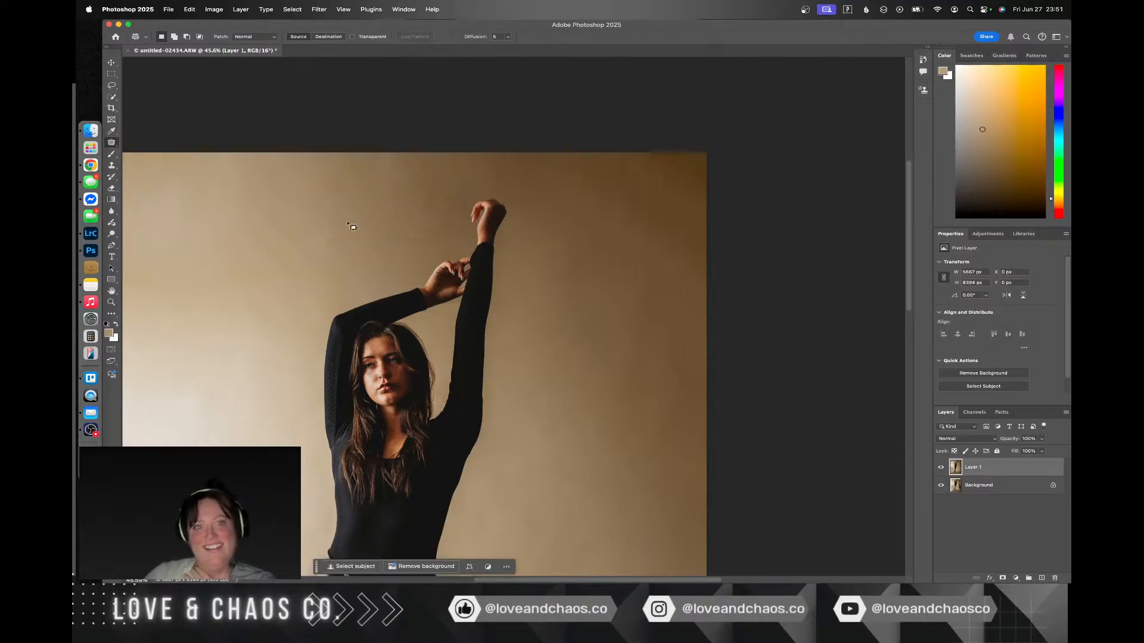
Step: Patch the backdrop directly left of the raised hand with smooth backdrop from farther left
{"action": "left_click_drag", "start_coordinate": [466, 179], "coordinate": [428, 179]}
{"action": "mouse_move", "coordinate": [443, 250]}
{"action": "left_mouse_down"}
{"action": "mouse_move", "coordinate": [472, 197]}
{"action": "mouse_move", "coordinate": [466, 179]}
{"action": "mouse_move", "coordinate": [255, 226]}
{"action": "left_mouse_up"}
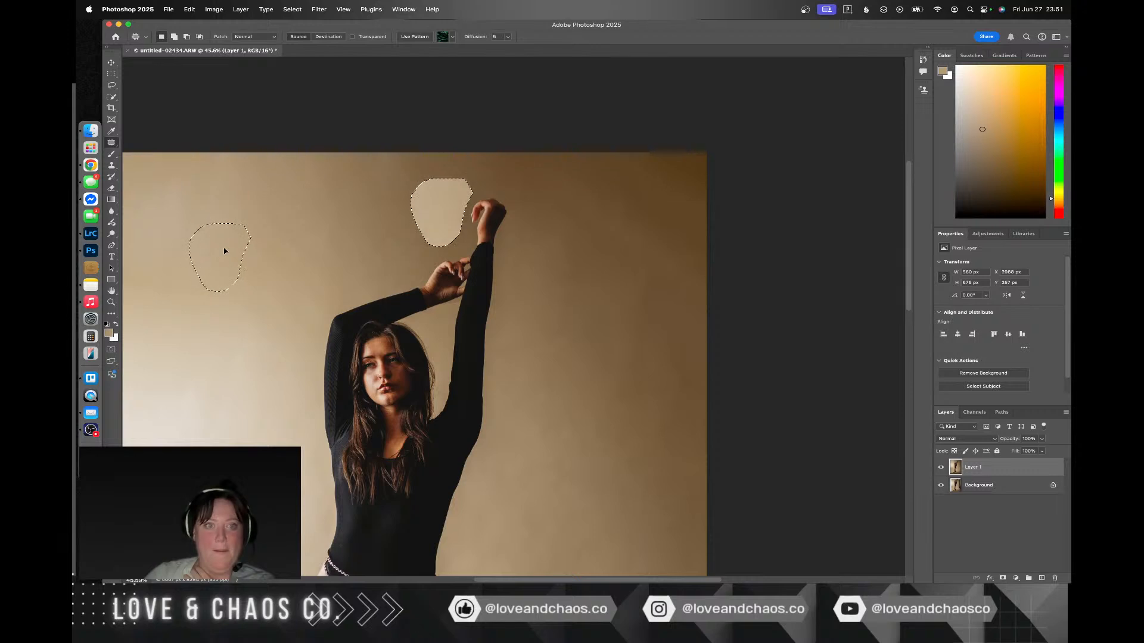
{"action": "key", "text": "ctrl+d"}
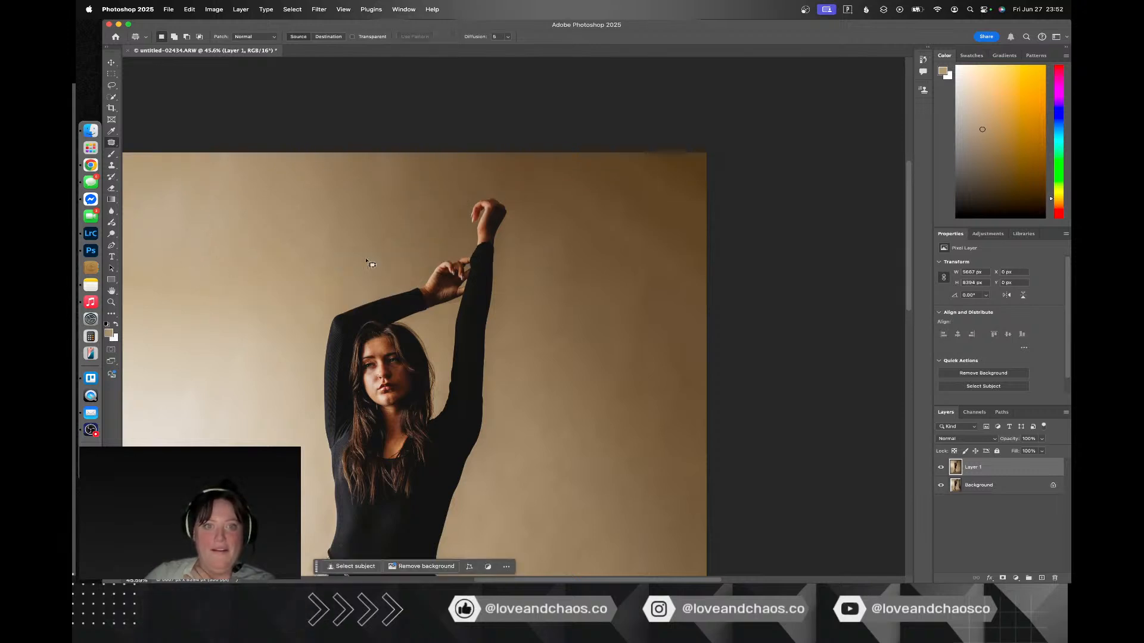
Step: Patch a large rounded area of the upper-left backdrop above the bent elbow with smoother backdrop from lower left
{"action": "mouse_move", "coordinate": [370, 247]}
{"action": "left_mouse_down"}
{"action": "mouse_move", "coordinate": [345, 155]}
{"action": "mouse_move", "coordinate": [262, 168]}
{"action": "mouse_move", "coordinate": [226, 231]}
{"action": "mouse_move", "coordinate": [285, 288]}
{"action": "mouse_move", "coordinate": [345, 265]}
{"action": "mouse_move", "coordinate": [367, 249]}
{"action": "left_mouse_up"}
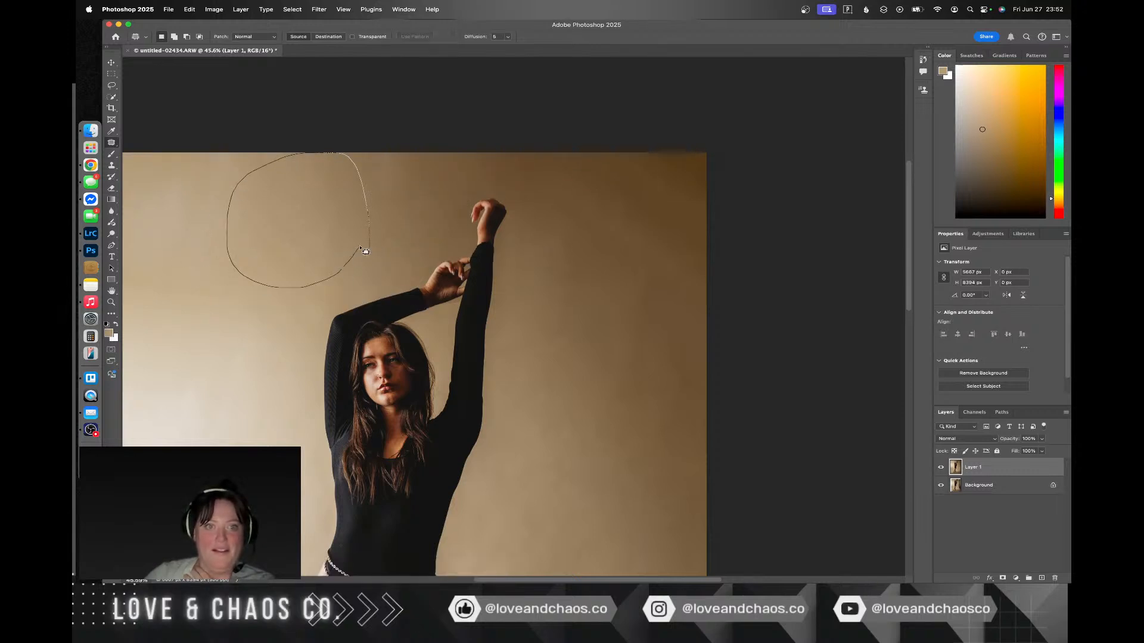
{"action": "scroll", "coordinate": [358, 238], "scroll_direction": "down", "scroll_amount": 2}
{"action": "scroll", "coordinate": [323, 197], "scroll_direction": "down", "scroll_amount": 1}
{"action": "left_click_drag", "start_coordinate": [322, 197], "coordinate": [245, 308]}
{"action": "key", "text": "super+d"}
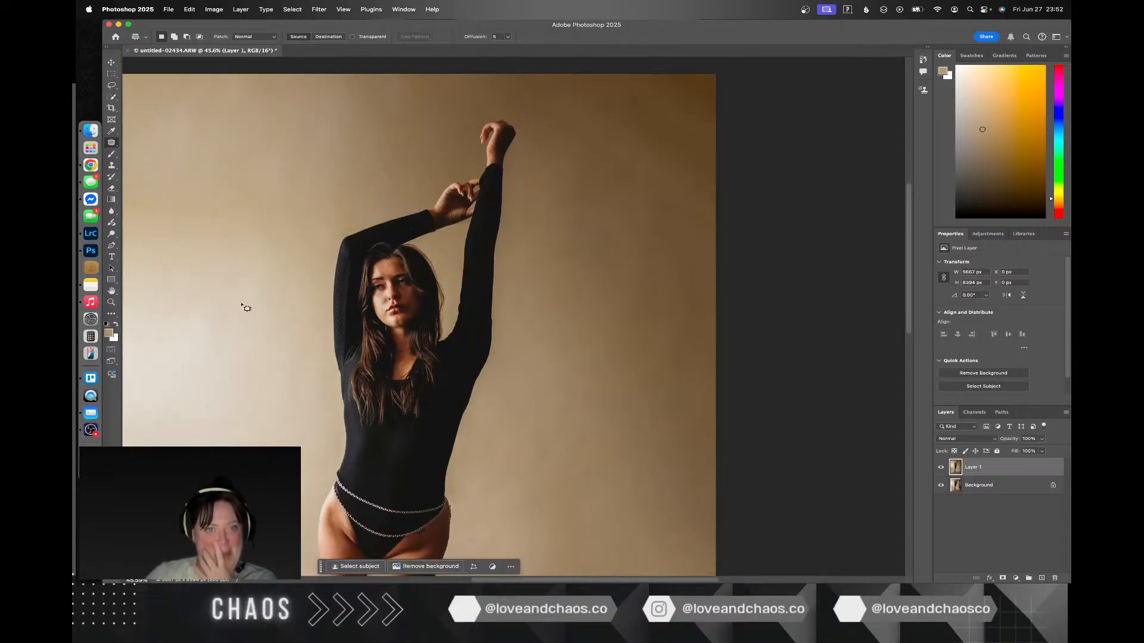
Step: Patch the backdrop above the bent forearm with lighter backdrop from left of the woman
{"action": "left_click_drag", "start_coordinate": [363, 85], "coordinate": [333, 111]}
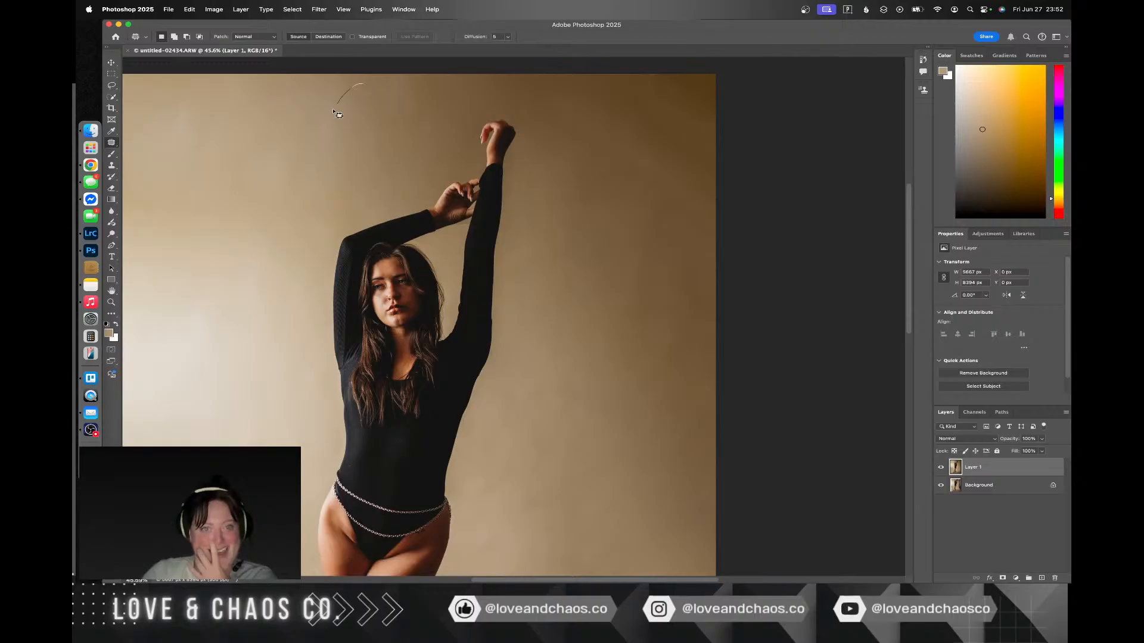
{"action": "mouse_move", "coordinate": [425, 165]}
{"action": "left_mouse_down"}
{"action": "mouse_move", "coordinate": [391, 97]}
{"action": "mouse_move", "coordinate": [364, 87]}
{"action": "left_mouse_up"}
{"action": "mouse_move", "coordinate": [357, 147]}
{"action": "left_mouse_down"}
{"action": "mouse_move", "coordinate": [322, 137]}
{"action": "mouse_move", "coordinate": [211, 197]}
{"action": "mouse_move", "coordinate": [224, 274]}
{"action": "mouse_move", "coordinate": [250, 301]}
{"action": "left_mouse_up"}
{"action": "key", "text": "super+d"}
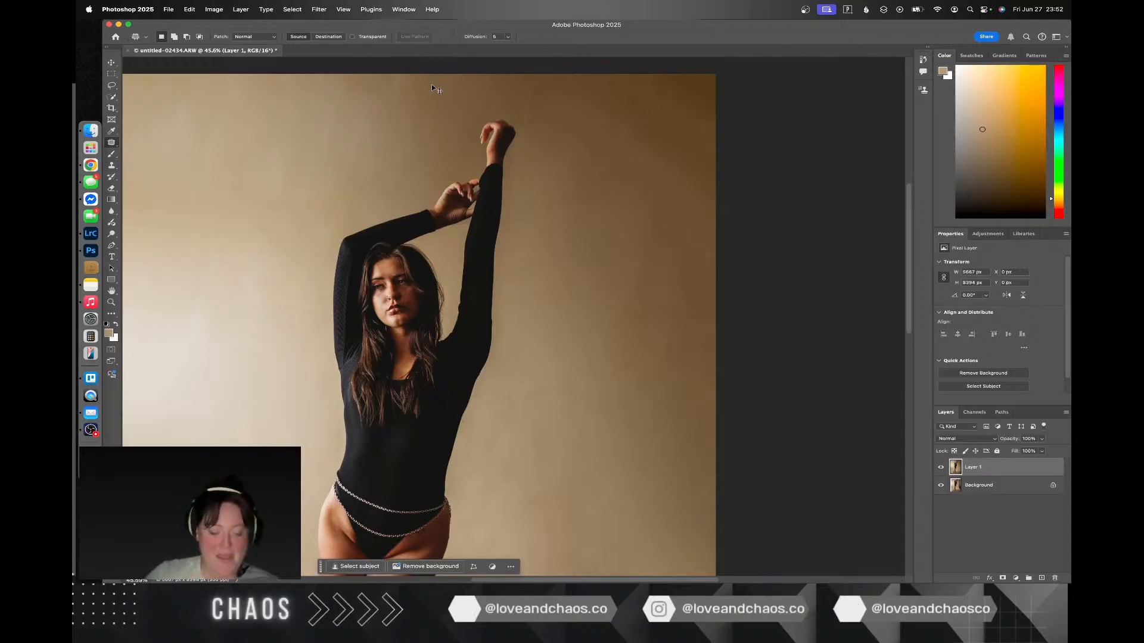
Step: Patch the backdrop left of the raised hand with backdrop from right of the woman, and check the whole photo
{"action": "left_click_drag", "start_coordinate": [358, 84], "coordinate": [355, 87]}
{"action": "left_click_drag", "start_coordinate": [396, 135], "coordinate": [616, 226]}
{"action": "key", "text": "super+d"}
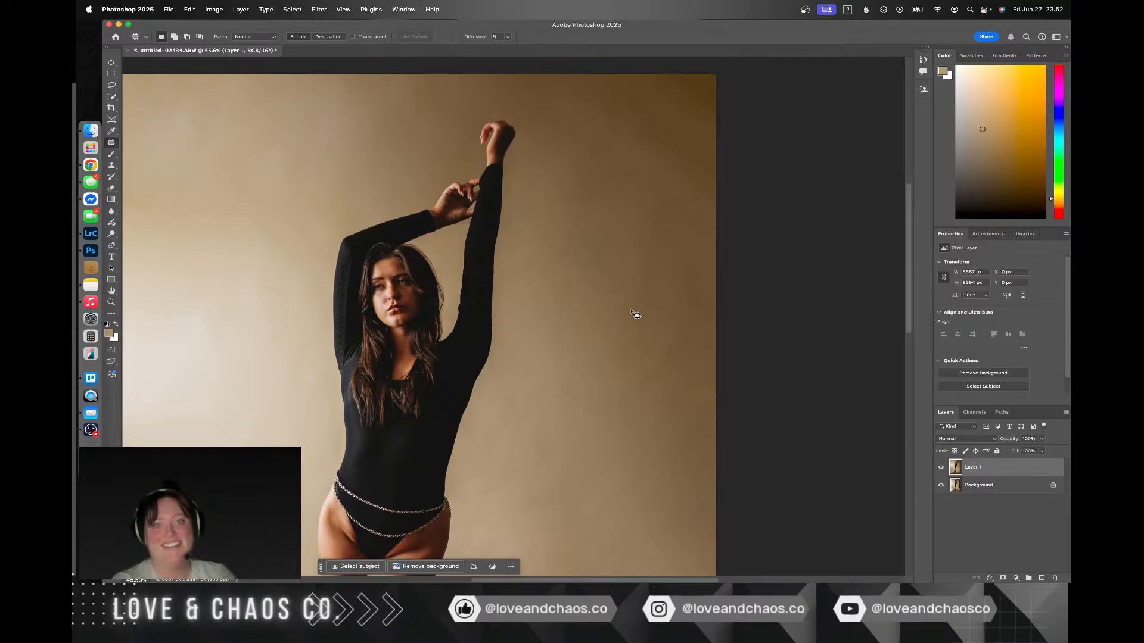
{"action": "scroll", "coordinate": [632, 312], "scroll_direction": "down", "scroll_amount": 5}
{"action": "scroll", "coordinate": [631, 312], "scroll_direction": "down", "scroll_amount": 5}
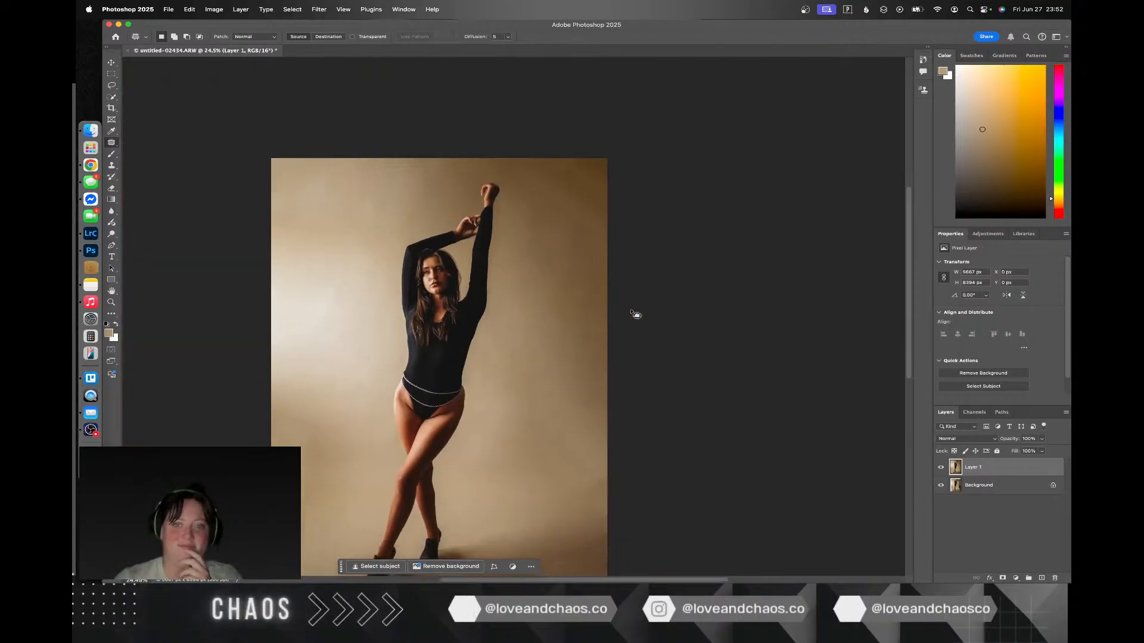
{"action": "scroll", "coordinate": [633, 313], "scroll_direction": "up", "scroll_amount": 3}
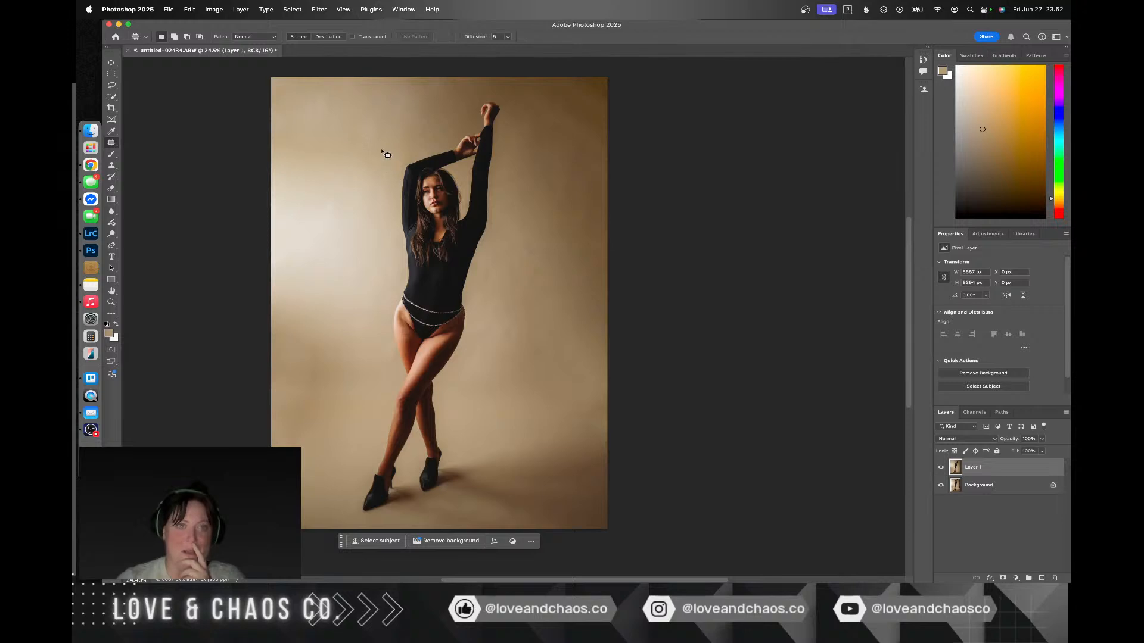
Step: Open the Liquify filter on Layer 1 and reshape the left side of the woman's waist with a brush size of 1505
{"action": "left_click", "coordinate": [320, 9]}
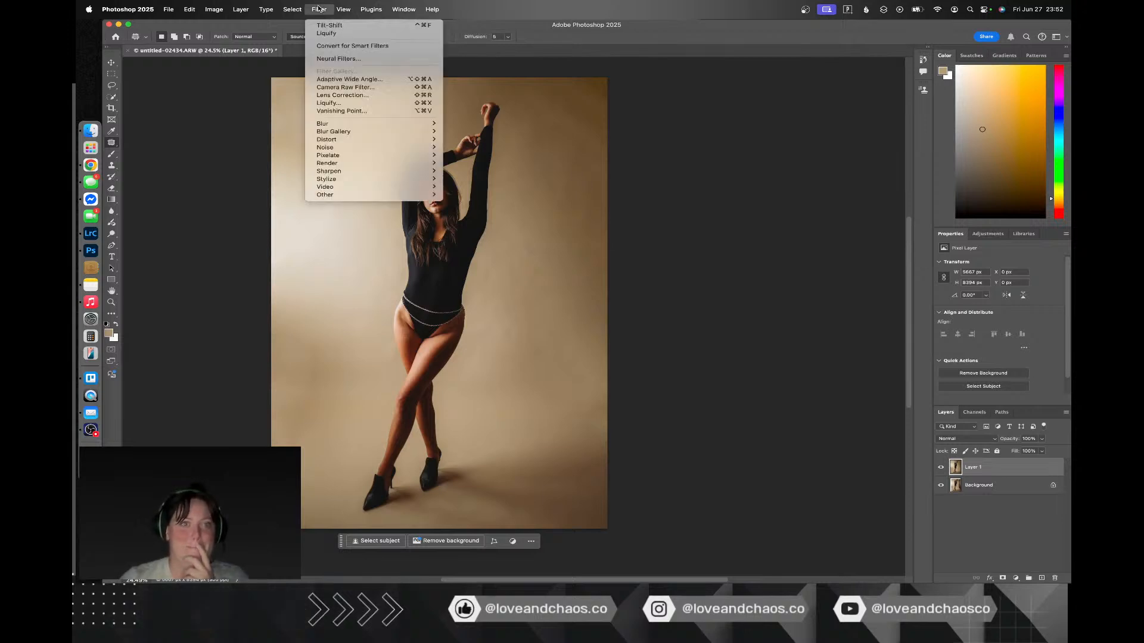
{"action": "left_click", "coordinate": [350, 102]}
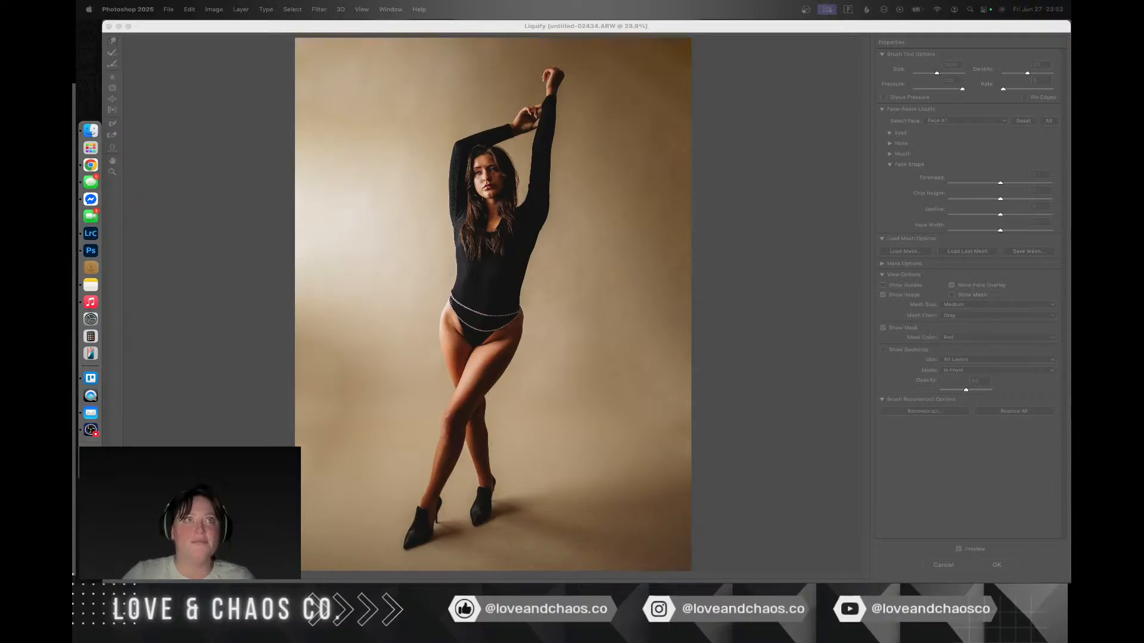
{"action": "key", "text": "super"}
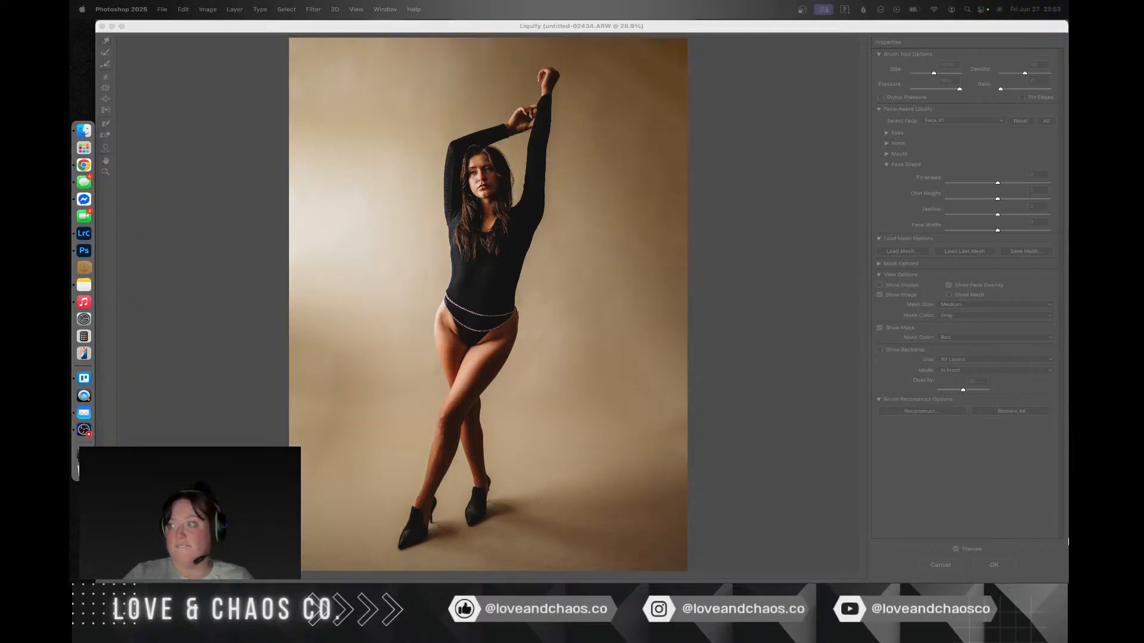
{"action": "left_click", "coordinate": [769, 437]}
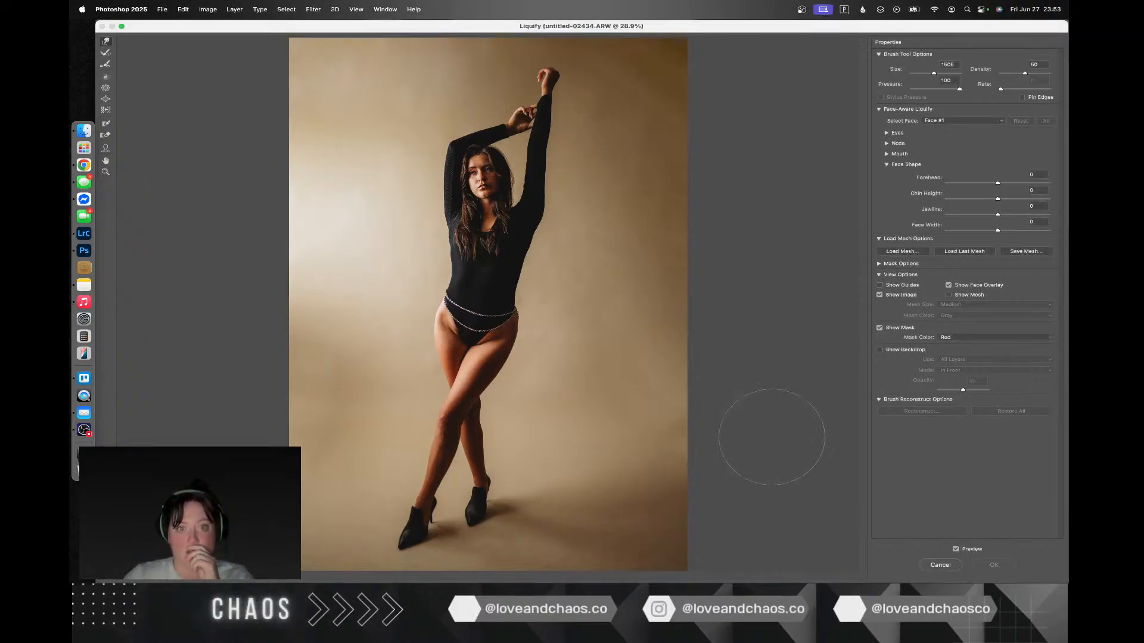
{"action": "left_click", "coordinate": [454, 291]}
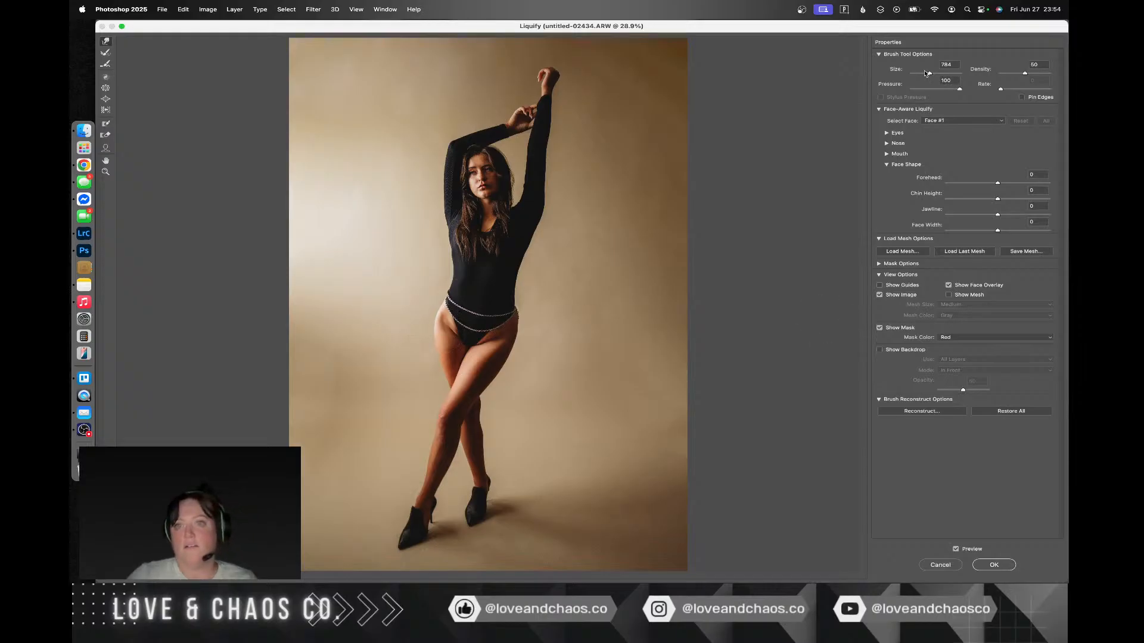
Step: Reduce the Liquify brush to about 416 and finally to 77 for the right hip edge beside the body chain
{"action": "left_click_drag", "start_coordinate": [932, 75], "coordinate": [934, 73]}
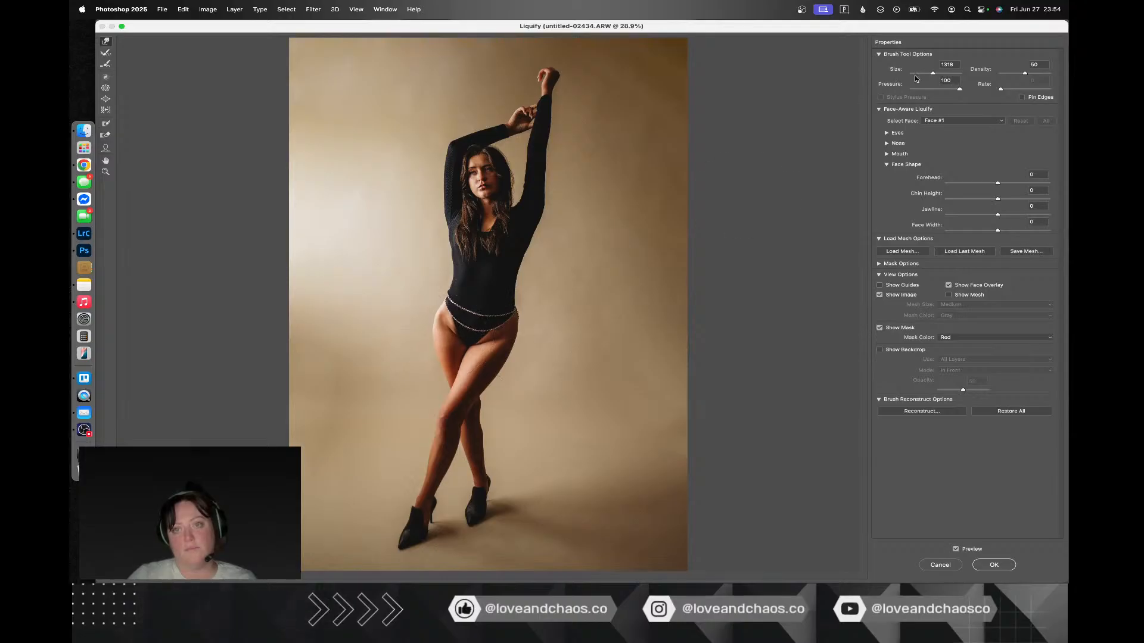
{"action": "left_click_drag", "start_coordinate": [928, 76], "coordinate": [925, 75]}
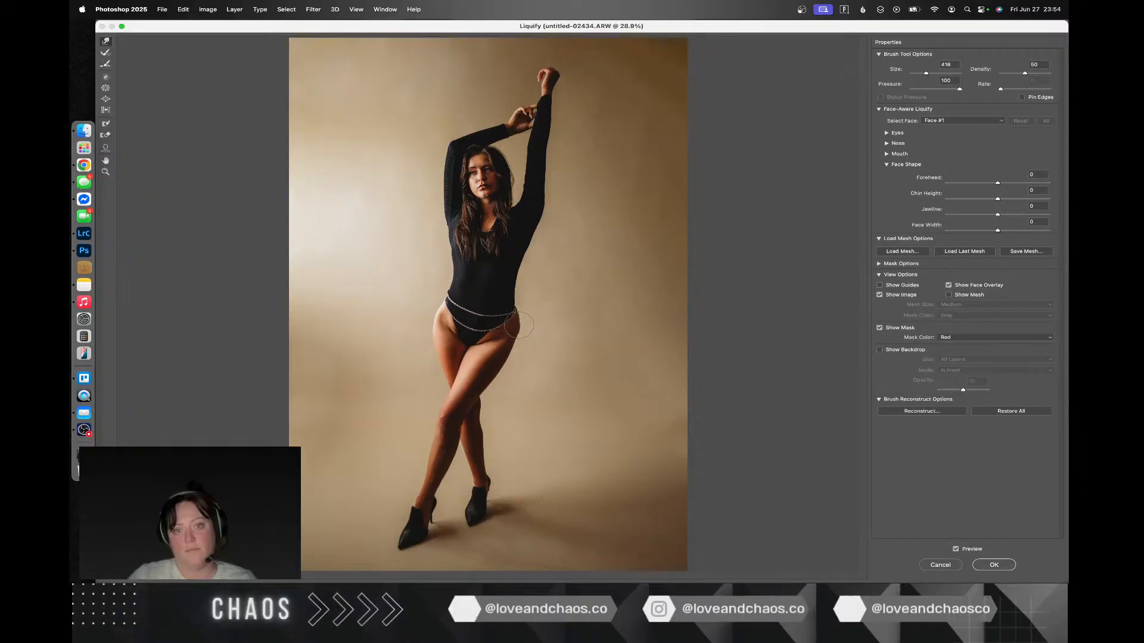
{"action": "key", "text": "super"}
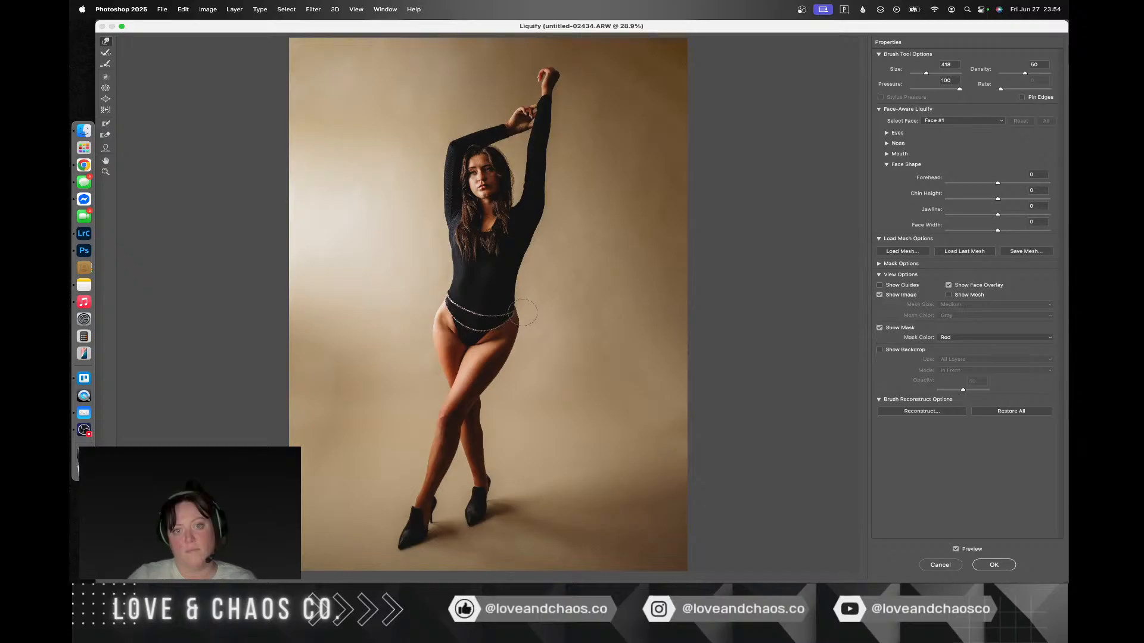
{"action": "left_click_drag", "start_coordinate": [926, 73], "coordinate": [920, 75]}
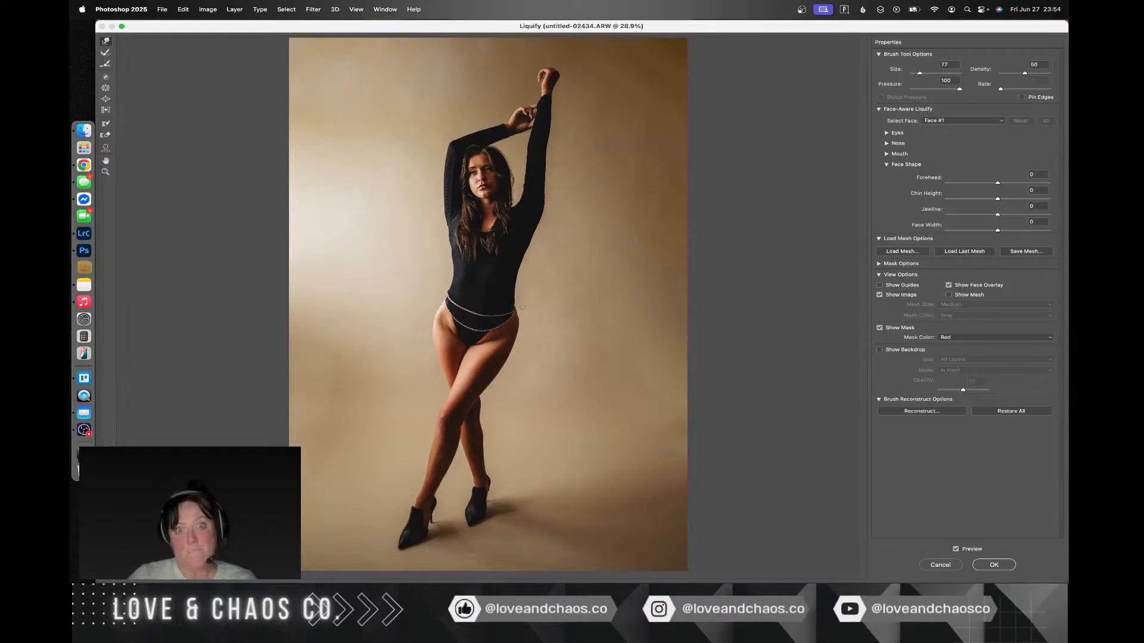
{"action": "key", "text": "super+equal"}
{"action": "key", "text": "super+equal"}
{"action": "key", "text": "super+equal"}
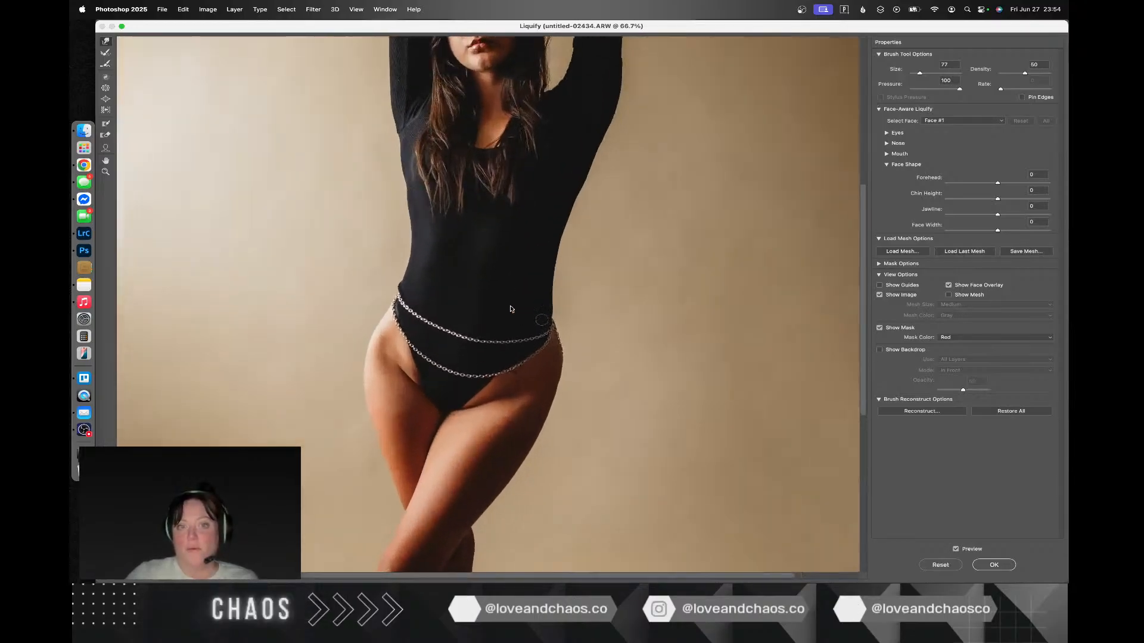
Step: Examine the reshaped waist, hips and body chain up close and on the whole figure
{"action": "scroll", "coordinate": [542, 320], "scroll_direction": "up", "scroll_amount": 2}
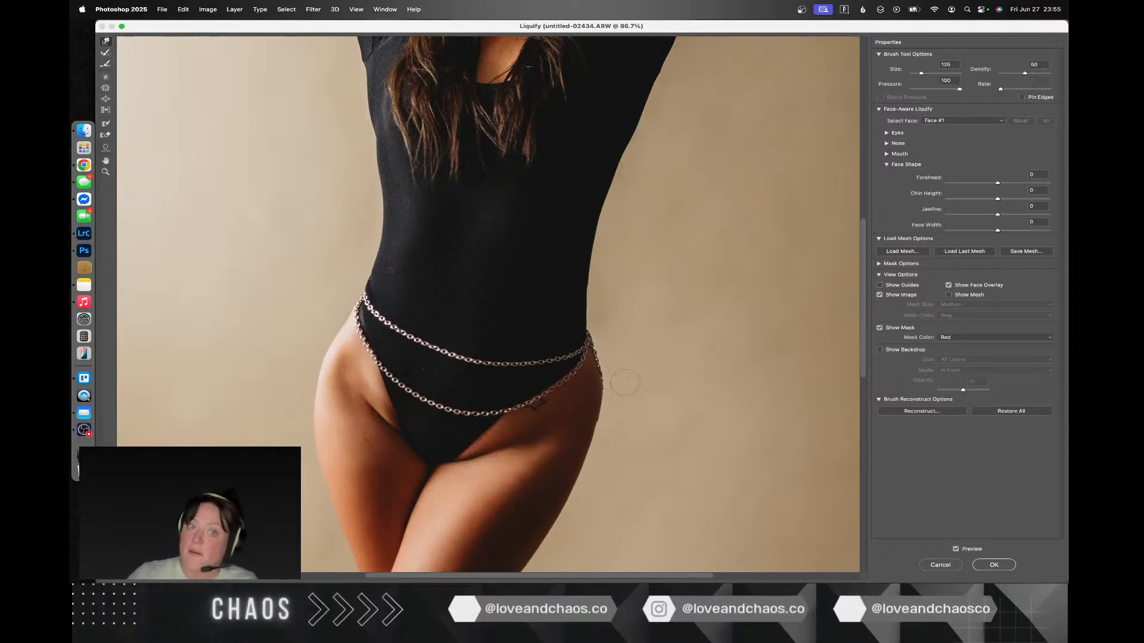
{"action": "scroll", "coordinate": [625, 383], "scroll_direction": "up", "scroll_amount": 5}
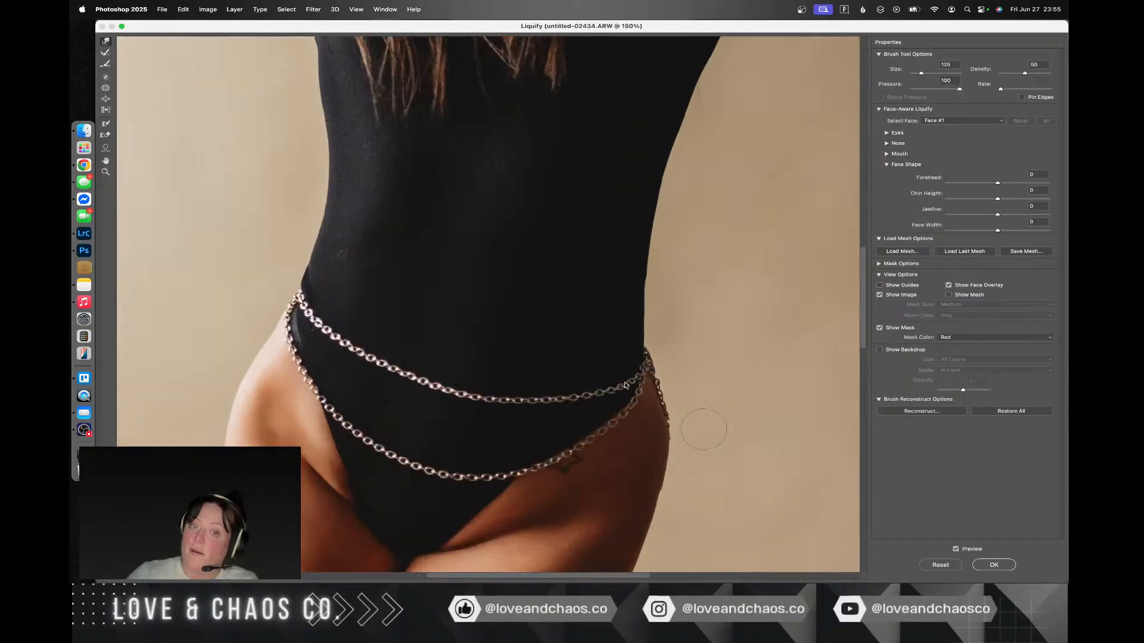
{"action": "scroll", "coordinate": [625, 384], "scroll_direction": "down", "scroll_amount": 5}
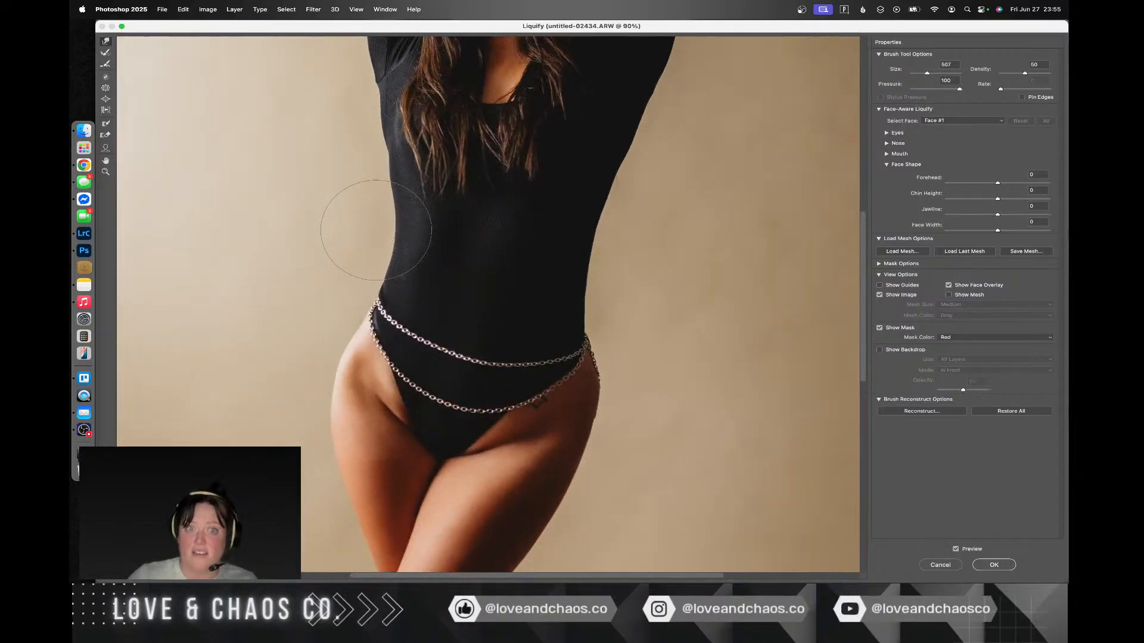
{"action": "scroll", "coordinate": [572, 332], "scroll_direction": "down", "scroll_amount": 3}
{"action": "scroll", "coordinate": [762, 395], "scroll_direction": "up", "scroll_amount": 5}
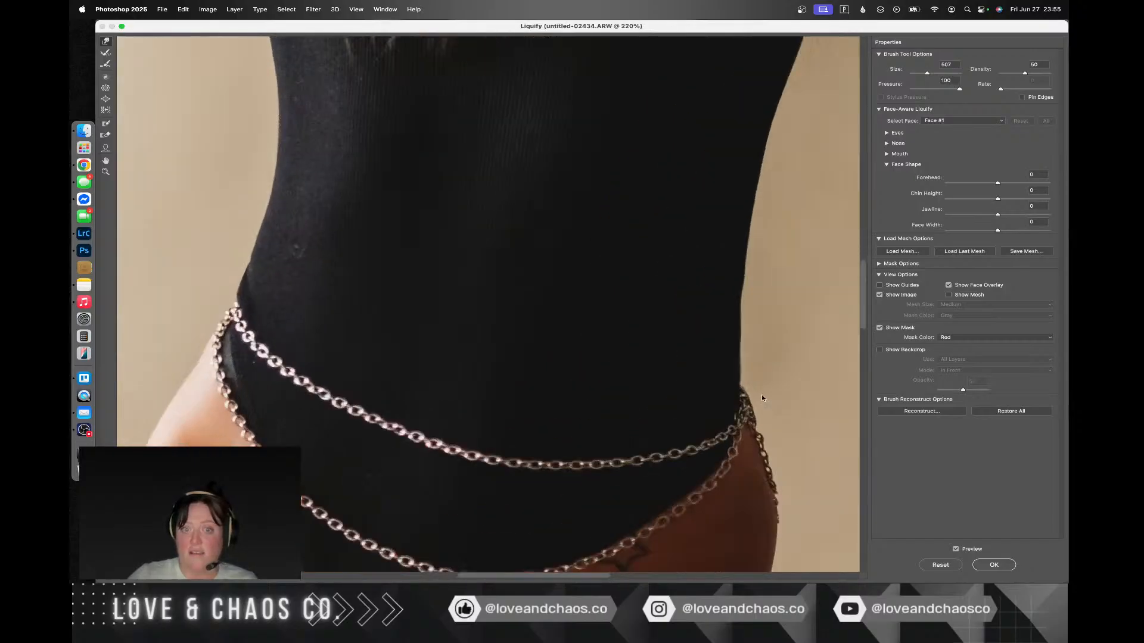
{"action": "scroll", "coordinate": [762, 394], "scroll_direction": "down", "scroll_amount": 5}
{"action": "scroll", "coordinate": [762, 396], "scroll_direction": "down", "scroll_amount": 4}
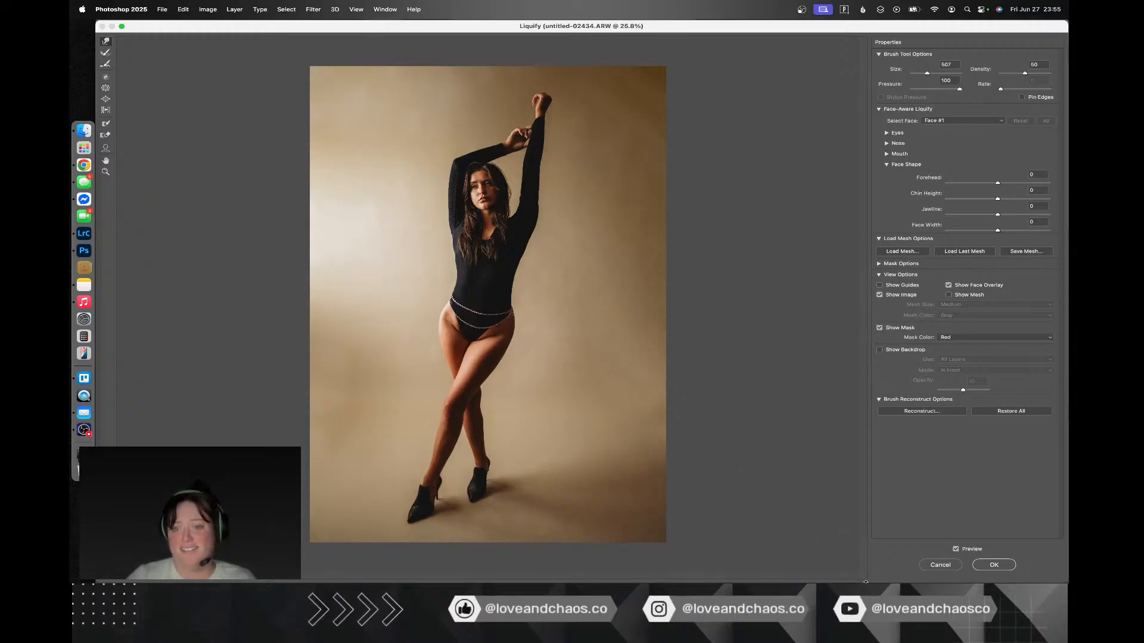
Step: Compare the whole figure with and without the Liquify changes, and apply the filter
{"action": "left_click", "coordinate": [957, 550]}
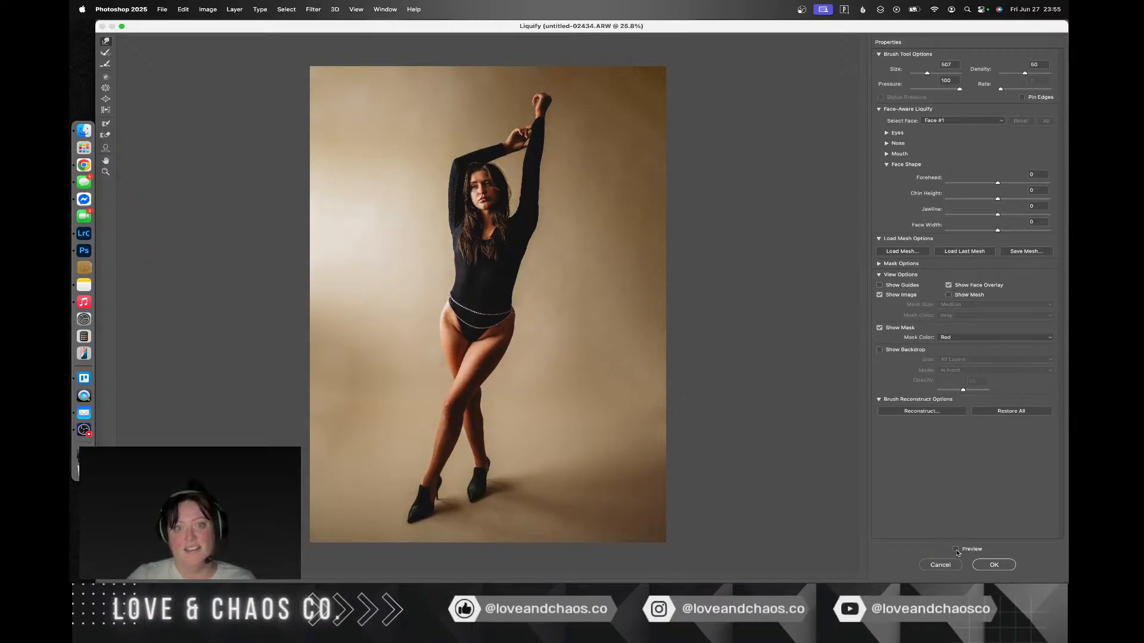
{"action": "left_click", "coordinate": [956, 550]}
{"action": "left_click", "coordinate": [956, 549]}
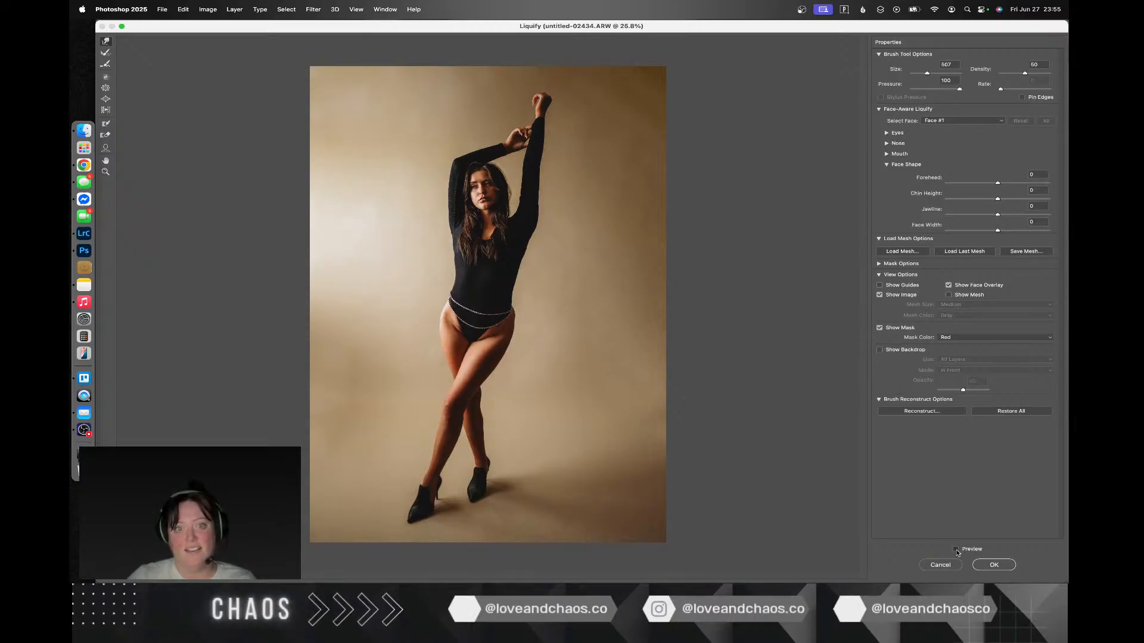
{"action": "left_click", "coordinate": [956, 550]}
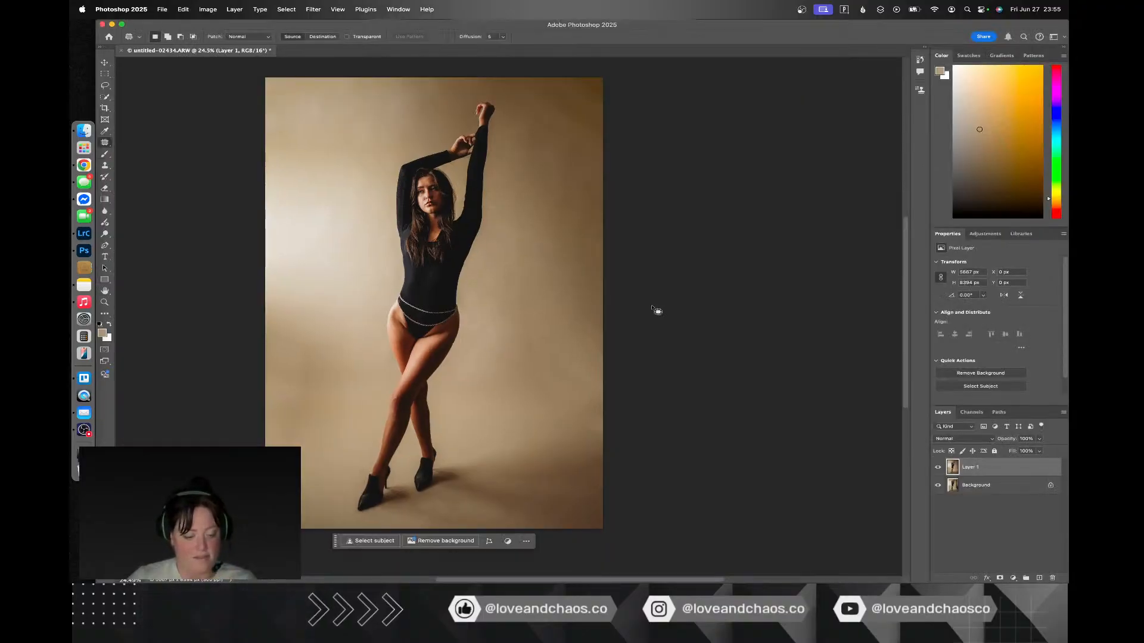
Step: Save the retouched photo as untitled-02434-Edit.tif and switch to Lightroom Classic
{"action": "key", "text": "ctrl+Right"}
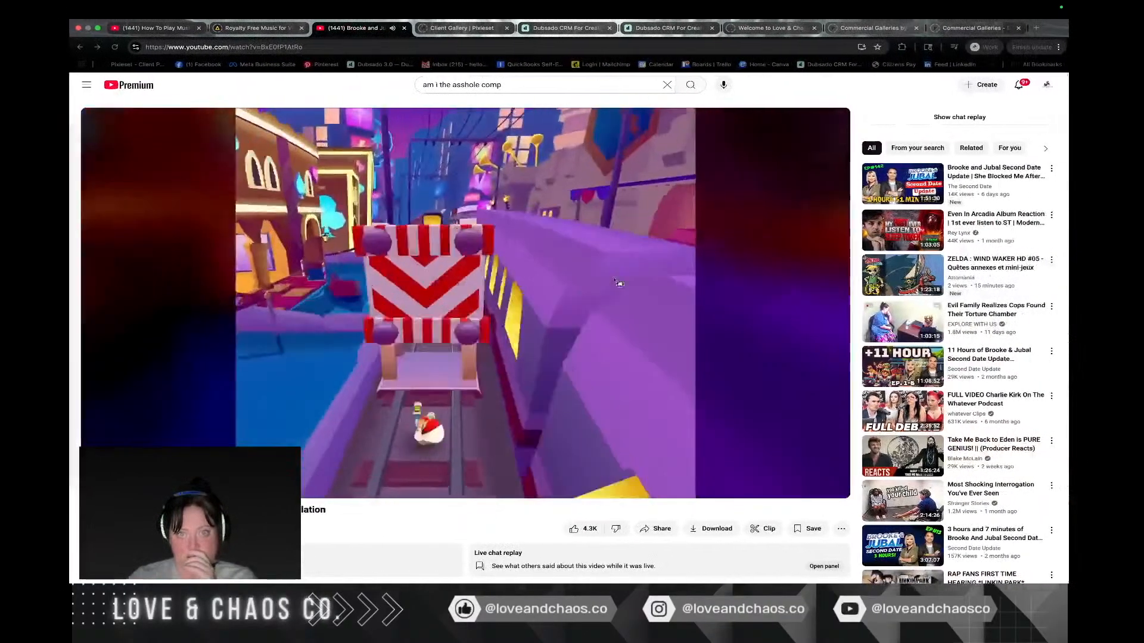
{"action": "key", "text": "ctrl+Left"}
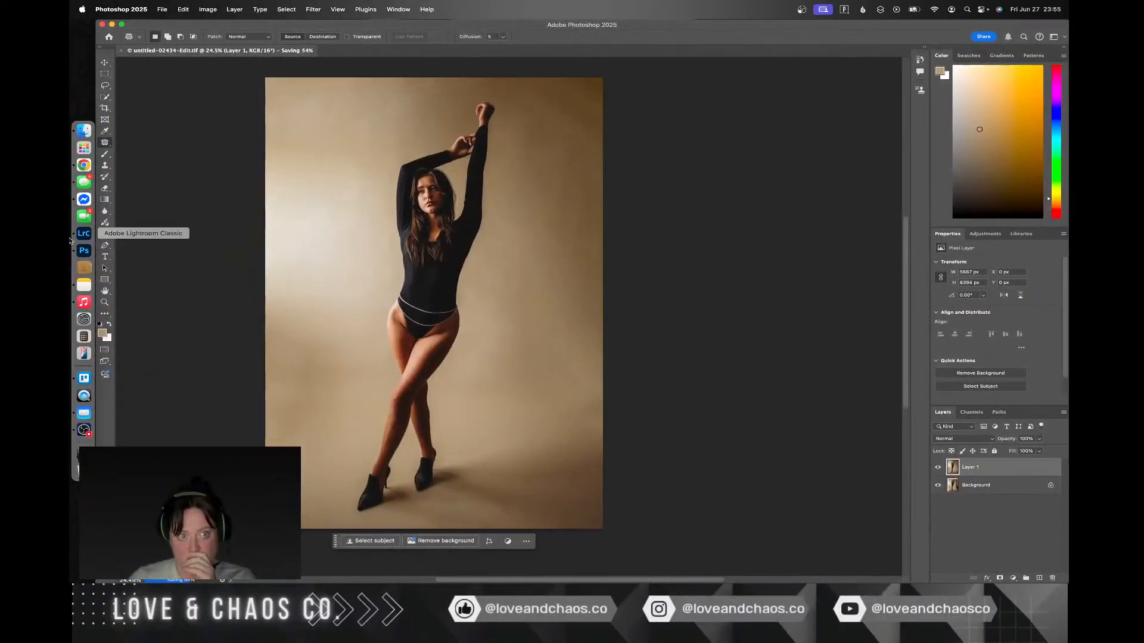
{"action": "left_click", "coordinate": [84, 233]}
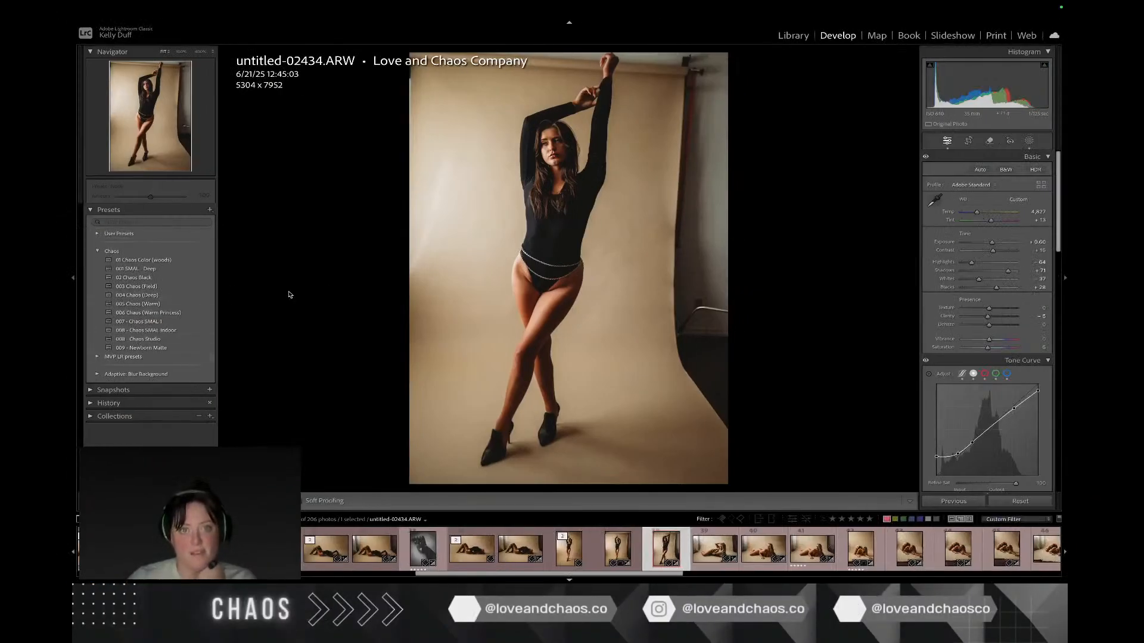
{"action": "key", "text": "ctrl+Up"}
{"action": "key", "text": "ctrl+Up"}
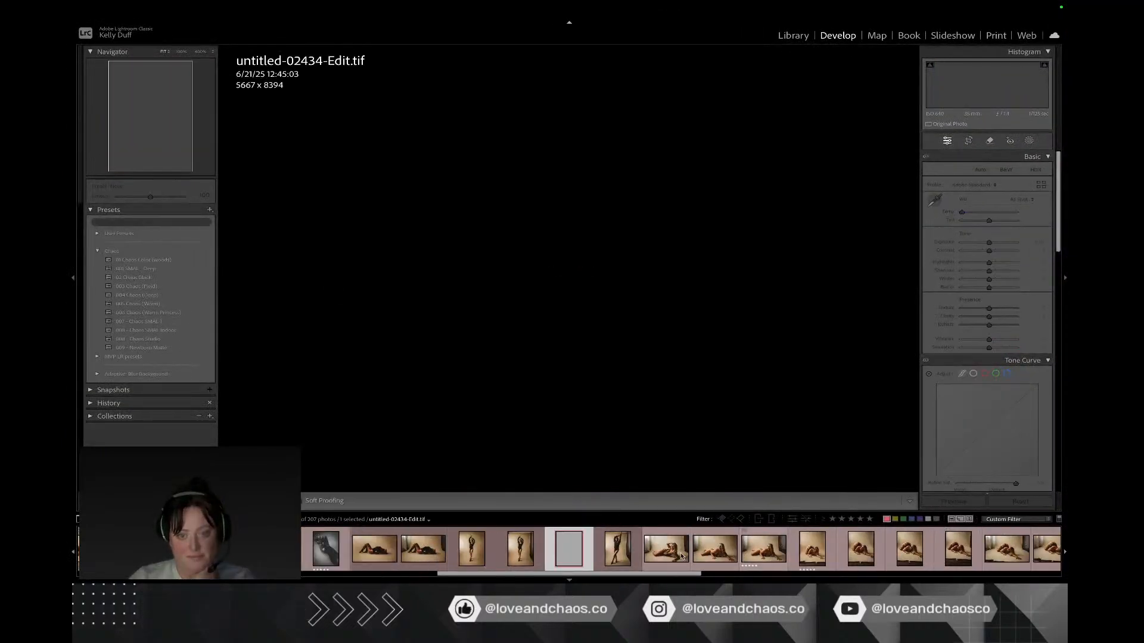
Step: Select untitled-02490.ARW of the reclining woman and cool its white balance temperature to 4,630
{"action": "left_click", "coordinate": [659, 558]}
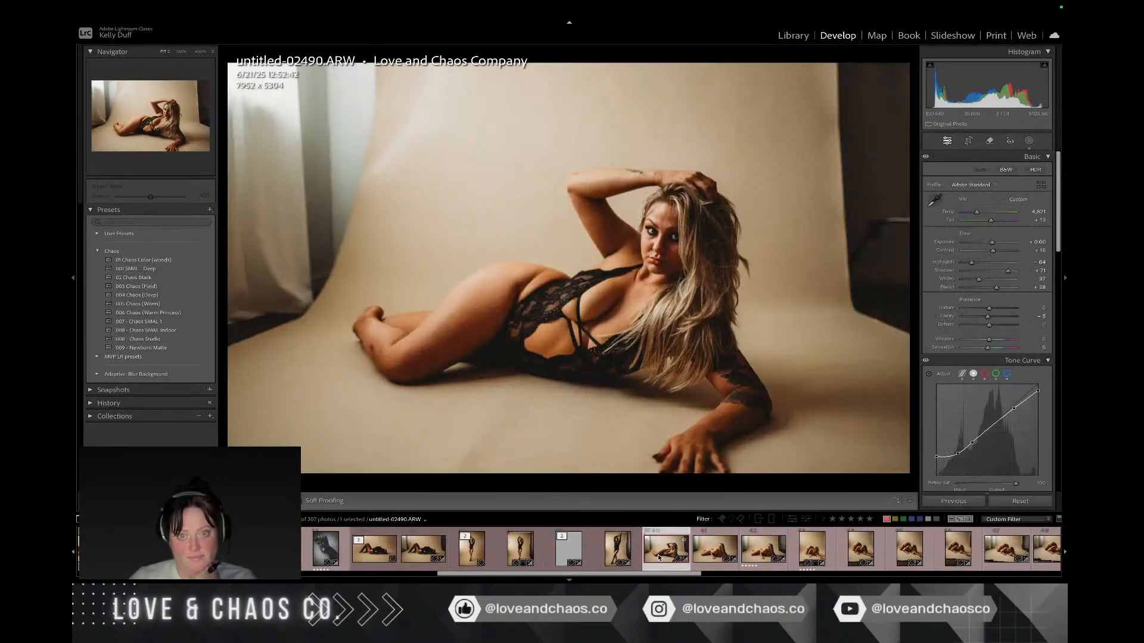
{"action": "right_click", "coordinate": [753, 275]}
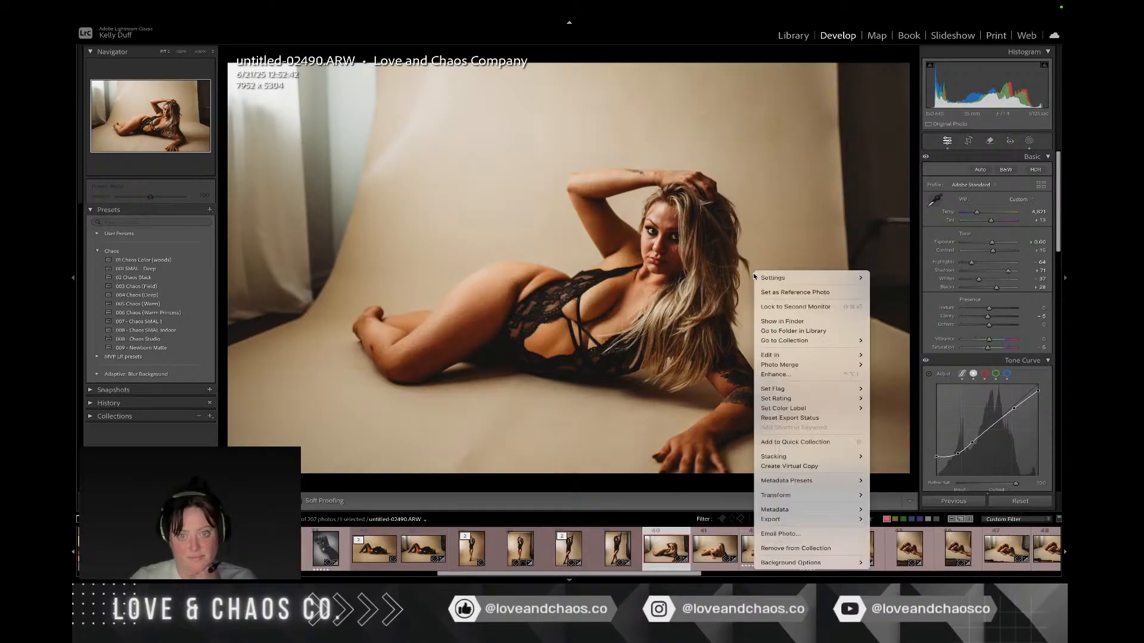
{"action": "left_click", "coordinate": [977, 225]}
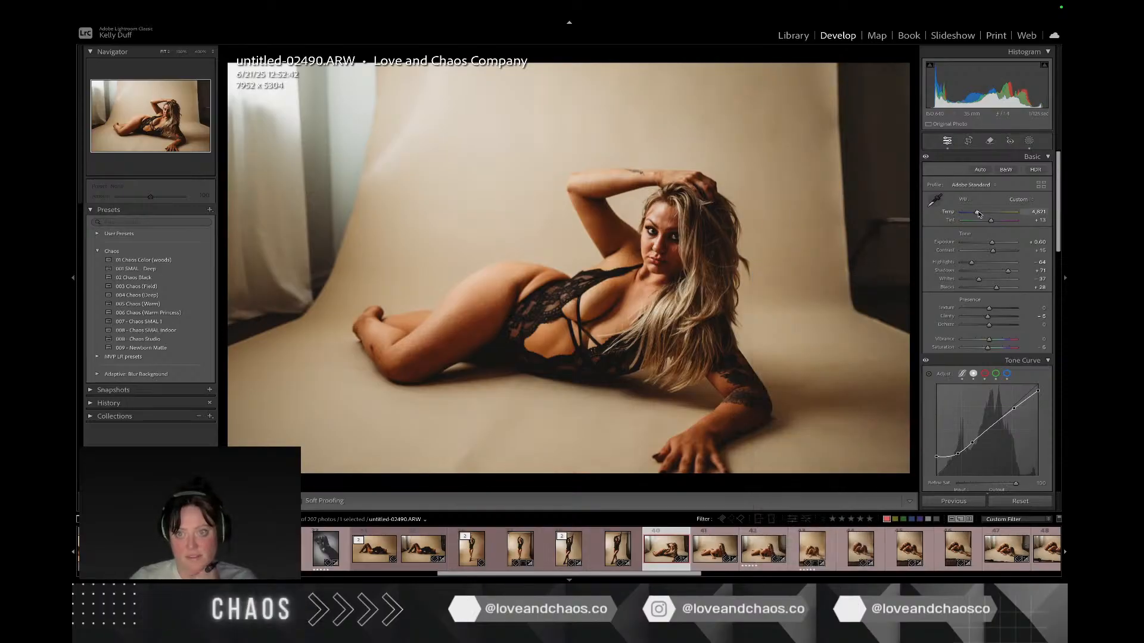
{"action": "left_click_drag", "start_coordinate": [981, 215], "coordinate": [979, 215]}
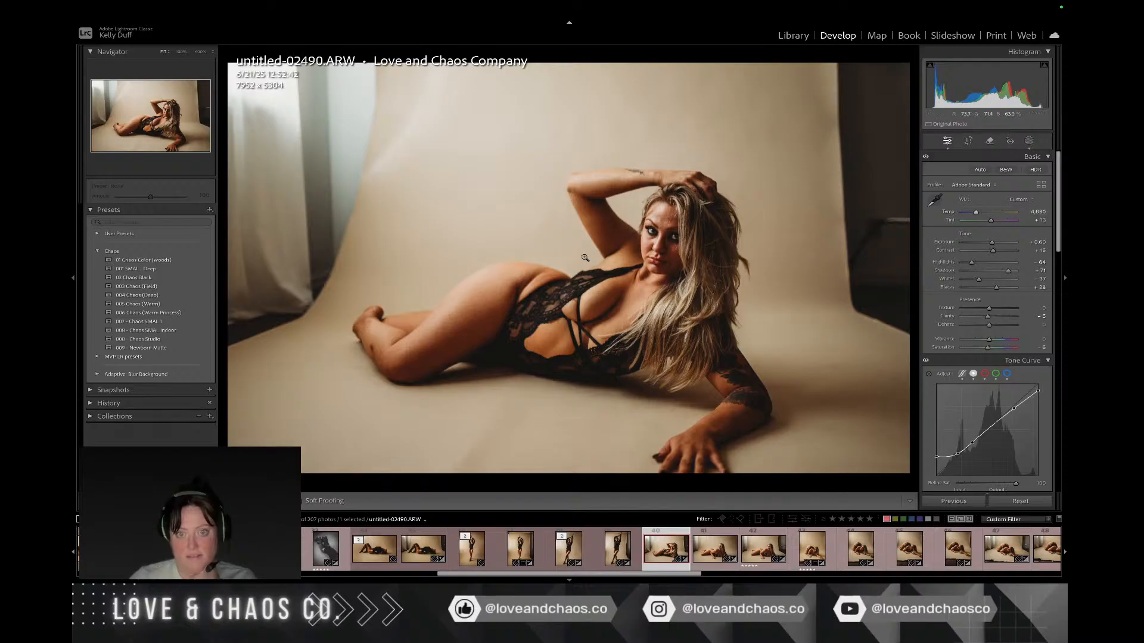
Step: Send untitled-02490.ARW to Adobe Photoshop 2025 for editing and duplicate its Background layer
{"action": "right_click", "coordinate": [585, 258]}
{"action": "mouse_move", "coordinate": [659, 341]}
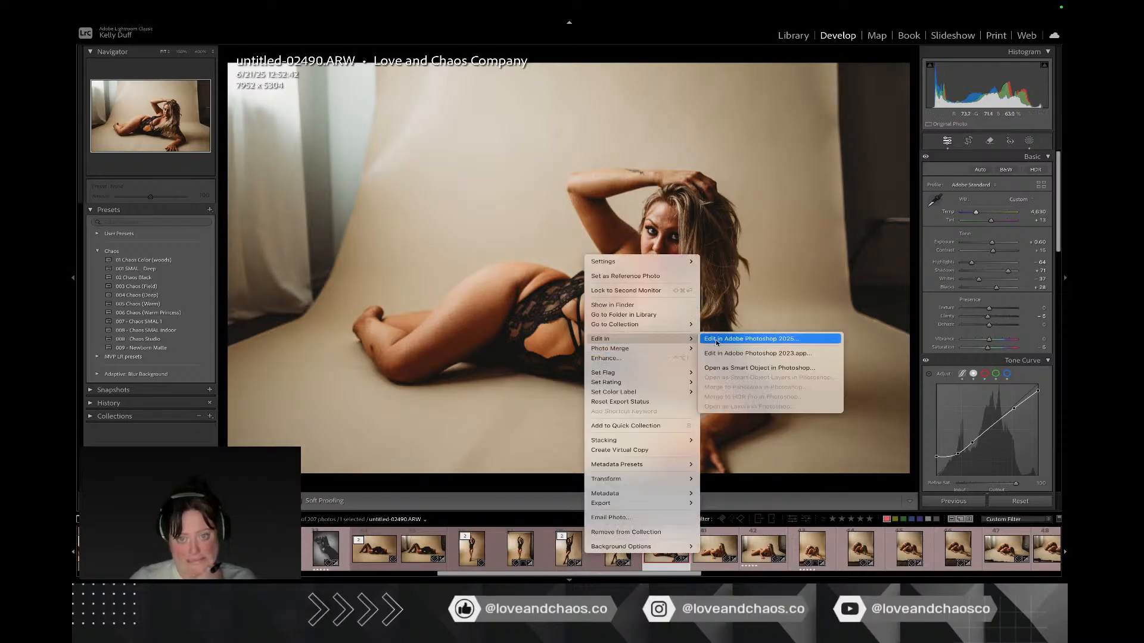
{"action": "left_click", "coordinate": [751, 339]}
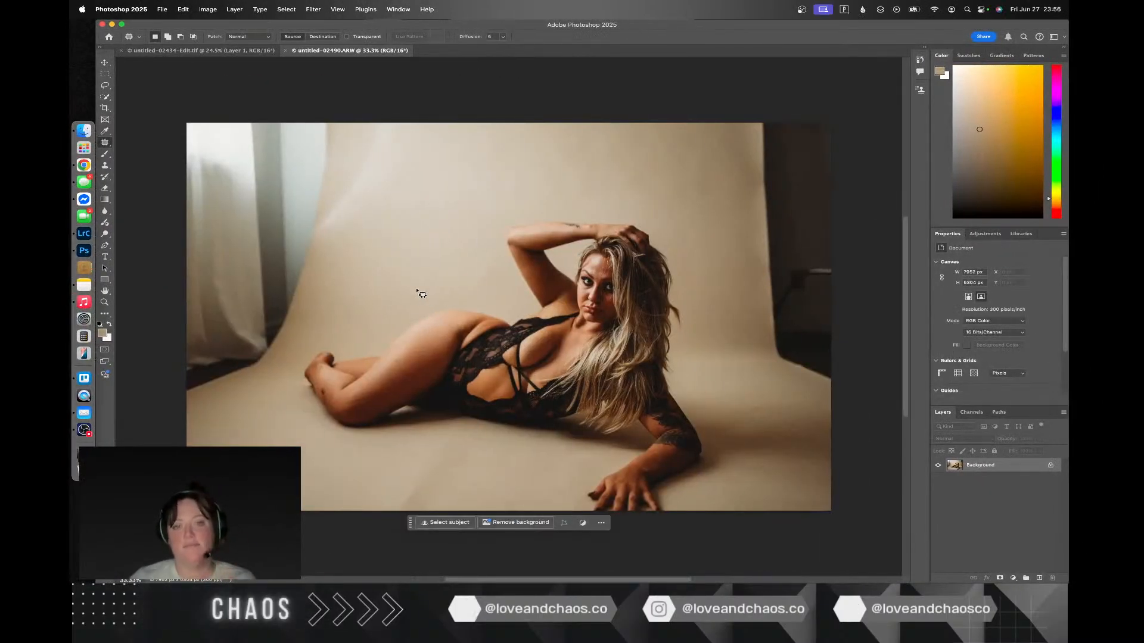
{"action": "key", "text": "super+j"}
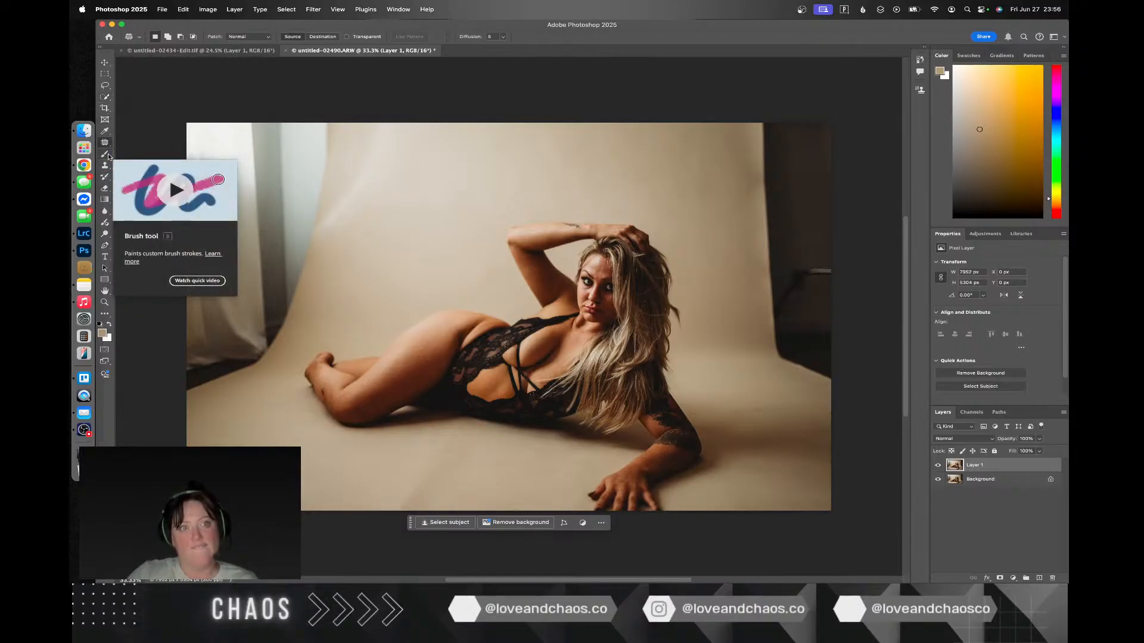
Step: Lasso the curtain, dark floor gap and backdrop edge on the left side of the photo
{"action": "key", "text": "l"}
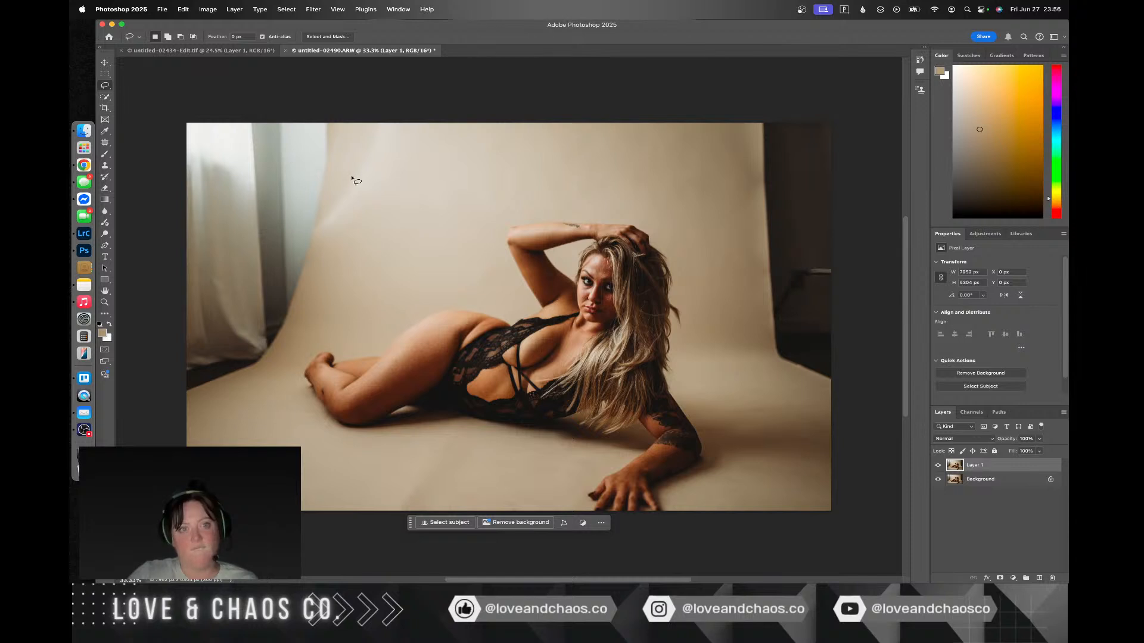
{"action": "mouse_move", "coordinate": [352, 177]}
{"action": "left_mouse_down"}
{"action": "mouse_move", "coordinate": [359, 114]}
{"action": "mouse_move", "coordinate": [330, 95]}
{"action": "mouse_move", "coordinate": [192, 85]}
{"action": "left_mouse_up"}
{"action": "left_click_drag", "start_coordinate": [159, 173], "coordinate": [173, 318]}
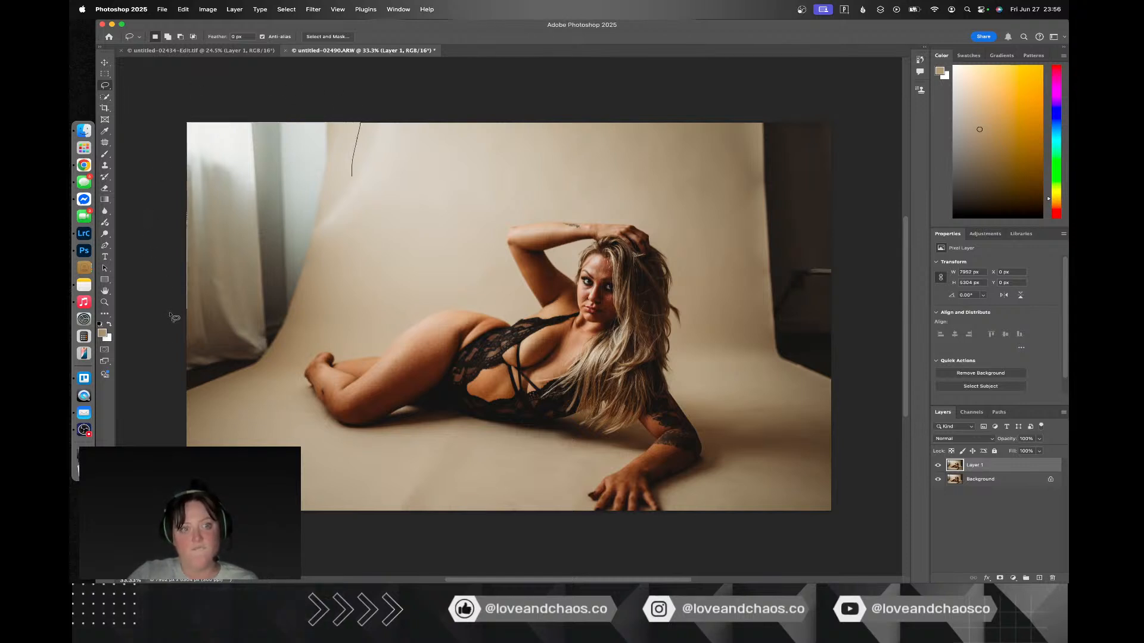
{"action": "mouse_move", "coordinate": [171, 358]}
{"action": "left_mouse_down"}
{"action": "mouse_move", "coordinate": [183, 405]}
{"action": "mouse_move", "coordinate": [203, 408]}
{"action": "left_mouse_up"}
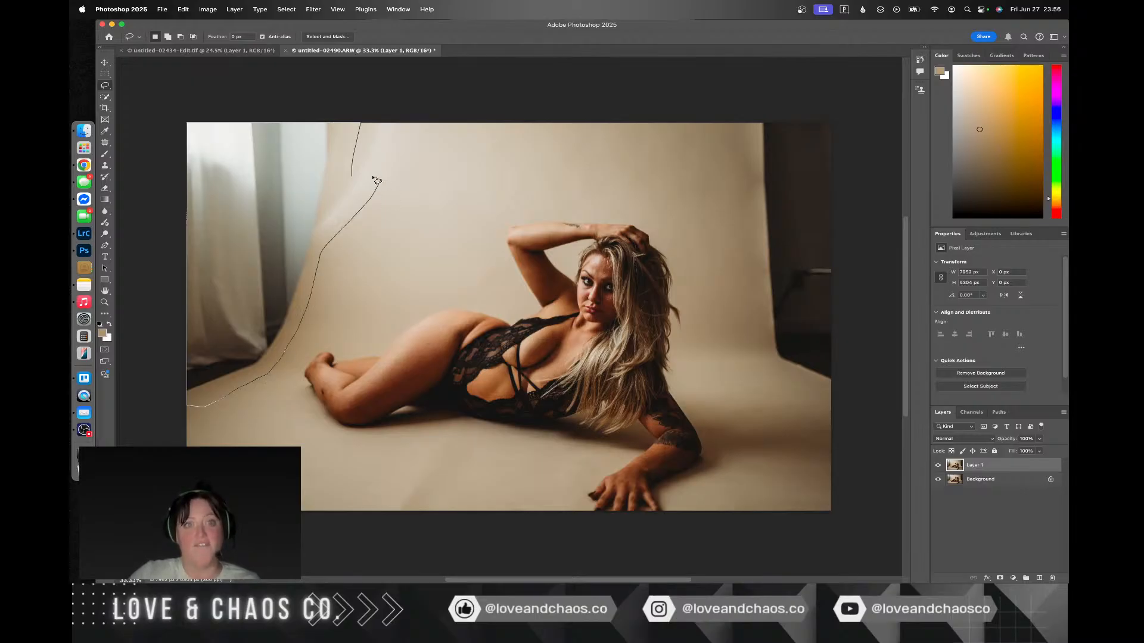
{"action": "left_click_drag", "start_coordinate": [359, 174], "coordinate": [355, 174]}
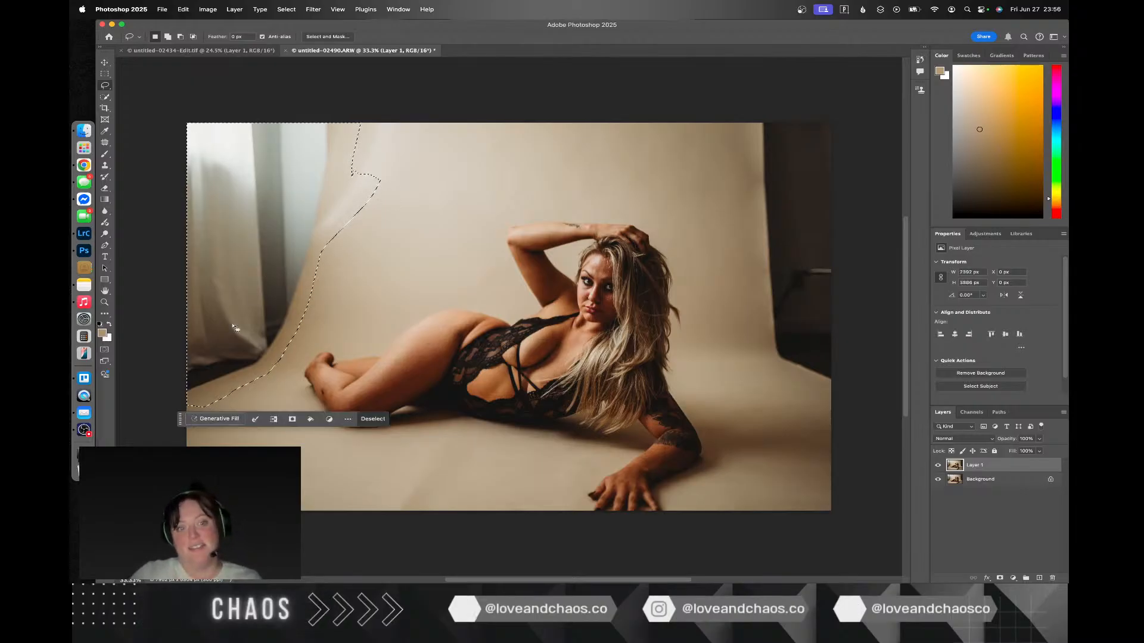
Step: Replace the lassoed curtain area using Content-Aware Fill with the woman excluded from the sampling area, and deselect
{"action": "right_click", "coordinate": [205, 259]}
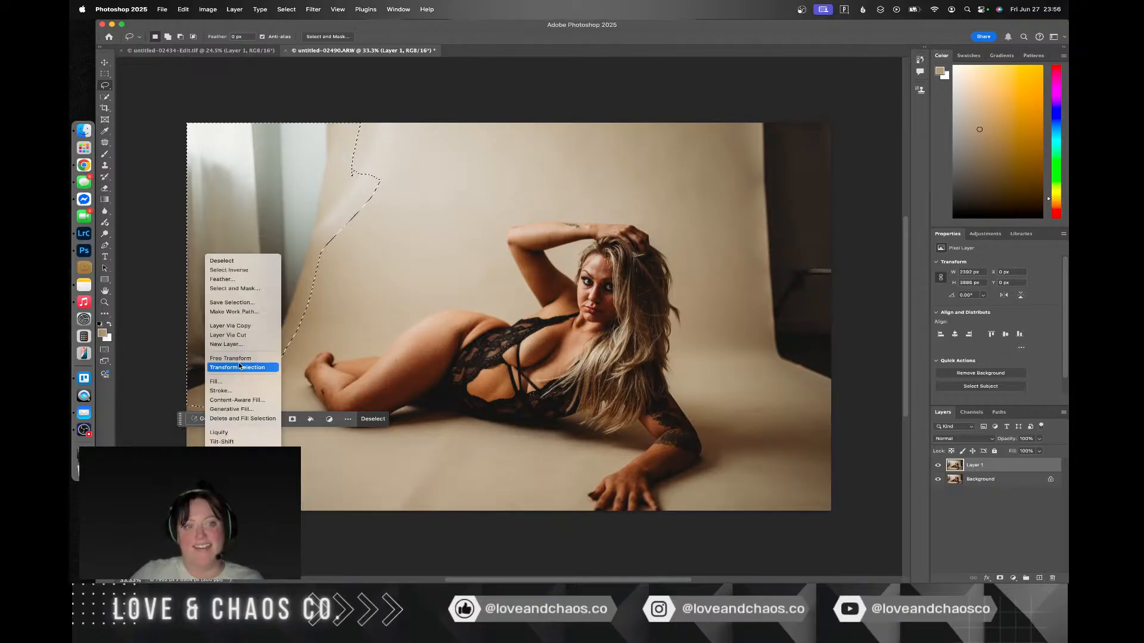
{"action": "left_click", "coordinate": [245, 397]}
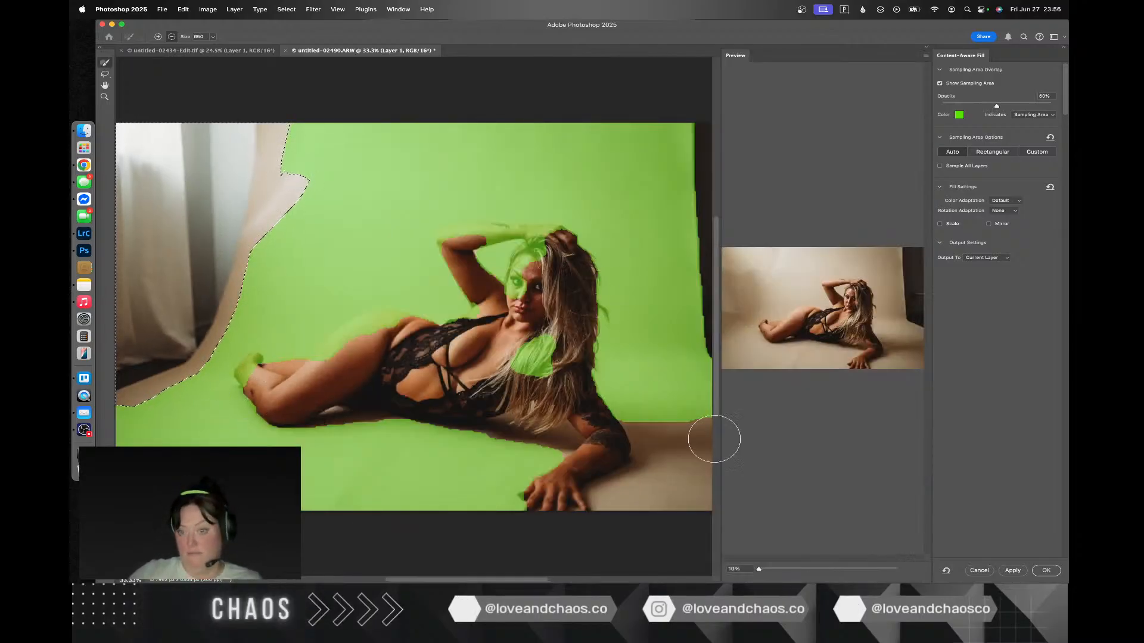
{"action": "mouse_move", "coordinate": [528, 364]}
{"action": "left_mouse_down"}
{"action": "mouse_move", "coordinate": [525, 399]}
{"action": "mouse_move", "coordinate": [536, 335]}
{"action": "mouse_move", "coordinate": [514, 271]}
{"action": "mouse_move", "coordinate": [531, 230]}
{"action": "mouse_move", "coordinate": [429, 236]}
{"action": "left_mouse_up"}
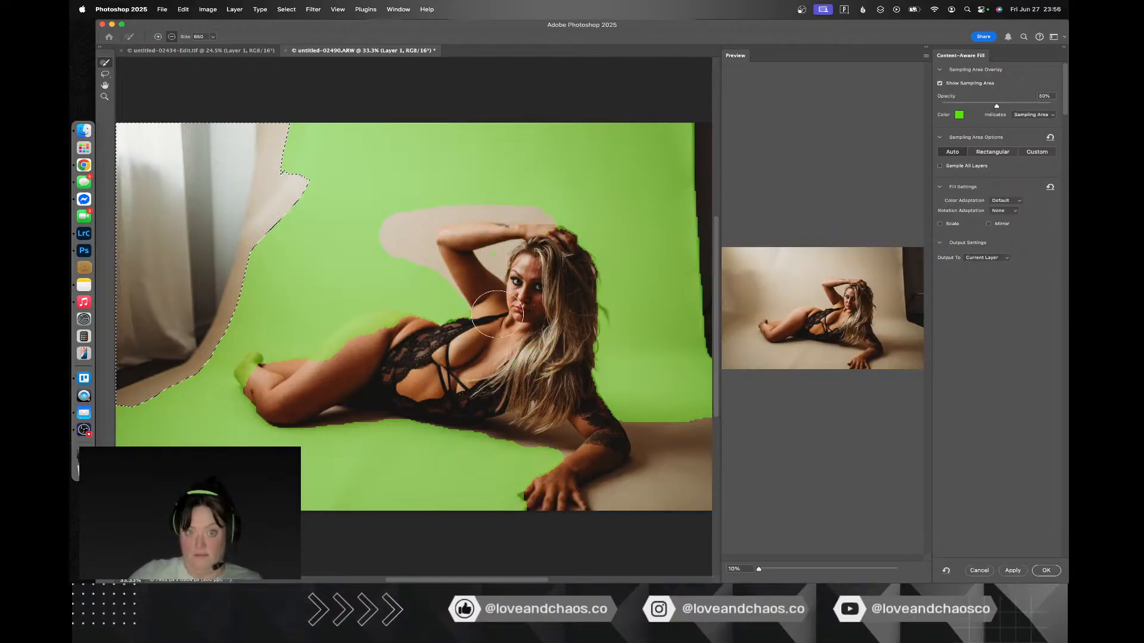
{"action": "mouse_move", "coordinate": [497, 314]}
{"action": "left_mouse_down"}
{"action": "mouse_move", "coordinate": [504, 344]}
{"action": "mouse_move", "coordinate": [356, 325]}
{"action": "mouse_move", "coordinate": [284, 389]}
{"action": "mouse_move", "coordinate": [246, 371]}
{"action": "mouse_move", "coordinate": [278, 422]}
{"action": "mouse_move", "coordinate": [465, 407]}
{"action": "mouse_move", "coordinate": [587, 446]}
{"action": "mouse_move", "coordinate": [516, 516]}
{"action": "left_mouse_up"}
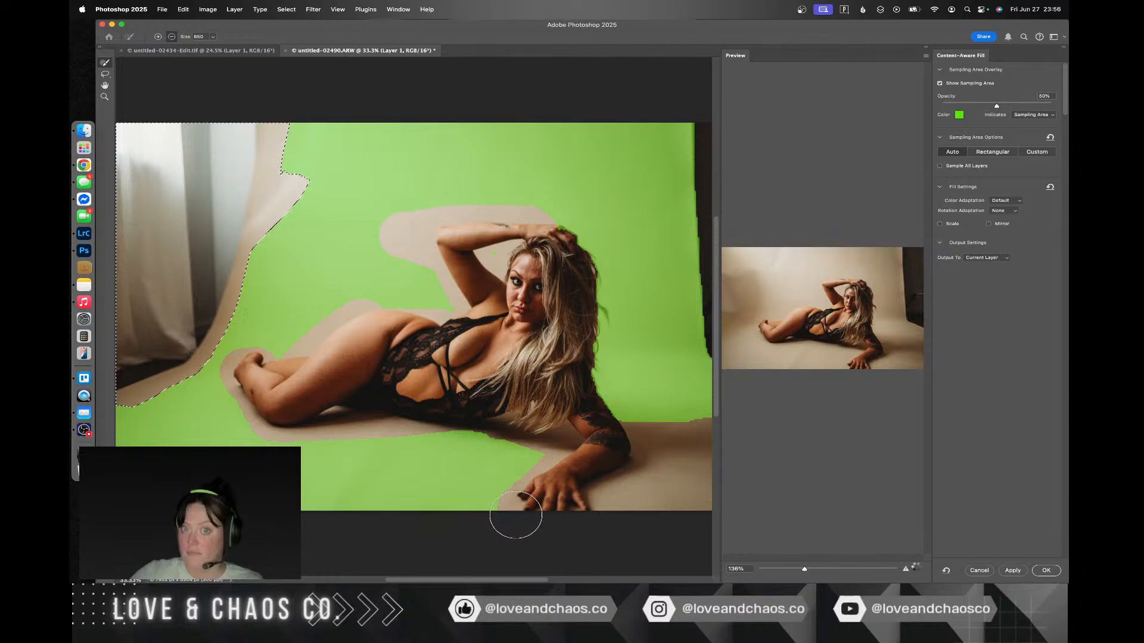
{"action": "mouse_move", "coordinate": [580, 436]}
{"action": "left_mouse_down"}
{"action": "mouse_move", "coordinate": [586, 384]}
{"action": "mouse_move", "coordinate": [627, 430]}
{"action": "mouse_move", "coordinate": [573, 333]}
{"action": "left_mouse_up"}
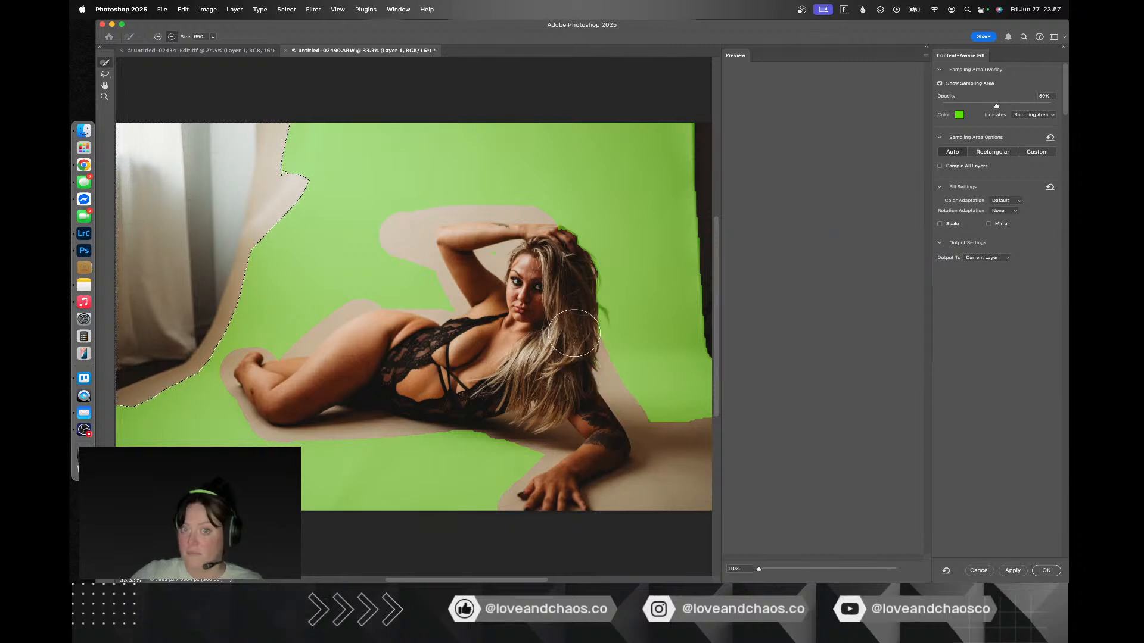
{"action": "left_click_drag", "start_coordinate": [573, 262], "coordinate": [588, 360]}
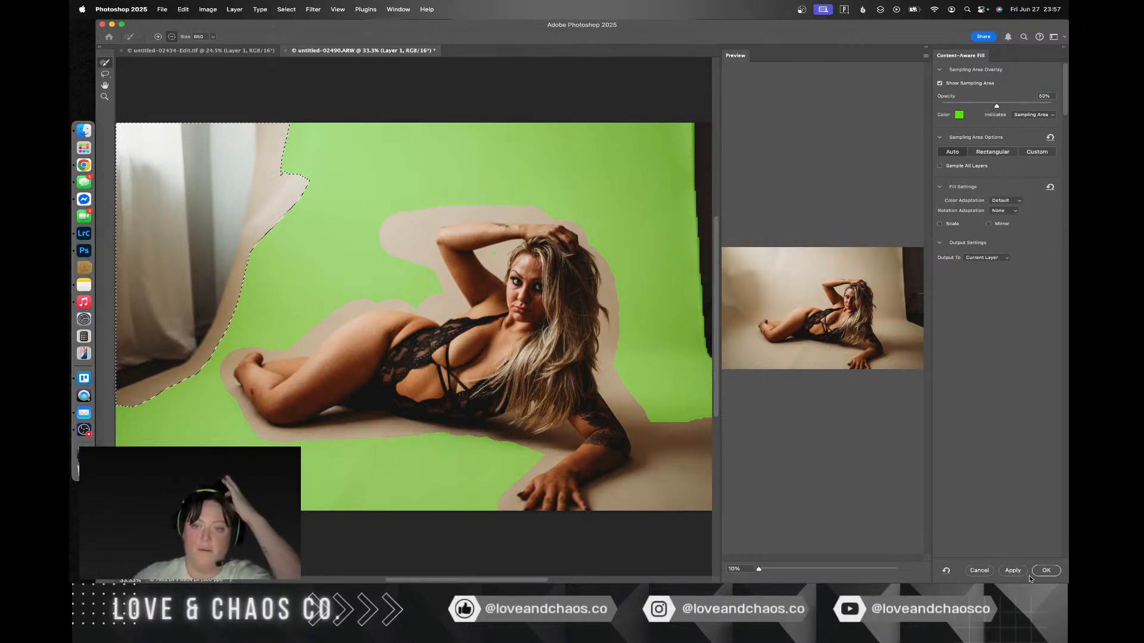
{"action": "left_click", "coordinate": [1054, 572]}
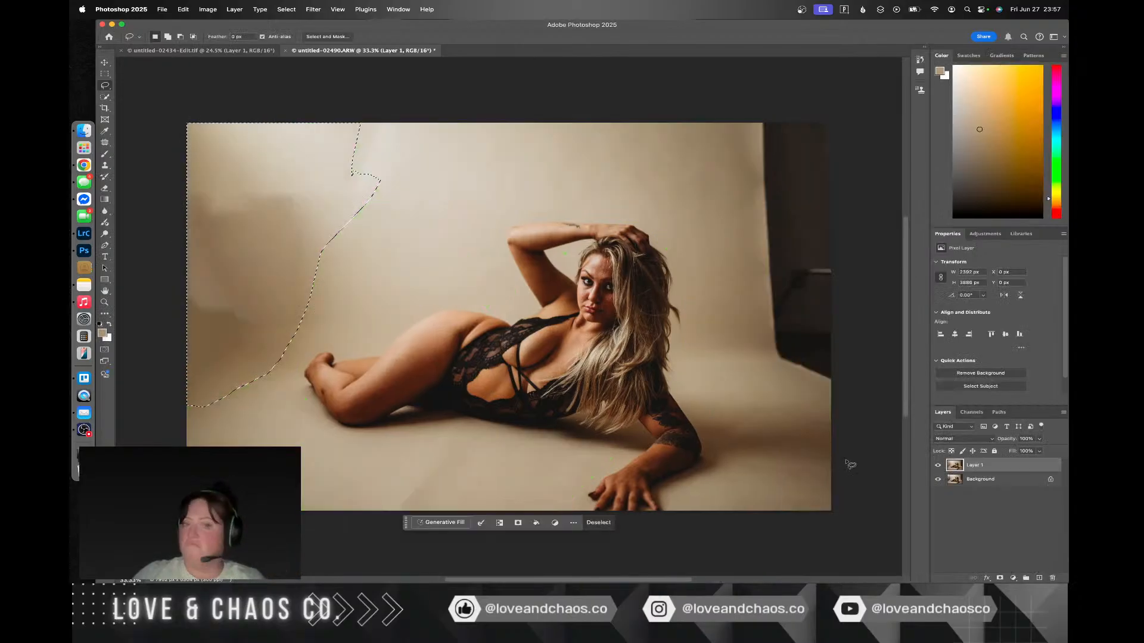
{"action": "key", "text": "super+d"}
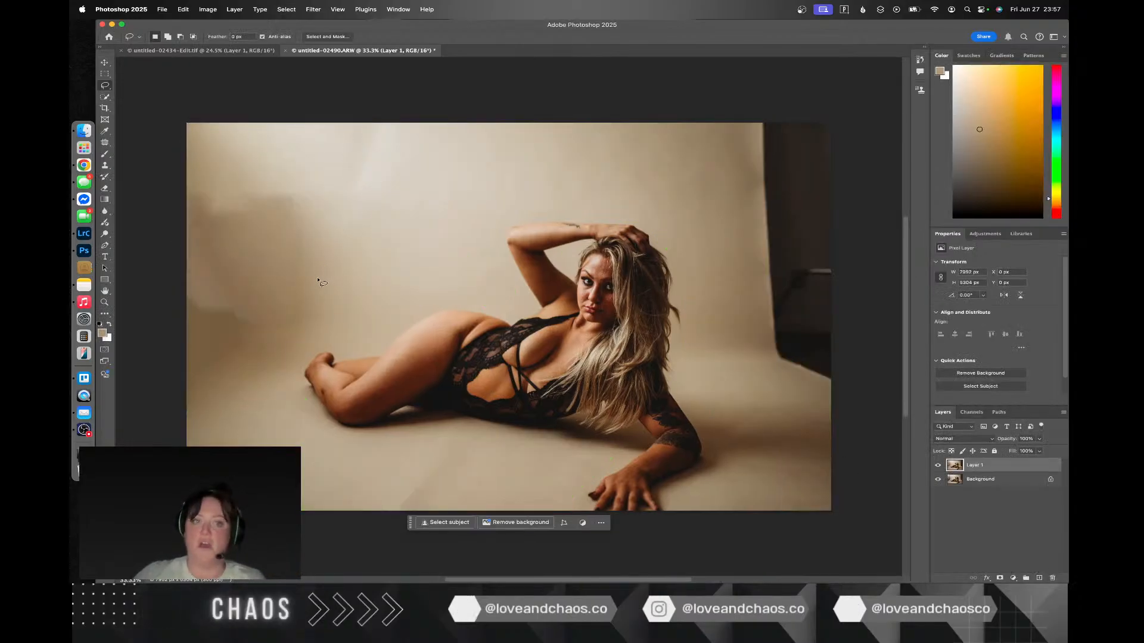
Step: Patch the dark blotch on the left of the filled backdrop with lighter backdrop beside the woman's raised elbow
{"action": "left_click", "coordinate": [106, 144]}
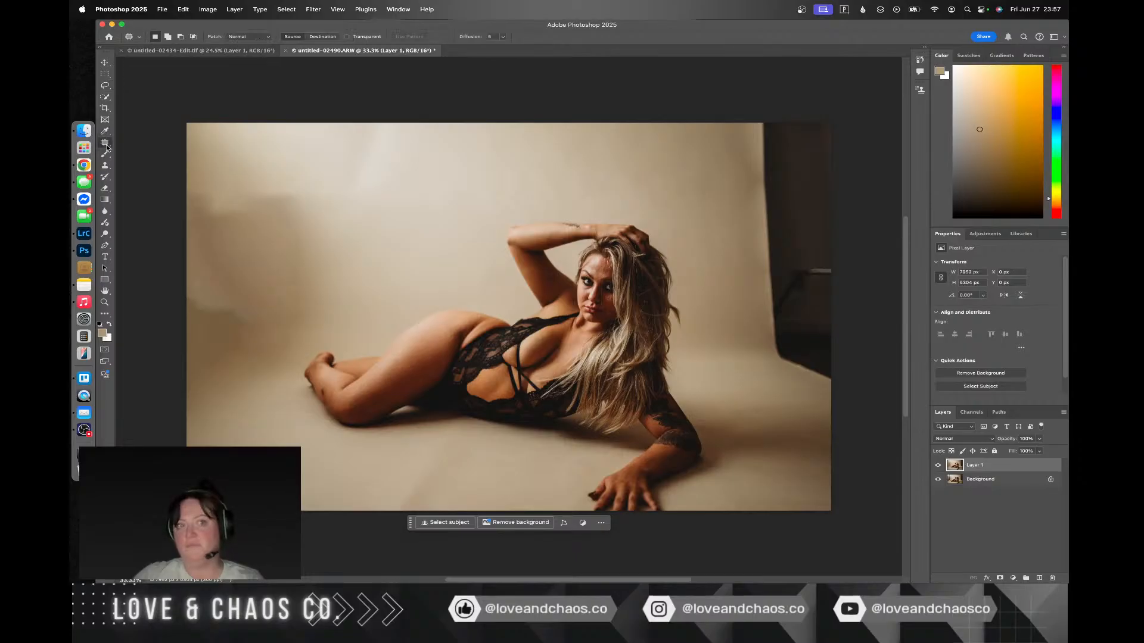
{"action": "mouse_move", "coordinate": [325, 246]}
{"action": "left_mouse_down"}
{"action": "mouse_move", "coordinate": [303, 196]}
{"action": "mouse_move", "coordinate": [251, 172]}
{"action": "mouse_move", "coordinate": [156, 185]}
{"action": "mouse_move", "coordinate": [141, 368]}
{"action": "mouse_move", "coordinate": [251, 410]}
{"action": "mouse_move", "coordinate": [321, 345]}
{"action": "left_mouse_up"}
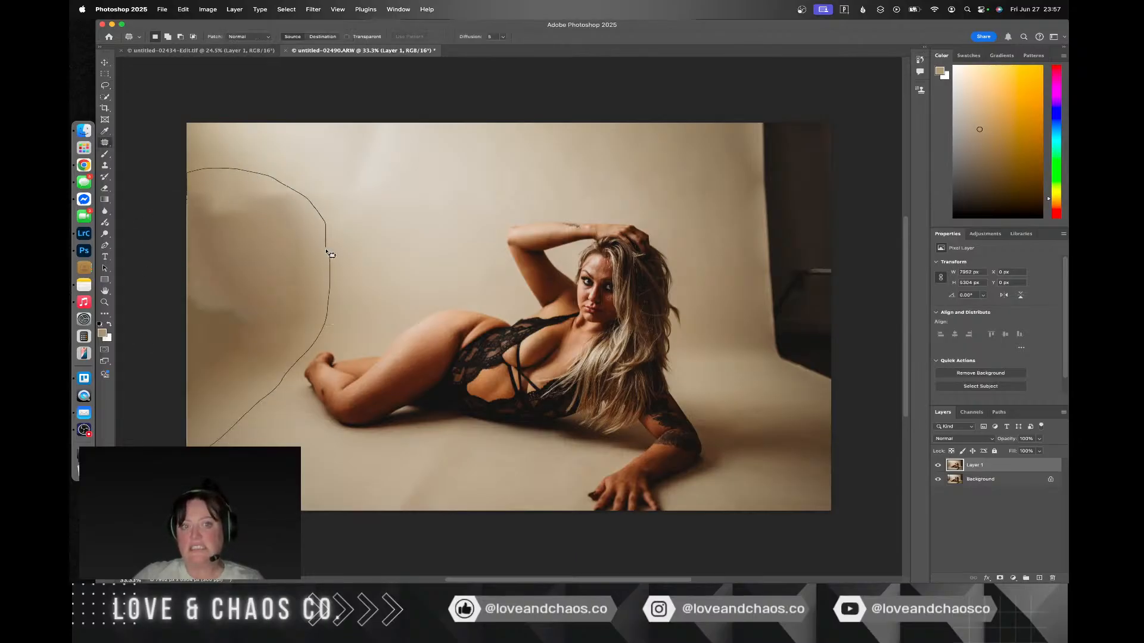
{"action": "left_click_drag", "start_coordinate": [328, 253], "coordinate": [327, 255]}
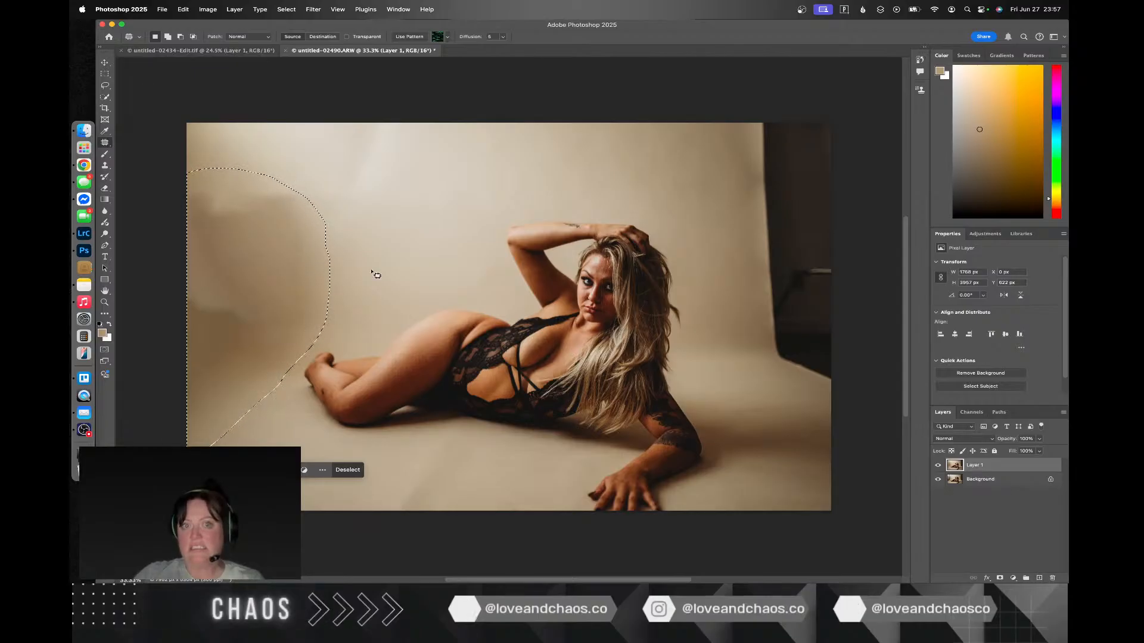
{"action": "key", "text": "super+d"}
{"action": "left_click_drag", "start_coordinate": [307, 199], "coordinate": [264, 183]}
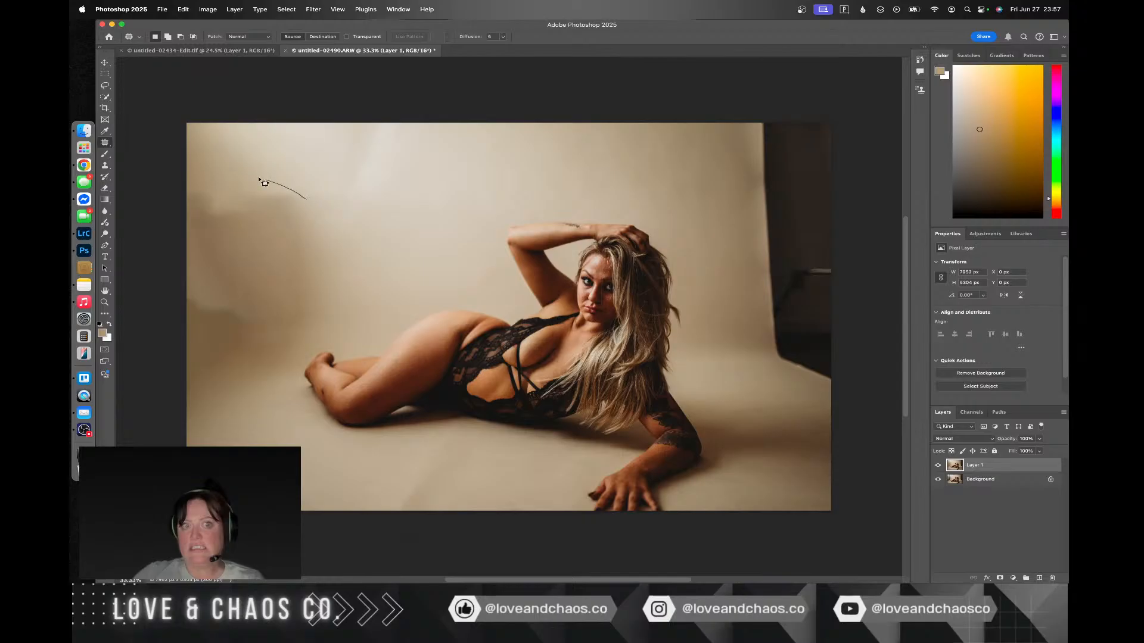
{"action": "left_click_drag", "start_coordinate": [338, 208], "coordinate": [332, 201]}
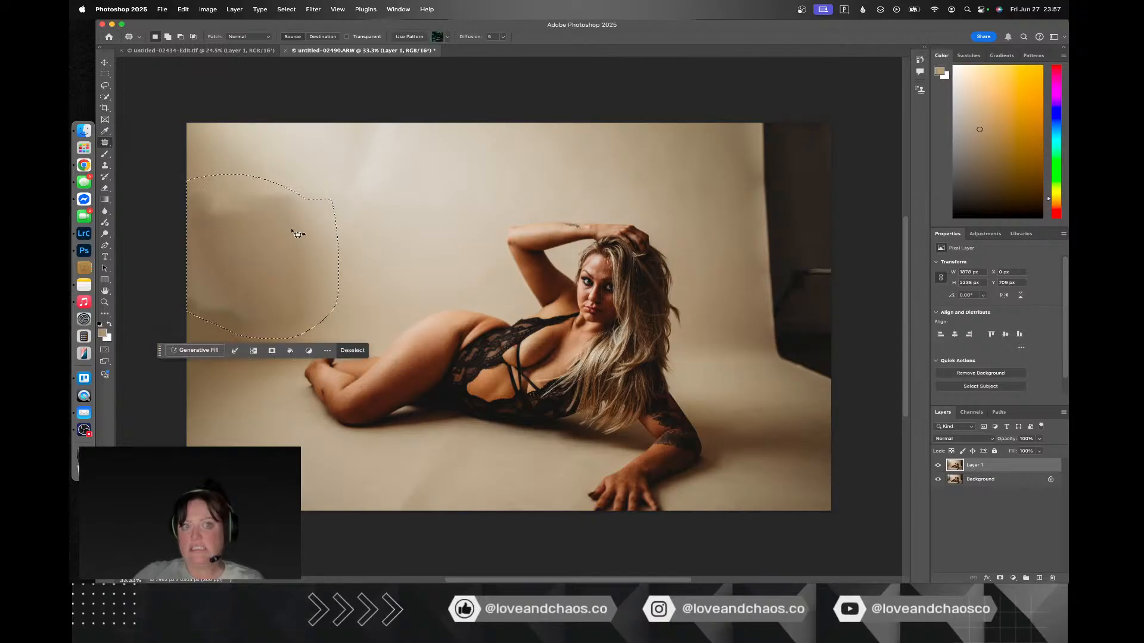
{"action": "left_click_drag", "start_coordinate": [286, 238], "coordinate": [439, 208]}
{"action": "key", "text": "super+d"}
Step: Patch the remaining shaded backdrop left of the woman's feet with clean backdrop from above her hip
{"action": "left_click_drag", "start_coordinate": [340, 236], "coordinate": [301, 262]}
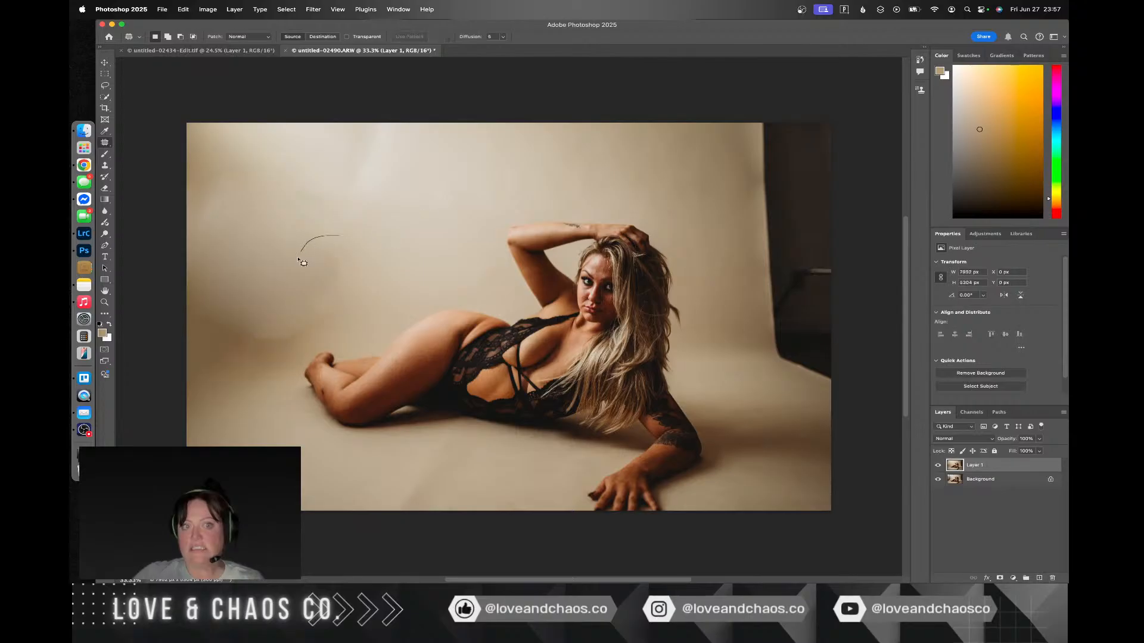
{"action": "mouse_move", "coordinate": [279, 348]}
{"action": "left_mouse_down"}
{"action": "mouse_move", "coordinate": [357, 321]}
{"action": "mouse_move", "coordinate": [378, 260]}
{"action": "mouse_move", "coordinate": [445, 210]}
{"action": "left_mouse_up"}
{"action": "left_click", "coordinate": [251, 266]}
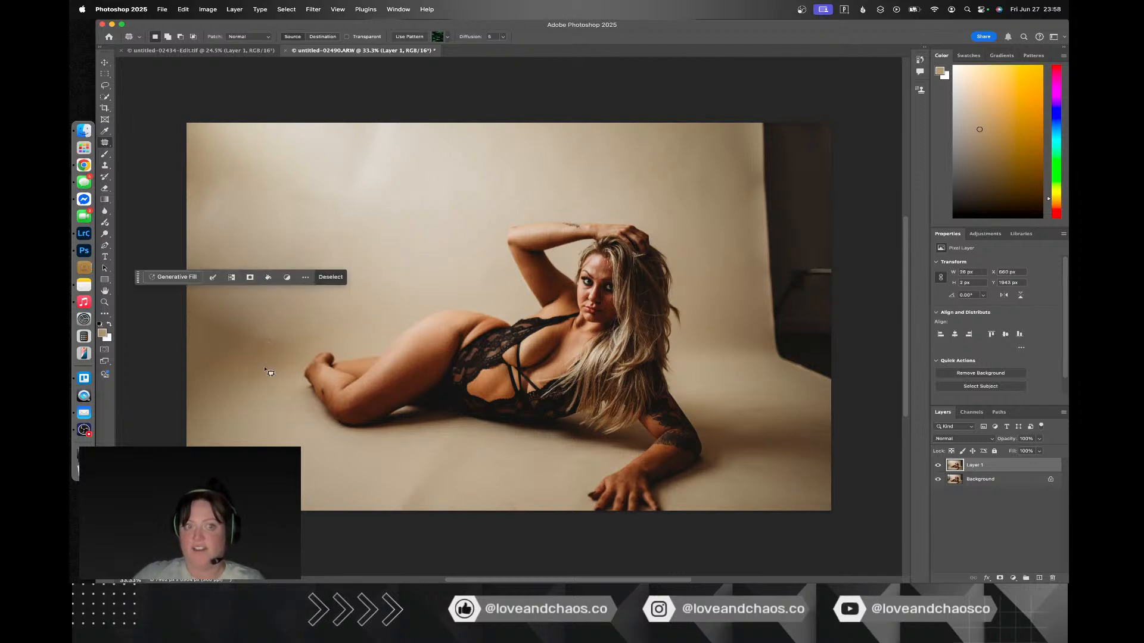
{"action": "mouse_move", "coordinate": [254, 417]}
{"action": "left_mouse_down"}
{"action": "mouse_move", "coordinate": [296, 363]}
{"action": "mouse_move", "coordinate": [301, 323]}
{"action": "mouse_move", "coordinate": [235, 278]}
{"action": "left_mouse_up"}
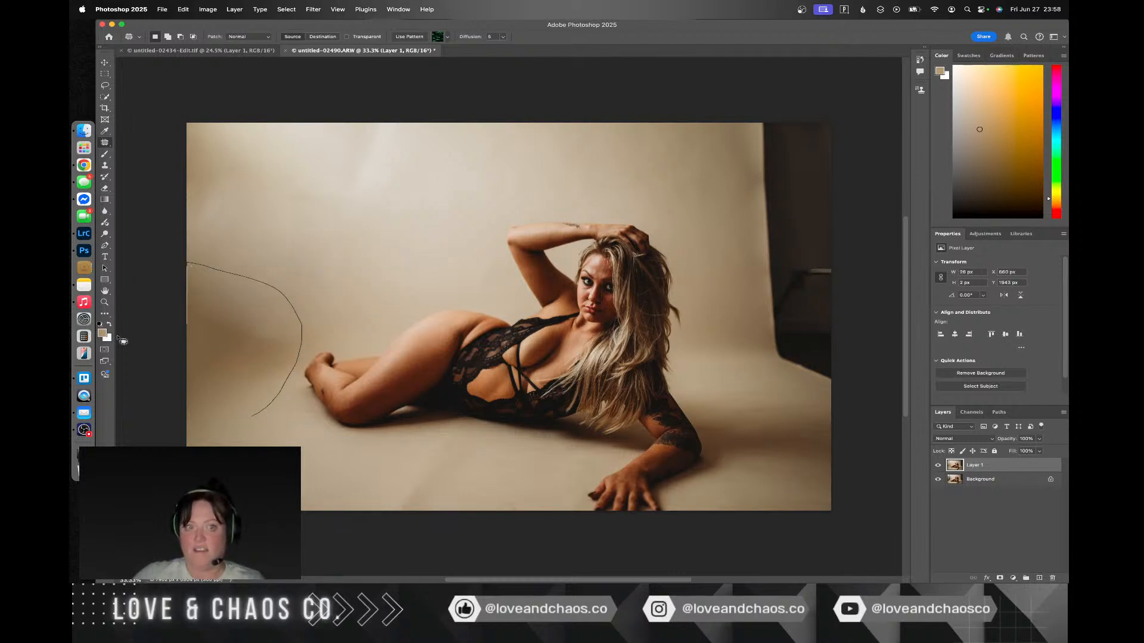
{"action": "mouse_move", "coordinate": [260, 419]}
{"action": "left_mouse_down"}
{"action": "mouse_move", "coordinate": [248, 341]}
{"action": "mouse_move", "coordinate": [437, 267]}
{"action": "left_mouse_up"}
{"action": "left_click", "coordinate": [395, 270]}
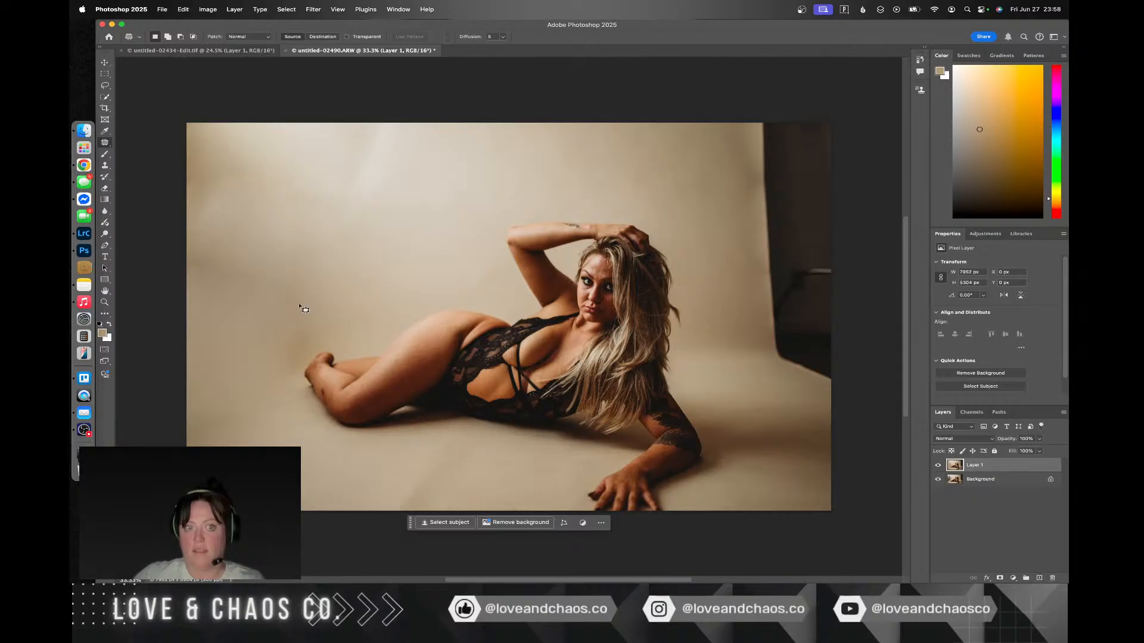
Step: Undo the last patch left of the woman's feet and outline the dark studio gap and backdrop edge on the photo's right side
{"action": "key", "text": "super+z"}
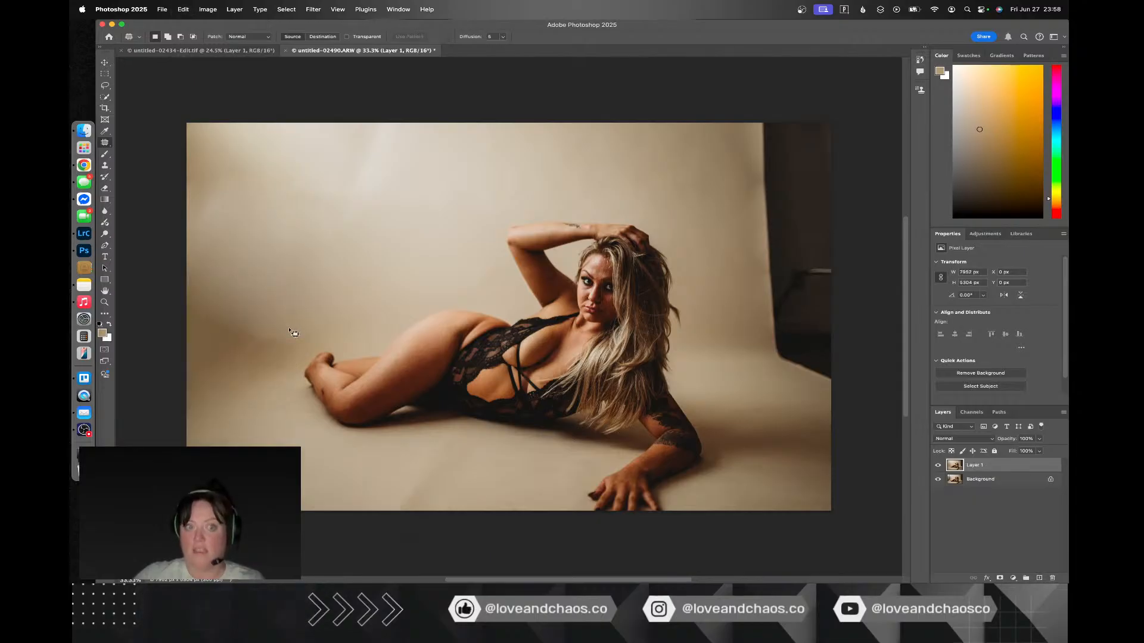
{"action": "left_click_drag", "start_coordinate": [741, 125], "coordinate": [753, 272]}
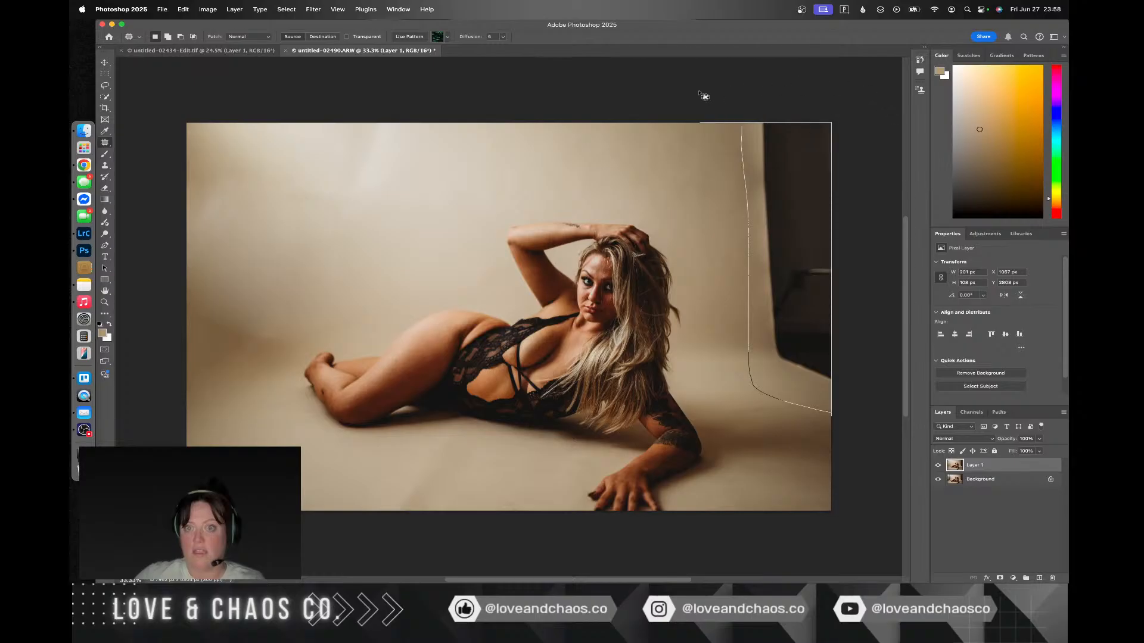
{"action": "left_click_drag", "start_coordinate": [745, 156], "coordinate": [746, 153]}
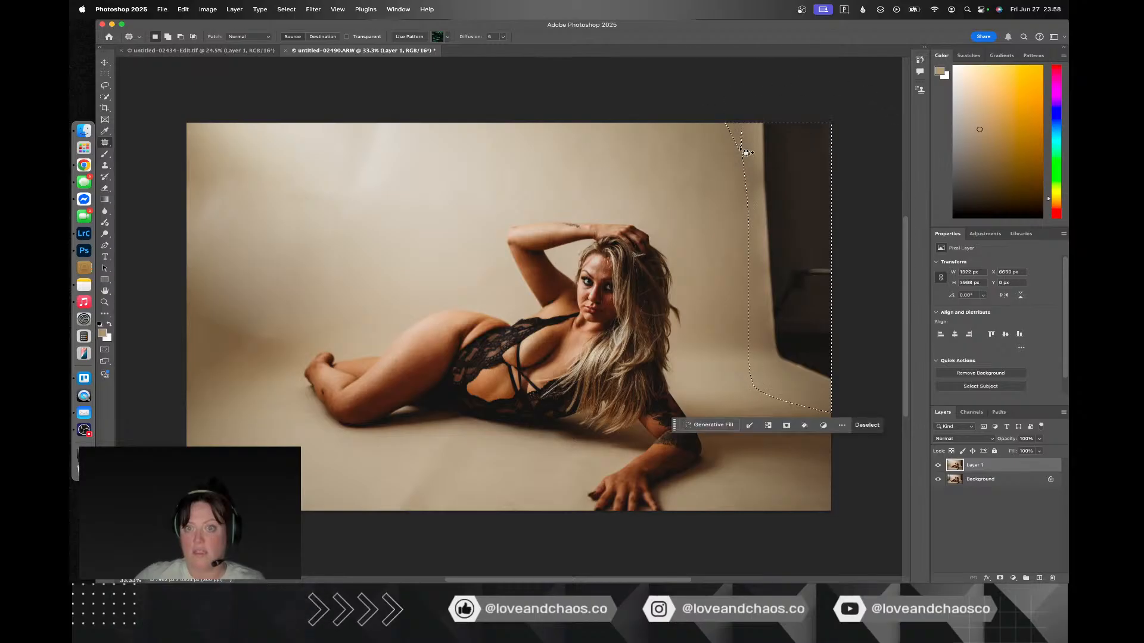
{"action": "right_click", "coordinate": [759, 188]}
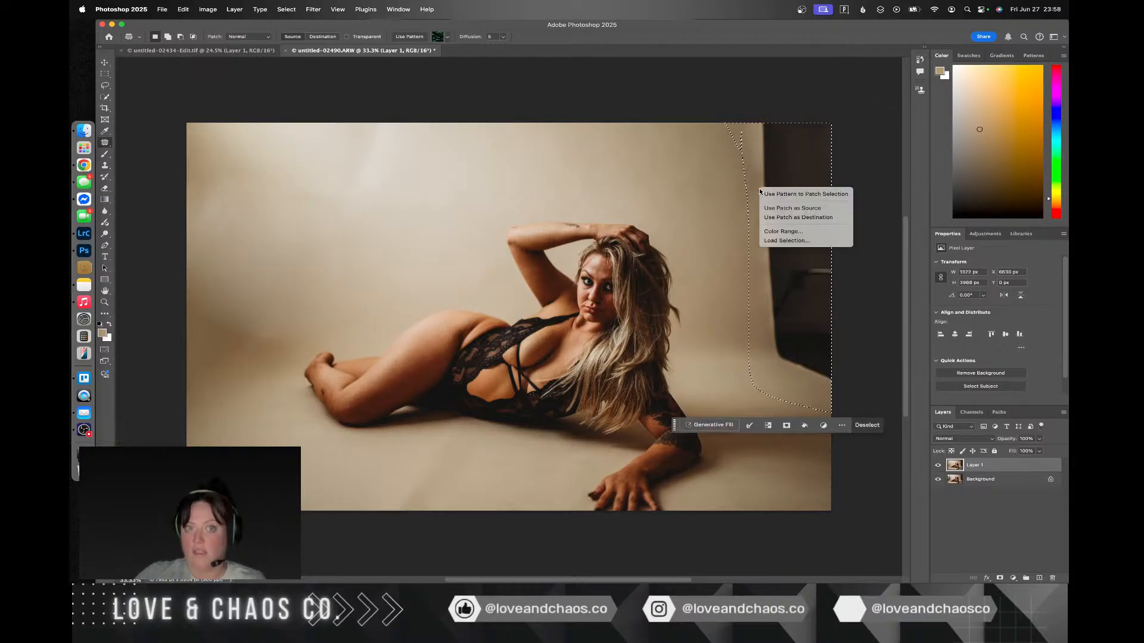
{"action": "left_click", "coordinate": [105, 85]}
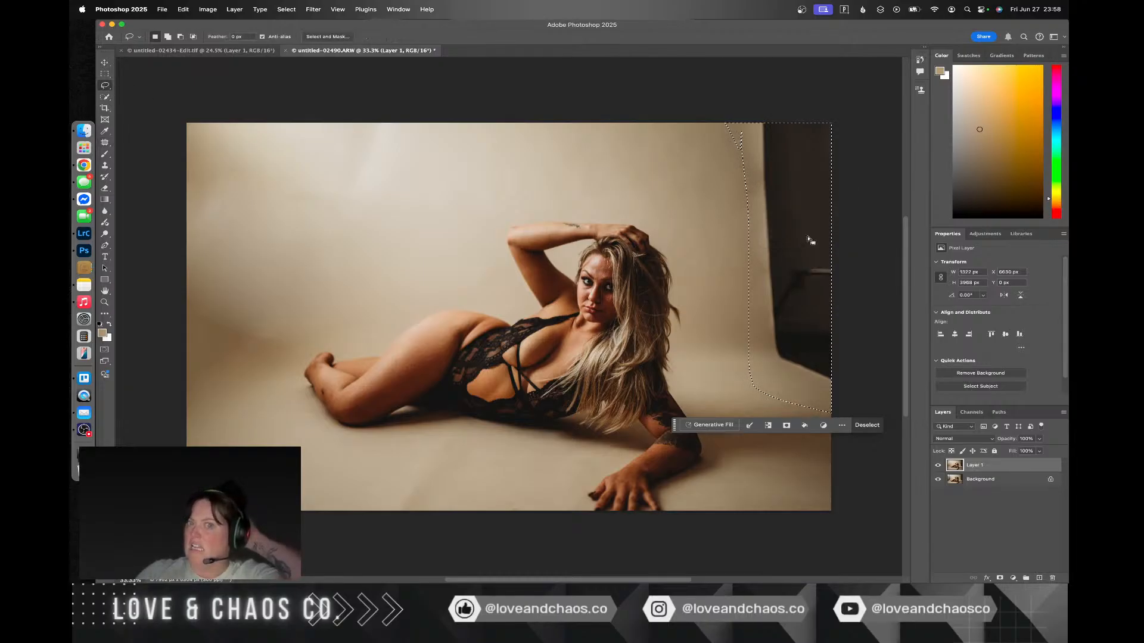
Step: Replace the outlined dark gap using Content-Aware Fill with the woman's body and feet excluded from the sampling area, and deselect
{"action": "right_click", "coordinate": [789, 237]}
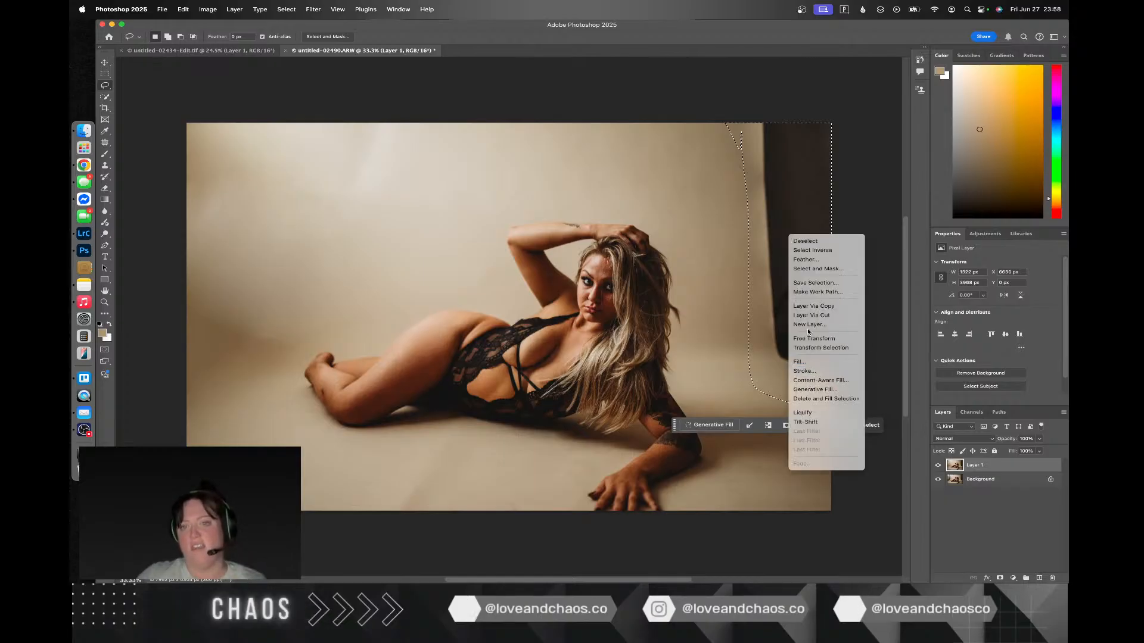
{"action": "left_click", "coordinate": [816, 380]}
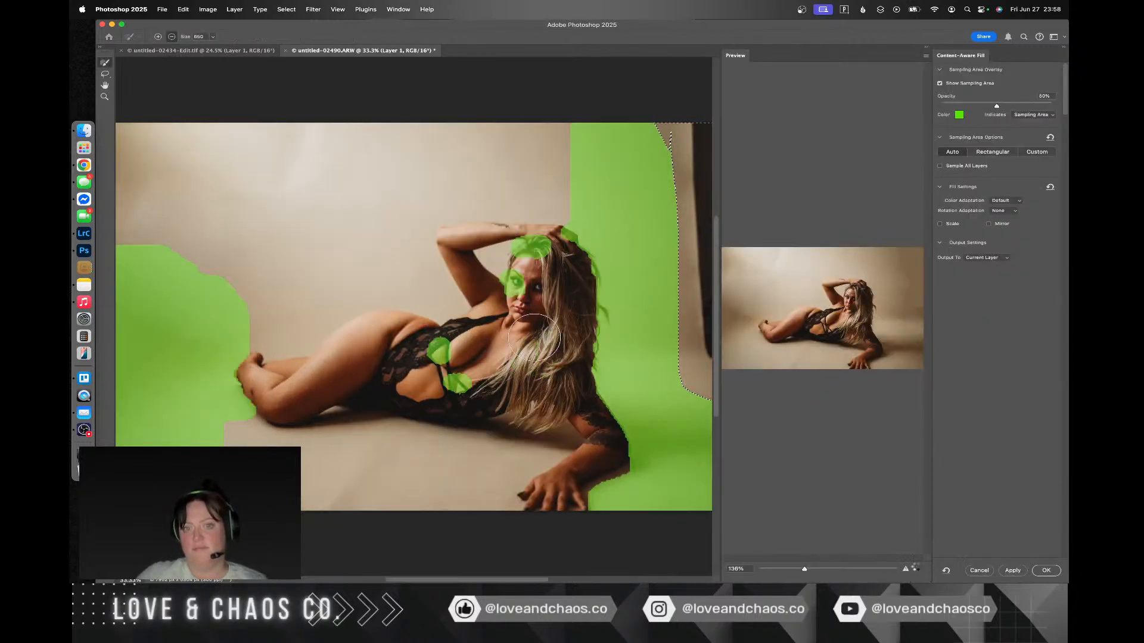
{"action": "mouse_move", "coordinate": [526, 309]}
{"action": "left_mouse_down"}
{"action": "mouse_move", "coordinate": [542, 217]}
{"action": "mouse_move", "coordinate": [574, 271]}
{"action": "mouse_move", "coordinate": [589, 391]}
{"action": "mouse_move", "coordinate": [611, 439]}
{"action": "mouse_move", "coordinate": [610, 475]}
{"action": "mouse_move", "coordinate": [562, 506]}
{"action": "left_mouse_up"}
{"action": "left_click_drag", "start_coordinate": [482, 394], "coordinate": [418, 345]}
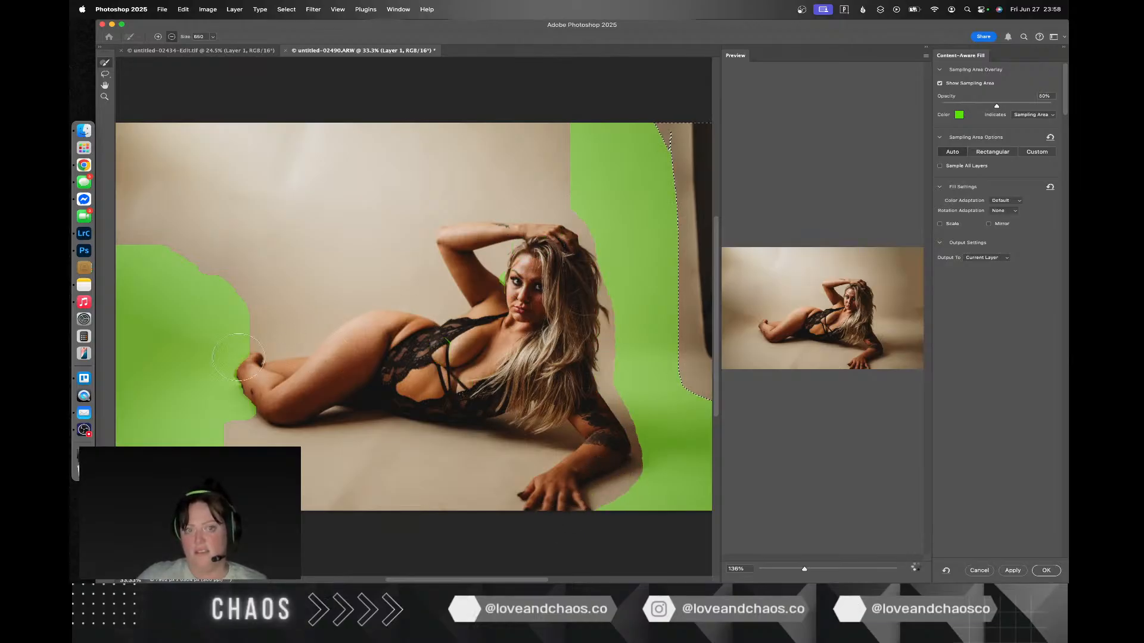
{"action": "left_click_drag", "start_coordinate": [231, 352], "coordinate": [277, 424]}
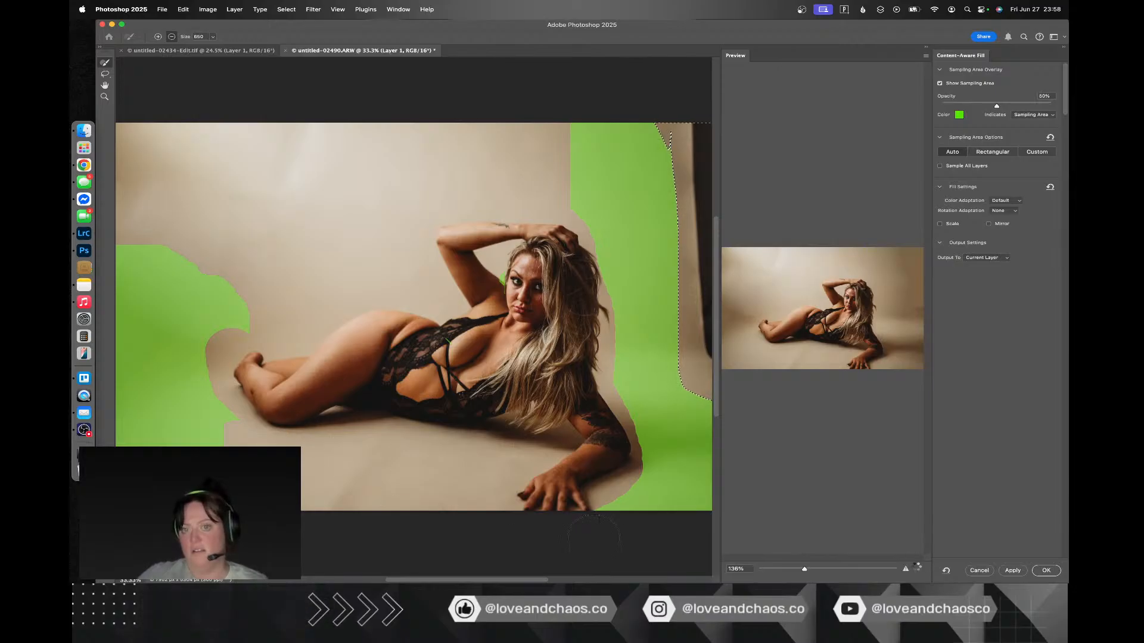
{"action": "left_click", "coordinate": [1046, 571]}
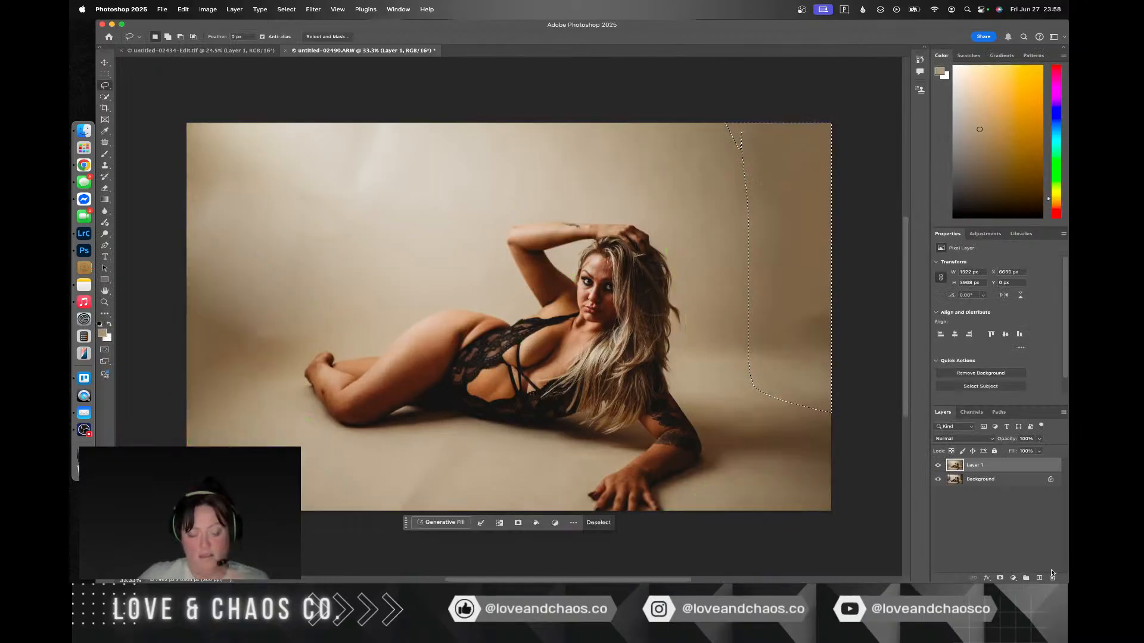
{"action": "key", "text": "super+d"}
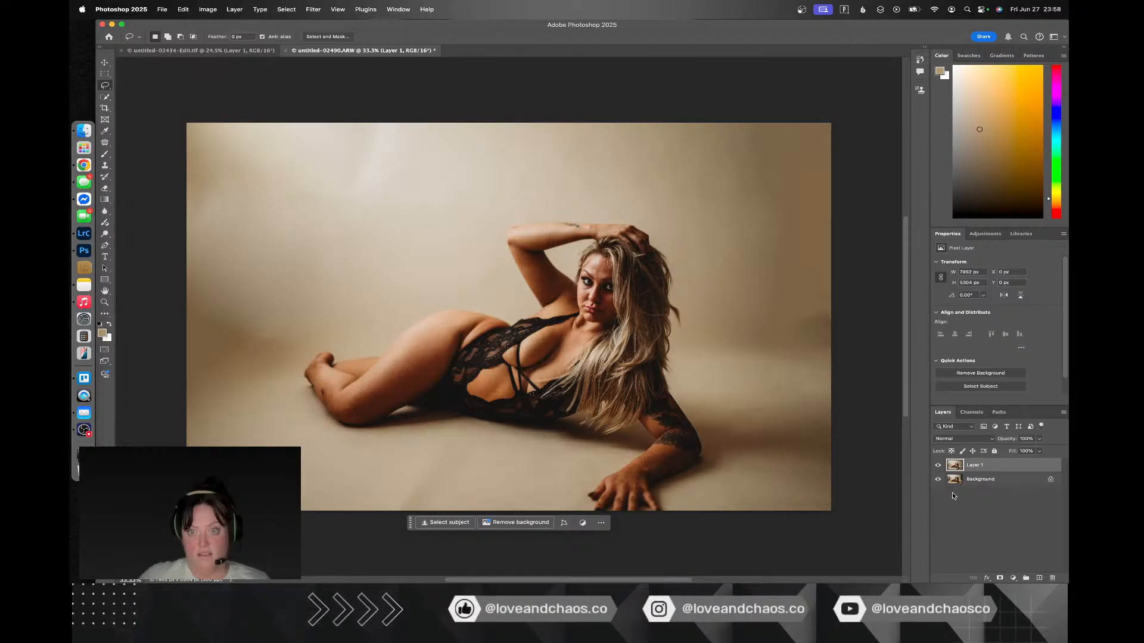
Step: Compare the retouched photo with the original by hiding and showing Layer 1
{"action": "left_click", "coordinate": [939, 466]}
{"action": "left_click", "coordinate": [939, 467]}
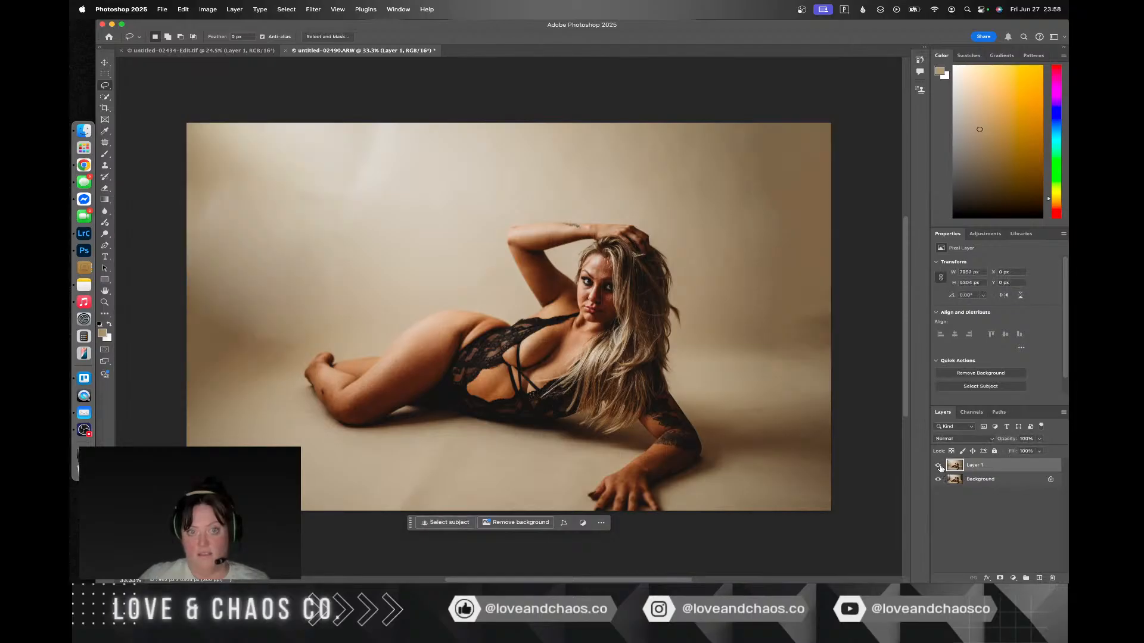
{"action": "left_click", "coordinate": [940, 466]}
{"action": "left_click", "coordinate": [940, 466]}
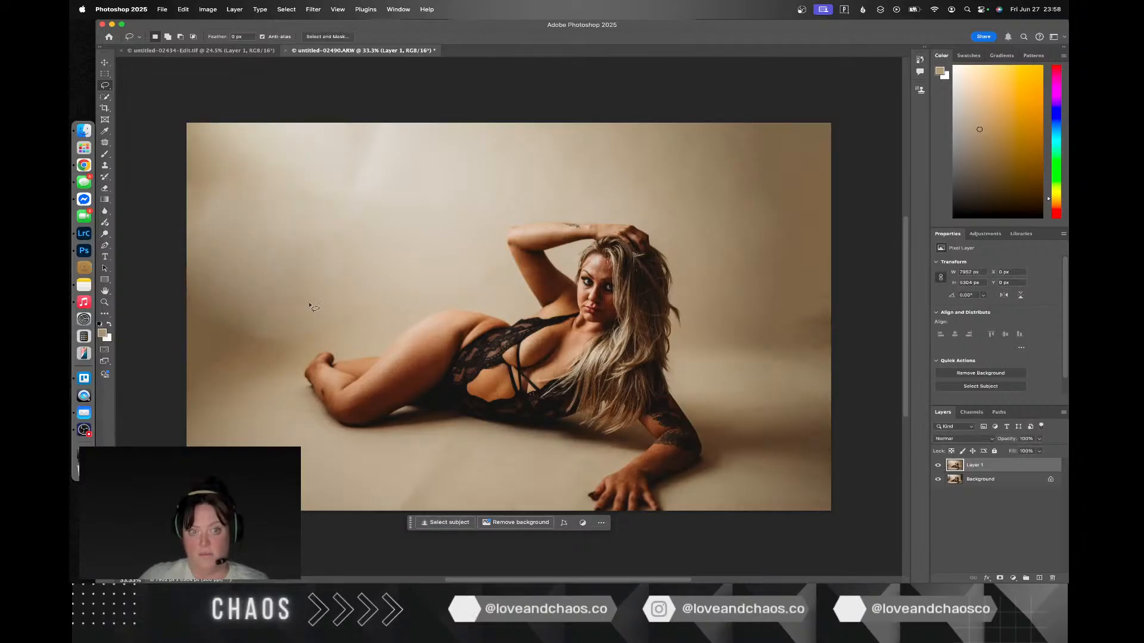
Step: Patch the large shaded area left of the woman's feet with cleaner backdrop from above it, and deselect
{"action": "left_click", "coordinate": [105, 145]}
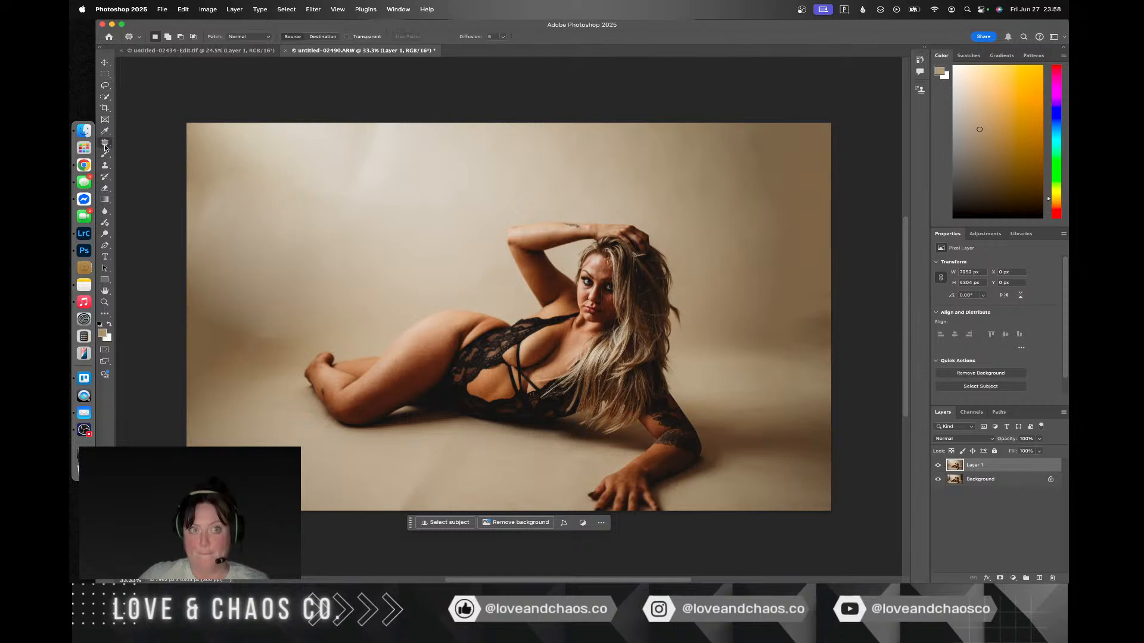
{"action": "left_click_drag", "start_coordinate": [258, 296], "coordinate": [258, 296]}
{"action": "left_click_drag", "start_coordinate": [149, 348], "coordinate": [153, 444]}
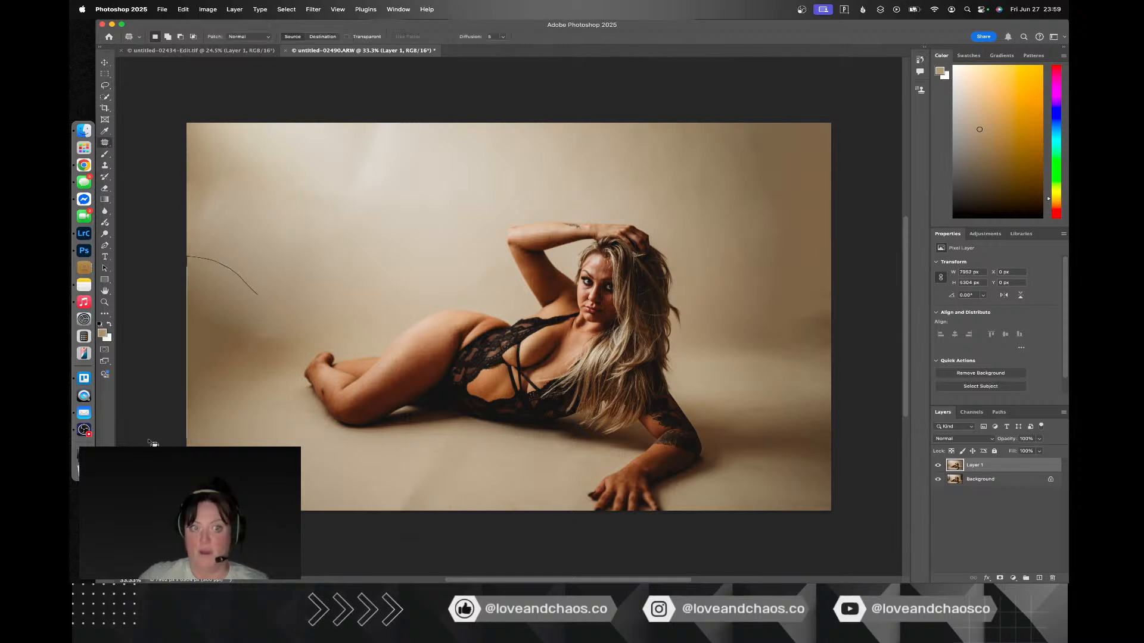
{"action": "mouse_move", "coordinate": [339, 466]}
{"action": "left_mouse_down"}
{"action": "mouse_move", "coordinate": [301, 387]}
{"action": "mouse_move", "coordinate": [278, 298]}
{"action": "left_mouse_up"}
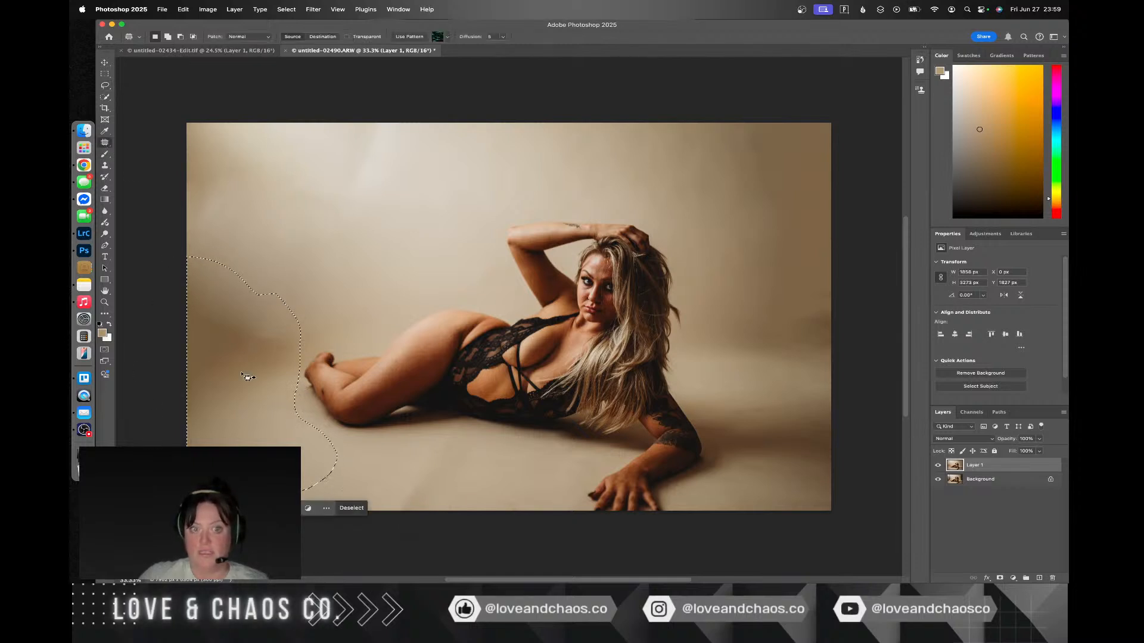
{"action": "mouse_move", "coordinate": [249, 365]}
{"action": "left_mouse_down"}
{"action": "mouse_move", "coordinate": [326, 211]}
{"action": "mouse_move", "coordinate": [345, 212]}
{"action": "mouse_move", "coordinate": [335, 214]}
{"action": "left_mouse_up"}
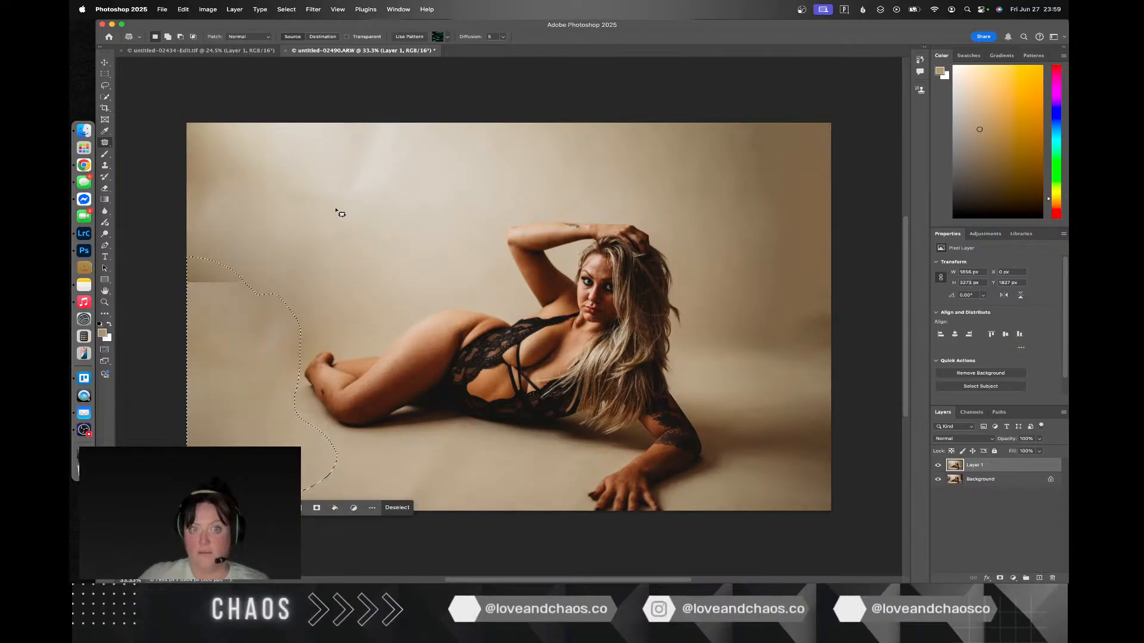
{"action": "key", "text": "super+d"}
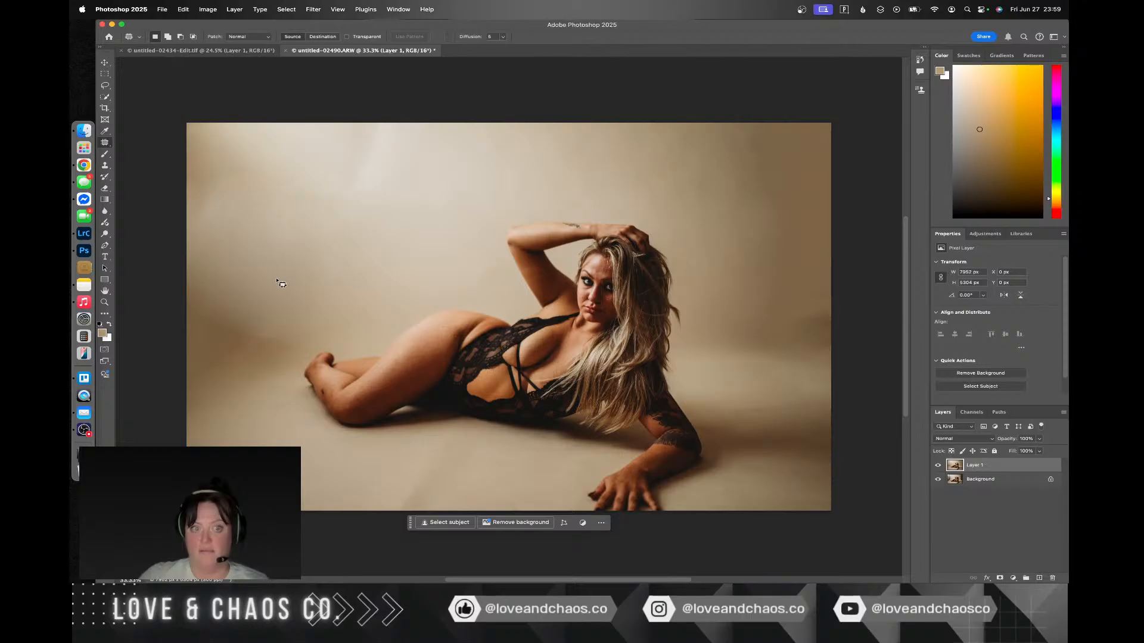
Step: Try to patch the shaded band between the photo's left edge and the feet with backdrop from above the woman's hip
{"action": "left_click_drag", "start_coordinate": [276, 280], "coordinate": [213, 264]}
{"action": "left_click_drag", "start_coordinate": [241, 410], "coordinate": [289, 354]}
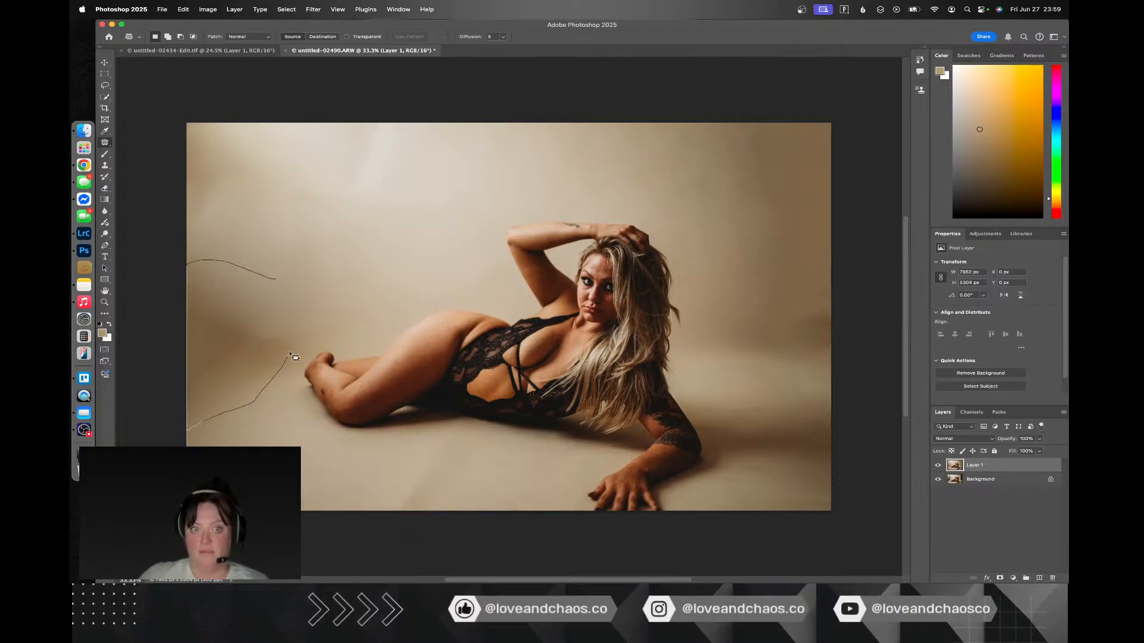
{"action": "left_click_drag", "start_coordinate": [271, 276], "coordinate": [272, 277]}
{"action": "mouse_move", "coordinate": [243, 351]}
{"action": "left_mouse_down"}
{"action": "mouse_move", "coordinate": [339, 259]}
{"action": "mouse_move", "coordinate": [392, 254]}
{"action": "left_mouse_up"}
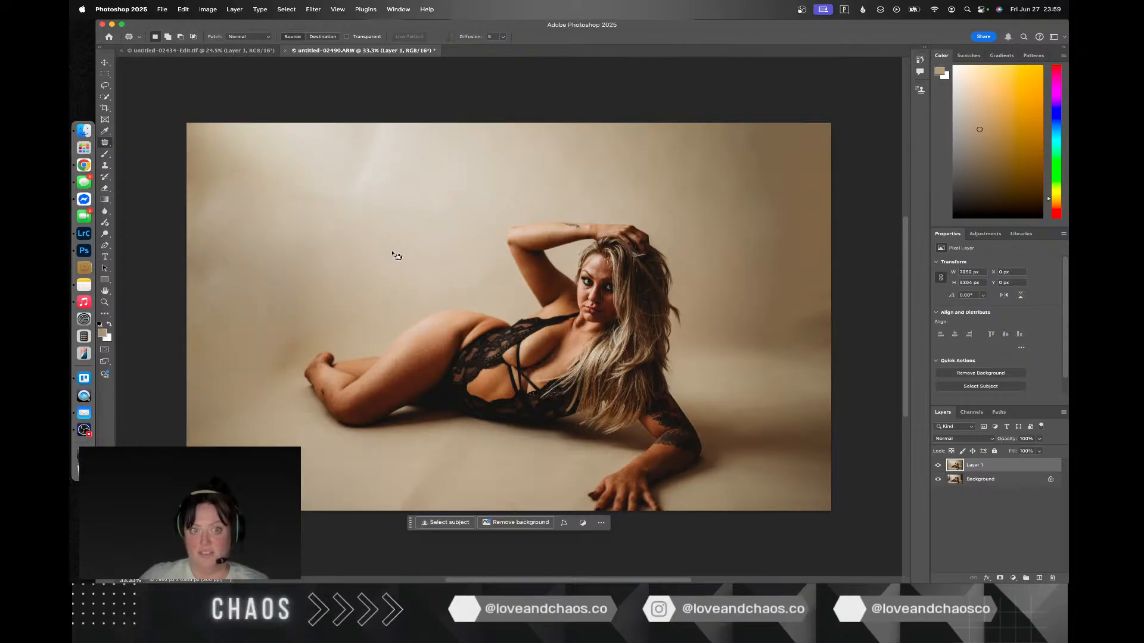
{"action": "key", "text": "super+z"}
{"action": "key", "text": "super+d"}
Step: Patch the shaded backdrop and floor left of the woman's feet in two overlapping sections, using cleaner backdrop from above
{"action": "mouse_move", "coordinate": [288, 308]}
{"action": "left_mouse_down"}
{"action": "mouse_move", "coordinate": [264, 309]}
{"action": "mouse_move", "coordinate": [189, 357]}
{"action": "left_mouse_up"}
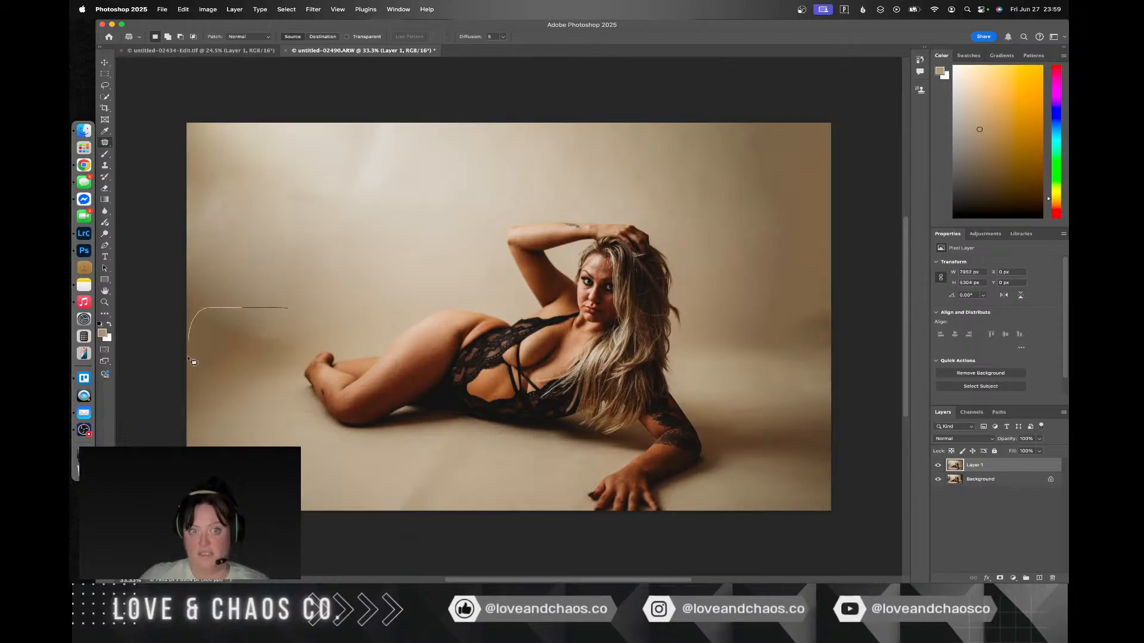
{"action": "mouse_move", "coordinate": [290, 377]}
{"action": "left_mouse_down"}
{"action": "mouse_move", "coordinate": [309, 330]}
{"action": "mouse_move", "coordinate": [401, 266]}
{"action": "mouse_move", "coordinate": [291, 279]}
{"action": "mouse_move", "coordinate": [256, 296]}
{"action": "mouse_move", "coordinate": [288, 274]}
{"action": "left_mouse_up"}
{"action": "key", "text": "super+d"}
{"action": "mouse_move", "coordinate": [247, 335]}
{"action": "left_mouse_down"}
{"action": "mouse_move", "coordinate": [193, 323]}
{"action": "mouse_move", "coordinate": [166, 401]}
{"action": "left_mouse_up"}
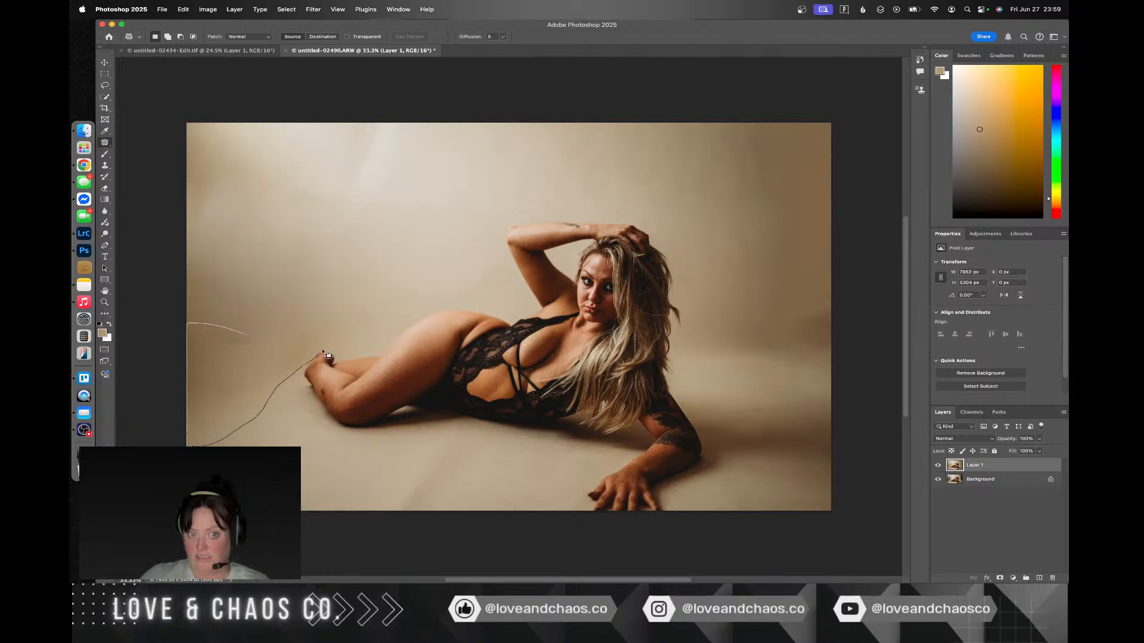
{"action": "left_click_drag", "start_coordinate": [327, 335], "coordinate": [374, 221]}
{"action": "key", "text": "ctrl+d"}
Step: Try to patch the remaining shading above and left of the feet with backdrop from above the woman's legs
{"action": "left_click_drag", "start_coordinate": [263, 305], "coordinate": [179, 327]}
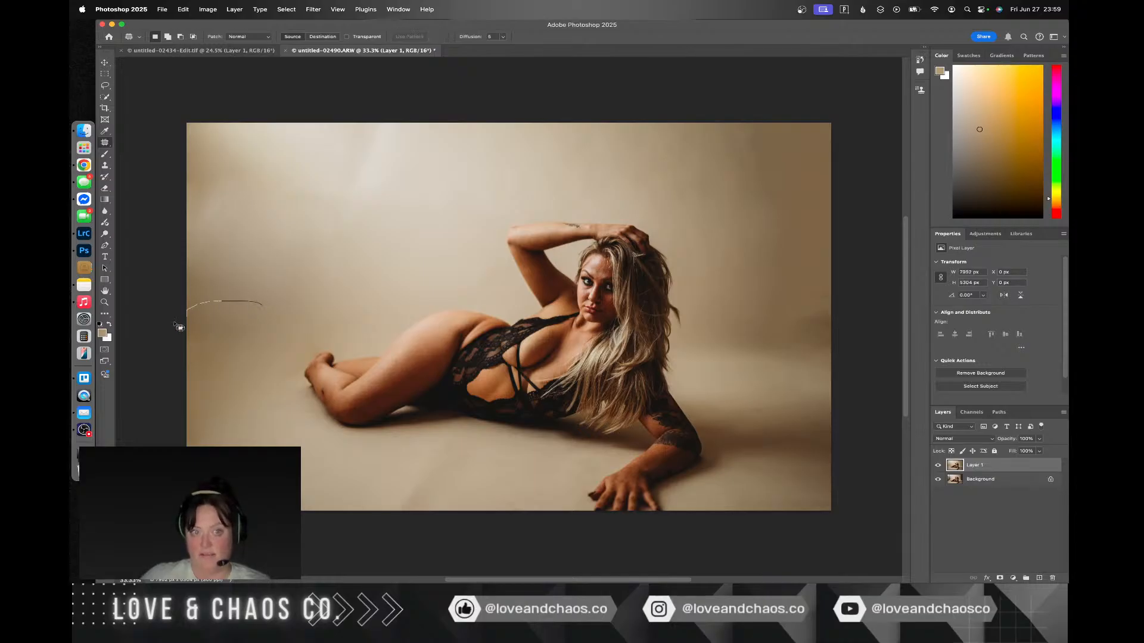
{"action": "mouse_move", "coordinate": [299, 341]}
{"action": "left_mouse_down"}
{"action": "mouse_move", "coordinate": [266, 299]}
{"action": "mouse_move", "coordinate": [368, 250]}
{"action": "left_mouse_up"}
{"action": "key", "text": "ctrl+d"}
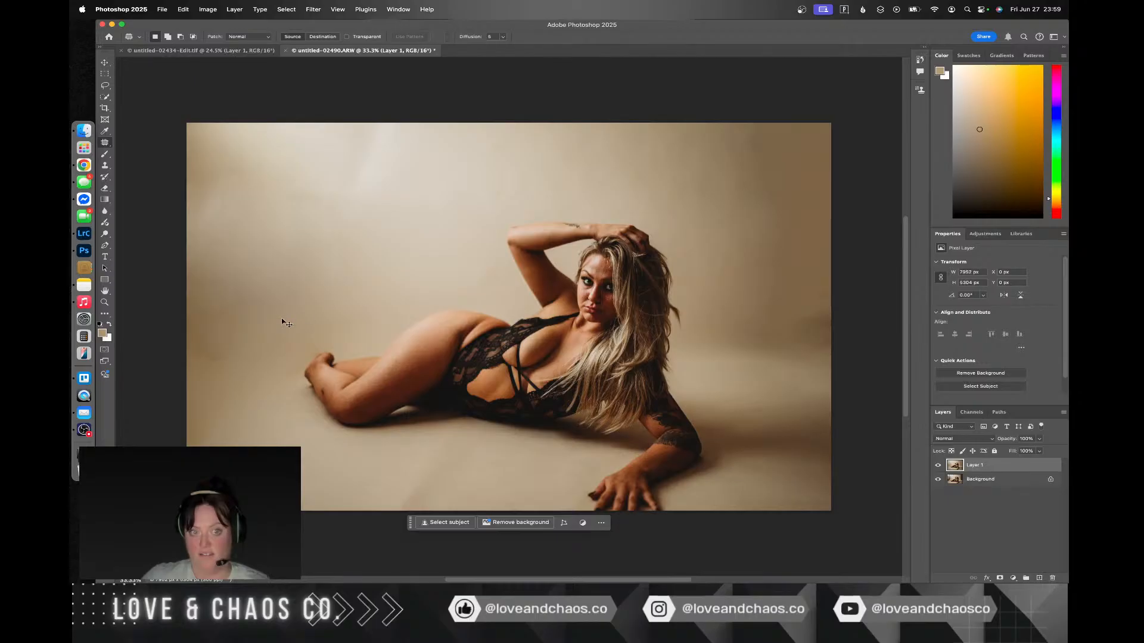
{"action": "key", "text": "super+z"}
{"action": "left_click", "coordinate": [361, 314]}
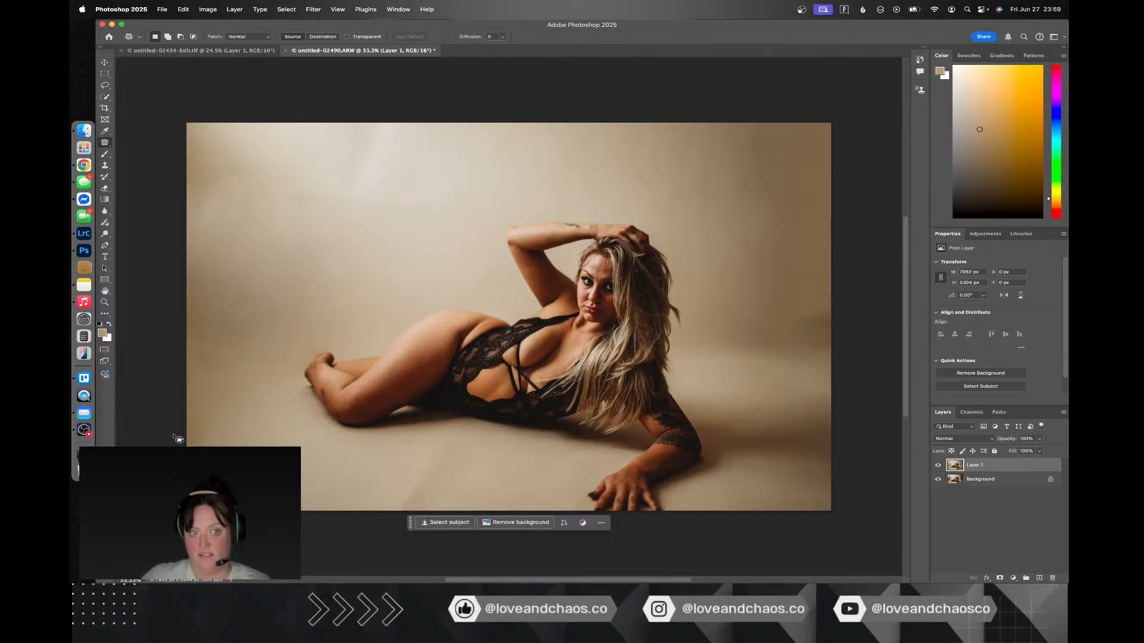
Step: Patch the floor near the photo's lower-left edge with nearby clean floor, and deselect
{"action": "mouse_move", "coordinate": [201, 414]}
{"action": "left_mouse_down"}
{"action": "mouse_move", "coordinate": [186, 451]}
{"action": "mouse_move", "coordinate": [202, 411]}
{"action": "mouse_move", "coordinate": [278, 437]}
{"action": "left_mouse_up"}
{"action": "key", "text": "super+d"}
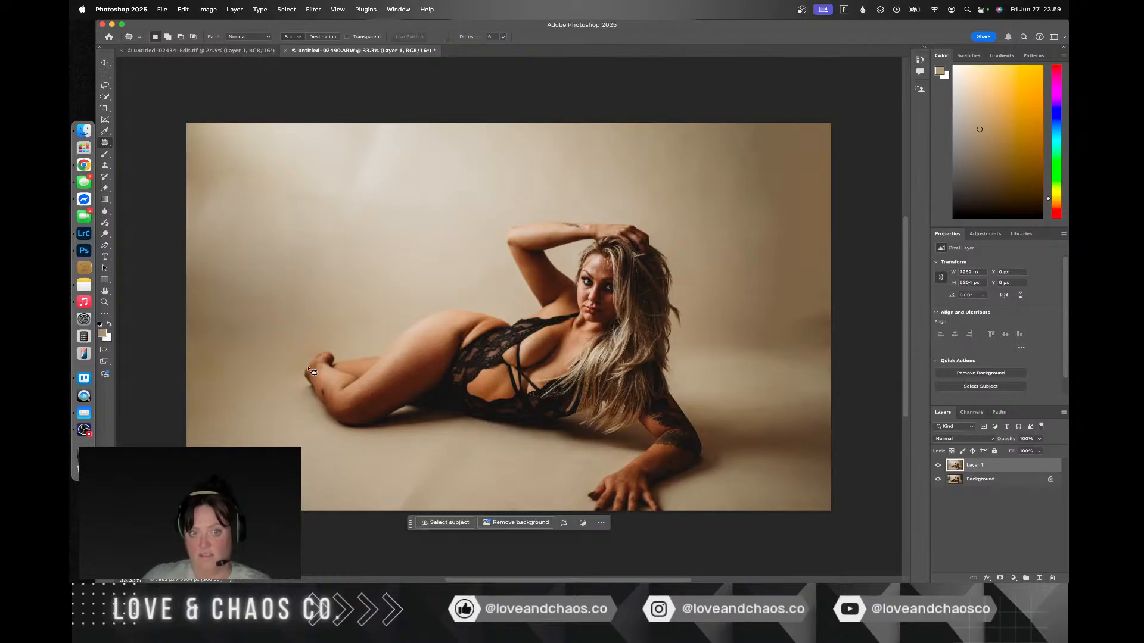
Step: Try to patch the small shaded spot directly beside the woman's toes with floor from below left
{"action": "mouse_move", "coordinate": [304, 352]}
{"action": "left_mouse_down"}
{"action": "mouse_move", "coordinate": [280, 360]}
{"action": "mouse_move", "coordinate": [278, 382]}
{"action": "mouse_move", "coordinate": [304, 373]}
{"action": "mouse_move", "coordinate": [321, 318]}
{"action": "mouse_move", "coordinate": [291, 356]}
{"action": "left_mouse_up"}
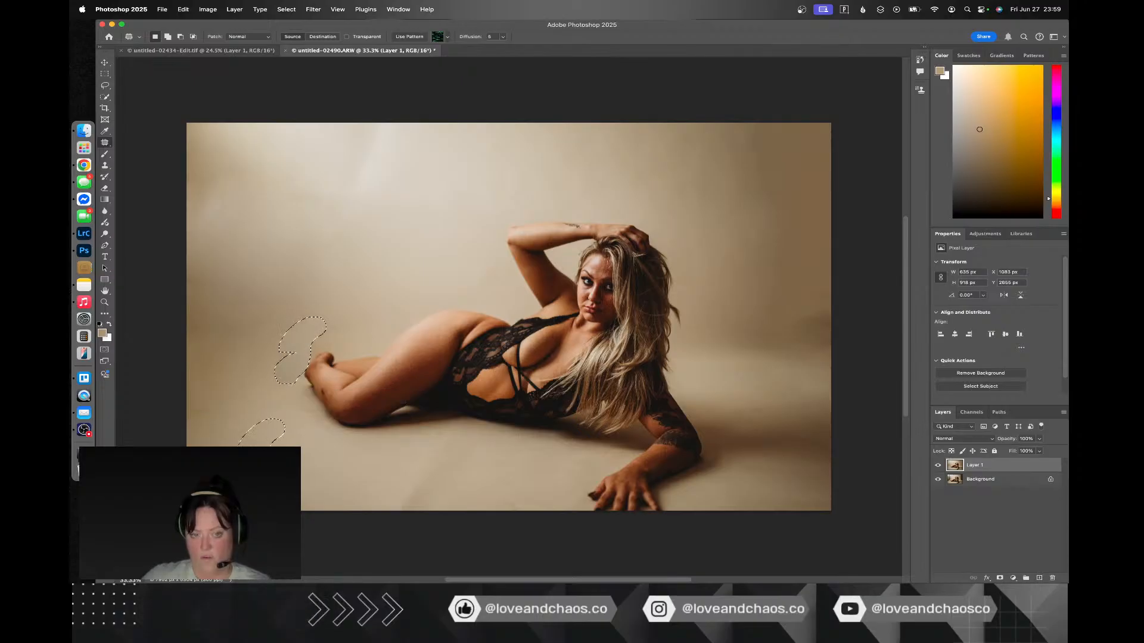
{"action": "key", "text": "super+d"}
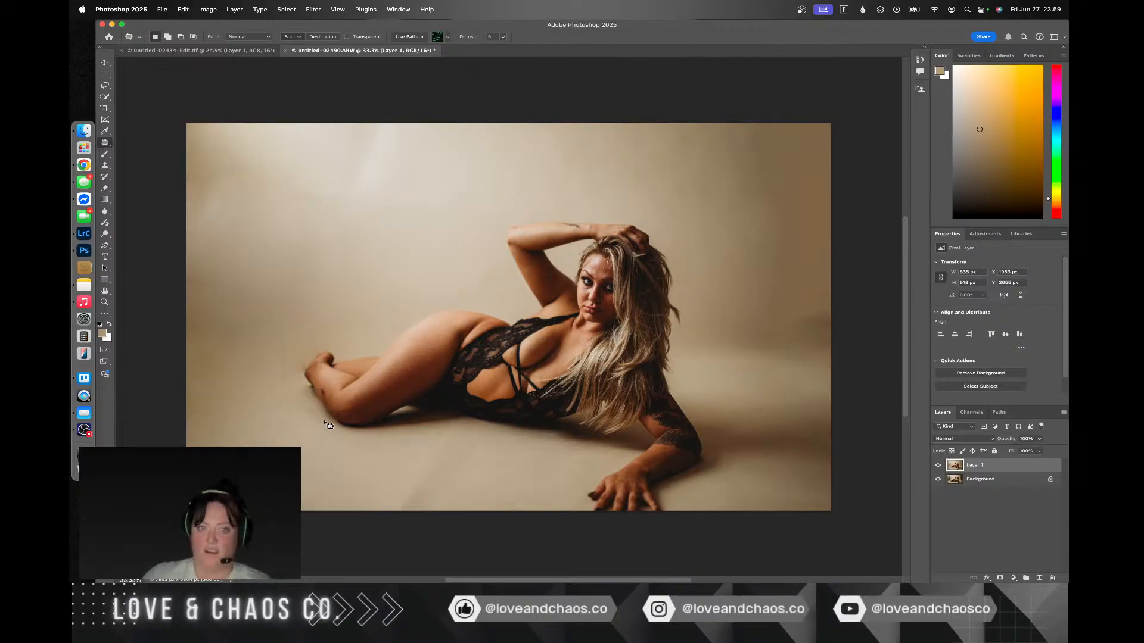
{"action": "key", "text": "super+z"}
{"action": "key", "text": "super+z"}
{"action": "key", "text": "super+z"}
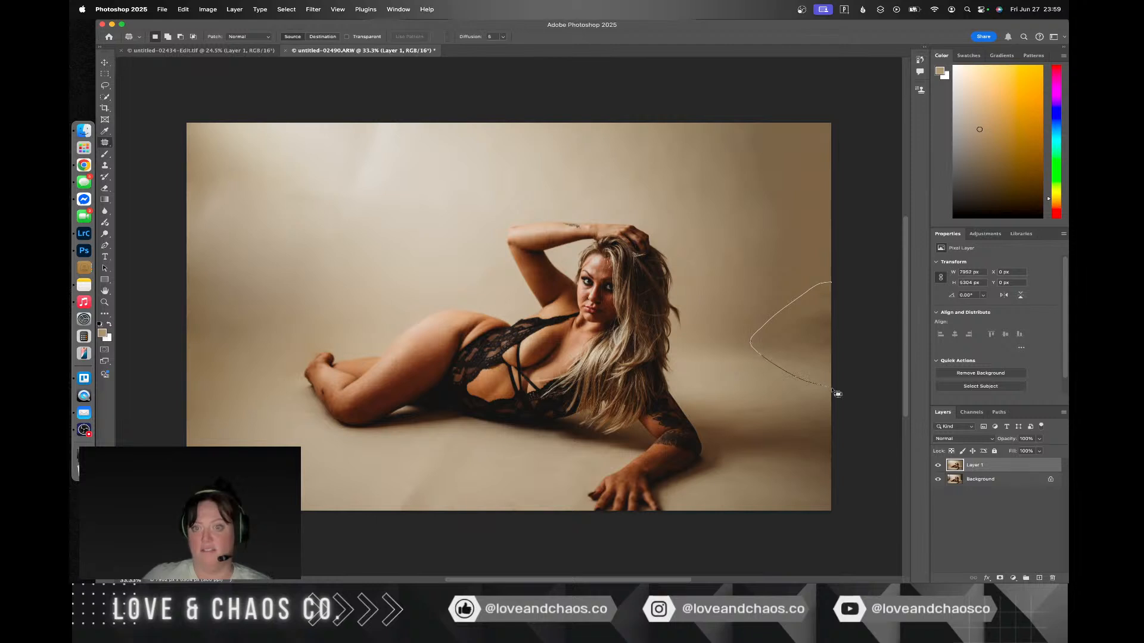
Step: Try to patch the dark patch where the backdrop meets the floor at the photo's right edge with lighter backdrop
{"action": "left_click_drag", "start_coordinate": [868, 285], "coordinate": [869, 285]}
{"action": "left_click_drag", "start_coordinate": [810, 316], "coordinate": [711, 178]}
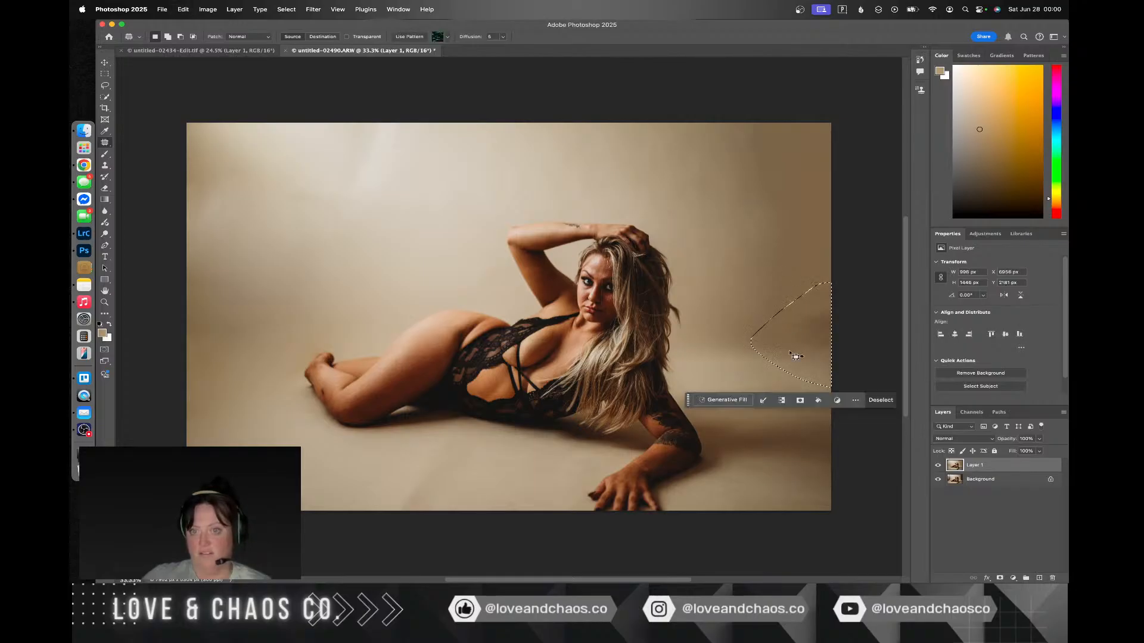
{"action": "left_click_drag", "start_coordinate": [798, 355], "coordinate": [471, 243]}
{"action": "left_click", "coordinate": [770, 227]}
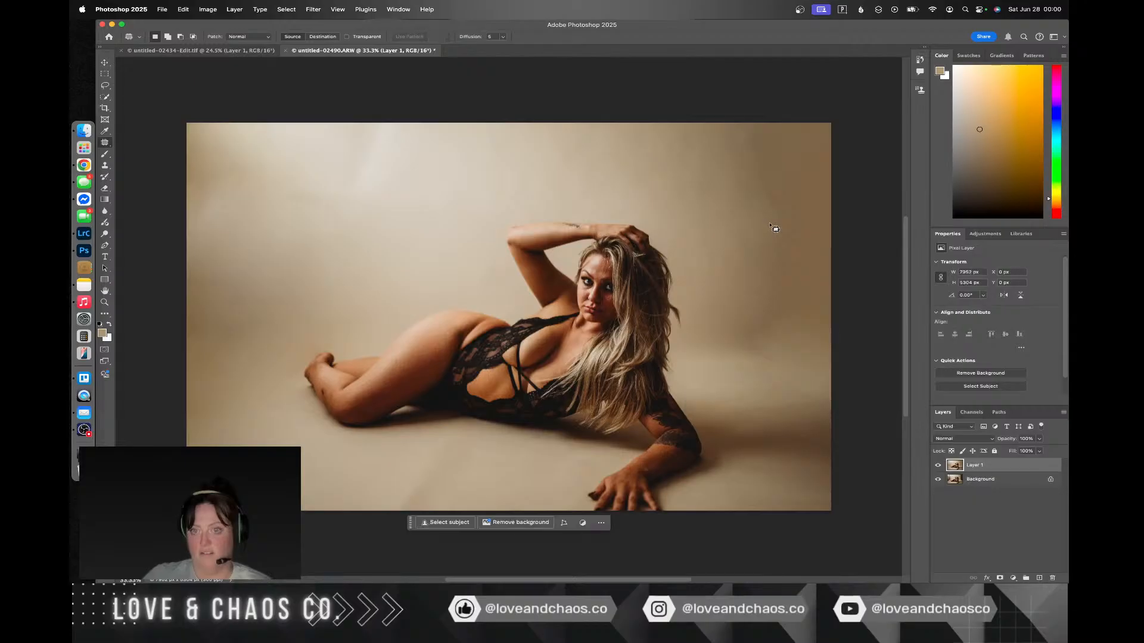
{"action": "key", "text": "super+z"}
{"action": "key", "text": "super+z"}
{"action": "left_click", "coordinate": [765, 476]}
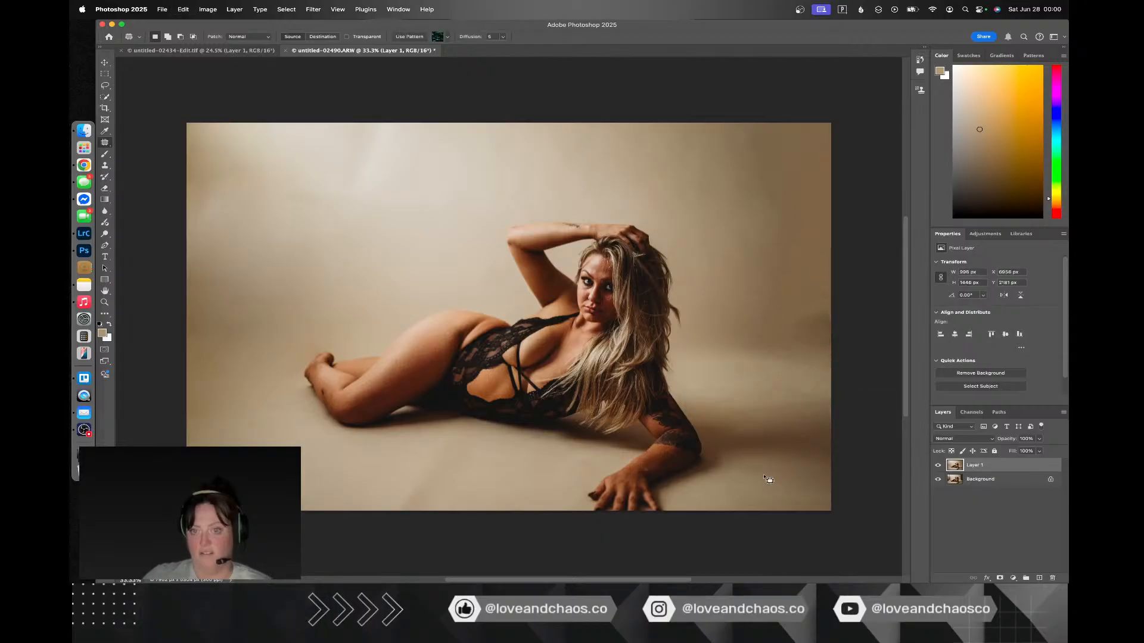
Step: Save the retouched photo, and switch to Lightroom Classic to select untitled-02516.ARW
{"action": "key", "text": "super+s"}
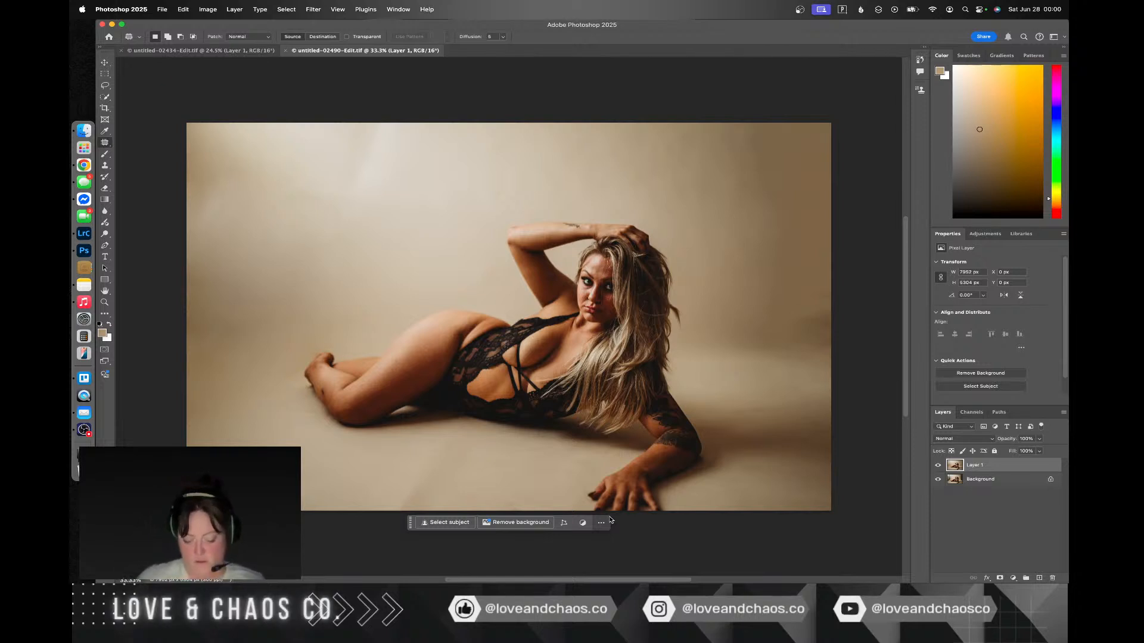
{"action": "key", "text": "ctrl+Right"}
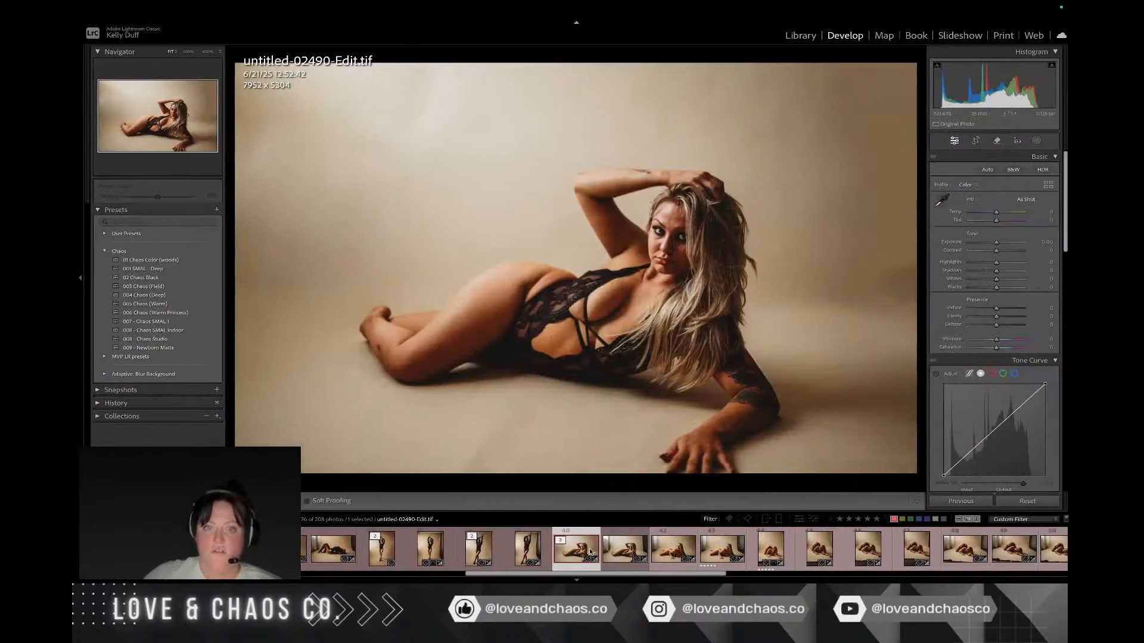
{"action": "left_click", "coordinate": [666, 549]}
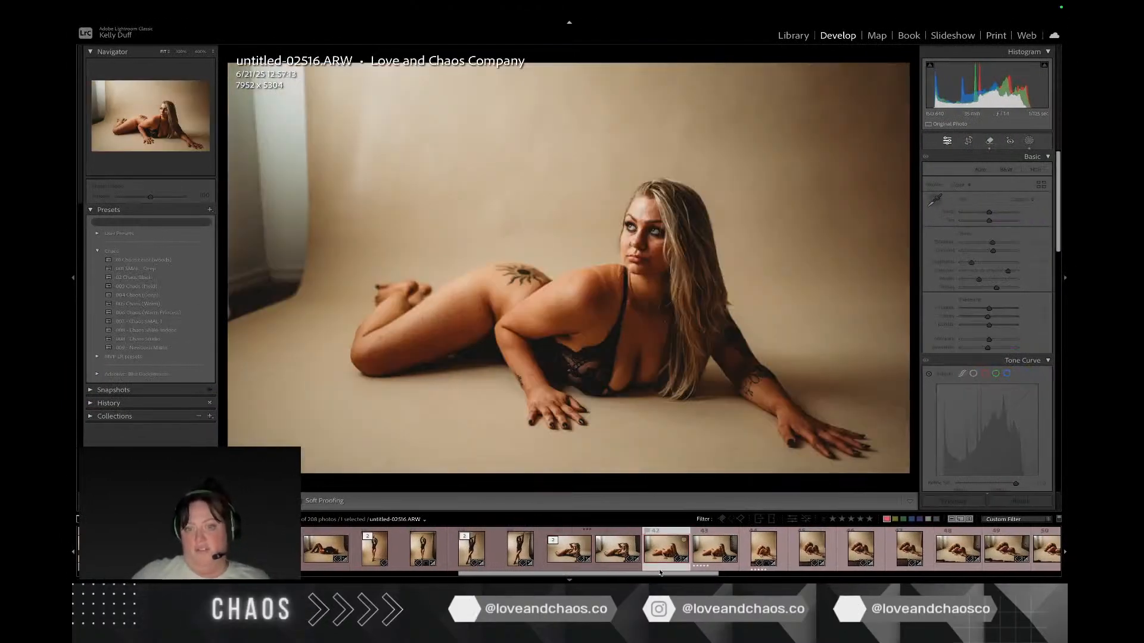
Step: Open untitled-02516.ARW in Photoshop 2025 for editing and duplicate the Background layer
{"action": "right_click", "coordinate": [579, 381]}
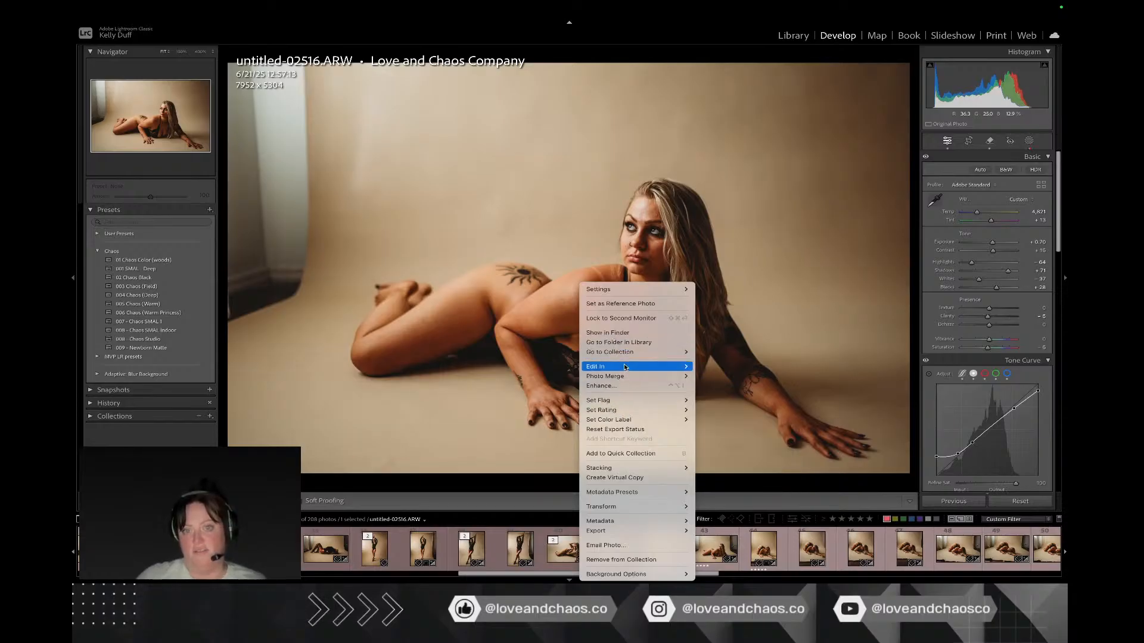
{"action": "mouse_move", "coordinate": [667, 366]}
{"action": "left_click", "coordinate": [719, 366]}
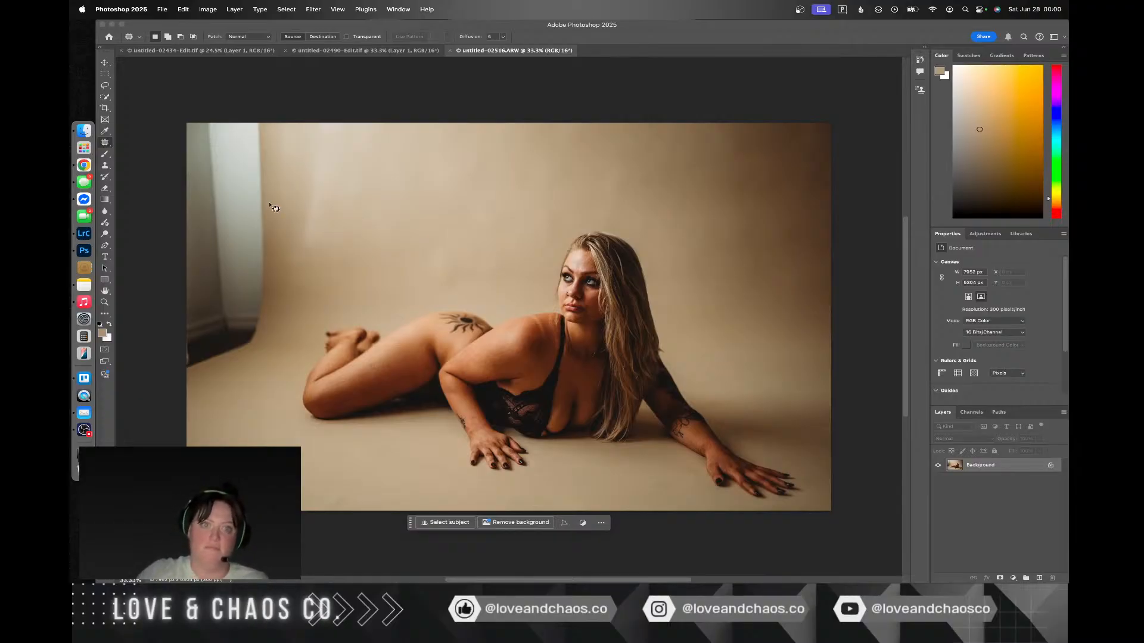
{"action": "key", "text": "super+j"}
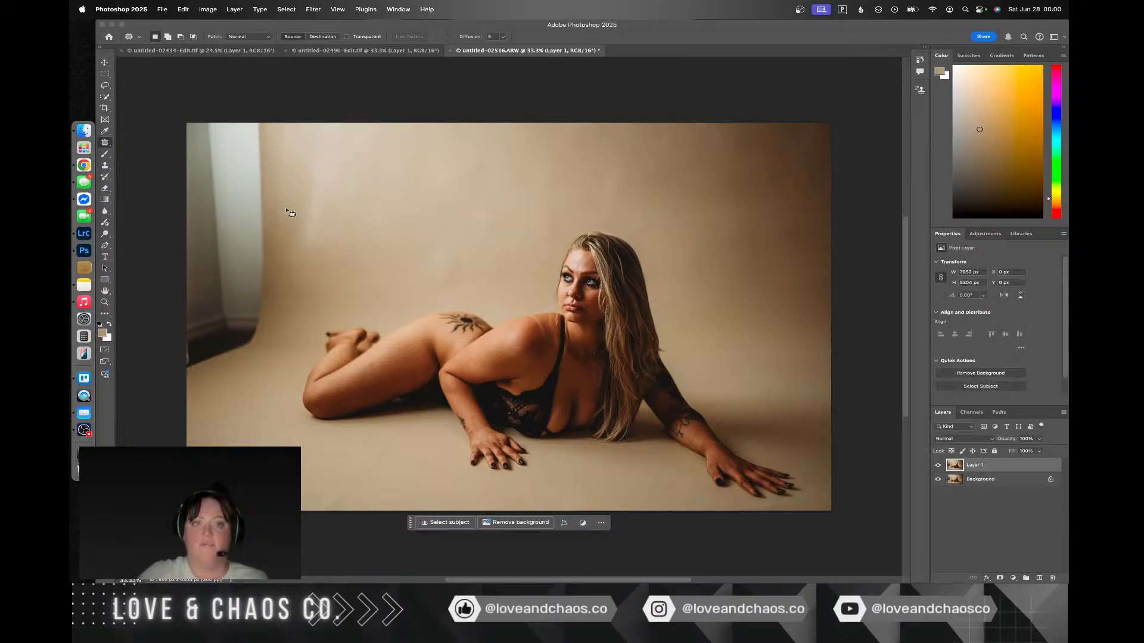
Step: Patch the curtain and dark floor area beyond the backdrop's left edge with clean backdrop from the photo's far right, and deselect
{"action": "left_click_drag", "start_coordinate": [283, 210], "coordinate": [285, 145]}
{"action": "mouse_move", "coordinate": [195, 103]}
{"action": "left_mouse_down"}
{"action": "mouse_move", "coordinate": [84, 97]}
{"action": "mouse_move", "coordinate": [95, 229]}
{"action": "mouse_move", "coordinate": [137, 393]}
{"action": "left_mouse_up"}
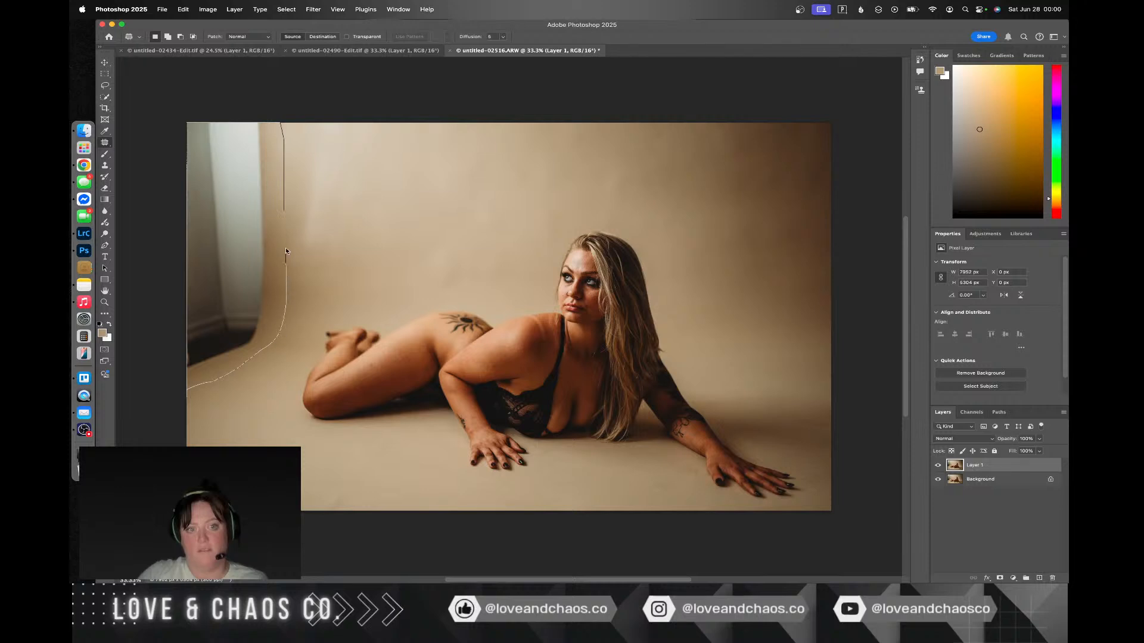
{"action": "mouse_move", "coordinate": [292, 196]}
{"action": "left_mouse_down"}
{"action": "mouse_move", "coordinate": [276, 224]}
{"action": "mouse_move", "coordinate": [401, 190]}
{"action": "mouse_move", "coordinate": [302, 271]}
{"action": "left_mouse_up"}
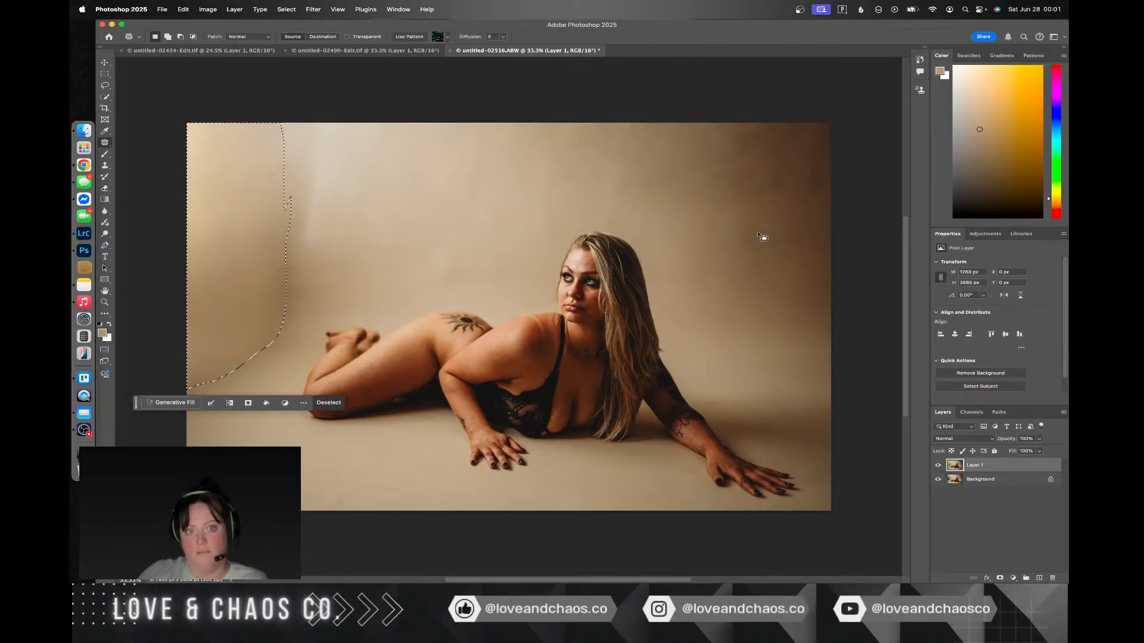
{"action": "key", "text": "super+d"}
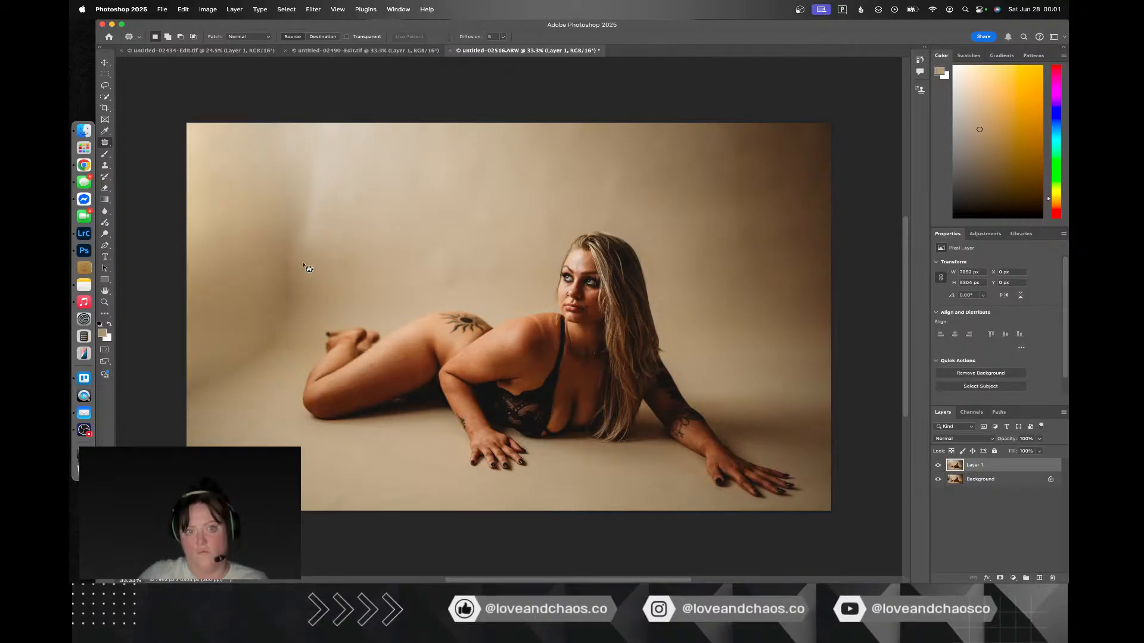
Step: Patch the vertical seam left of the woman's feet with backdrop from the right, and patch the floor transition at the photo's left edge
{"action": "mouse_move", "coordinate": [298, 158]}
{"action": "left_mouse_down"}
{"action": "mouse_move", "coordinate": [242, 268]}
{"action": "mouse_move", "coordinate": [257, 373]}
{"action": "mouse_move", "coordinate": [306, 256]}
{"action": "mouse_move", "coordinate": [793, 280]}
{"action": "mouse_move", "coordinate": [768, 288]}
{"action": "left_mouse_up"}
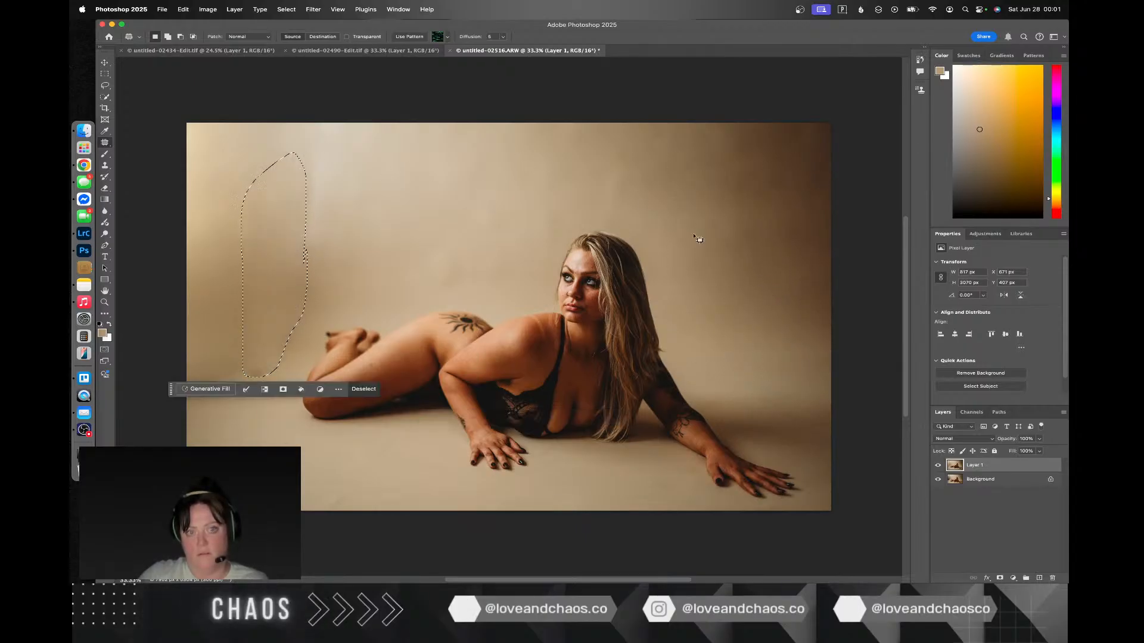
{"action": "key", "text": "cmd+d"}
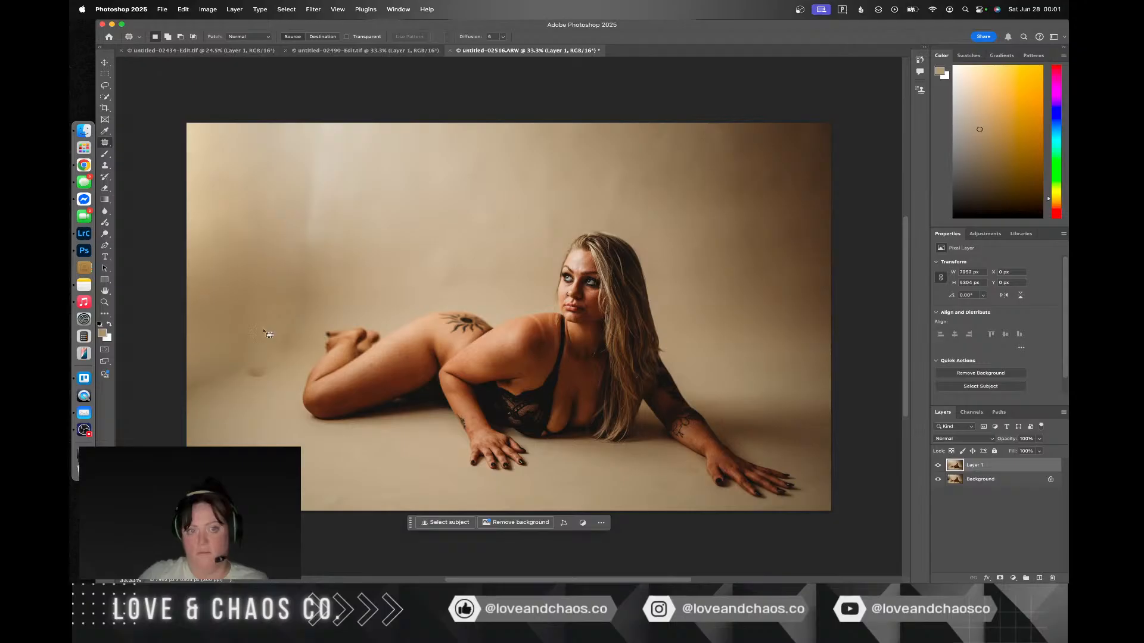
{"action": "left_click_drag", "start_coordinate": [248, 334], "coordinate": [169, 380]}
{"action": "mouse_move", "coordinate": [296, 374]}
{"action": "left_mouse_down"}
{"action": "mouse_move", "coordinate": [295, 354]}
{"action": "mouse_move", "coordinate": [250, 328]}
{"action": "mouse_move", "coordinate": [280, 324]}
{"action": "mouse_move", "coordinate": [503, 198]}
{"action": "left_mouse_up"}
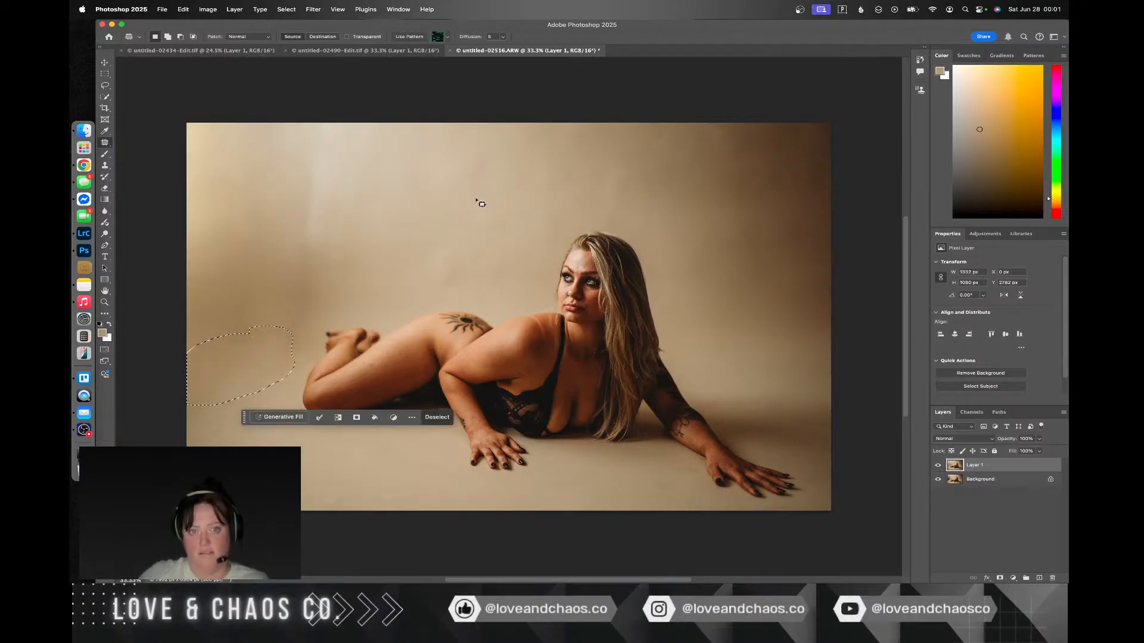
{"action": "key", "text": "super+d"}
Step: Patch the streak running down the backdrop above the woman's feet, and patch the leftover floor blemish below it with clean floor
{"action": "mouse_move", "coordinate": [310, 277]}
{"action": "left_mouse_down"}
{"action": "mouse_move", "coordinate": [266, 313]}
{"action": "mouse_move", "coordinate": [259, 358]}
{"action": "mouse_move", "coordinate": [280, 372]}
{"action": "mouse_move", "coordinate": [340, 247]}
{"action": "mouse_move", "coordinate": [332, 127]}
{"action": "mouse_move", "coordinate": [288, 177]}
{"action": "left_mouse_up"}
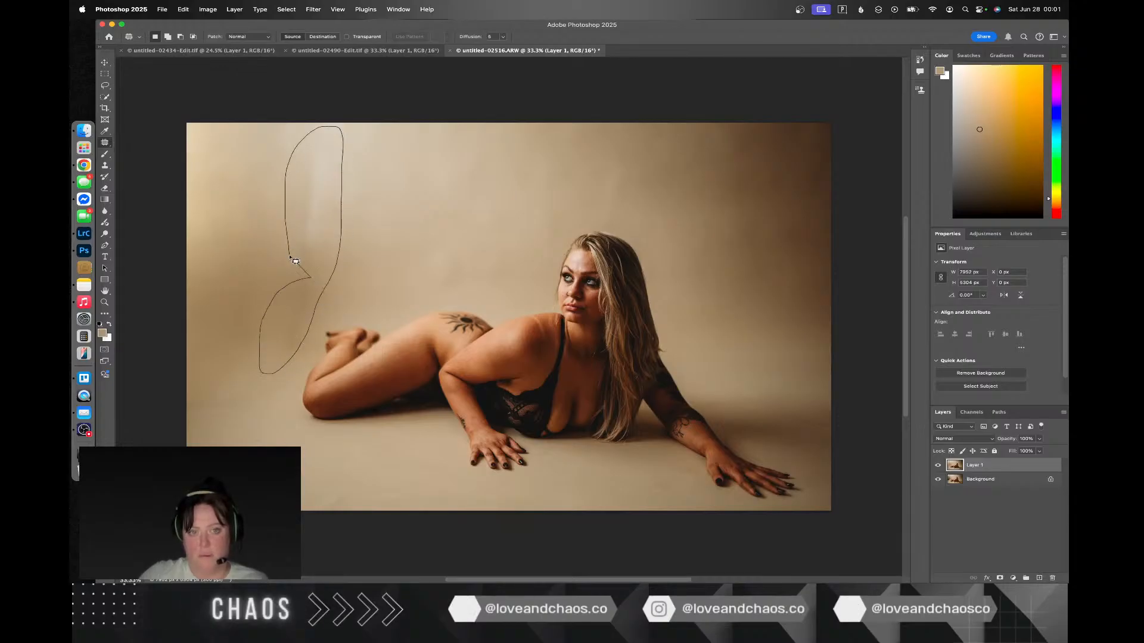
{"action": "left_click_drag", "start_coordinate": [306, 252], "coordinate": [247, 251]}
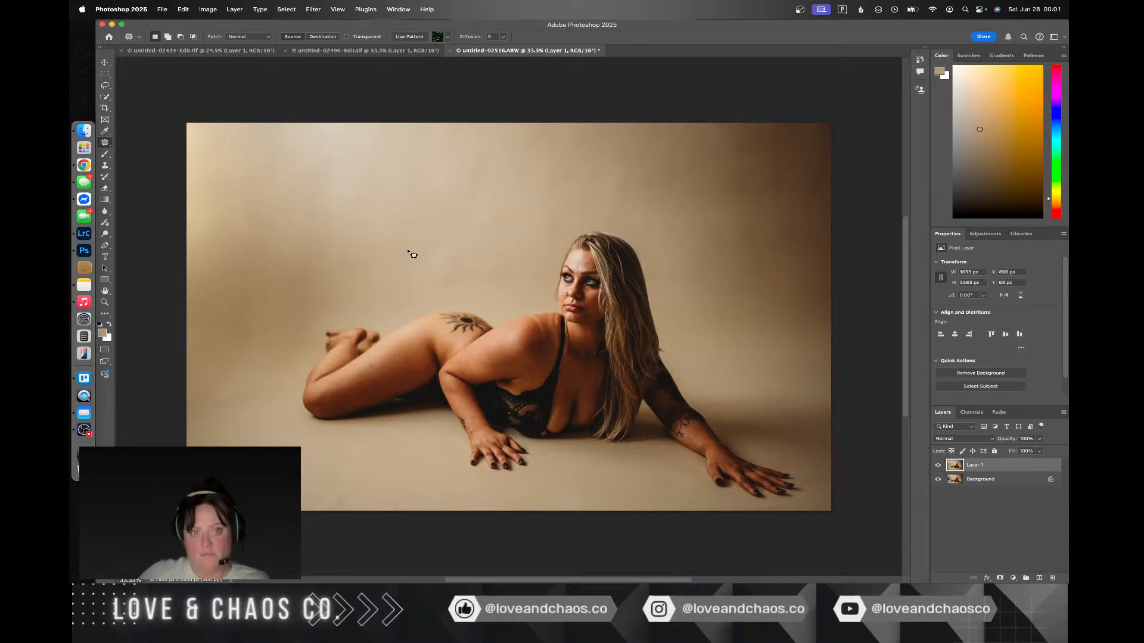
{"action": "key", "text": "cmd+d"}
{"action": "mouse_move", "coordinate": [262, 377]}
{"action": "left_mouse_down"}
{"action": "mouse_move", "coordinate": [242, 377]}
{"action": "mouse_move", "coordinate": [230, 417]}
{"action": "mouse_move", "coordinate": [263, 391]}
{"action": "mouse_move", "coordinate": [225, 321]}
{"action": "mouse_move", "coordinate": [226, 452]}
{"action": "left_mouse_up"}
{"action": "key", "text": "super+d"}
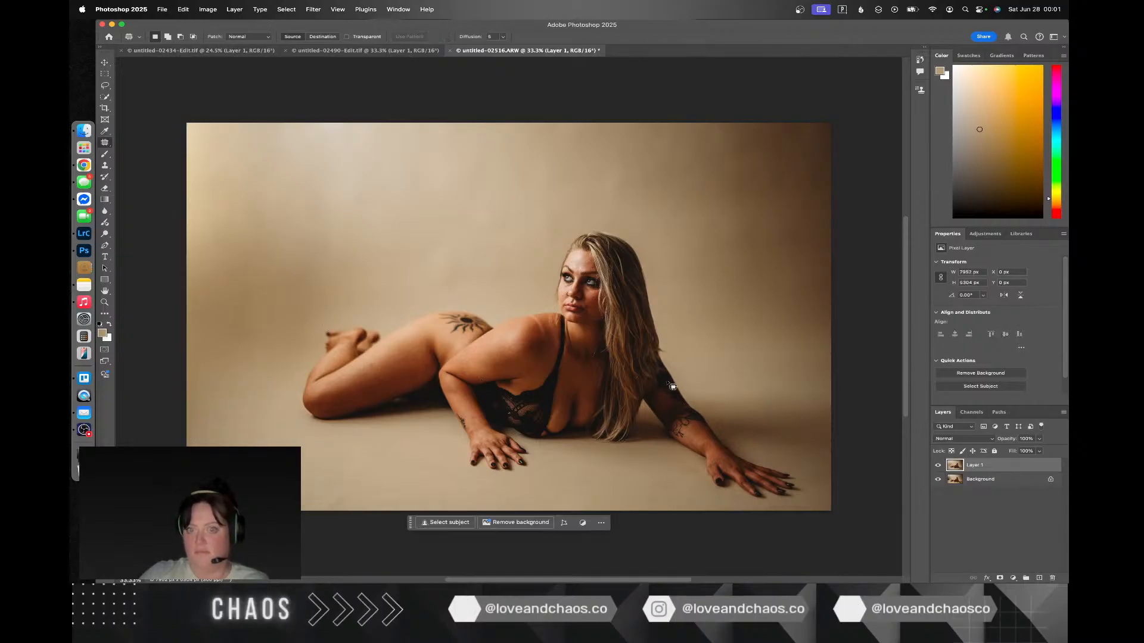
Step: Patch the dark shadow band on the floor behind the outstretched arm and at the right edge with floor from the photo's left side
{"action": "left_click_drag", "start_coordinate": [780, 376], "coordinate": [699, 381]}
{"action": "left_click_drag", "start_coordinate": [790, 410], "coordinate": [272, 377]}
{"action": "left_click", "coordinate": [749, 303]}
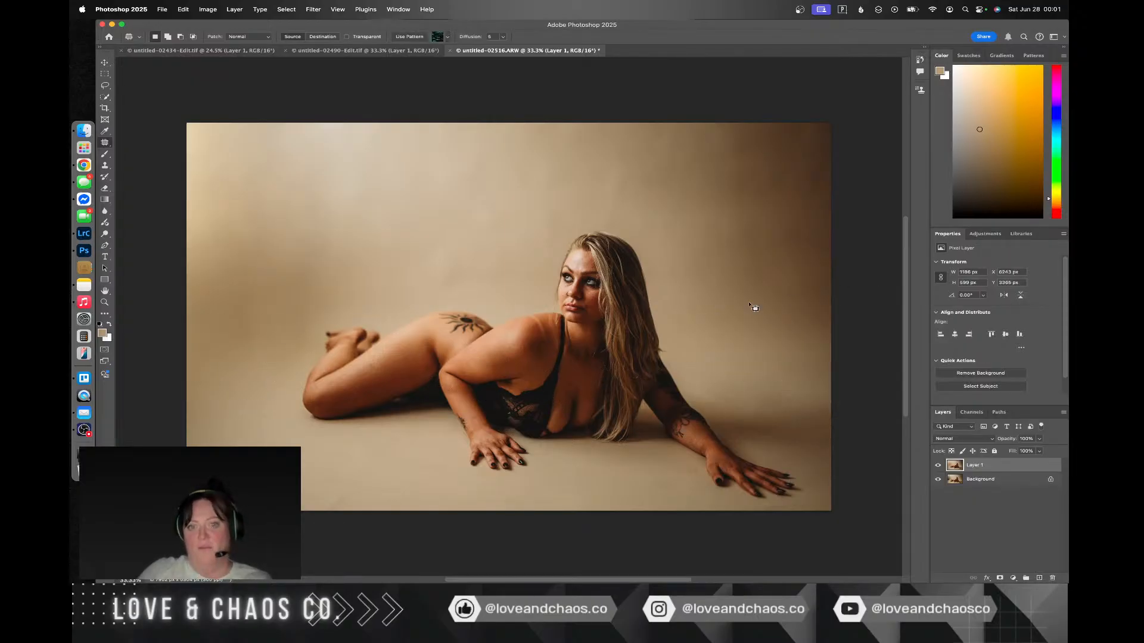
{"action": "left_click_drag", "start_coordinate": [815, 385], "coordinate": [772, 386]}
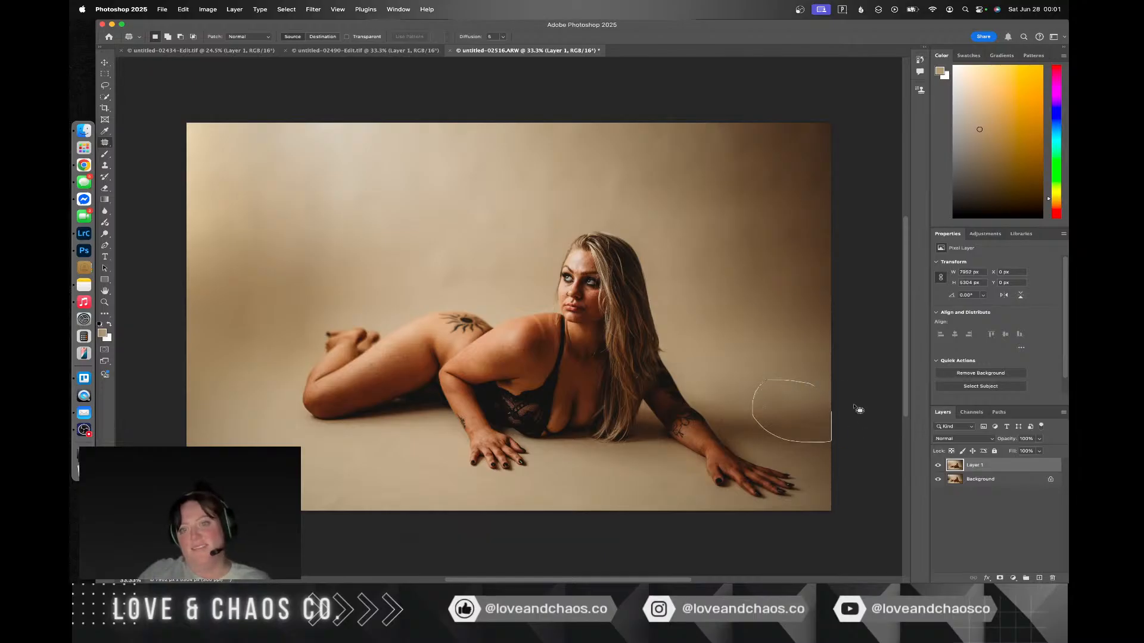
{"action": "mouse_move", "coordinate": [859, 410]}
{"action": "left_mouse_down"}
{"action": "mouse_move", "coordinate": [849, 394]}
{"action": "mouse_move", "coordinate": [252, 424]}
{"action": "left_mouse_up"}
{"action": "left_click", "coordinate": [728, 375]}
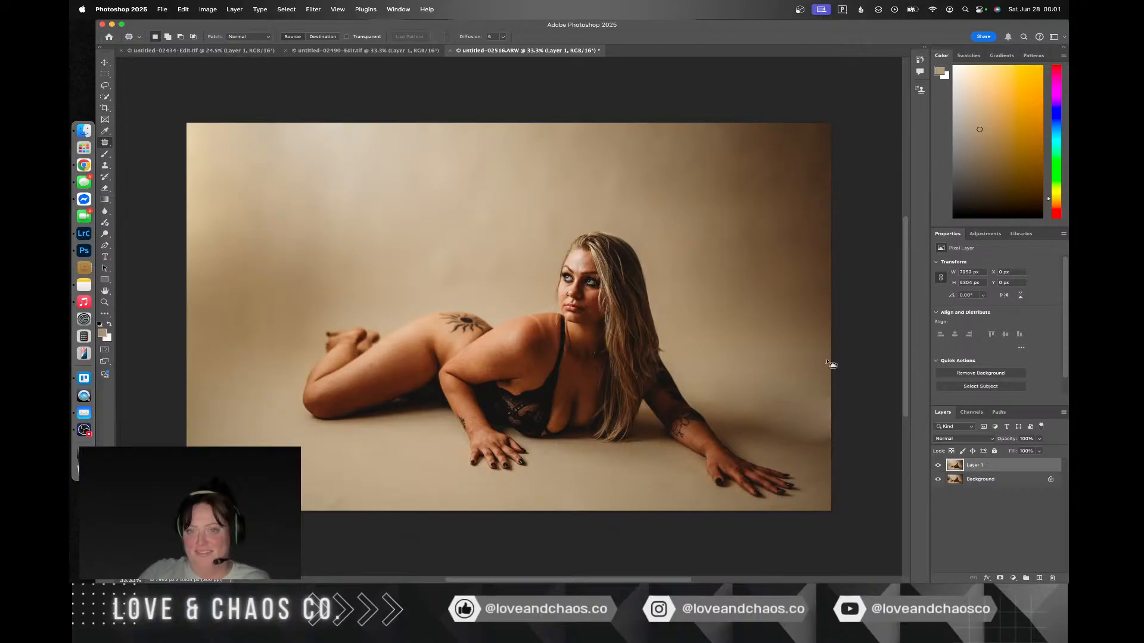
Step: Blend the backdrop-to-floor transition beside the outstretched arm with lighter floor from the lower left, including the hard light edge at the photo's right
{"action": "mouse_move", "coordinate": [769, 362]}
{"action": "left_mouse_down"}
{"action": "mouse_move", "coordinate": [799, 388]}
{"action": "mouse_move", "coordinate": [295, 468]}
{"action": "mouse_move", "coordinate": [244, 470]}
{"action": "mouse_move", "coordinate": [207, 439]}
{"action": "mouse_move", "coordinate": [215, 408]}
{"action": "left_mouse_up"}
{"action": "key", "text": "super+d"}
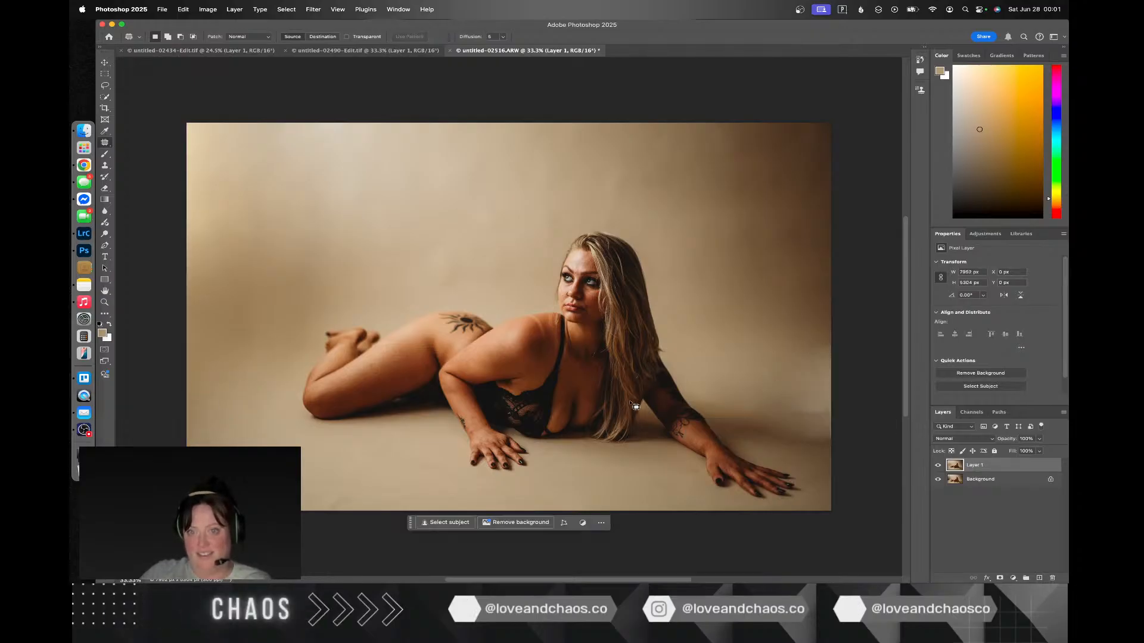
{"action": "left_click_drag", "start_coordinate": [839, 385], "coordinate": [766, 387]}
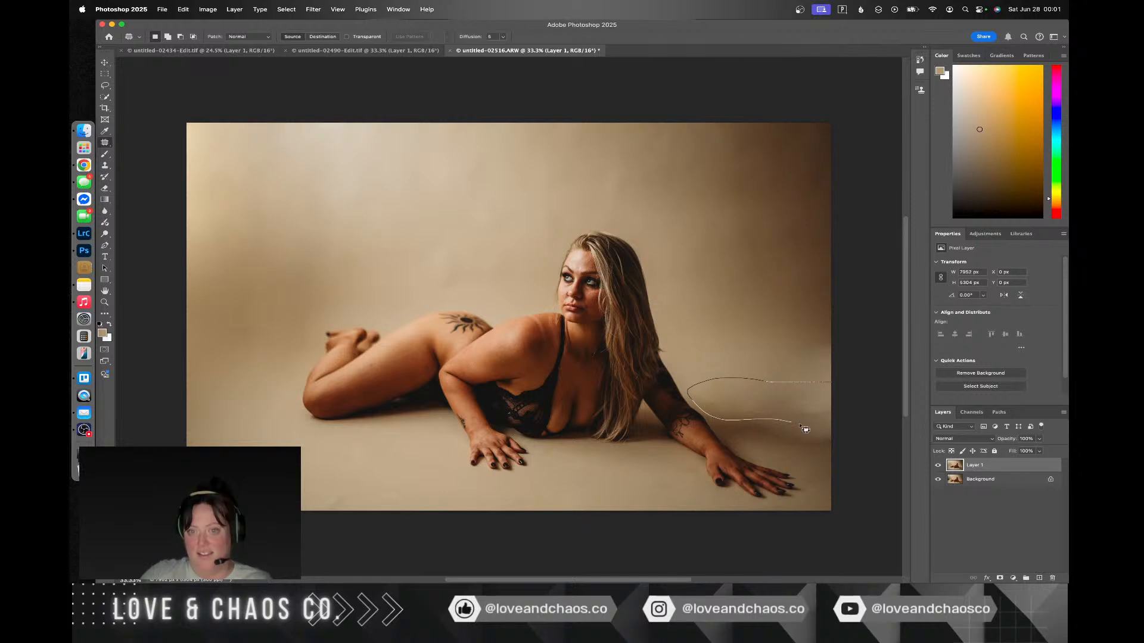
{"action": "mouse_move", "coordinate": [842, 405]}
{"action": "left_mouse_down"}
{"action": "mouse_move", "coordinate": [742, 443]}
{"action": "mouse_move", "coordinate": [439, 471]}
{"action": "mouse_move", "coordinate": [348, 447]}
{"action": "left_mouse_up"}
{"action": "key", "text": "ctrl+d"}
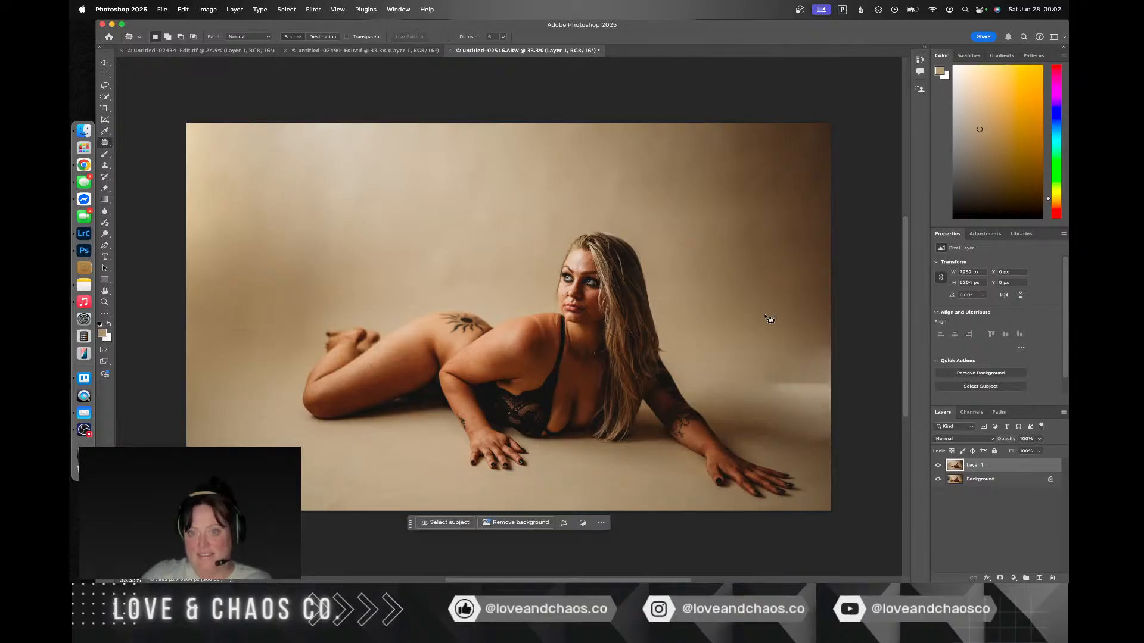
{"action": "mouse_move", "coordinate": [831, 385]}
{"action": "left_mouse_down"}
{"action": "mouse_move", "coordinate": [831, 412]}
{"action": "mouse_move", "coordinate": [410, 468]}
{"action": "mouse_move", "coordinate": [371, 459]}
{"action": "left_mouse_up"}
{"action": "key", "text": "ctrl+d"}
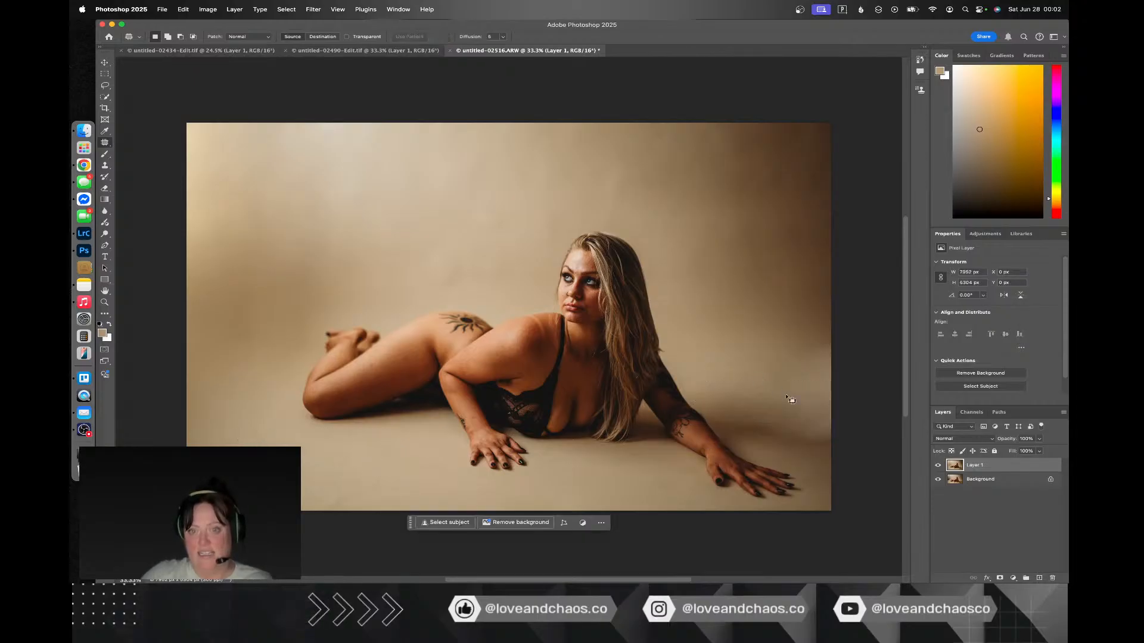
Step: Patch two overlapping areas just above the floor transition at the photo's right edge with foreground floor below the woman's legs, and deselect
{"action": "left_click_drag", "start_coordinate": [830, 376], "coordinate": [786, 369]}
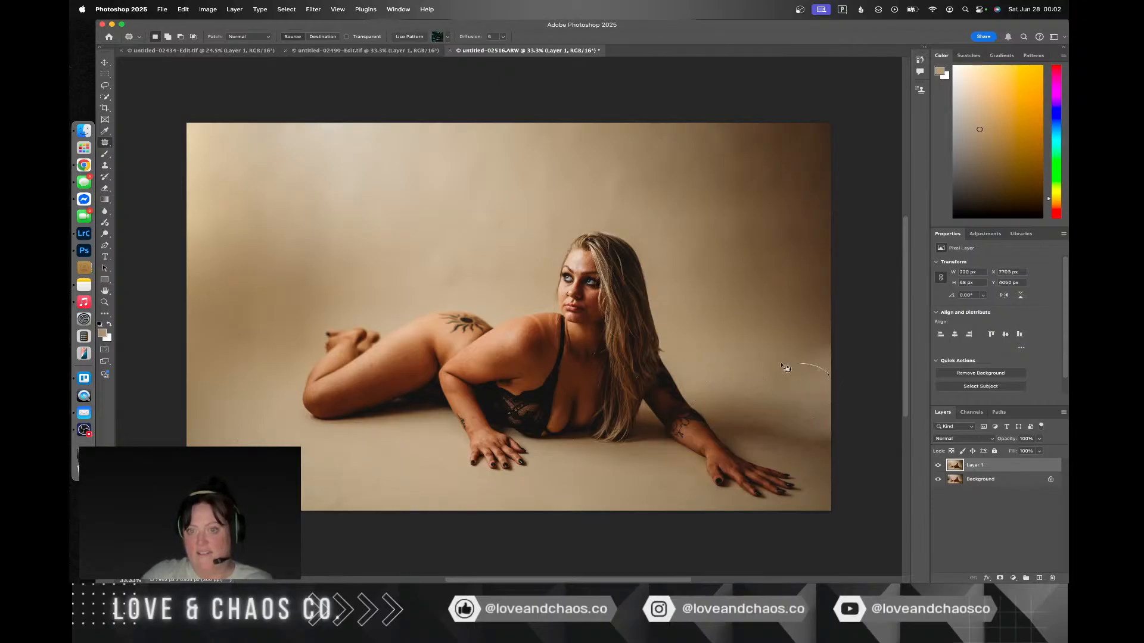
{"action": "left_click_drag", "start_coordinate": [837, 407], "coordinate": [834, 405]}
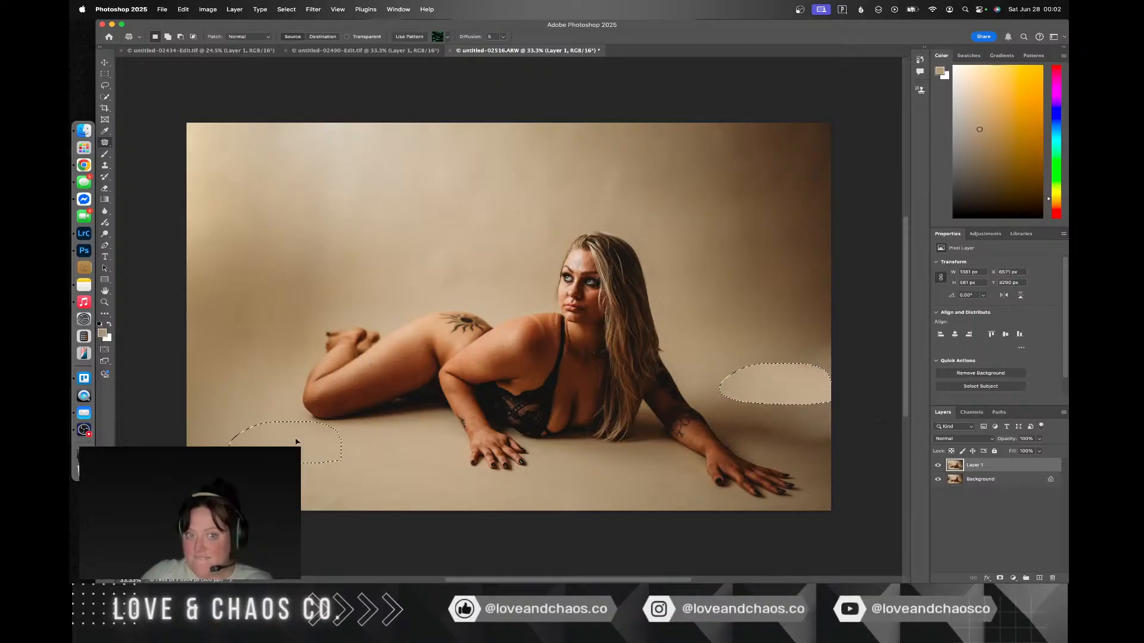
{"action": "key", "text": "ctrl+d"}
{"action": "mouse_move", "coordinate": [840, 351]}
{"action": "left_mouse_down"}
{"action": "mouse_move", "coordinate": [801, 398]}
{"action": "mouse_move", "coordinate": [834, 339]}
{"action": "mouse_move", "coordinate": [838, 348]}
{"action": "mouse_move", "coordinate": [237, 439]}
{"action": "mouse_move", "coordinate": [286, 443]}
{"action": "left_mouse_up"}
{"action": "key", "text": "cmd+d"}
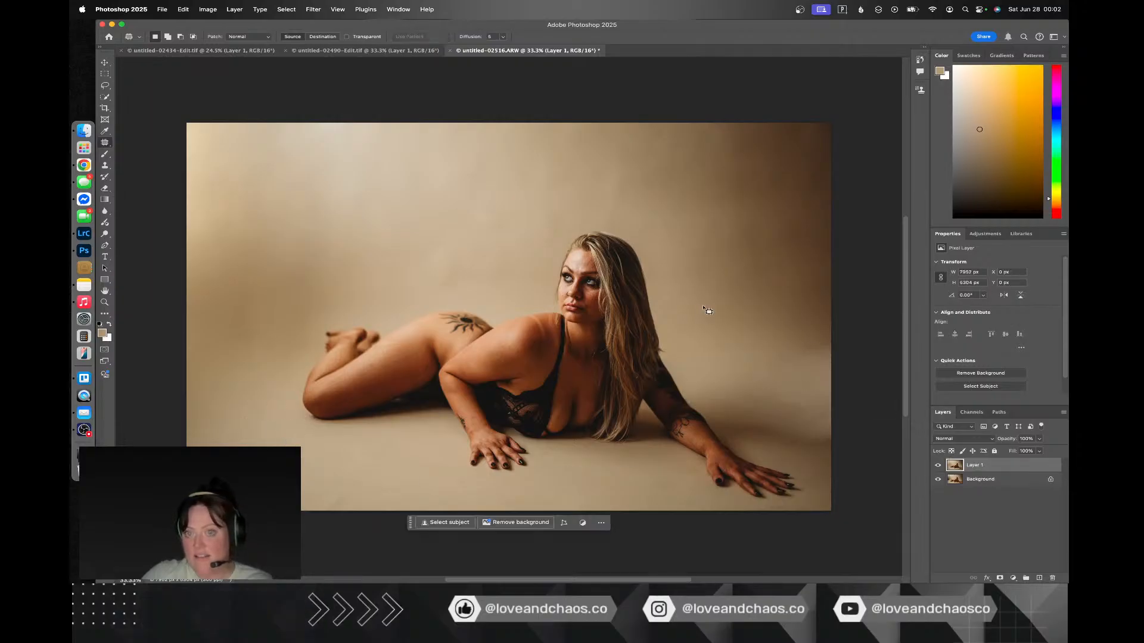
Step: Try to patch the lower backdrop at the photo's right edge with backdrop from left of the woman's feet, and undo that patch
{"action": "mouse_move", "coordinate": [840, 331]}
{"action": "left_mouse_down"}
{"action": "mouse_move", "coordinate": [798, 378]}
{"action": "mouse_move", "coordinate": [850, 345]}
{"action": "mouse_move", "coordinate": [440, 389]}
{"action": "mouse_move", "coordinate": [262, 374]}
{"action": "left_mouse_up"}
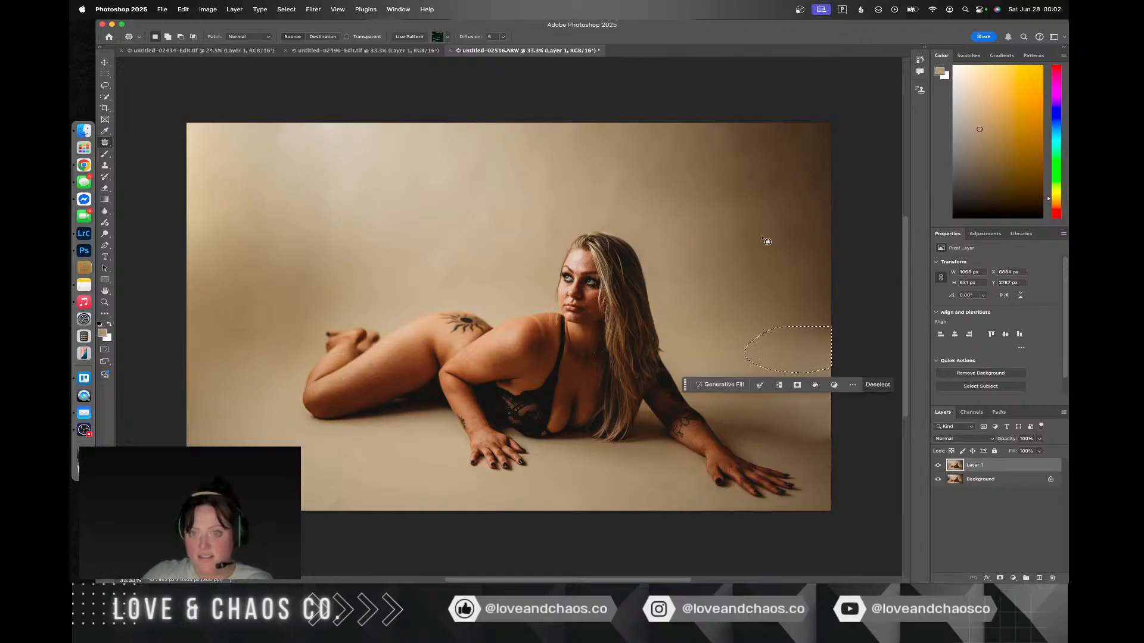
{"action": "key", "text": "cmd+d"}
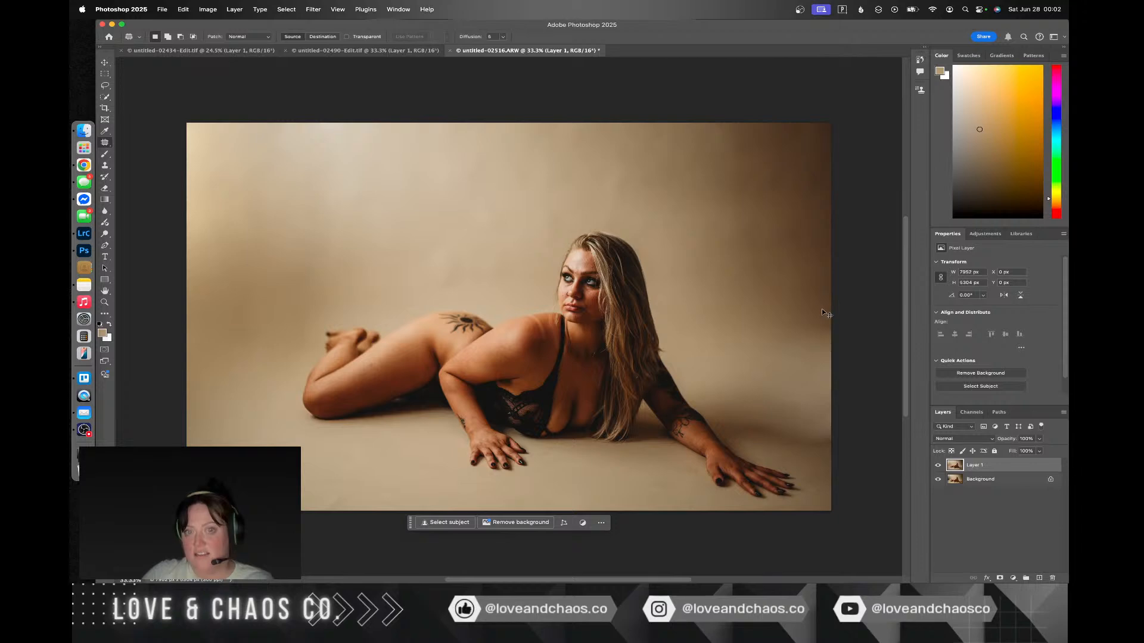
{"action": "key", "text": "super+z"}
{"action": "key", "text": "super+z"}
{"action": "key", "text": "super+z"}
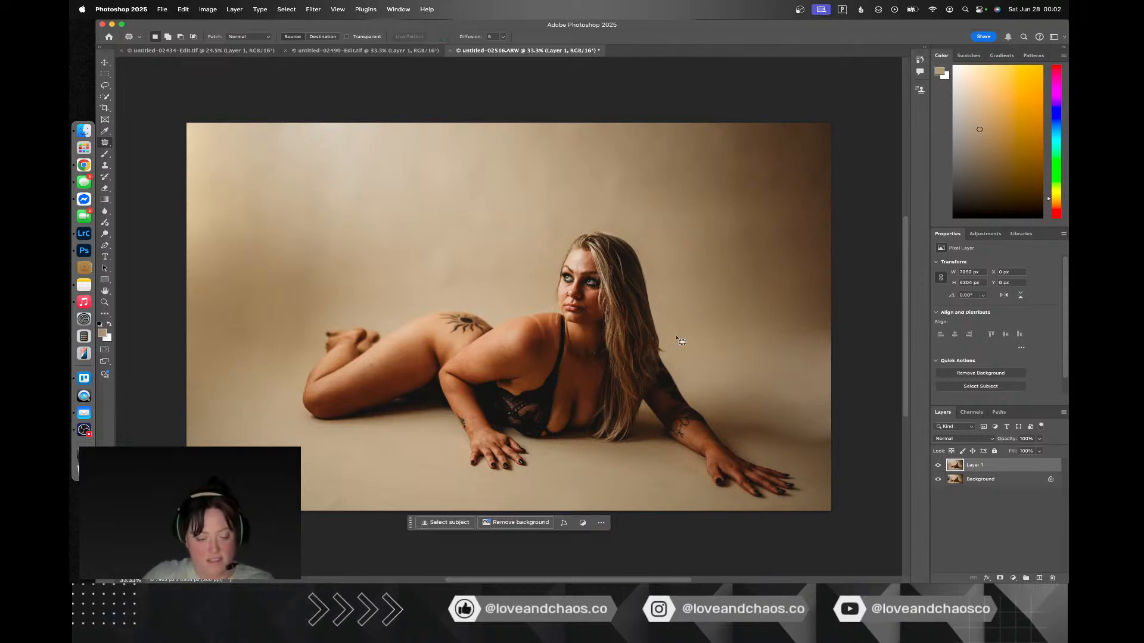
Step: Save the retouched photo, check it in Lightroom Classic, and switch back to Photoshop
{"action": "key", "text": "super+s"}
{"action": "key", "text": "ctrl+Right"}
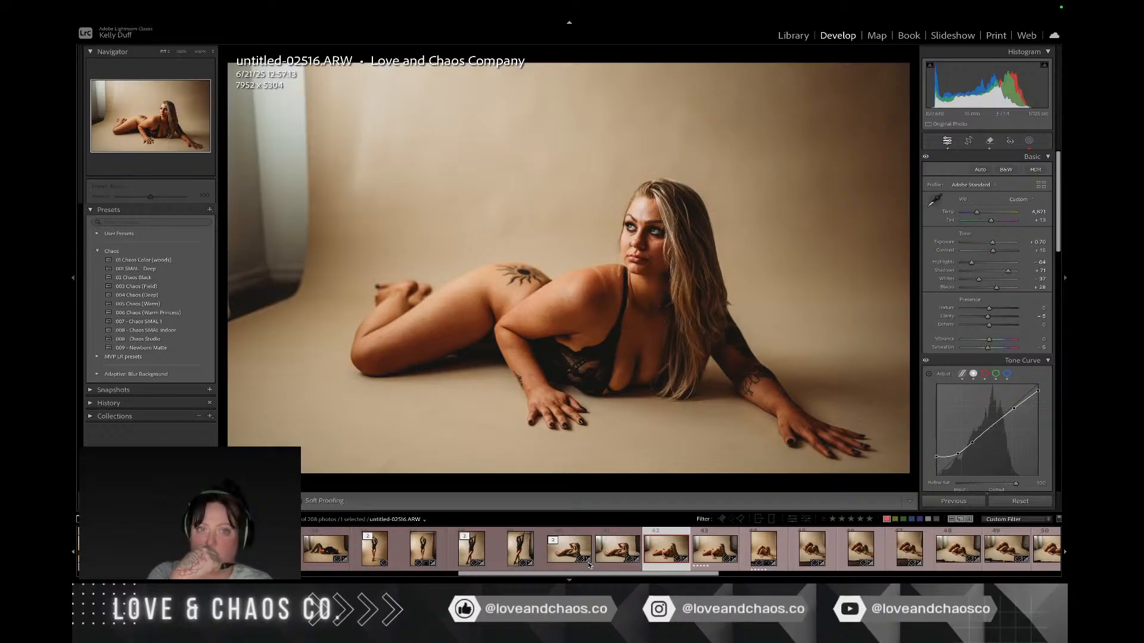
{"action": "key", "text": "ctrl+Left"}
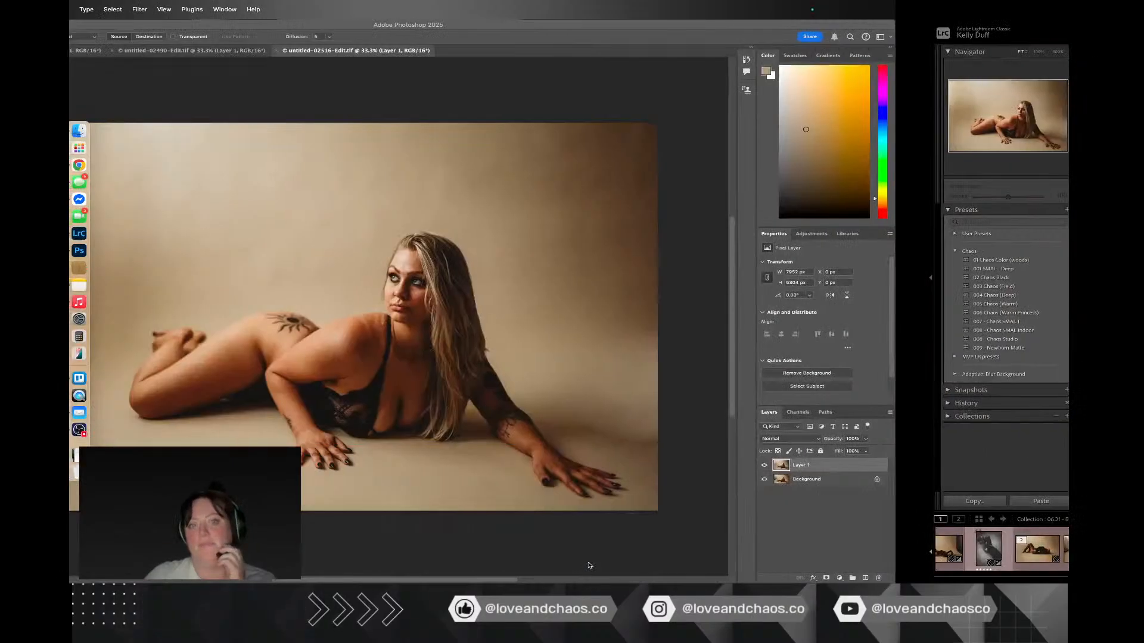
Step: Try to patch the light strap mark across the woman's shoulder with adjacent skin, and undo that patch
{"action": "scroll", "coordinate": [564, 374], "scroll_direction": "up", "scroll_amount": 3}
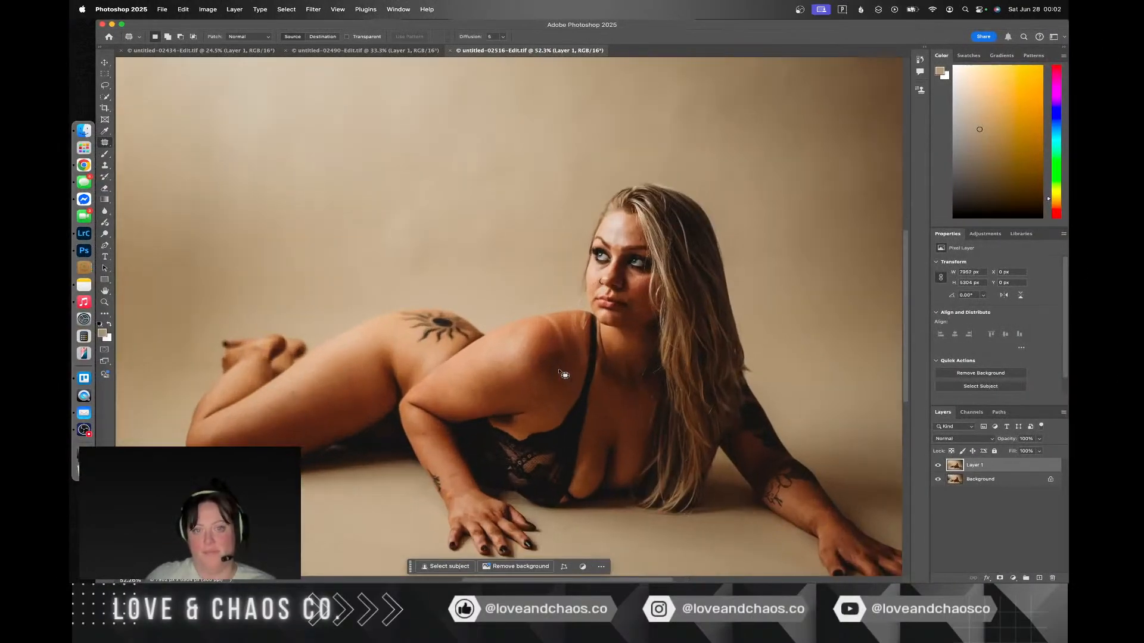
{"action": "scroll", "coordinate": [564, 374], "scroll_direction": "up", "scroll_amount": 3}
{"action": "mouse_move", "coordinate": [608, 336]}
{"action": "left_mouse_down"}
{"action": "mouse_move", "coordinate": [598, 322]}
{"action": "mouse_move", "coordinate": [562, 325]}
{"action": "left_mouse_up"}
{"action": "mouse_move", "coordinate": [588, 374]}
{"action": "left_mouse_down"}
{"action": "mouse_move", "coordinate": [599, 410]}
{"action": "mouse_move", "coordinate": [623, 400]}
{"action": "left_mouse_up"}
{"action": "mouse_move", "coordinate": [608, 337]}
{"action": "left_mouse_down"}
{"action": "mouse_move", "coordinate": [614, 350]}
{"action": "mouse_move", "coordinate": [625, 345]}
{"action": "left_mouse_up"}
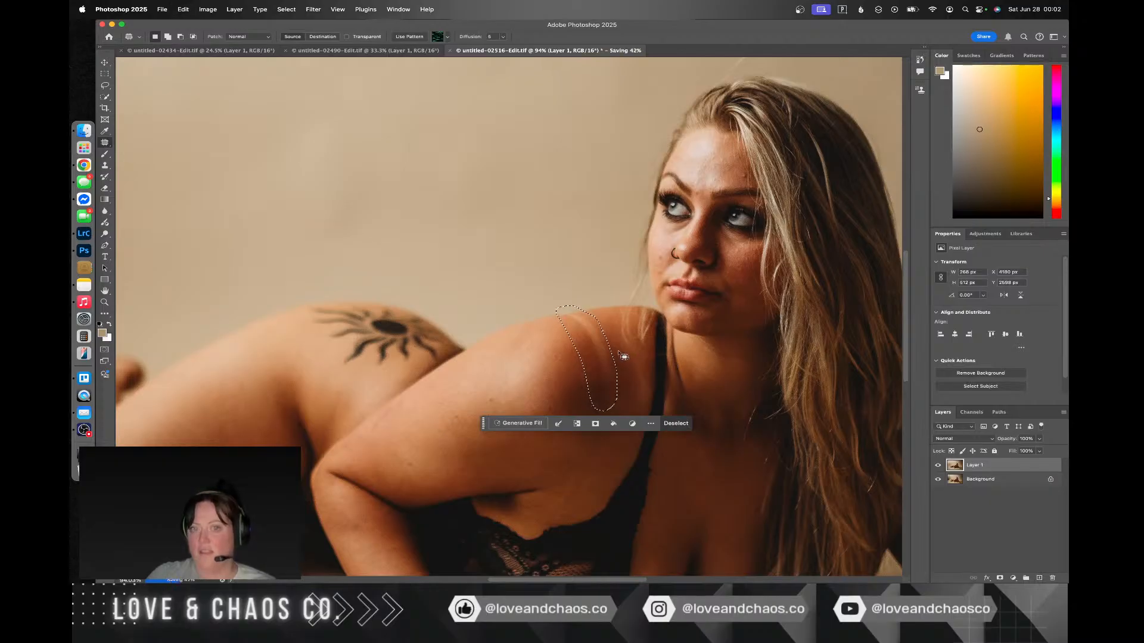
{"action": "left_click_drag", "start_coordinate": [595, 362], "coordinate": [577, 368]}
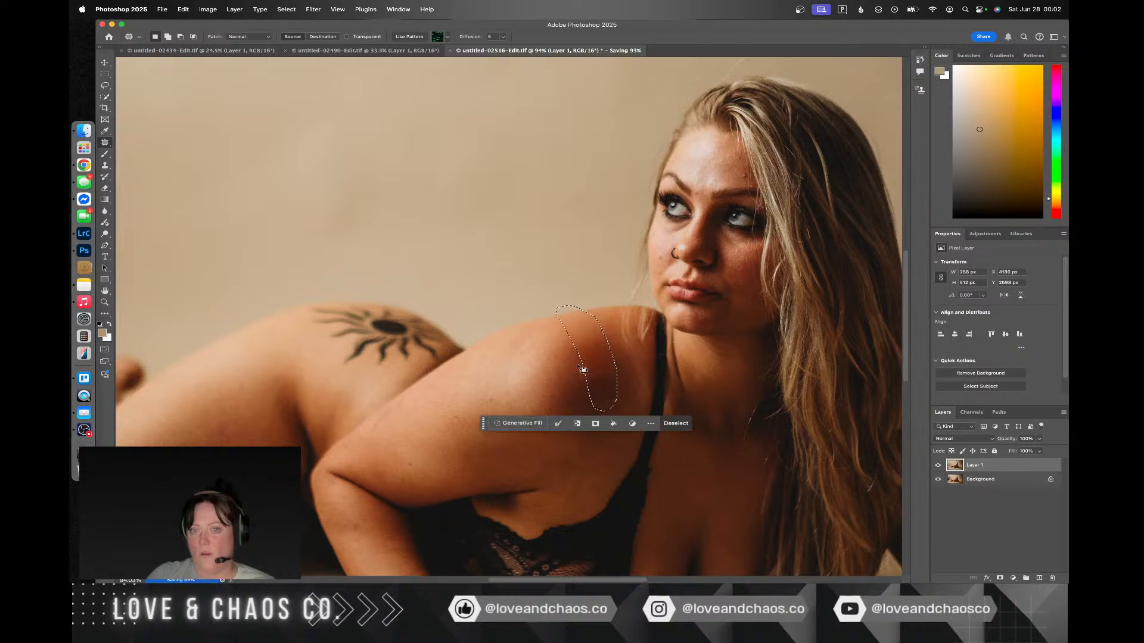
{"action": "key", "text": "ctrl+d"}
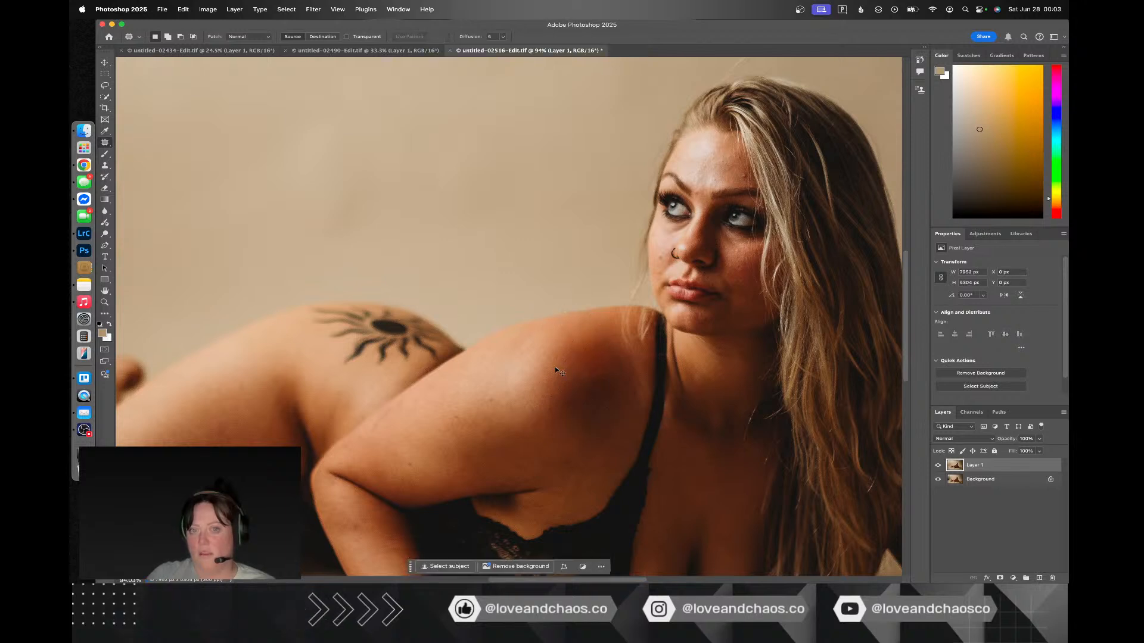
{"action": "key", "text": "super+z"}
{"action": "key", "text": "super+z"}
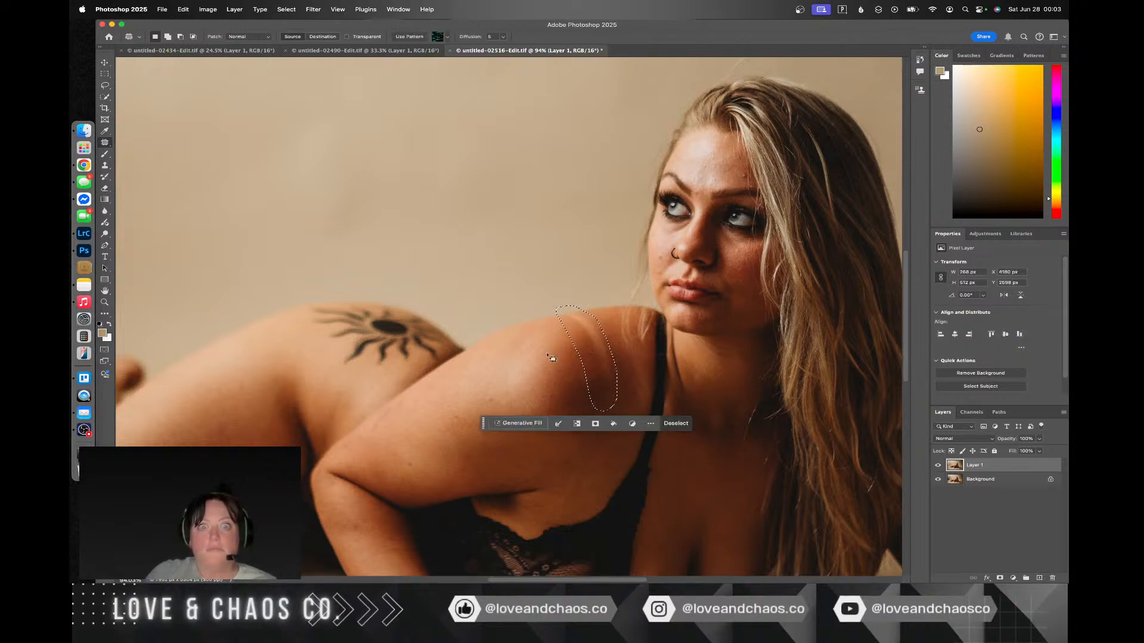
Step: Re-outline the light strap mark across the woman's shoulder, patch it with adjacent skin, and deselect
{"action": "key", "text": "ctrl+d"}
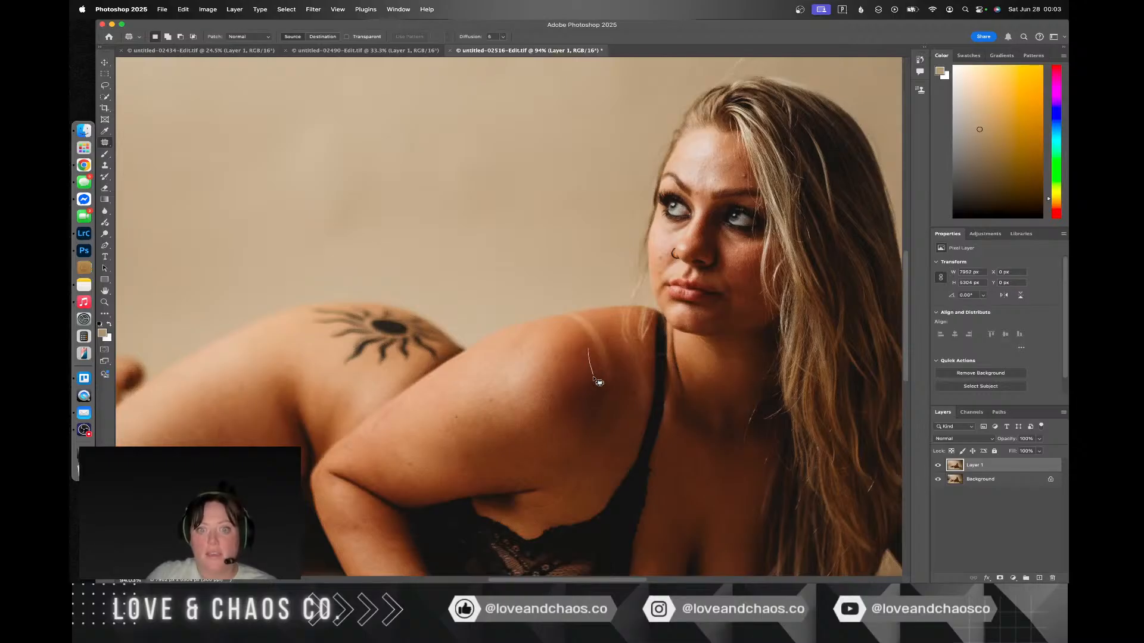
{"action": "mouse_move", "coordinate": [599, 382]}
{"action": "left_mouse_down"}
{"action": "mouse_move", "coordinate": [587, 443]}
{"action": "mouse_move", "coordinate": [615, 415]}
{"action": "mouse_move", "coordinate": [617, 351]}
{"action": "left_mouse_up"}
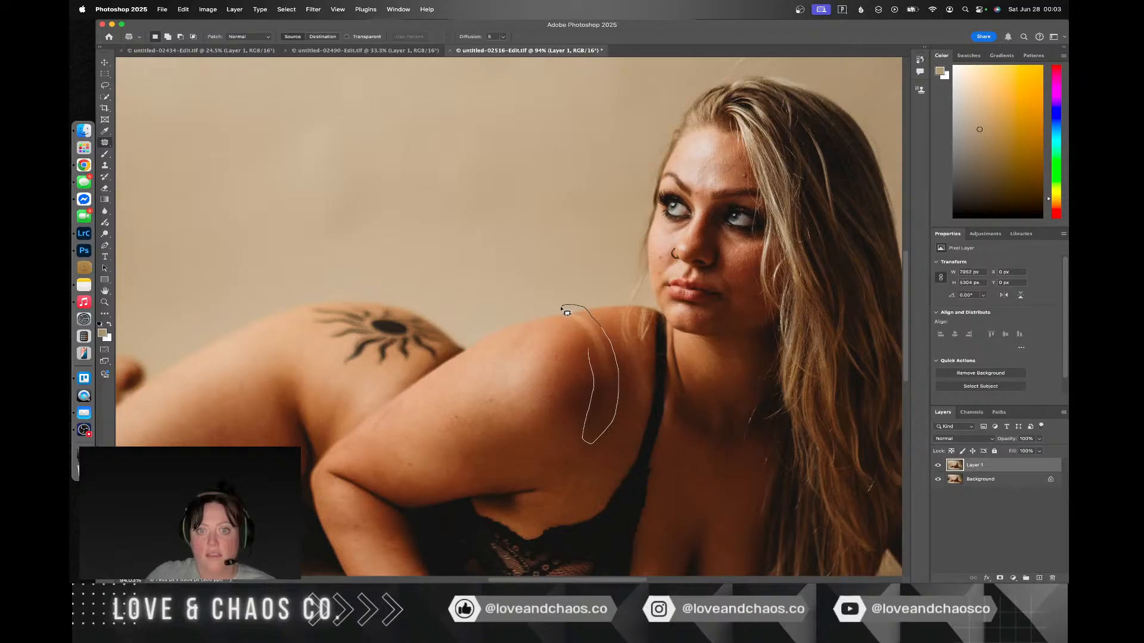
{"action": "left_click_drag", "start_coordinate": [588, 354], "coordinate": [575, 360]}
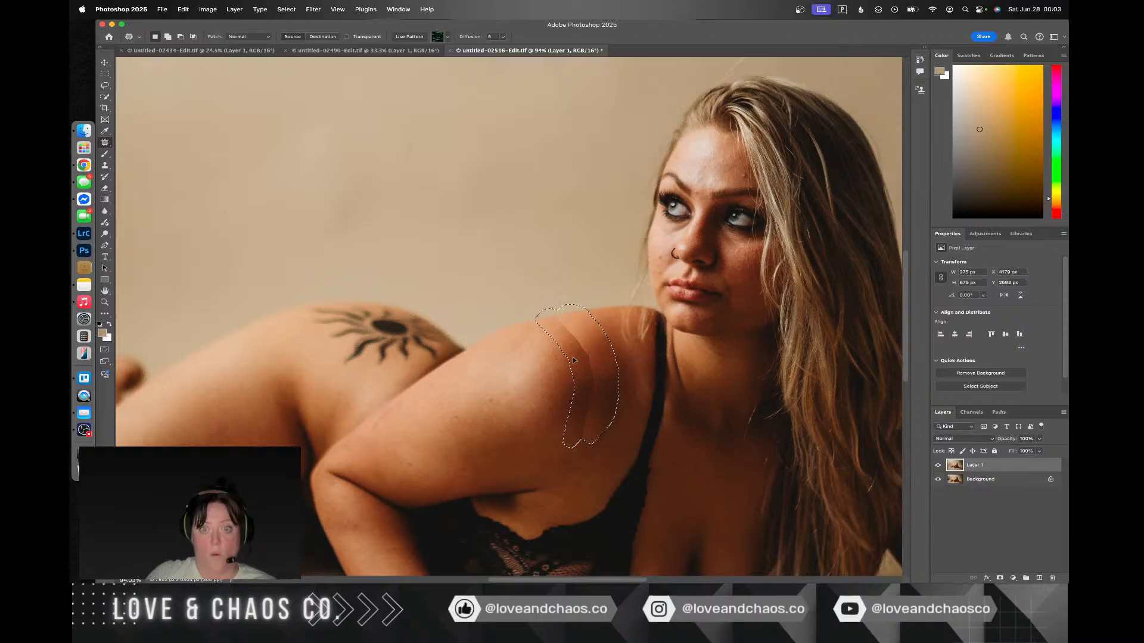
{"action": "left_click_drag", "start_coordinate": [575, 360], "coordinate": [585, 361]}
{"action": "key", "text": "super+d"}
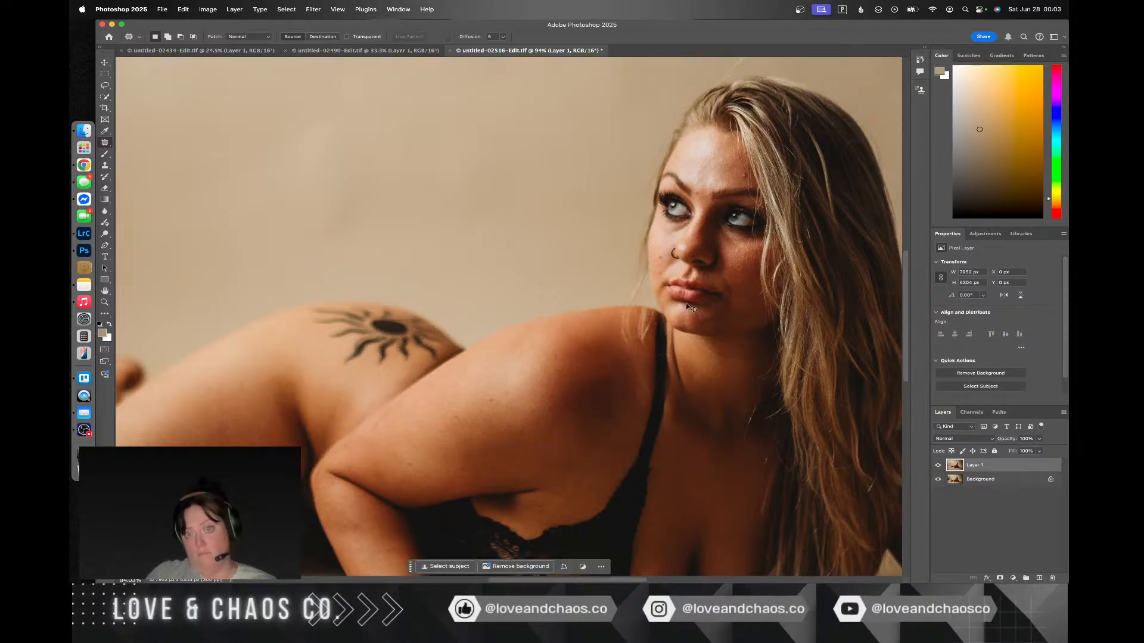
Step: Switch to Lightroom Classic, select the five-star photo untitled-02526-2.ARW, and open it for editing in Adobe Photoshop 2025
{"action": "key", "text": "ctrl+Right"}
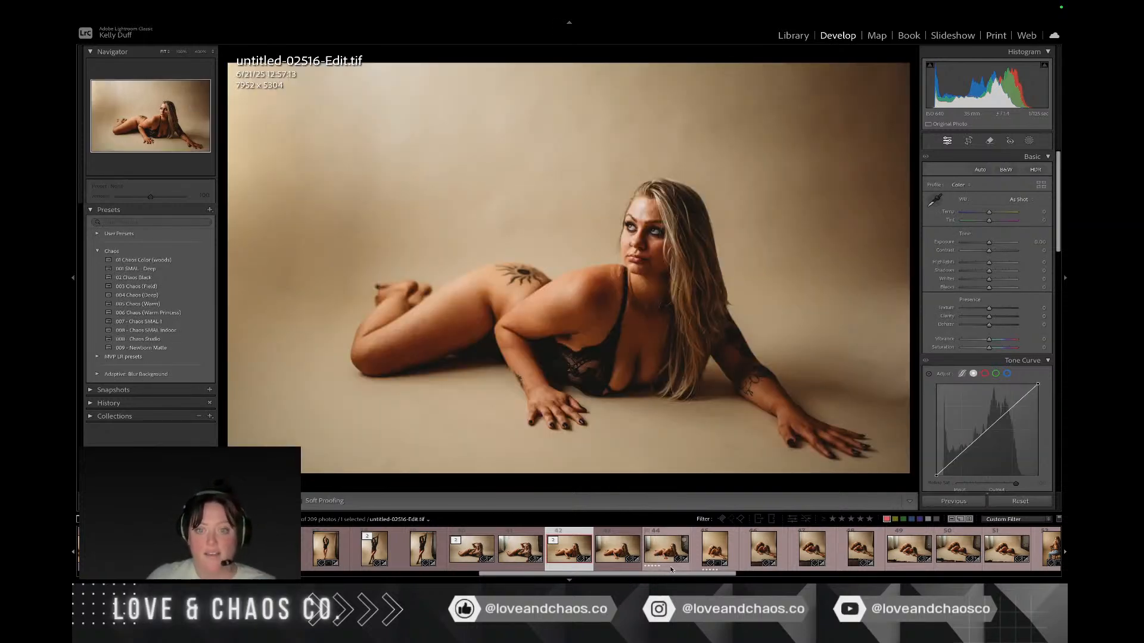
{"action": "left_click", "coordinate": [671, 569]}
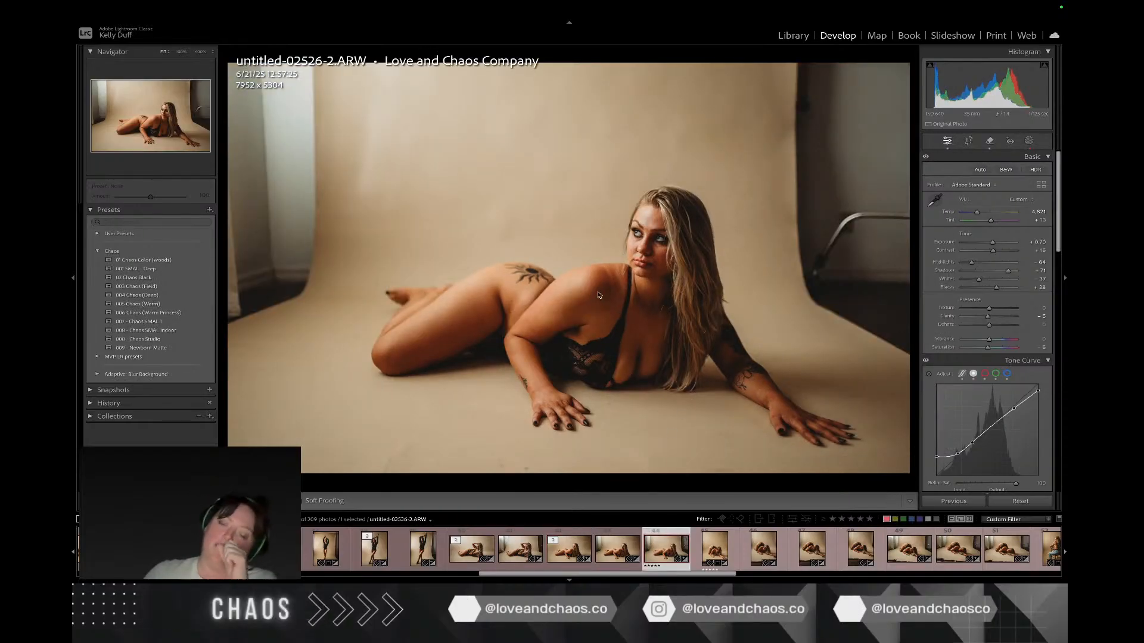
{"action": "right_click", "coordinate": [599, 295]}
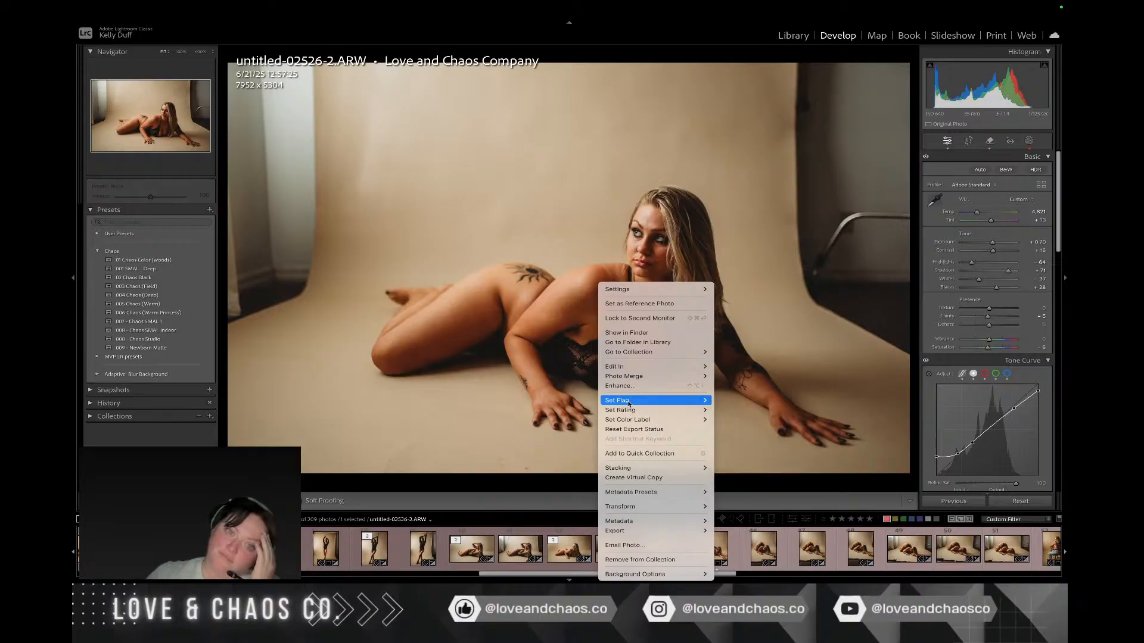
{"action": "mouse_move", "coordinate": [634, 367]}
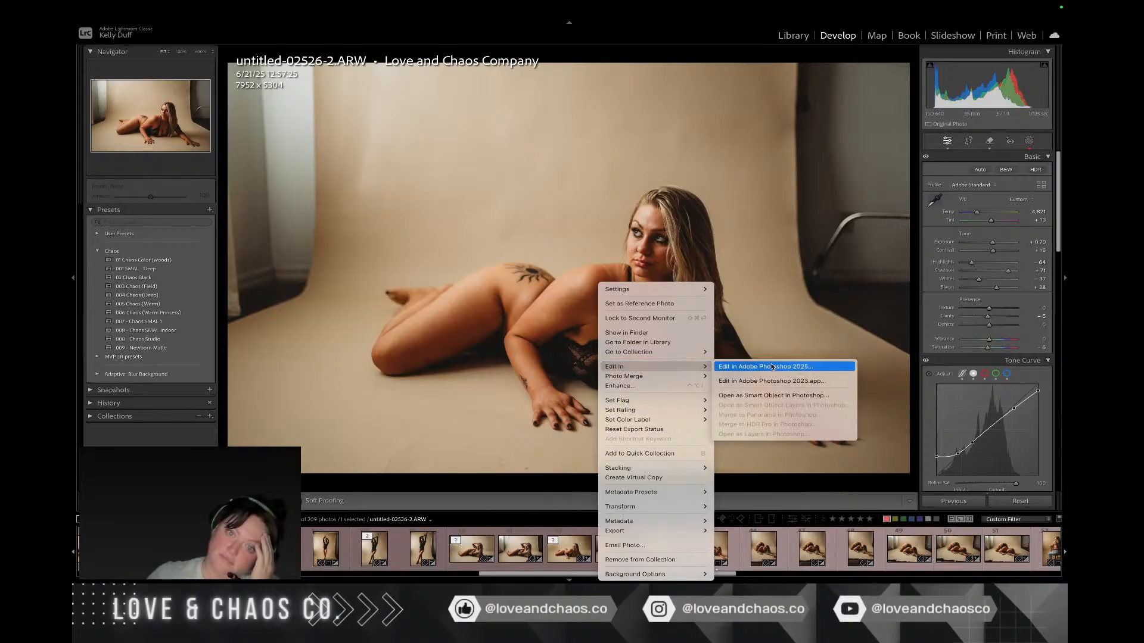
{"action": "left_click", "coordinate": [773, 367]}
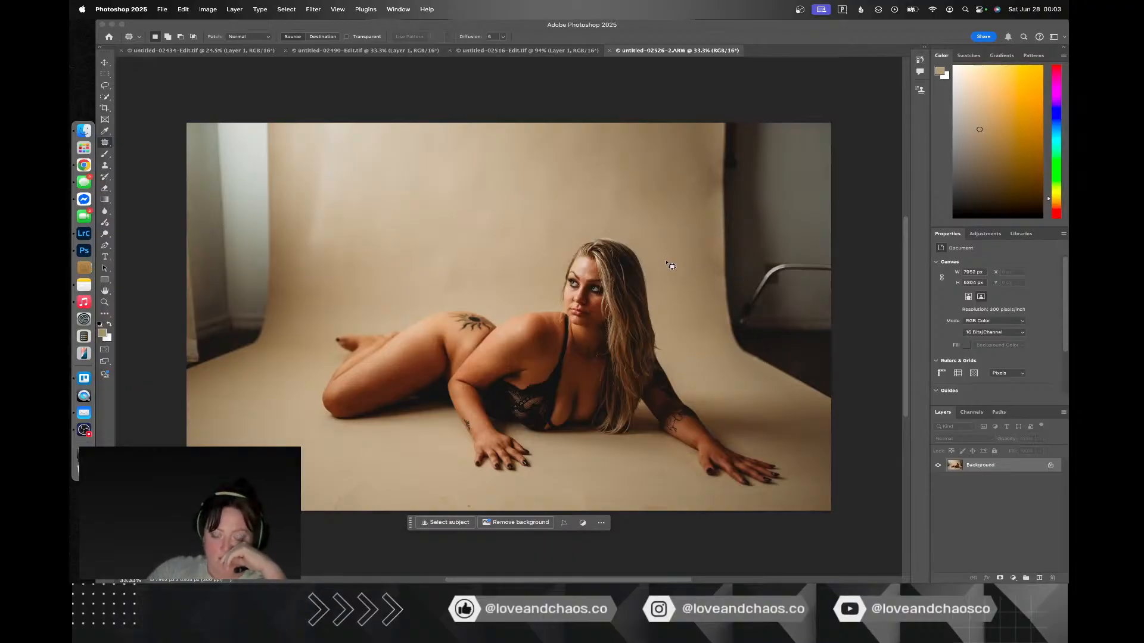
Step: Duplicate the background layer and open Content-Aware Fill on a freehand selection of the studio area and backdrop edge at the photo's right side
{"action": "key", "text": "super+j"}
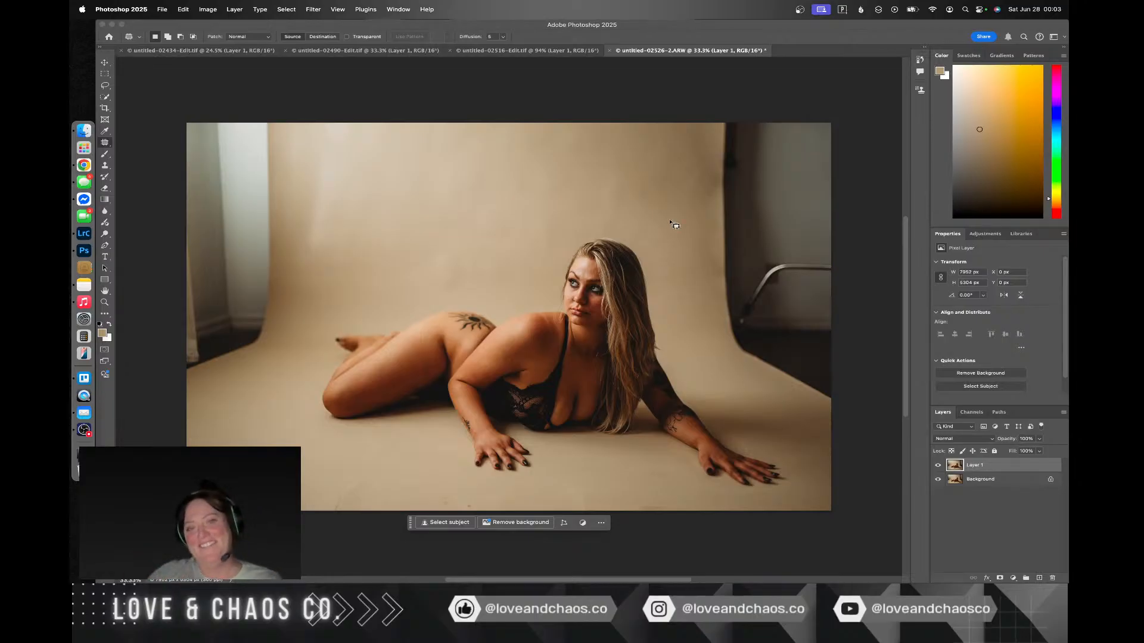
{"action": "mouse_move", "coordinate": [702, 124]}
{"action": "left_mouse_down"}
{"action": "mouse_move", "coordinate": [704, 353]}
{"action": "mouse_move", "coordinate": [722, 382]}
{"action": "left_mouse_up"}
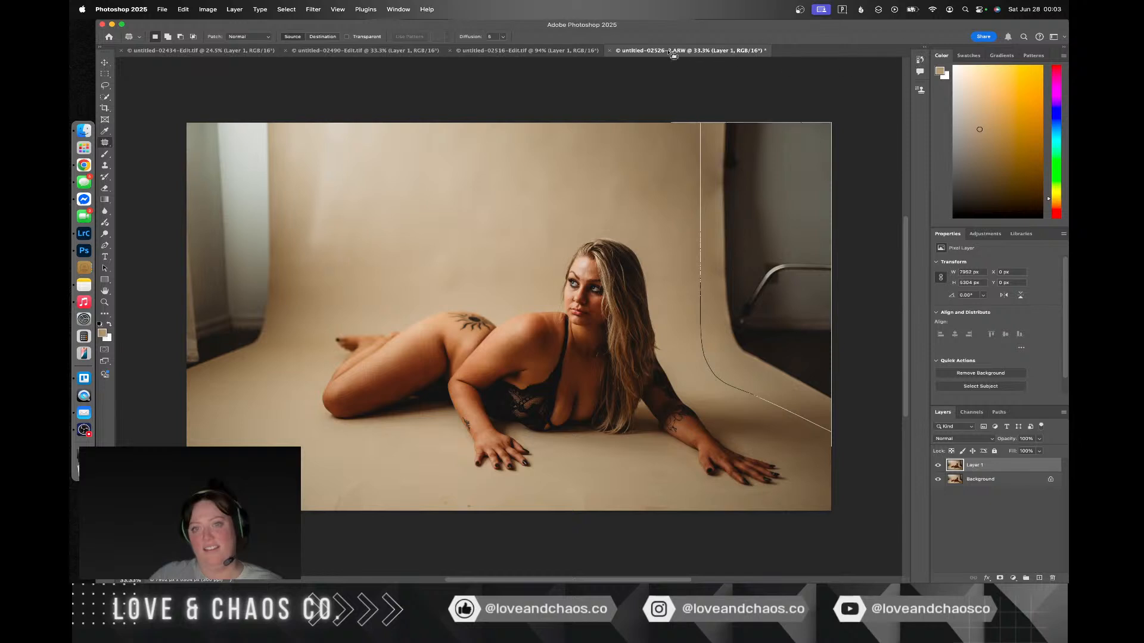
{"action": "left_click_drag", "start_coordinate": [674, 54], "coordinate": [675, 56]}
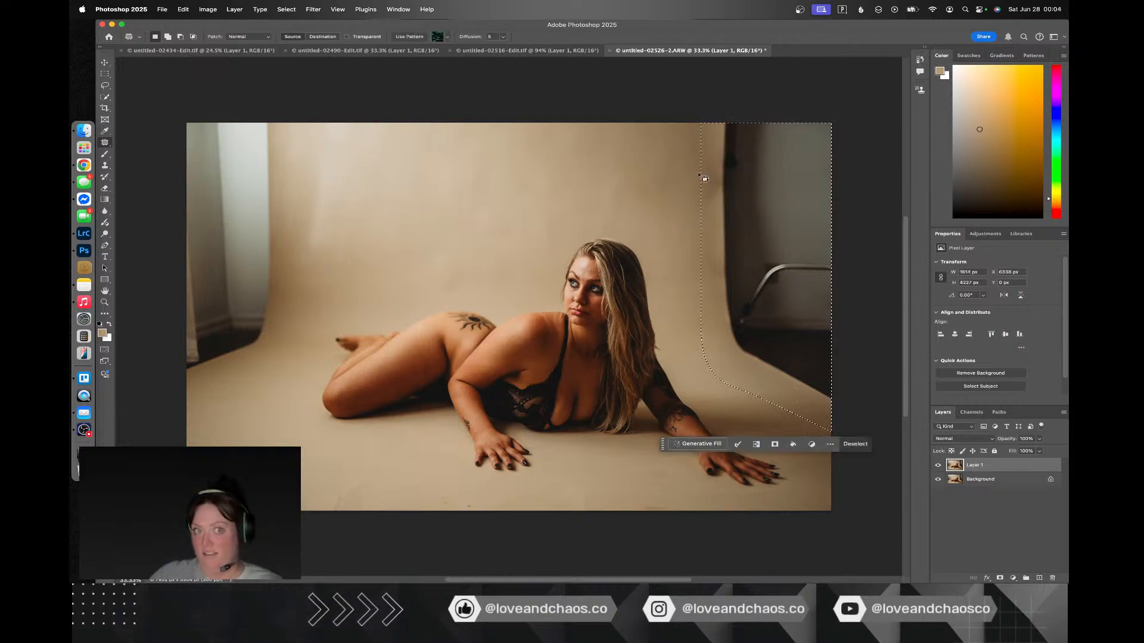
{"action": "key", "text": "w"}
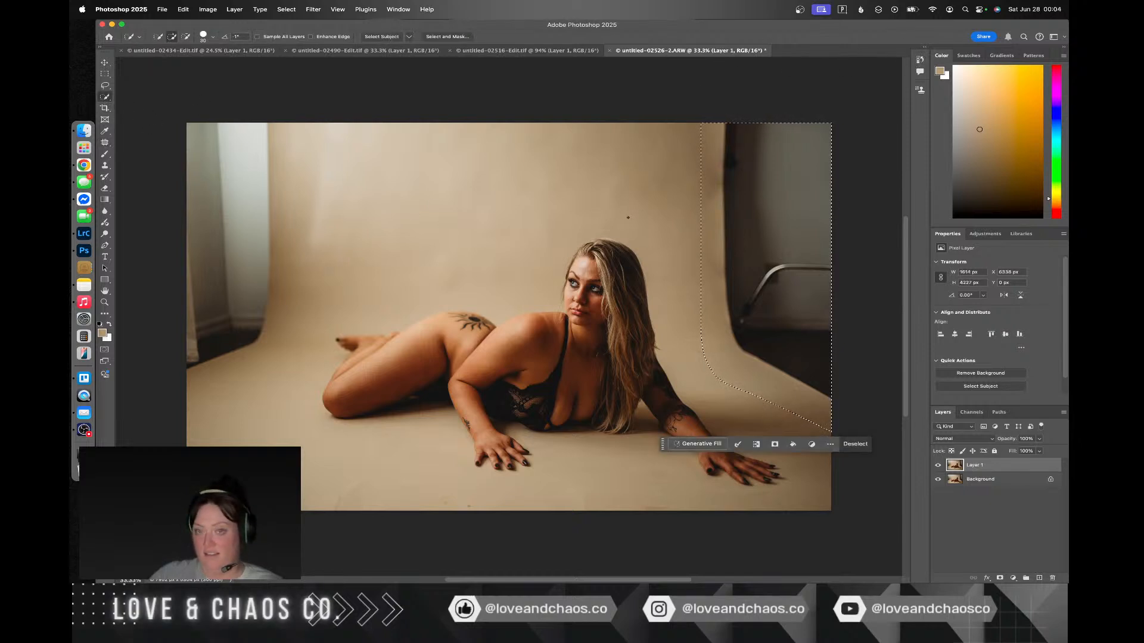
{"action": "key", "text": "l"}
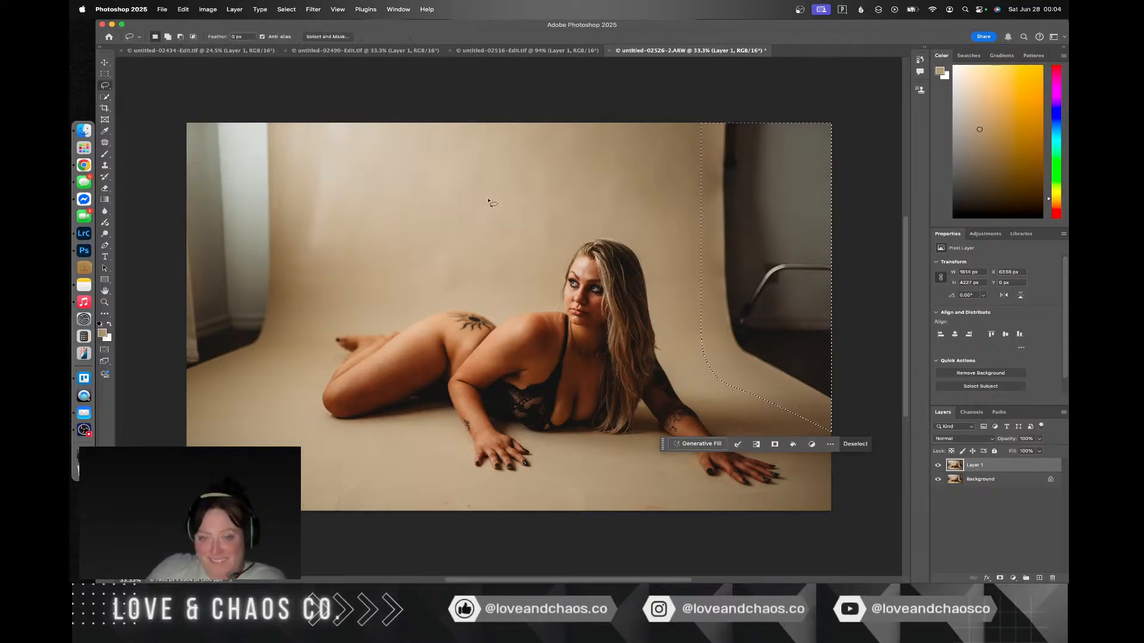
{"action": "right_click", "coordinate": [756, 247]}
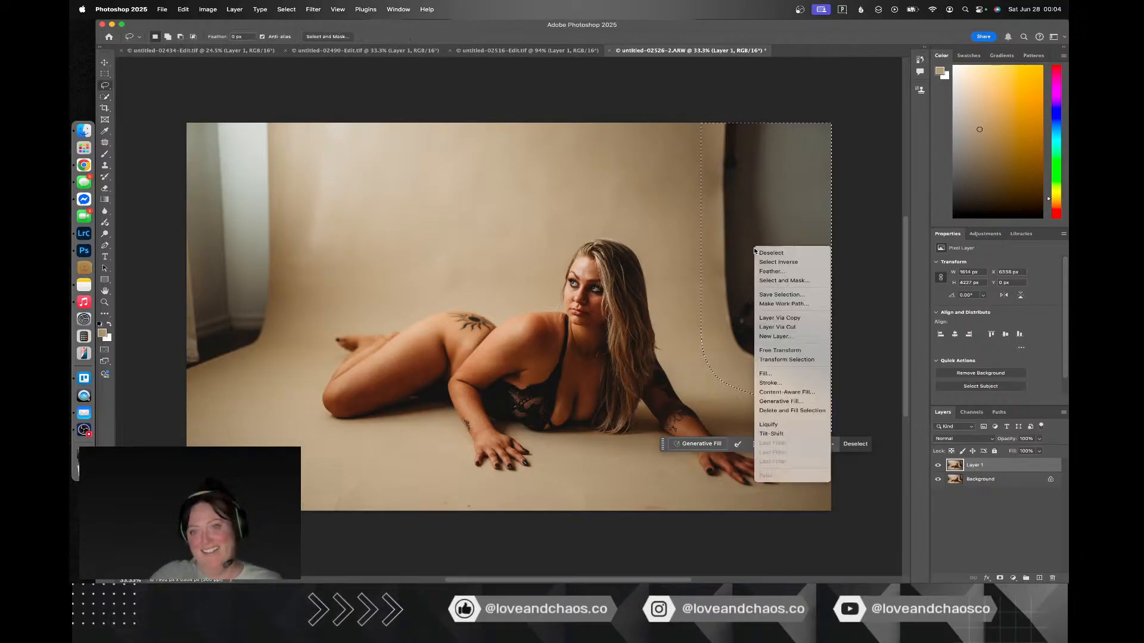
{"action": "left_click", "coordinate": [780, 393]}
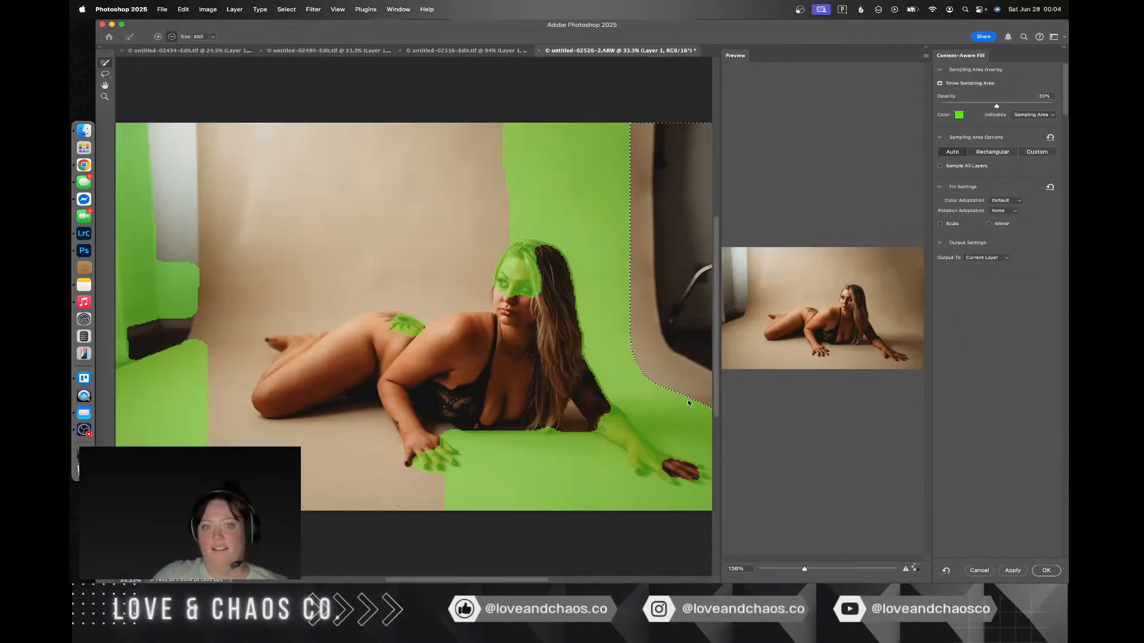
Step: Exclude the woman from the fill's sampling area, include the plain backdrop above her, and apply the fill to the current layer
{"action": "mouse_move", "coordinate": [633, 421]}
{"action": "left_mouse_down"}
{"action": "mouse_move", "coordinate": [686, 482]}
{"action": "mouse_move", "coordinate": [568, 398]}
{"action": "mouse_move", "coordinate": [536, 259]}
{"action": "mouse_move", "coordinate": [520, 256]}
{"action": "mouse_move", "coordinate": [513, 289]}
{"action": "left_mouse_up"}
{"action": "left_click_drag", "start_coordinate": [584, 323], "coordinate": [620, 415]}
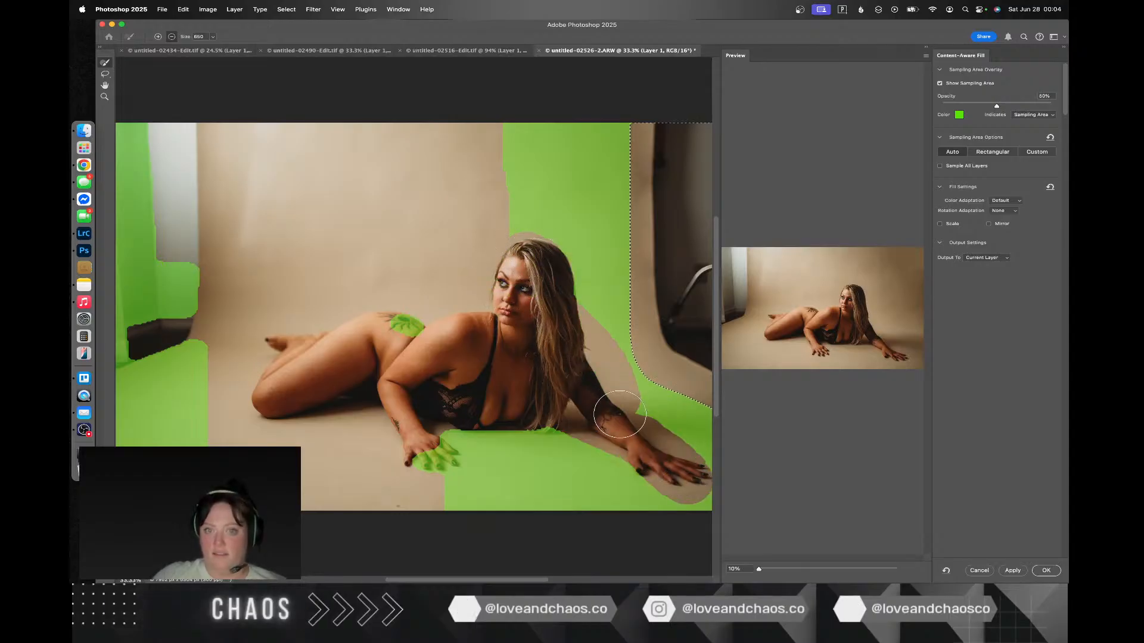
{"action": "mouse_move", "coordinate": [572, 291]}
{"action": "left_mouse_down"}
{"action": "mouse_move", "coordinate": [556, 255]}
{"action": "mouse_move", "coordinate": [513, 243]}
{"action": "left_mouse_up"}
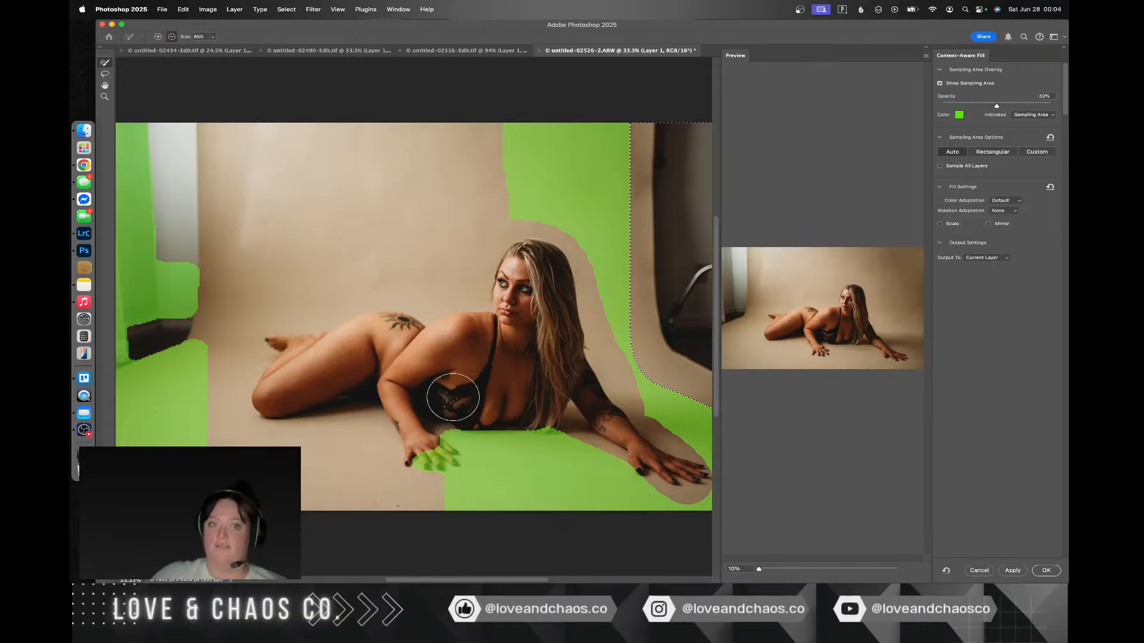
{"action": "mouse_move", "coordinate": [452, 397]}
{"action": "left_mouse_down"}
{"action": "mouse_move", "coordinate": [454, 457]}
{"action": "mouse_move", "coordinate": [415, 455]}
{"action": "left_mouse_up"}
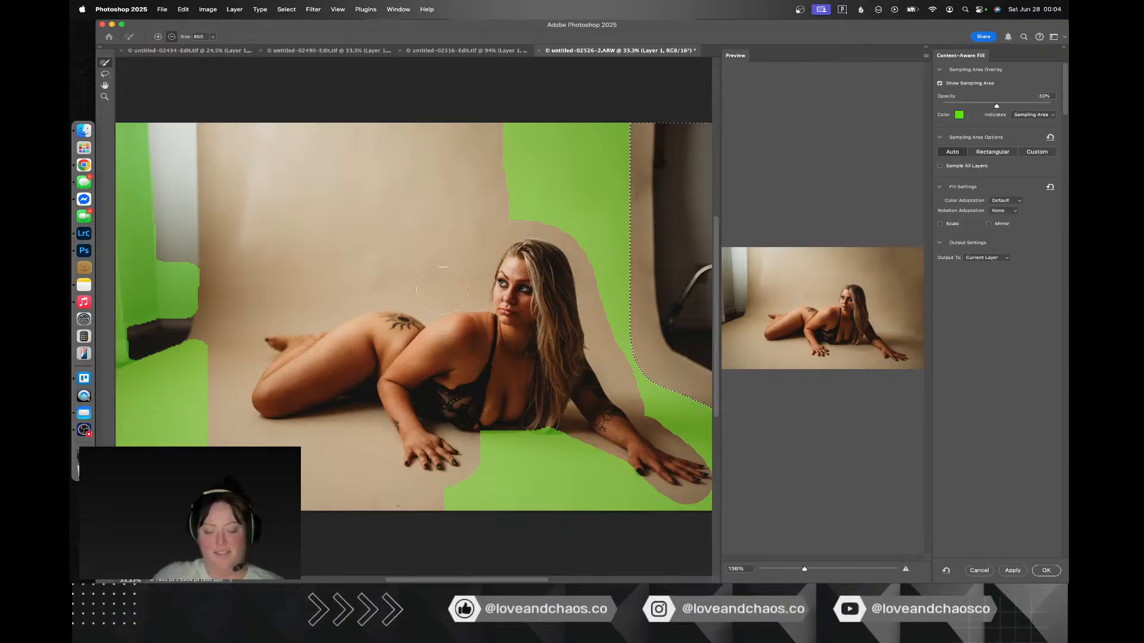
{"action": "mouse_move", "coordinate": [485, 199]}
{"action": "left_mouse_down"}
{"action": "mouse_move", "coordinate": [408, 212]}
{"action": "mouse_move", "coordinate": [475, 170]}
{"action": "mouse_move", "coordinate": [277, 171]}
{"action": "mouse_move", "coordinate": [451, 166]}
{"action": "mouse_move", "coordinate": [375, 156]}
{"action": "mouse_move", "coordinate": [510, 137]}
{"action": "mouse_move", "coordinate": [336, 136]}
{"action": "mouse_move", "coordinate": [338, 239]}
{"action": "mouse_move", "coordinate": [361, 260]}
{"action": "mouse_move", "coordinate": [421, 258]}
{"action": "mouse_move", "coordinate": [482, 205]}
{"action": "mouse_move", "coordinate": [425, 248]}
{"action": "mouse_move", "coordinate": [481, 226]}
{"action": "mouse_move", "coordinate": [442, 283]}
{"action": "mouse_move", "coordinate": [406, 277]}
{"action": "mouse_move", "coordinate": [377, 180]}
{"action": "mouse_move", "coordinate": [303, 277]}
{"action": "mouse_move", "coordinate": [275, 213]}
{"action": "left_mouse_up"}
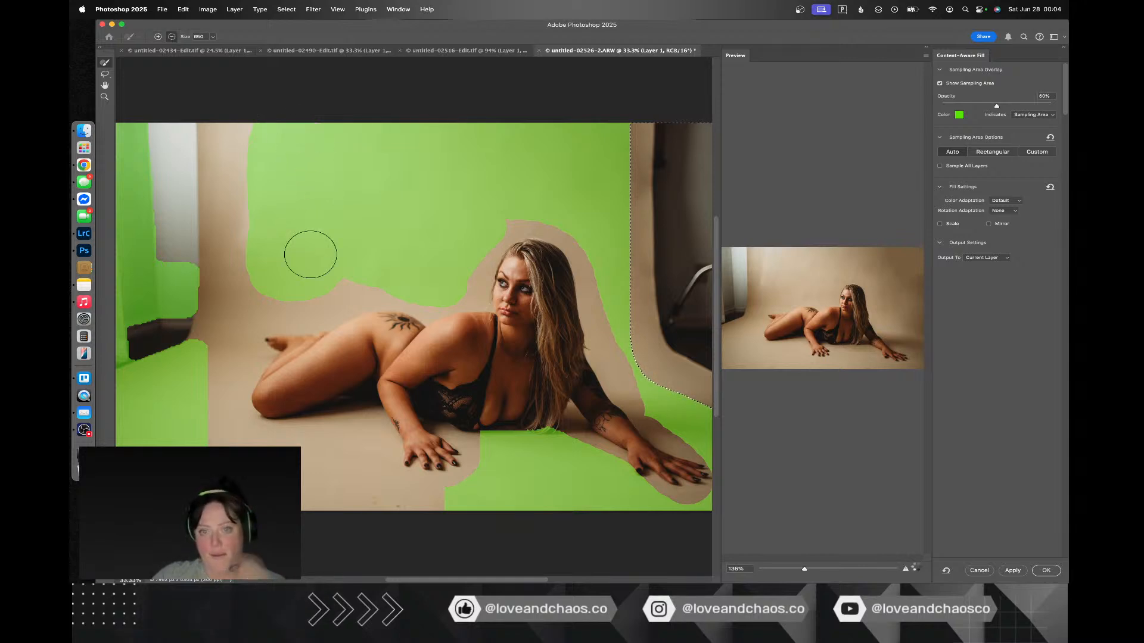
{"action": "left_click", "coordinate": [1046, 570]}
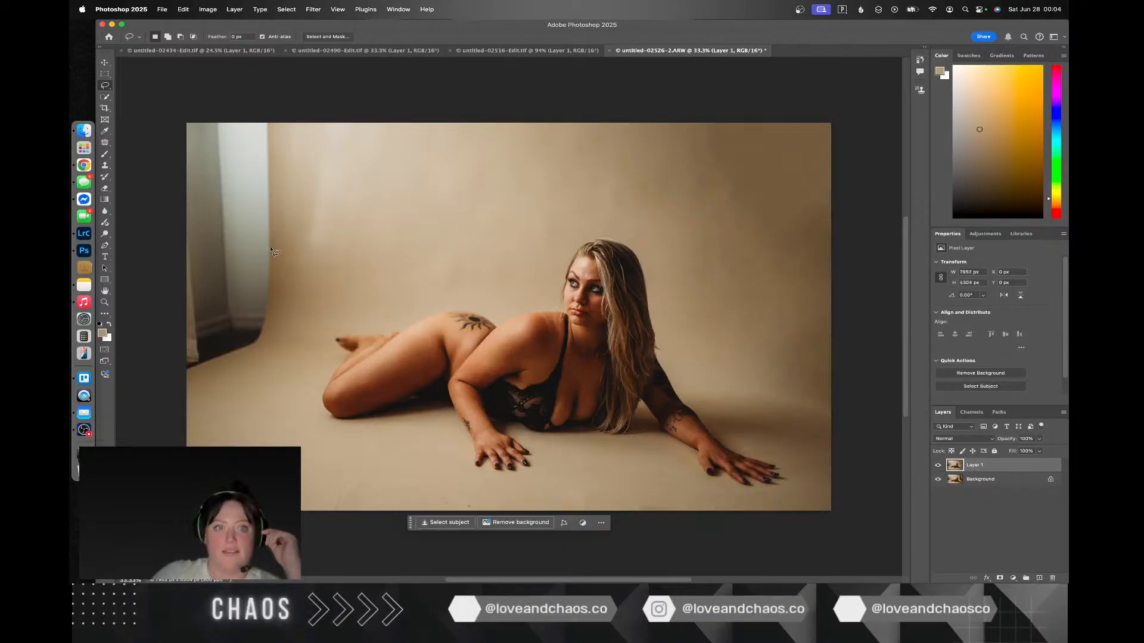
Step: Outline the curtain and backdrop edge at the photo's left side freehand, and open Content-Aware Fill for that selection
{"action": "left_click_drag", "start_coordinate": [287, 251], "coordinate": [292, 157]}
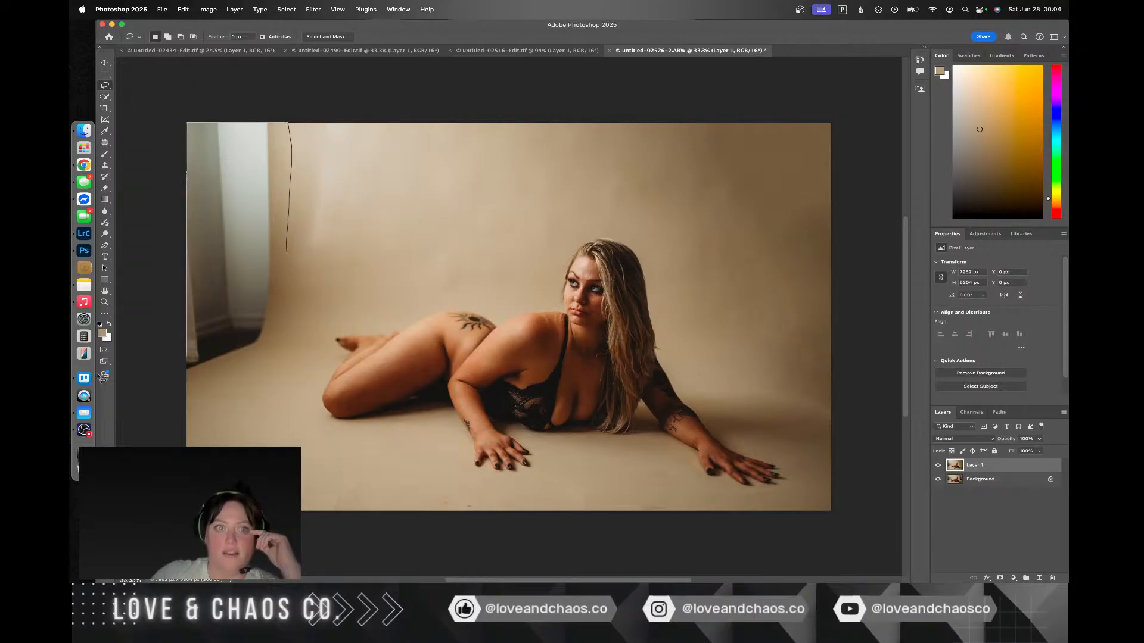
{"action": "mouse_move", "coordinate": [301, 275]}
{"action": "left_mouse_down"}
{"action": "mouse_move", "coordinate": [321, 227]}
{"action": "mouse_move", "coordinate": [287, 122]}
{"action": "left_mouse_up"}
{"action": "right_click", "coordinate": [227, 299]}
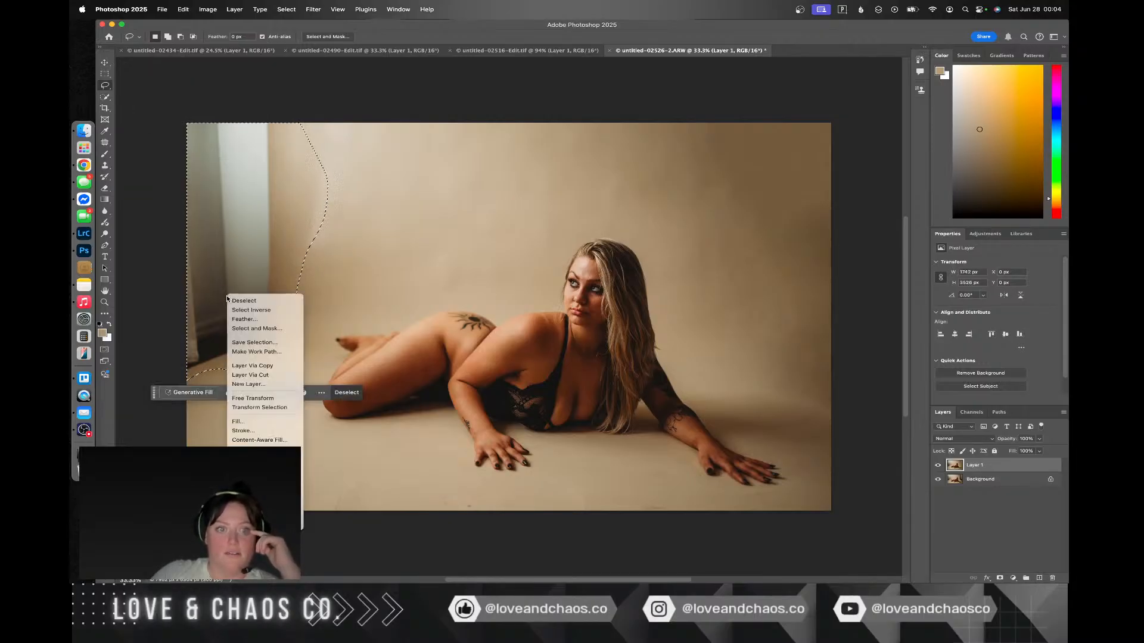
{"action": "left_click", "coordinate": [271, 440]}
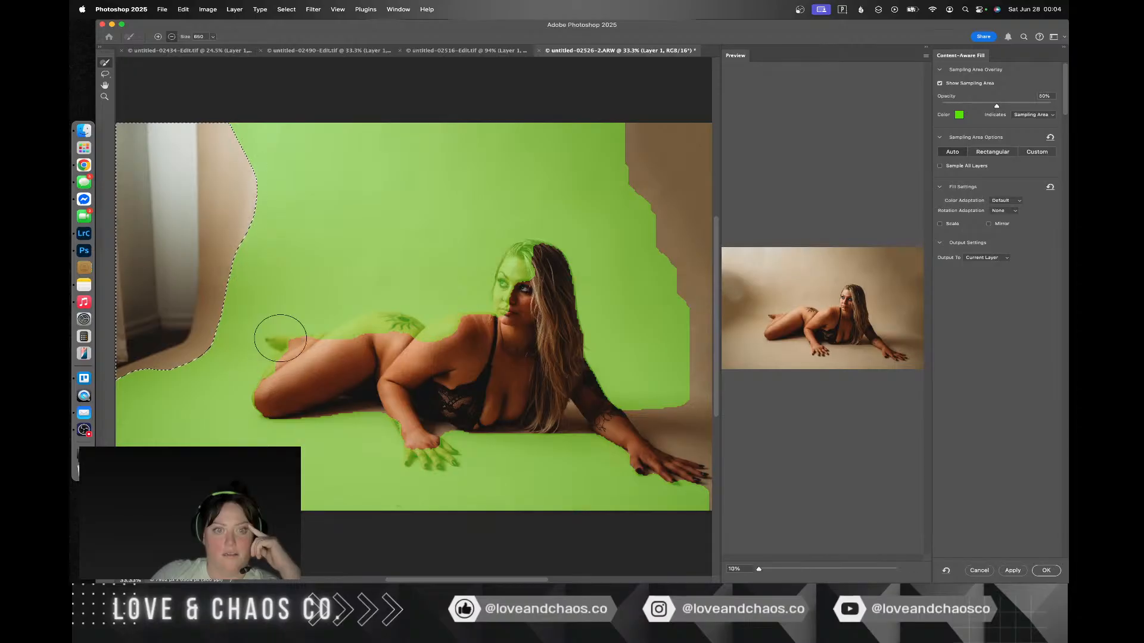
Step: Exclude the woman's whole body, including arms, hands and feet, from the sampling area, apply the fill, and deselect
{"action": "mouse_move", "coordinate": [280, 338]}
{"action": "left_mouse_down"}
{"action": "mouse_move", "coordinate": [295, 365]}
{"action": "mouse_move", "coordinate": [260, 398]}
{"action": "mouse_move", "coordinate": [281, 422]}
{"action": "mouse_move", "coordinate": [403, 332]}
{"action": "mouse_move", "coordinate": [343, 340]}
{"action": "mouse_move", "coordinate": [307, 366]}
{"action": "mouse_move", "coordinate": [396, 359]}
{"action": "mouse_move", "coordinate": [513, 309]}
{"action": "mouse_move", "coordinate": [530, 249]}
{"action": "mouse_move", "coordinate": [573, 342]}
{"action": "mouse_move", "coordinate": [563, 393]}
{"action": "mouse_move", "coordinate": [577, 330]}
{"action": "mouse_move", "coordinate": [563, 273]}
{"action": "mouse_move", "coordinate": [526, 252]}
{"action": "mouse_move", "coordinate": [466, 325]}
{"action": "mouse_move", "coordinate": [422, 430]}
{"action": "mouse_move", "coordinate": [445, 469]}
{"action": "left_mouse_up"}
{"action": "mouse_move", "coordinate": [395, 410]}
{"action": "left_mouse_down"}
{"action": "mouse_move", "coordinate": [481, 425]}
{"action": "mouse_move", "coordinate": [620, 423]}
{"action": "mouse_move", "coordinate": [700, 484]}
{"action": "left_mouse_up"}
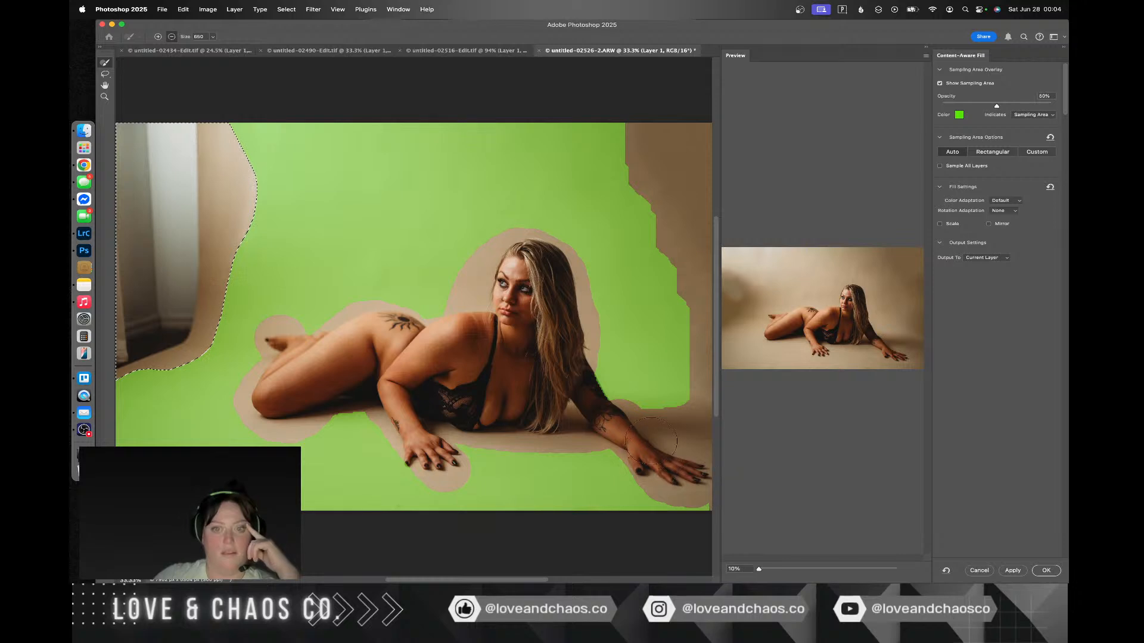
{"action": "left_click_drag", "start_coordinate": [652, 442], "coordinate": [586, 367]}
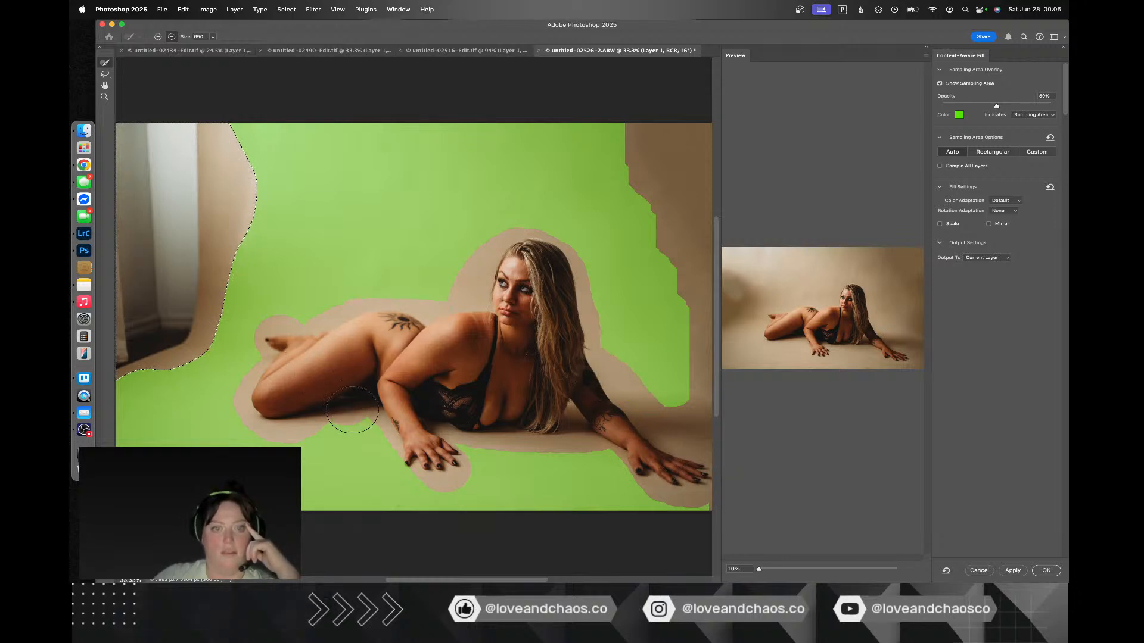
{"action": "left_click_drag", "start_coordinate": [338, 392], "coordinate": [338, 406]}
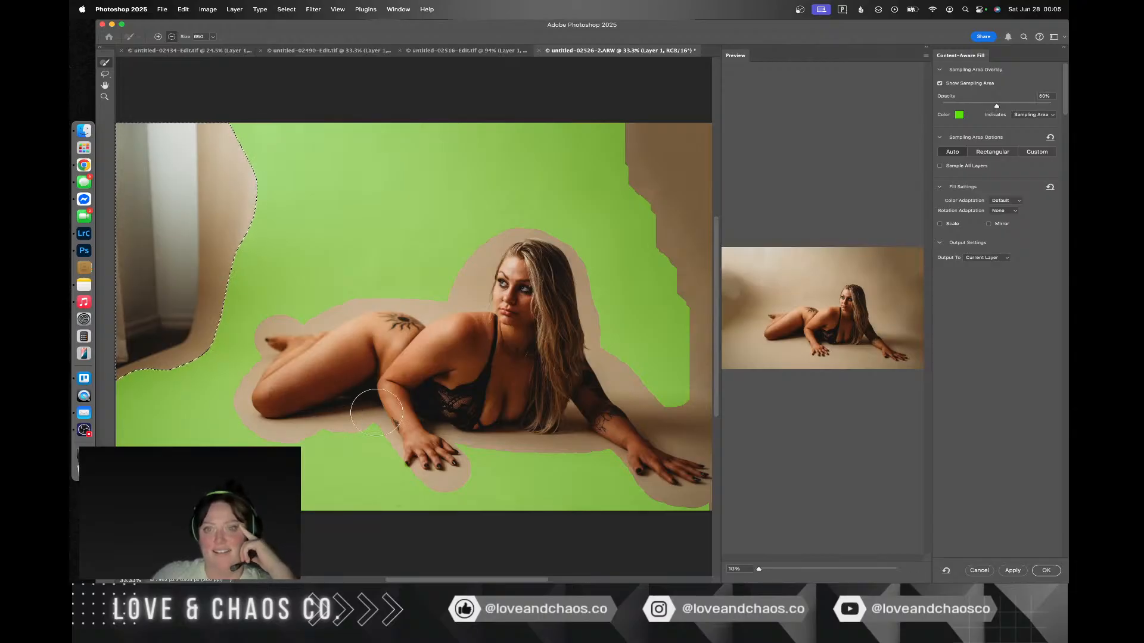
{"action": "left_click", "coordinate": [1051, 571]}
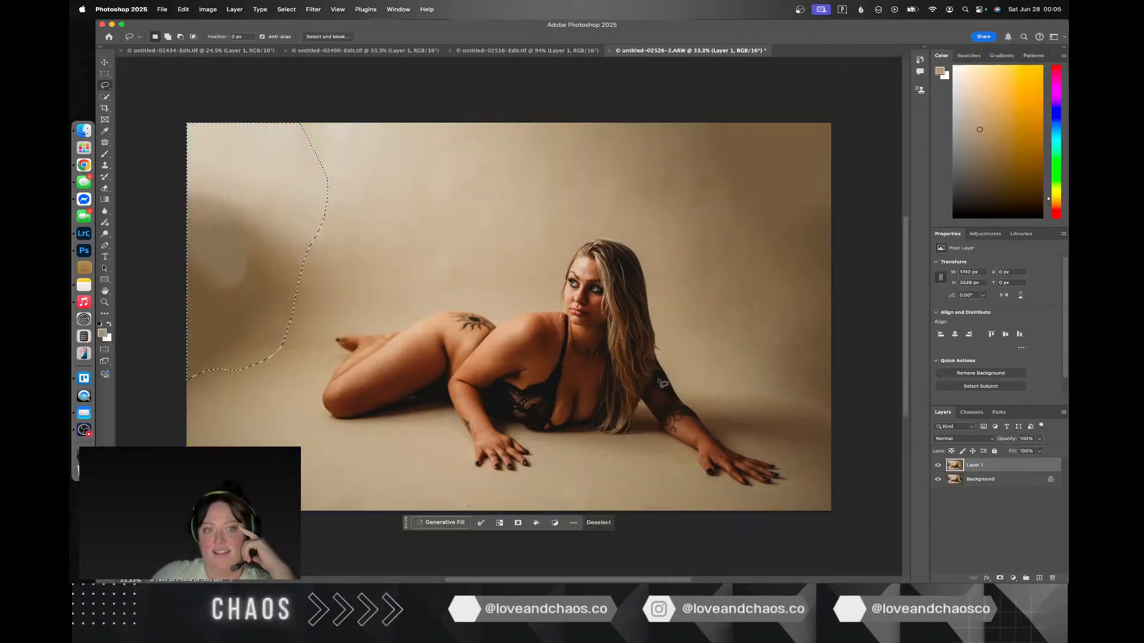
{"action": "key", "text": "super+d"}
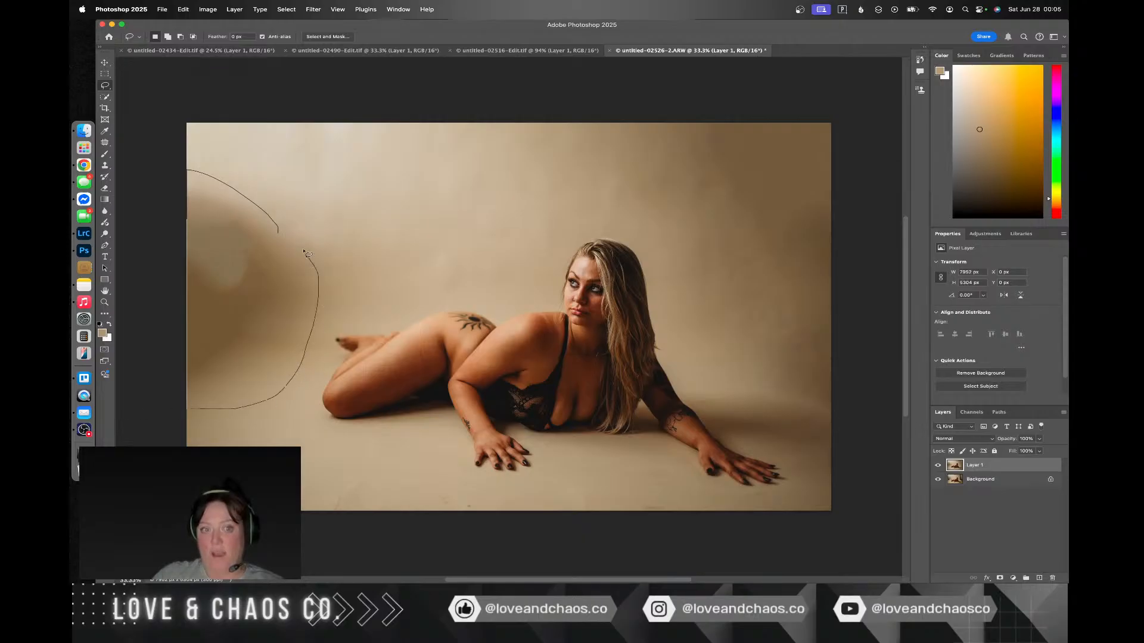
Step: Patch the dark blotch at the photo's left edge and the leftover band above it with lighter backdrop from the right
{"action": "mouse_move", "coordinate": [304, 252]}
{"action": "left_mouse_down"}
{"action": "mouse_move", "coordinate": [279, 232]}
{"action": "mouse_move", "coordinate": [250, 256]}
{"action": "mouse_move", "coordinate": [407, 197]}
{"action": "mouse_move", "coordinate": [250, 255]}
{"action": "left_mouse_up"}
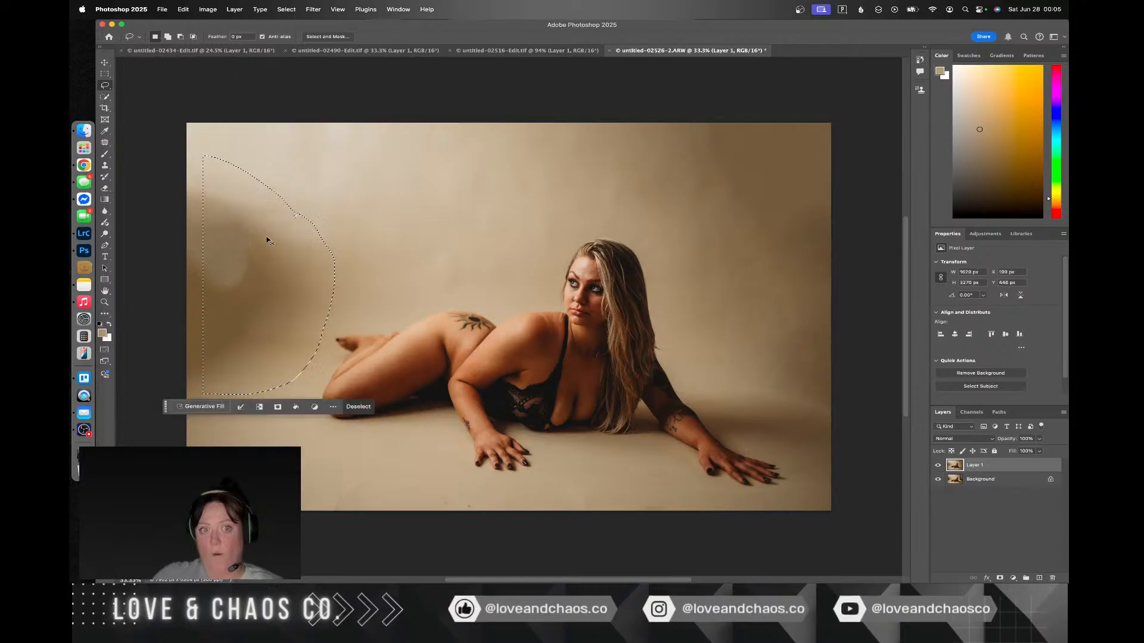
{"action": "left_click", "coordinate": [104, 142]}
{"action": "left_click_drag", "start_coordinate": [229, 268], "coordinate": [368, 183]}
{"action": "key", "text": "cmd+d"}
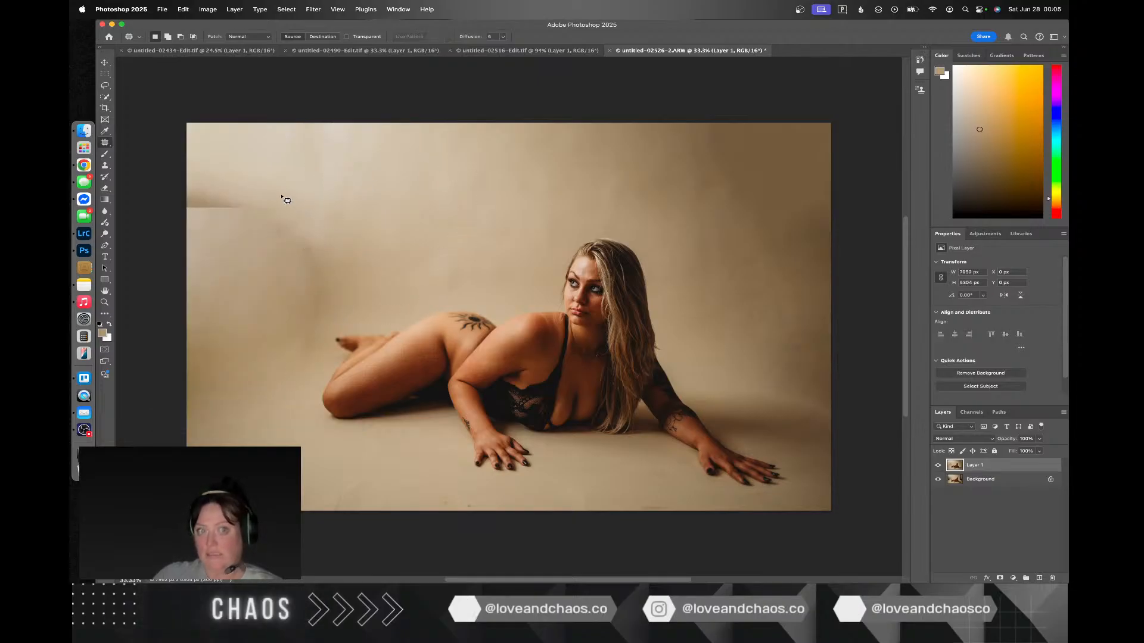
{"action": "mouse_move", "coordinate": [285, 196]}
{"action": "left_mouse_down"}
{"action": "mouse_move", "coordinate": [212, 173]}
{"action": "mouse_move", "coordinate": [149, 212]}
{"action": "left_mouse_up"}
{"action": "mouse_move", "coordinate": [320, 212]}
{"action": "left_mouse_down"}
{"action": "mouse_move", "coordinate": [280, 230]}
{"action": "mouse_move", "coordinate": [427, 212]}
{"action": "mouse_move", "coordinate": [395, 204]}
{"action": "left_mouse_up"}
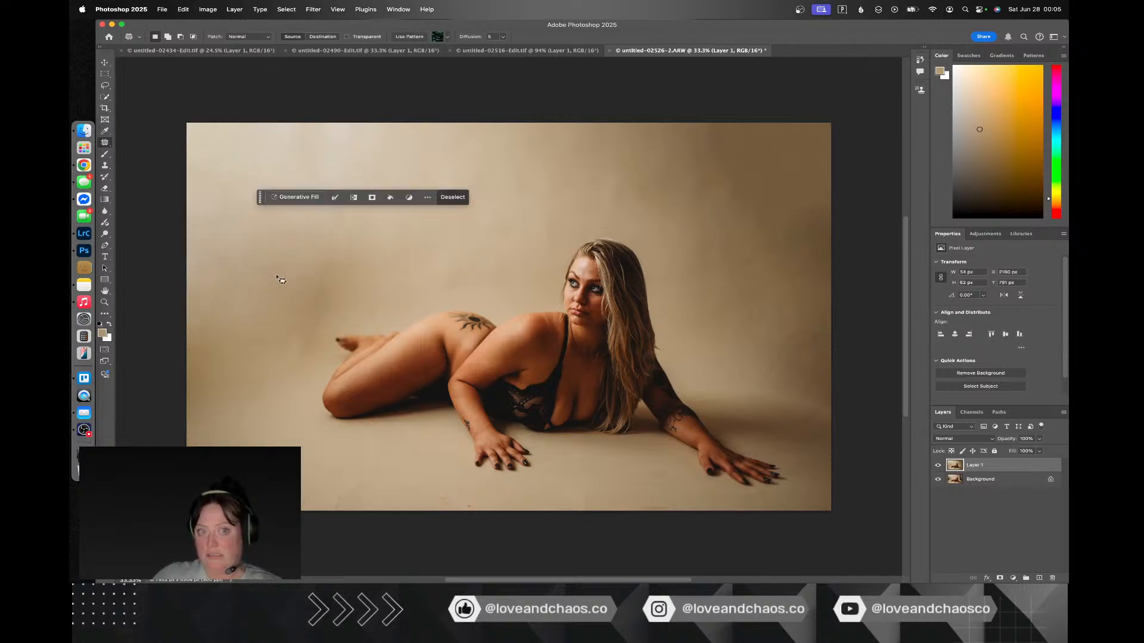
Step: Patch the remaining shadowy areas of backdrop above and left of the woman's feet with neighbouring clean backdrop, and deselect
{"action": "mouse_move", "coordinate": [282, 262]}
{"action": "left_mouse_down"}
{"action": "mouse_move", "coordinate": [273, 345]}
{"action": "mouse_move", "coordinate": [289, 361]}
{"action": "mouse_move", "coordinate": [307, 363]}
{"action": "mouse_move", "coordinate": [337, 308]}
{"action": "left_mouse_up"}
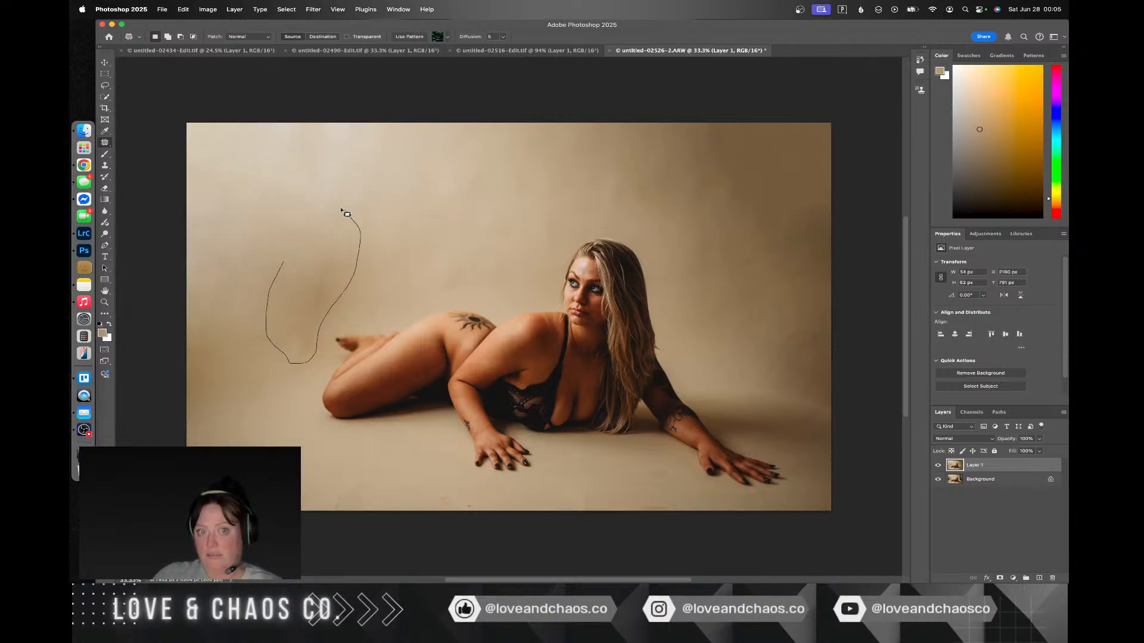
{"action": "mouse_move", "coordinate": [260, 277]}
{"action": "left_mouse_down"}
{"action": "mouse_move", "coordinate": [396, 227]}
{"action": "mouse_move", "coordinate": [451, 238]}
{"action": "left_mouse_up"}
{"action": "left_click", "coordinate": [423, 237]}
{"action": "mouse_move", "coordinate": [359, 247]}
{"action": "left_mouse_down"}
{"action": "mouse_move", "coordinate": [305, 330]}
{"action": "mouse_move", "coordinate": [331, 357]}
{"action": "left_mouse_up"}
{"action": "left_click_drag", "start_coordinate": [367, 254], "coordinate": [277, 186]}
{"action": "left_click", "coordinate": [302, 217]}
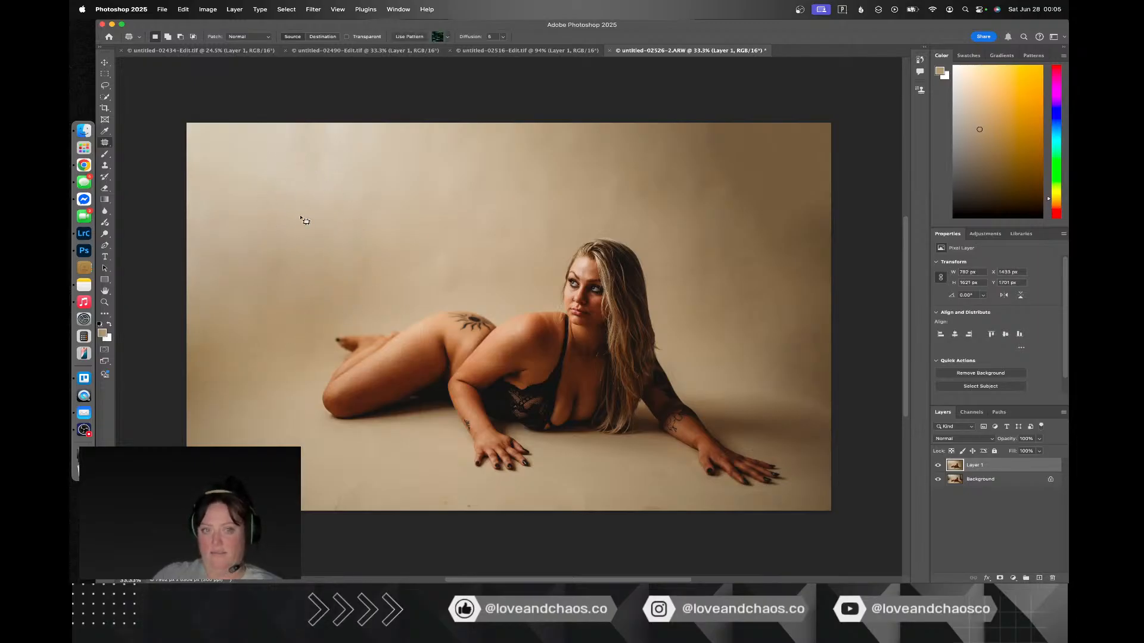
{"action": "mouse_move", "coordinate": [289, 244]}
{"action": "left_mouse_down"}
{"action": "mouse_move", "coordinate": [235, 318]}
{"action": "mouse_move", "coordinate": [260, 348]}
{"action": "mouse_move", "coordinate": [292, 305]}
{"action": "mouse_move", "coordinate": [298, 264]}
{"action": "mouse_move", "coordinate": [275, 276]}
{"action": "mouse_move", "coordinate": [271, 195]}
{"action": "left_mouse_up"}
{"action": "left_click", "coordinate": [339, 231]}
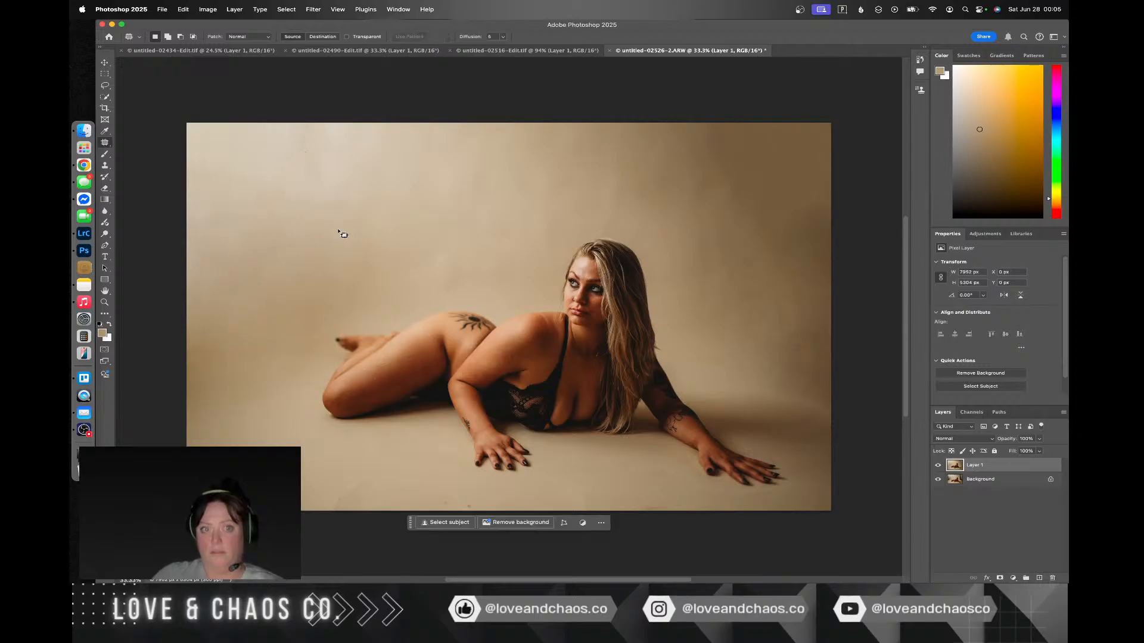
Step: Patch the uneven backdrop area above the woman's feet with cleaner backdrop further right, and deselect
{"action": "mouse_move", "coordinate": [338, 230]}
{"action": "left_mouse_down"}
{"action": "mouse_move", "coordinate": [336, 302]}
{"action": "mouse_move", "coordinate": [371, 321]}
{"action": "mouse_move", "coordinate": [420, 248]}
{"action": "mouse_move", "coordinate": [483, 200]}
{"action": "mouse_move", "coordinate": [454, 202]}
{"action": "left_mouse_up"}
{"action": "left_click", "coordinate": [455, 207]}
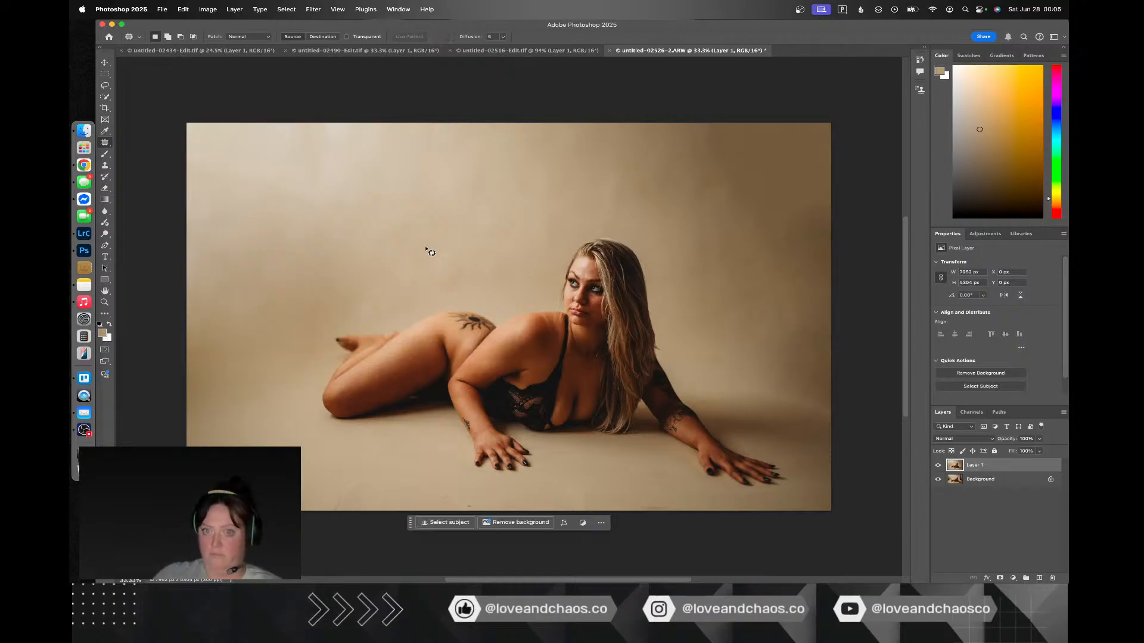
Step: Switch to Lightroom Classic and select the portrait untitled-02577-2.ARW for editing
{"action": "key", "text": "ctrl+Right"}
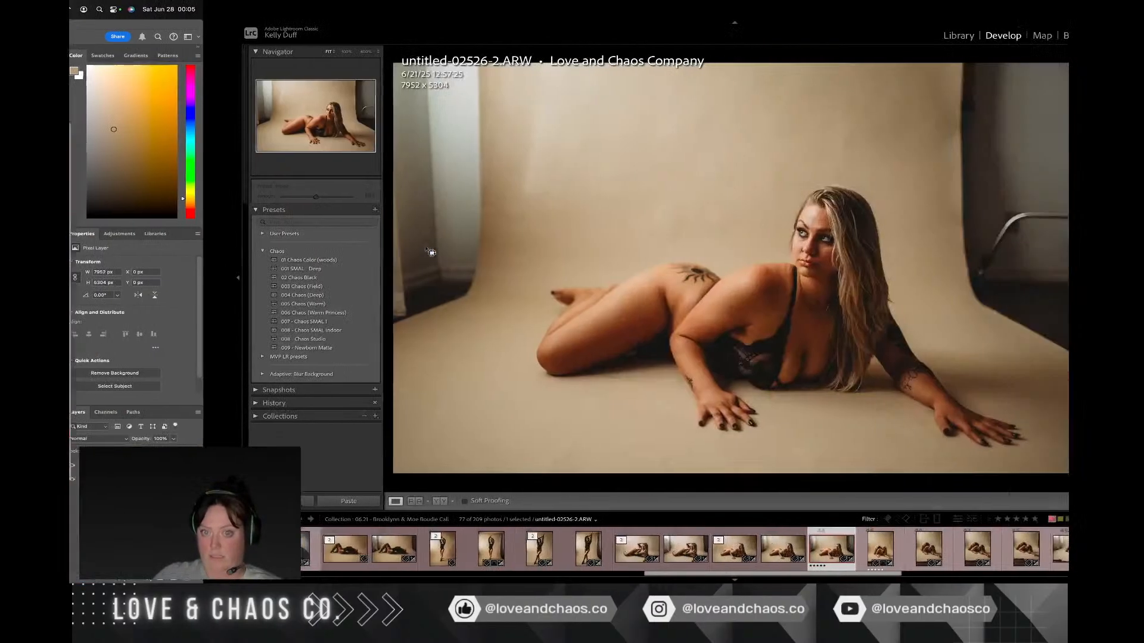
{"action": "left_click", "coordinate": [733, 550]}
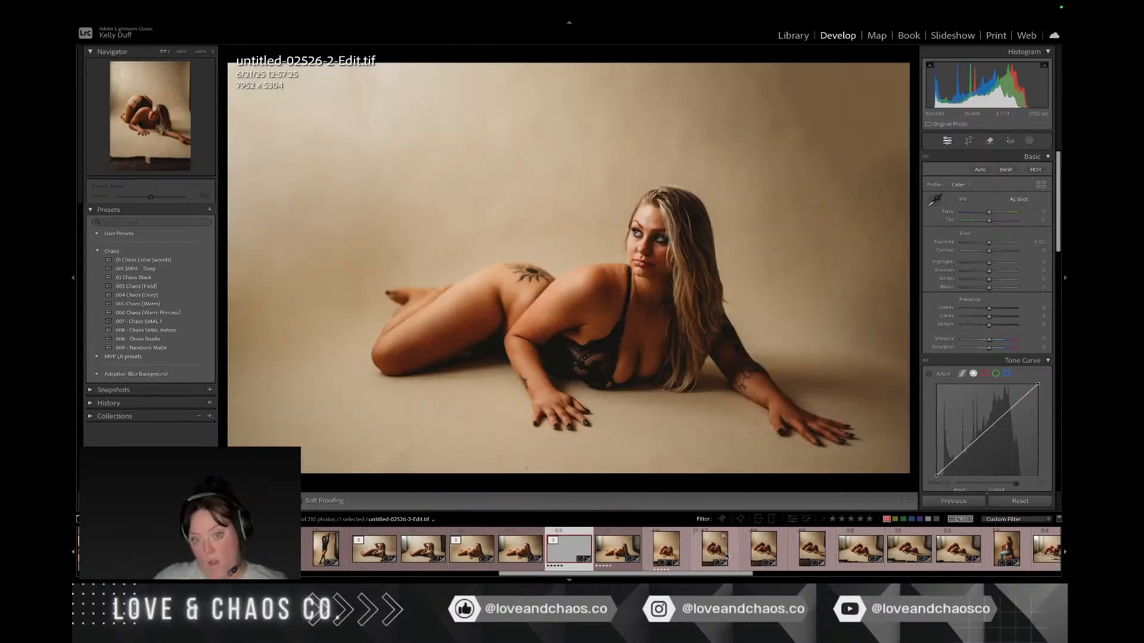
{"action": "left_click", "coordinate": [689, 558]}
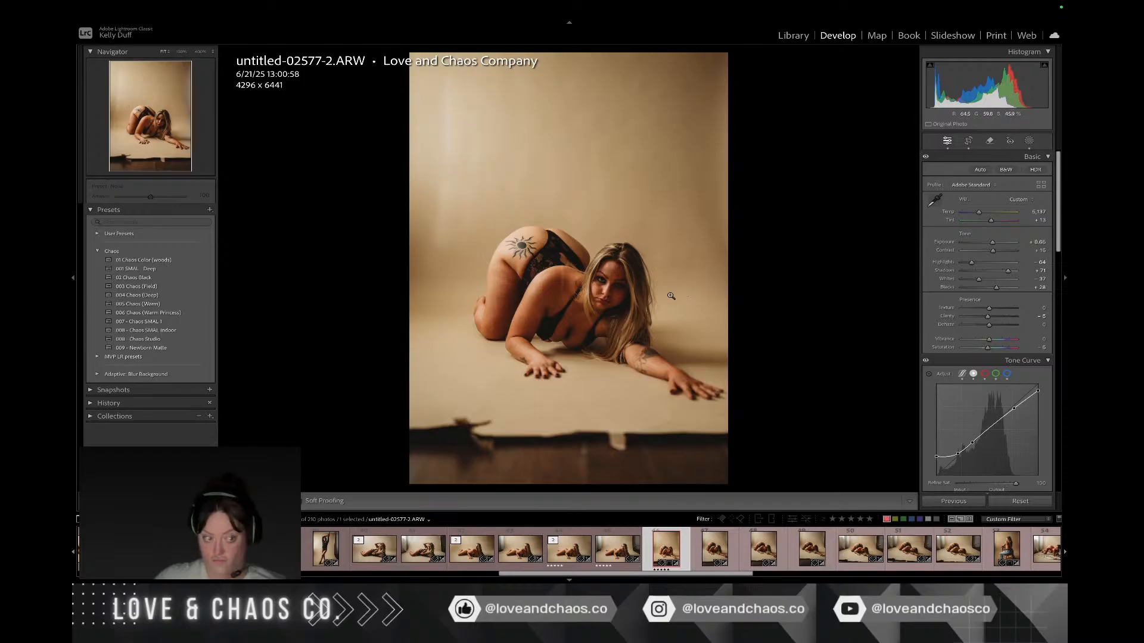
Step: Open untitled-02577-2.ARW in Adobe Photoshop 2025 and duplicate its Background layer
{"action": "right_click", "coordinate": [671, 296]}
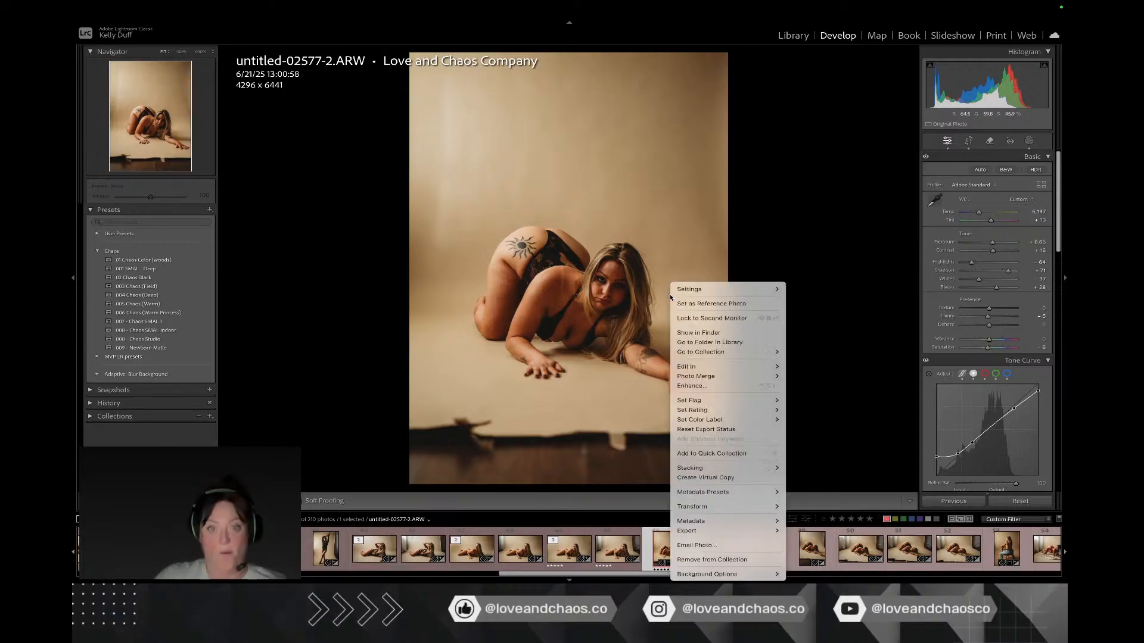
{"action": "mouse_move", "coordinate": [703, 367]}
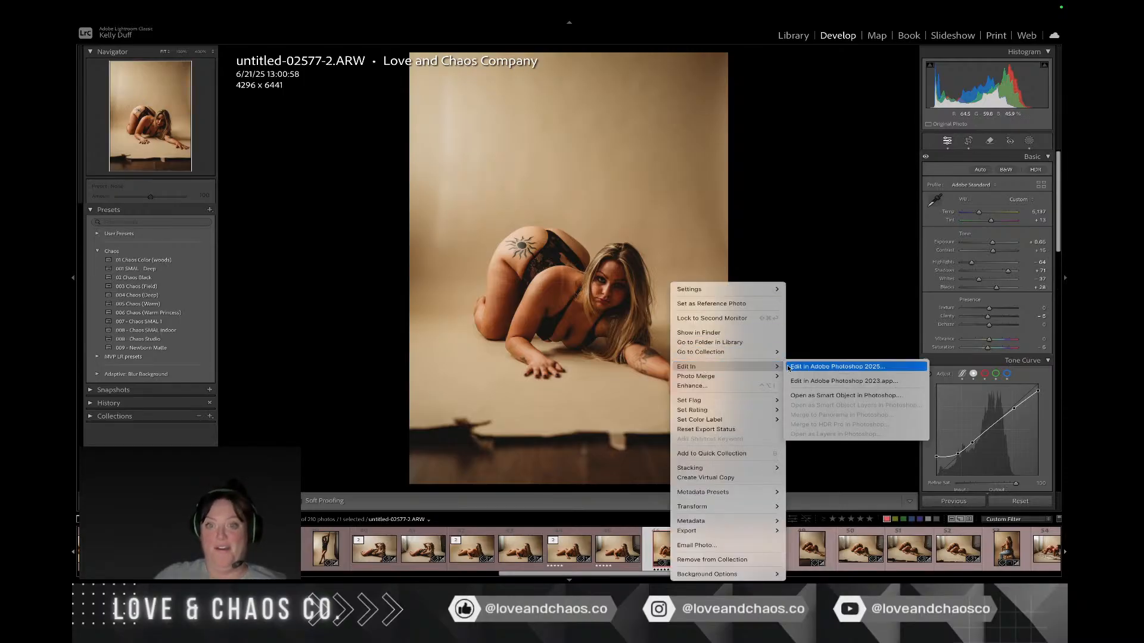
{"action": "left_click", "coordinate": [809, 368]}
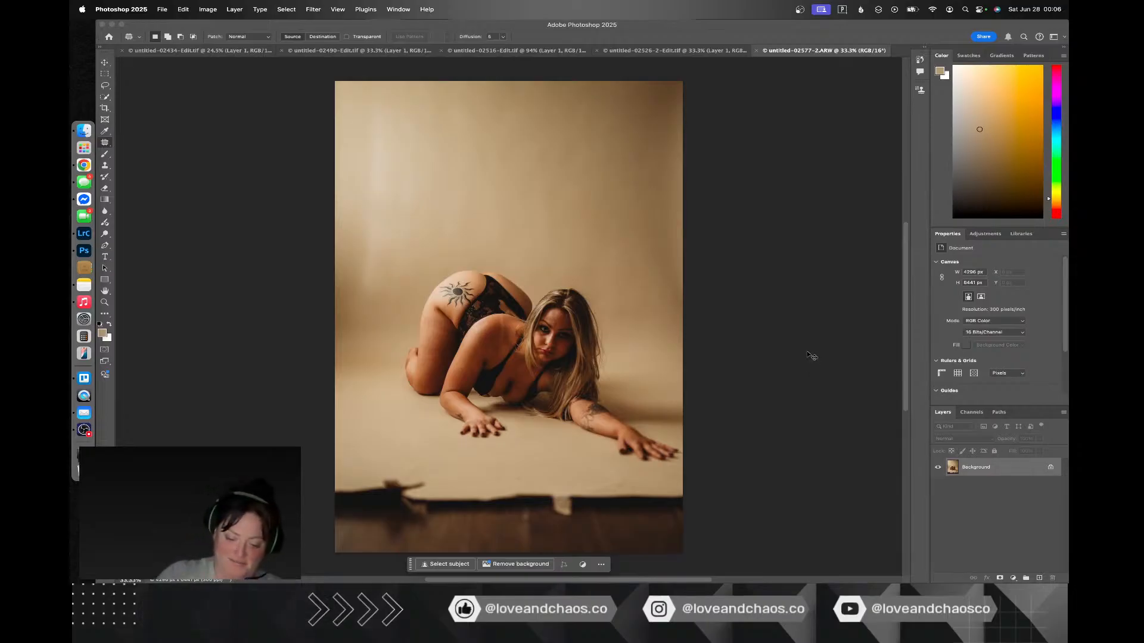
{"action": "key", "text": "super+j"}
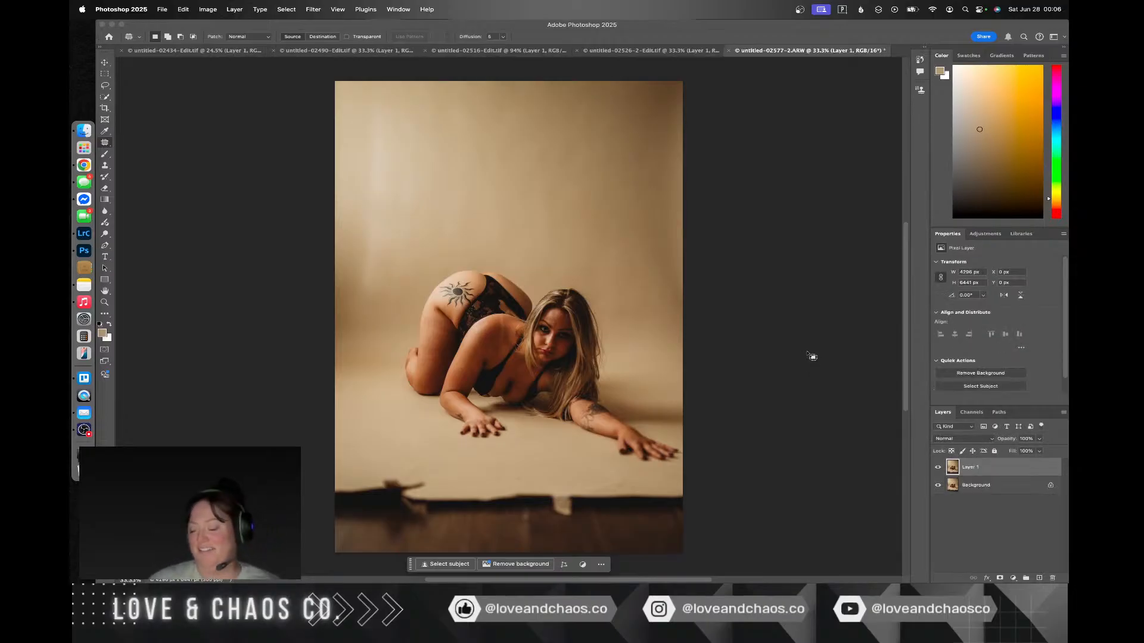
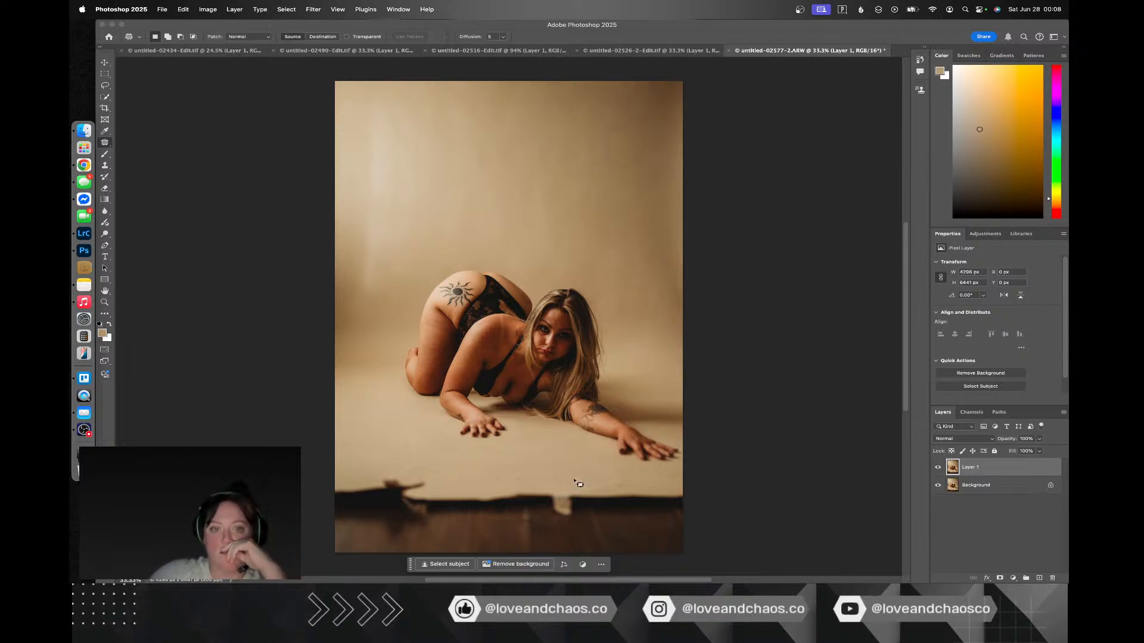
Step: Patch the torn backdrop edge and dark floor along the portrait's lower edge with clean backdrop from above the woman, and deselect
{"action": "mouse_move", "coordinate": [551, 477]}
{"action": "left_mouse_down"}
{"action": "mouse_move", "coordinate": [421, 467]}
{"action": "mouse_move", "coordinate": [336, 477]}
{"action": "mouse_move", "coordinate": [321, 486]}
{"action": "mouse_move", "coordinate": [331, 560]}
{"action": "mouse_move", "coordinate": [610, 568]}
{"action": "mouse_move", "coordinate": [684, 556]}
{"action": "mouse_move", "coordinate": [745, 529]}
{"action": "left_mouse_up"}
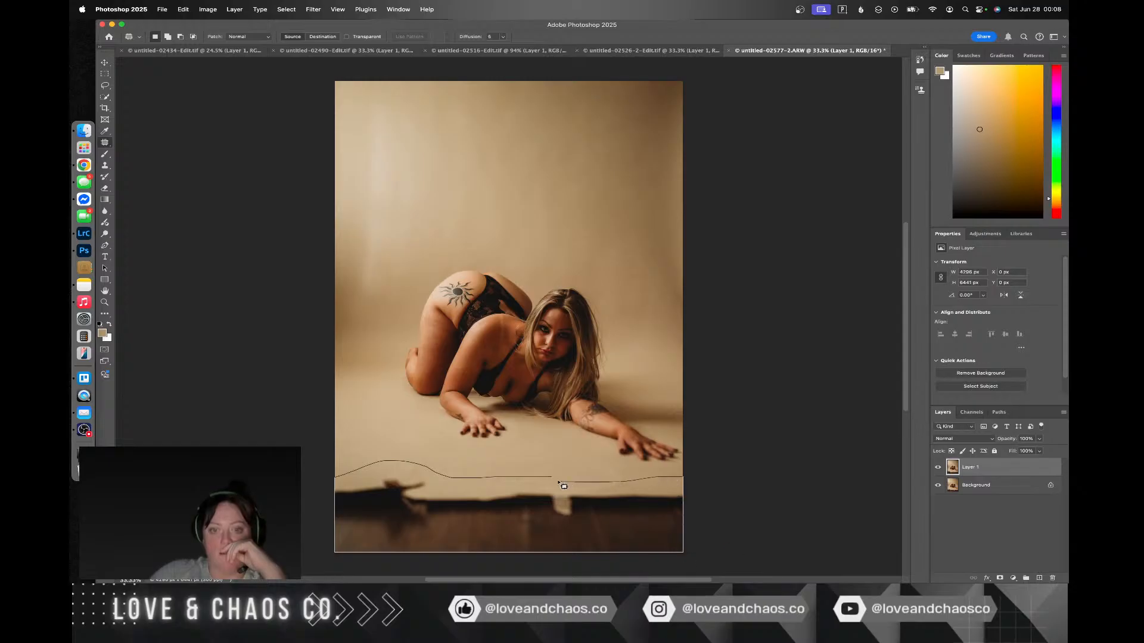
{"action": "left_click_drag", "start_coordinate": [564, 486], "coordinate": [551, 479]}
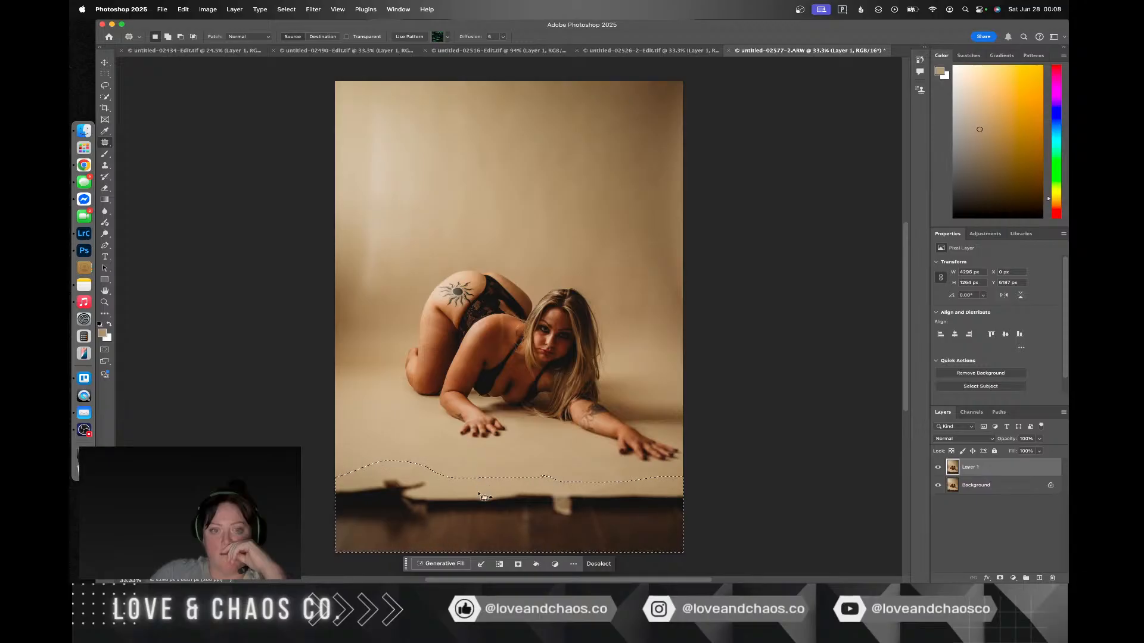
{"action": "left_click_drag", "start_coordinate": [483, 497], "coordinate": [471, 167]}
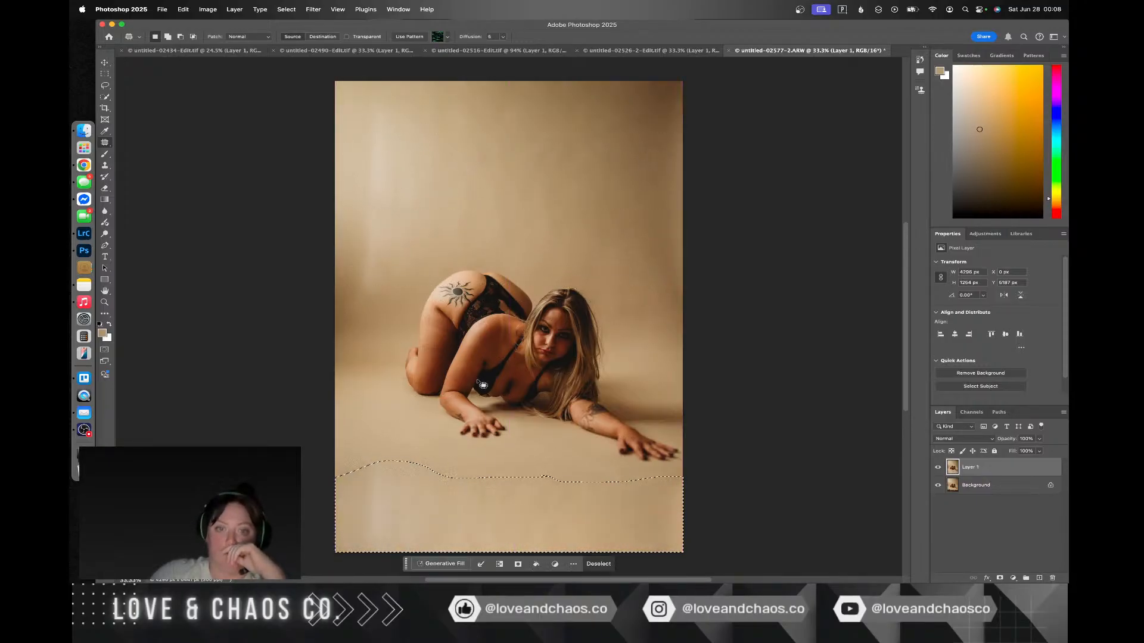
{"action": "key", "text": "cmd+d"}
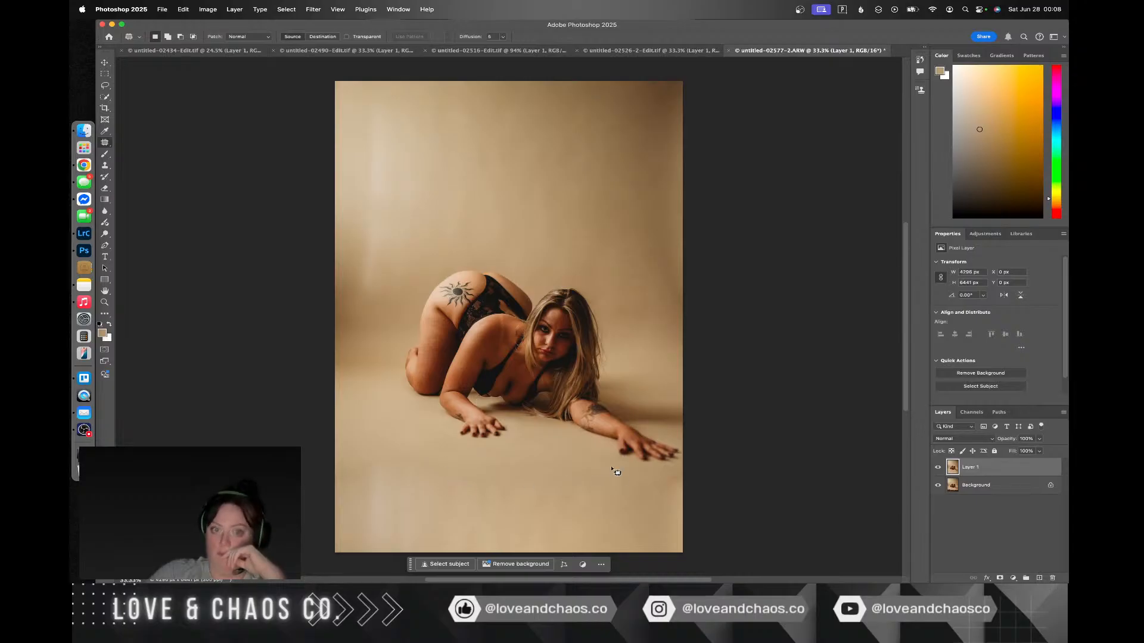
Step: Patch the uneven backdrop below the woman's hands and the lower-left blend line with smoother backdrop, and deselect
{"action": "mouse_move", "coordinate": [462, 458]}
{"action": "left_mouse_down"}
{"action": "mouse_move", "coordinate": [354, 459]}
{"action": "mouse_move", "coordinate": [301, 480]}
{"action": "mouse_move", "coordinate": [467, 511]}
{"action": "mouse_move", "coordinate": [581, 494]}
{"action": "mouse_move", "coordinate": [572, 478]}
{"action": "mouse_move", "coordinate": [457, 449]}
{"action": "left_mouse_up"}
{"action": "left_click", "coordinate": [583, 452]}
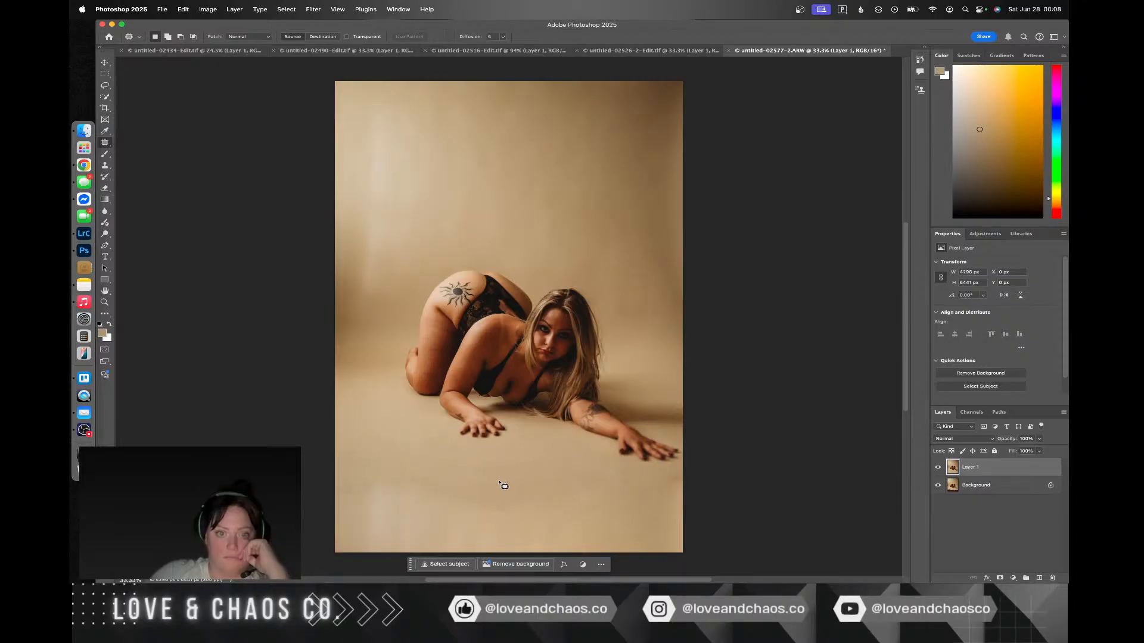
{"action": "left_click_drag", "start_coordinate": [495, 487], "coordinate": [357, 481]}
{"action": "mouse_move", "coordinate": [410, 534]}
{"action": "left_mouse_down"}
{"action": "mouse_move", "coordinate": [578, 508]}
{"action": "mouse_move", "coordinate": [538, 484]}
{"action": "left_mouse_up"}
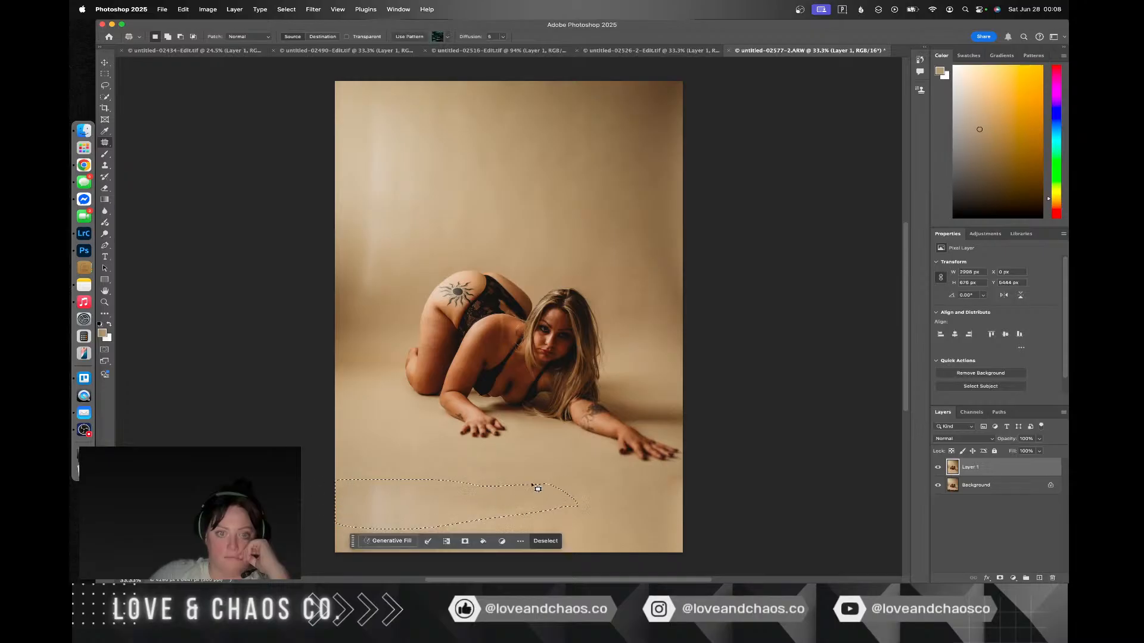
{"action": "mouse_move", "coordinate": [475, 504]}
{"action": "left_mouse_down"}
{"action": "mouse_move", "coordinate": [477, 355]}
{"action": "mouse_move", "coordinate": [532, 185]}
{"action": "mouse_move", "coordinate": [521, 175]}
{"action": "left_mouse_up"}
{"action": "left_click", "coordinate": [518, 174]}
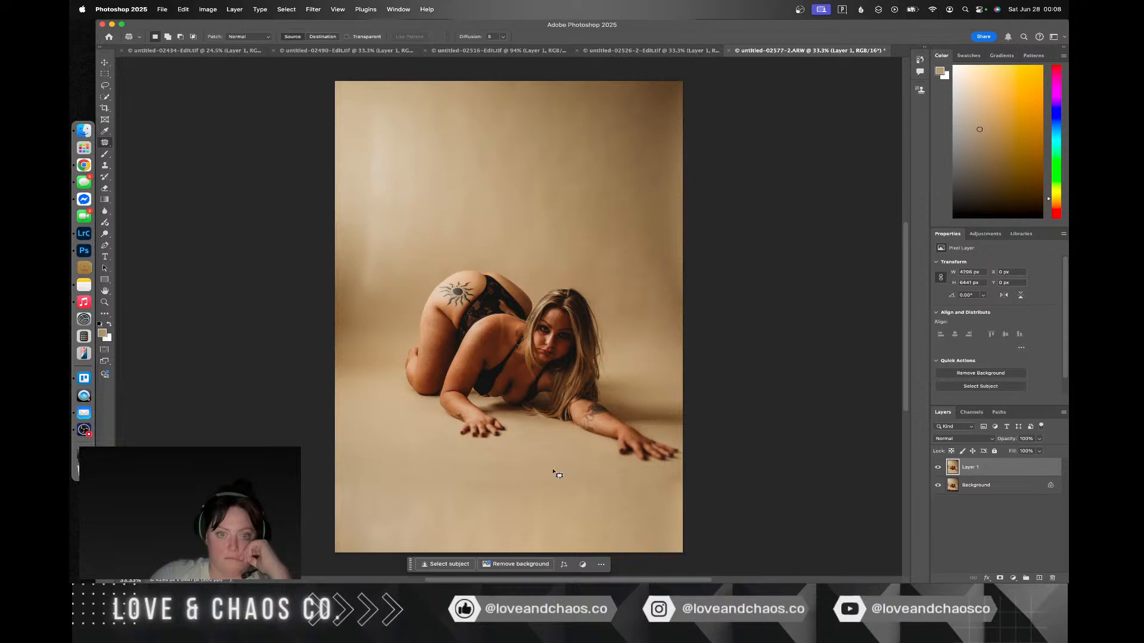
Step: Patch the remaining uneven backdrop below and between the woman's hands with neighbouring clean backdrop, and deselect
{"action": "mouse_move", "coordinate": [554, 469]}
{"action": "left_mouse_down"}
{"action": "mouse_move", "coordinate": [503, 468]}
{"action": "mouse_move", "coordinate": [471, 493]}
{"action": "left_mouse_up"}
{"action": "mouse_move", "coordinate": [562, 502]}
{"action": "left_mouse_down"}
{"action": "mouse_move", "coordinate": [565, 482]}
{"action": "mouse_move", "coordinate": [535, 469]}
{"action": "left_mouse_up"}
{"action": "left_click", "coordinate": [571, 468]}
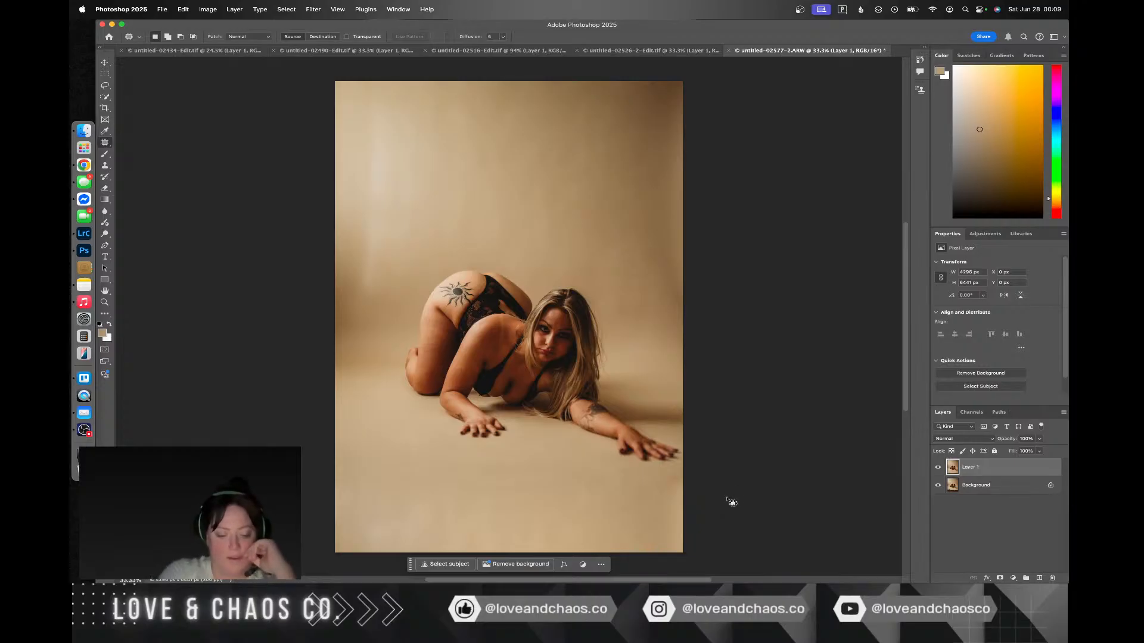
Step: Save the retouched portrait, compare untitled-02577-2-Edit.tif with untitled-02603.ARW in Lightroom Classic, and return to Photoshop
{"action": "key", "text": "super+s"}
{"action": "key", "text": "ctrl+Right"}
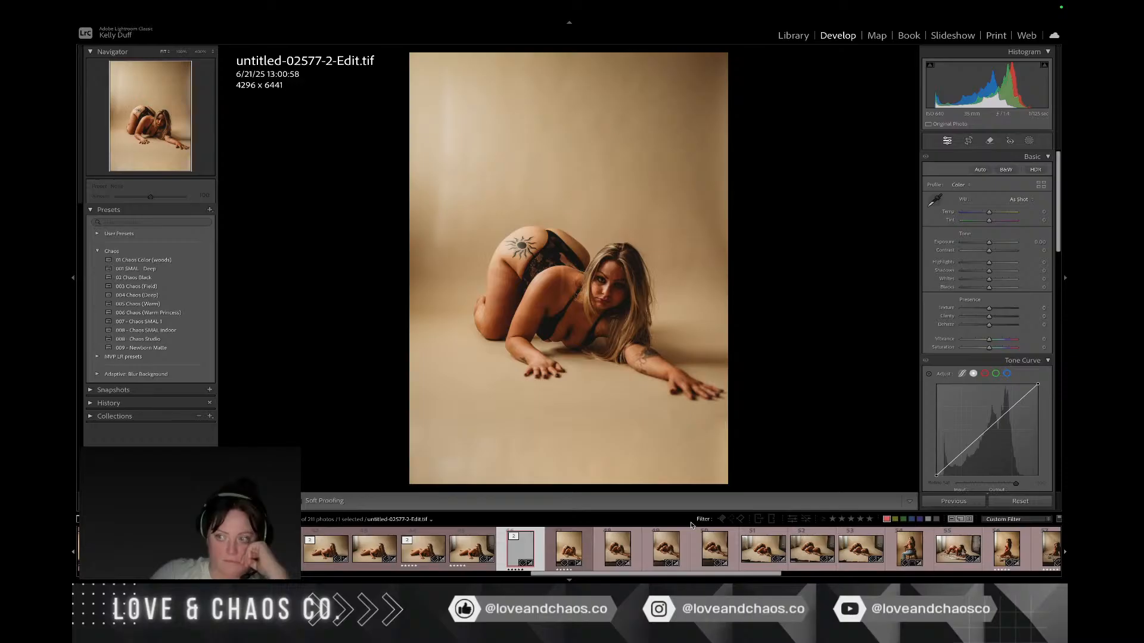
{"action": "left_click", "coordinate": [633, 556]}
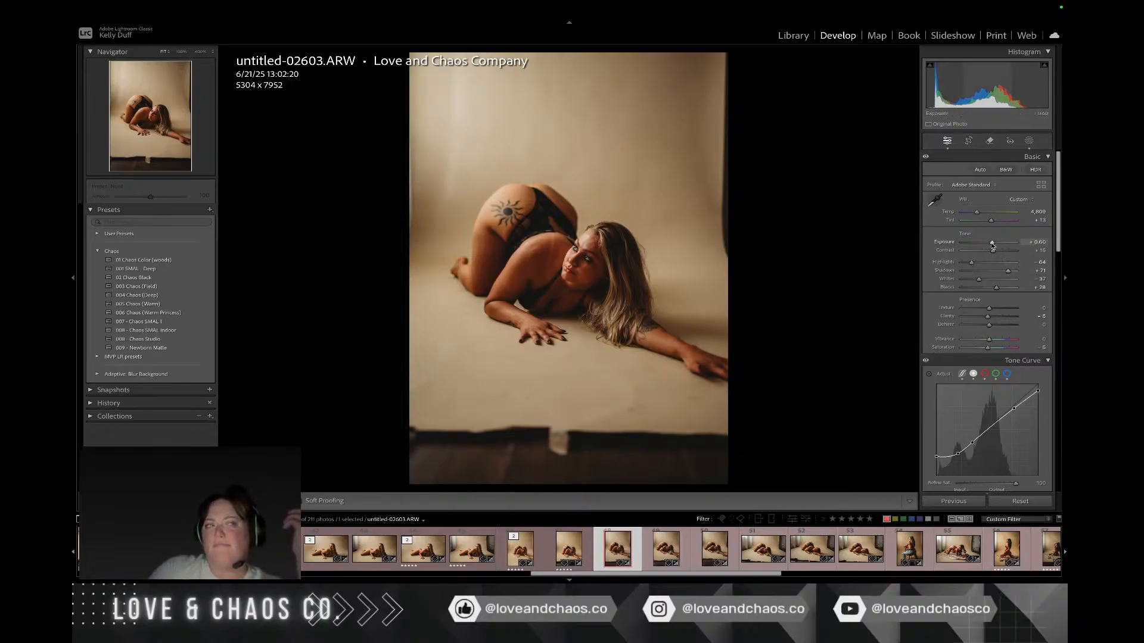
{"action": "left_click", "coordinate": [541, 554]}
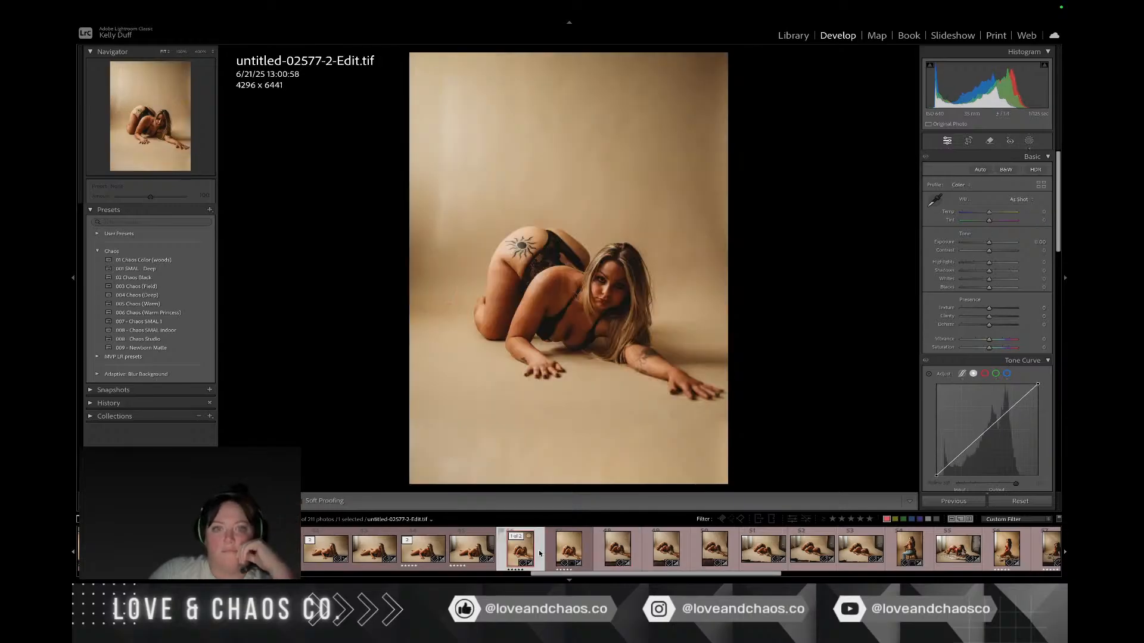
{"action": "key", "text": "ctrl+Left"}
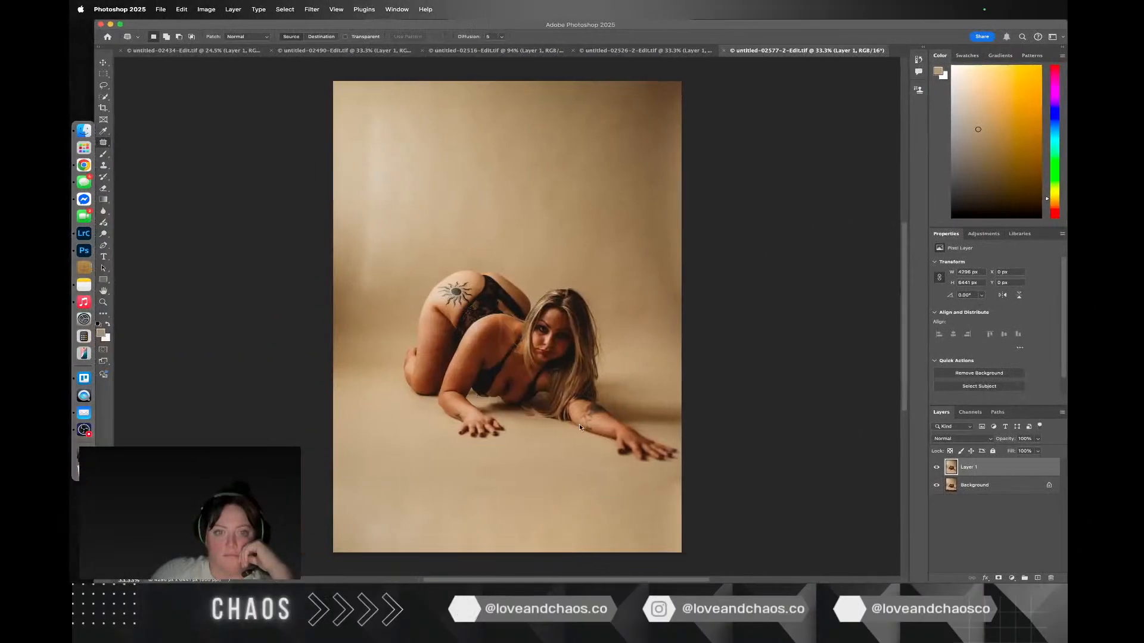
Step: Try to patch the strap line on the woman's shoulder with skin to its right, undo the patch and deselect
{"action": "scroll", "coordinate": [494, 345], "scroll_direction": "up", "scroll_amount": 8}
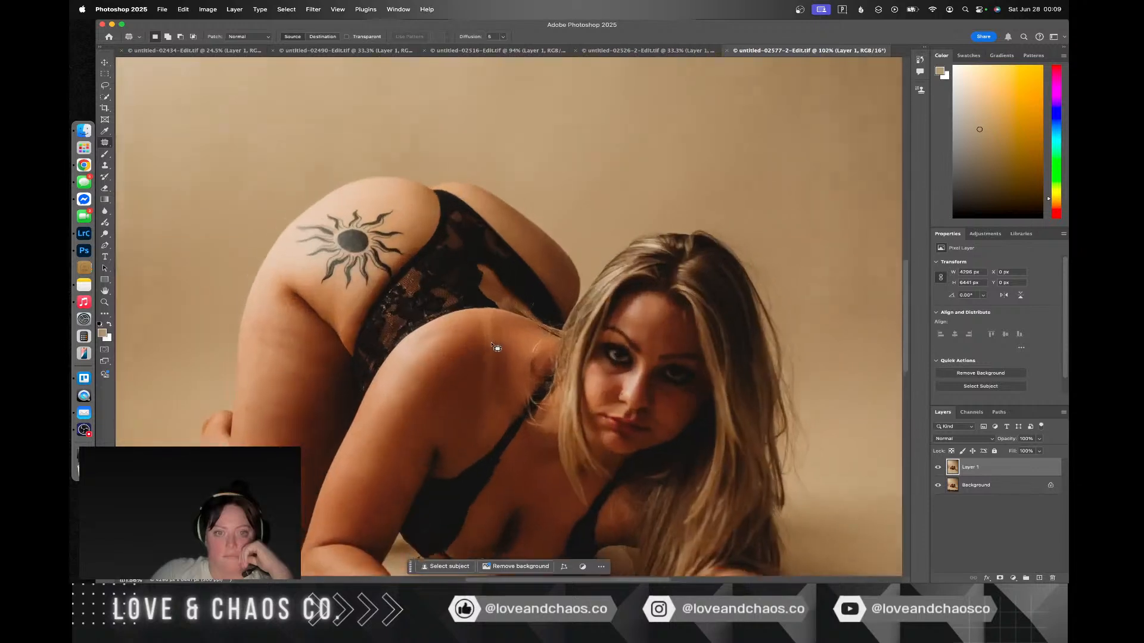
{"action": "mouse_move", "coordinate": [469, 309]}
{"action": "left_mouse_down"}
{"action": "mouse_move", "coordinate": [477, 360]}
{"action": "mouse_move", "coordinate": [463, 423]}
{"action": "mouse_move", "coordinate": [482, 424]}
{"action": "mouse_move", "coordinate": [501, 383]}
{"action": "left_mouse_up"}
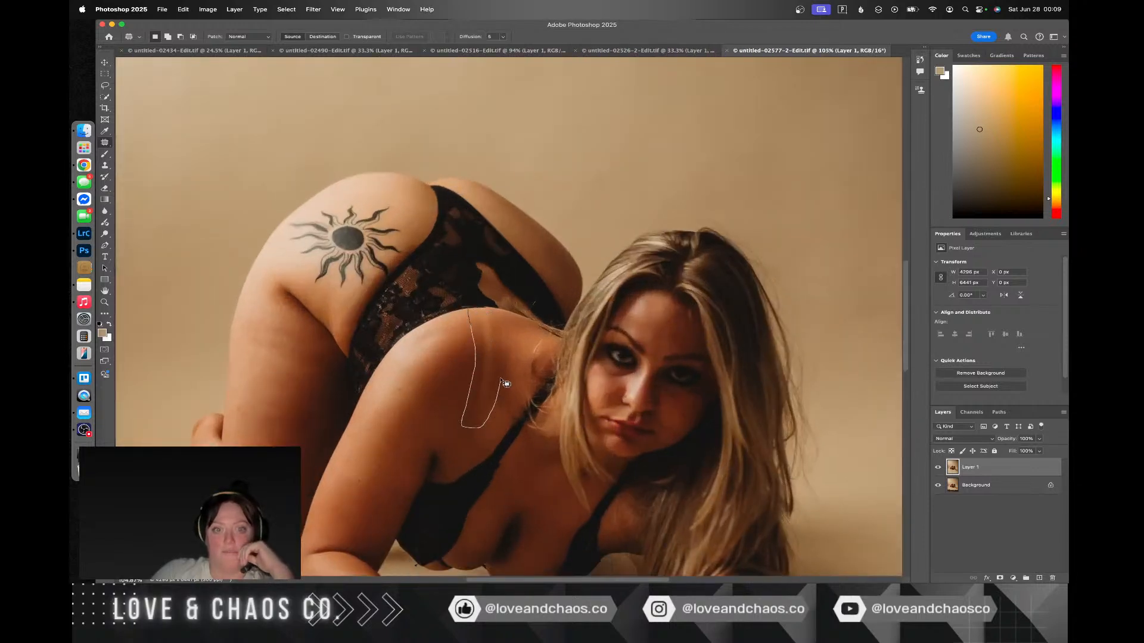
{"action": "mouse_move", "coordinate": [478, 316]}
{"action": "left_mouse_down"}
{"action": "mouse_move", "coordinate": [471, 309]}
{"action": "mouse_move", "coordinate": [459, 338]}
{"action": "mouse_move", "coordinate": [506, 346]}
{"action": "left_mouse_up"}
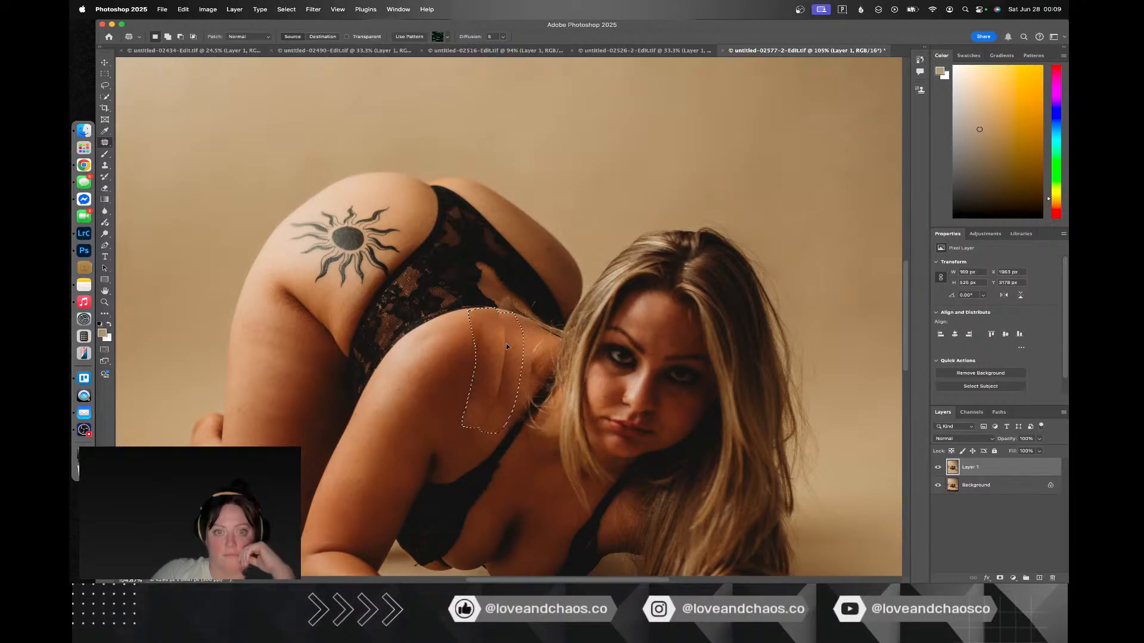
{"action": "key", "text": "super+d"}
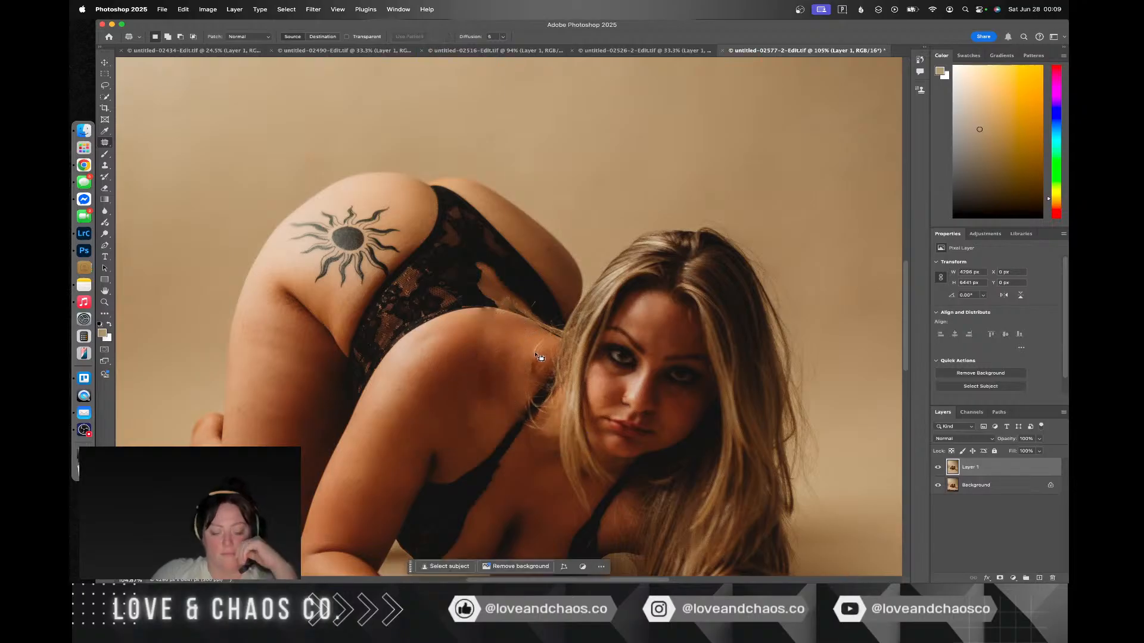
{"action": "key", "text": "super+z"}
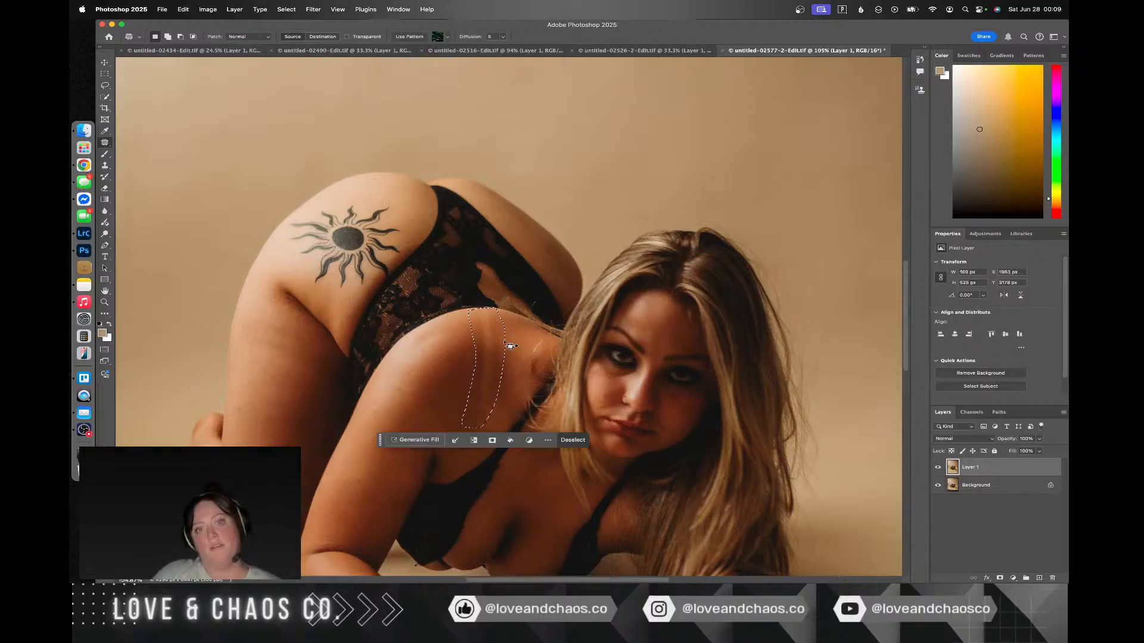
{"action": "key", "text": "super+d"}
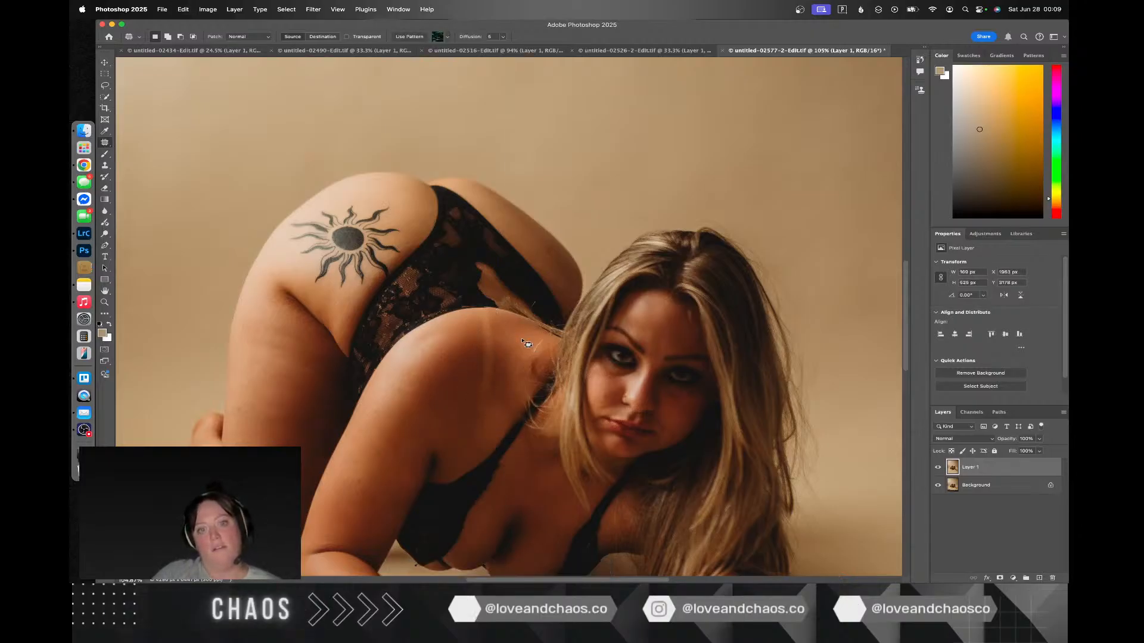
Step: Patch the strap line on the woman's shoulder within a narrower outline using neighbouring skin, and deselect
{"action": "left_click_drag", "start_coordinate": [487, 312], "coordinate": [477, 315]}
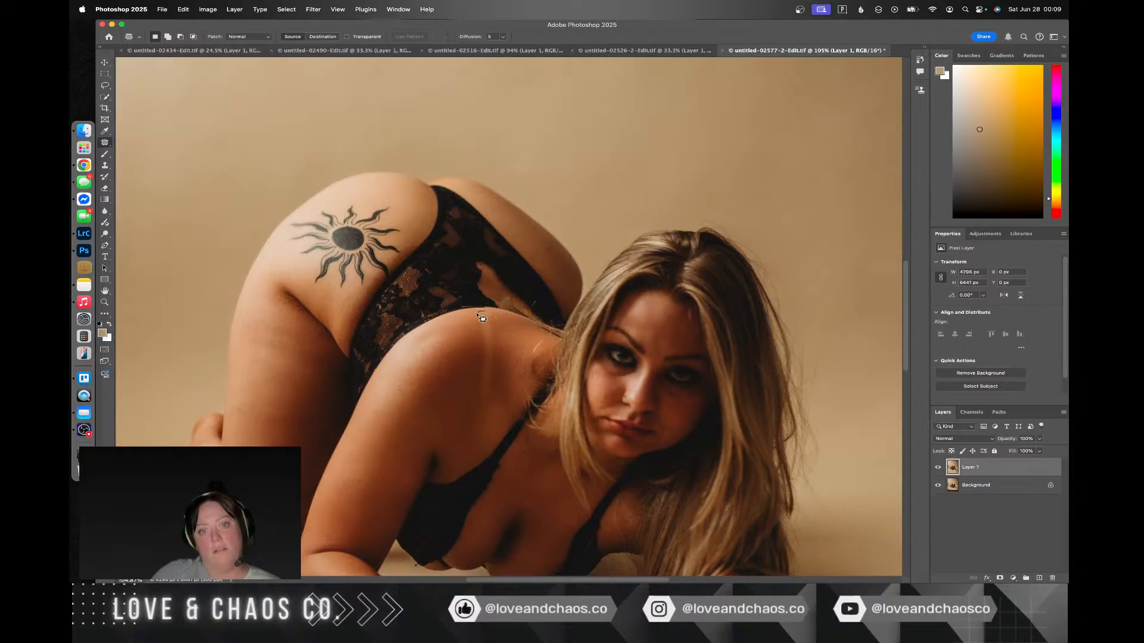
{"action": "mouse_move", "coordinate": [492, 393]}
{"action": "left_mouse_down"}
{"action": "mouse_move", "coordinate": [488, 311]}
{"action": "mouse_move", "coordinate": [484, 334]}
{"action": "mouse_move", "coordinate": [467, 336]}
{"action": "mouse_move", "coordinate": [492, 334]}
{"action": "mouse_move", "coordinate": [494, 374]}
{"action": "mouse_move", "coordinate": [506, 339]}
{"action": "mouse_move", "coordinate": [514, 349]}
{"action": "mouse_move", "coordinate": [457, 342]}
{"action": "mouse_move", "coordinate": [467, 365]}
{"action": "mouse_move", "coordinate": [496, 365]}
{"action": "mouse_move", "coordinate": [481, 325]}
{"action": "mouse_move", "coordinate": [466, 367]}
{"action": "mouse_move", "coordinate": [483, 373]}
{"action": "mouse_move", "coordinate": [492, 367]}
{"action": "mouse_move", "coordinate": [451, 349]}
{"action": "left_mouse_up"}
{"action": "key", "text": "ctrl+d"}
{"action": "key", "text": "ctrl+d"}
{"action": "key", "text": "ctrl+d"}
{"action": "key", "text": "super+d"}
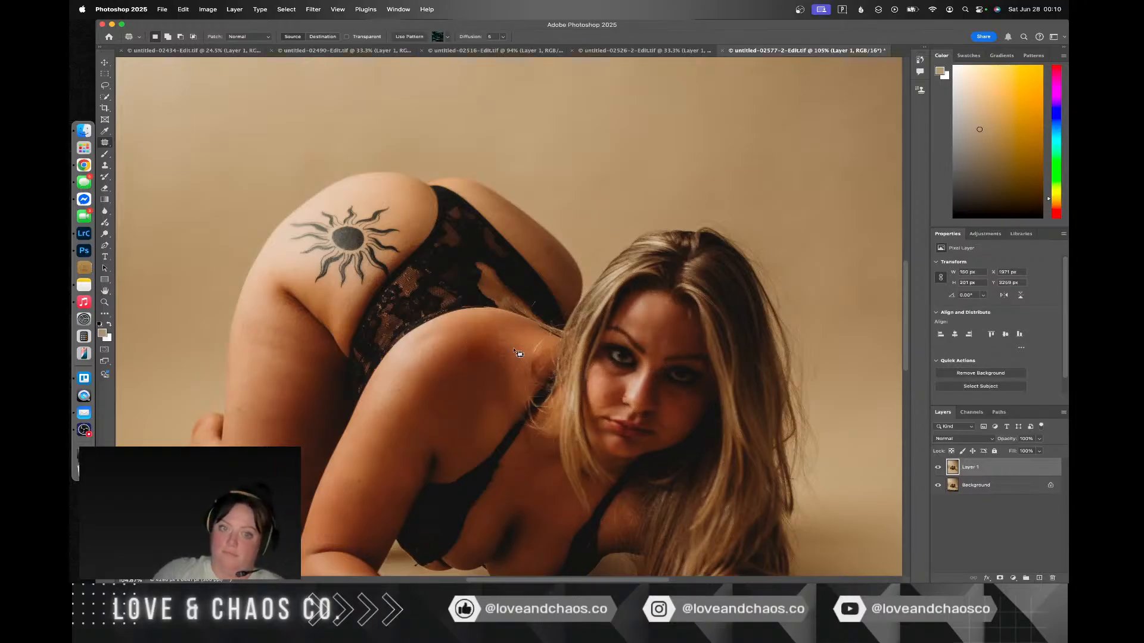
Step: Undo the last shoulder patch, patch the same area from skin slightly further right, and deselect
{"action": "key", "text": "super+z"}
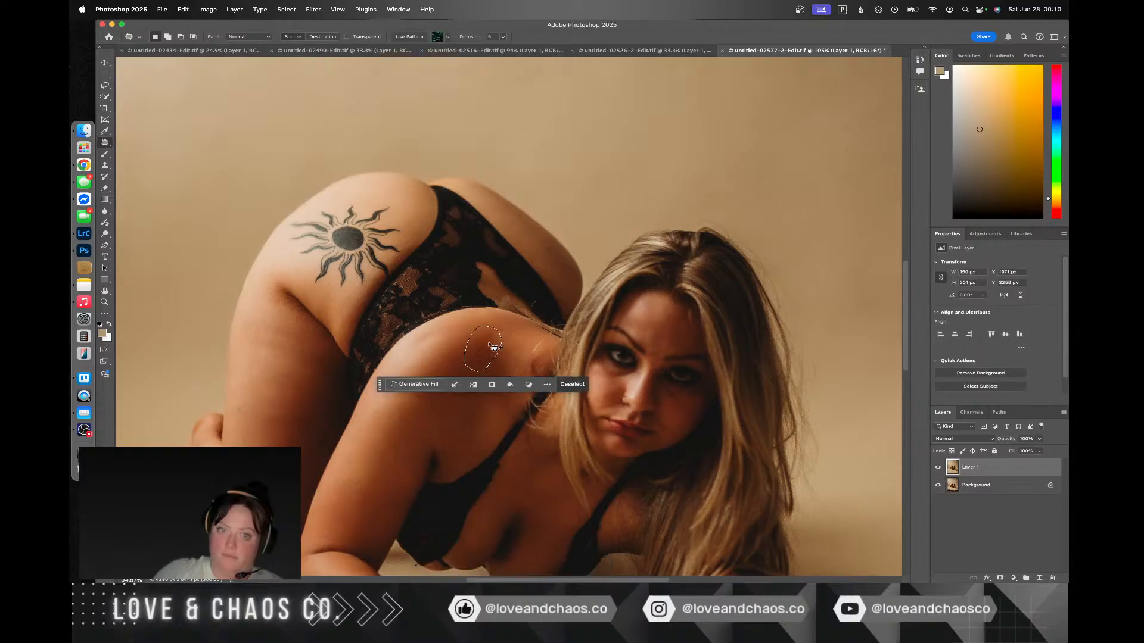
{"action": "left_click_drag", "start_coordinate": [478, 344], "coordinate": [498, 348]}
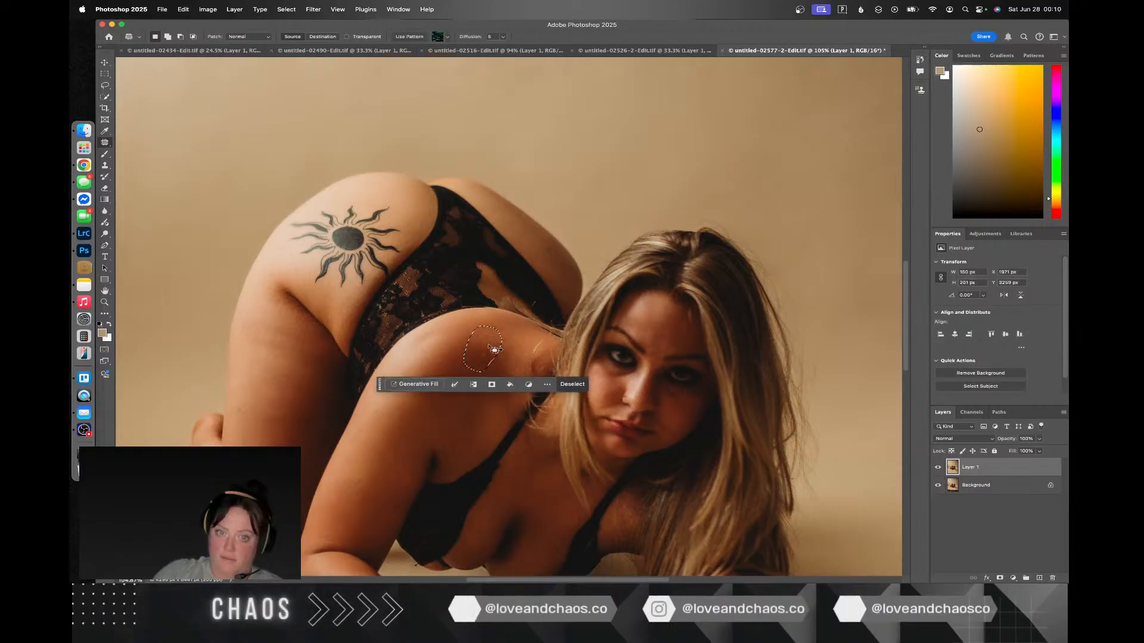
{"action": "key", "text": "super+d"}
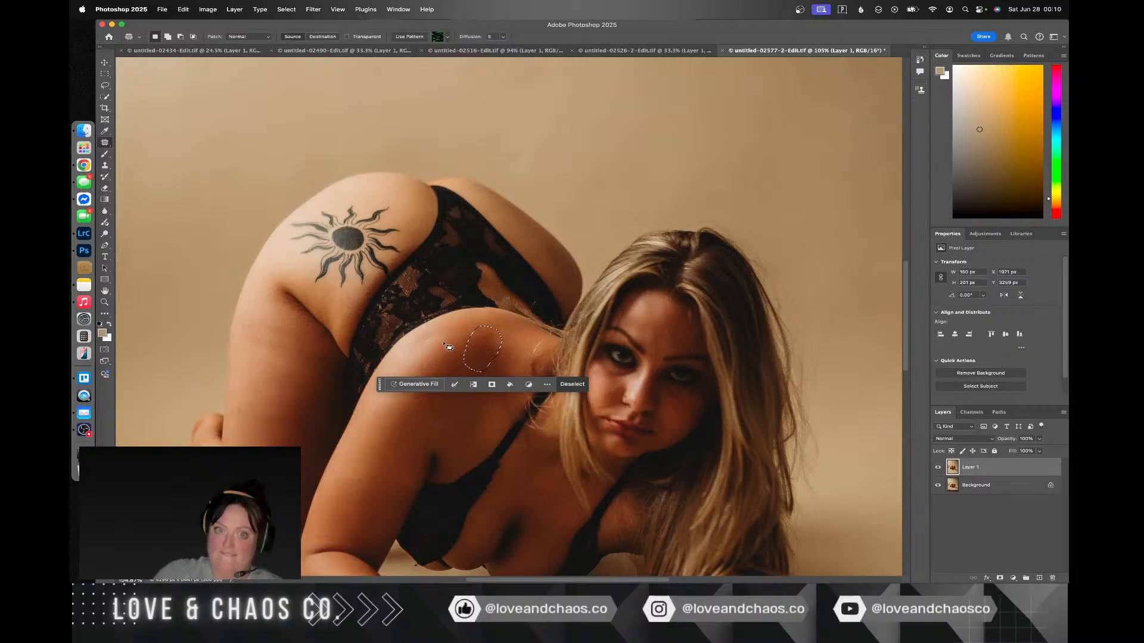
{"action": "left_click", "coordinate": [444, 344]}
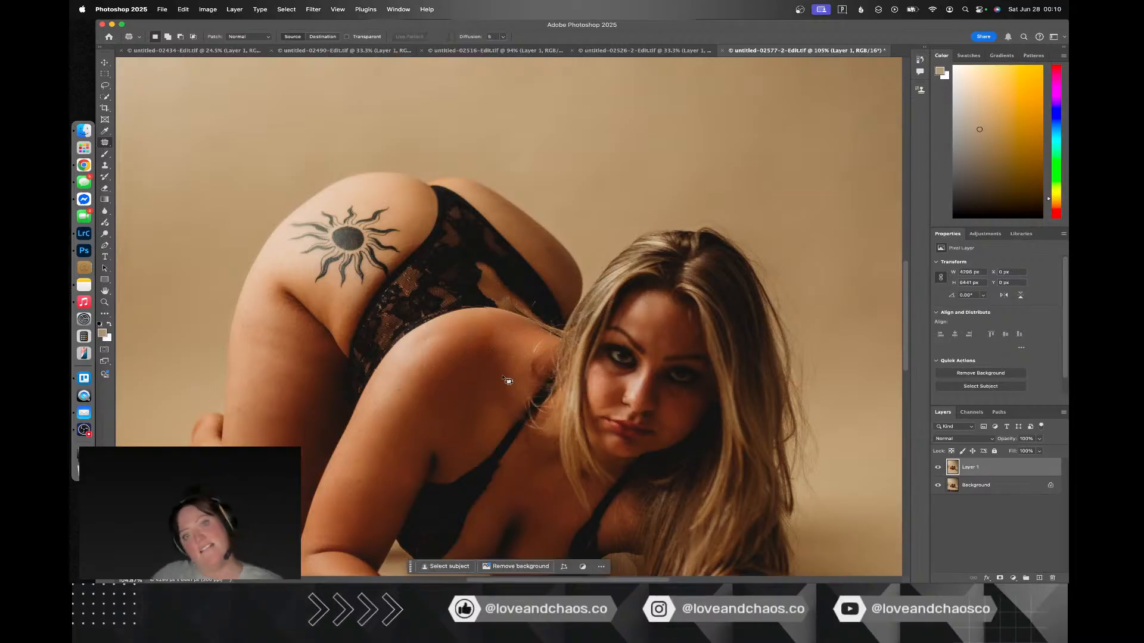
Step: Patch the remaining dark blotches on the woman's shoulder in small areas with nearby skin, and deselect
{"action": "mouse_move", "coordinate": [496, 340]}
{"action": "left_mouse_down"}
{"action": "mouse_move", "coordinate": [484, 330]}
{"action": "mouse_move", "coordinate": [459, 358]}
{"action": "left_mouse_up"}
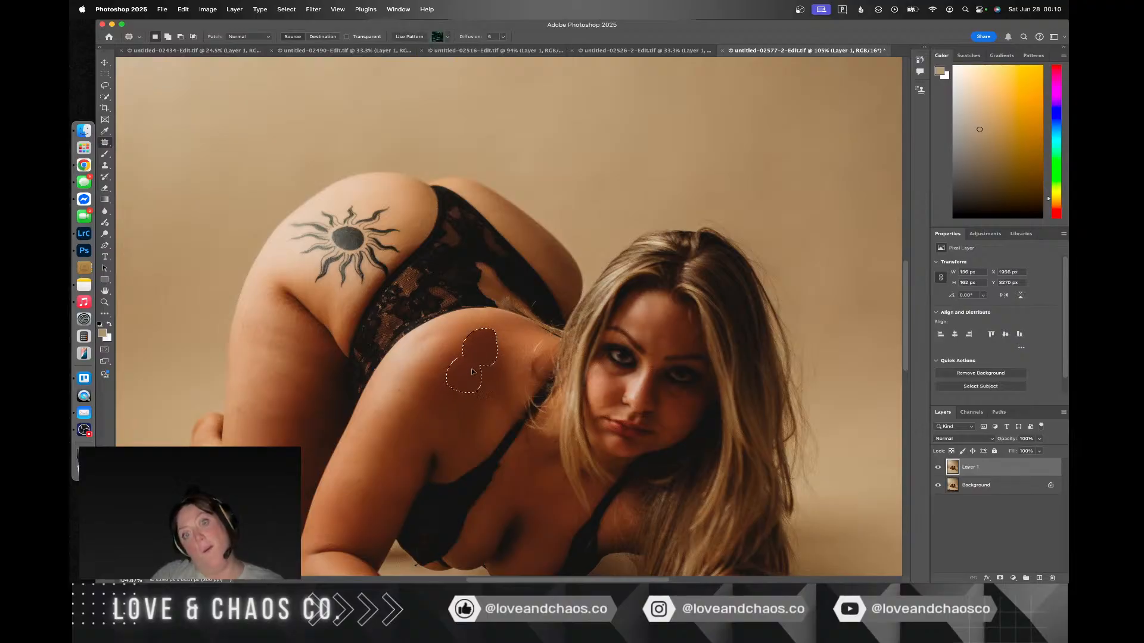
{"action": "left_click", "coordinate": [475, 420]}
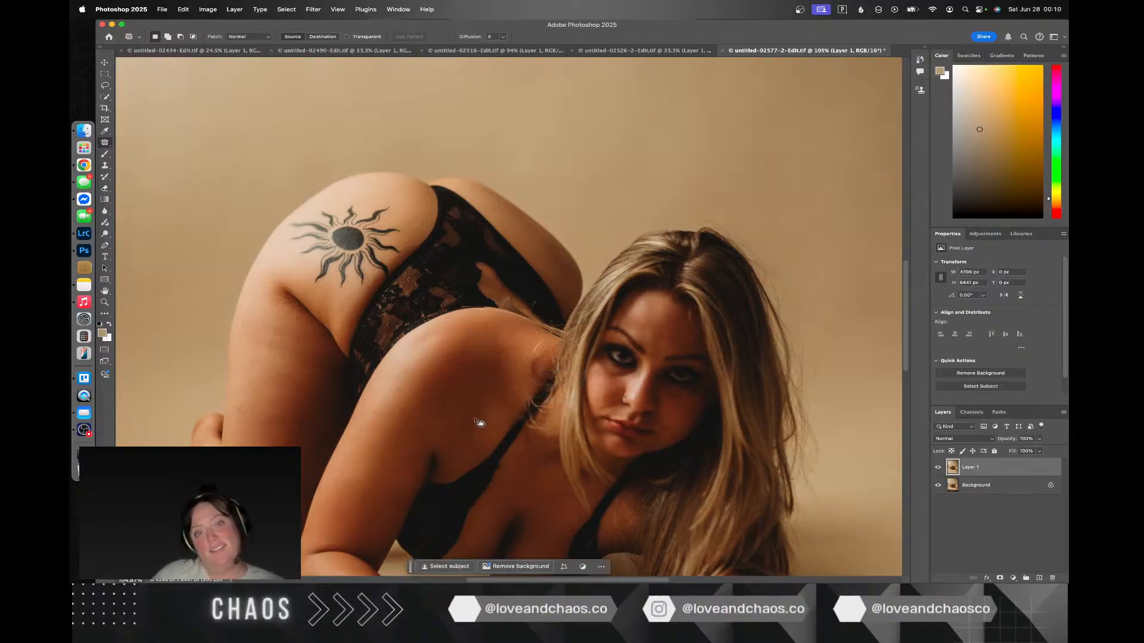
{"action": "left_click", "coordinate": [501, 364]}
{"action": "mouse_move", "coordinate": [501, 352]}
{"action": "left_mouse_down"}
{"action": "mouse_move", "coordinate": [452, 355]}
{"action": "mouse_move", "coordinate": [498, 370]}
{"action": "mouse_move", "coordinate": [455, 376]}
{"action": "left_mouse_up"}
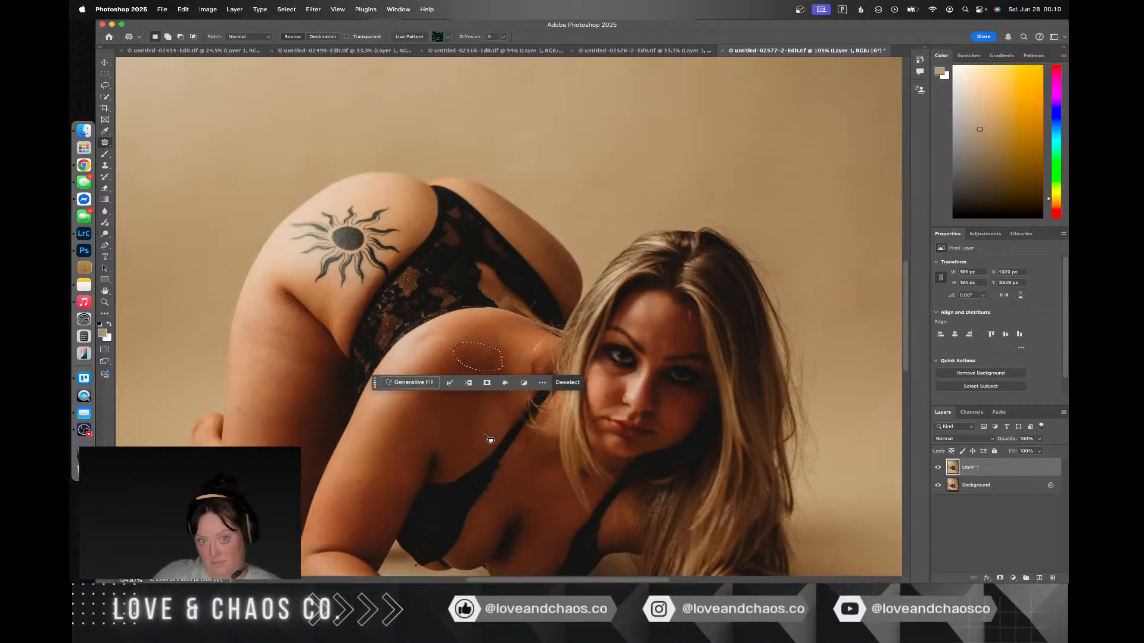
{"action": "key", "text": "super+d"}
{"action": "mouse_move", "coordinate": [503, 356]}
{"action": "left_mouse_down"}
{"action": "mouse_move", "coordinate": [475, 365]}
{"action": "mouse_move", "coordinate": [473, 333]}
{"action": "mouse_move", "coordinate": [487, 329]}
{"action": "mouse_move", "coordinate": [500, 360]}
{"action": "mouse_move", "coordinate": [473, 351]}
{"action": "left_mouse_up"}
{"action": "key", "text": "super+d"}
{"action": "key", "text": "super+d"}
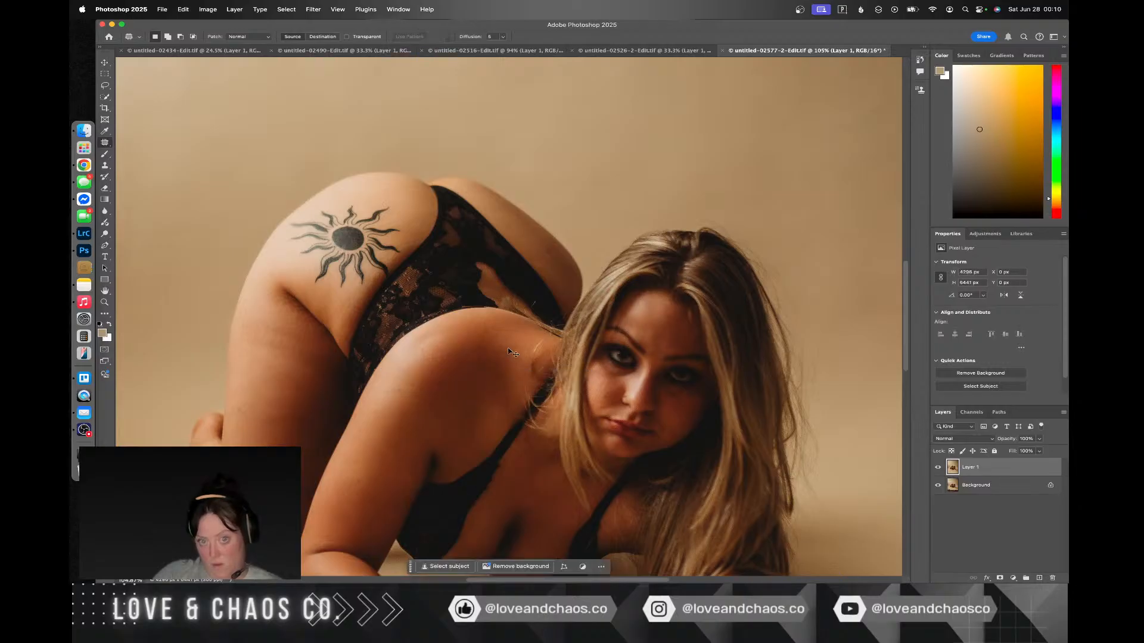
Step: Undo the successive shoulder patches back to the narrow outline around the strap line
{"action": "key", "text": "super+z"}
{"action": "key", "text": "super+z"}
{"action": "key", "text": "super+z"}
{"action": "key", "text": "super+z"}
{"action": "key", "text": "super+z"}
{"action": "key", "text": "super+z"}
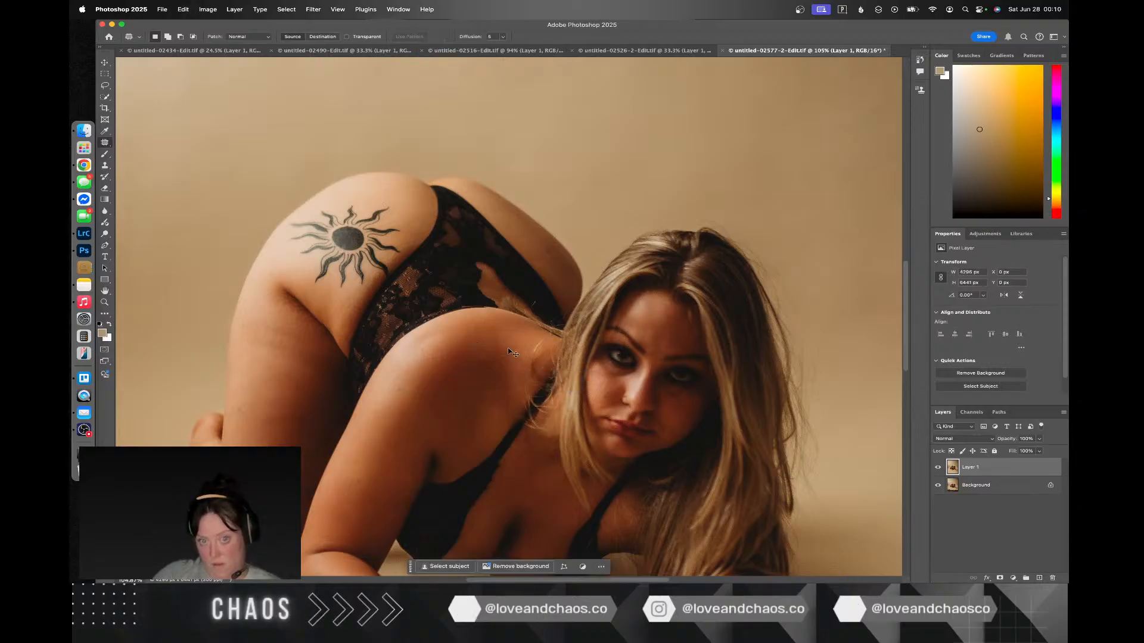
{"action": "key", "text": "super+z"}
{"action": "key", "text": "super+z"}
{"action": "key", "text": "super+z"}
{"action": "key", "text": "super+z"}
{"action": "key", "text": "super+z"}
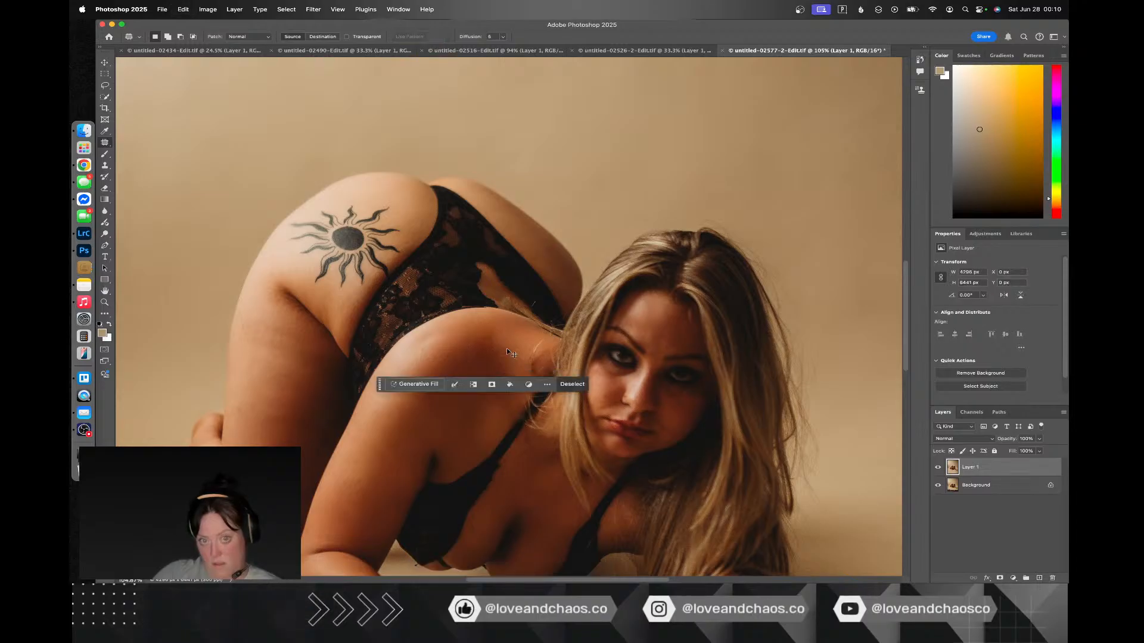
{"action": "key", "text": "super+z"}
{"action": "key", "text": "super+z"}
{"action": "key", "text": "super+z"}
{"action": "key", "text": "super+z"}
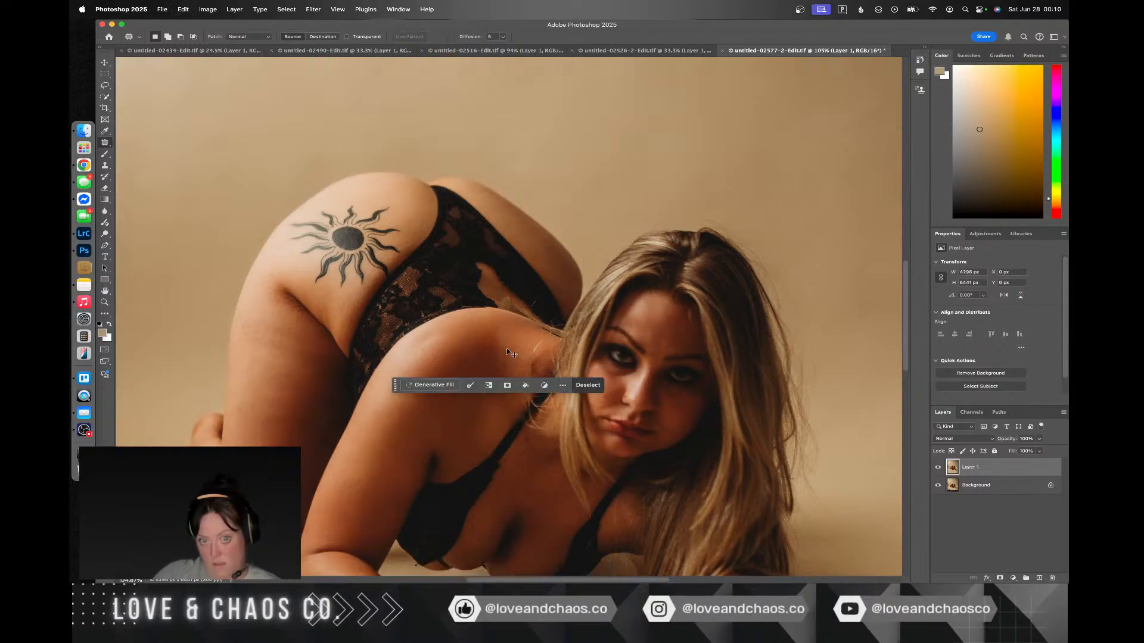
{"action": "key", "text": "super+z"}
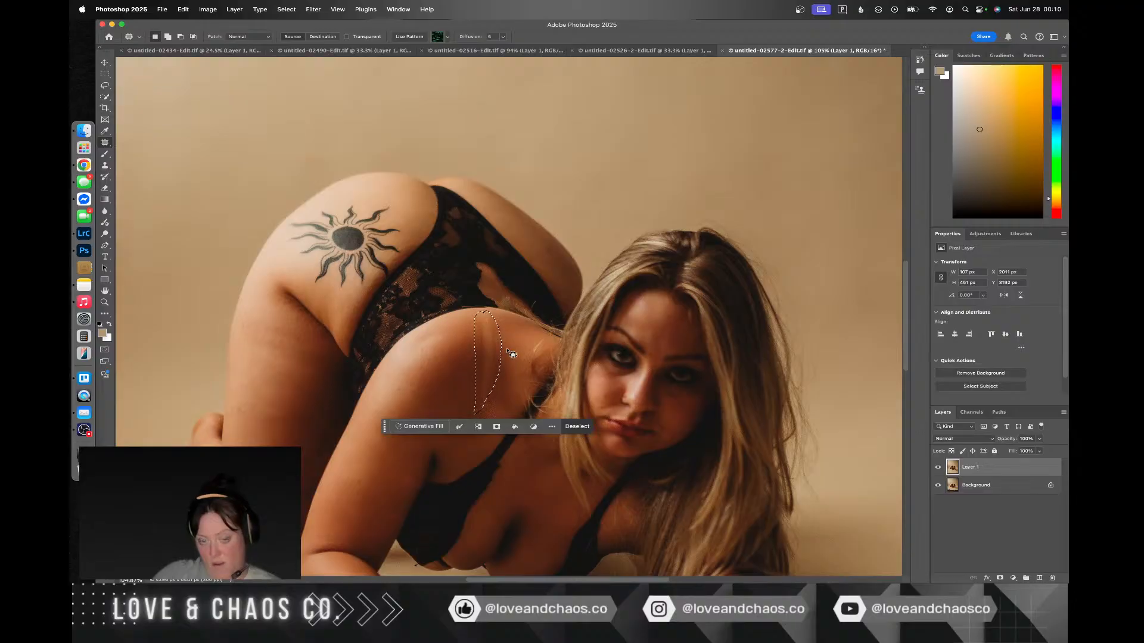
Step: Patch the strap line on the woman's shoulder and the narrow area just beside it with neighbouring skin, and deselect
{"action": "mouse_move", "coordinate": [492, 352]}
{"action": "left_mouse_down"}
{"action": "mouse_move", "coordinate": [476, 356]}
{"action": "mouse_move", "coordinate": [506, 328]}
{"action": "mouse_move", "coordinate": [484, 342]}
{"action": "mouse_move", "coordinate": [488, 384]}
{"action": "mouse_move", "coordinate": [511, 337]}
{"action": "mouse_move", "coordinate": [523, 352]}
{"action": "left_mouse_up"}
{"action": "left_click", "coordinate": [511, 356]}
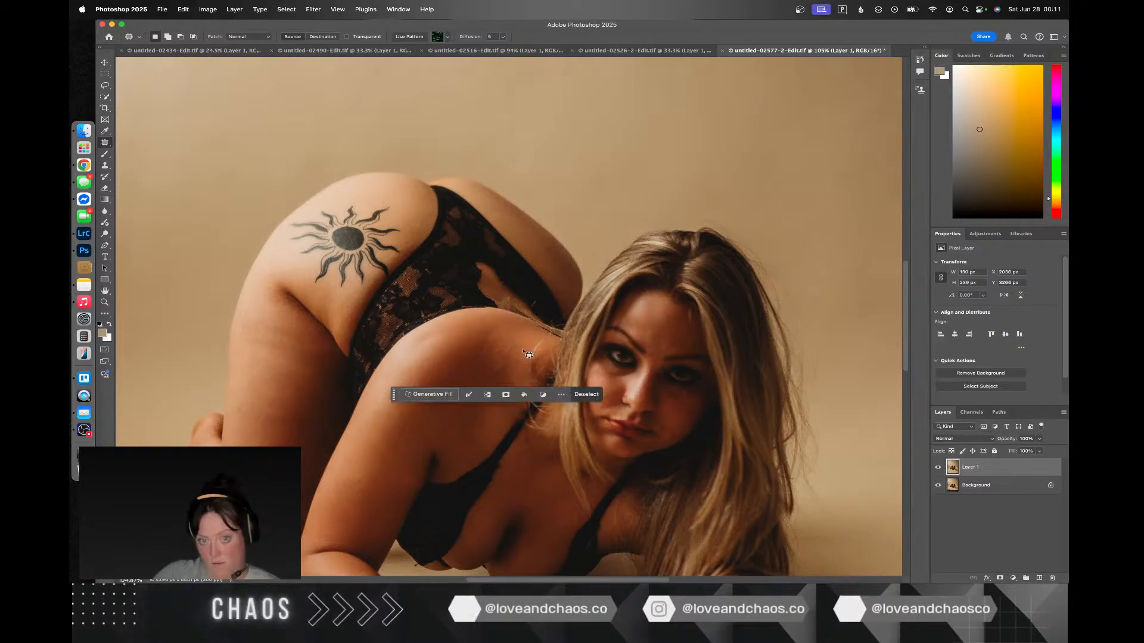
{"action": "key", "text": "cmd+d"}
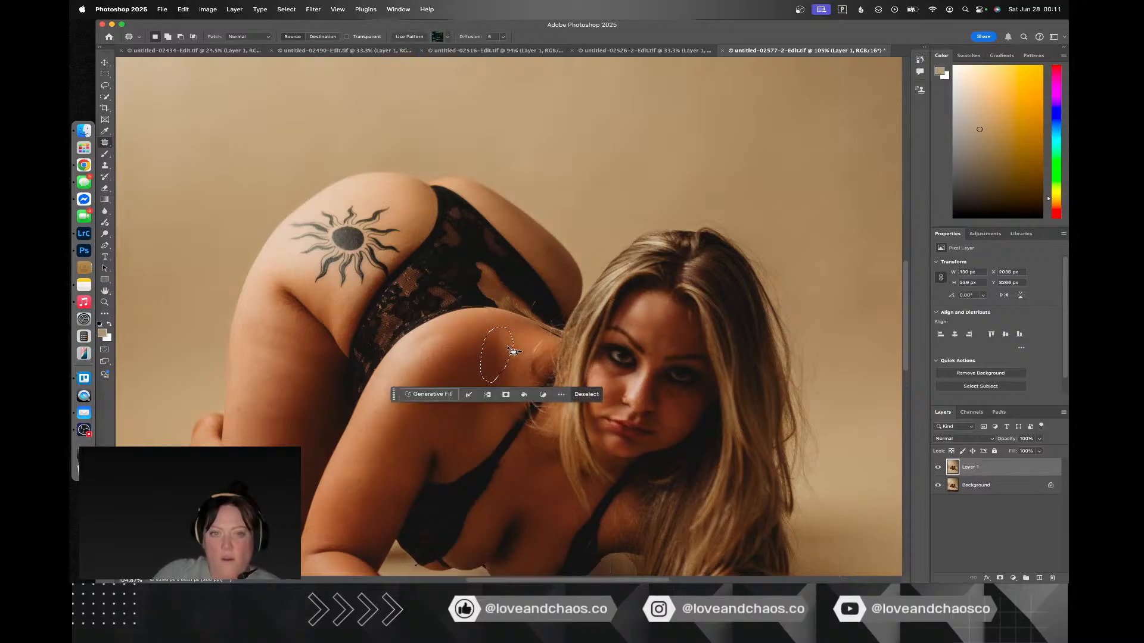
{"action": "left_click_drag", "start_coordinate": [511, 352], "coordinate": [471, 344]}
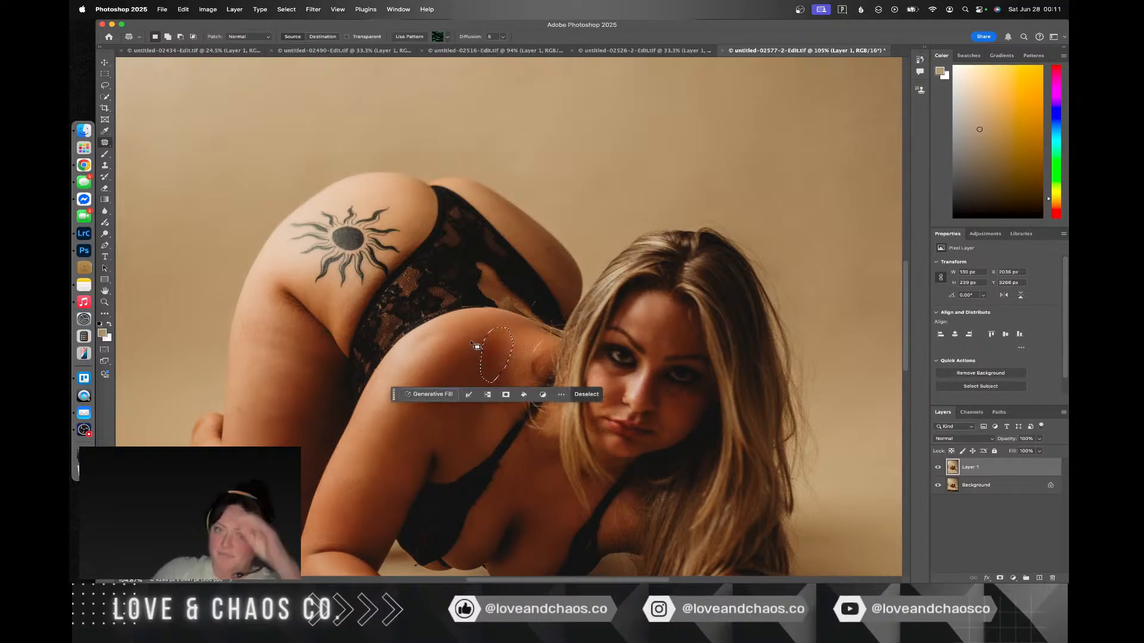
{"action": "key", "text": "ctrl+d"}
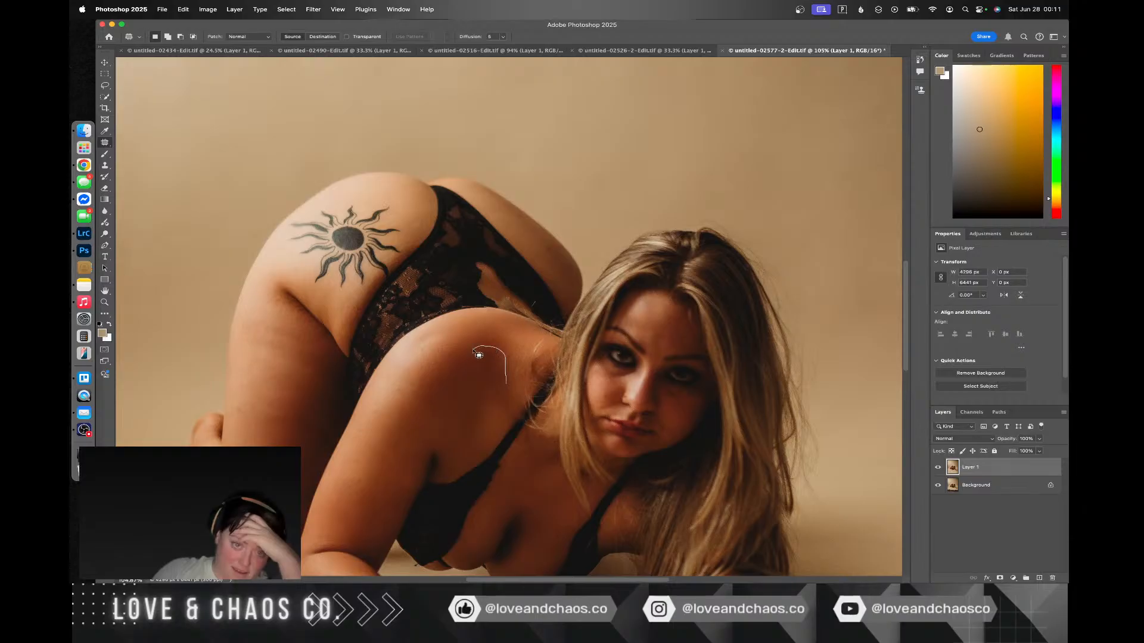
Step: Patch a rounded area and a flat strip in the middle of the shoulder with nearby skin, and dismiss the warning
{"action": "left_click_drag", "start_coordinate": [500, 384], "coordinate": [499, 390]}
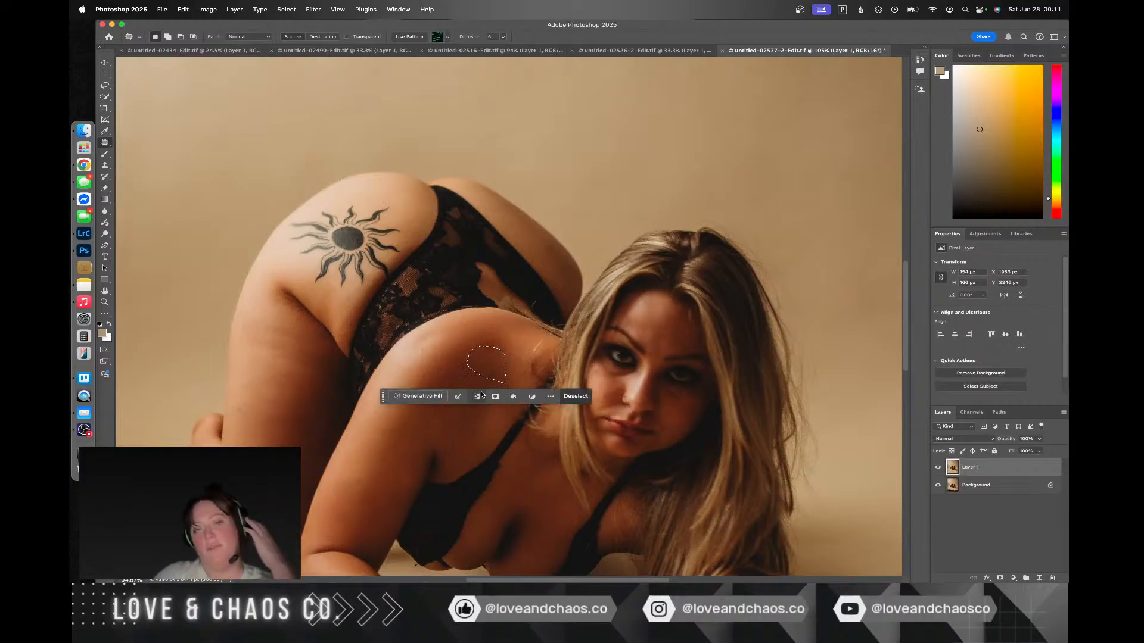
{"action": "left_click", "coordinate": [527, 343]}
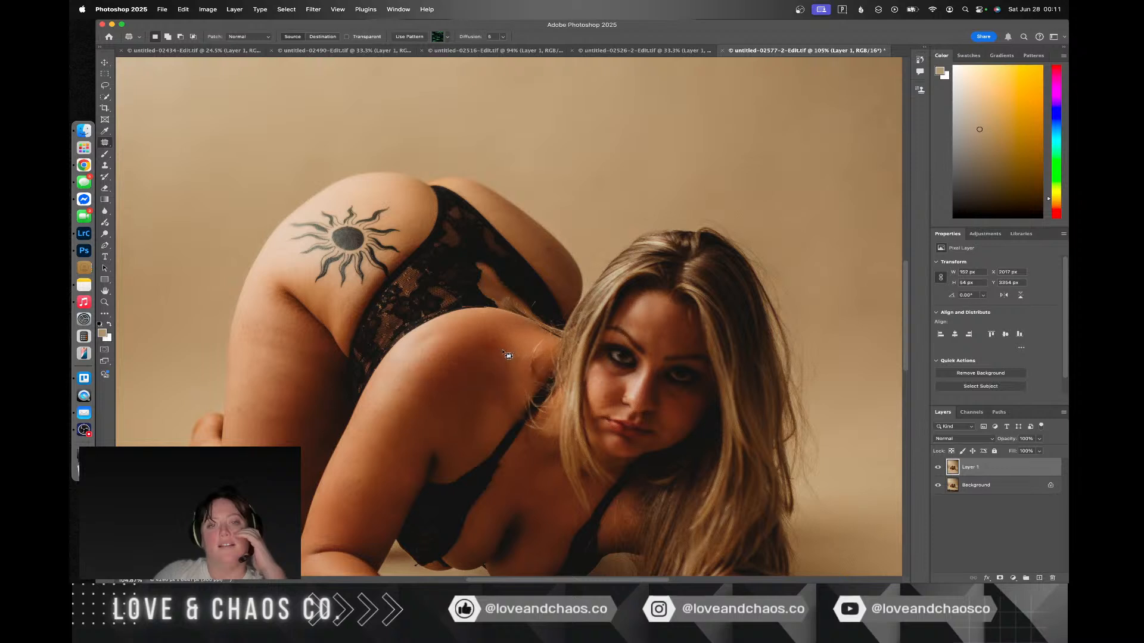
{"action": "left_click_drag", "start_coordinate": [506, 350], "coordinate": [502, 343]}
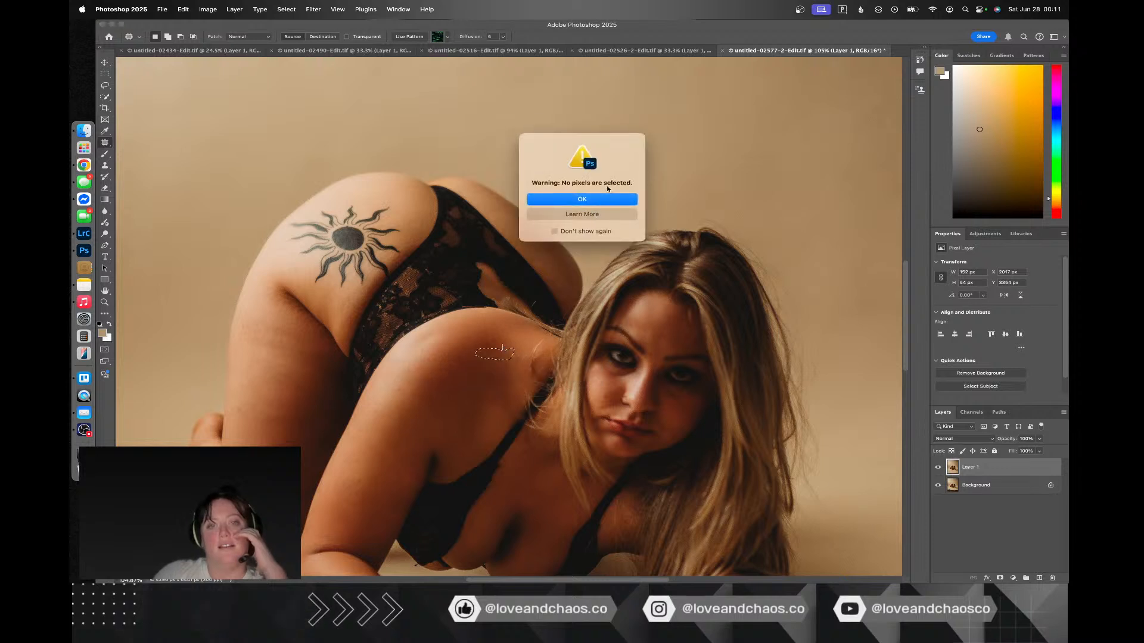
{"action": "key", "text": "Return"}
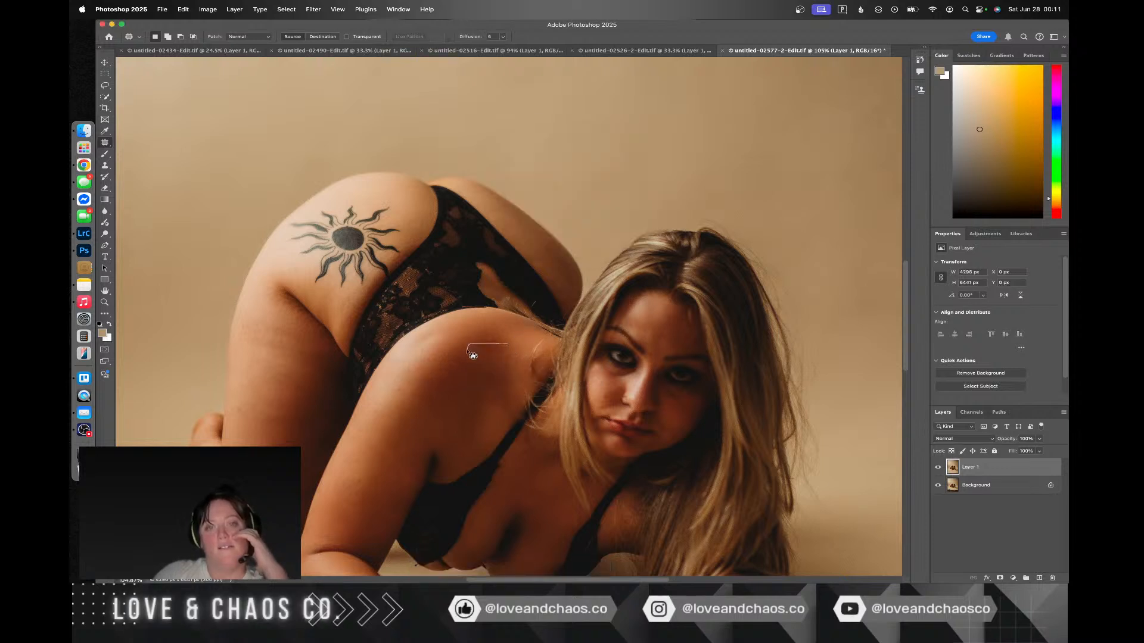
Step: Try patching a wide, flat area across the upper shoulder with skin nearer the hair, and undo
{"action": "mouse_move", "coordinate": [515, 353]}
{"action": "left_mouse_down"}
{"action": "mouse_move", "coordinate": [500, 350]}
{"action": "mouse_move", "coordinate": [528, 339]}
{"action": "left_mouse_up"}
{"action": "left_click", "coordinate": [529, 338]}
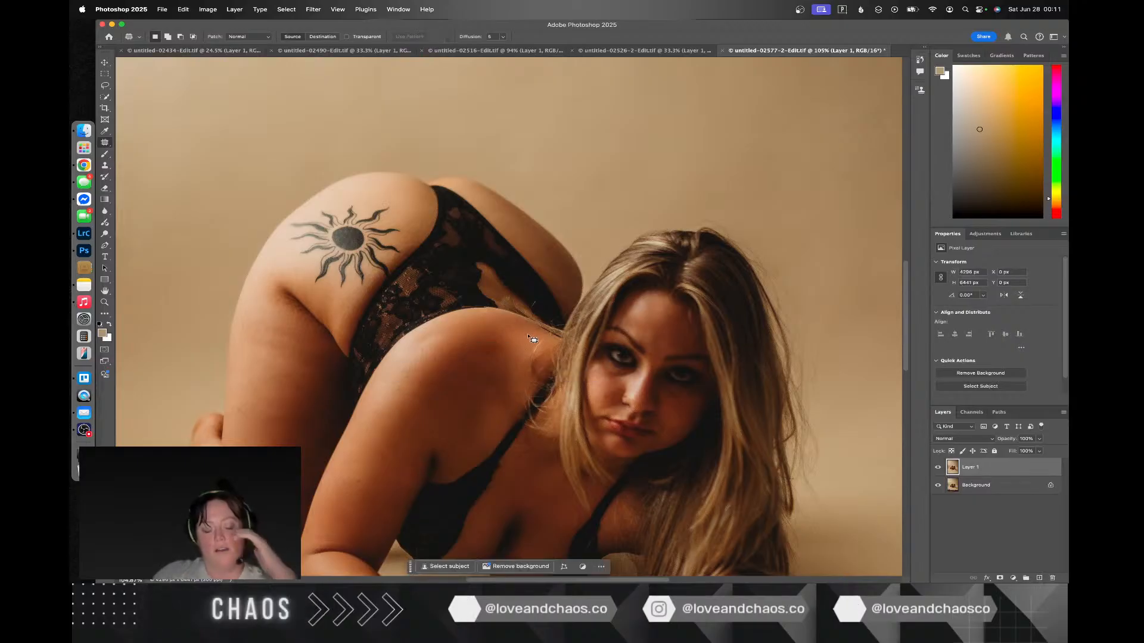
{"action": "key", "text": "super+z"}
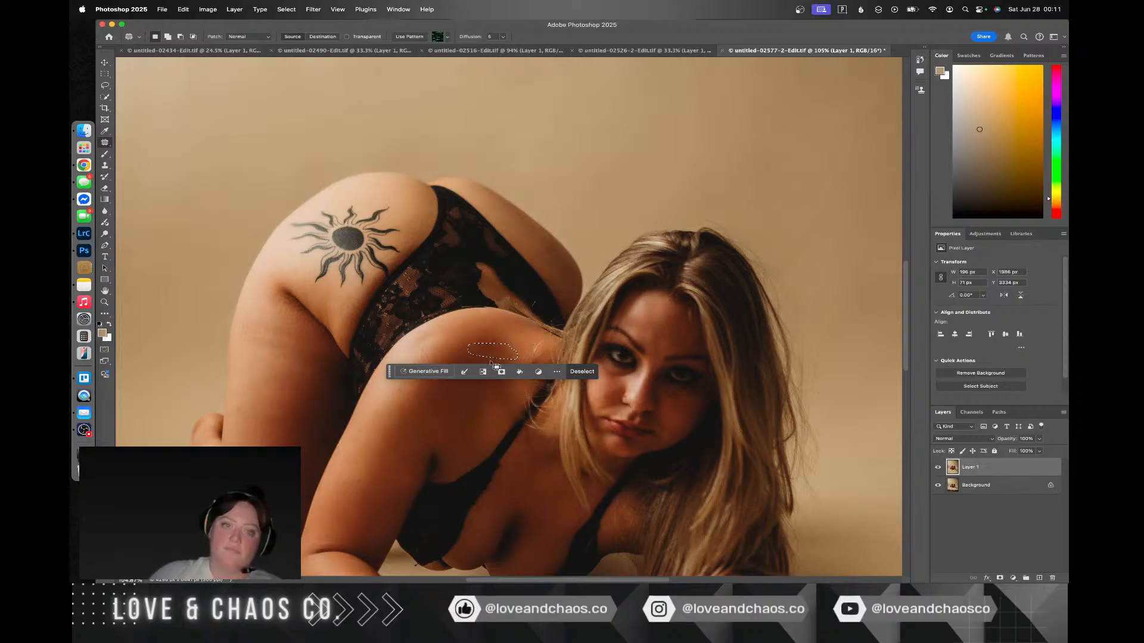
Step: Patch a small oval area on the upper shoulder with neighbouring skin, and deselect
{"action": "left_click_drag", "start_coordinate": [498, 358], "coordinate": [468, 352]}
{"action": "left_click", "coordinate": [510, 341]}
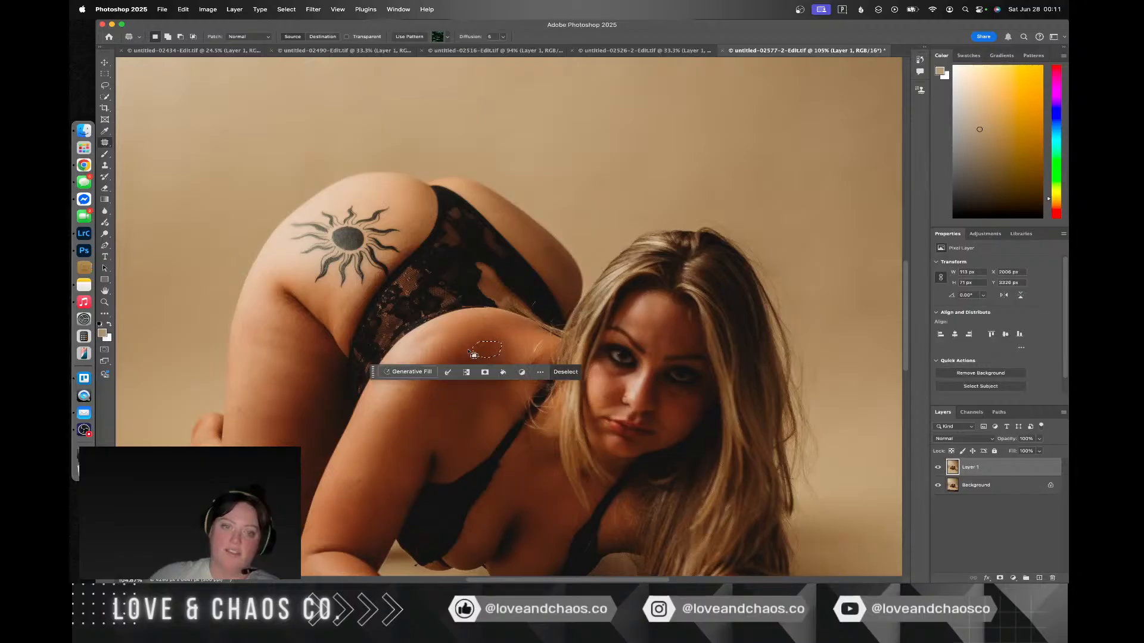
{"action": "key", "text": "super+d"}
{"action": "key", "text": "super+z"}
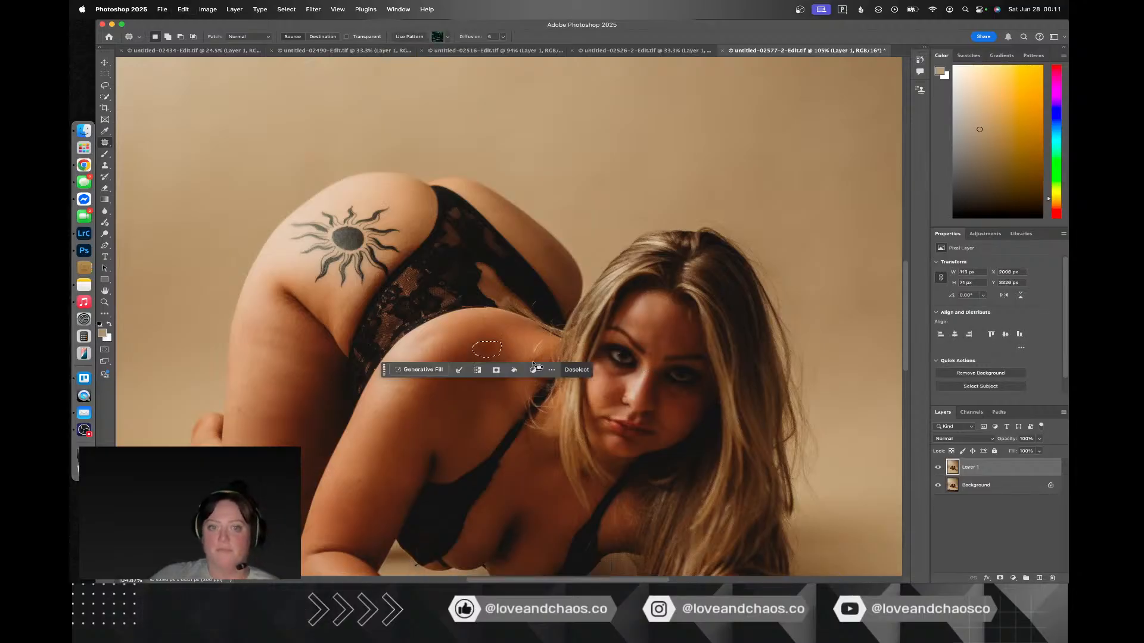
{"action": "scroll", "coordinate": [504, 370], "scroll_direction": "up", "scroll_amount": 4}
{"action": "key", "text": "super+d"}
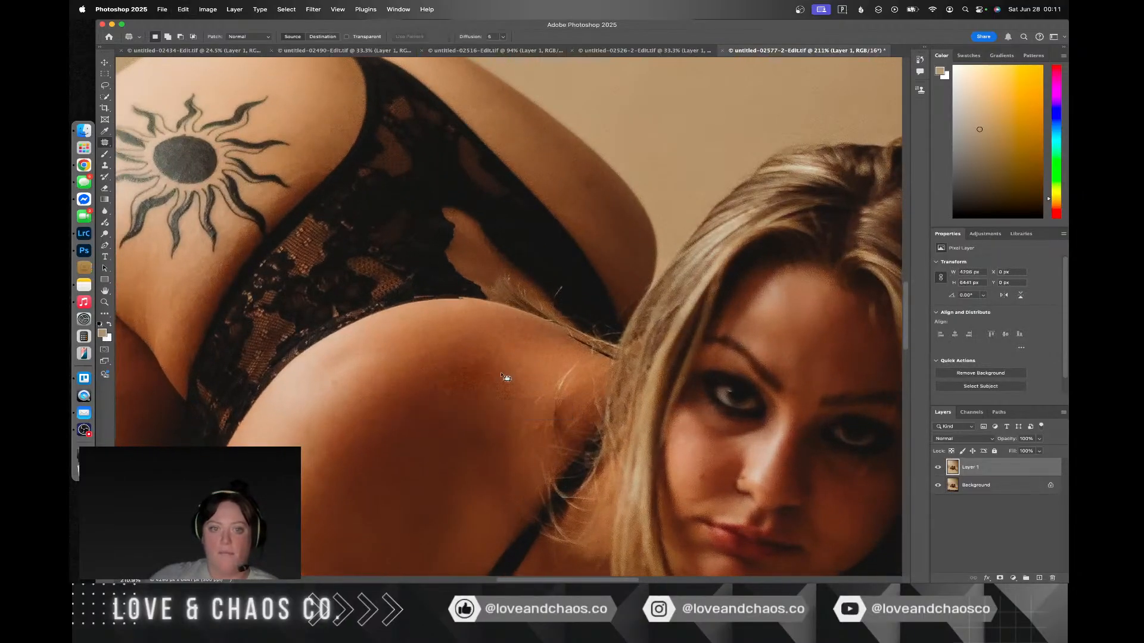
Step: Patch the remaining uneven spots on the upper and lower shoulder with adjacent skin in close-up, and deselect
{"action": "mouse_move", "coordinate": [490, 372]}
{"action": "left_mouse_down"}
{"action": "mouse_move", "coordinate": [434, 375]}
{"action": "mouse_move", "coordinate": [433, 397]}
{"action": "mouse_move", "coordinate": [493, 389]}
{"action": "mouse_move", "coordinate": [430, 389]}
{"action": "mouse_move", "coordinate": [418, 409]}
{"action": "left_mouse_up"}
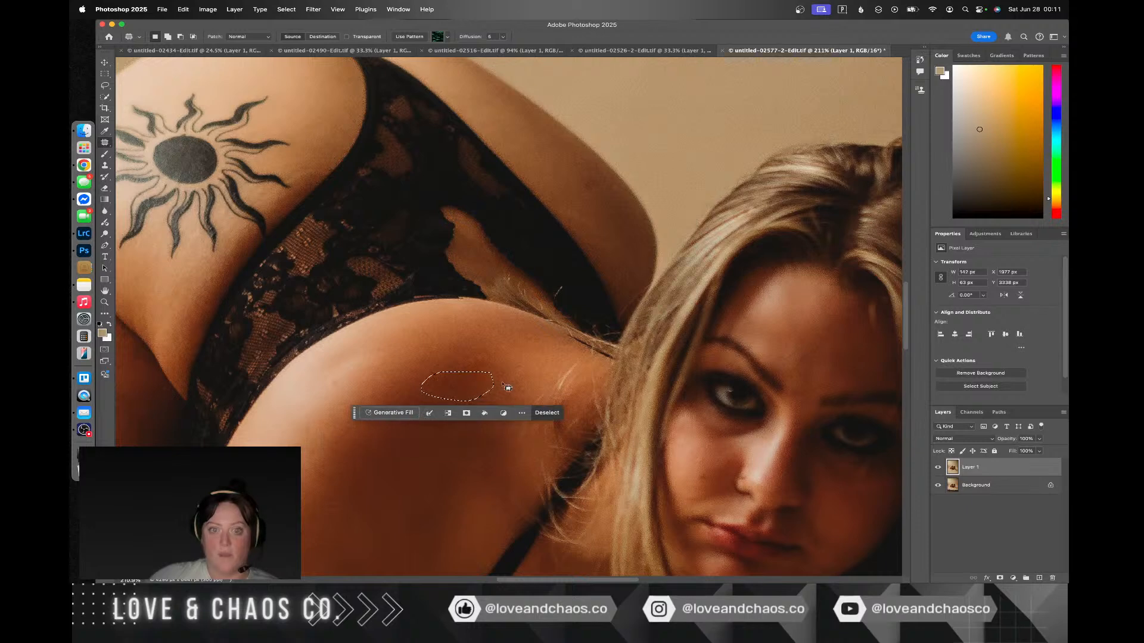
{"action": "key", "text": "super+d"}
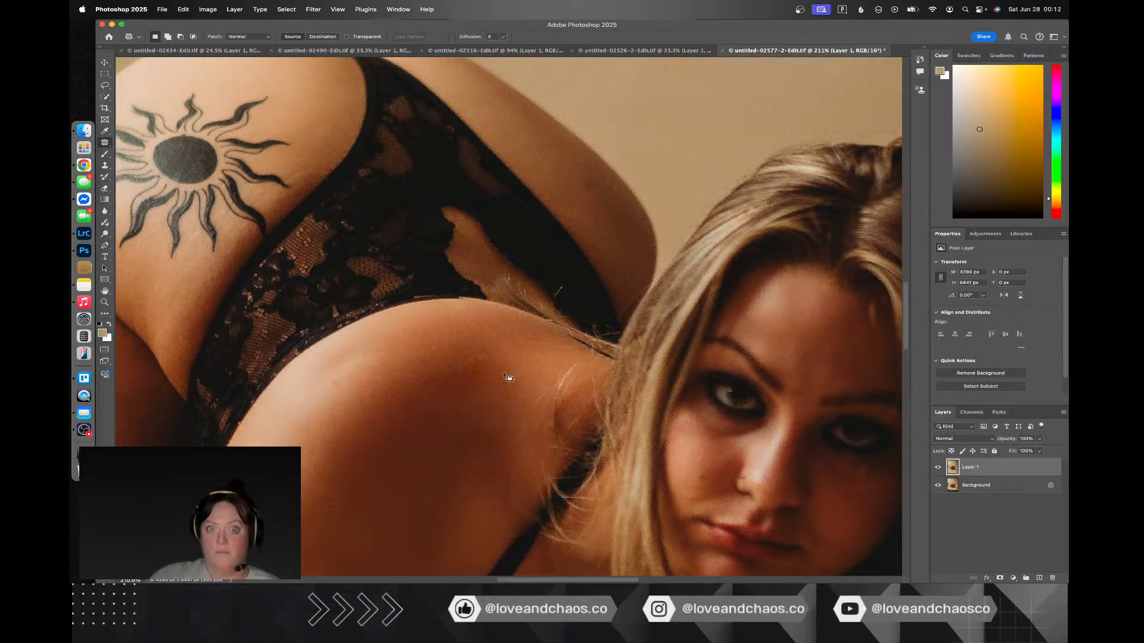
{"action": "left_click_drag", "start_coordinate": [500, 450], "coordinate": [512, 427]}
{"action": "key", "text": "super+d"}
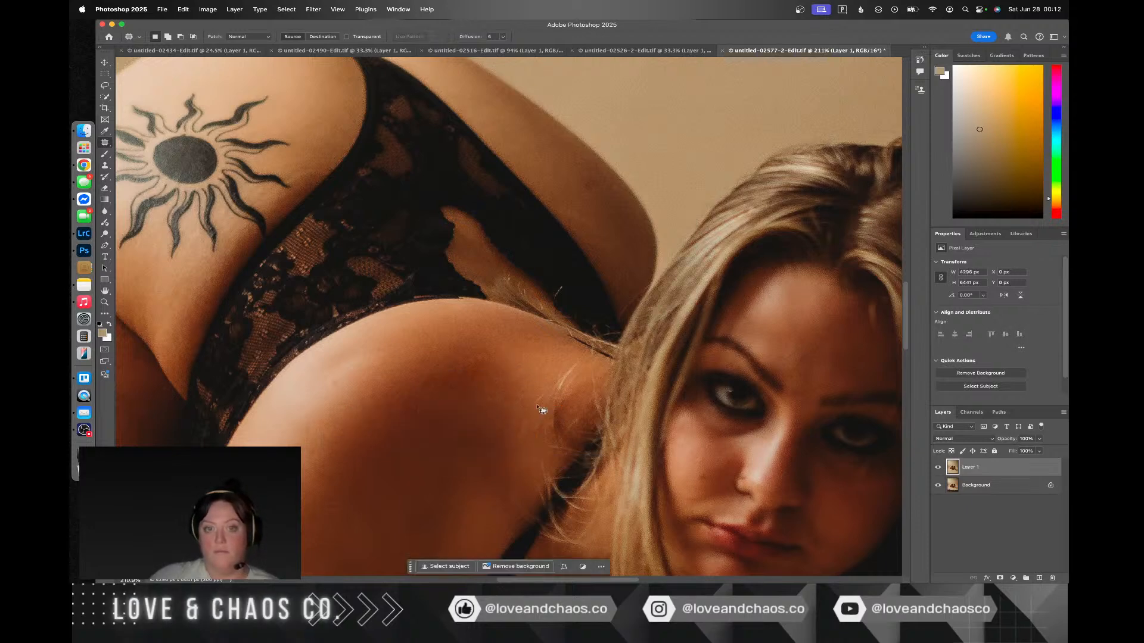
{"action": "key", "text": "super+minus"}
{"action": "key", "text": "super+minus"}
{"action": "key", "text": "super+0"}
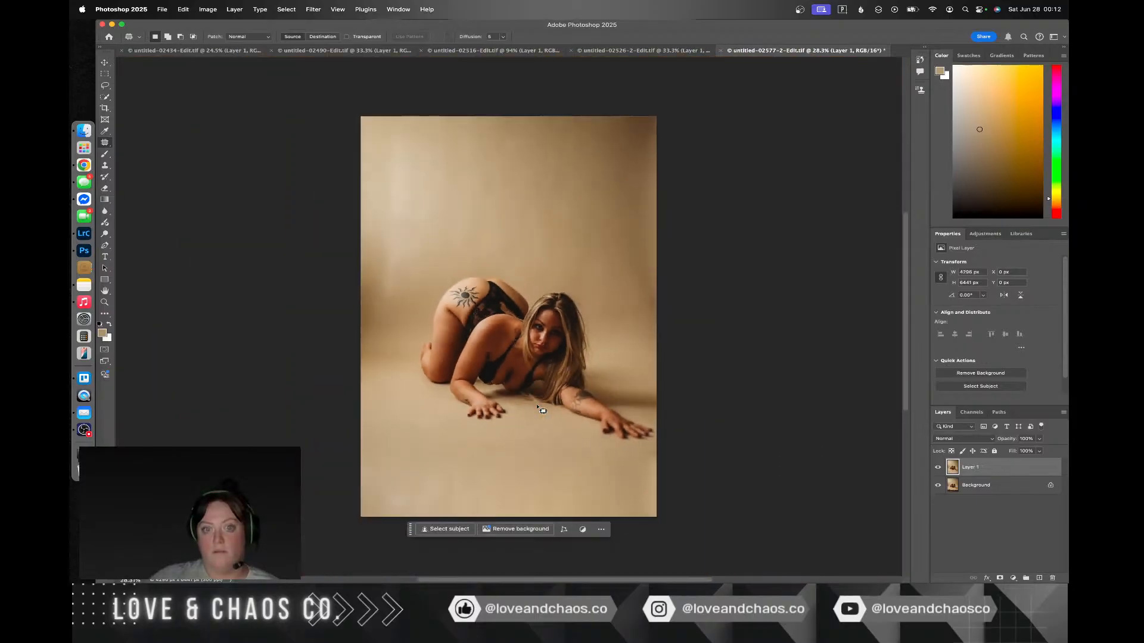
Step: Switch to Lightroom Classic and review the raw portraits untitled-02603.ARW, untitled-02606.ARW and untitled-02609.ARW
{"action": "key", "text": "ctrl+Right"}
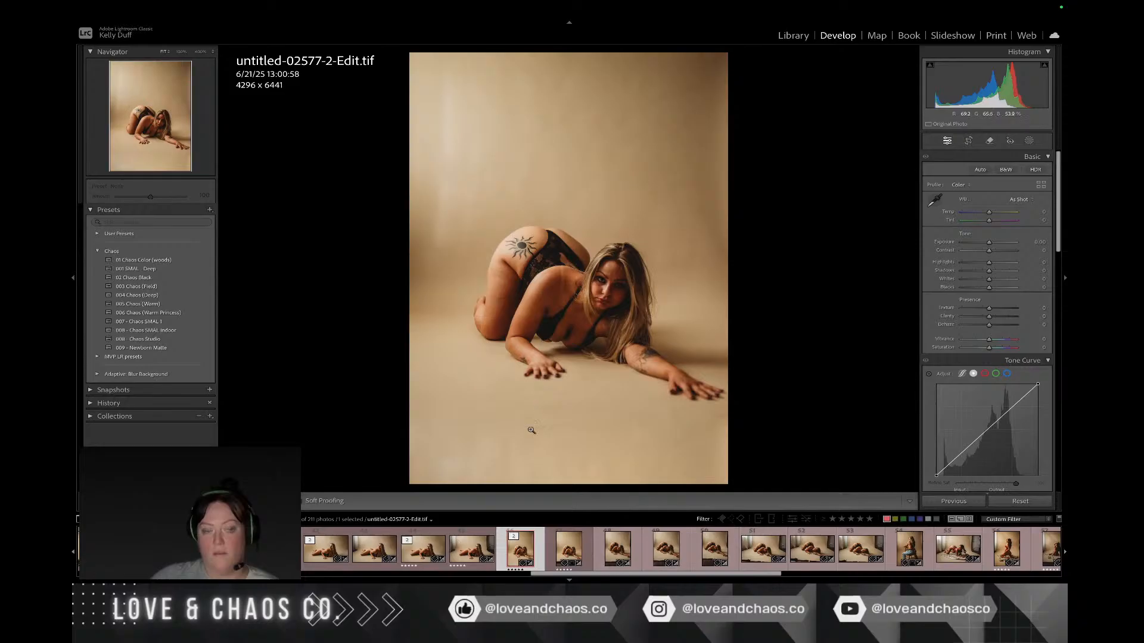
{"action": "left_click", "coordinate": [641, 549]}
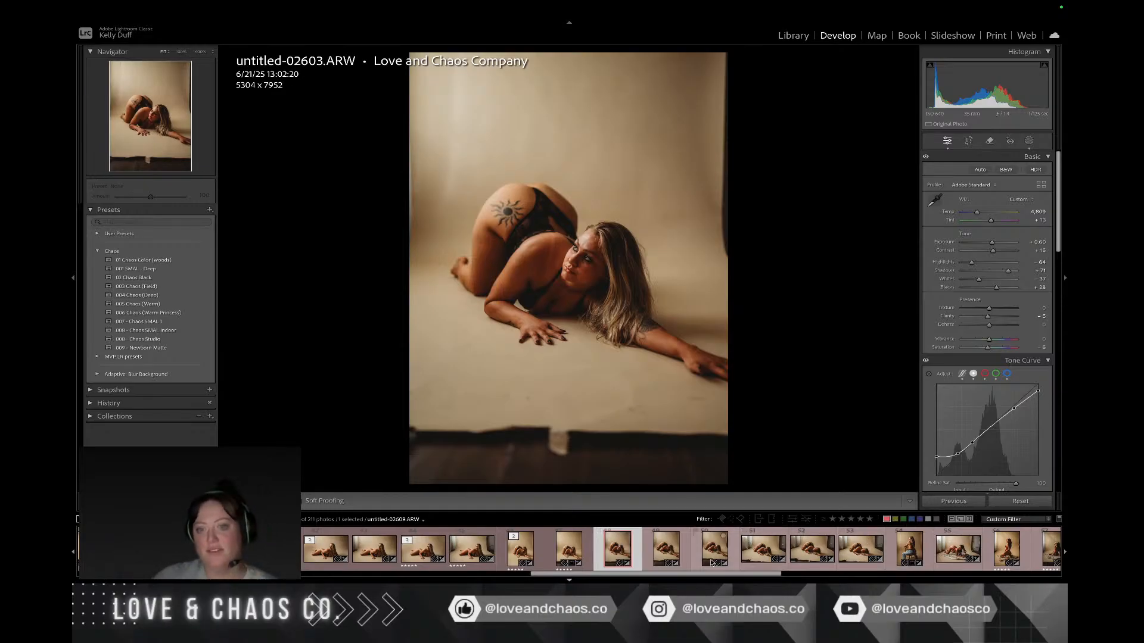
{"action": "left_click", "coordinate": [675, 563]}
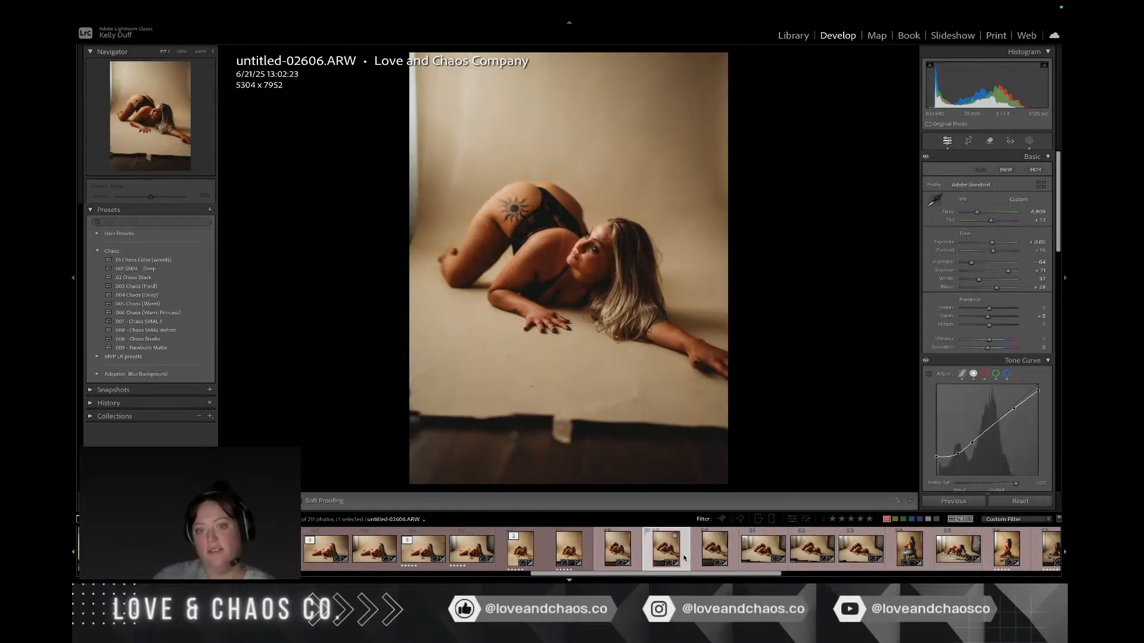
{"action": "key", "text": "Right"}
{"action": "scroll", "coordinate": [684, 558], "scroll_direction": "down", "scroll_amount": 1}
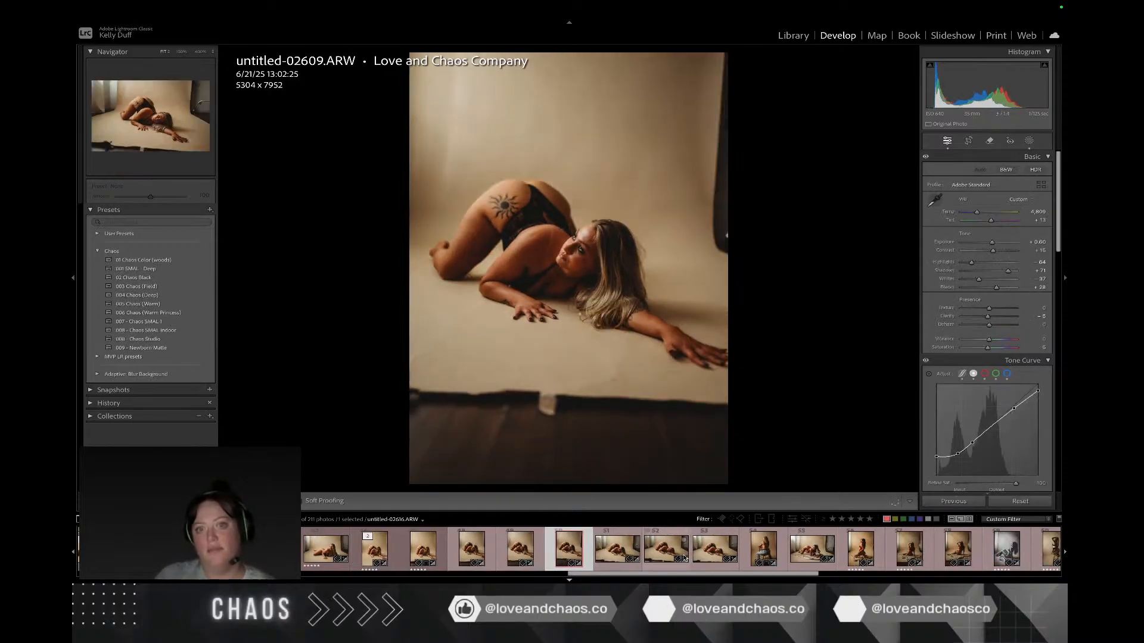
Step: Crop untitled-02609.ARW to 4013 x 6016 at an angle of -0.91, keeping the original aspect and excluding the backdrop's lower edge
{"action": "key", "text": "r"}
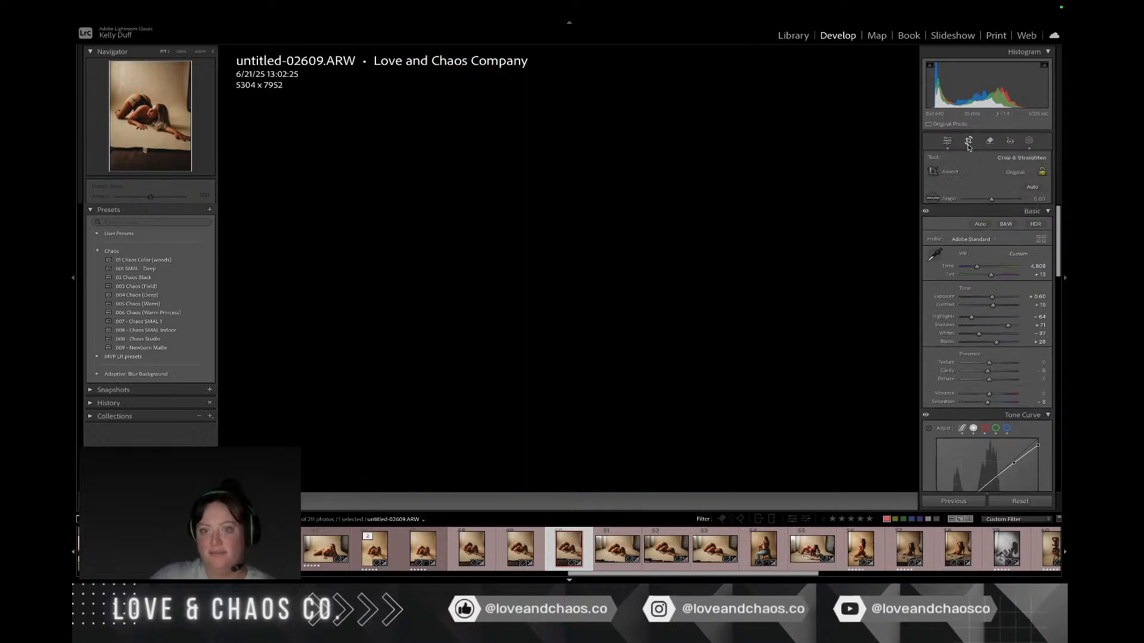
{"action": "left_click_drag", "start_coordinate": [833, 223], "coordinate": [830, 216]}
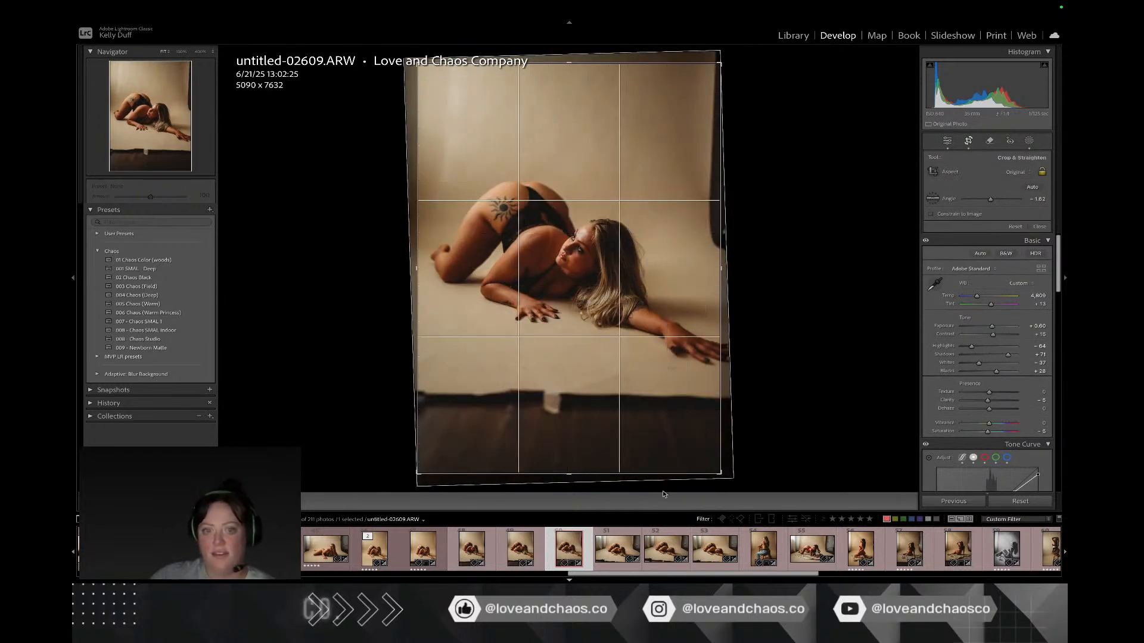
{"action": "left_click_drag", "start_coordinate": [658, 479], "coordinate": [651, 468]}
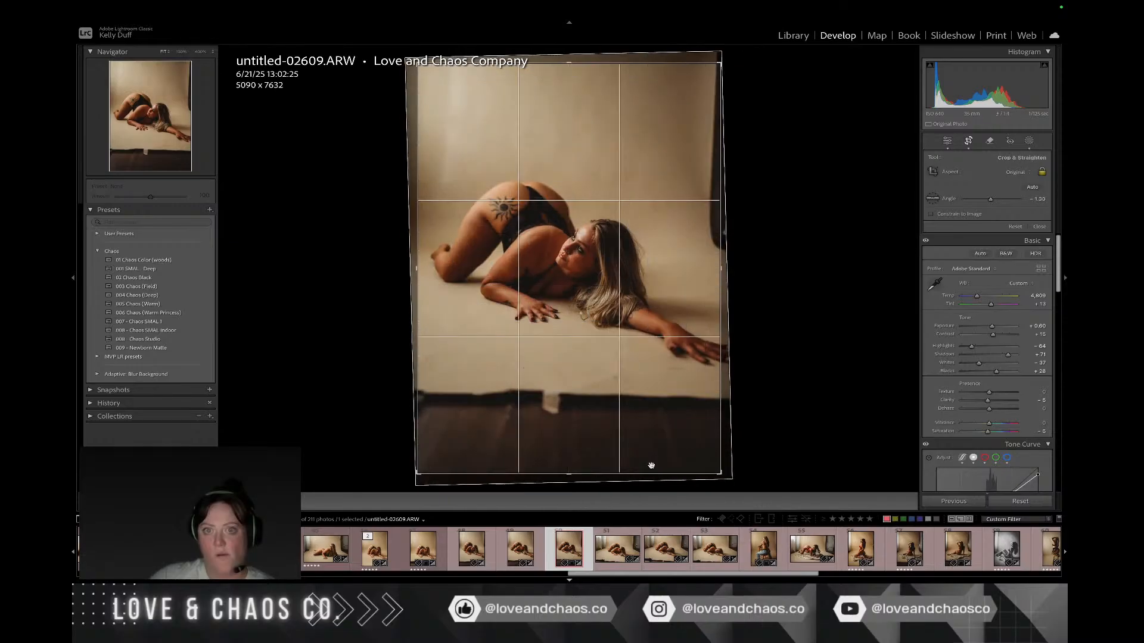
{"action": "left_click_drag", "start_coordinate": [724, 403], "coordinate": [710, 404]}
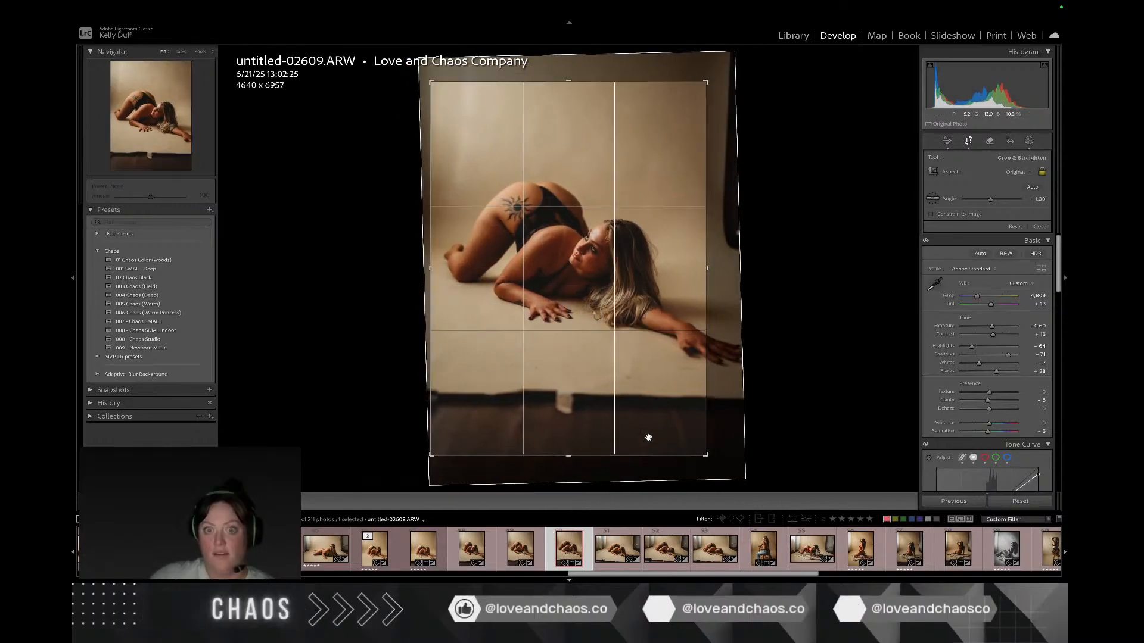
{"action": "left_click_drag", "start_coordinate": [638, 461], "coordinate": [587, 425]}
{"action": "left_click_drag", "start_coordinate": [607, 385], "coordinate": [599, 386]}
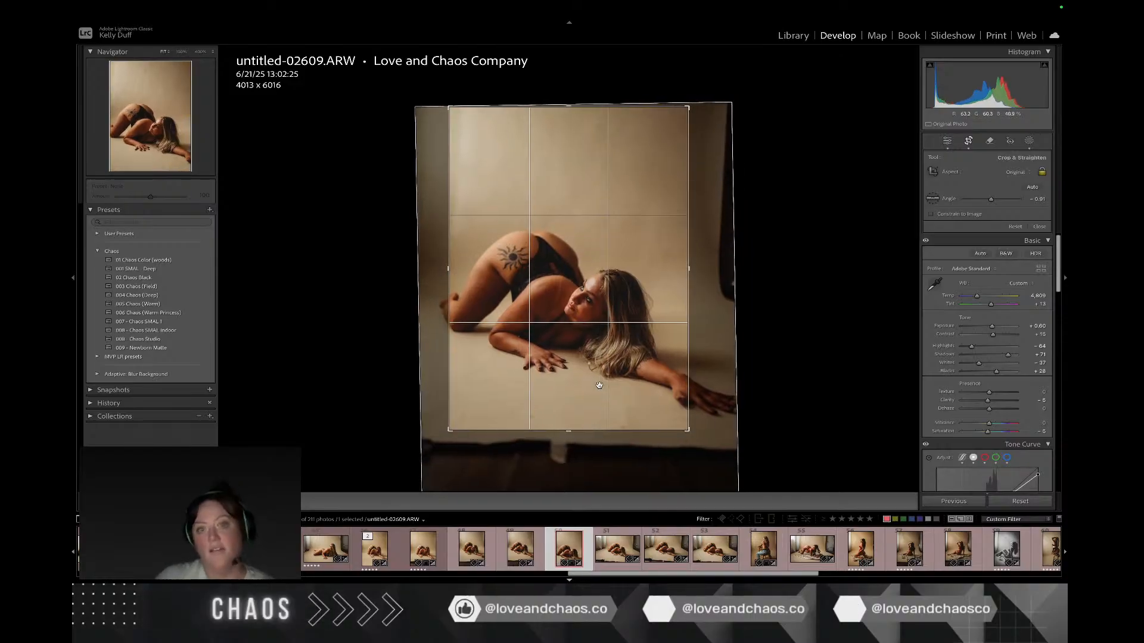
{"action": "key", "text": "Return"}
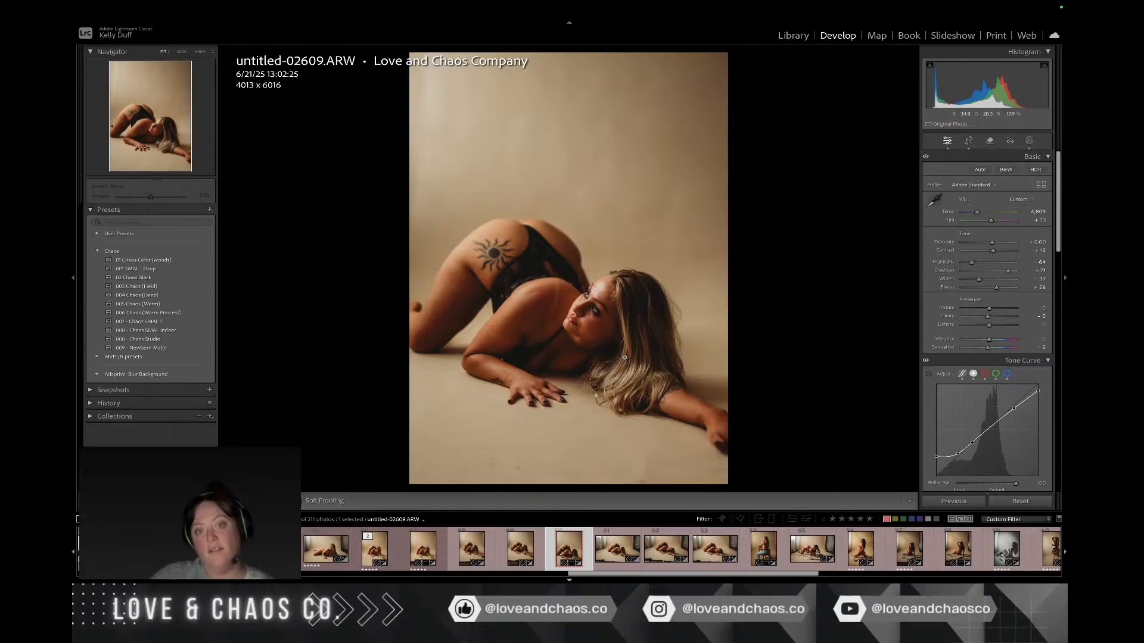
Step: Select untitled-02606.ARW and open it for editing in Photoshop
{"action": "left_click", "coordinate": [533, 551]}
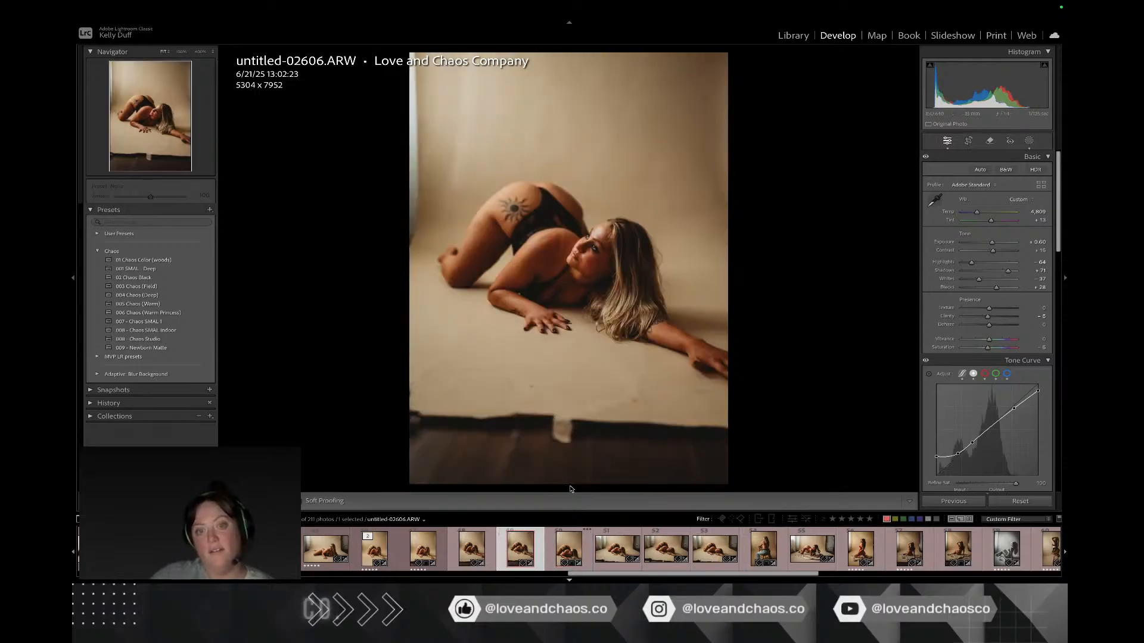
{"action": "right_click", "coordinate": [600, 284]}
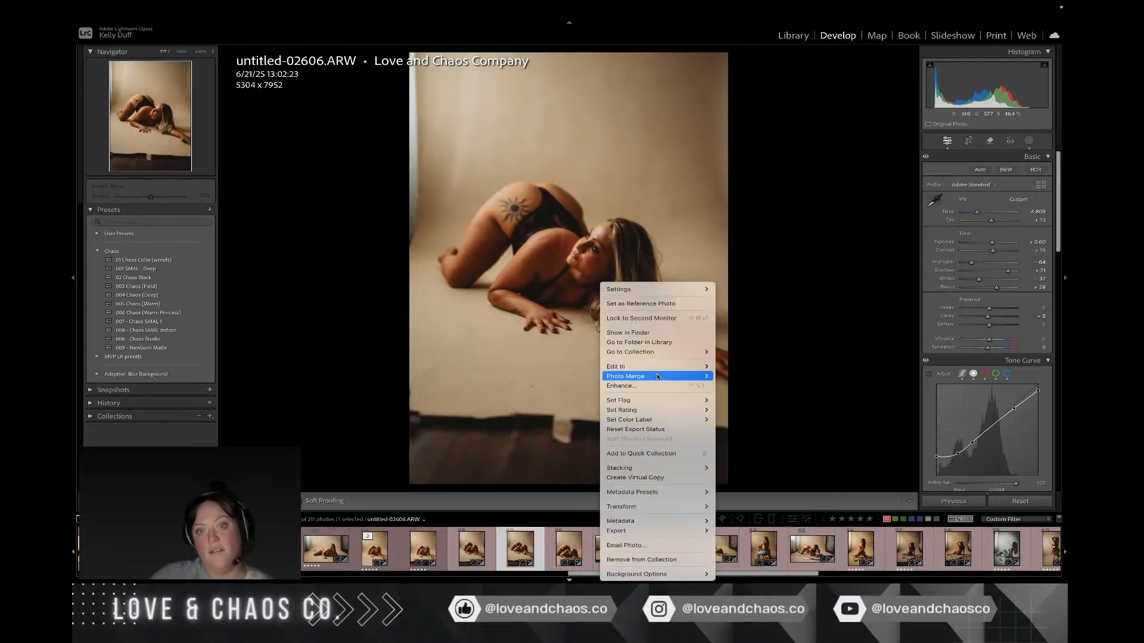
{"action": "mouse_move", "coordinate": [656, 366]}
{"action": "left_click", "coordinate": [775, 367]}
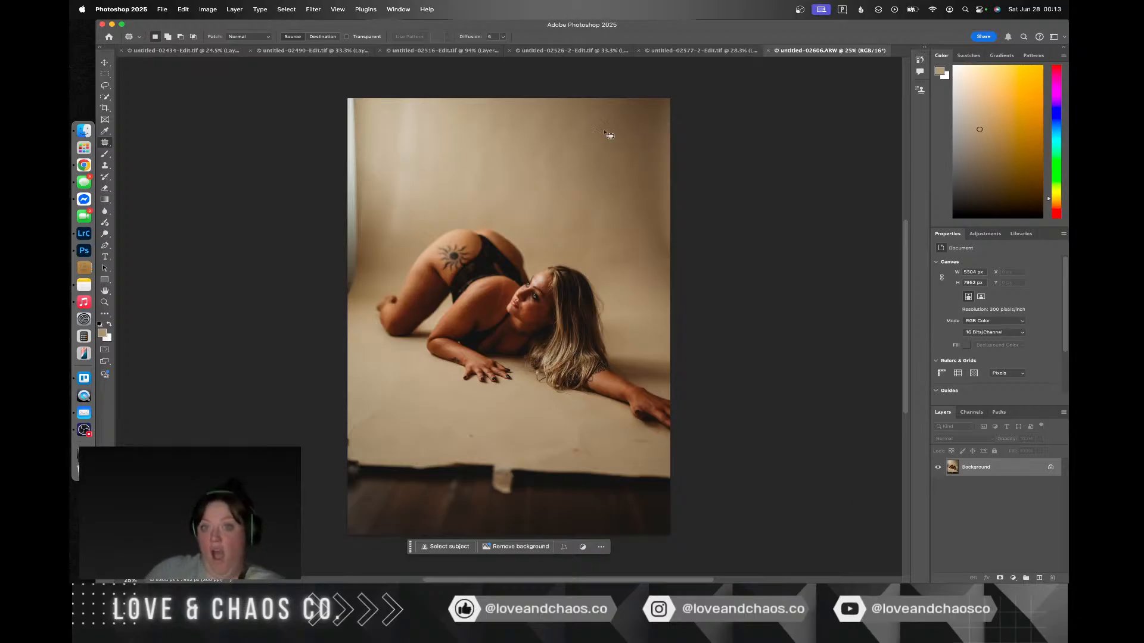
Step: Clear the leftover shoulder selection in untitled-02577-2-Edit.tif and return to untitled-02606.ARW
{"action": "left_click", "coordinate": [685, 51]}
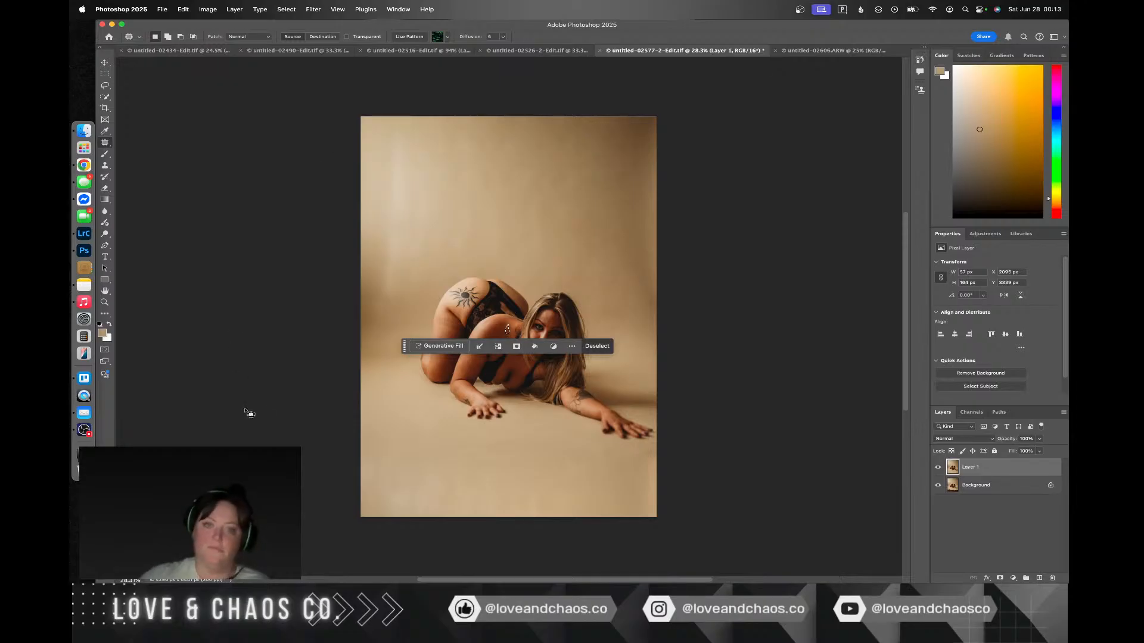
{"action": "left_click", "coordinate": [297, 401]}
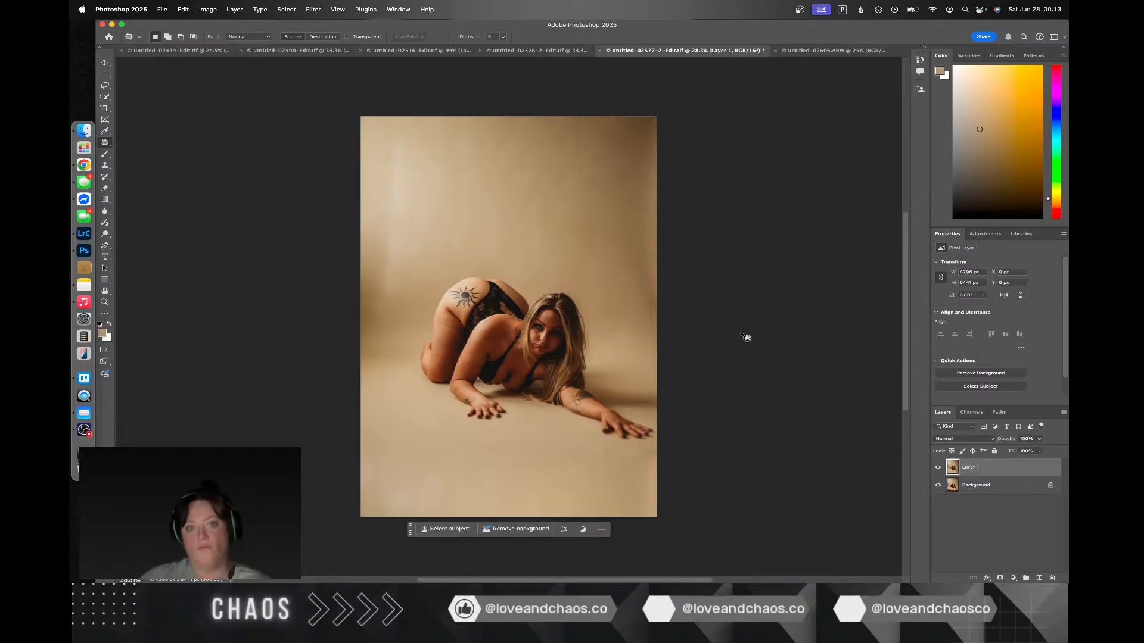
{"action": "left_click", "coordinate": [834, 51]}
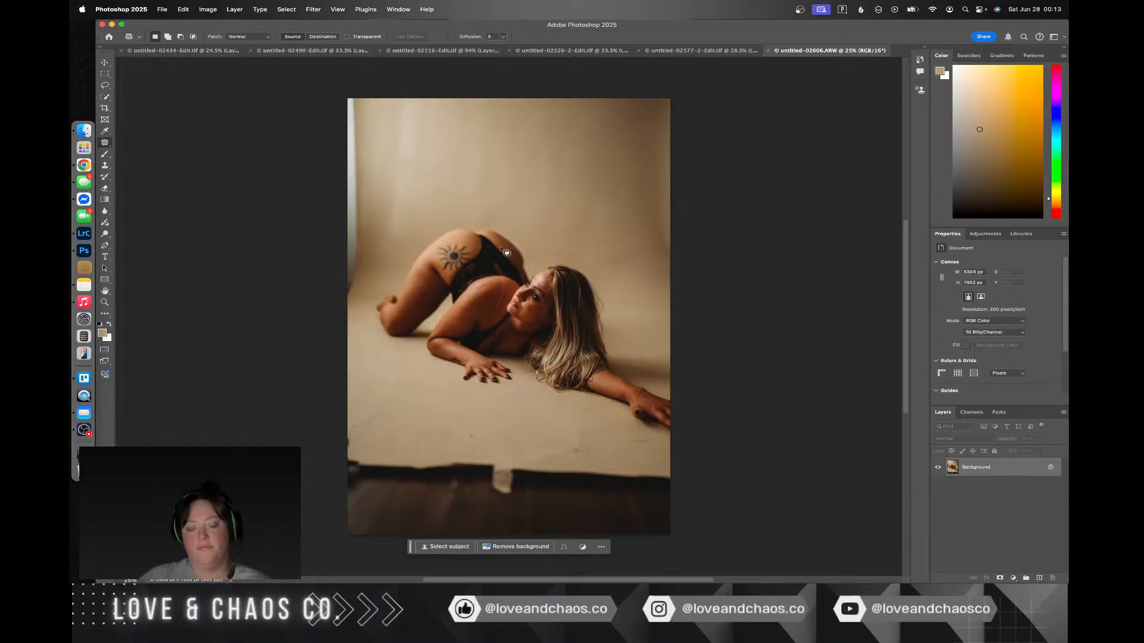
{"action": "mouse_move", "coordinate": [391, 197]}
{"action": "left_mouse_down"}
{"action": "mouse_move", "coordinate": [390, 154]}
{"action": "mouse_move", "coordinate": [353, 89]}
{"action": "left_mouse_up"}
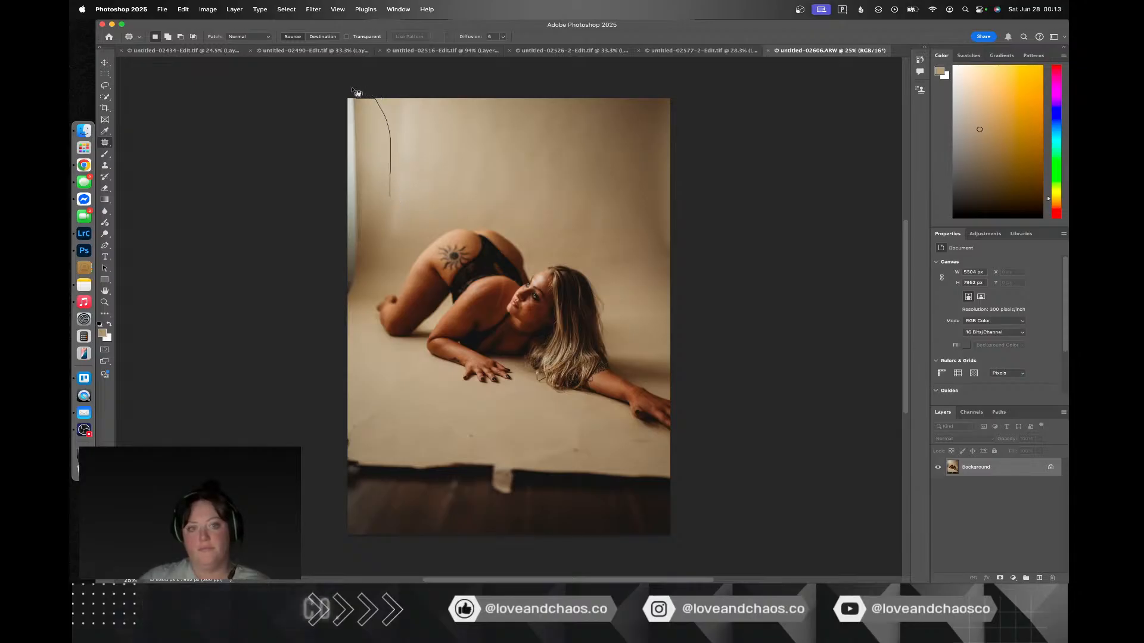
{"action": "left_click_drag", "start_coordinate": [305, 254], "coordinate": [303, 313]}
{"action": "left_click", "coordinate": [303, 311]}
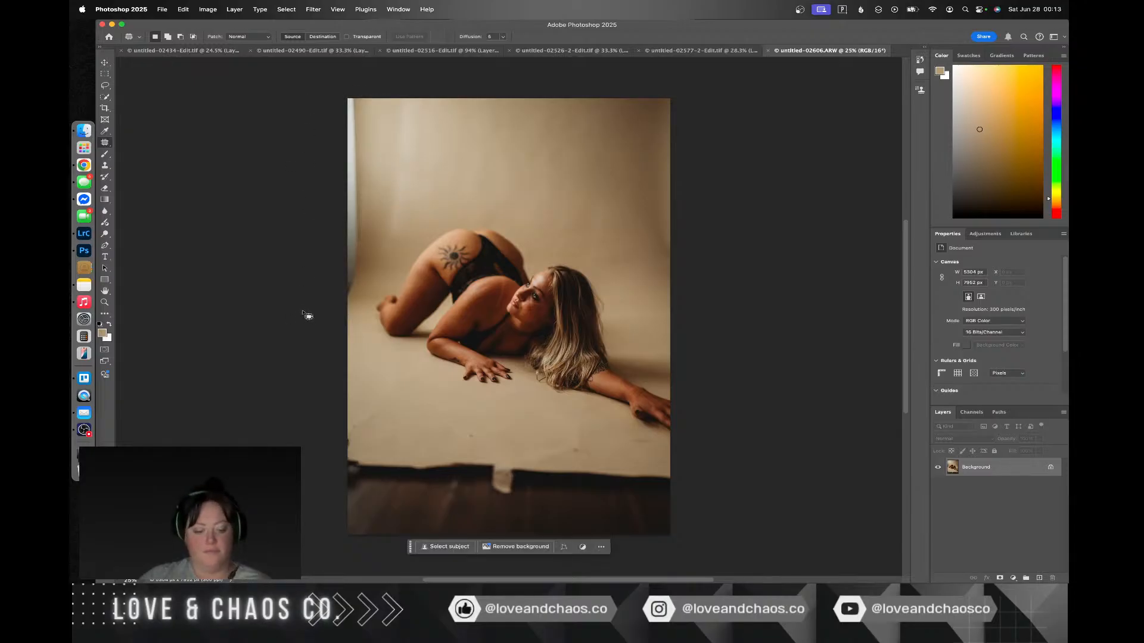
Step: Duplicate the Background layer and patch the bright strip and uneven shading along the photo's left edge with clean backdrop
{"action": "key", "text": "super+j"}
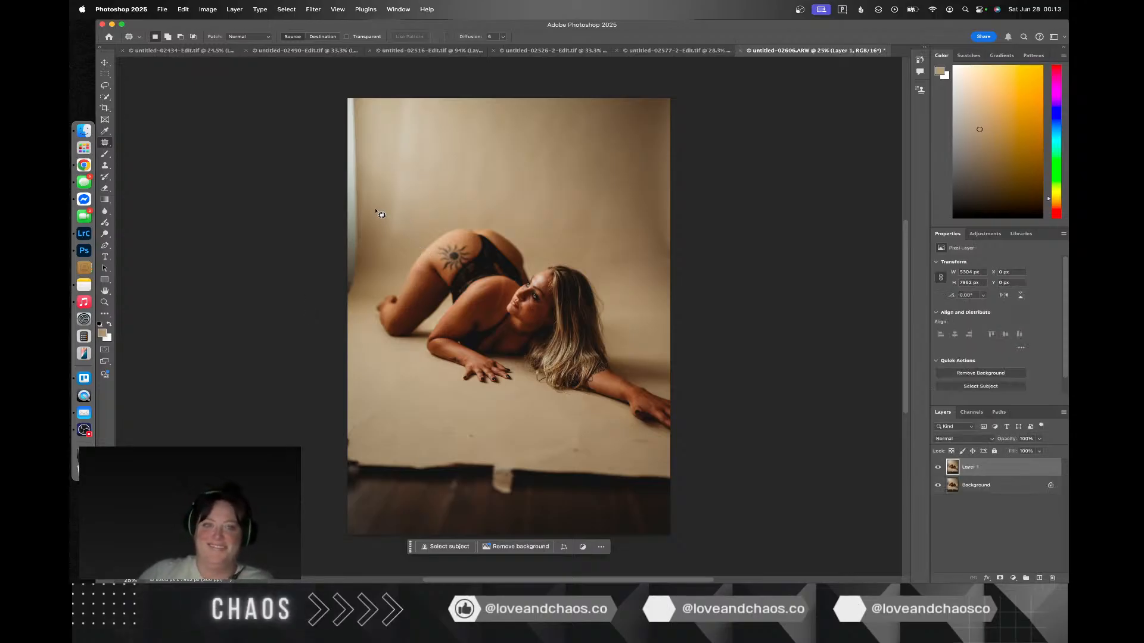
{"action": "left_click_drag", "start_coordinate": [375, 209], "coordinate": [382, 99]}
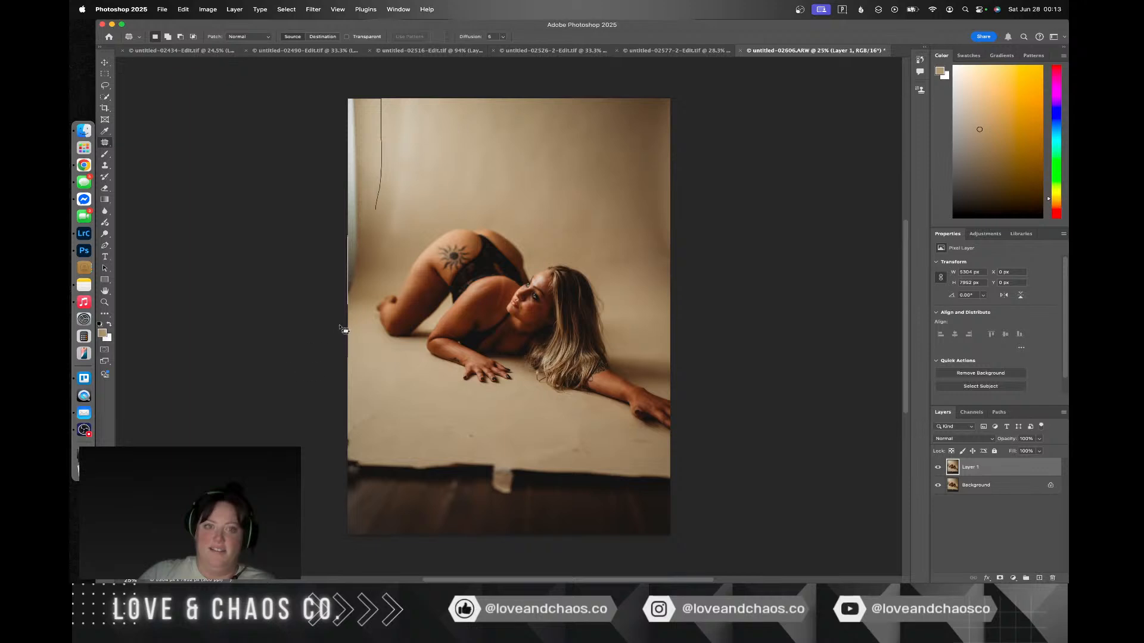
{"action": "mouse_move", "coordinate": [384, 222]}
{"action": "left_mouse_down"}
{"action": "mouse_move", "coordinate": [380, 211]}
{"action": "mouse_move", "coordinate": [658, 212]}
{"action": "mouse_move", "coordinate": [641, 214]}
{"action": "left_mouse_up"}
{"action": "key", "text": "super+d"}
{"action": "left_click_drag", "start_coordinate": [388, 227], "coordinate": [386, 226]}
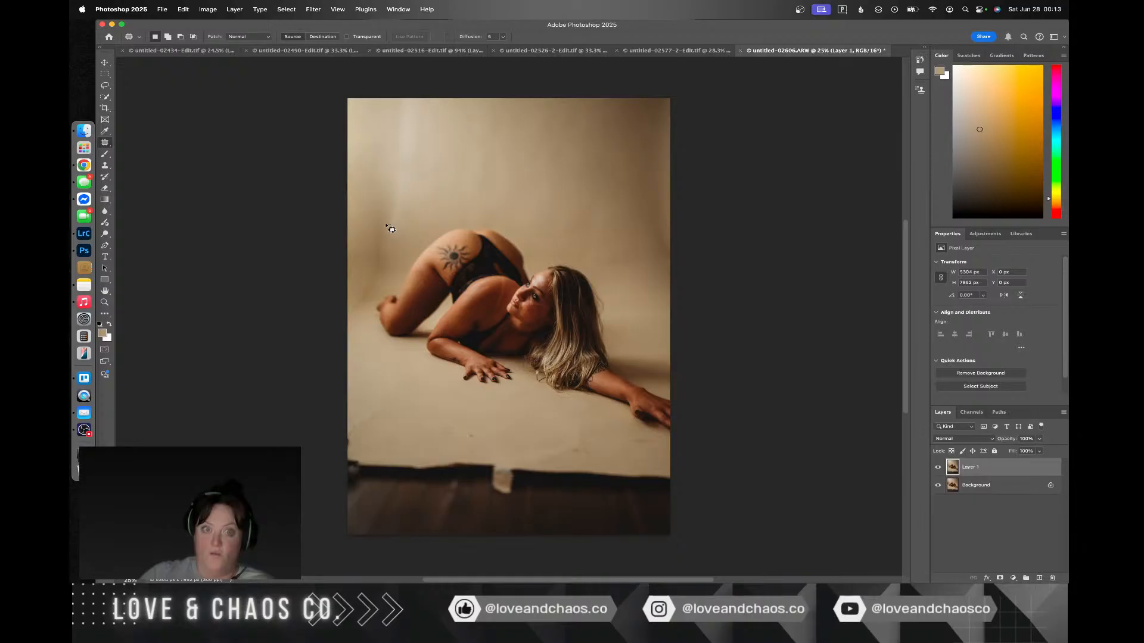
{"action": "mouse_move", "coordinate": [370, 303]}
{"action": "left_mouse_down"}
{"action": "mouse_move", "coordinate": [393, 237]}
{"action": "mouse_move", "coordinate": [433, 183]}
{"action": "left_mouse_up"}
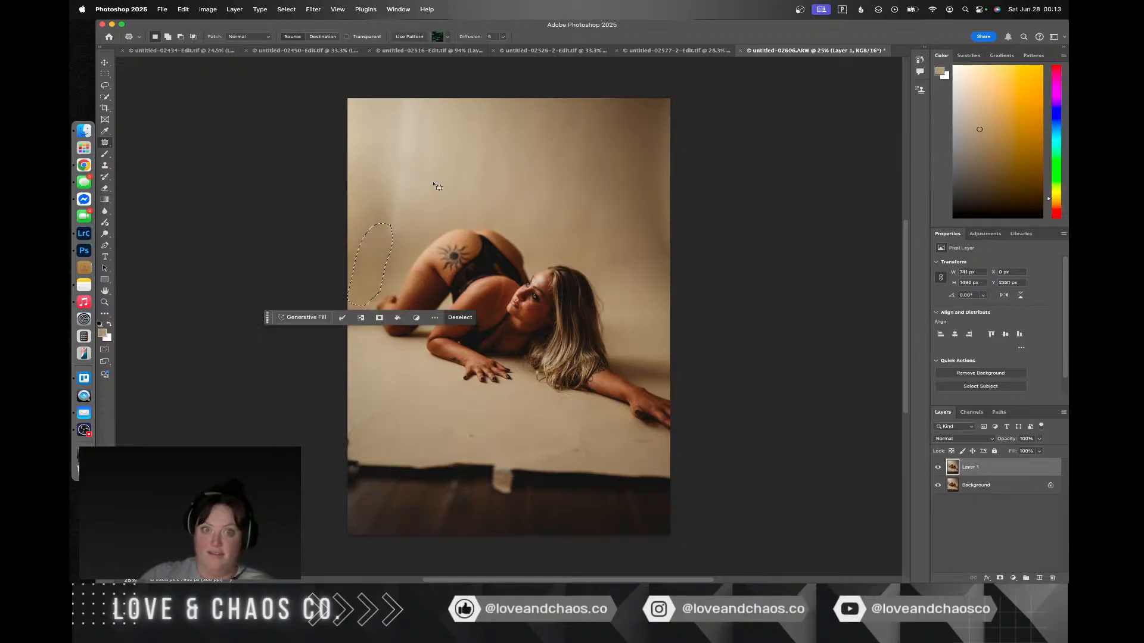
{"action": "key", "text": "super+d"}
Step: Outline the dark floor, the backdrop's torn lower edge and the marked paper just above it with the Patch tool
{"action": "scroll", "coordinate": [381, 212], "scroll_direction": "right", "scroll_amount": 3}
{"action": "scroll", "coordinate": [382, 212], "scroll_direction": "up", "scroll_amount": 1}
{"action": "scroll", "coordinate": [323, 254], "scroll_direction": "left", "scroll_amount": 5}
{"action": "scroll", "coordinate": [322, 254], "scroll_direction": "down", "scroll_amount": 3}
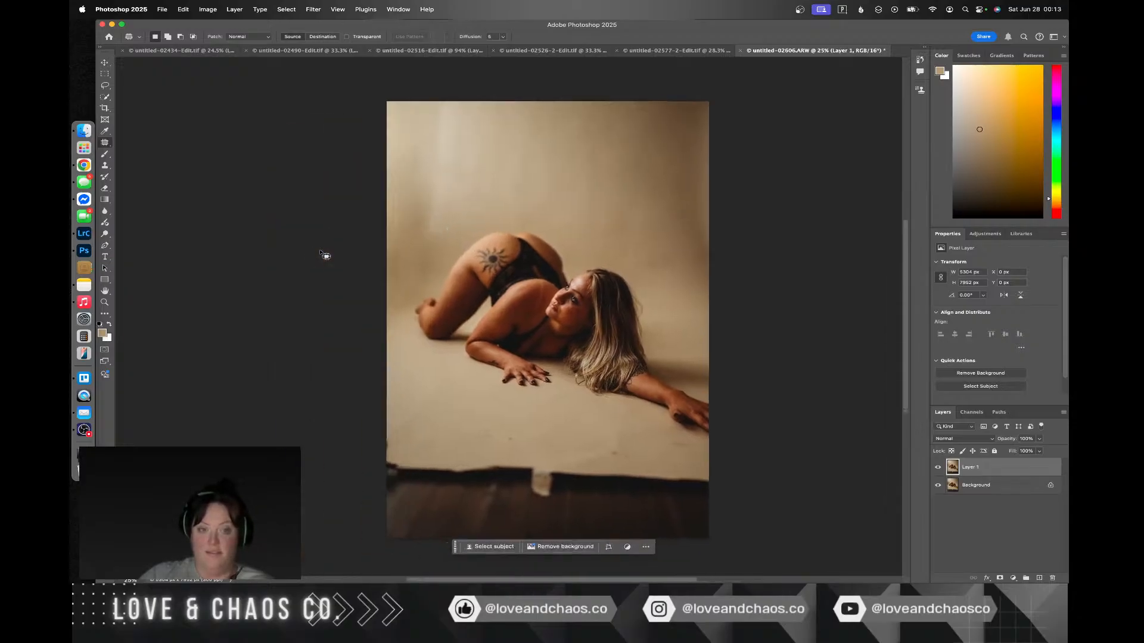
{"action": "mouse_move", "coordinate": [582, 414]}
{"action": "left_mouse_down"}
{"action": "mouse_move", "coordinate": [317, 388]}
{"action": "mouse_move", "coordinate": [303, 476]}
{"action": "left_mouse_up"}
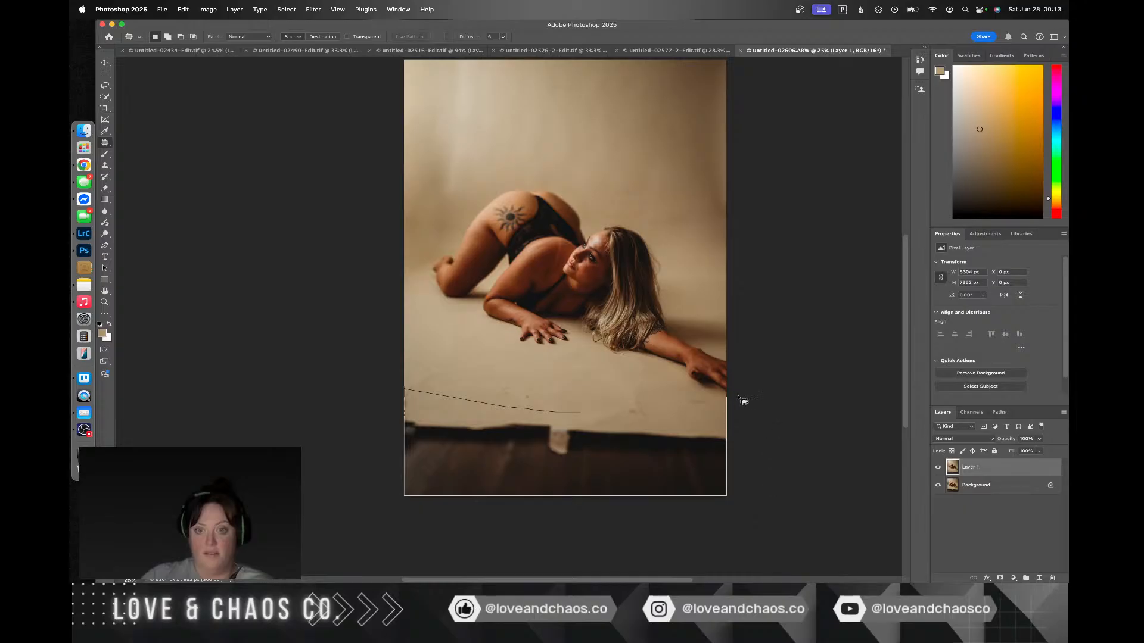
{"action": "left_click_drag", "start_coordinate": [596, 409], "coordinate": [601, 385]}
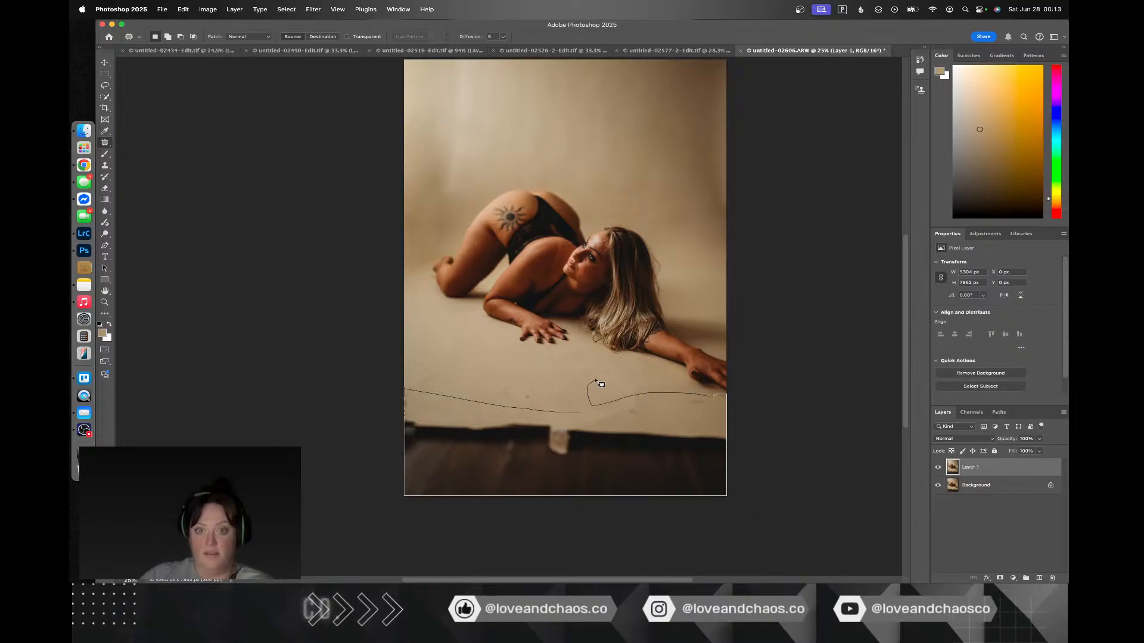
{"action": "left_click_drag", "start_coordinate": [529, 388], "coordinate": [516, 408]}
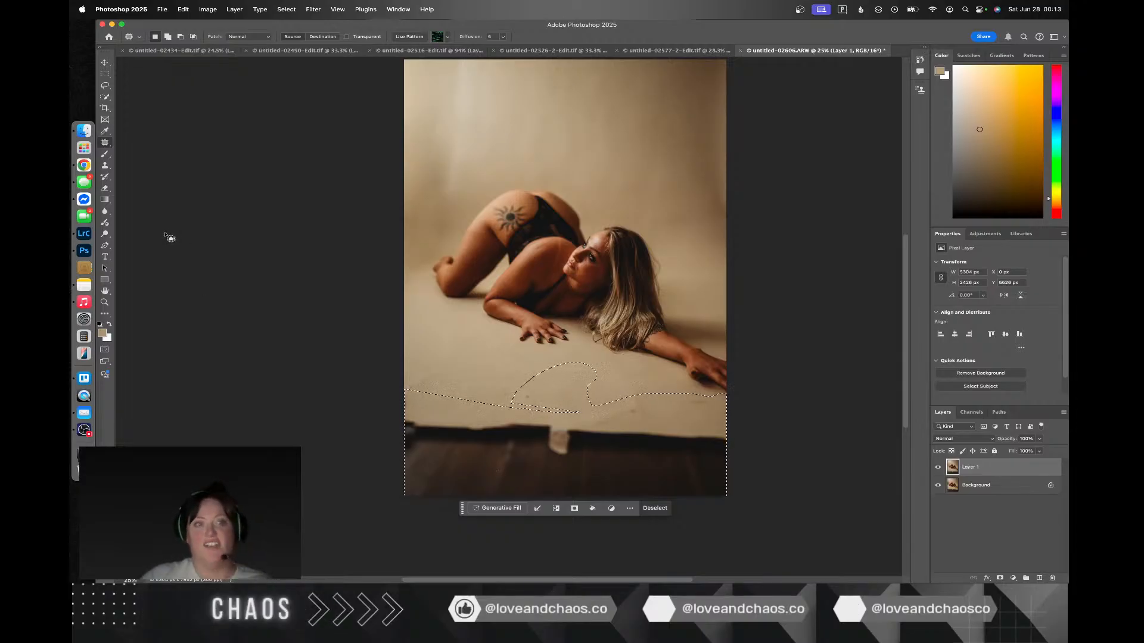
Step: Replace the selected floor and backdrop edge using Content-Aware Fill on the current layer and clear the selection
{"action": "left_click", "coordinate": [106, 166]}
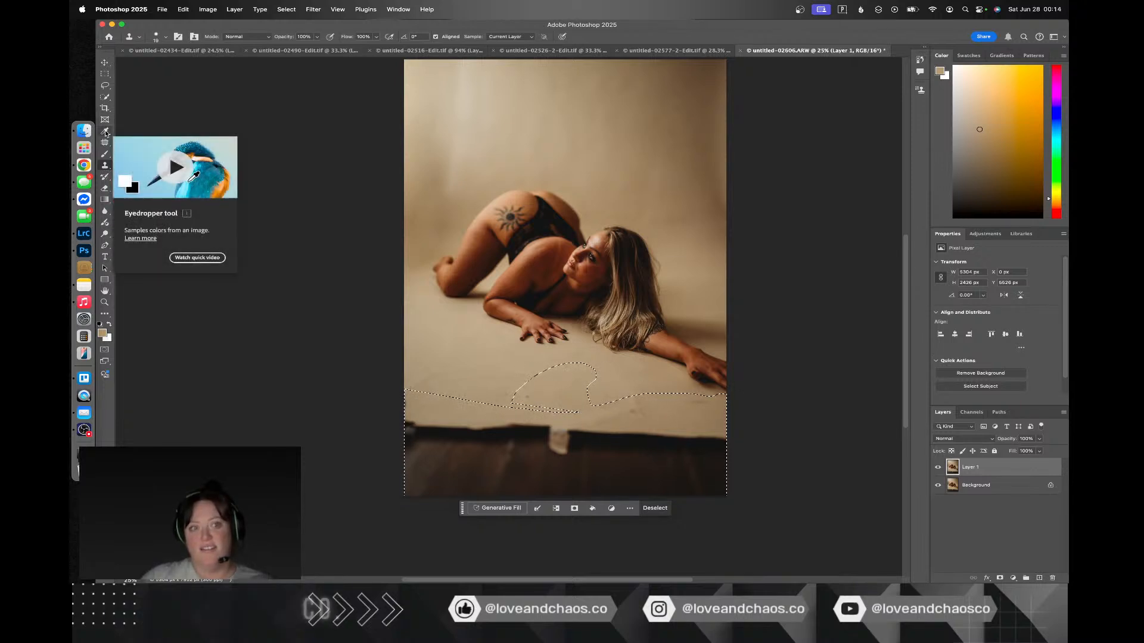
{"action": "left_click", "coordinate": [106, 86]}
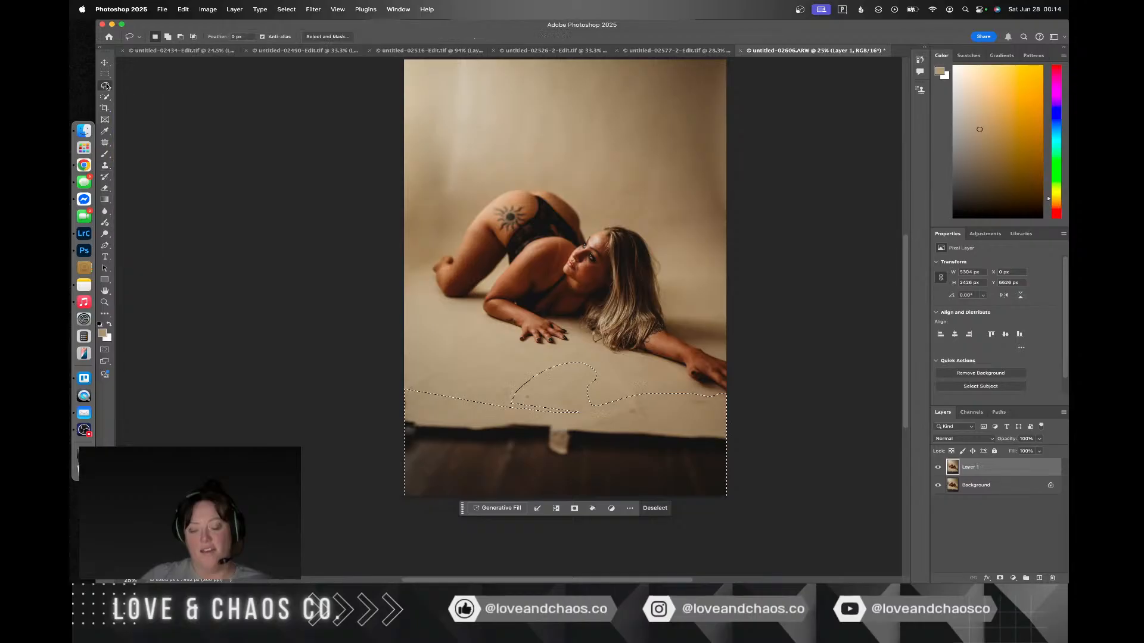
{"action": "right_click", "coordinate": [532, 461]}
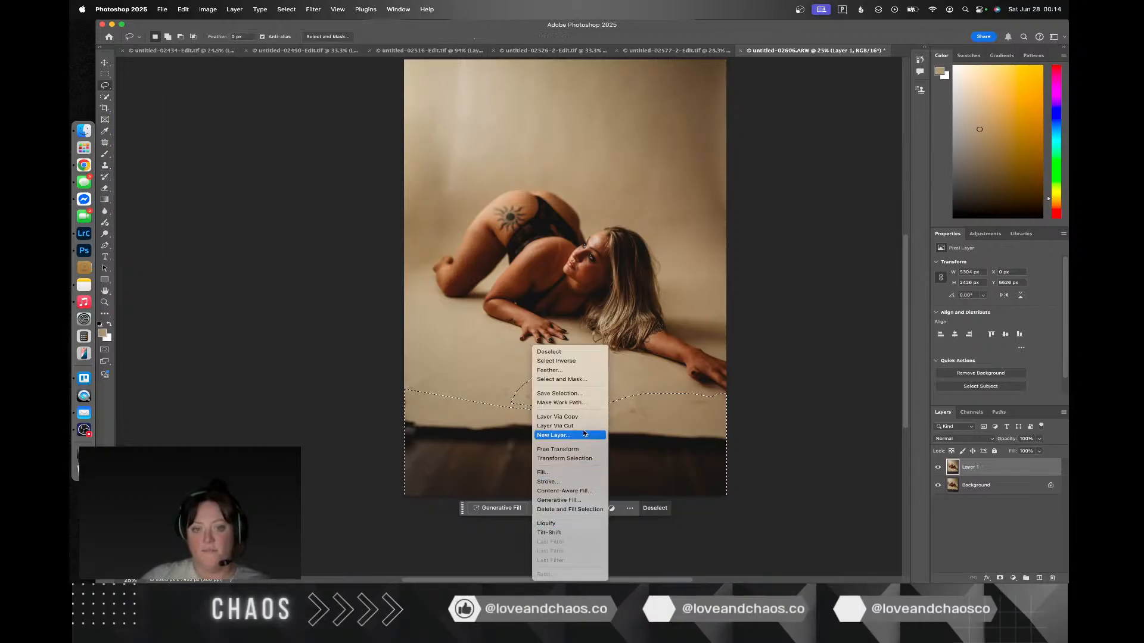
{"action": "left_click", "coordinate": [583, 491]}
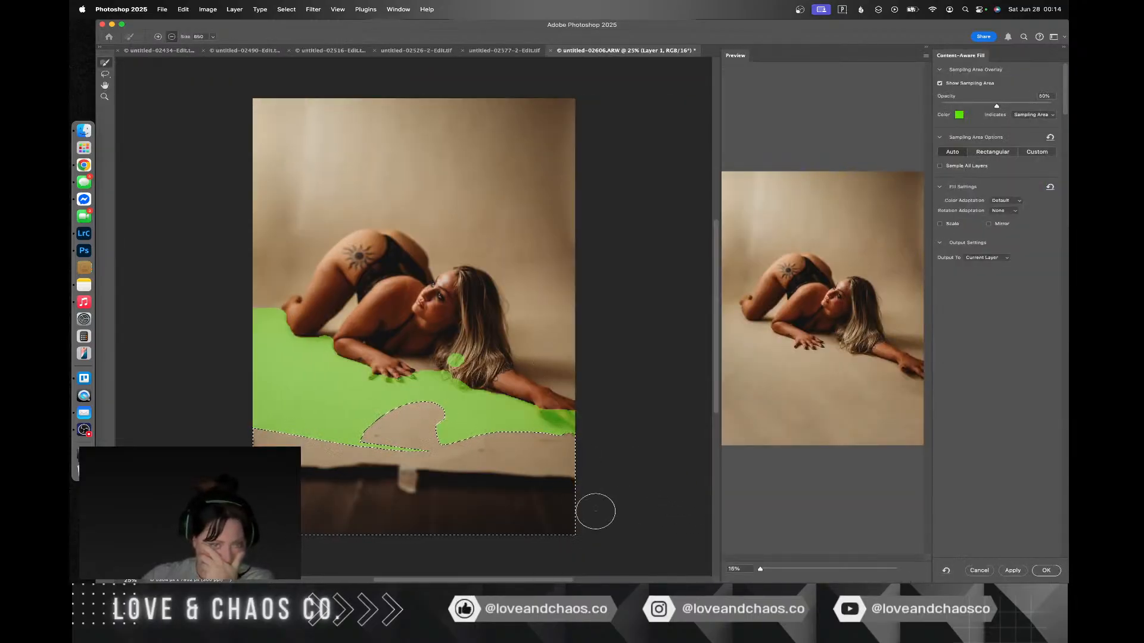
{"action": "left_click", "coordinate": [1046, 571]}
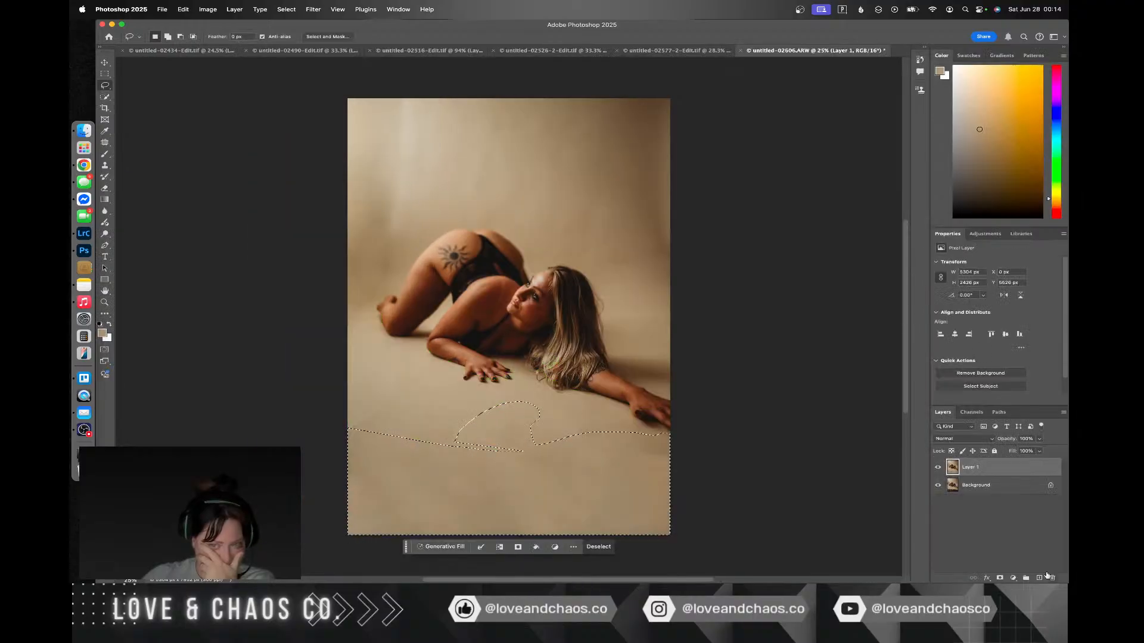
{"action": "key", "text": "super+d"}
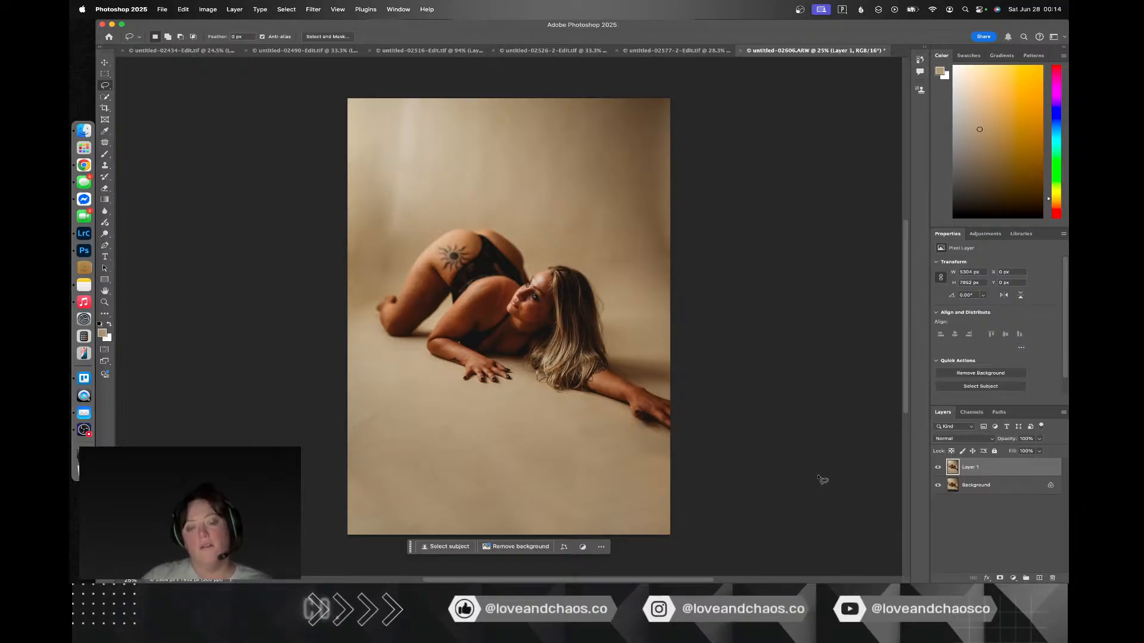
Step: Extend the canvas about 1104 px beyond the photo's left edge with the Crop tool
{"action": "key", "text": "c"}
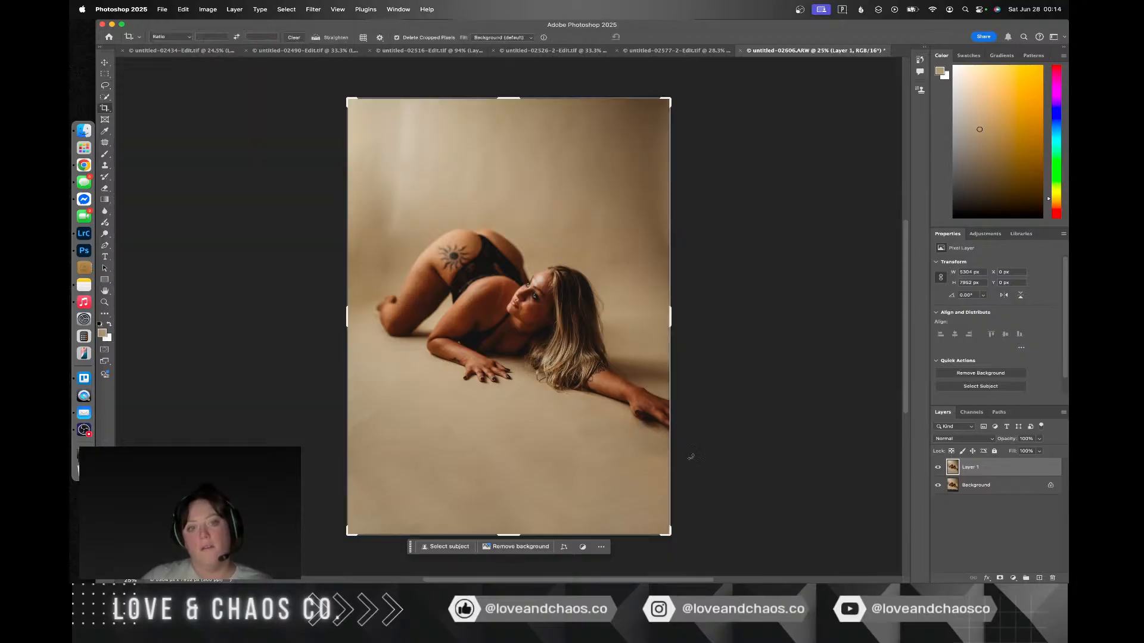
{"action": "left_click_drag", "start_coordinate": [342, 320], "coordinate": [310, 325]}
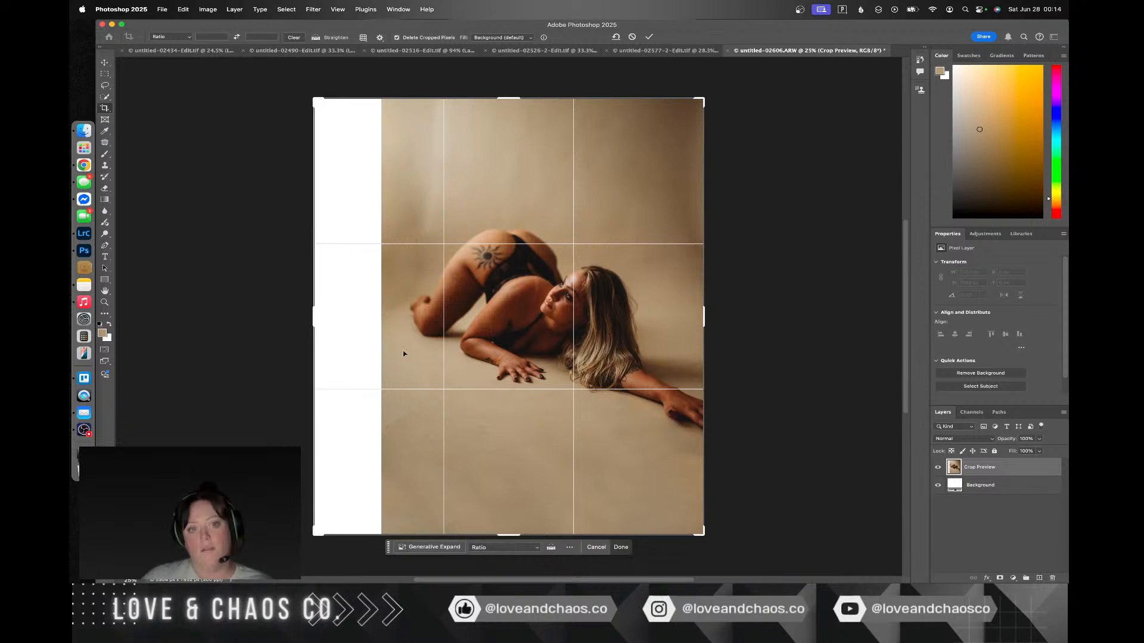
{"action": "key", "text": "Return"}
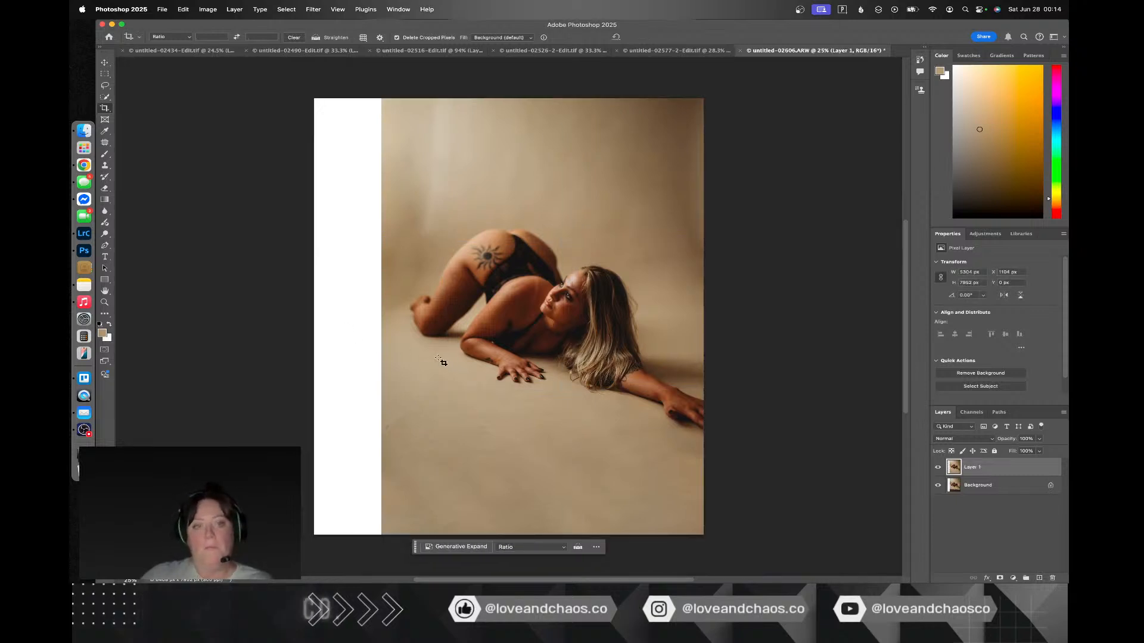
Step: Select the blank strip with a narrow overlap onto the photo, fill it using Content-Aware Fill, and clear the selection
{"action": "left_click", "coordinate": [104, 76]}
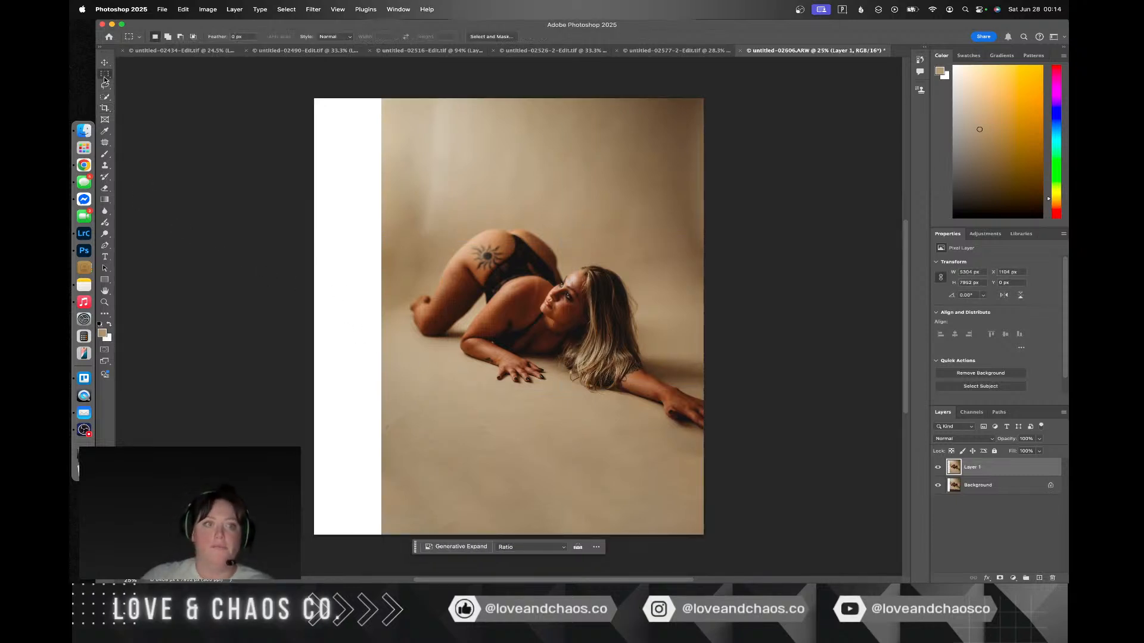
{"action": "left_click_drag", "start_coordinate": [293, 87], "coordinate": [293, 87]}
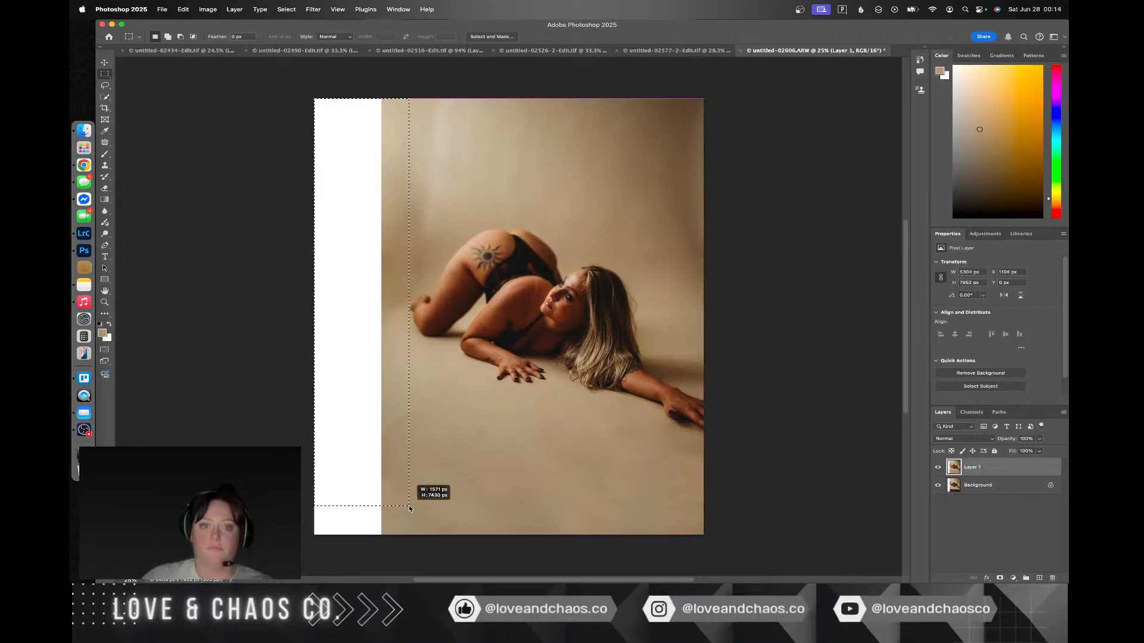
{"action": "left_click_drag", "start_coordinate": [410, 508], "coordinate": [389, 539]}
{"action": "right_click", "coordinate": [351, 441]}
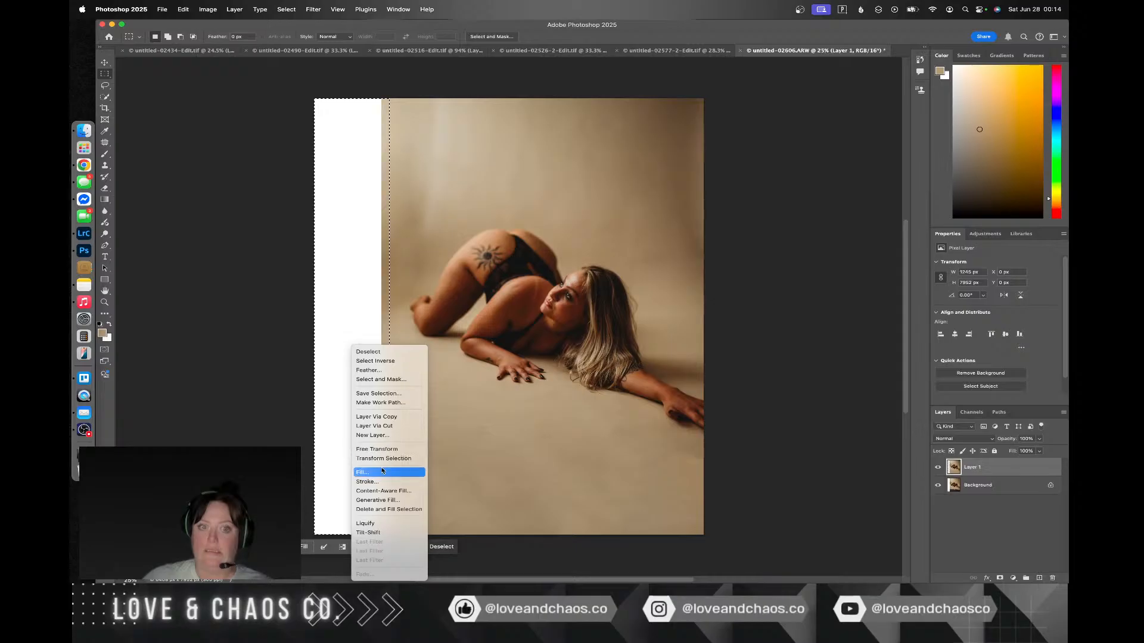
{"action": "left_click", "coordinate": [382, 490]}
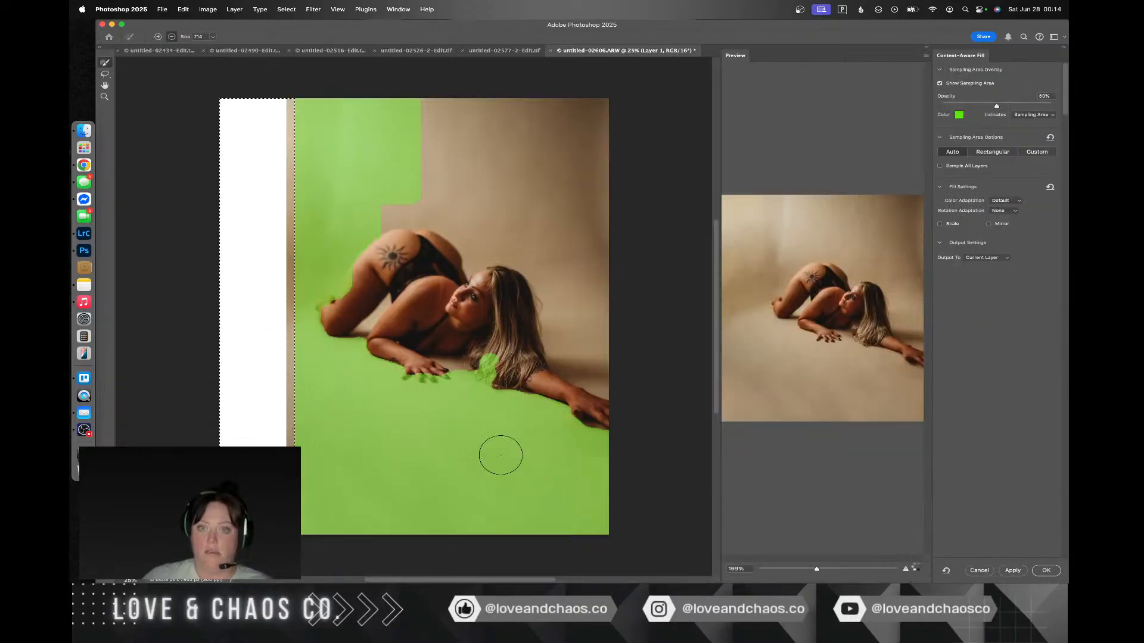
{"action": "key", "text": "Return"}
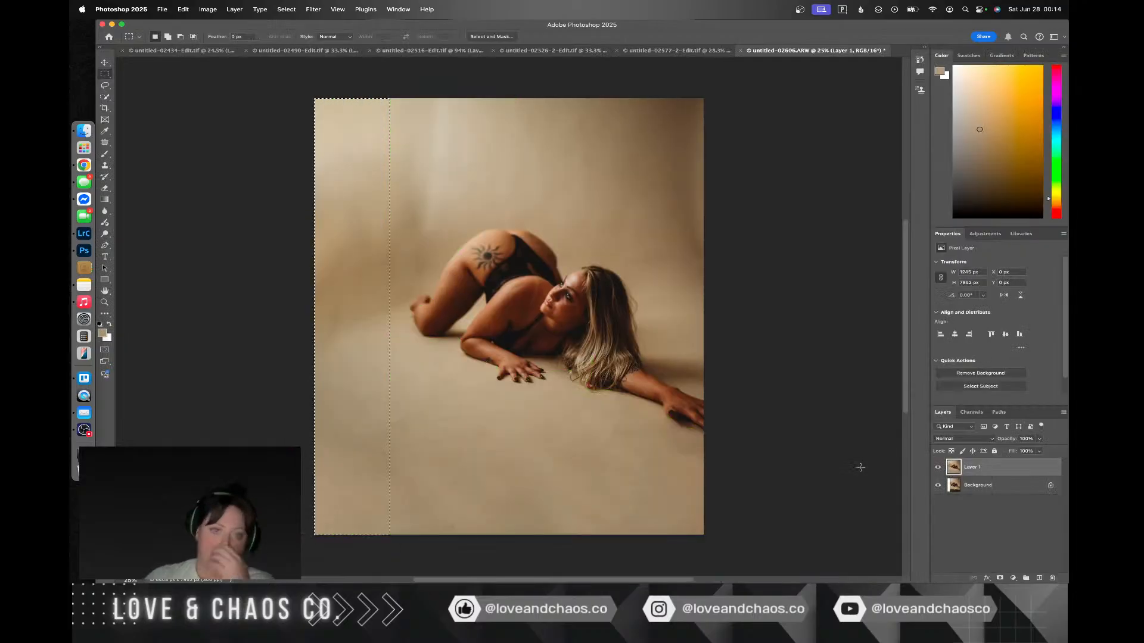
{"action": "key", "text": "super+d"}
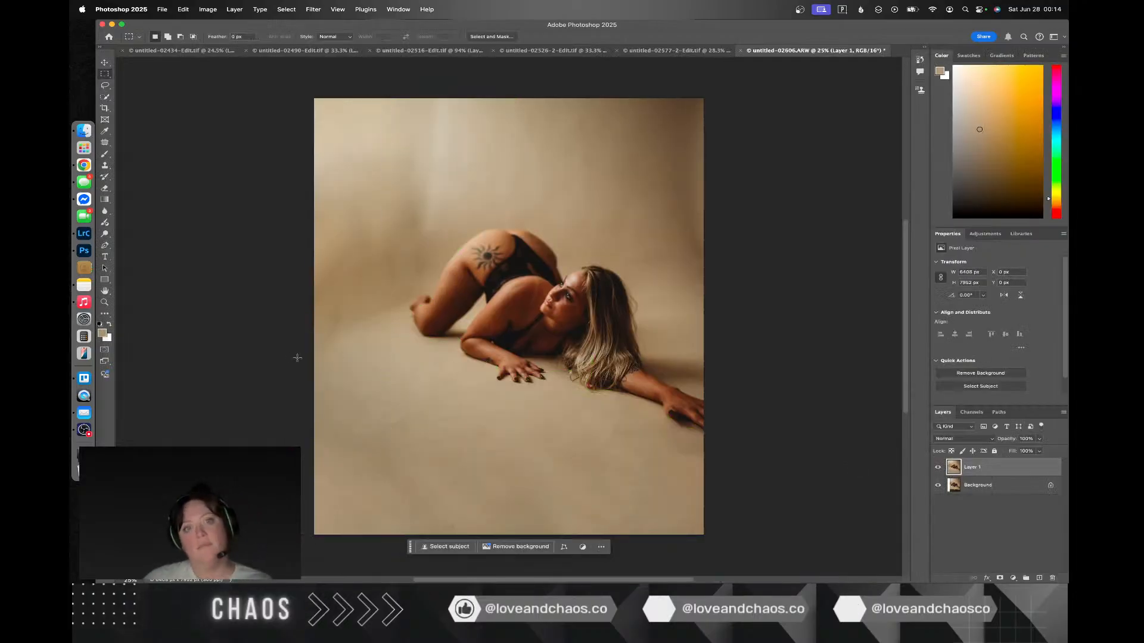
Step: Try to patch the dark shading beside the legs and the light streak above the hips with smoother backdrop
{"action": "left_click", "coordinate": [105, 143]}
{"action": "left_click_drag", "start_coordinate": [364, 227], "coordinate": [328, 263]}
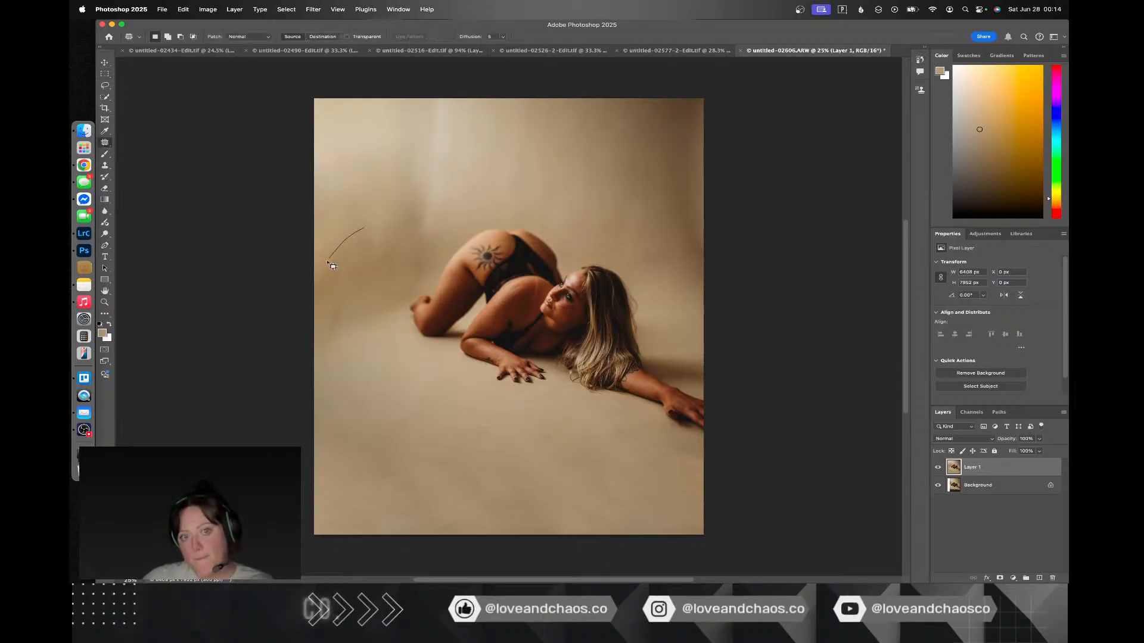
{"action": "mouse_move", "coordinate": [355, 346]}
{"action": "left_mouse_down"}
{"action": "mouse_move", "coordinate": [377, 339]}
{"action": "mouse_move", "coordinate": [414, 302]}
{"action": "left_mouse_up"}
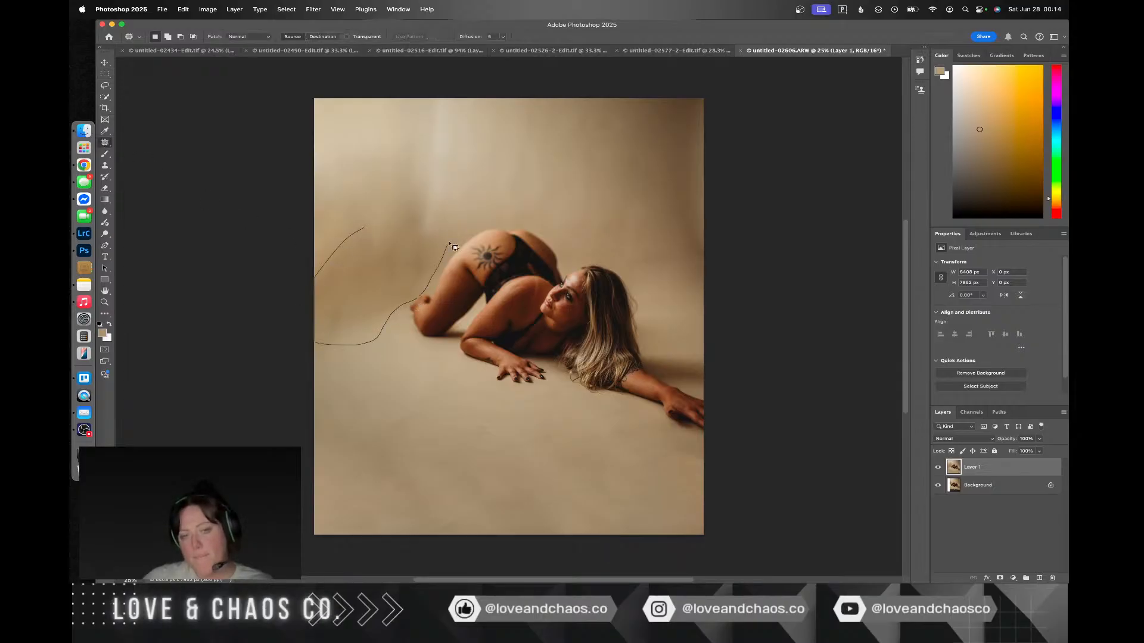
{"action": "left_click_drag", "start_coordinate": [373, 195], "coordinate": [643, 158]}
{"action": "key", "text": "ctrl+d"}
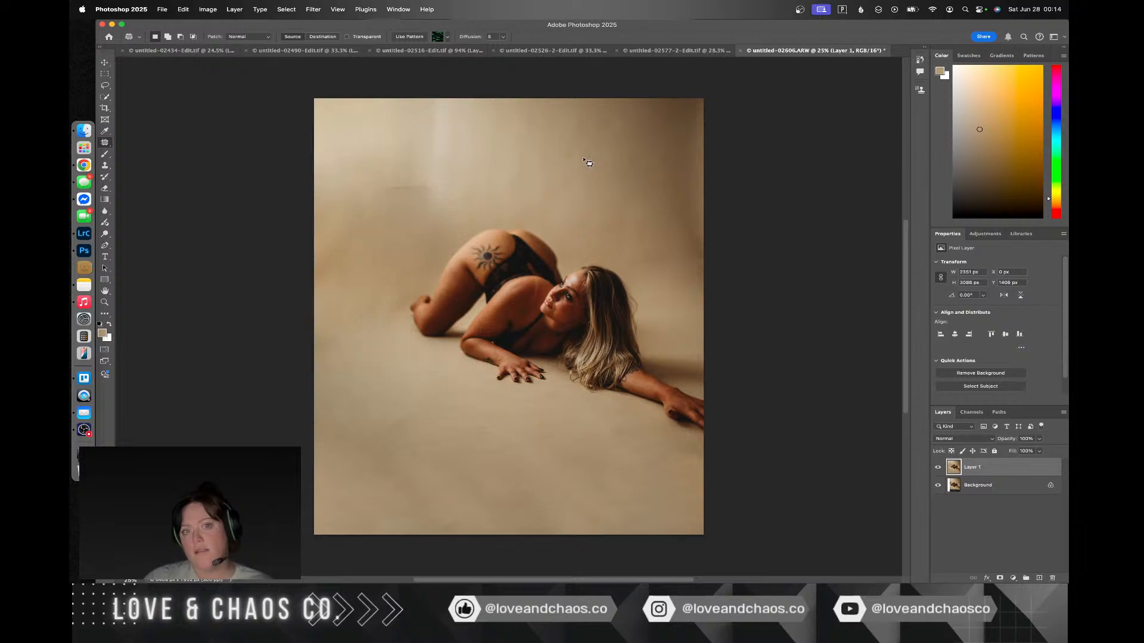
{"action": "mouse_move", "coordinate": [411, 209]}
{"action": "left_mouse_down"}
{"action": "mouse_move", "coordinate": [450, 212]}
{"action": "mouse_move", "coordinate": [470, 189]}
{"action": "mouse_move", "coordinate": [474, 134]}
{"action": "mouse_move", "coordinate": [435, 108]}
{"action": "mouse_move", "coordinate": [411, 130]}
{"action": "mouse_move", "coordinate": [574, 159]}
{"action": "left_mouse_up"}
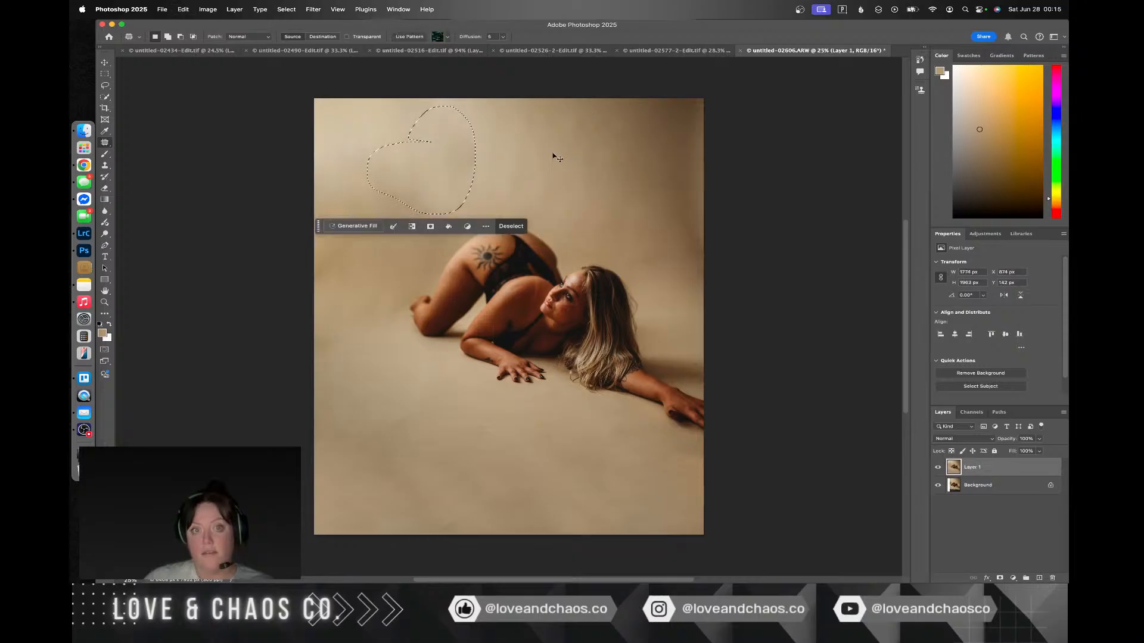
{"action": "left_click_drag", "start_coordinate": [426, 158], "coordinate": [496, 158]}
{"action": "left_click", "coordinate": [513, 169]}
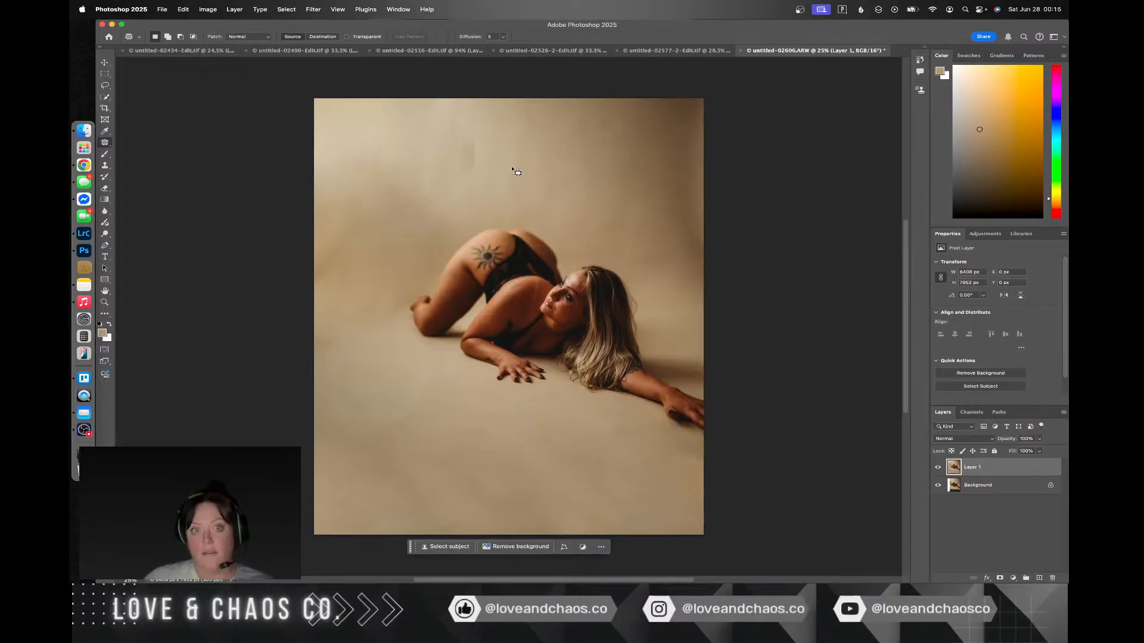
Step: Undo the latest backdrop patches beside the legs and above the hips
{"action": "key", "text": "super+z"}
{"action": "key", "text": "super+z"}
{"action": "key", "text": "super+z"}
{"action": "key", "text": "super+z"}
{"action": "key", "text": "super+z"}
{"action": "key", "text": "super+z"}
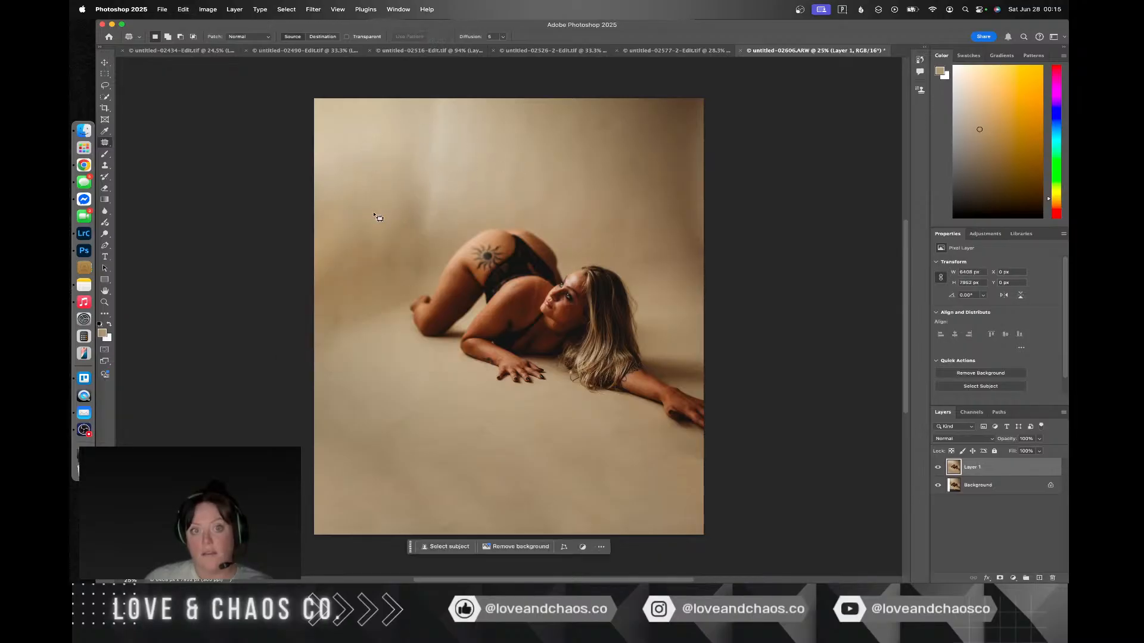
Step: Patch the dark shading on the backdrop beside the legs and feet with the smooth area above the head
{"action": "left_click_drag", "start_coordinate": [352, 213], "coordinate": [320, 242]}
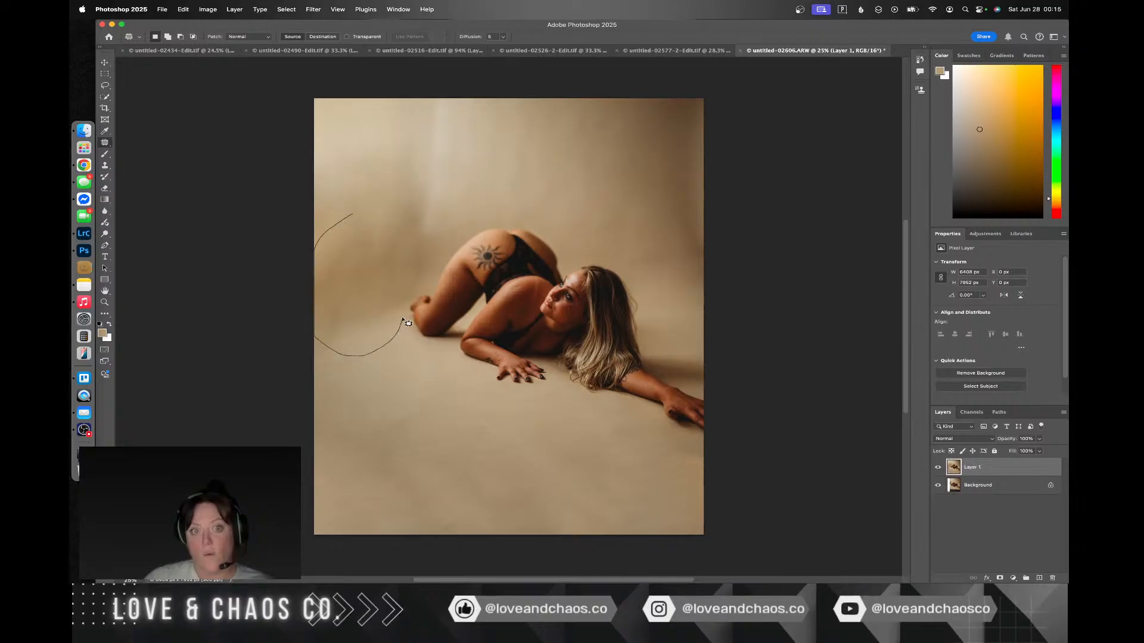
{"action": "mouse_move", "coordinate": [416, 299]}
{"action": "left_mouse_down"}
{"action": "mouse_move", "coordinate": [449, 240]}
{"action": "mouse_move", "coordinate": [394, 192]}
{"action": "mouse_move", "coordinate": [359, 206]}
{"action": "mouse_move", "coordinate": [402, 403]}
{"action": "left_mouse_up"}
{"action": "left_click_drag", "start_coordinate": [375, 241], "coordinate": [610, 142]}
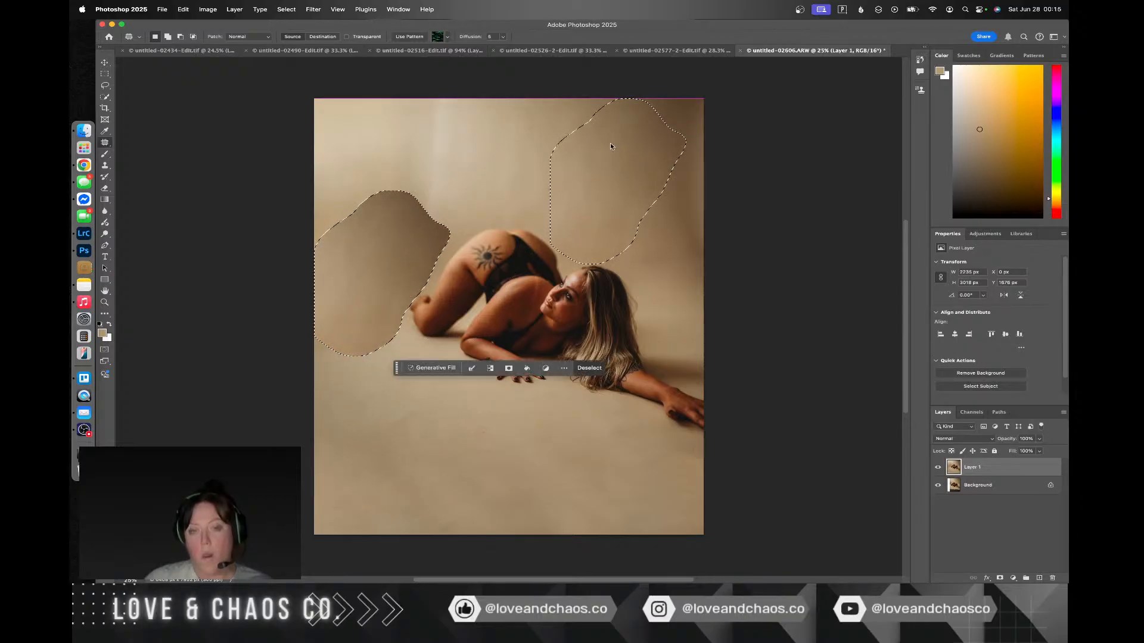
{"action": "key", "text": "super+d"}
Step: Blend the remaining uneven tones on the backdrop above and beside the hips by patching them with nearby clean backdrop
{"action": "left_click_drag", "start_coordinate": [402, 175], "coordinate": [378, 199]}
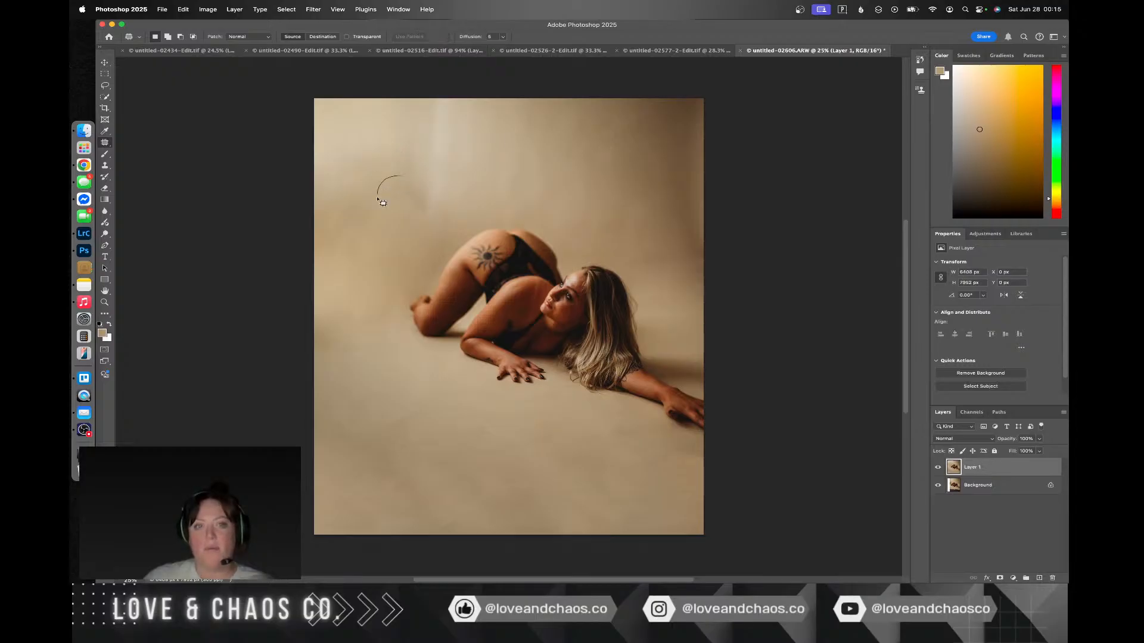
{"action": "mouse_move", "coordinate": [450, 240]}
{"action": "left_mouse_down"}
{"action": "mouse_move", "coordinate": [426, 188]}
{"action": "mouse_move", "coordinate": [424, 205]}
{"action": "mouse_move", "coordinate": [512, 168]}
{"action": "mouse_move", "coordinate": [499, 169]}
{"action": "left_mouse_up"}
{"action": "key", "text": "super+d"}
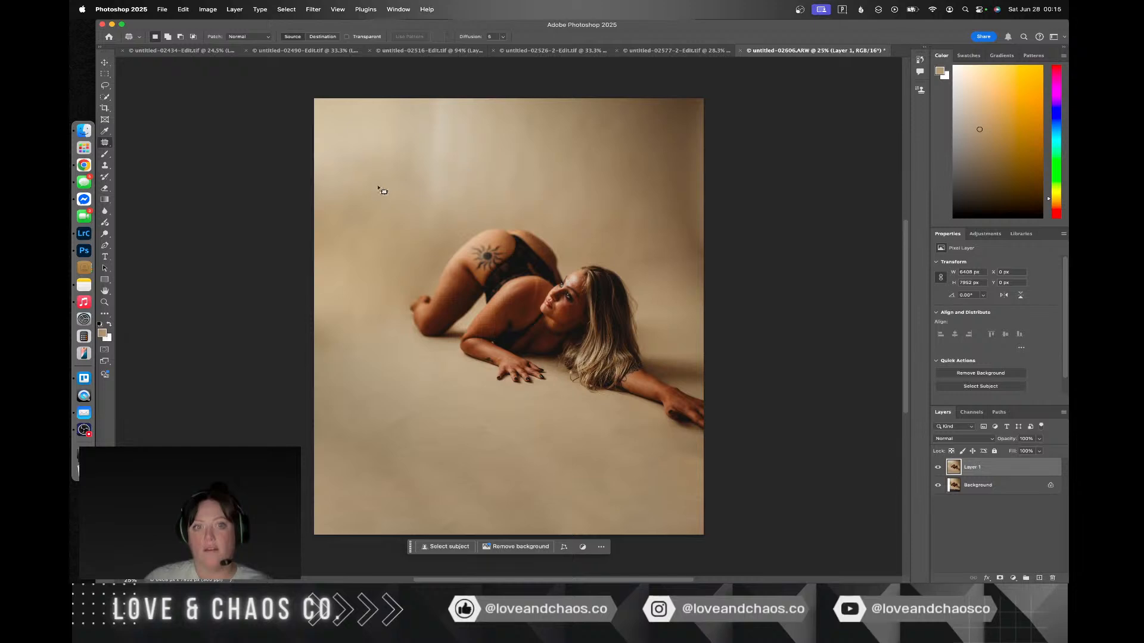
{"action": "left_click_drag", "start_coordinate": [435, 193], "coordinate": [430, 147]}
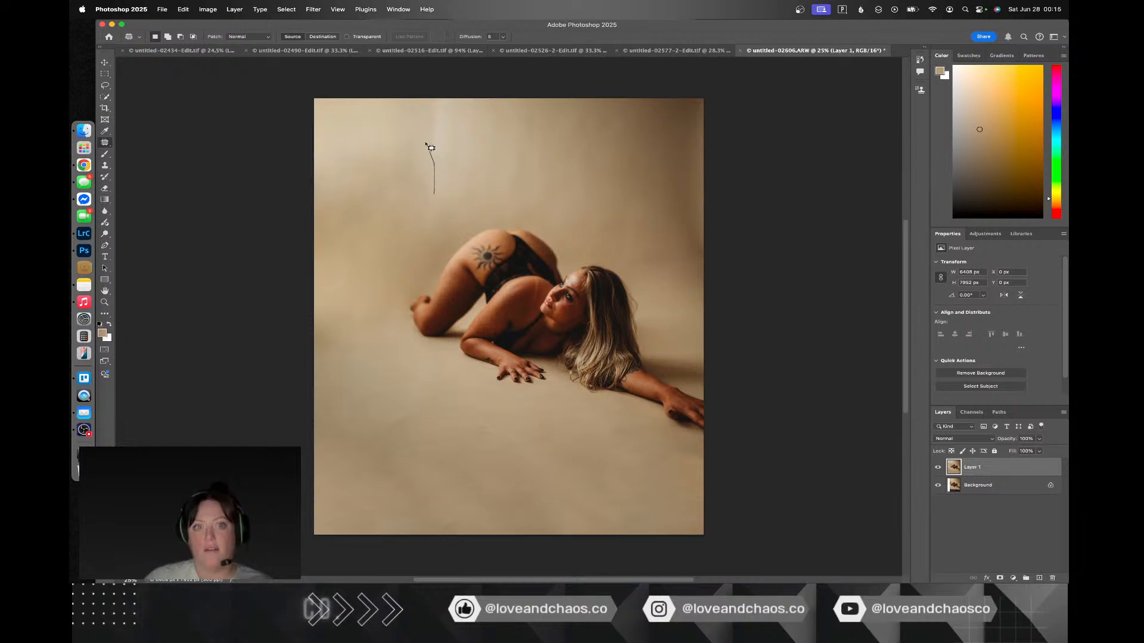
{"action": "mouse_move", "coordinate": [388, 208]}
{"action": "left_mouse_down"}
{"action": "mouse_move", "coordinate": [429, 205]}
{"action": "mouse_move", "coordinate": [363, 171]}
{"action": "left_mouse_up"}
{"action": "key", "text": "super+d"}
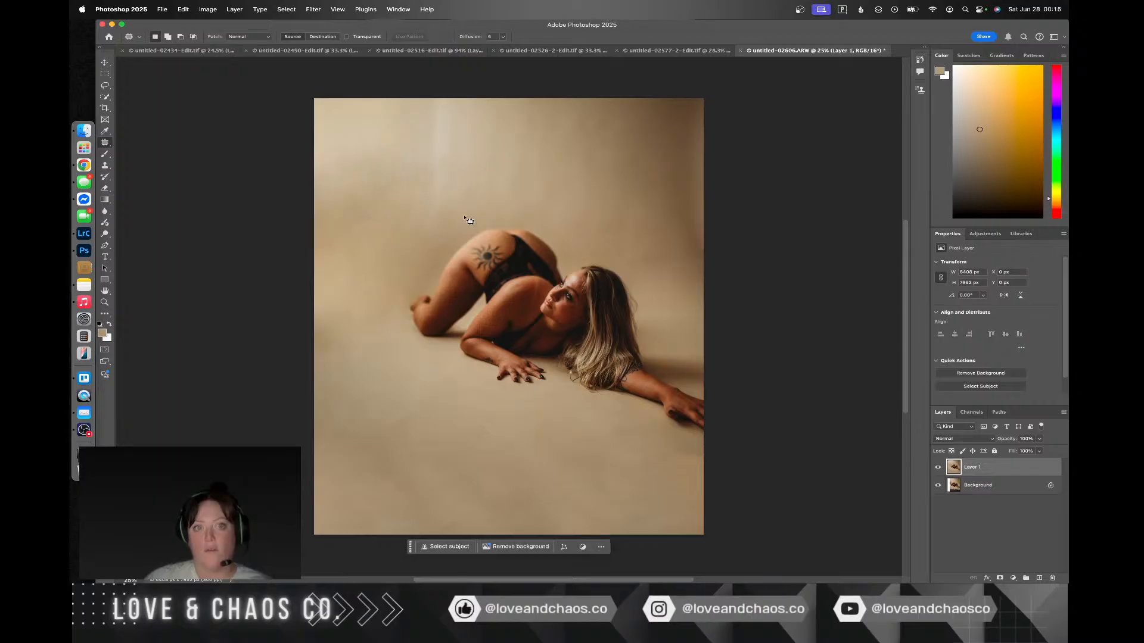
Step: Patch the light vertical streaks on the backdrop above the hips with the smoother backdrop beside them
{"action": "mouse_move", "coordinate": [462, 165]}
{"action": "left_mouse_down"}
{"action": "mouse_move", "coordinate": [448, 90]}
{"action": "mouse_move", "coordinate": [404, 152]}
{"action": "left_mouse_up"}
{"action": "left_click_drag", "start_coordinate": [438, 251], "coordinate": [439, 252]}
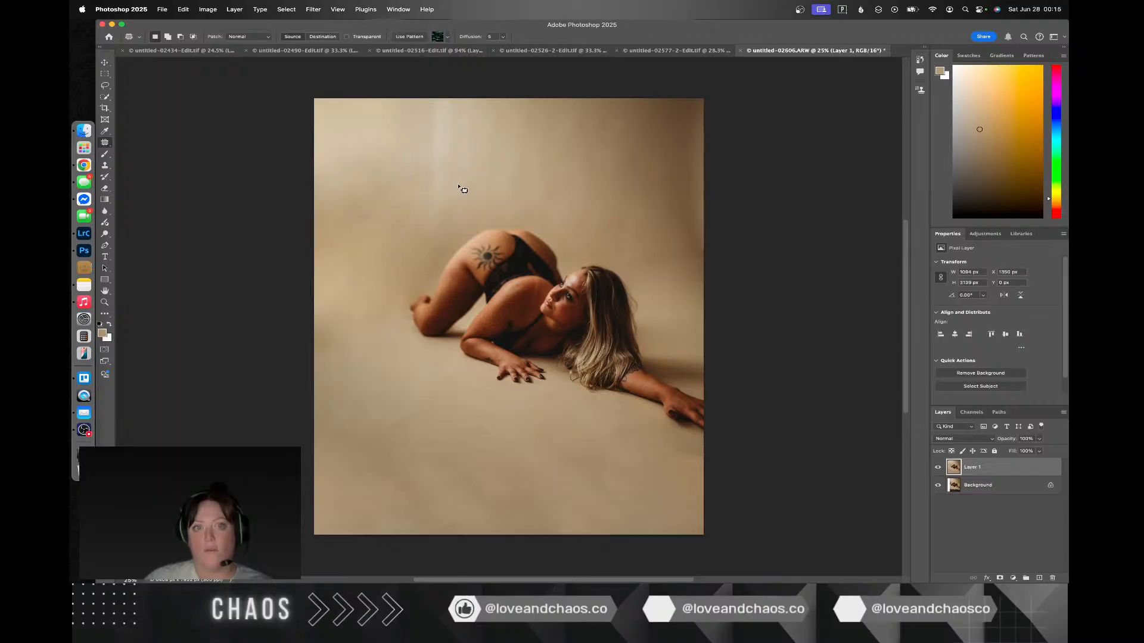
{"action": "left_click_drag", "start_coordinate": [460, 187], "coordinate": [382, 192]}
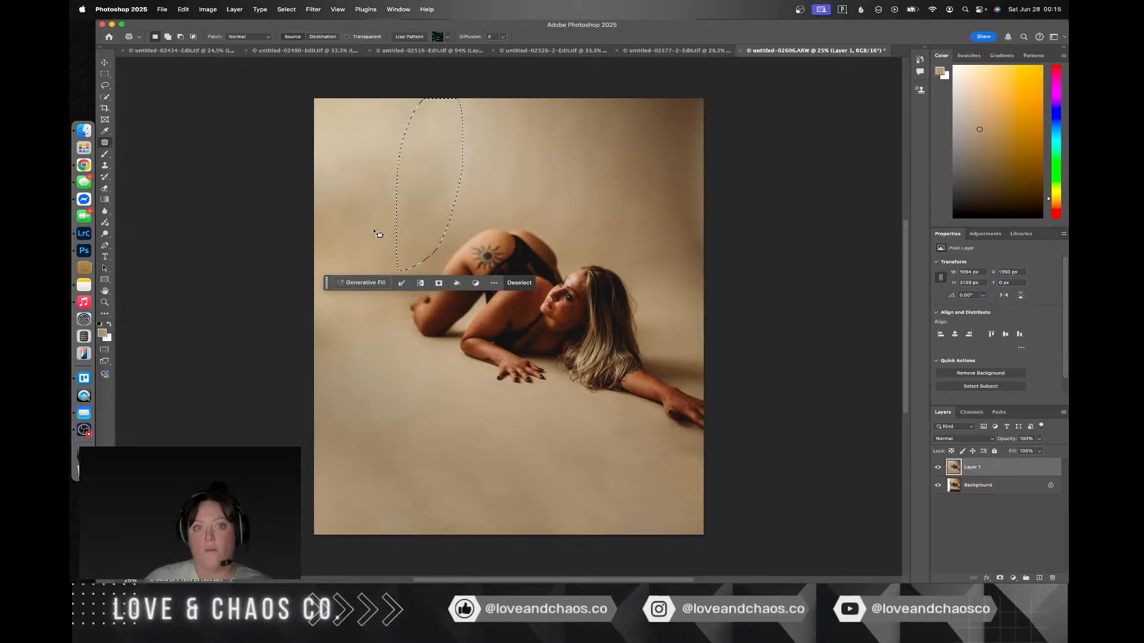
{"action": "key", "text": "super+d"}
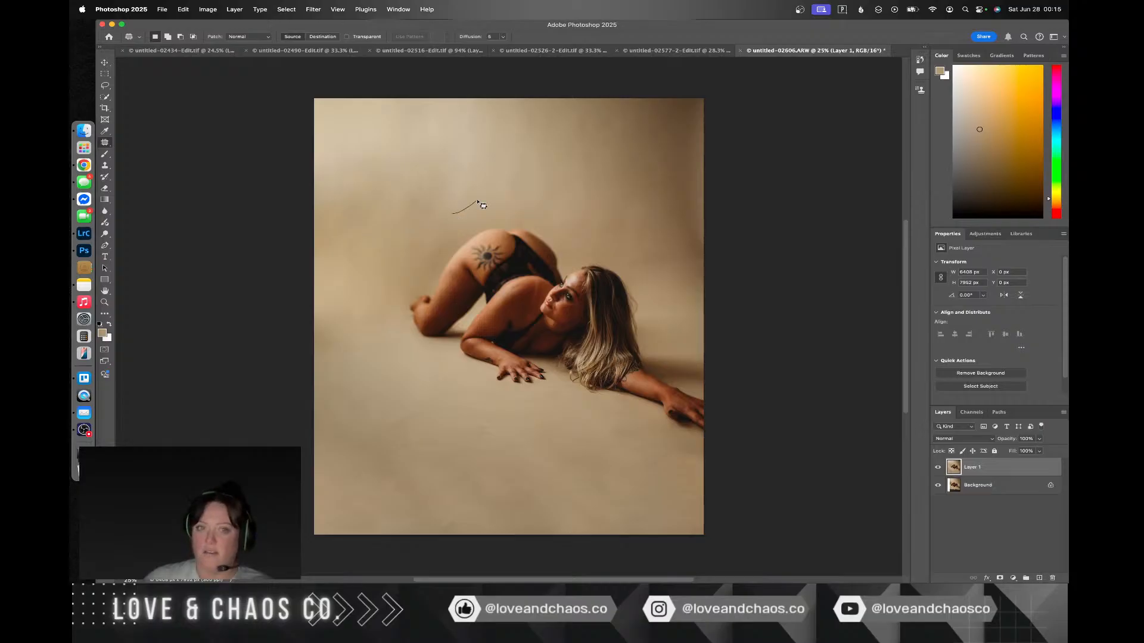
{"action": "scroll", "coordinate": [471, 185], "scroll_direction": "down", "scroll_amount": 3}
{"action": "scroll", "coordinate": [447, 166], "scroll_direction": "up", "scroll_amount": 3}
{"action": "scroll", "coordinate": [447, 167], "scroll_direction": "right", "scroll_amount": 2}
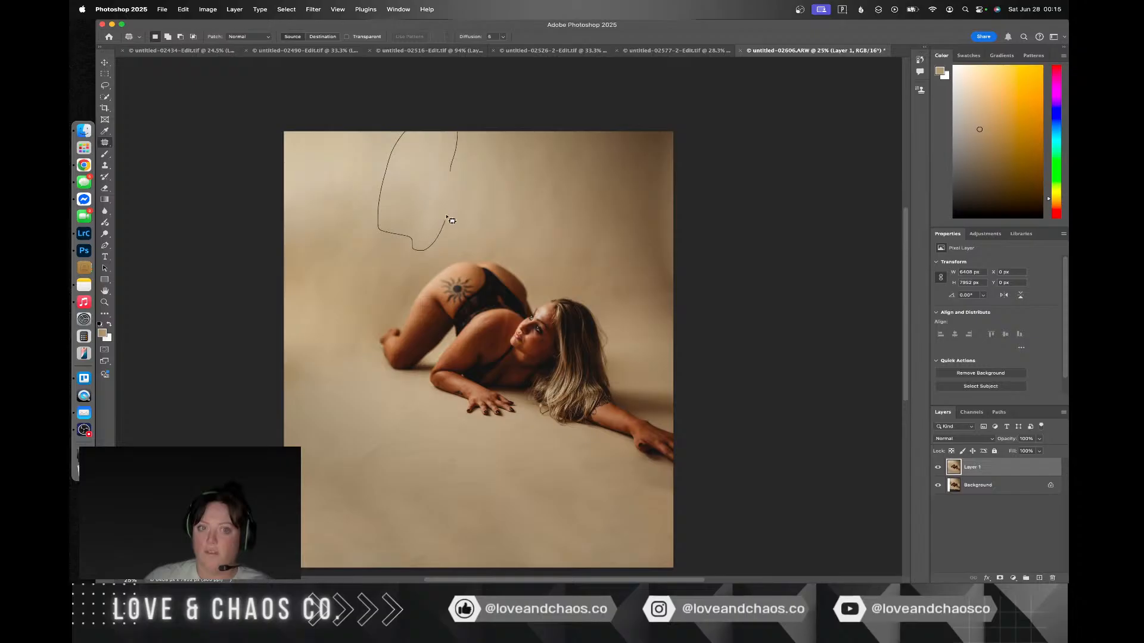
{"action": "mouse_move", "coordinate": [453, 220]}
{"action": "left_mouse_down"}
{"action": "mouse_move", "coordinate": [450, 173]}
{"action": "mouse_move", "coordinate": [383, 199]}
{"action": "mouse_move", "coordinate": [345, 199]}
{"action": "mouse_move", "coordinate": [348, 177]}
{"action": "left_mouse_up"}
{"action": "left_click", "coordinate": [347, 313]}
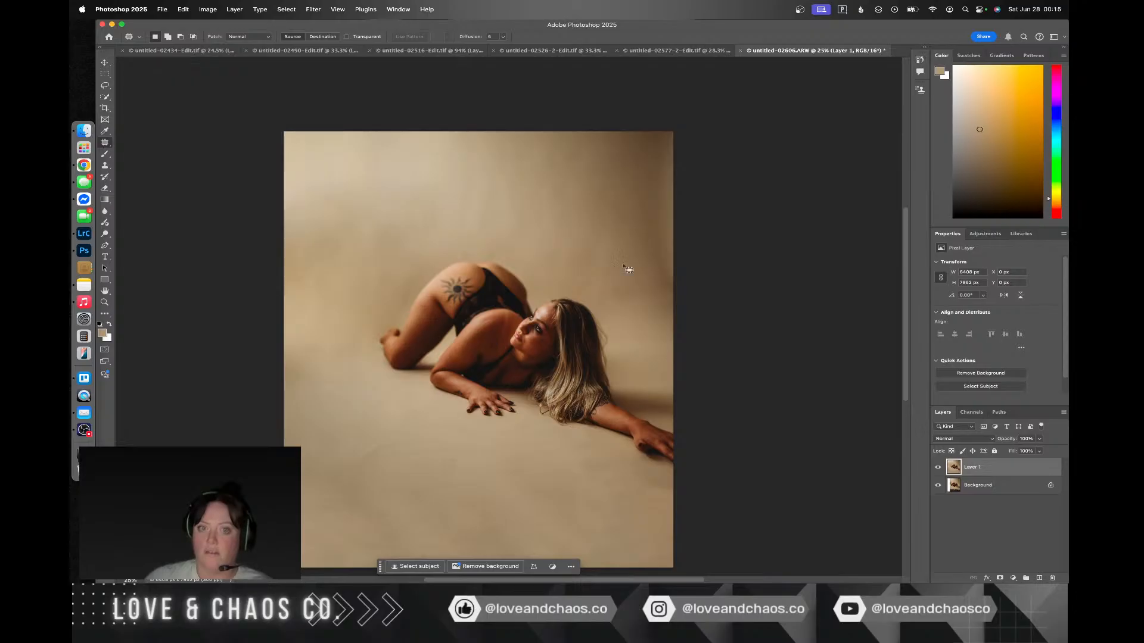
Step: Patch the uneven vertical shading along the backdrop's right edge with the smoother area just inside it
{"action": "left_click_drag", "start_coordinate": [727, 161], "coordinate": [711, 135]}
{"action": "mouse_move", "coordinate": [636, 159]}
{"action": "left_mouse_down"}
{"action": "mouse_move", "coordinate": [640, 253]}
{"action": "mouse_move", "coordinate": [653, 288]}
{"action": "mouse_move", "coordinate": [691, 305]}
{"action": "left_mouse_up"}
{"action": "left_click_drag", "start_coordinate": [649, 225], "coordinate": [620, 227]}
{"action": "left_click", "coordinate": [764, 225]}
{"action": "scroll", "coordinate": [728, 197], "scroll_direction": "down", "scroll_amount": 5}
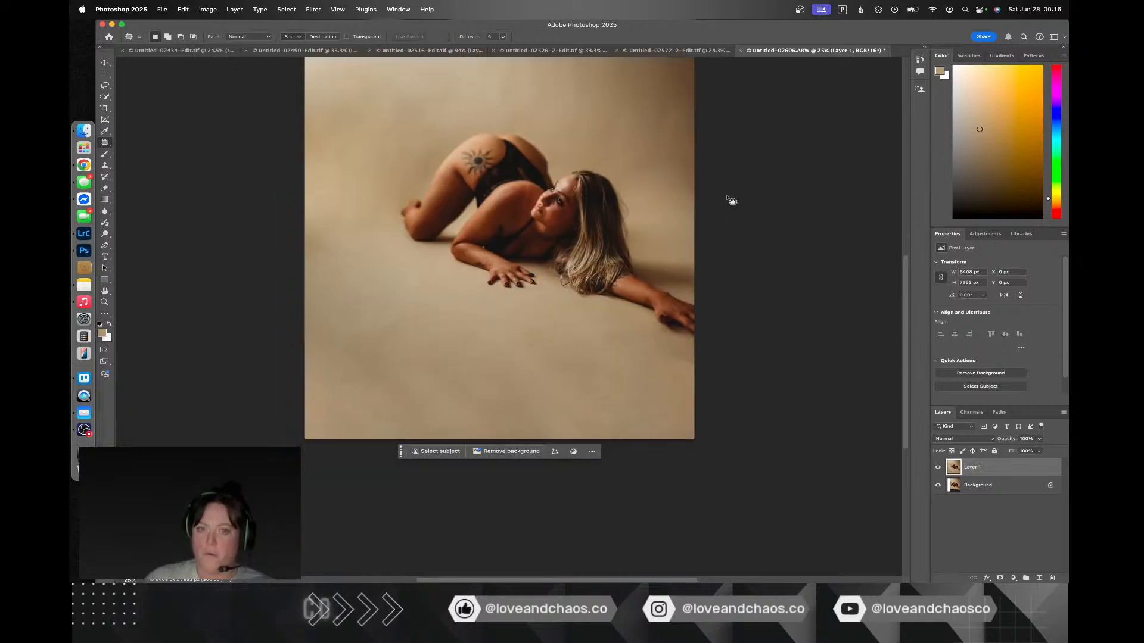
{"action": "scroll", "coordinate": [728, 198], "scroll_direction": "up", "scroll_amount": 6}
{"action": "key", "text": "c"}
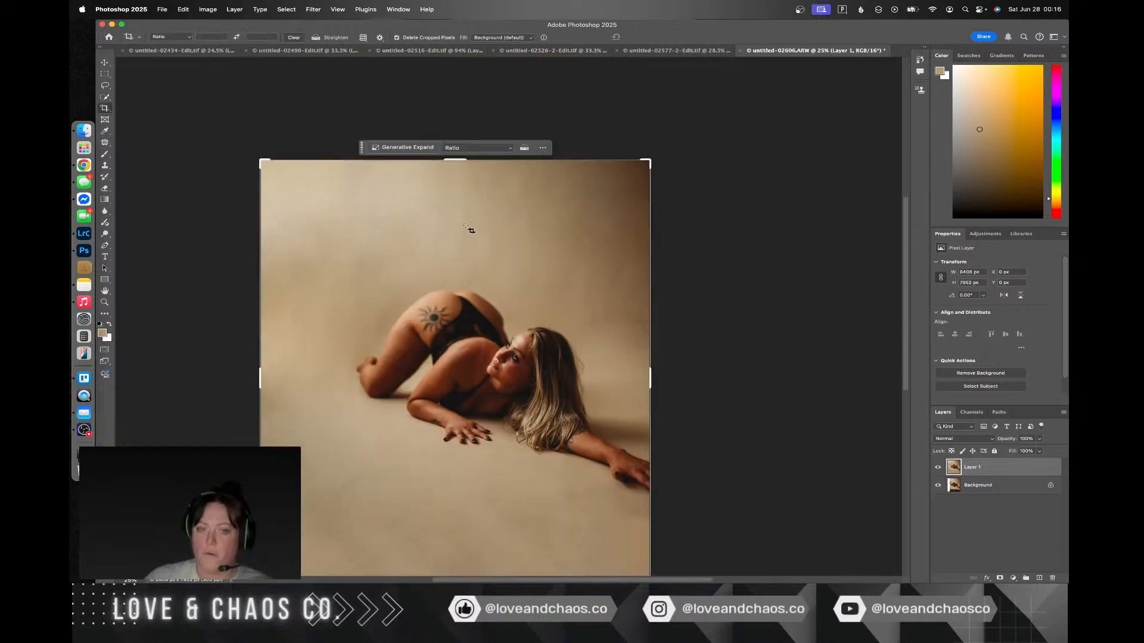
{"action": "left_click_drag", "start_coordinate": [257, 317], "coordinate": [283, 320]}
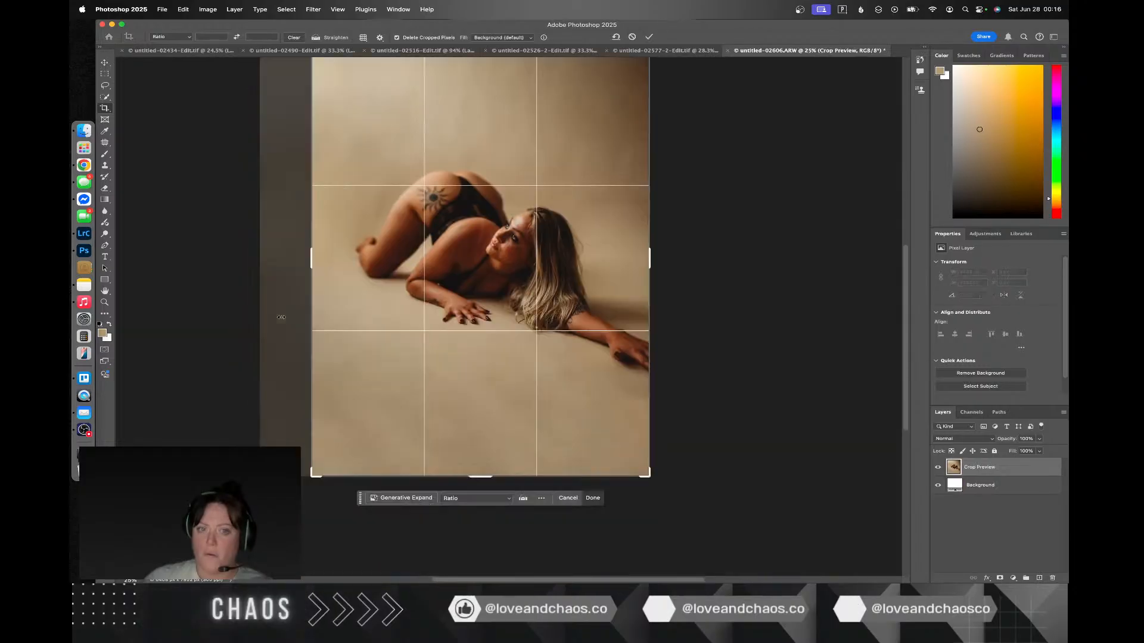
{"action": "left_click_drag", "start_coordinate": [470, 471], "coordinate": [469, 506]}
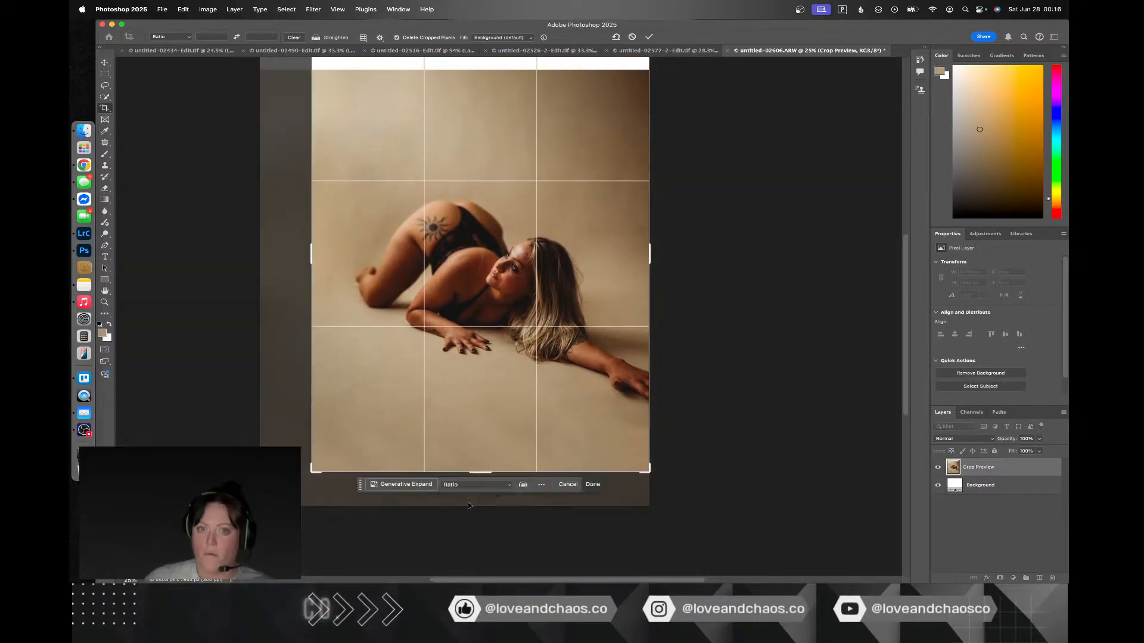
{"action": "scroll", "coordinate": [480, 416], "scroll_direction": "up", "scroll_amount": 2}
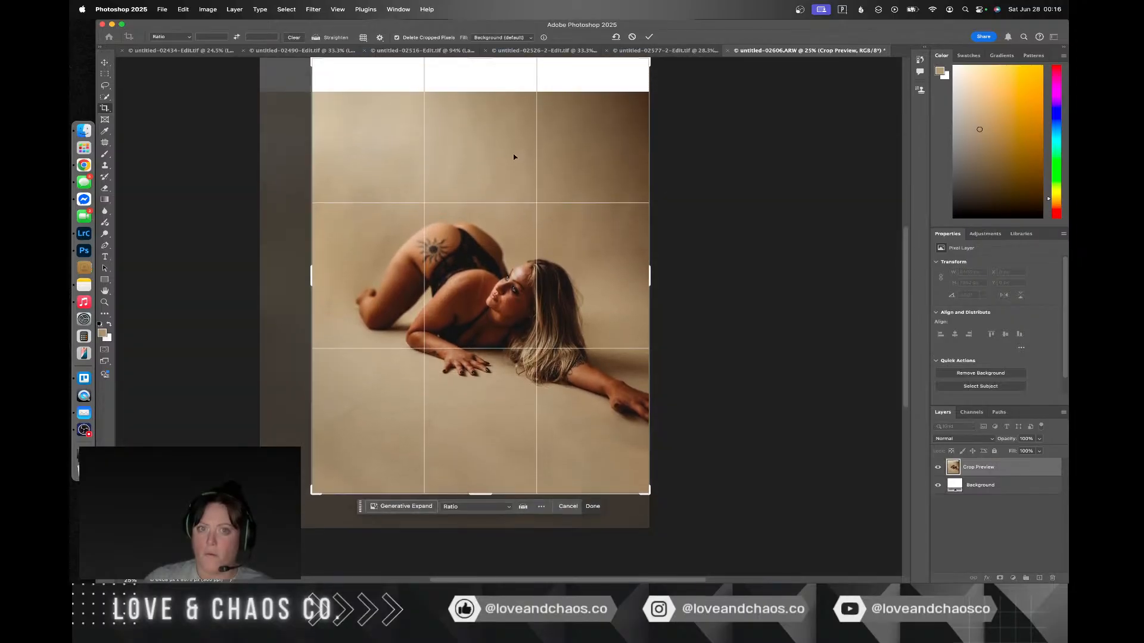
{"action": "left_click", "coordinate": [500, 51]}
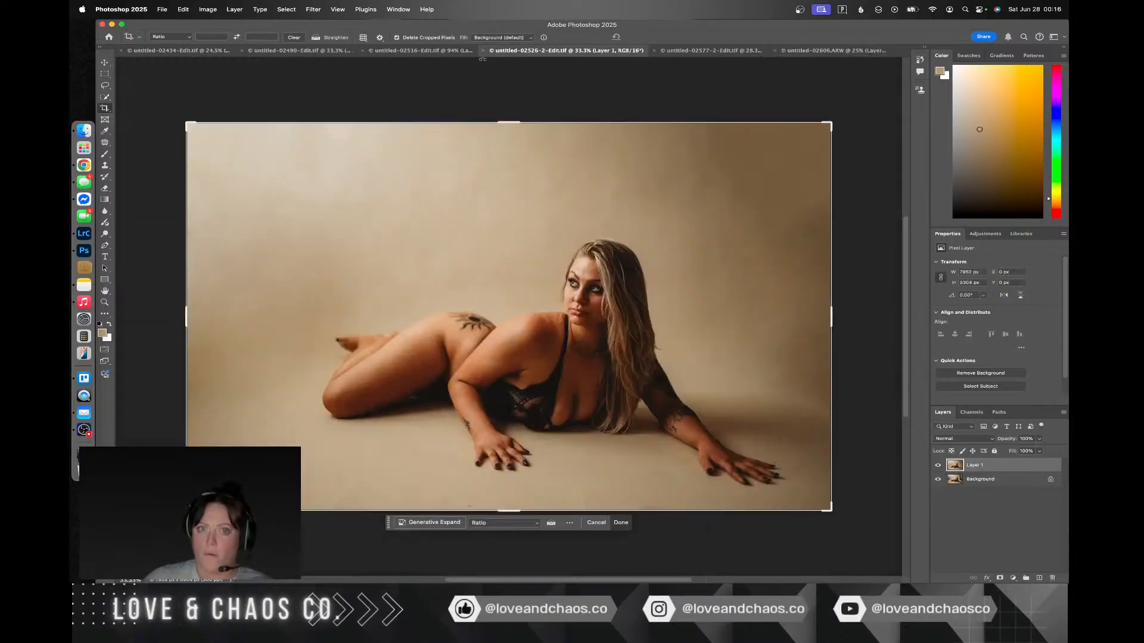
{"action": "left_click", "coordinate": [827, 51]}
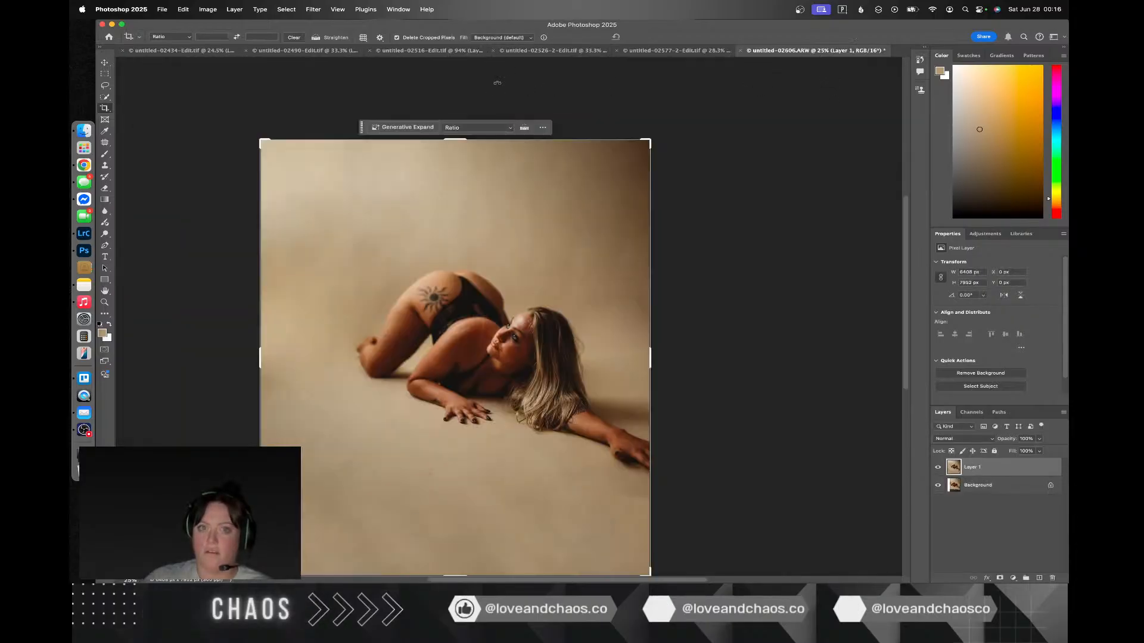
Step: Crop the photo above and below the subject to a landscape frame of about 6408 x 4326 px and save it
{"action": "left_click_drag", "start_coordinate": [462, 139], "coordinate": [461, 153]}
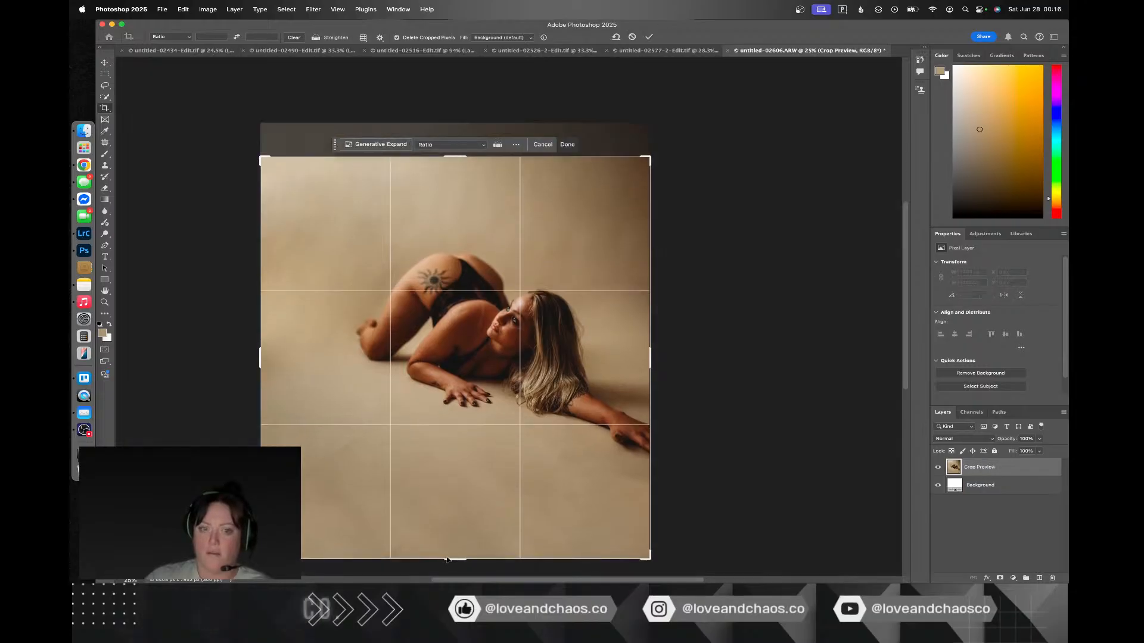
{"action": "left_click_drag", "start_coordinate": [453, 562], "coordinate": [454, 509]}
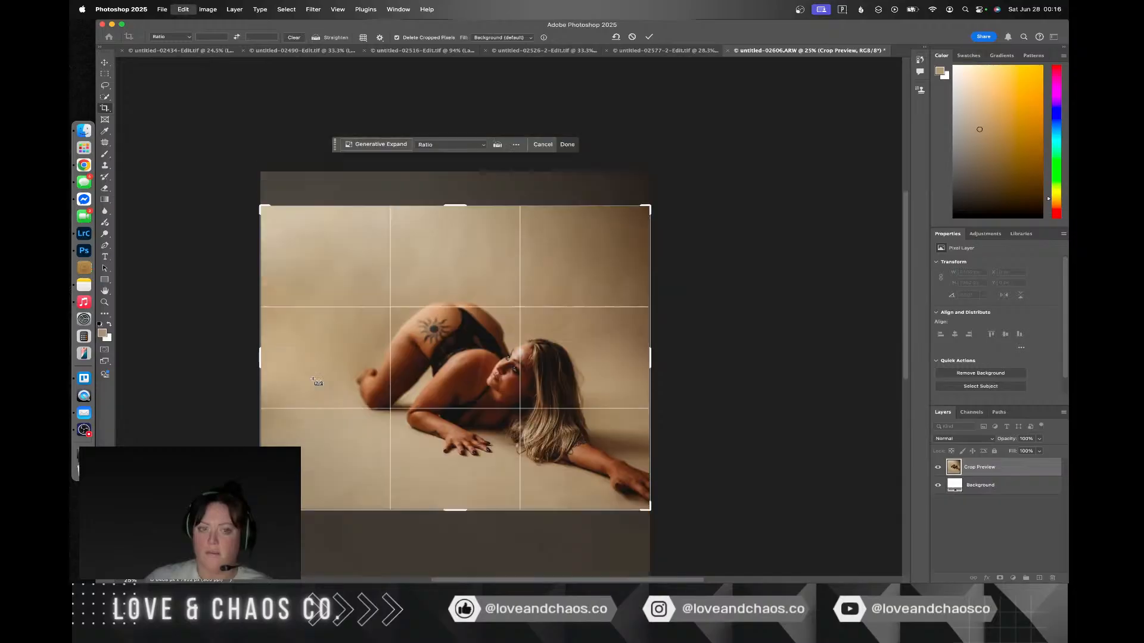
{"action": "key", "text": "super+z"}
{"action": "key", "text": "super+z"}
{"action": "key", "text": "super+z"}
{"action": "key", "text": "super+z"}
{"action": "key", "text": "super+z"}
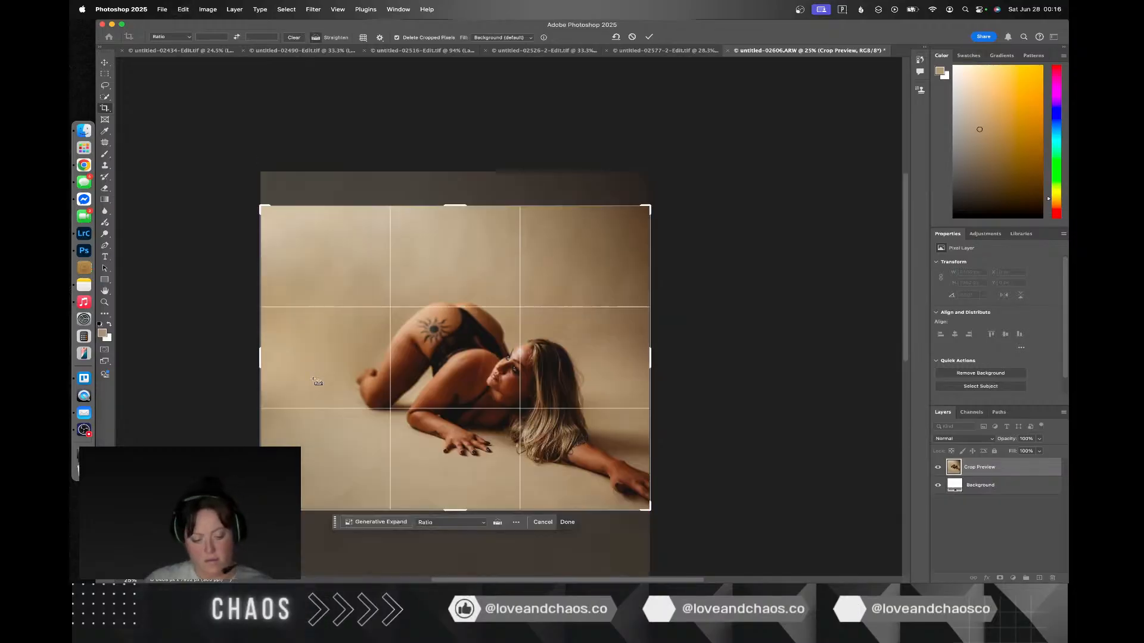
{"action": "key", "text": "super+z"}
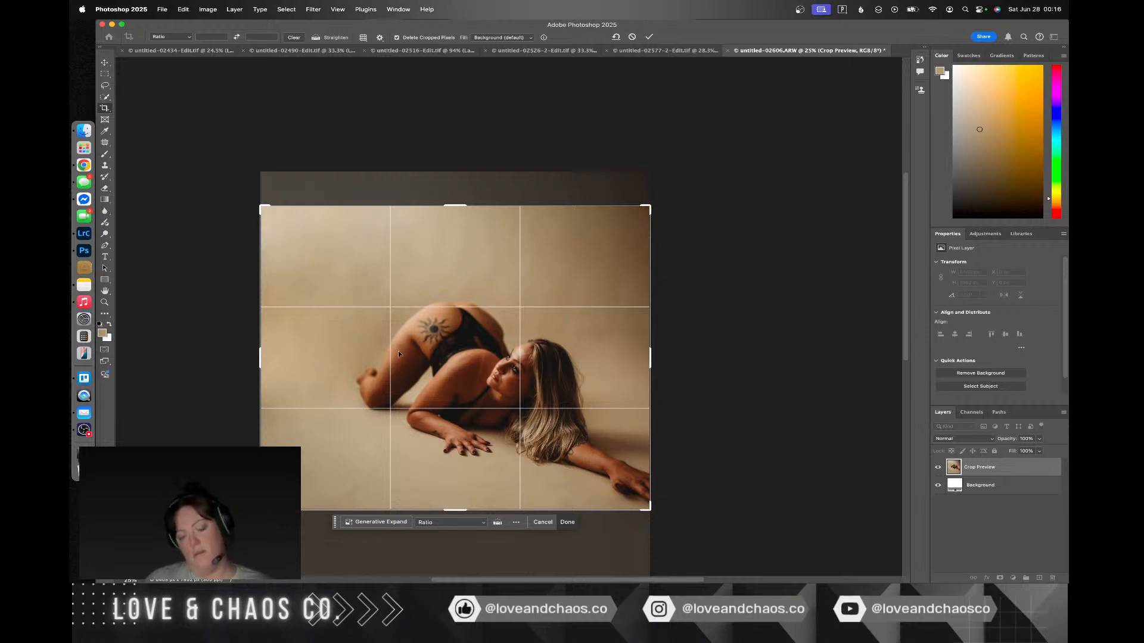
{"action": "left_click_drag", "start_coordinate": [460, 204], "coordinate": [459, 233]}
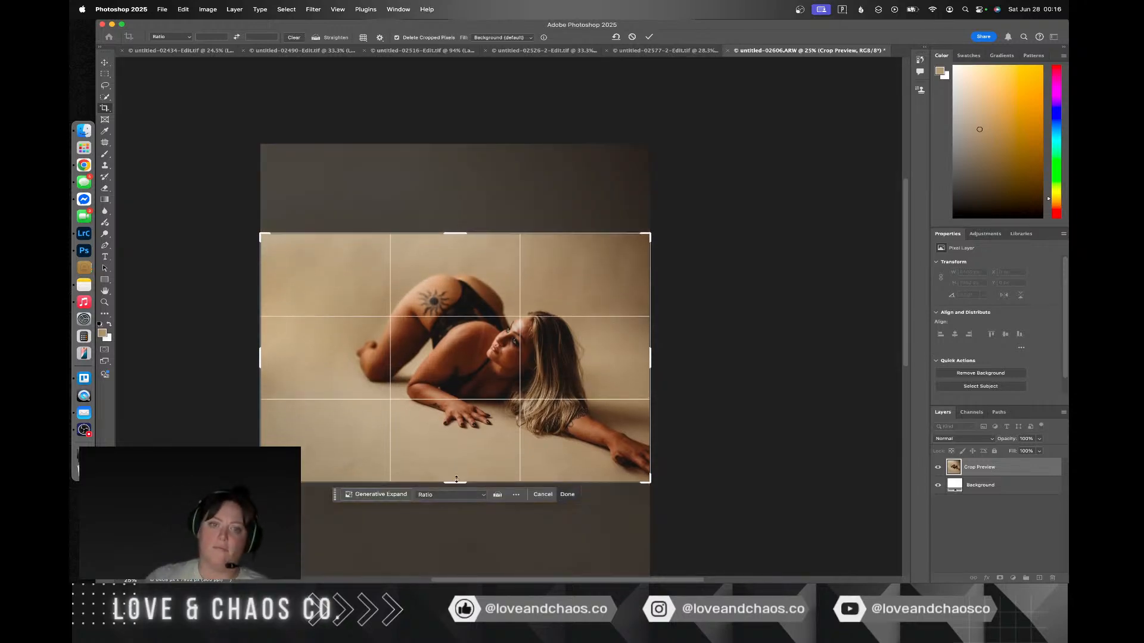
{"action": "left_click_drag", "start_coordinate": [457, 479], "coordinate": [466, 443]}
{"action": "key", "text": "Return"}
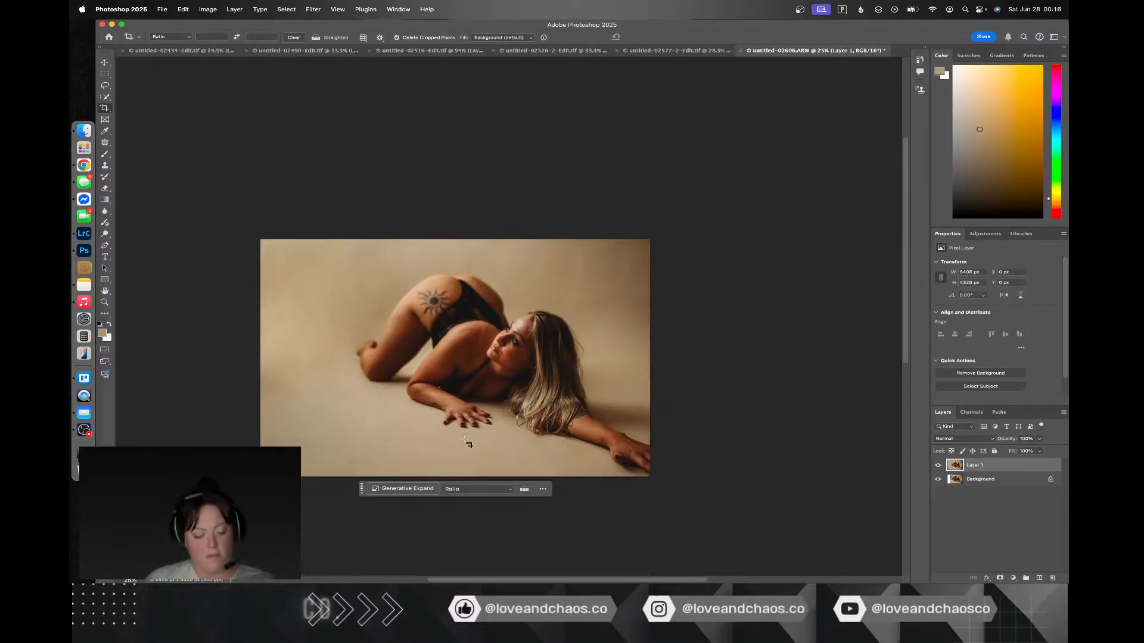
{"action": "key", "text": "super+s"}
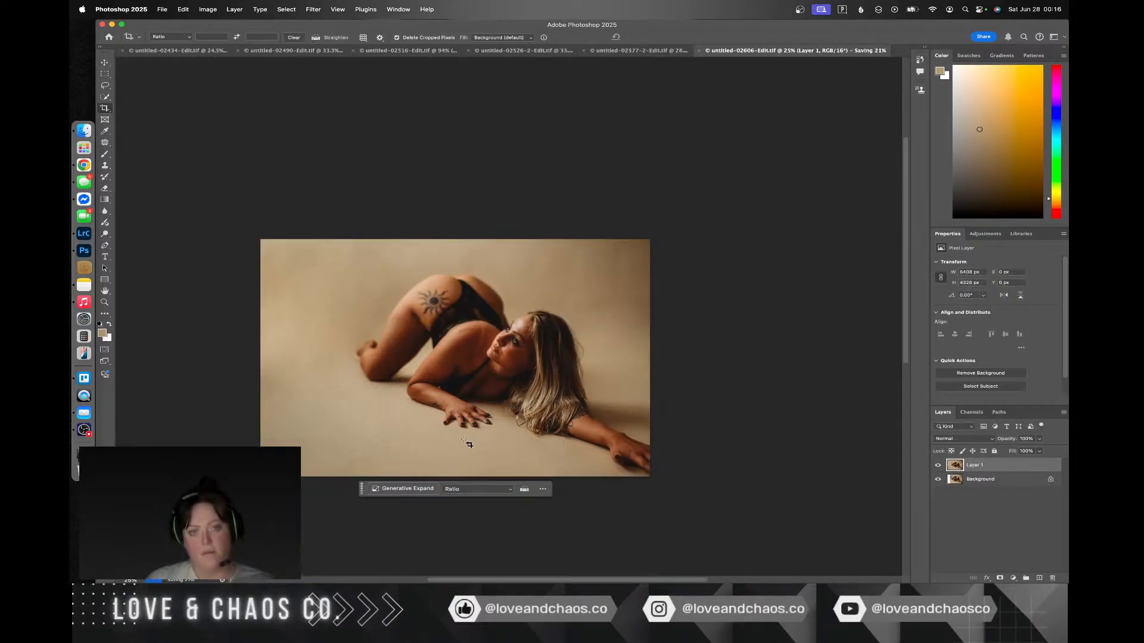
{"action": "left_click", "coordinate": [779, 348]}
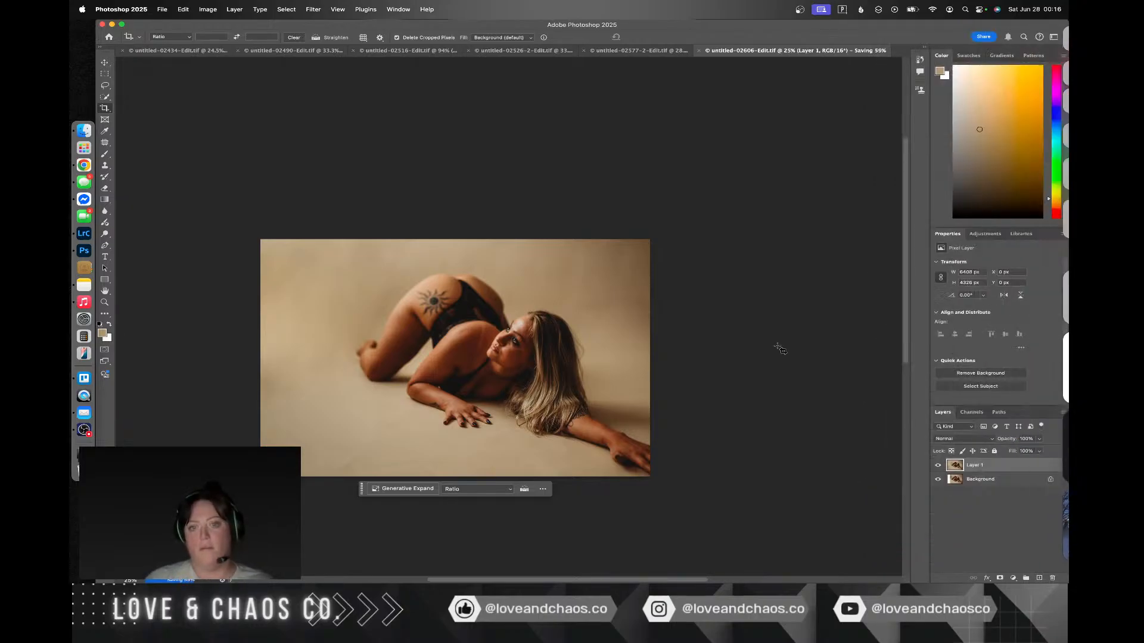
Step: Switch to Lightroom Classic and apply the 02 Chaos Black preset to untitled-02609.ARW
{"action": "key", "text": "ctrl+Right"}
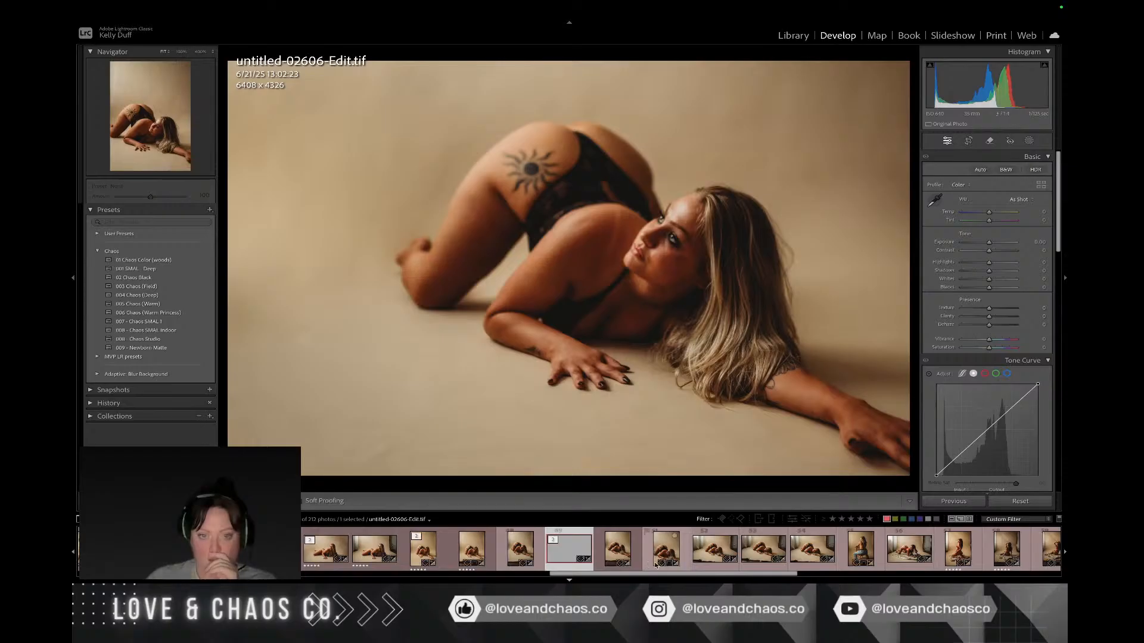
{"action": "left_click", "coordinate": [683, 564]}
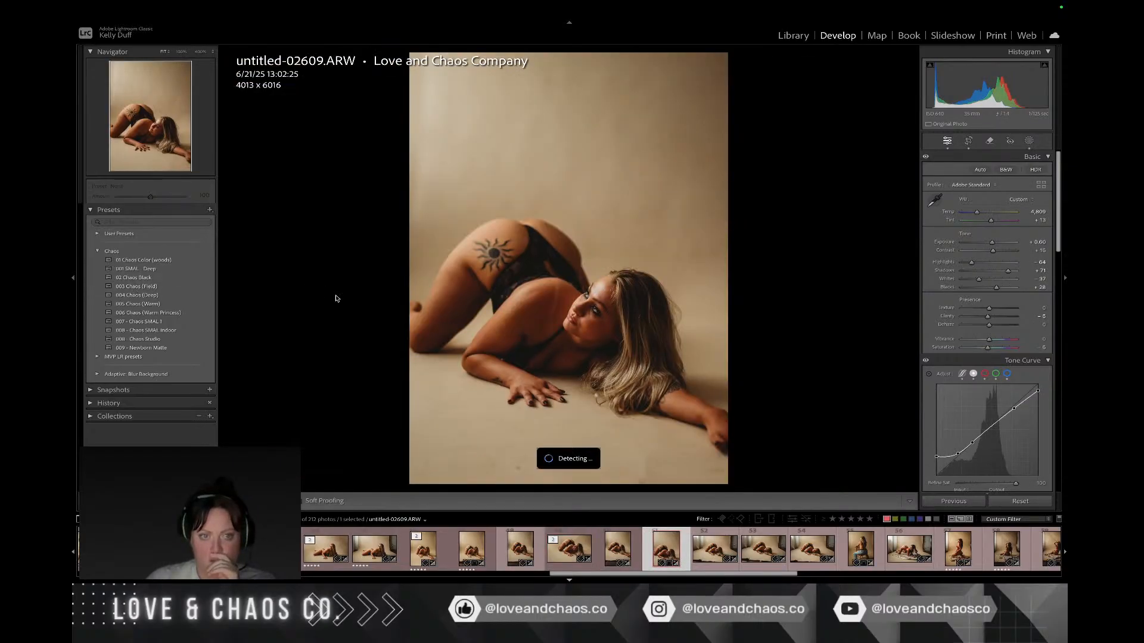
{"action": "left_click", "coordinate": [134, 278]}
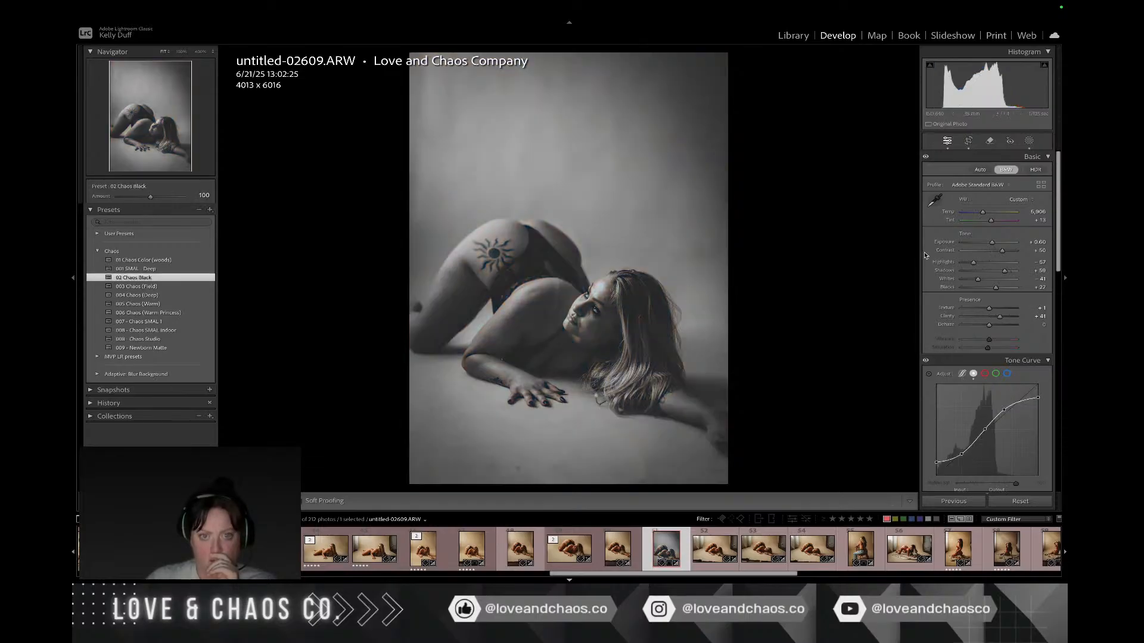
Step: Review the following poses on the beige backdrop, open untitled-02621.ARW, and look through the rest of the filmstrip
{"action": "left_click", "coordinate": [721, 557]}
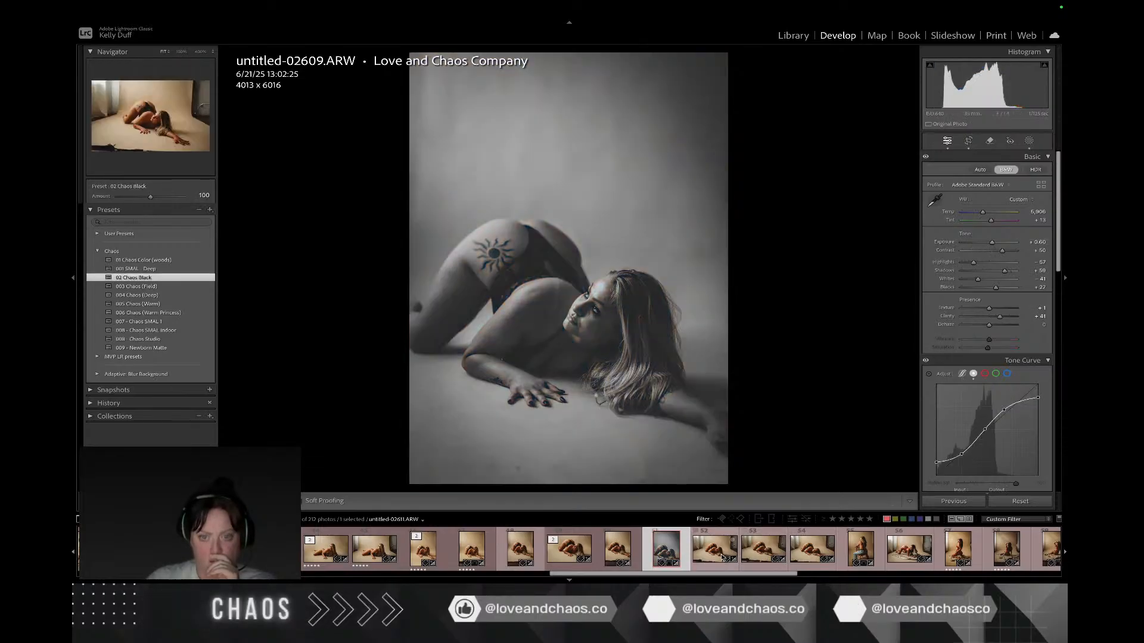
{"action": "left_click", "coordinate": [752, 552]}
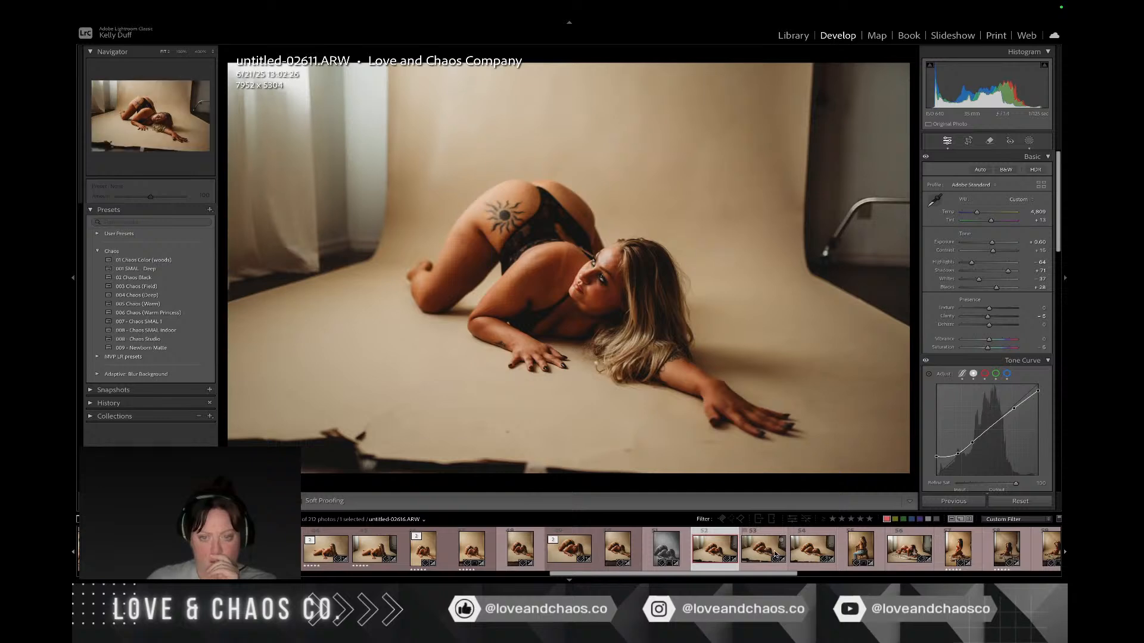
{"action": "left_click", "coordinate": [814, 551]}
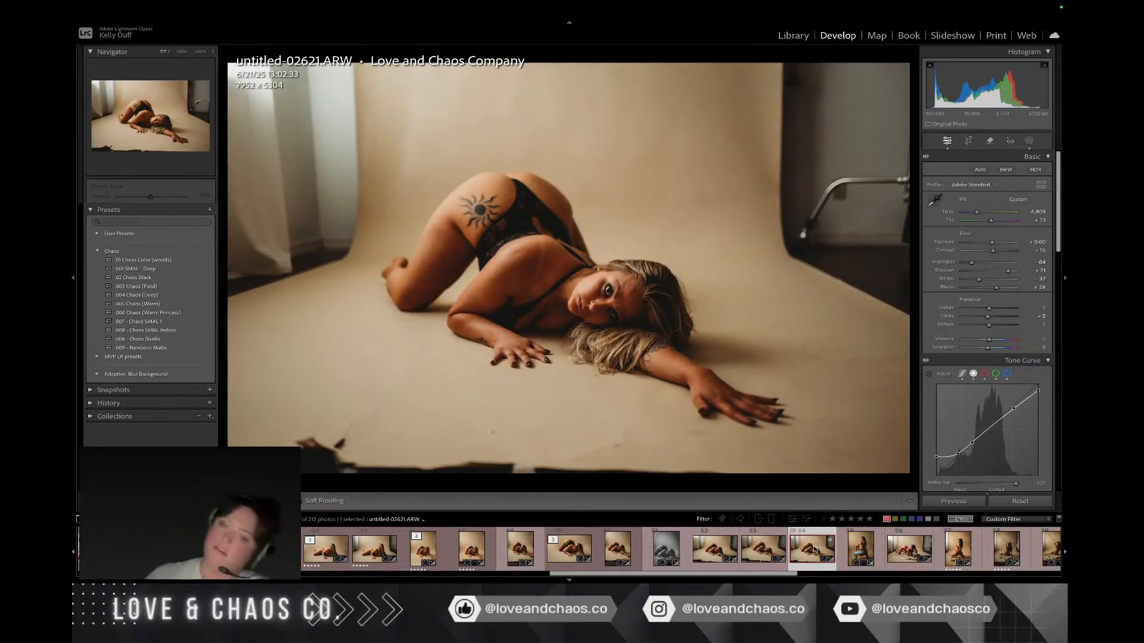
{"action": "scroll", "coordinate": [814, 549], "scroll_direction": "down", "scroll_amount": 6}
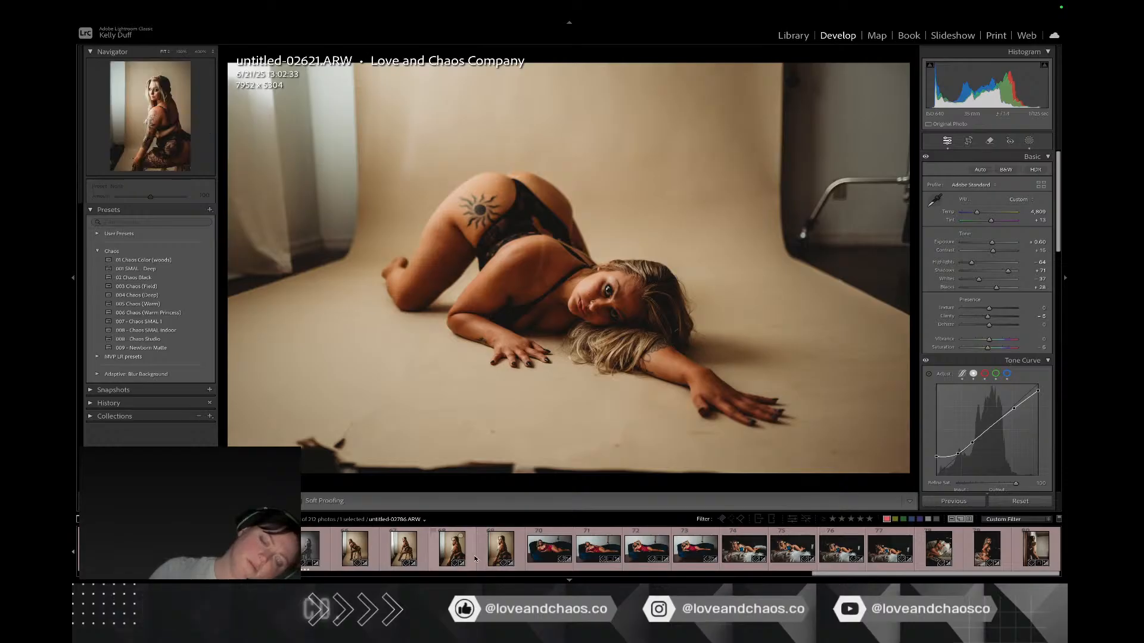
{"action": "scroll", "coordinate": [475, 558], "scroll_direction": "up", "scroll_amount": 8}
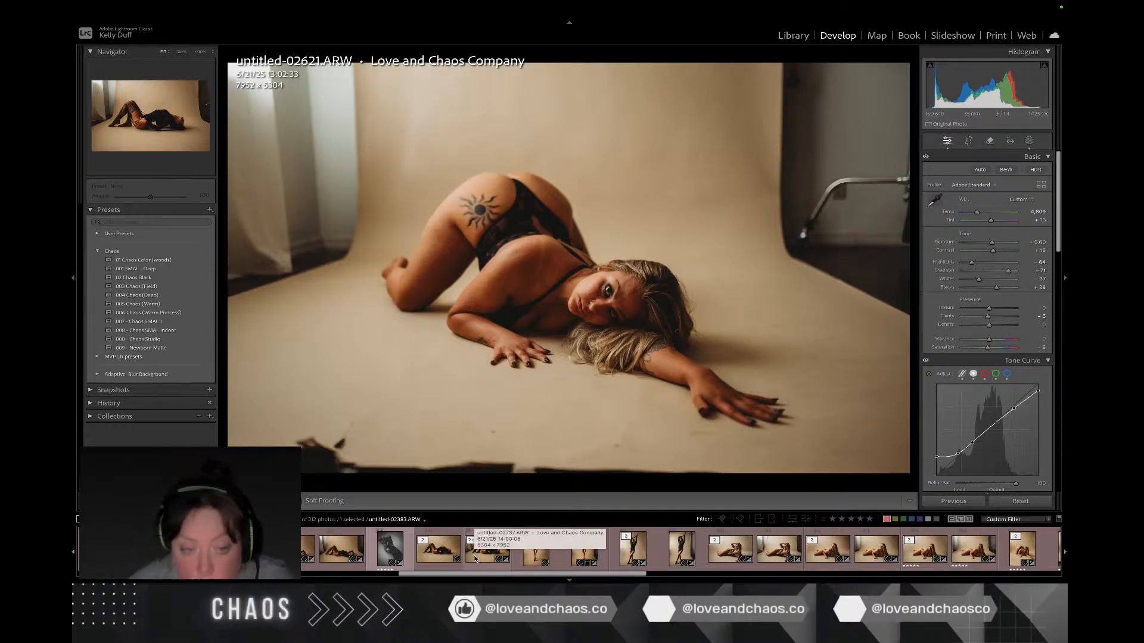
{"action": "scroll", "coordinate": [475, 559], "scroll_direction": "down", "scroll_amount": 8}
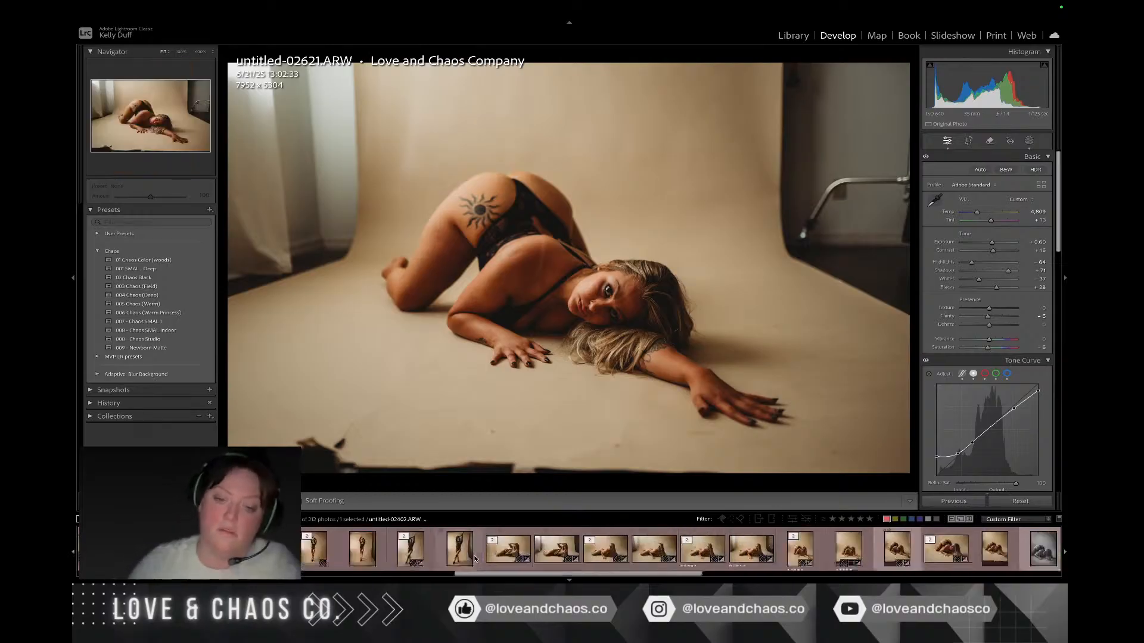
{"action": "scroll", "coordinate": [476, 559], "scroll_direction": "down", "scroll_amount": 1}
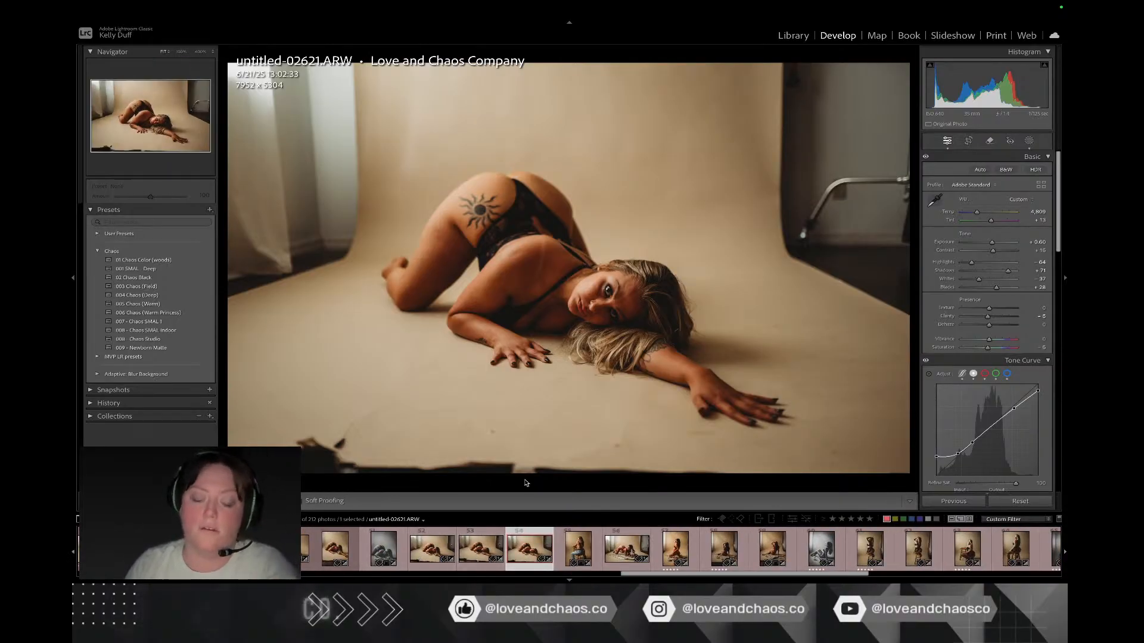
{"action": "key", "text": "ctrl+Right"}
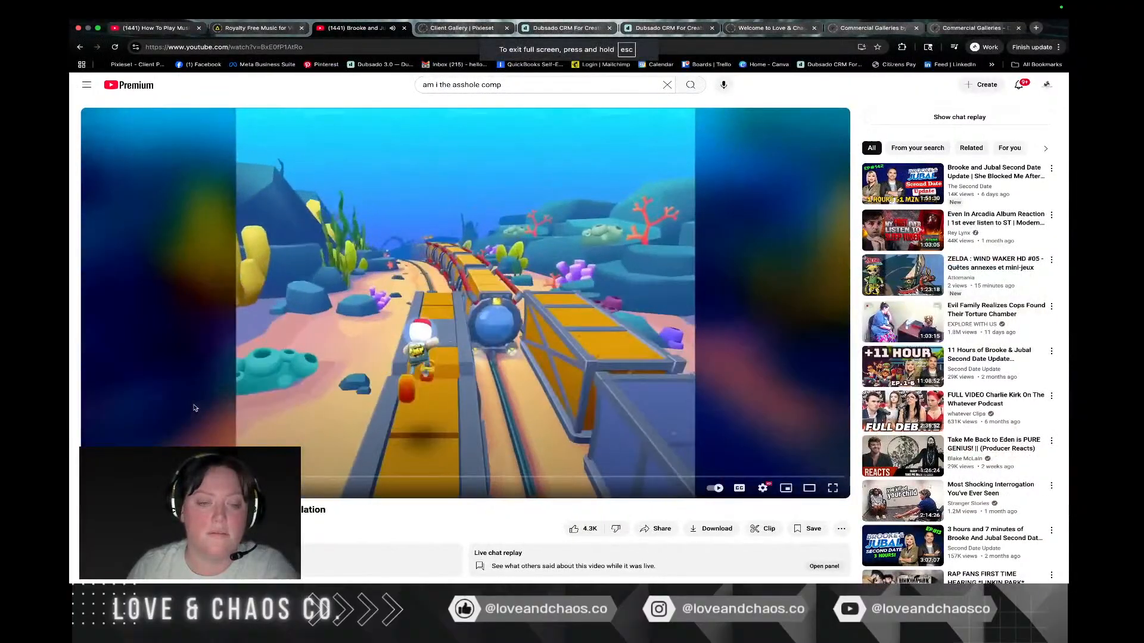
{"action": "key", "text": "Left"}
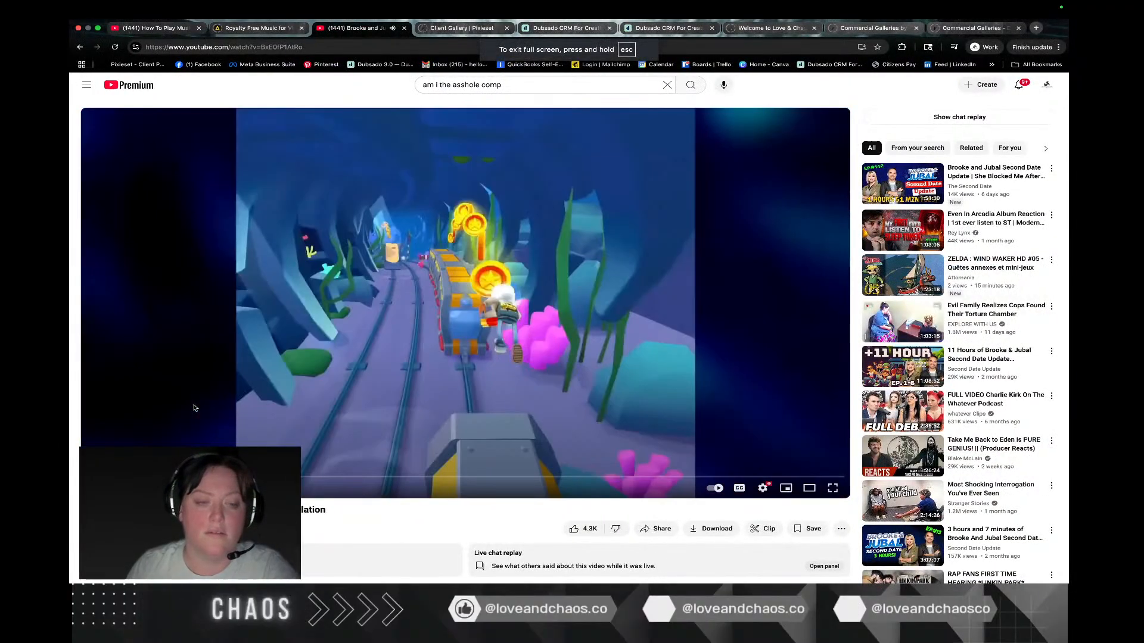
{"action": "key", "text": "ctrl+Left"}
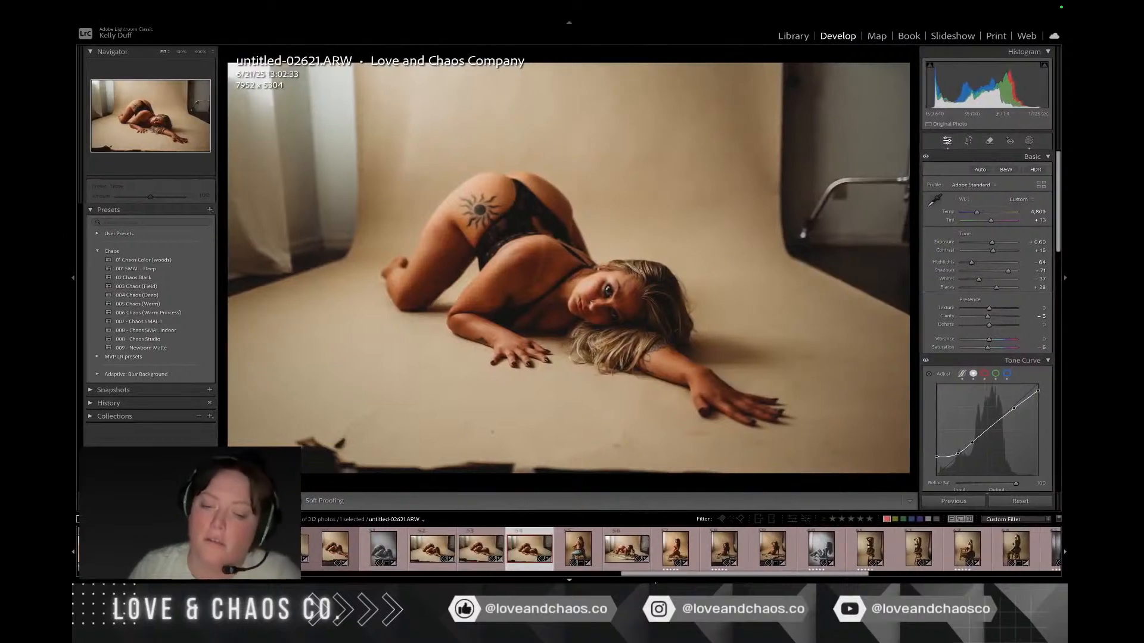
{"action": "key", "text": "ctrl+Right"}
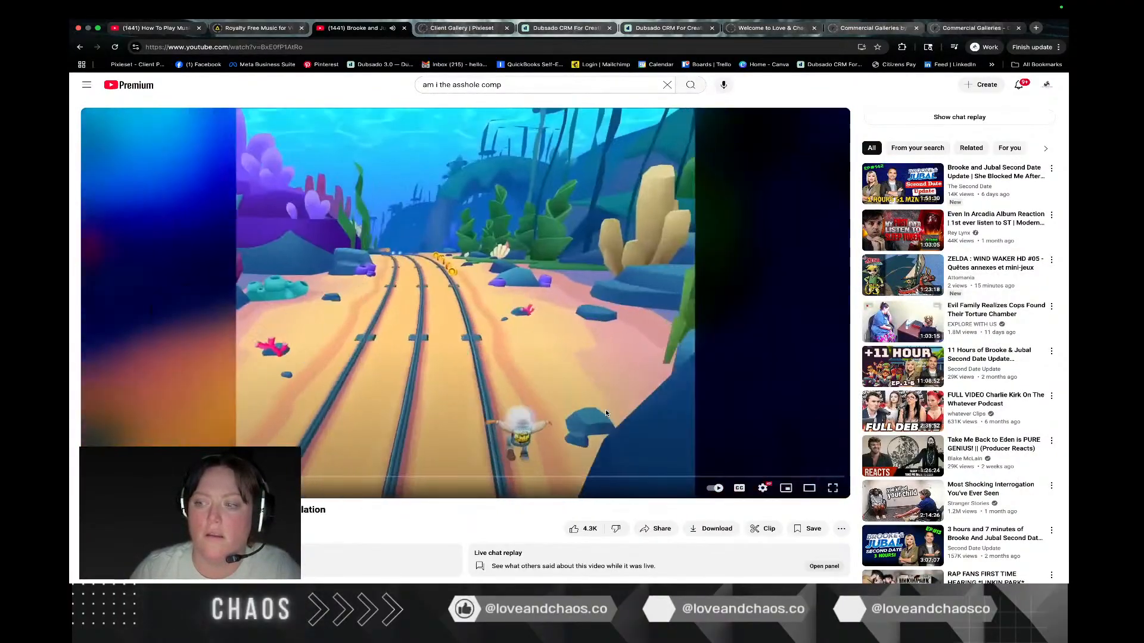
{"action": "key", "text": "Left"}
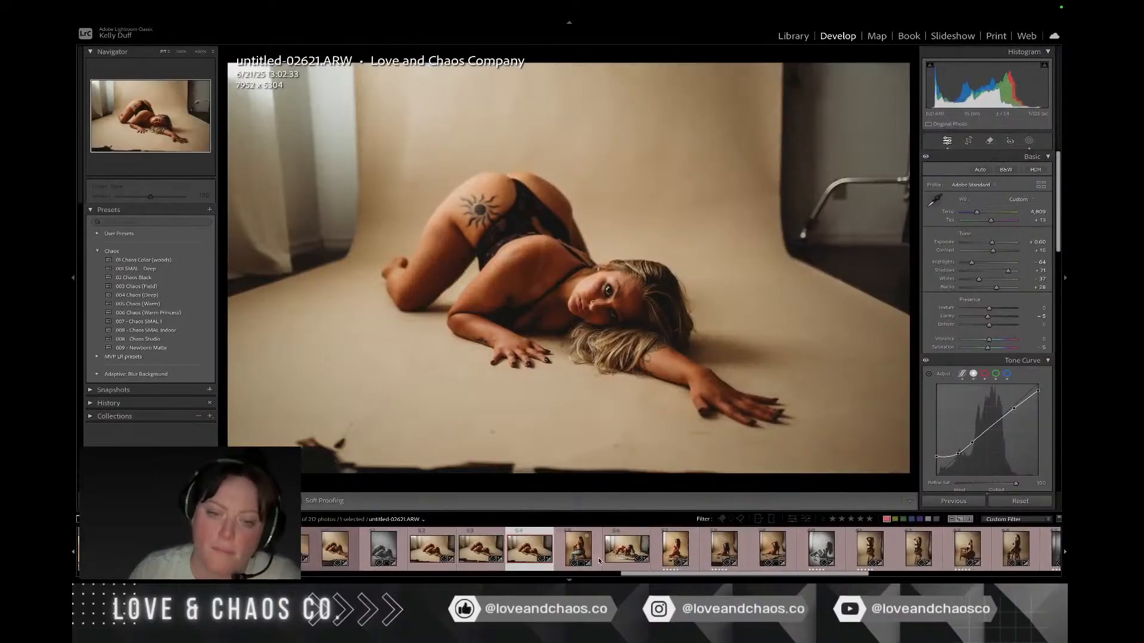
Step: Look at untitled-02653.ARW, and crop untitled-02662.ARW around the woman and dog to about 5253 x 3504 px
{"action": "left_click", "coordinate": [593, 551]}
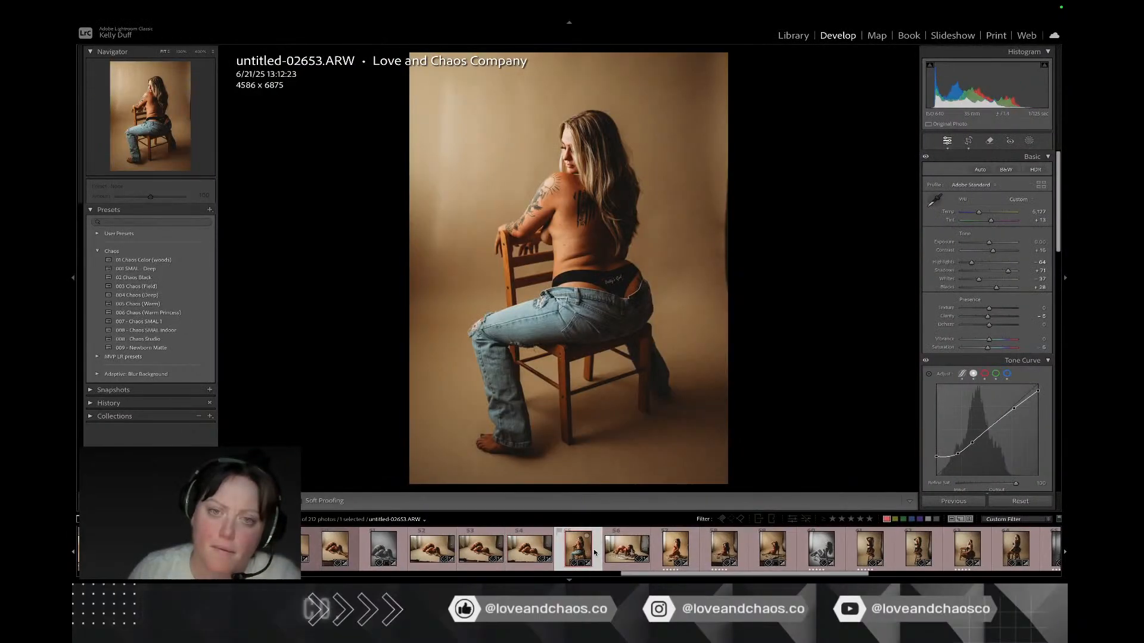
{"action": "left_click", "coordinate": [619, 560]}
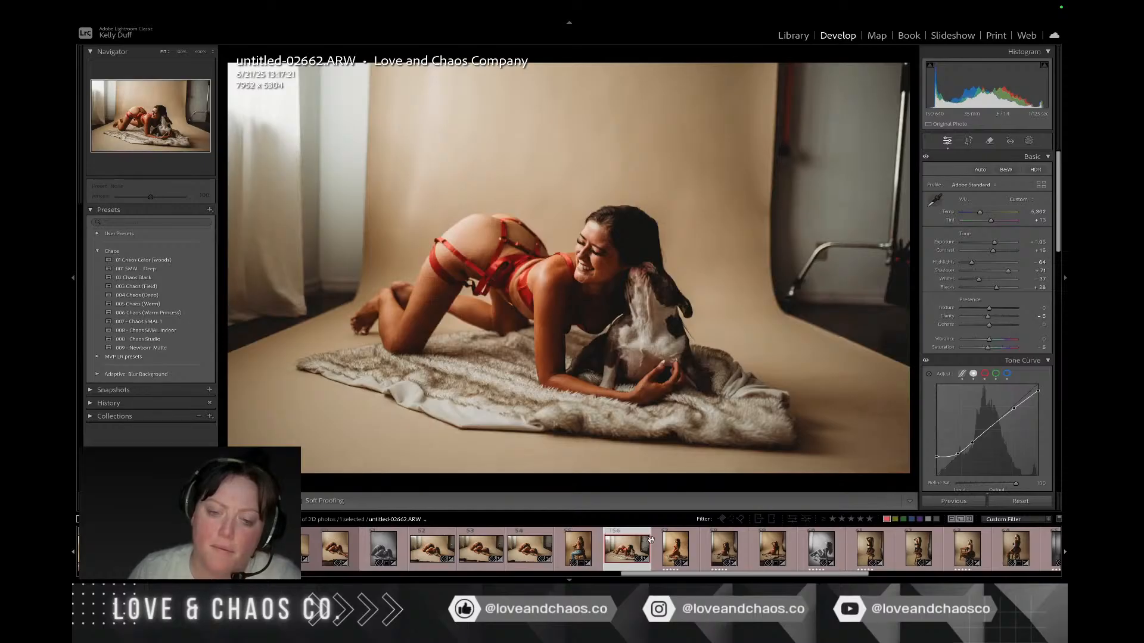
{"action": "key", "text": "r"}
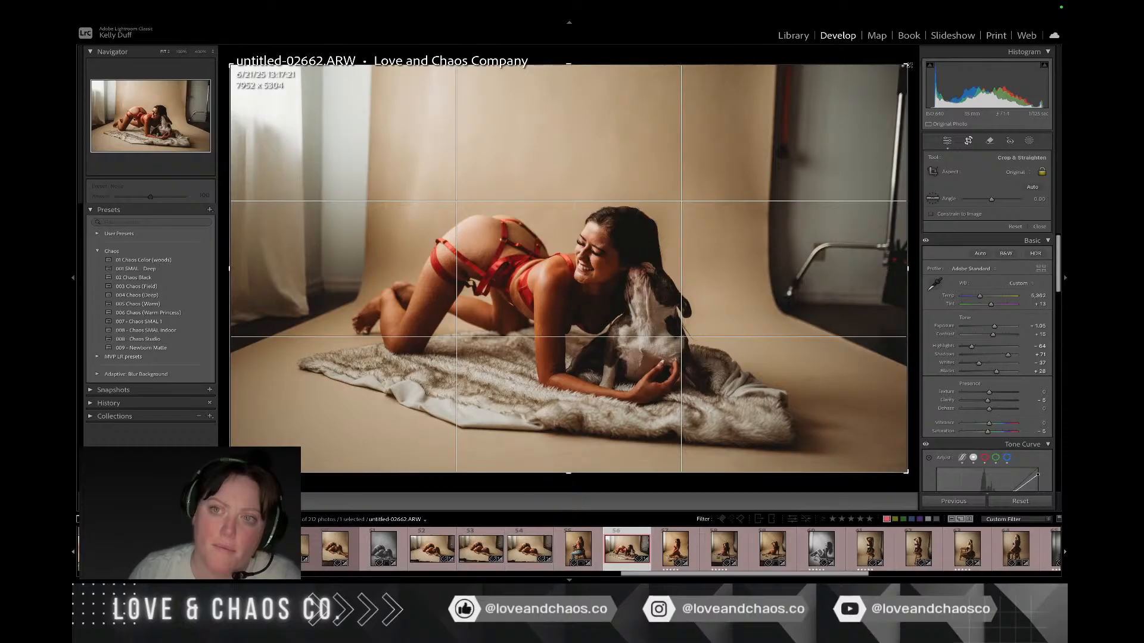
{"action": "left_click_drag", "start_coordinate": [909, 110], "coordinate": [838, 97]}
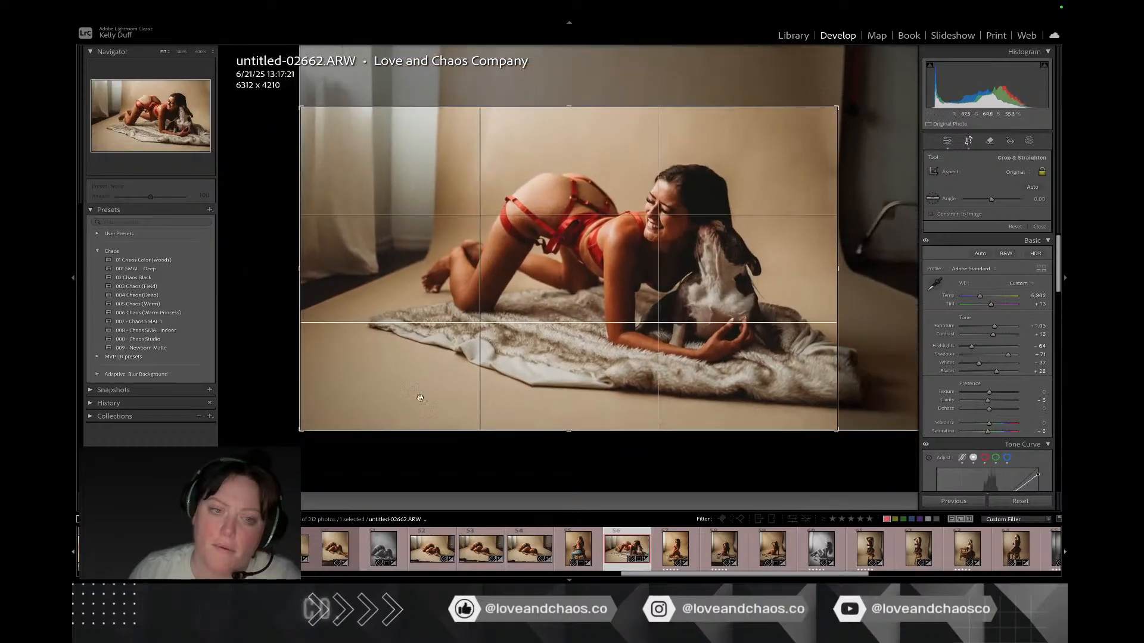
{"action": "left_click_drag", "start_coordinate": [298, 430], "coordinate": [342, 421]}
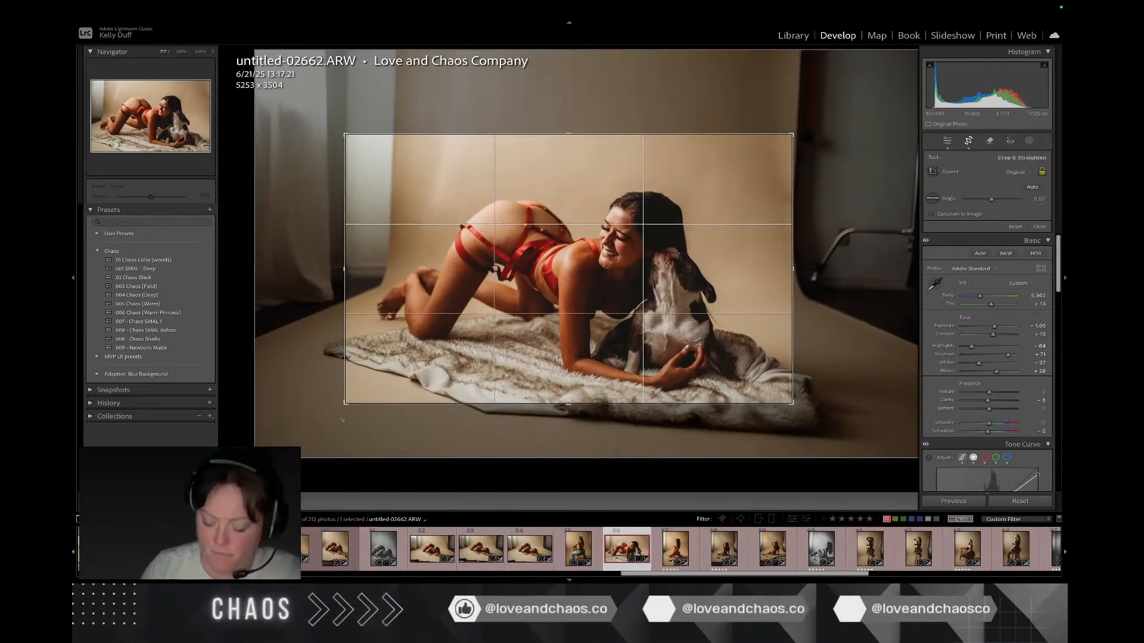
{"action": "key", "text": "Return"}
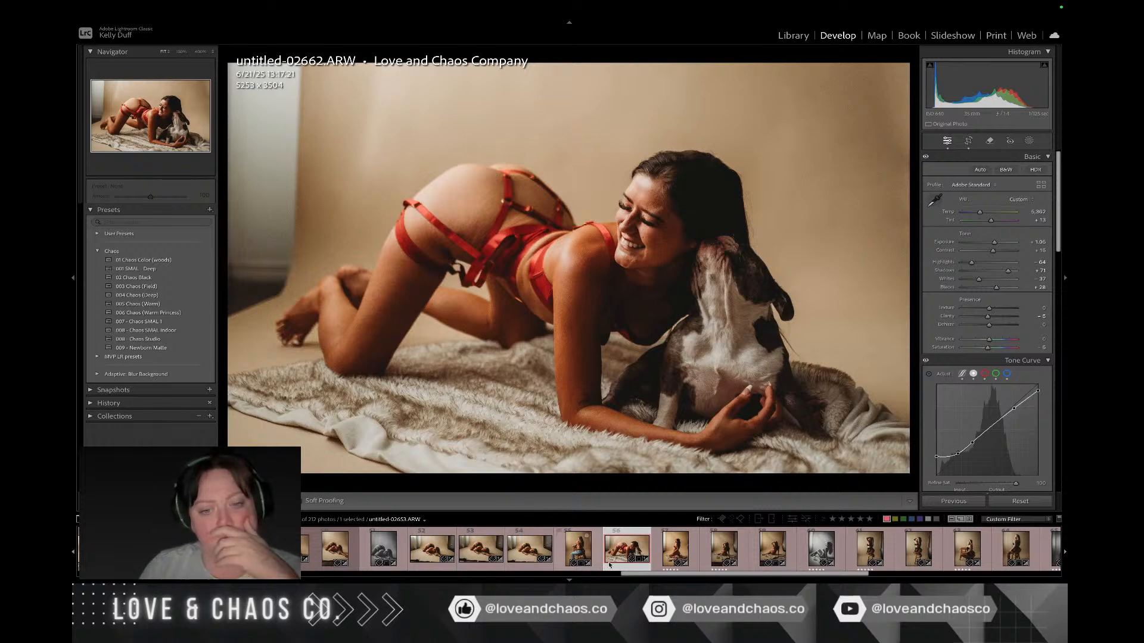
Step: Rotate untitled-02680.ARW slightly counterclockwise and crop out the window edge beside the backdrop, to about 4316 x 6471 px
{"action": "key", "text": "Right"}
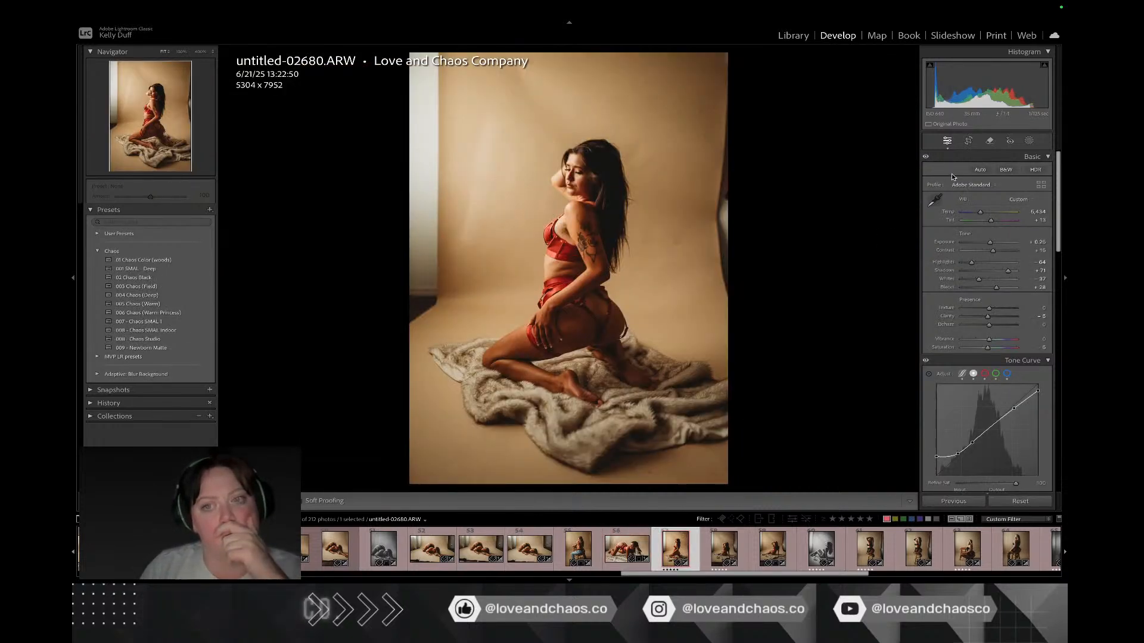
{"action": "left_click", "coordinate": [967, 143]}
{"action": "left_click_drag", "start_coordinate": [798, 225], "coordinate": [797, 216]}
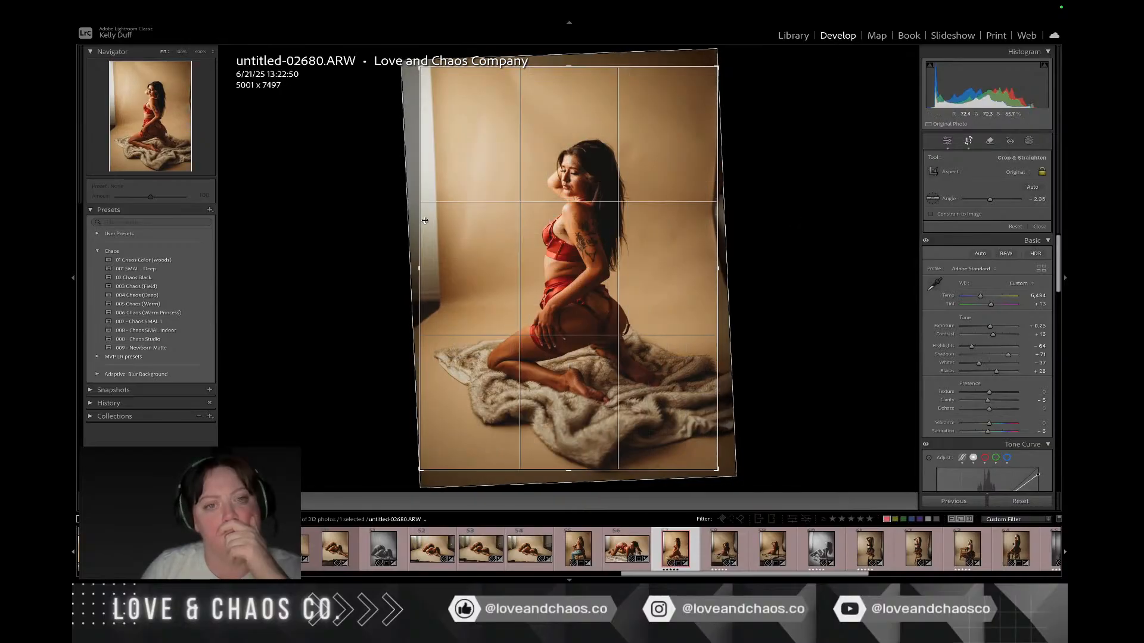
{"action": "left_click_drag", "start_coordinate": [426, 220], "coordinate": [463, 221]}
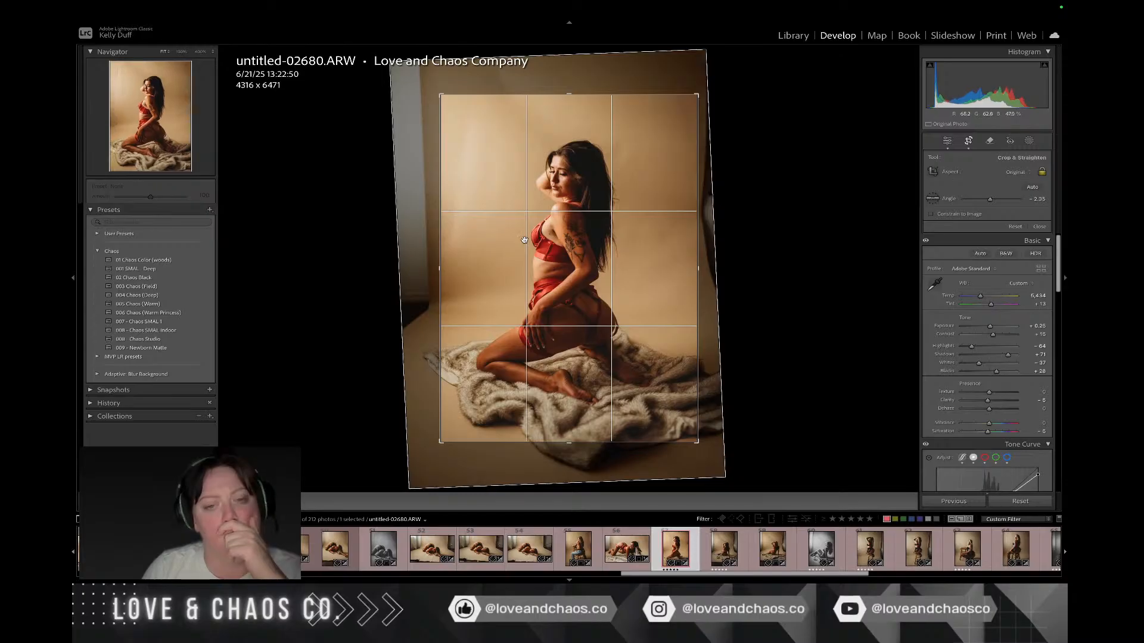
{"action": "key", "text": "Return"}
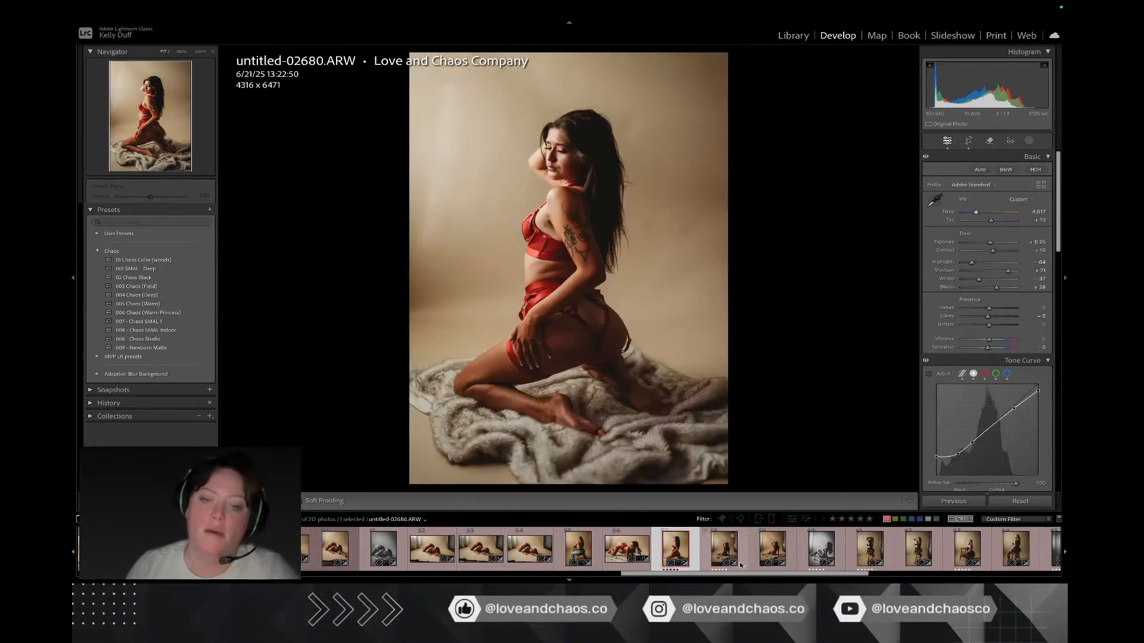
Step: Crop untitled-02686.ARW inside the backdrop edges to about 3789 x 5680 px at a 0.44 angle, and apply Lens Blur
{"action": "left_click", "coordinate": [741, 563]}
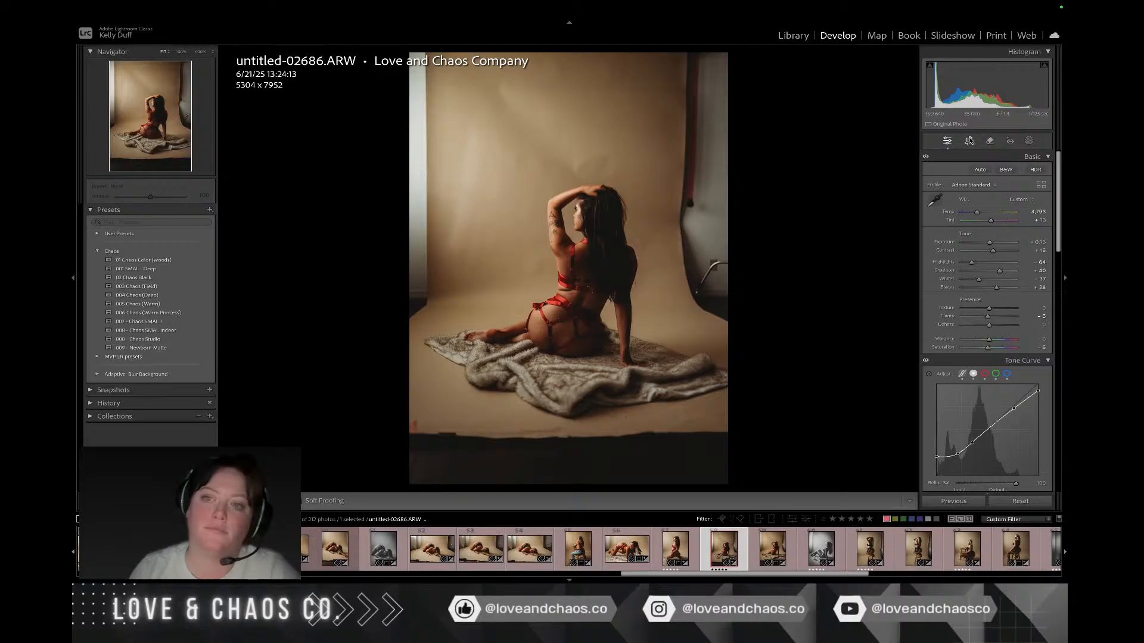
{"action": "left_click", "coordinate": [970, 141]}
{"action": "left_click_drag", "start_coordinate": [784, 160], "coordinate": [786, 172]}
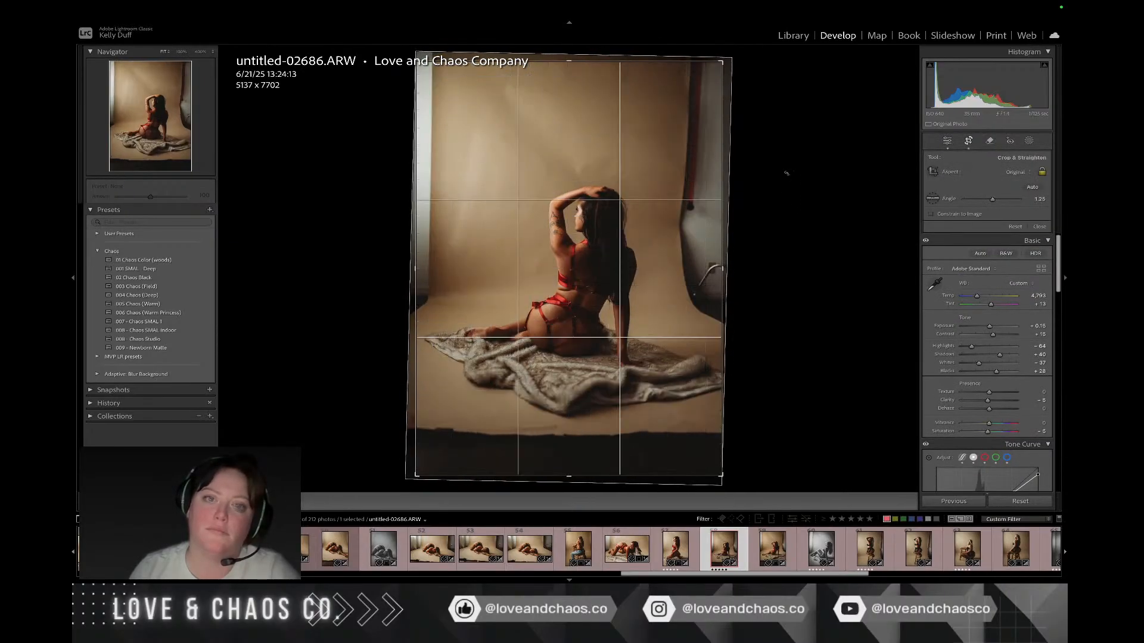
{"action": "left_click_drag", "start_coordinate": [422, 471], "coordinate": [499, 427]}
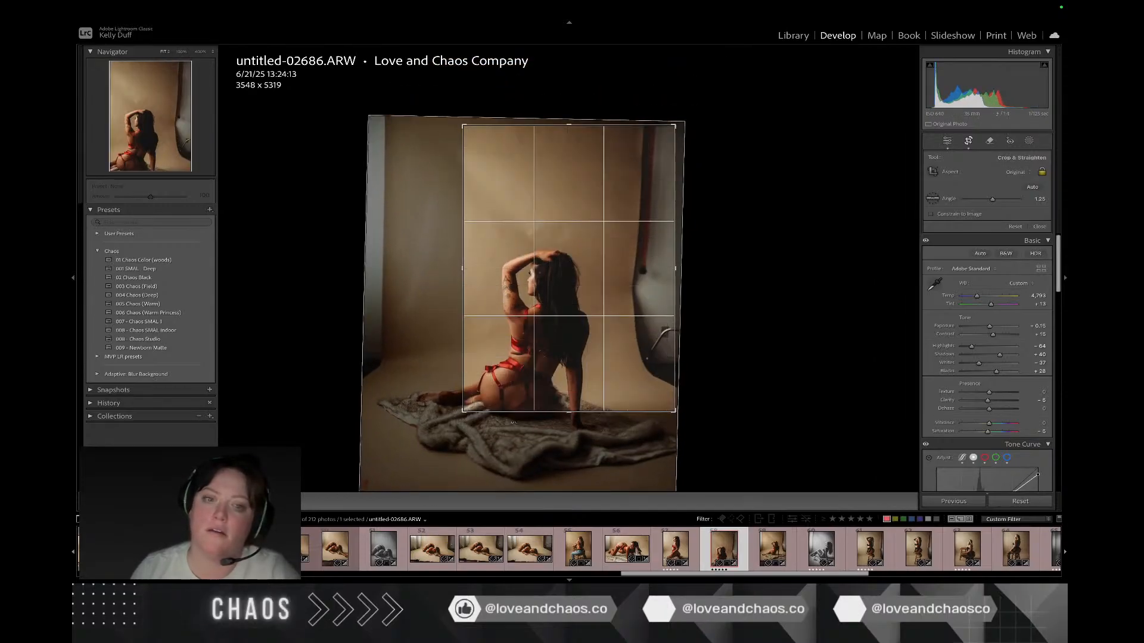
{"action": "left_click_drag", "start_coordinate": [550, 356], "coordinate": [602, 292]}
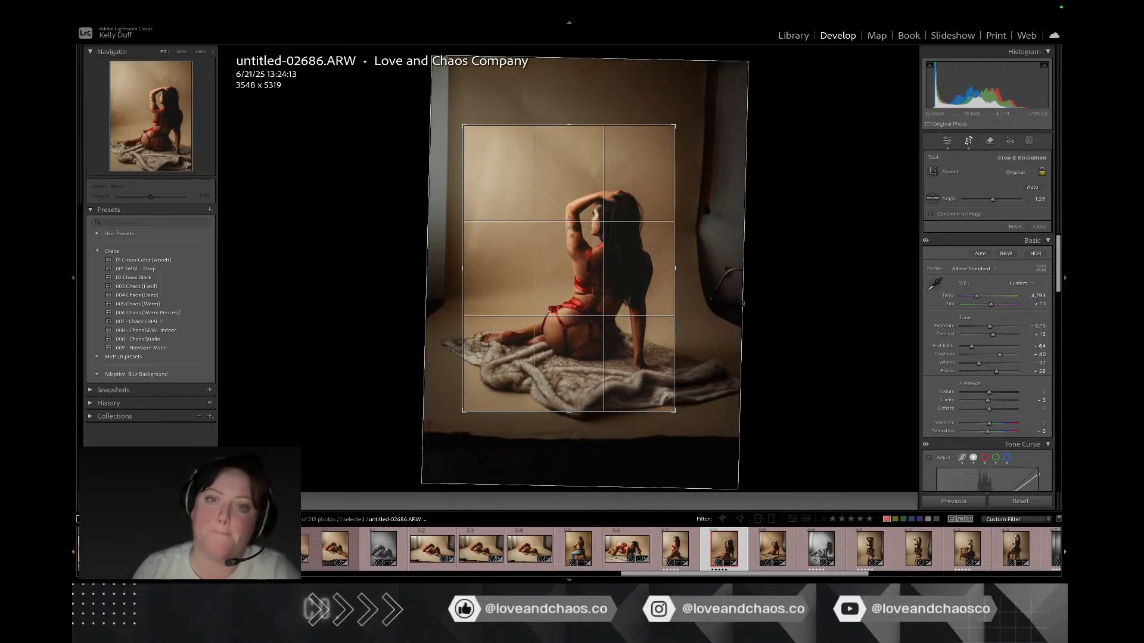
{"action": "left_click_drag", "start_coordinate": [740, 289], "coordinate": [743, 307]}
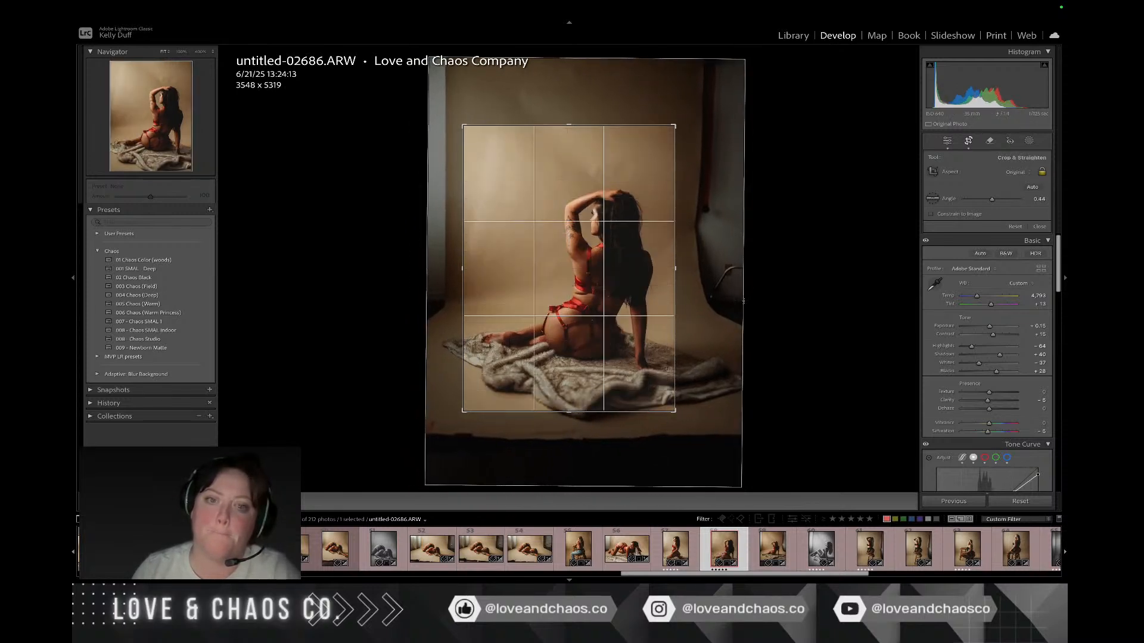
{"action": "left_click_drag", "start_coordinate": [676, 349], "coordinate": [683, 348]}
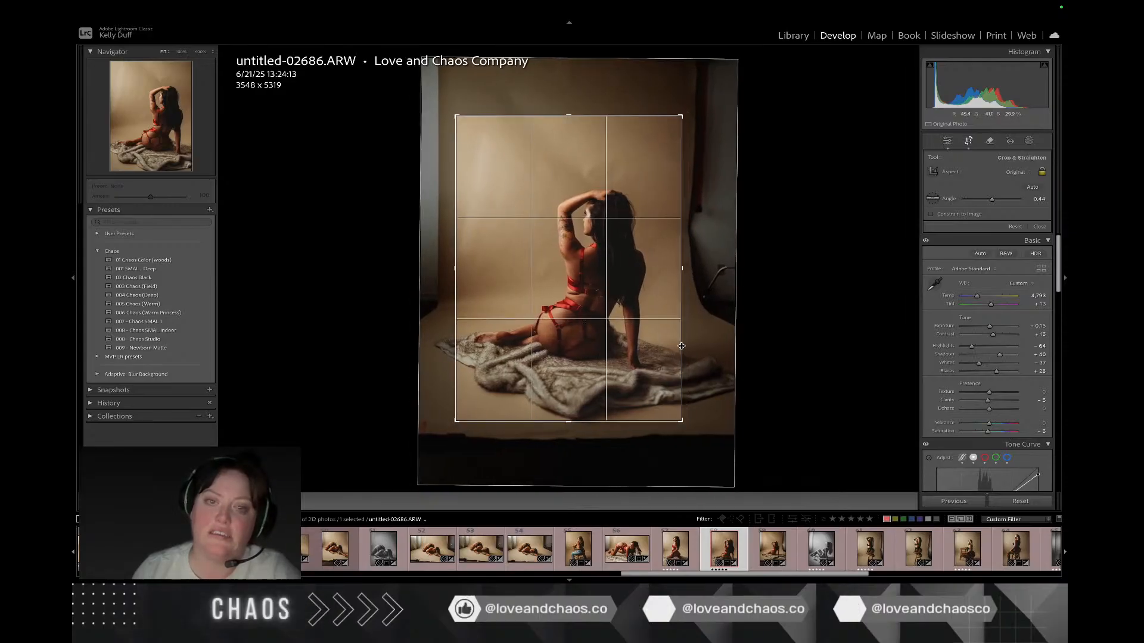
{"action": "key", "text": "Return"}
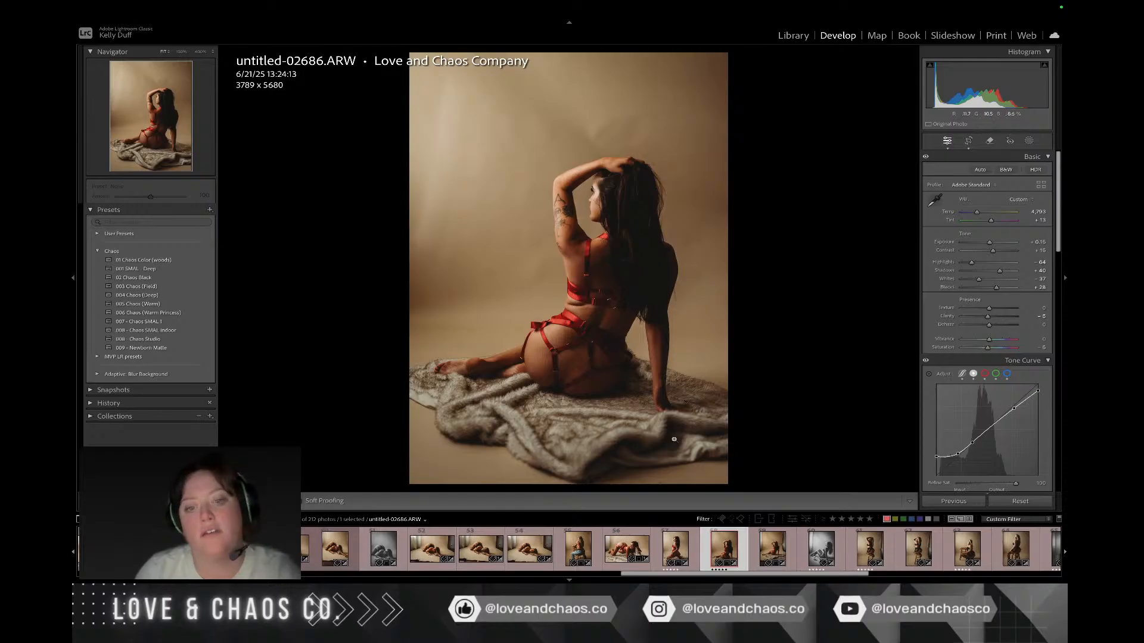
{"action": "scroll", "coordinate": [953, 272], "scroll_direction": "down", "scroll_amount": 15}
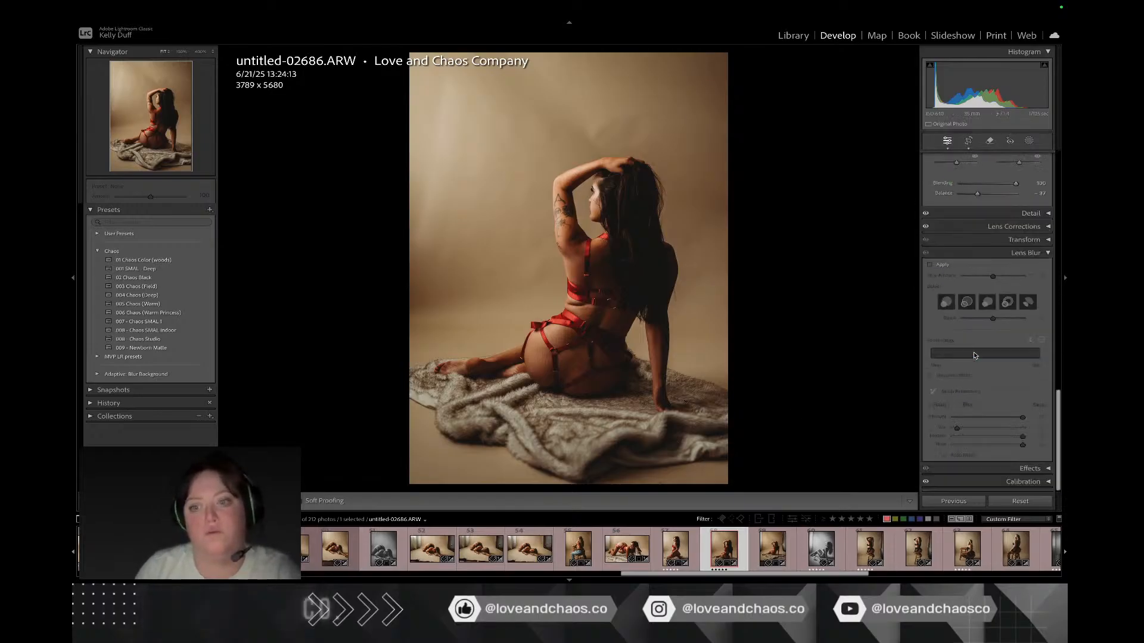
{"action": "left_click", "coordinate": [944, 266]}
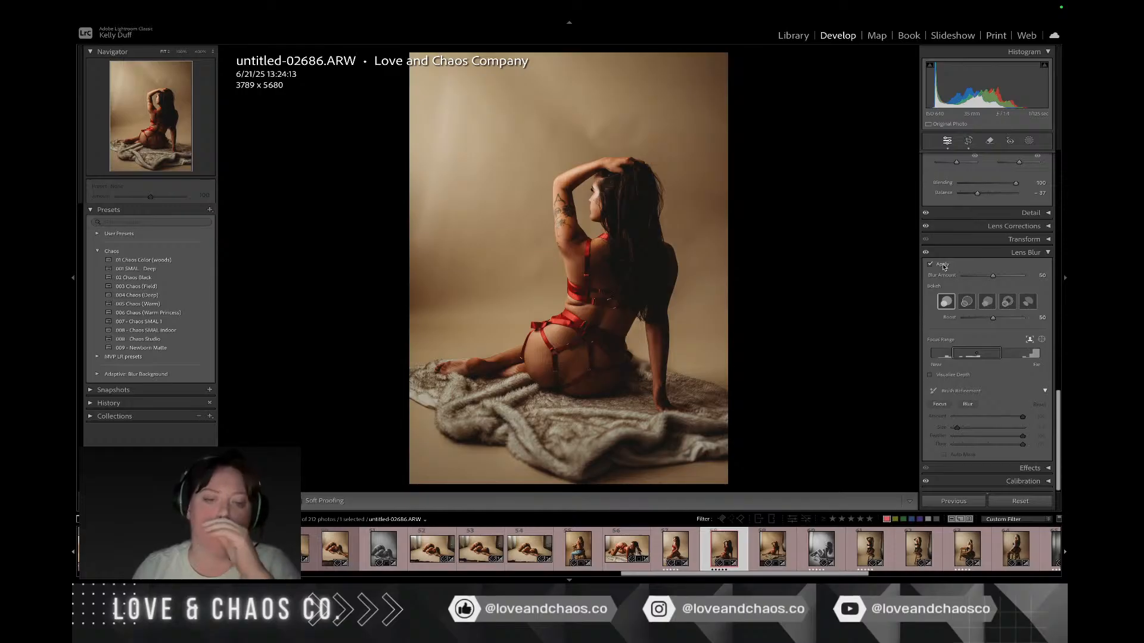
Step: Crop untitled-02693-2.ARW inside the backdrop edges to about 3978 x 5965 px at a -1.27 angle, and apply Lens Blur
{"action": "left_click", "coordinate": [792, 565]}
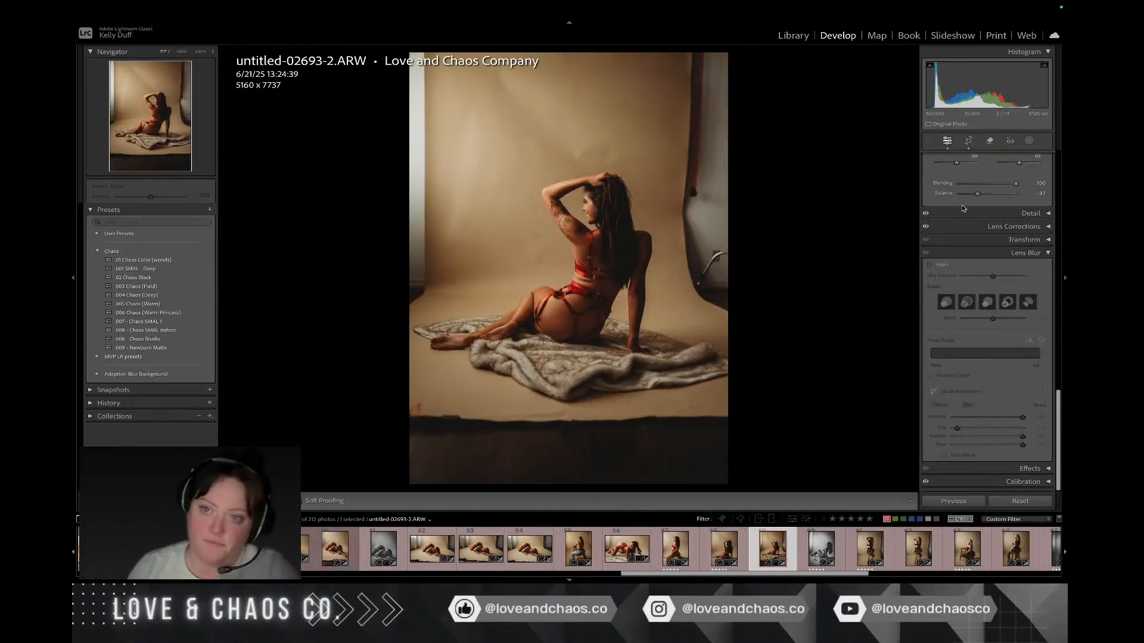
{"action": "left_click", "coordinate": [971, 143]}
{"action": "left_click_drag", "start_coordinate": [797, 181], "coordinate": [791, 181]}
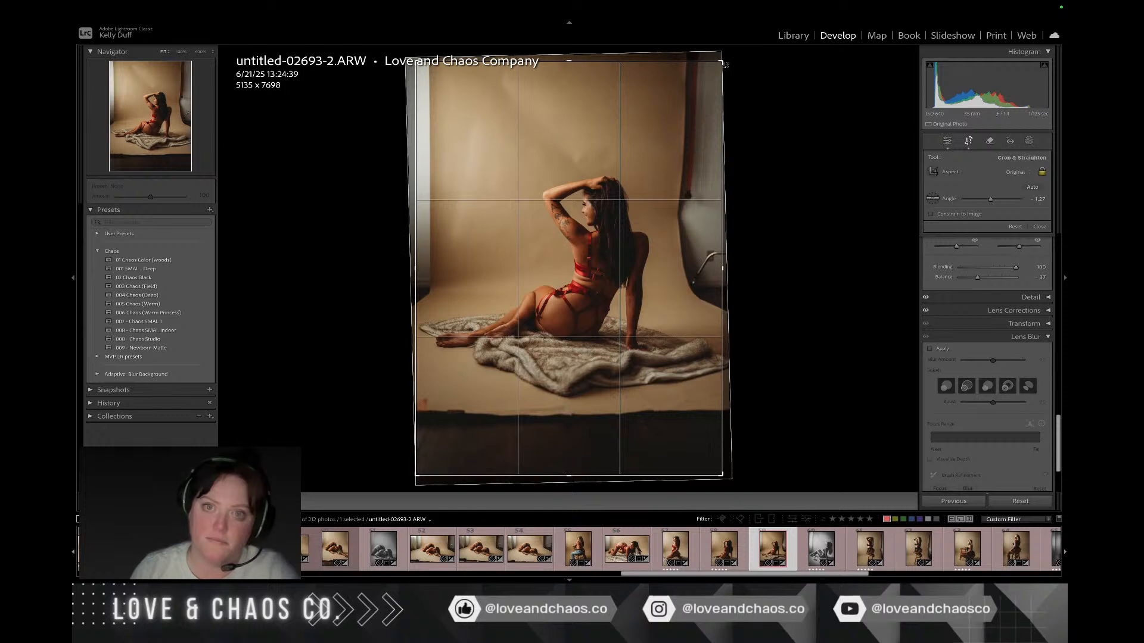
{"action": "left_click_drag", "start_coordinate": [722, 61], "coordinate": [671, 128]}
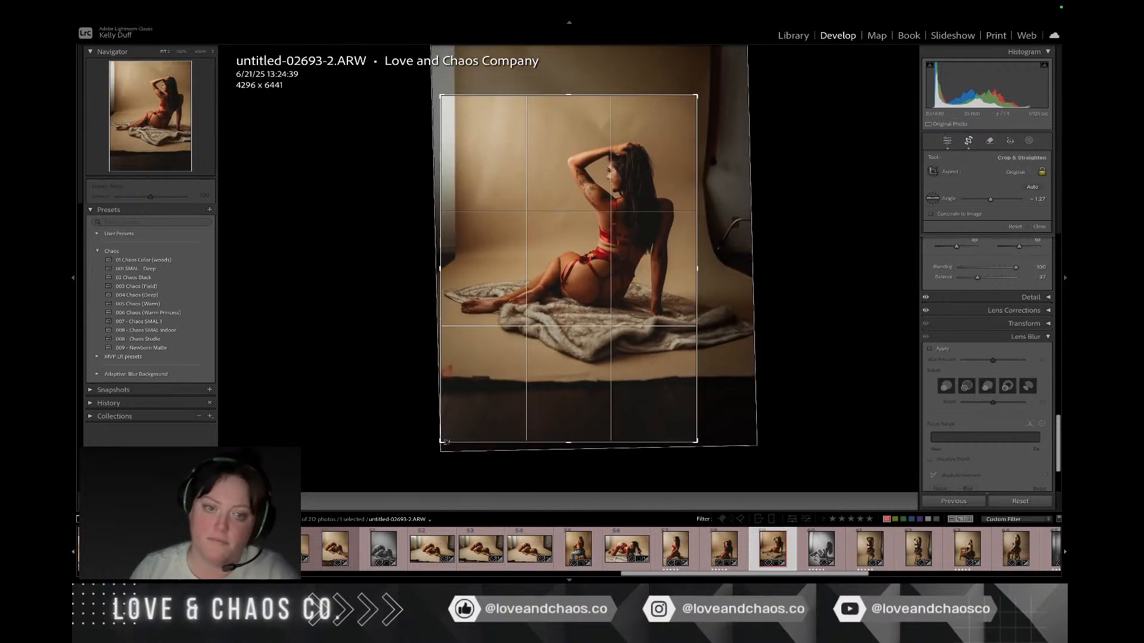
{"action": "left_click_drag", "start_coordinate": [440, 442], "coordinate": [503, 394]}
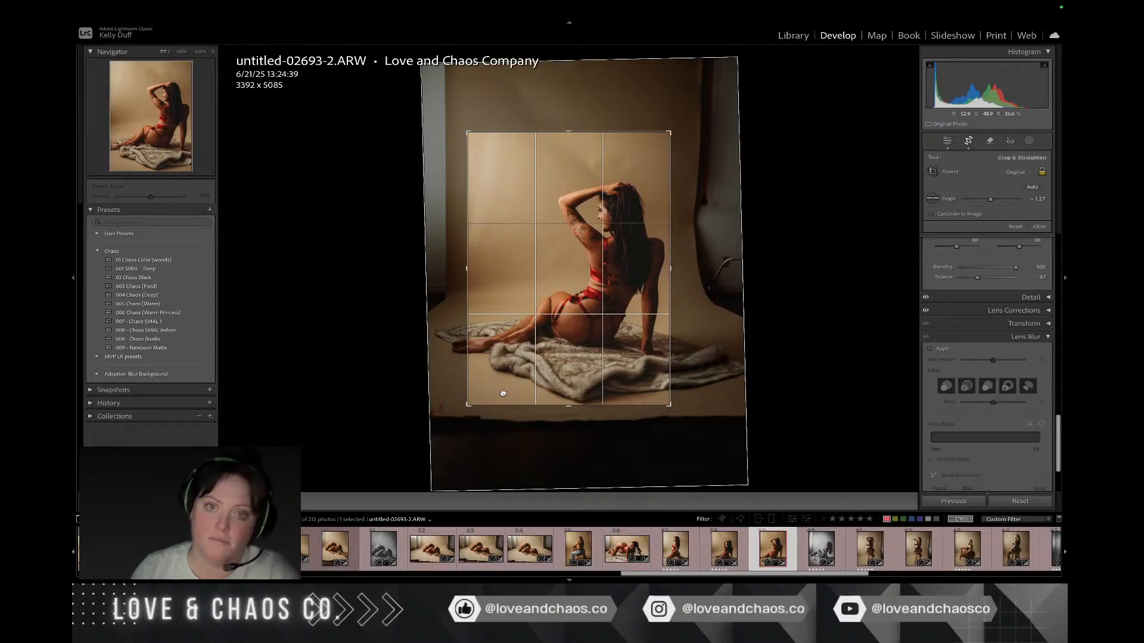
{"action": "left_click_drag", "start_coordinate": [673, 130], "coordinate": [692, 103]}
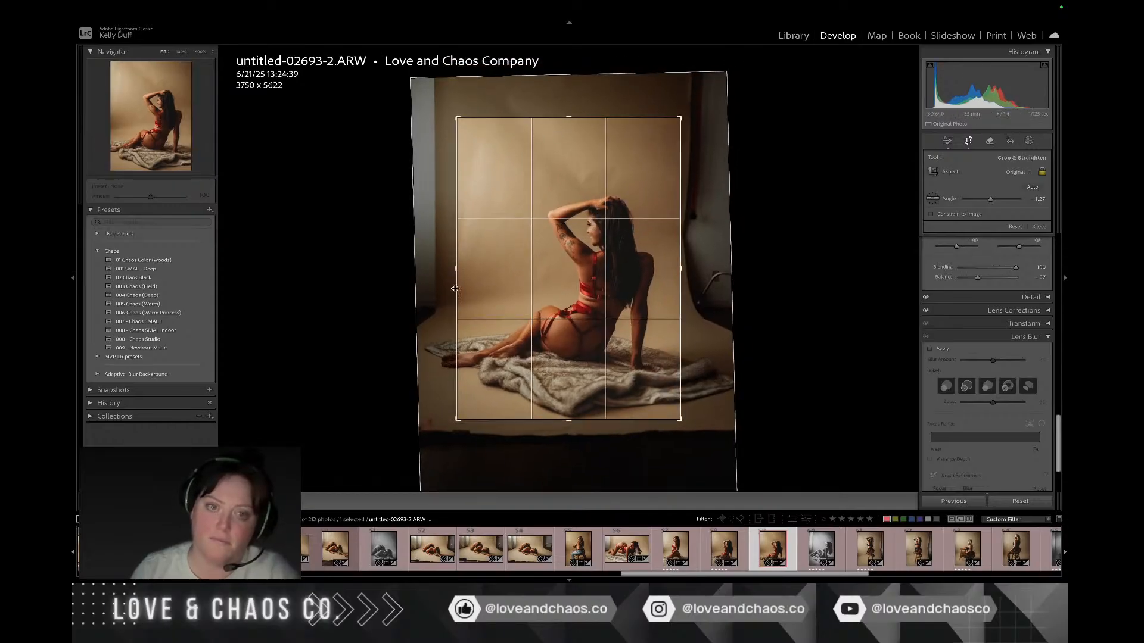
{"action": "left_click_drag", "start_coordinate": [455, 289], "coordinate": [496, 288]}
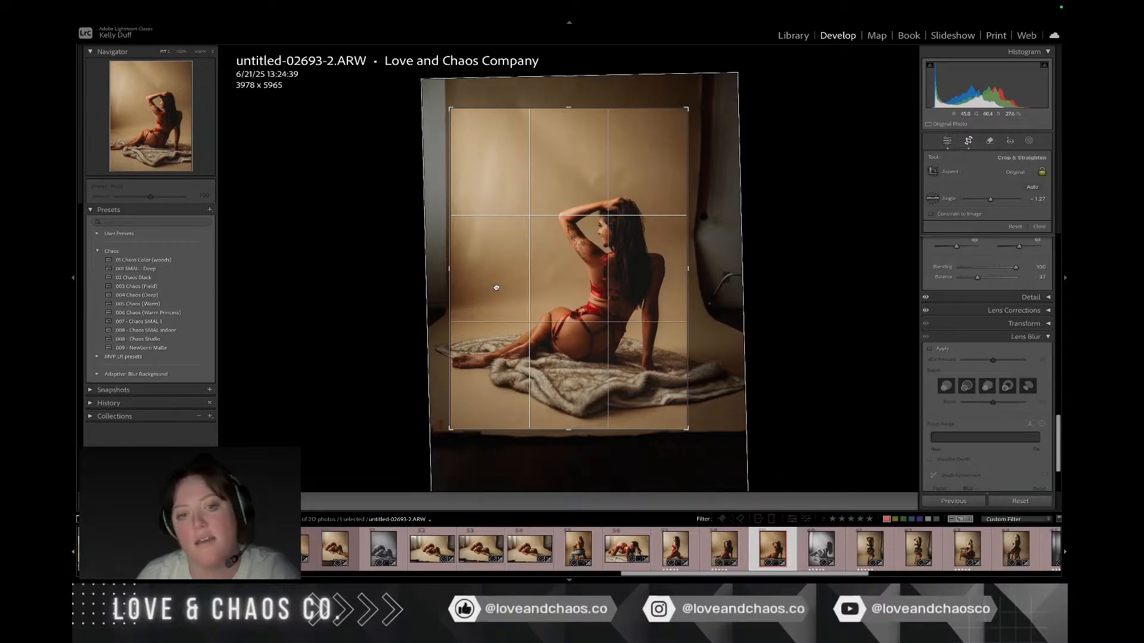
{"action": "key", "text": "Return"}
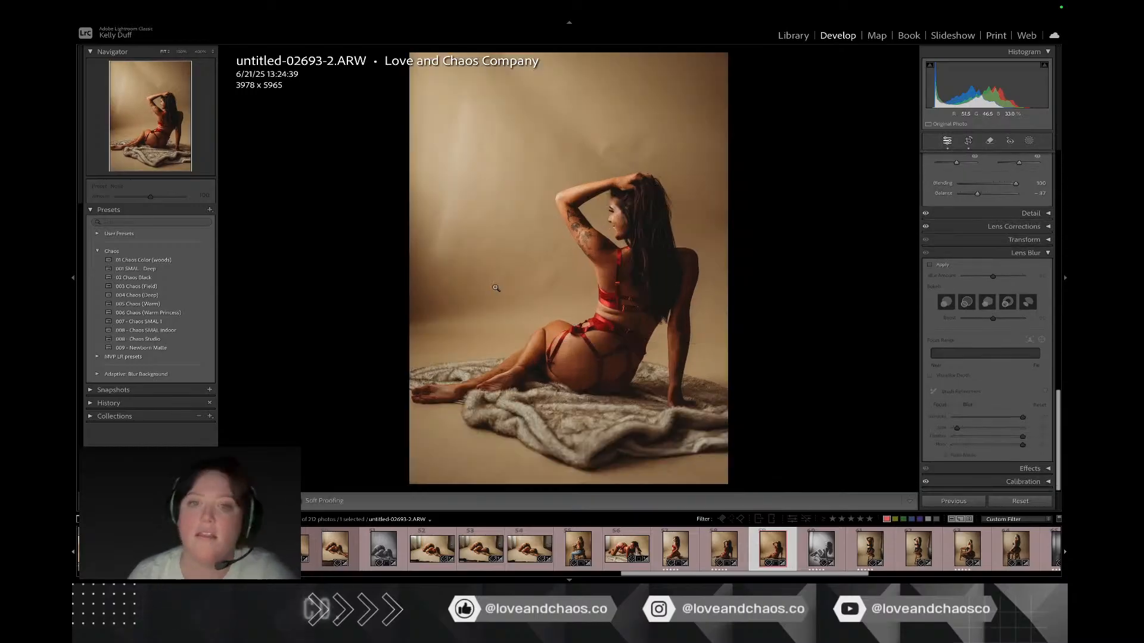
{"action": "left_click", "coordinate": [930, 265]}
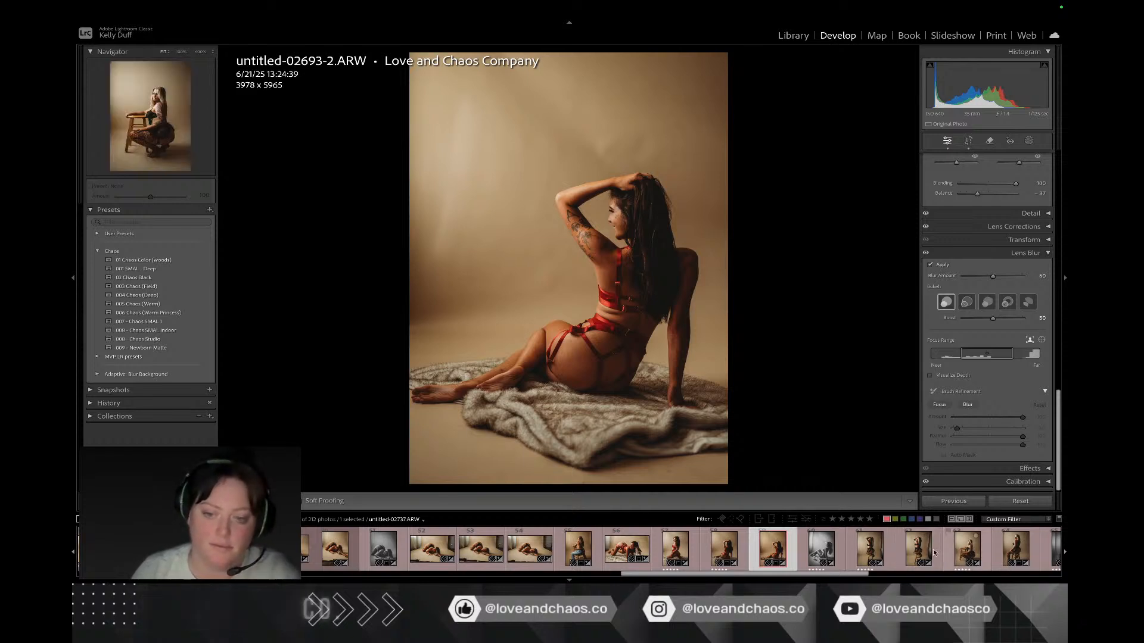
Step: Crop untitled-02724.ARW, the kneeling pose on the stool, to about 5264 x 7891 px
{"action": "left_click", "coordinate": [883, 551]}
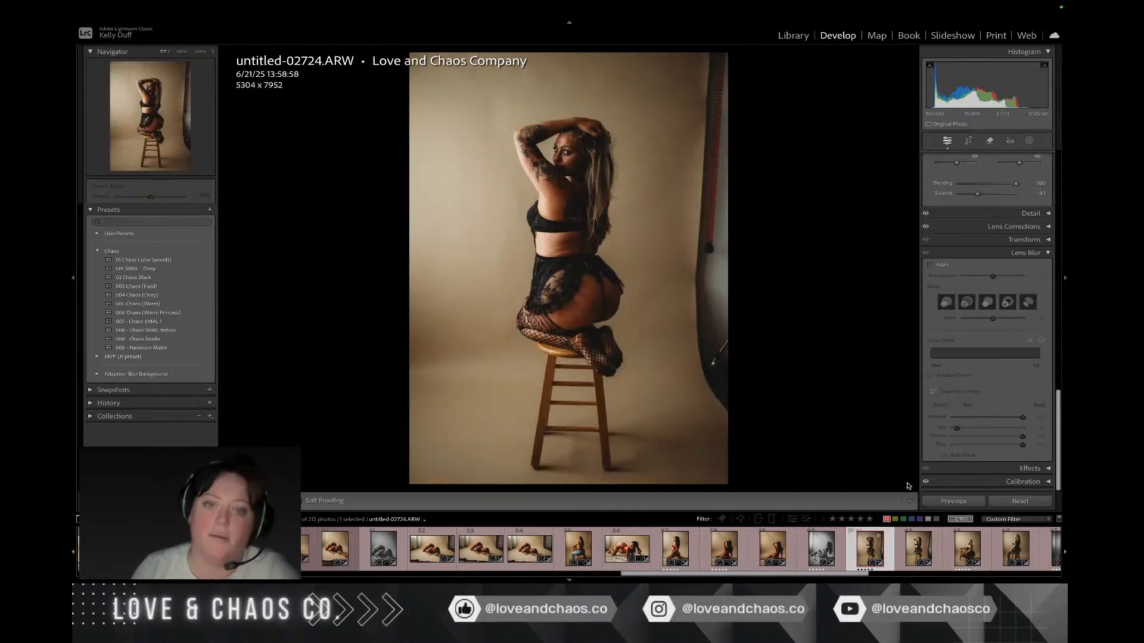
{"action": "left_click", "coordinate": [969, 140]}
{"action": "left_click_drag", "start_coordinate": [726, 54], "coordinate": [705, 77]}
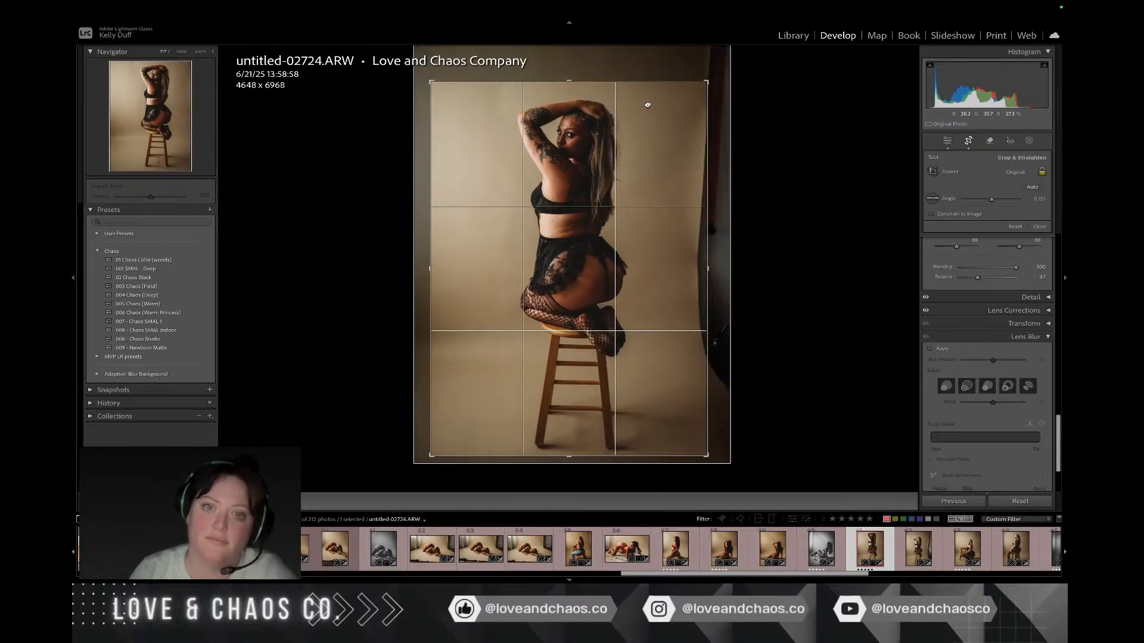
{"action": "left_click_drag", "start_coordinate": [647, 105], "coordinate": [748, 22]}
{"action": "key", "text": "Return"}
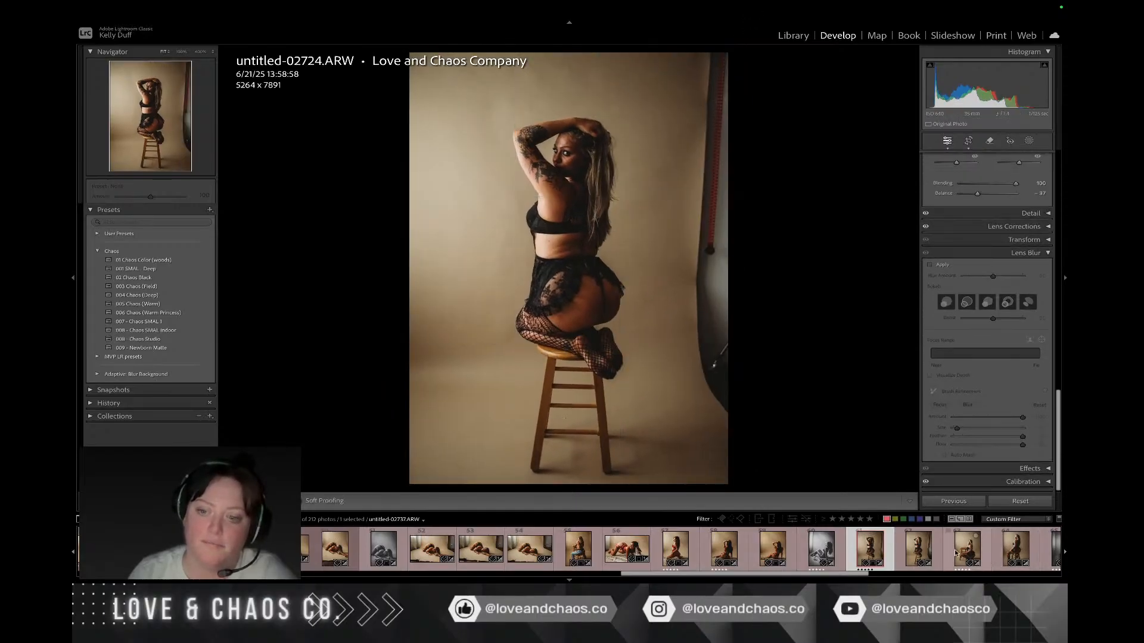
Step: Browse the stool photos to the black-and-white untitled-02770.ARW and crop it to about 4552 x 6825 px, excluding the backdrop edge
{"action": "left_click", "coordinate": [955, 554]}
{"action": "left_click", "coordinate": [1000, 553]}
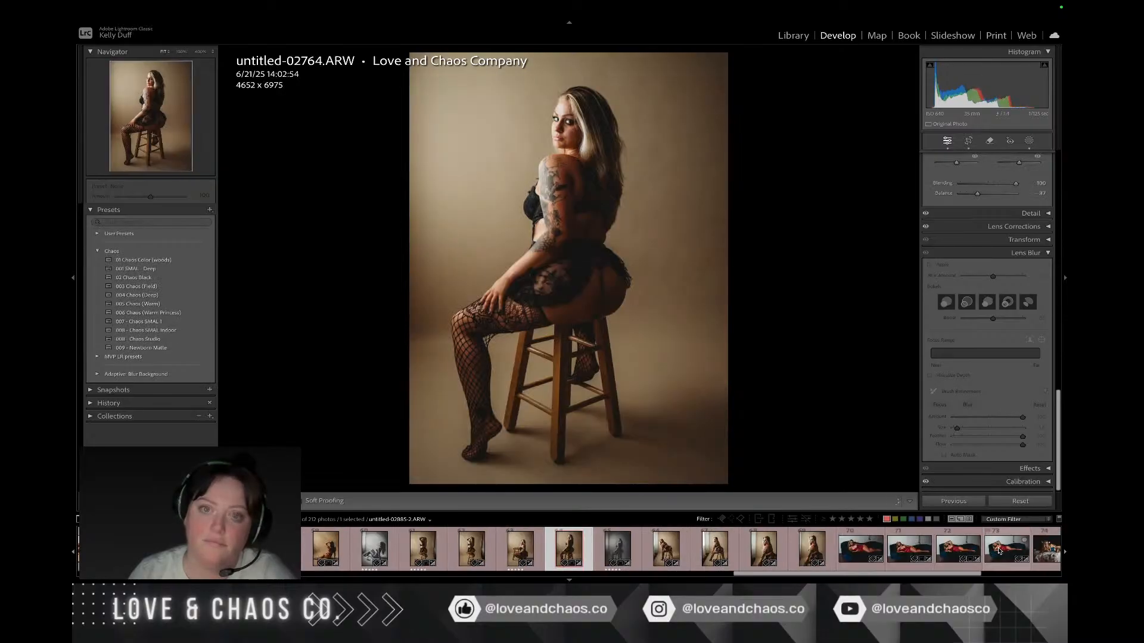
{"action": "key", "text": "Right"}
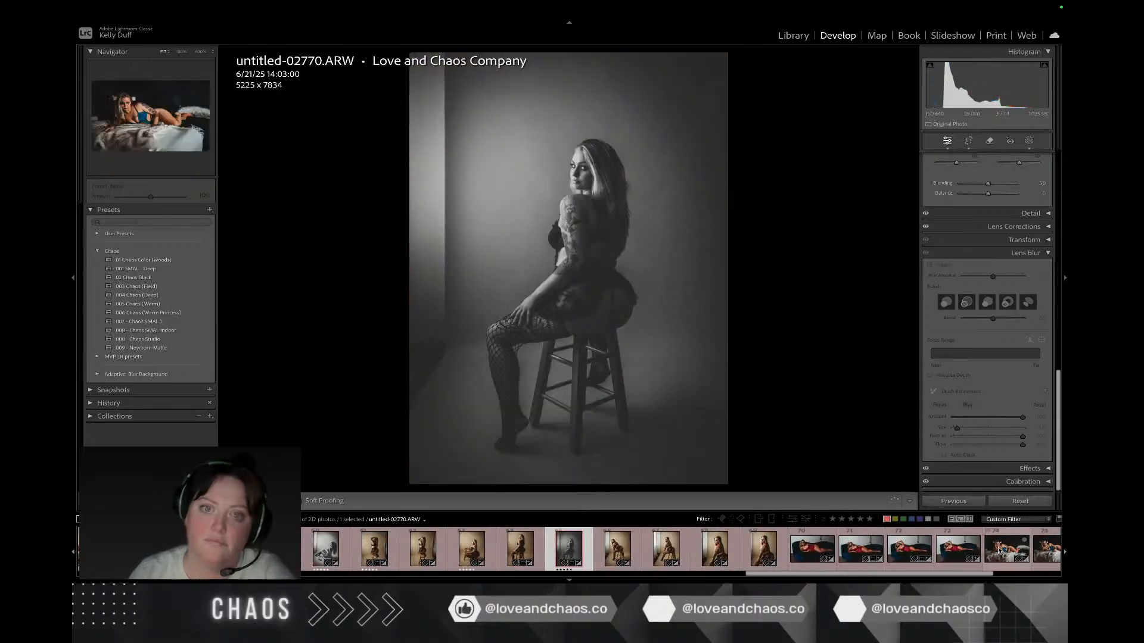
{"action": "left_click", "coordinate": [968, 142]}
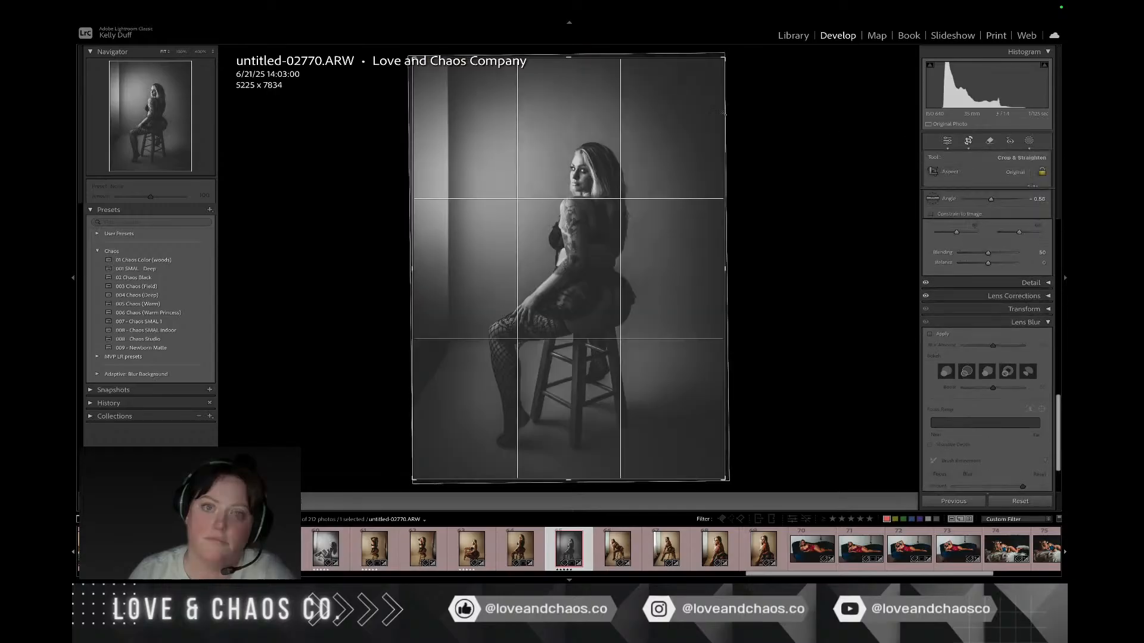
{"action": "left_click_drag", "start_coordinate": [416, 59], "coordinate": [491, 132]}
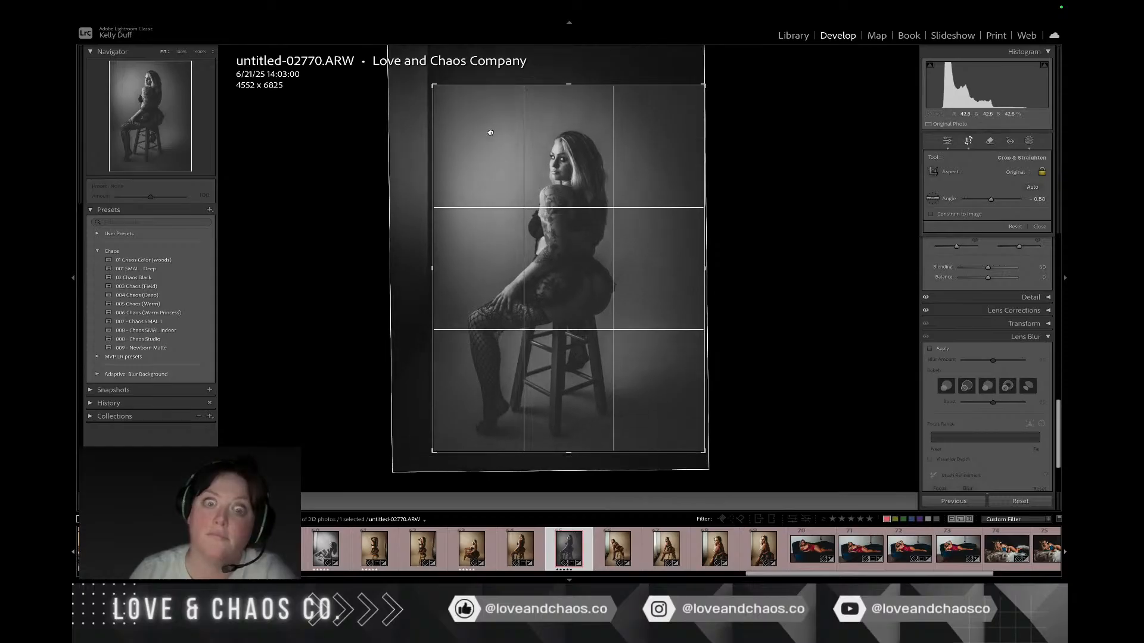
{"action": "key", "text": "Return"}
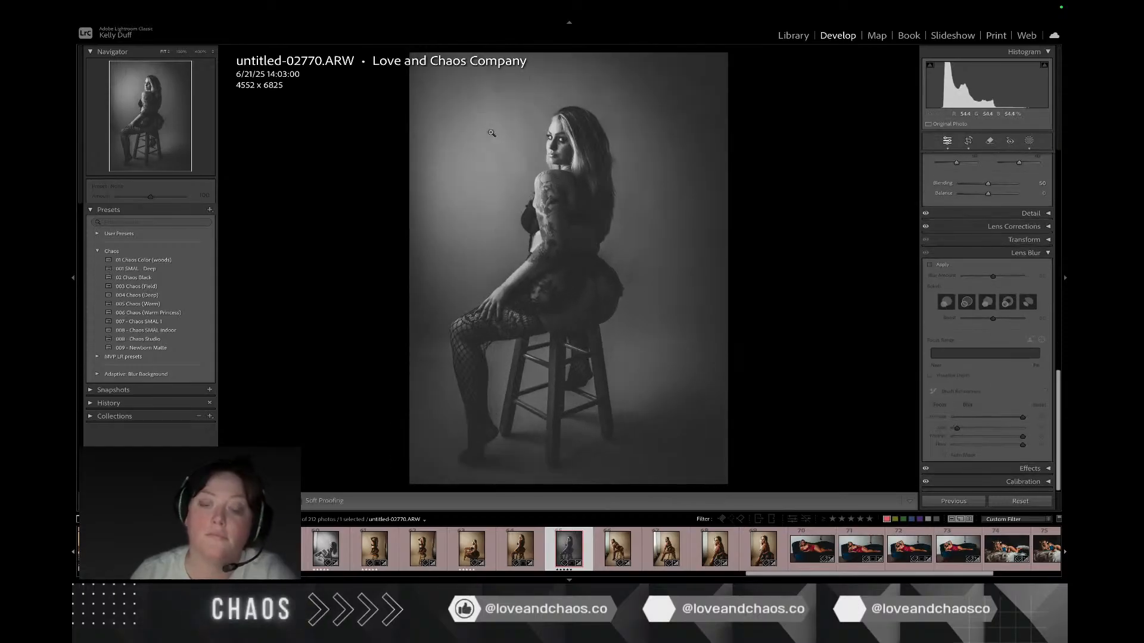
Step: Select the stool photos untitled-02764.ARW and untitled-02770.ARW together and send them to Photoshop for editing
{"action": "left_click", "coordinate": [639, 552]}
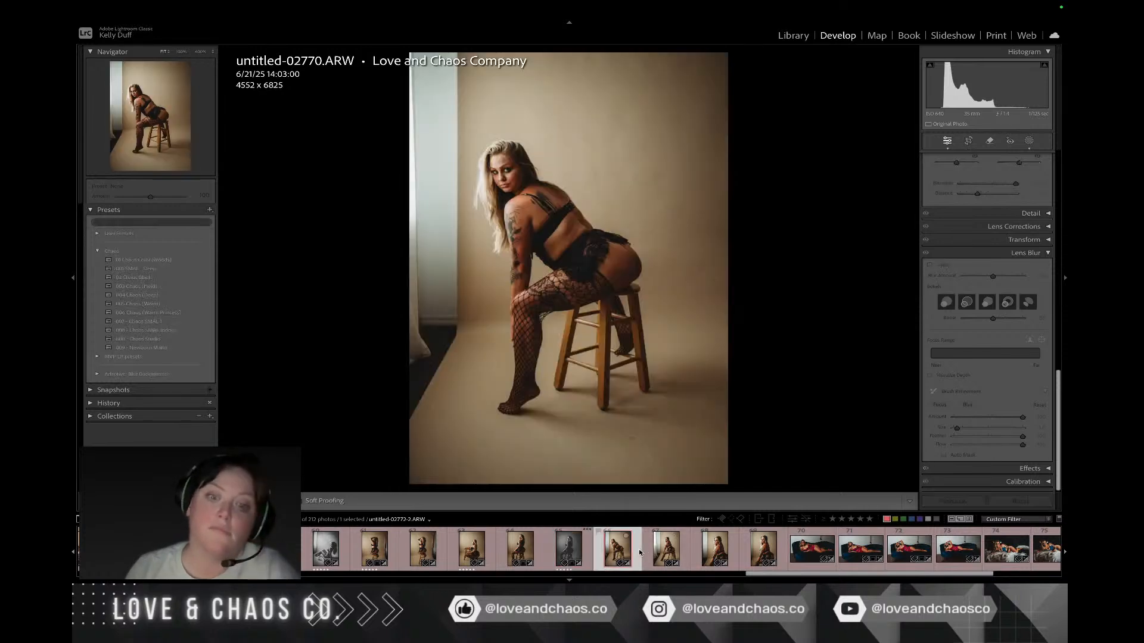
{"action": "left_click", "coordinate": [585, 549]}
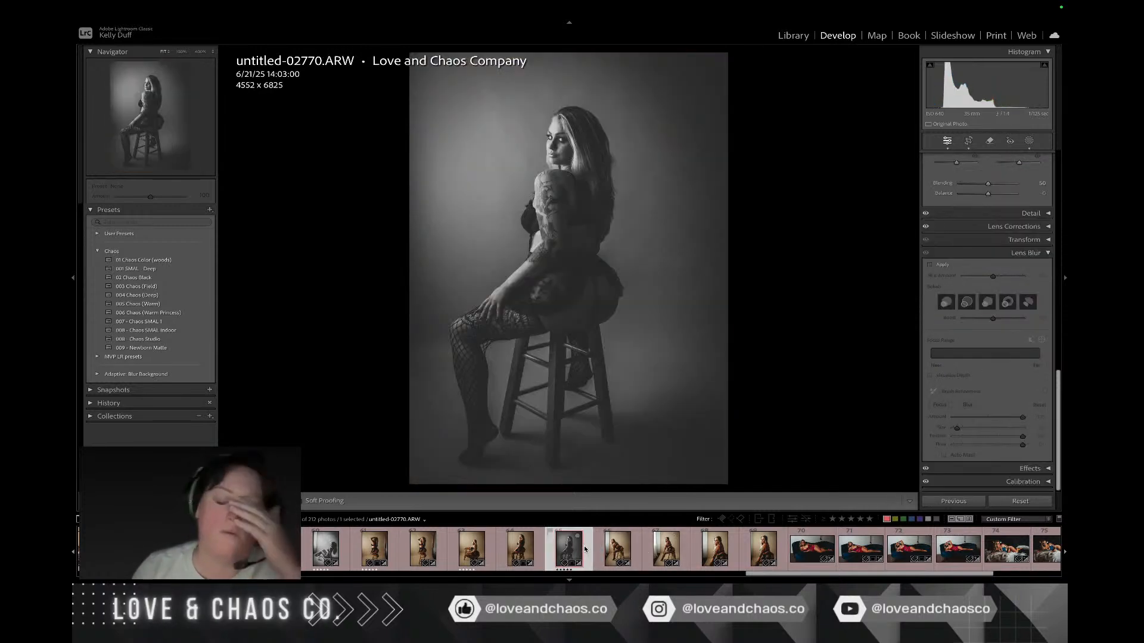
{"action": "left_click", "coordinate": [539, 550]}
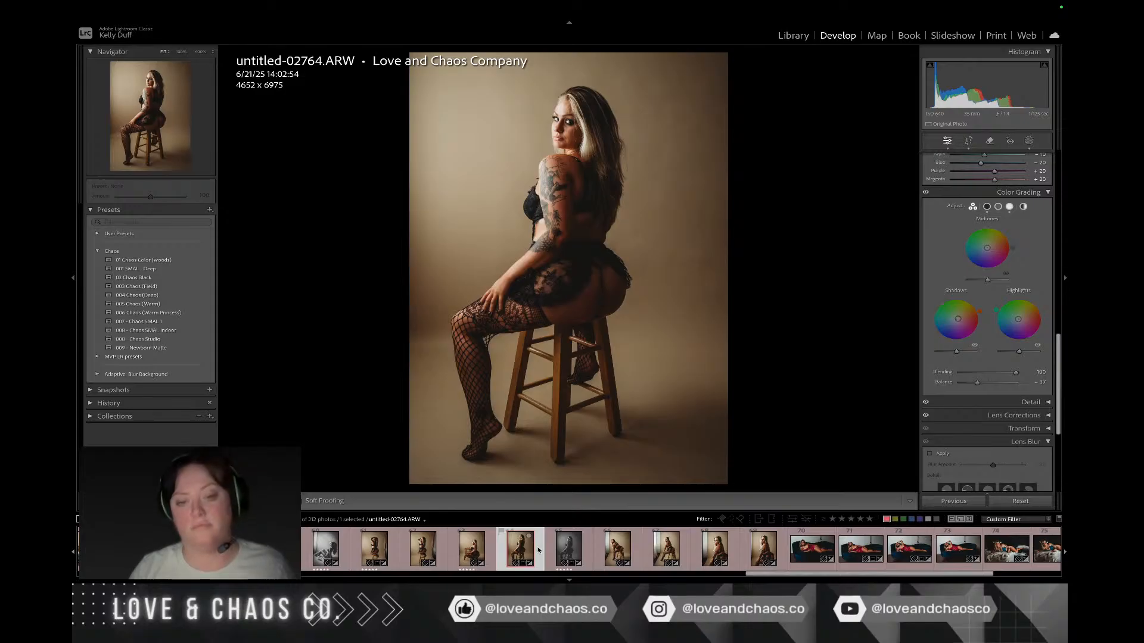
{"action": "key", "text": "shift+Right"}
{"action": "right_click", "coordinate": [539, 549]}
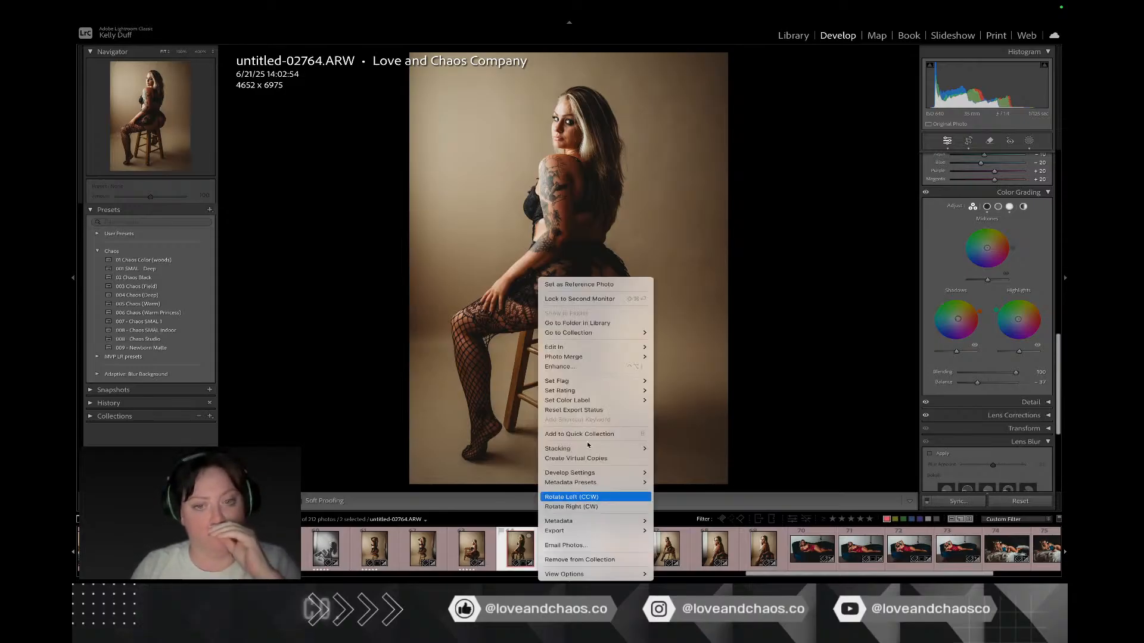
{"action": "mouse_move", "coordinate": [596, 347]}
{"action": "left_click", "coordinate": [705, 346]}
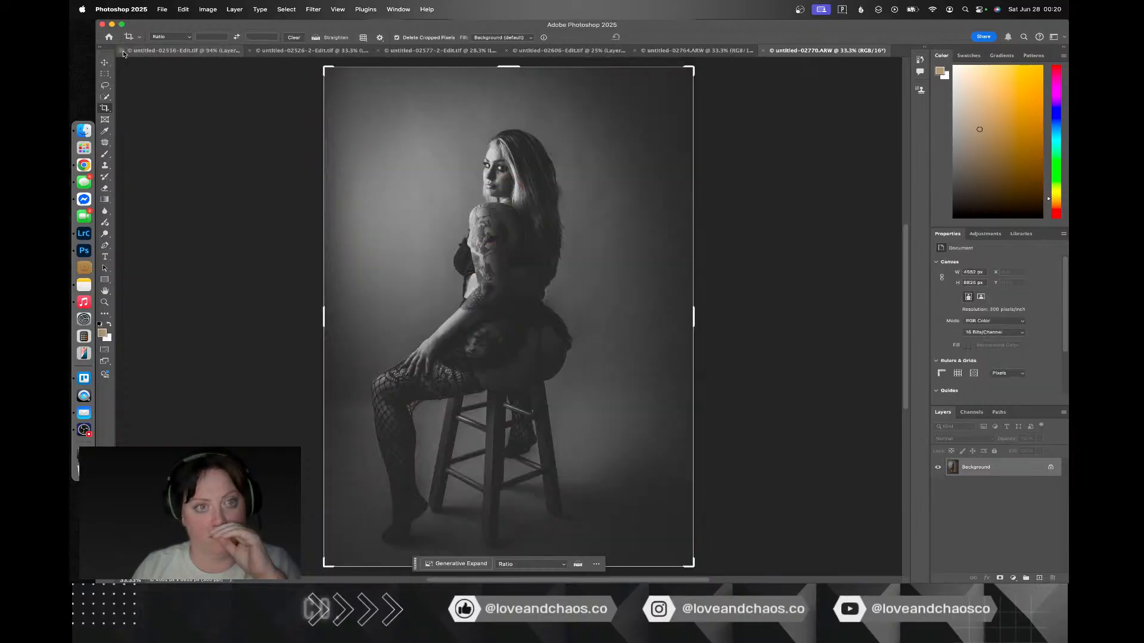
Step: Close the first two edited TIF documents and duplicate the Background layer of untitled-02764.ARW
{"action": "left_click", "coordinate": [123, 51]}
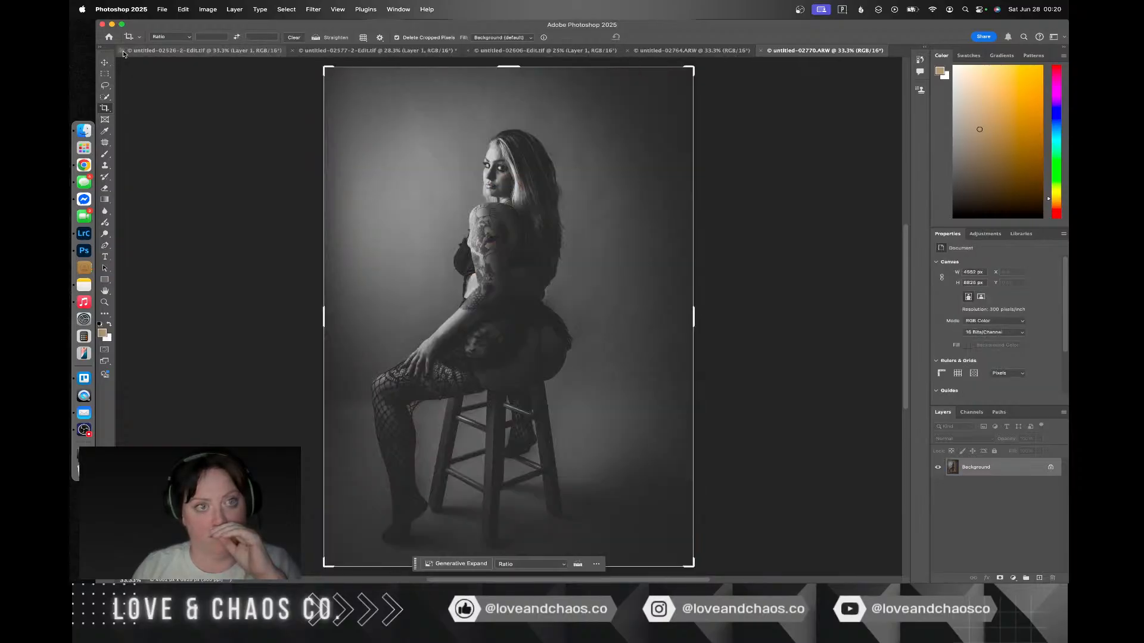
{"action": "left_click", "coordinate": [123, 51]}
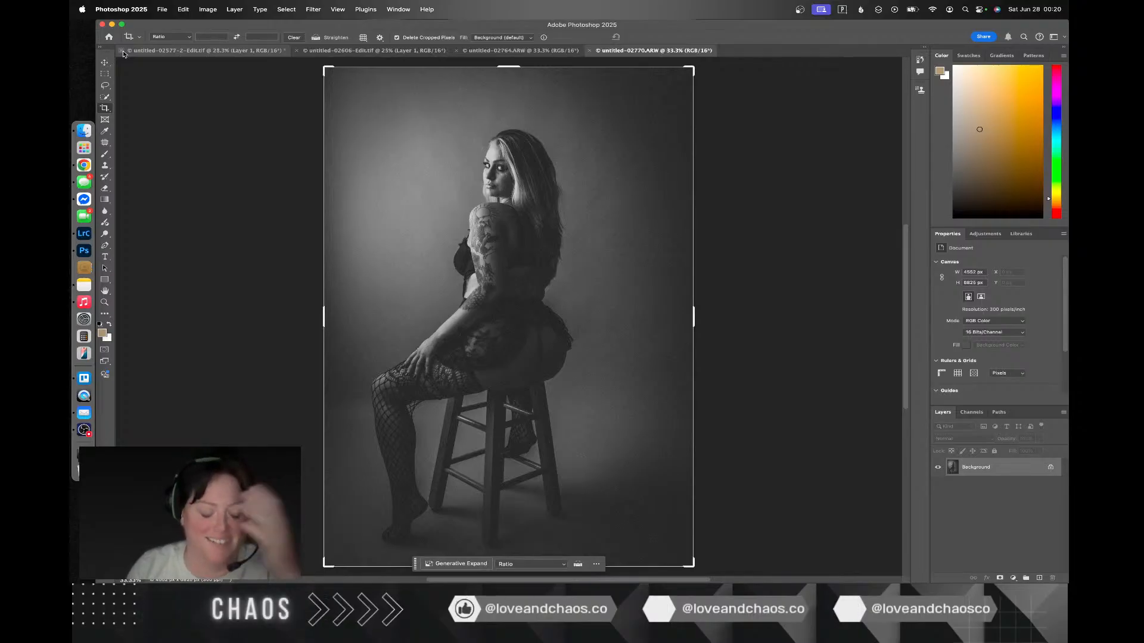
{"action": "left_click", "coordinate": [518, 51]}
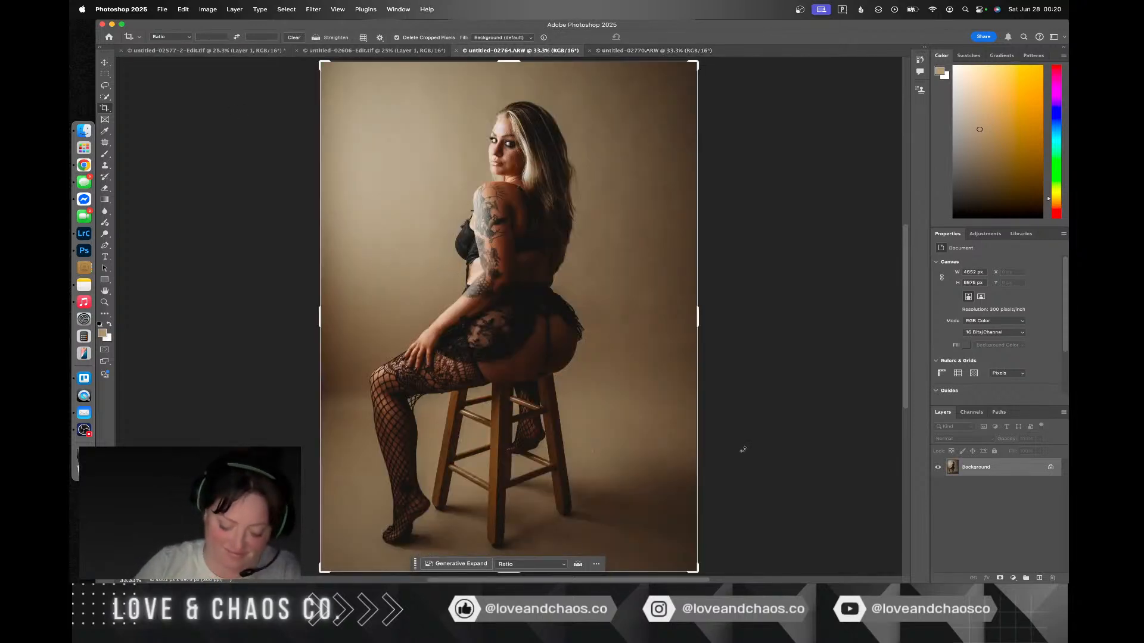
{"action": "key", "text": "super+j"}
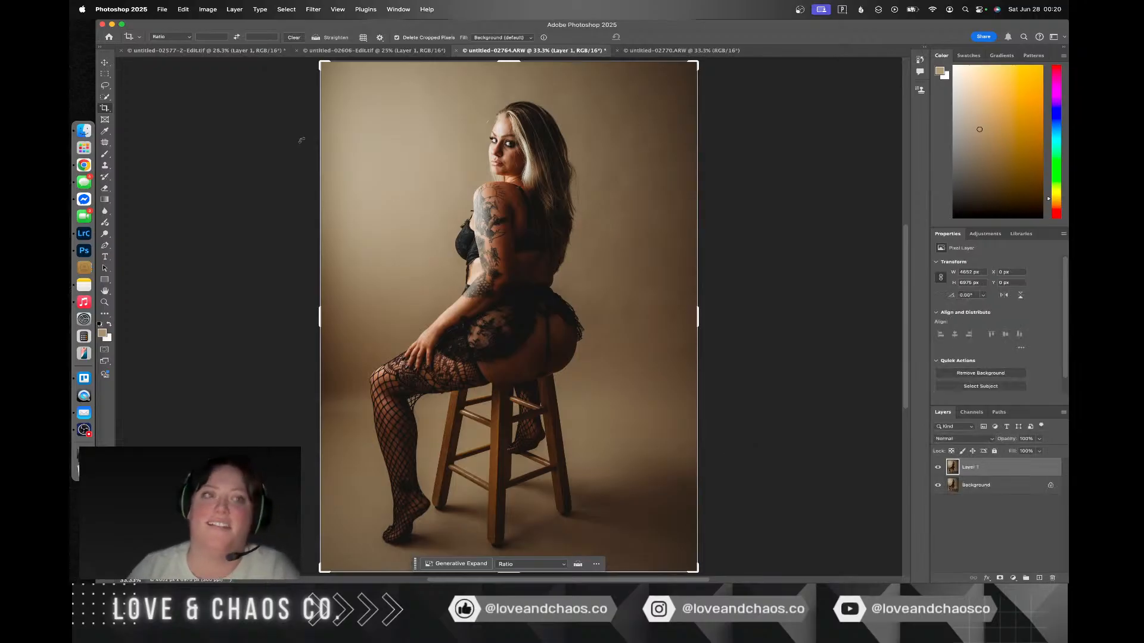
{"action": "left_click", "coordinate": [234, 9]}
{"action": "mouse_move", "coordinate": [260, 10]}
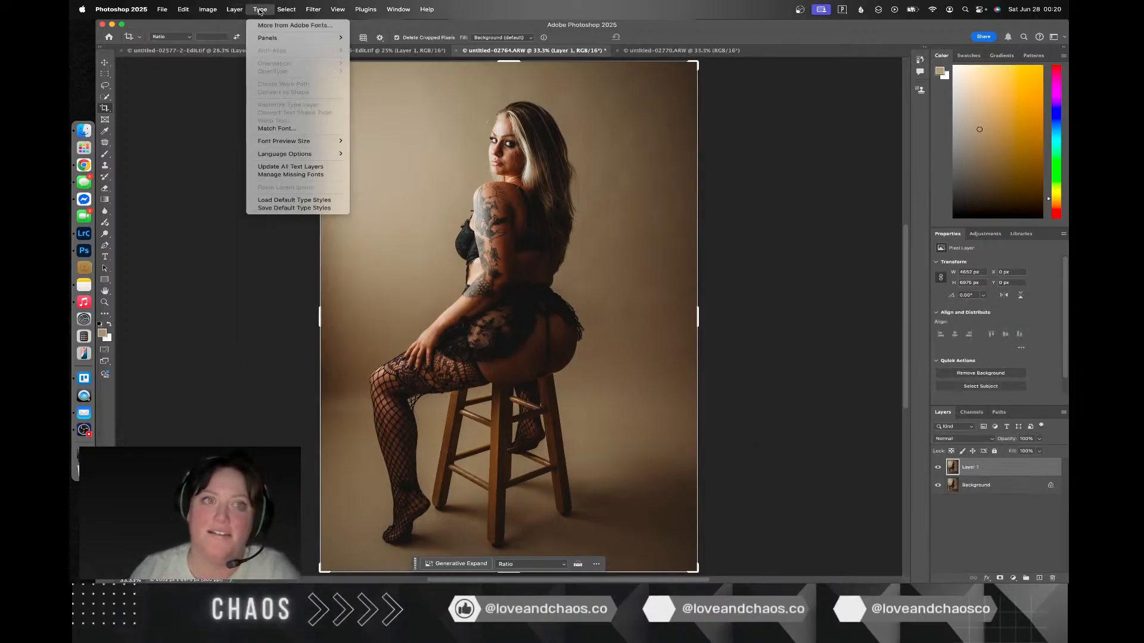
{"action": "mouse_move", "coordinate": [315, 12]}
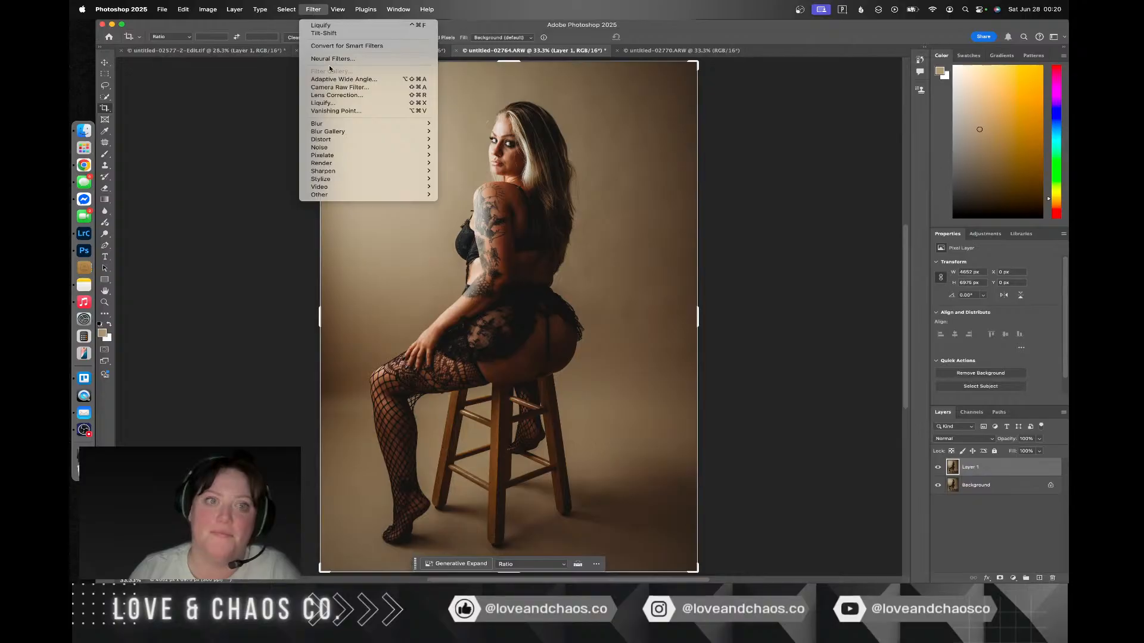
{"action": "left_click", "coordinate": [334, 97]}
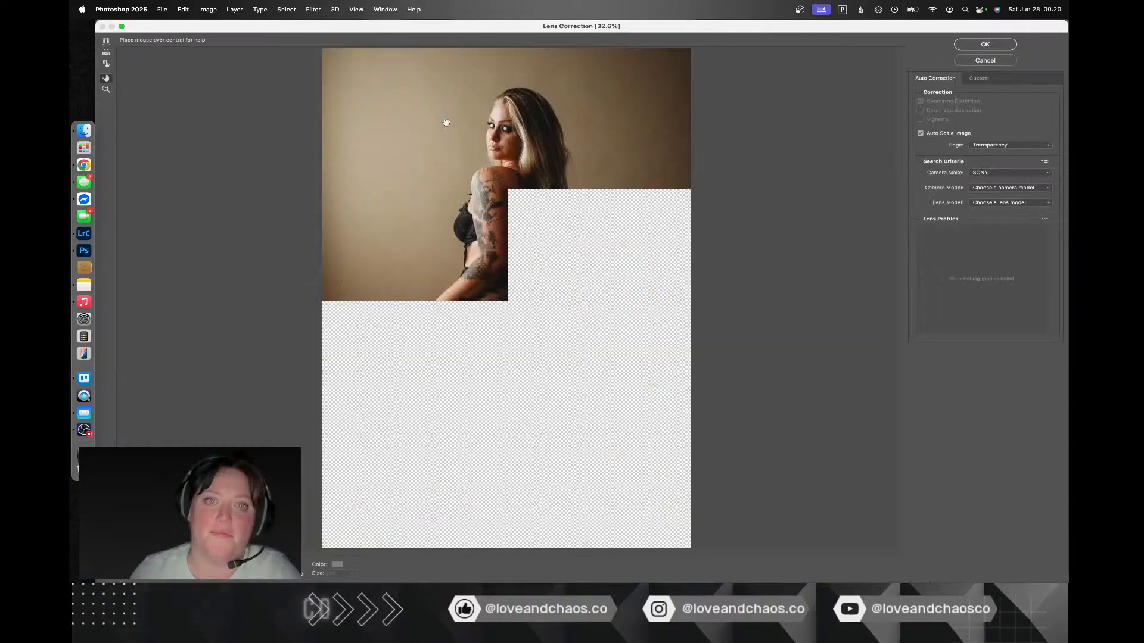
{"action": "key", "text": "Escape"}
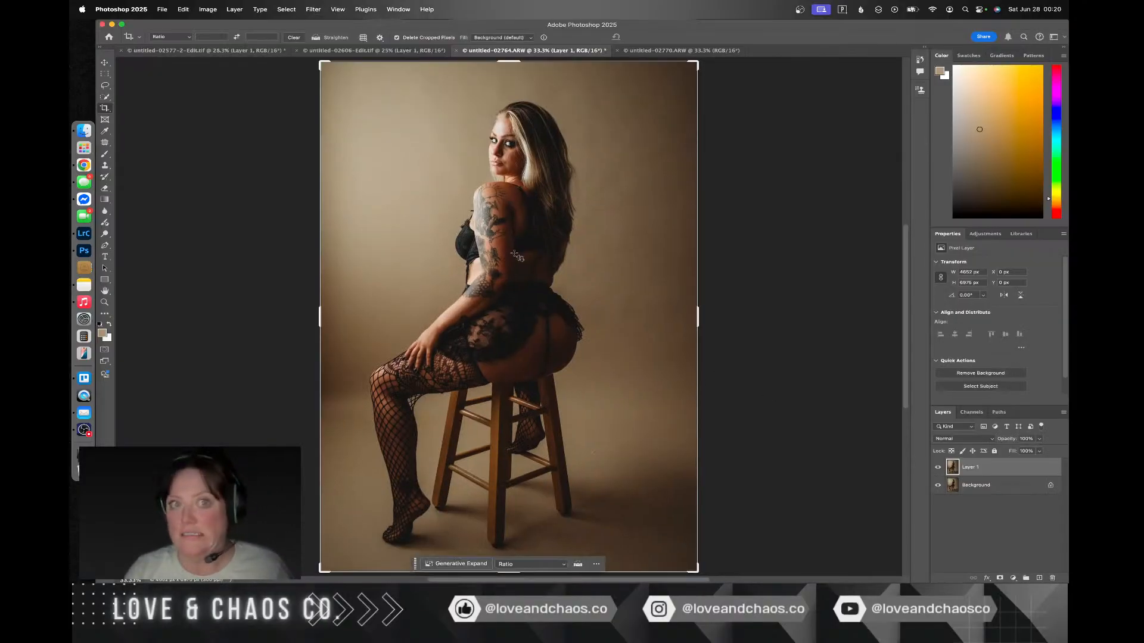
Step: Retouch the figure on the duplicated layer of untitled-02764.ARW with Liquify, compare before and after, and save the applied edit
{"action": "left_click", "coordinate": [337, 10]}
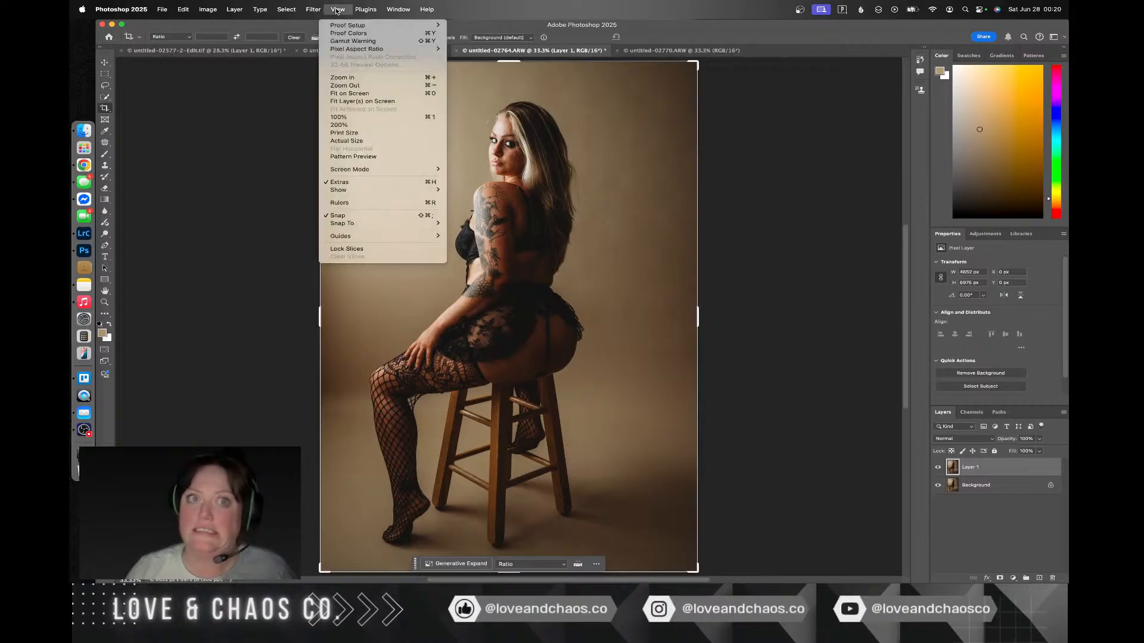
{"action": "mouse_move", "coordinate": [316, 7]}
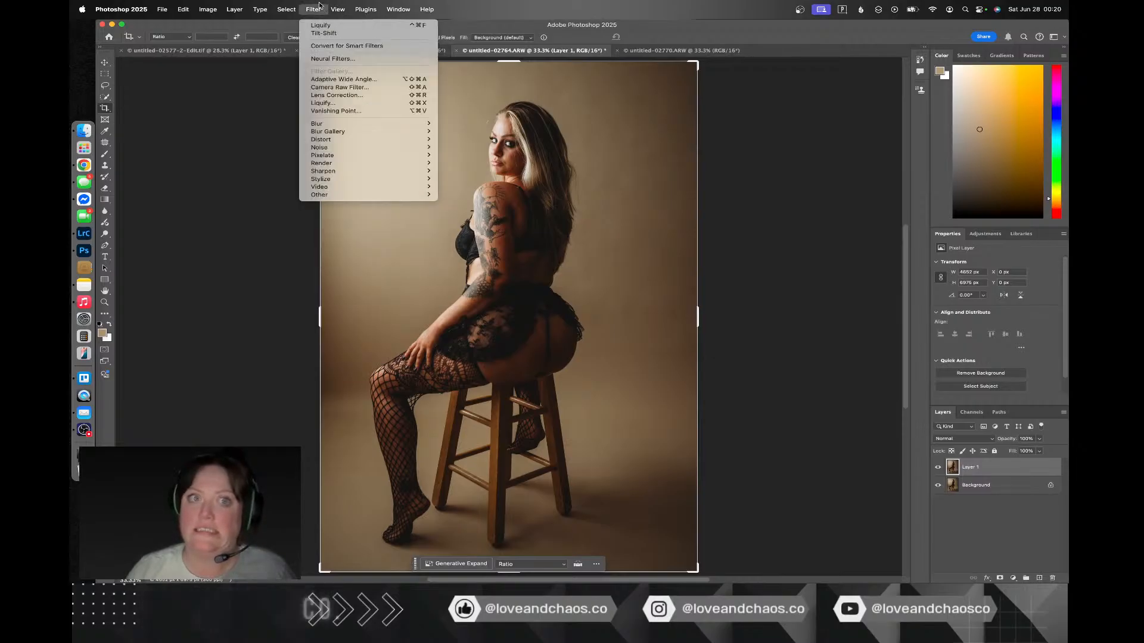
{"action": "left_click", "coordinate": [321, 104]}
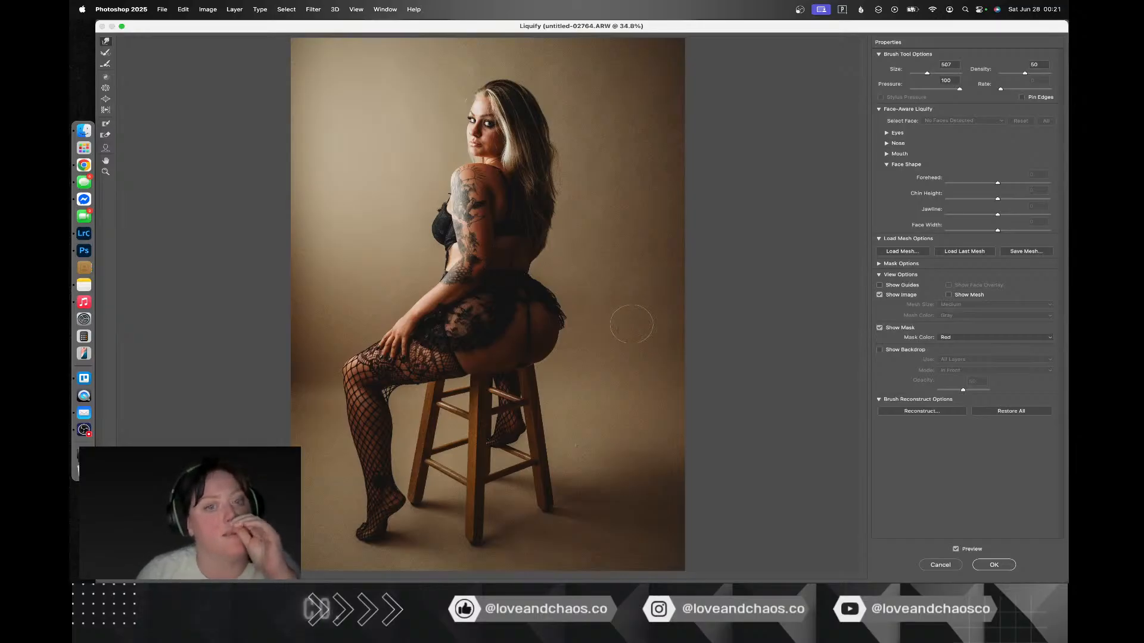
{"action": "left_click", "coordinate": [955, 550]}
{"action": "left_click", "coordinate": [956, 549]}
{"action": "left_click", "coordinate": [955, 549]}
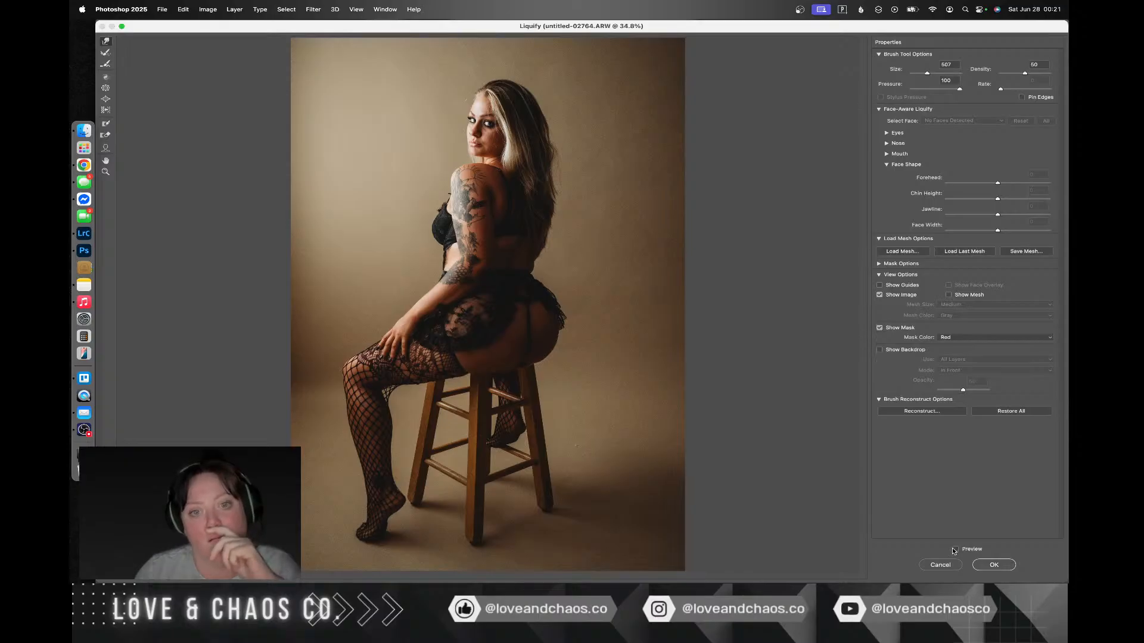
{"action": "left_click", "coordinate": [955, 549]}
{"action": "left_click", "coordinate": [955, 550]}
{"action": "left_click", "coordinate": [955, 549]}
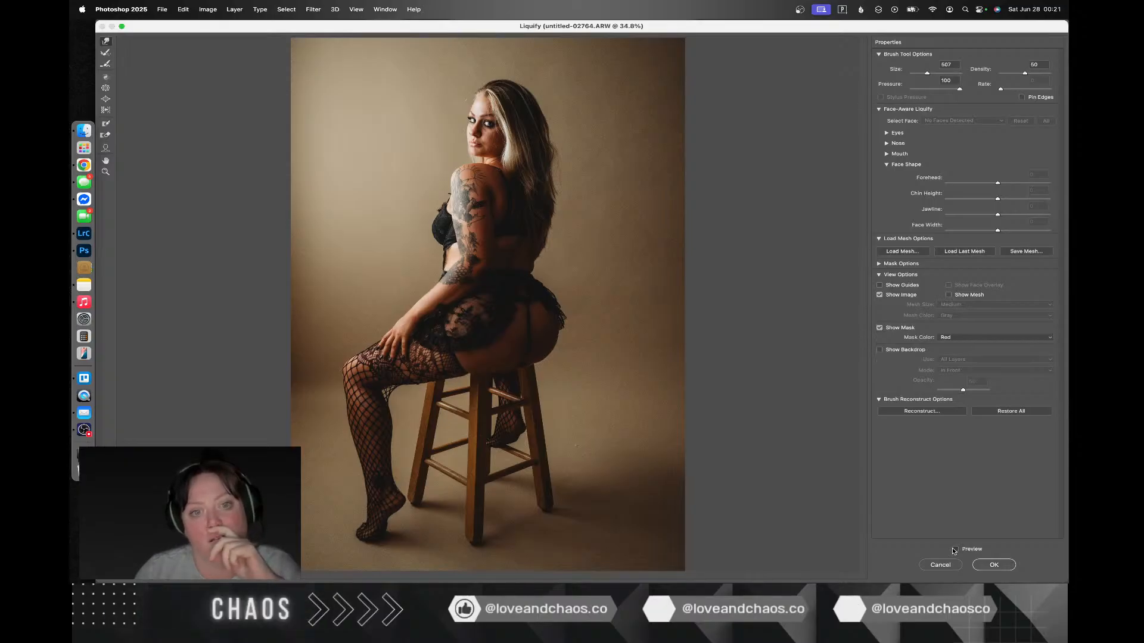
{"action": "left_click", "coordinate": [982, 567]}
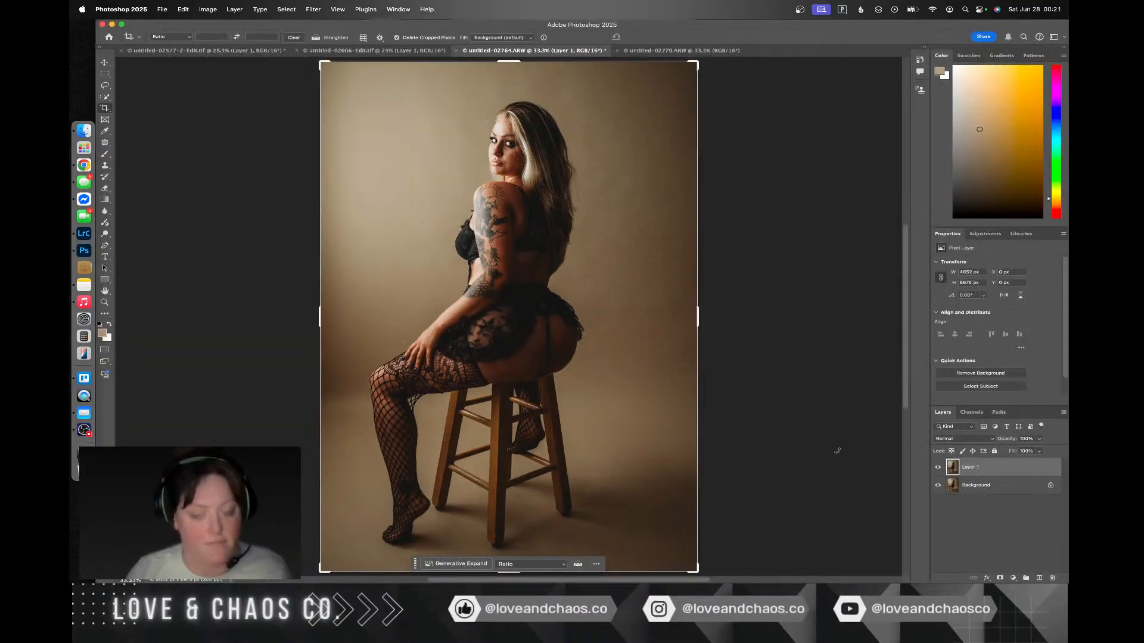
{"action": "key", "text": "super+Tab"}
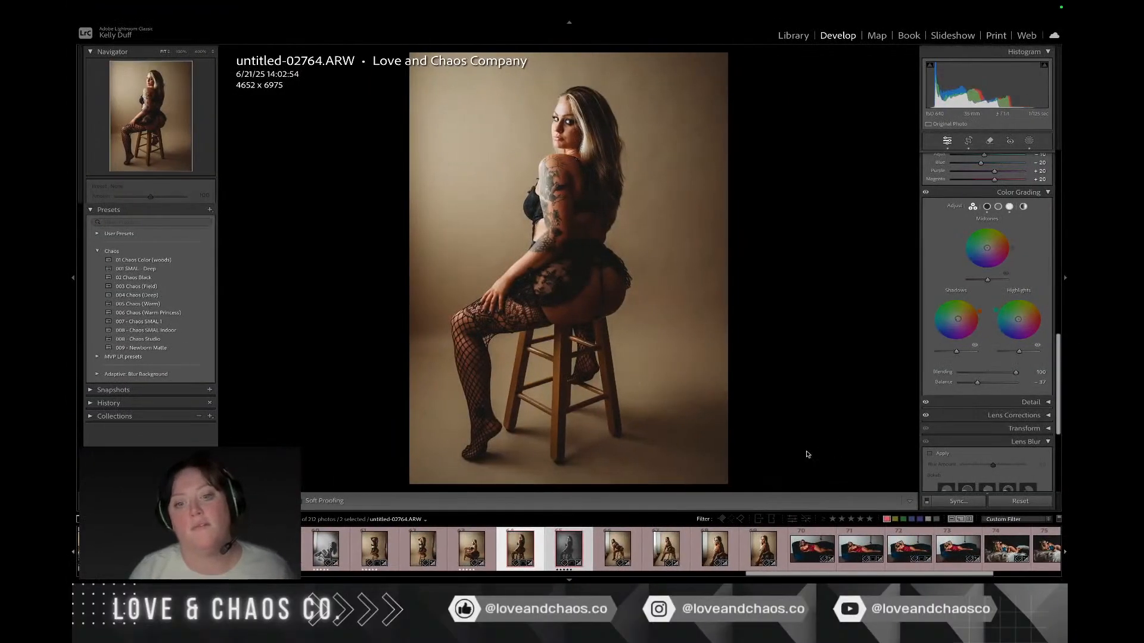
{"action": "key", "text": "super+Tab"}
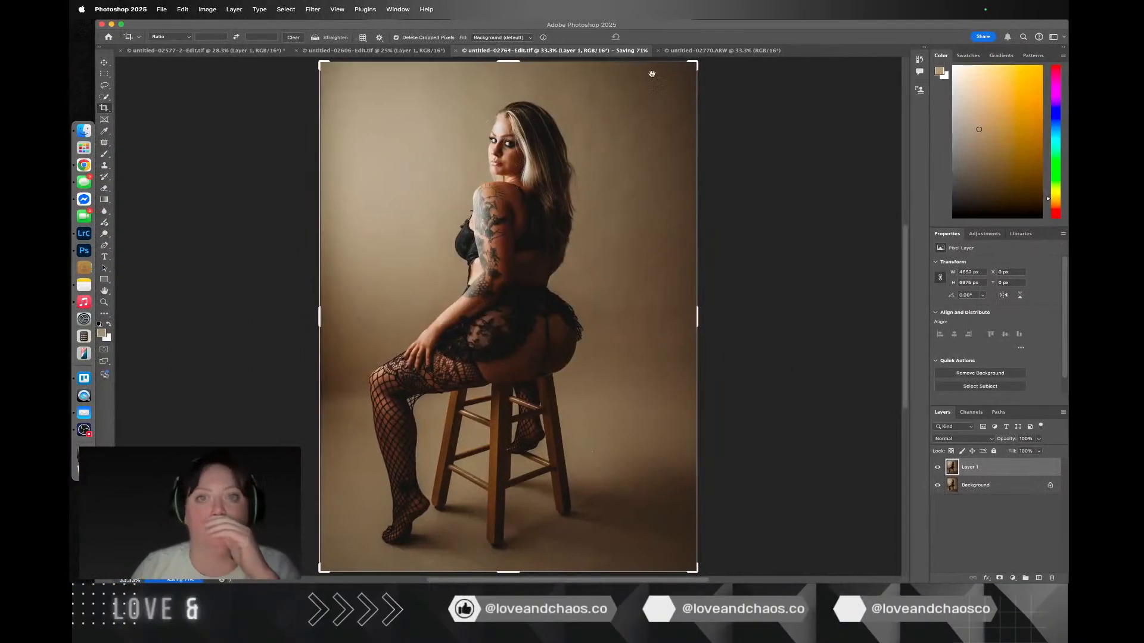
Step: Duplicate the Background layer of the black-and-white untitled-02770.ARW and open the copy in Liquify
{"action": "left_click", "coordinate": [719, 51]}
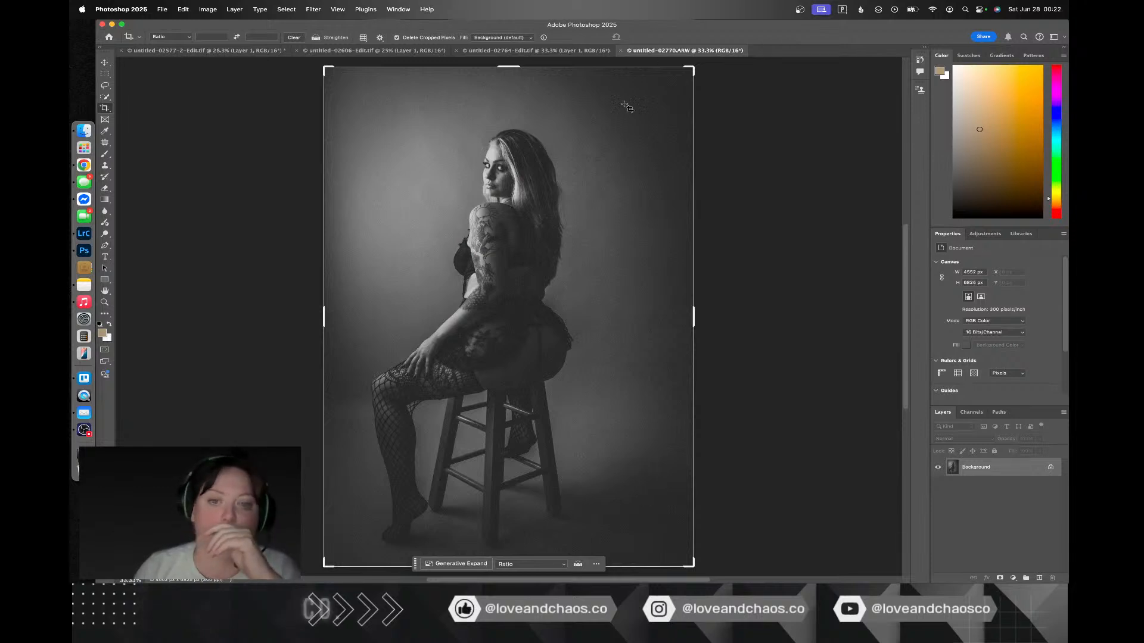
{"action": "key", "text": "super+j"}
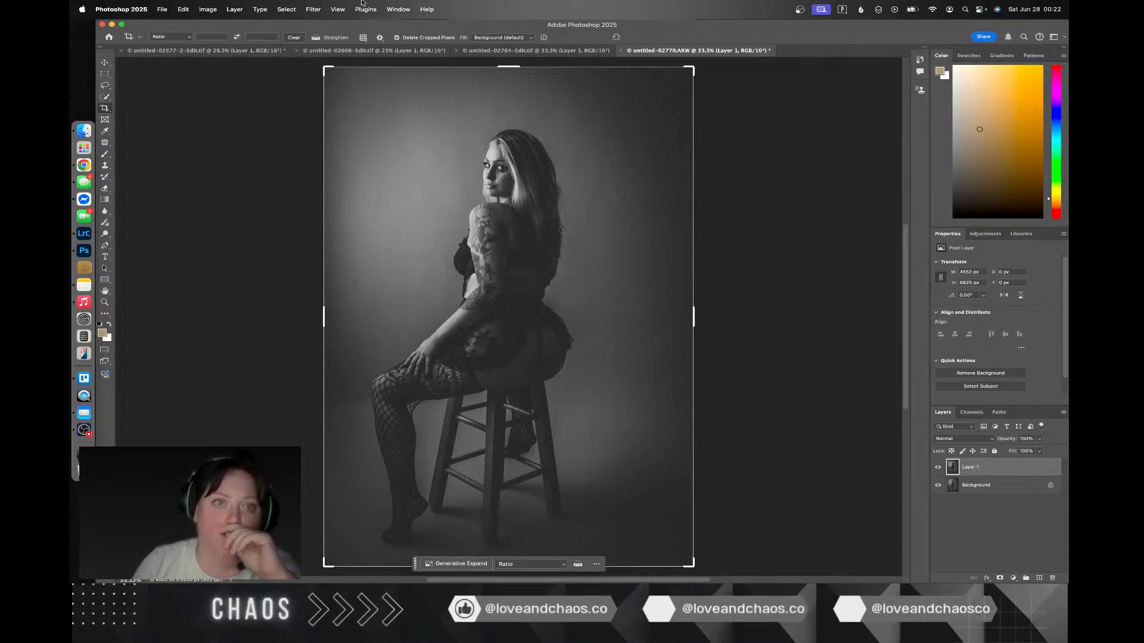
{"action": "left_click", "coordinate": [313, 12]}
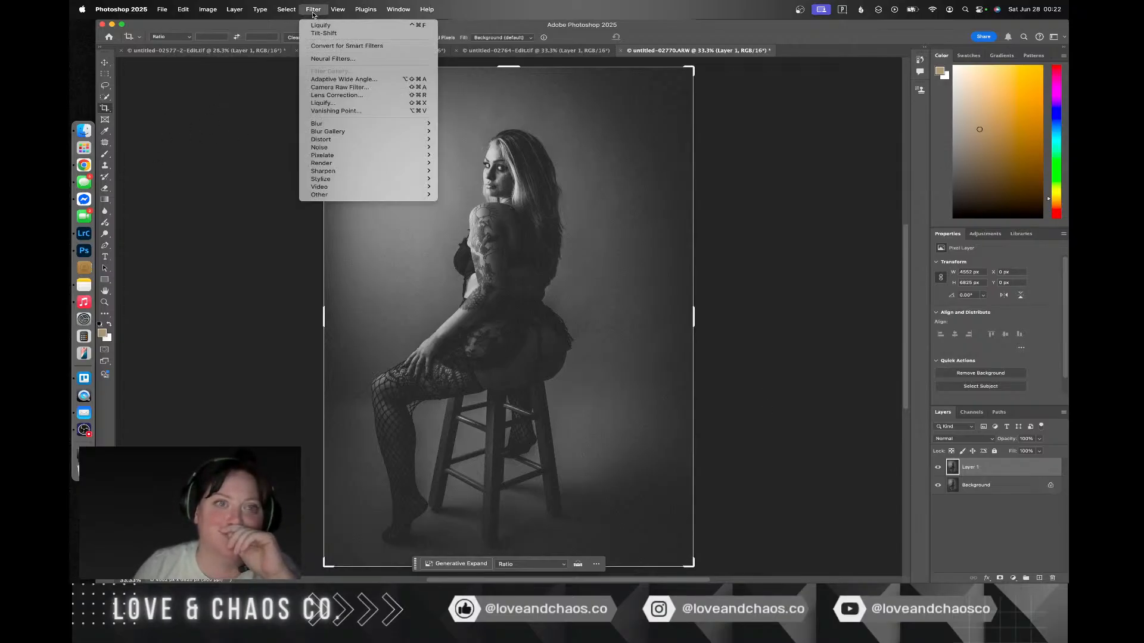
{"action": "left_click", "coordinate": [341, 103]}
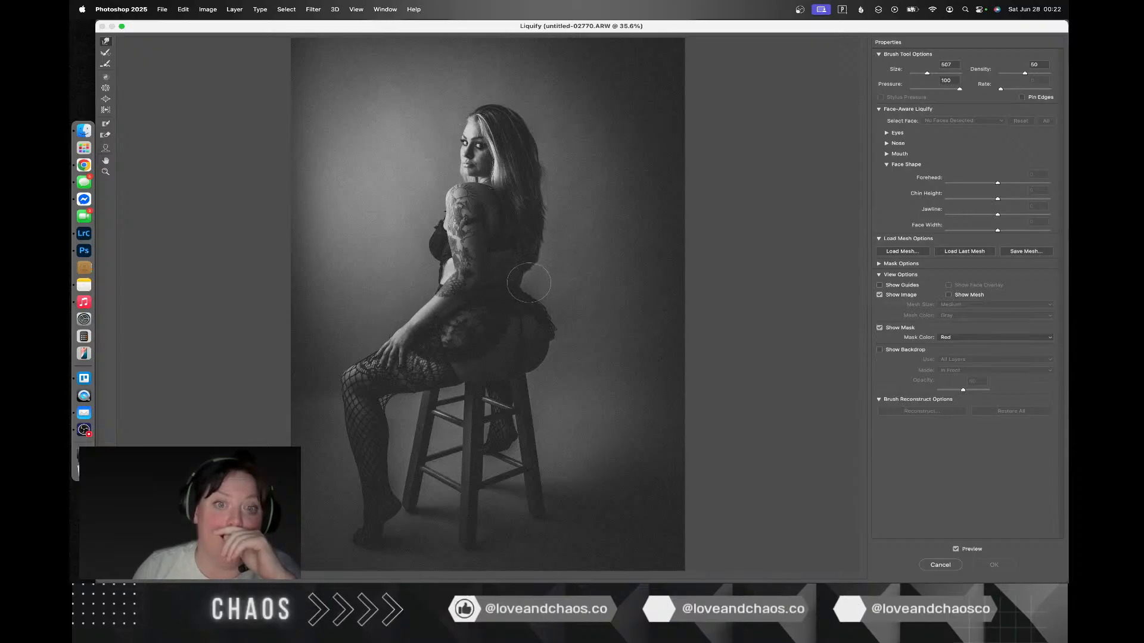
Step: Refine the lower back contour in Liquify with a smaller brush and with one sized 664, and save the applied edit
{"action": "key", "text": "super+z"}
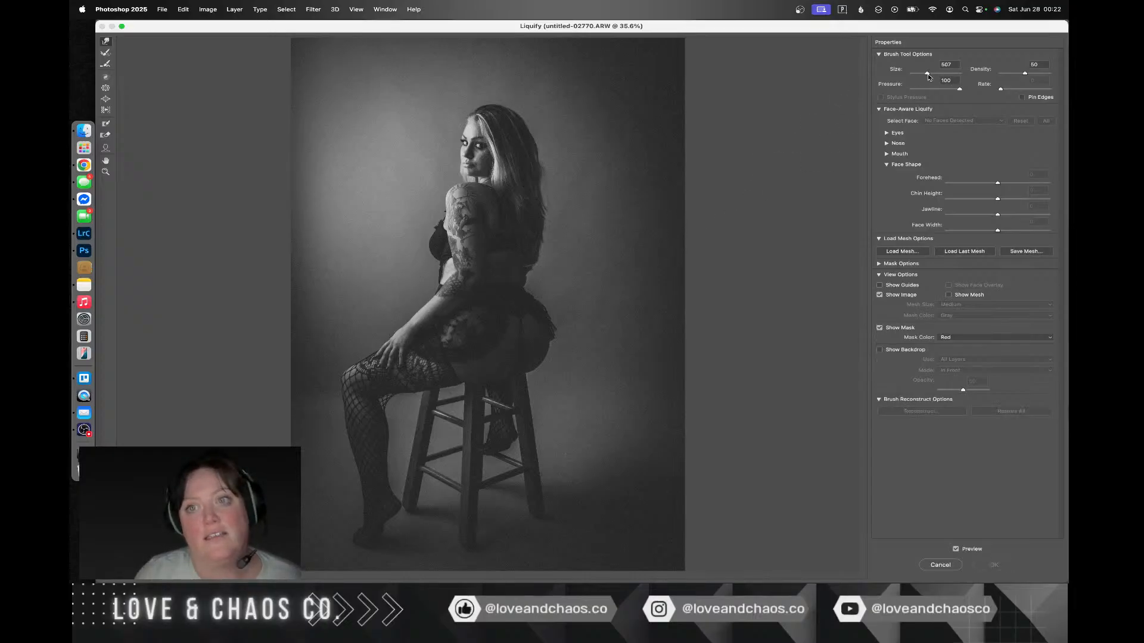
{"action": "left_click_drag", "start_coordinate": [927, 72], "coordinate": [923, 73]}
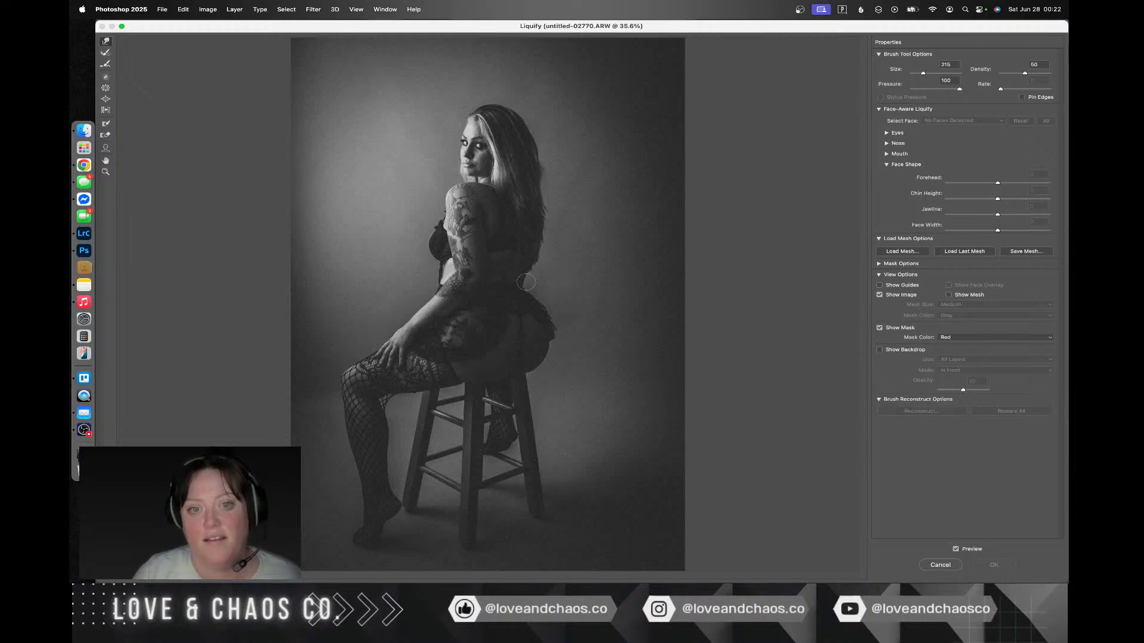
{"action": "left_click_drag", "start_coordinate": [526, 282], "coordinate": [522, 281]}
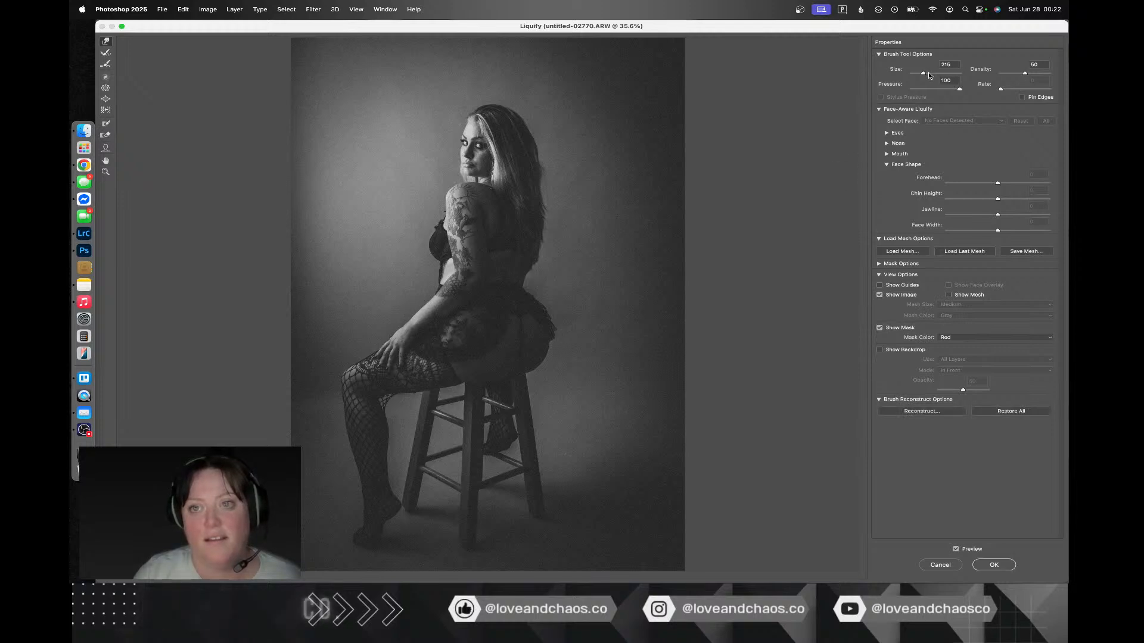
{"action": "left_click_drag", "start_coordinate": [924, 74], "coordinate": [929, 74]}
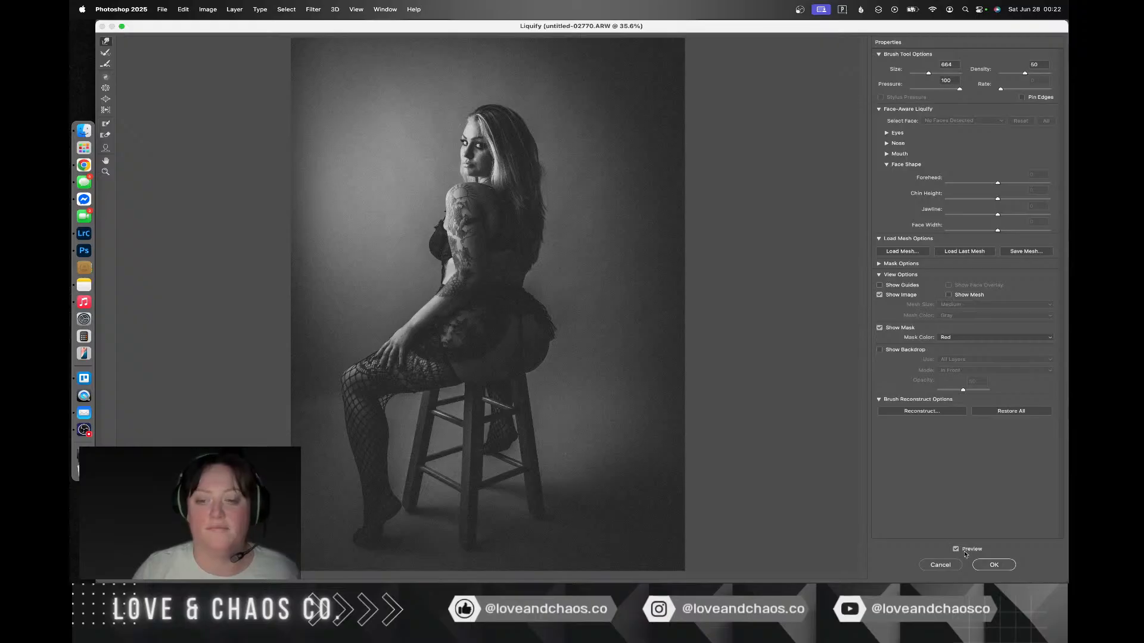
{"action": "left_click", "coordinate": [994, 565]}
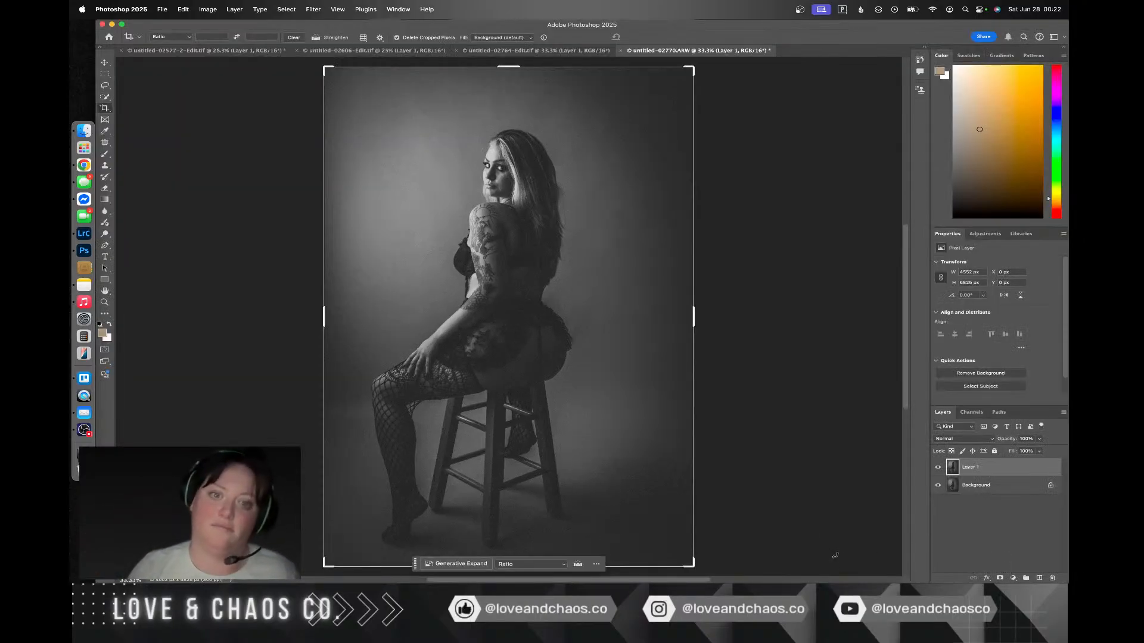
{"action": "key", "text": "super+s"}
{"action": "key", "text": "ctrl+Right"}
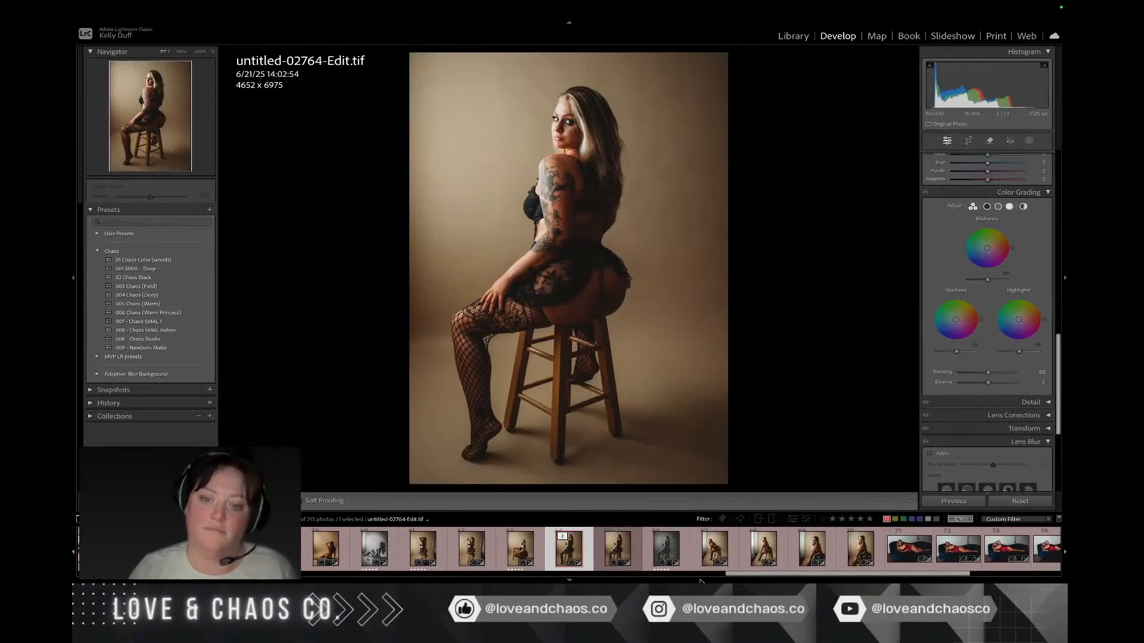
Step: Examine the stool portrait untitled-02772-2.ARW, including its masks and temperature, and compare it with untitled-02784-2.ARW
{"action": "left_click", "coordinate": [733, 549]}
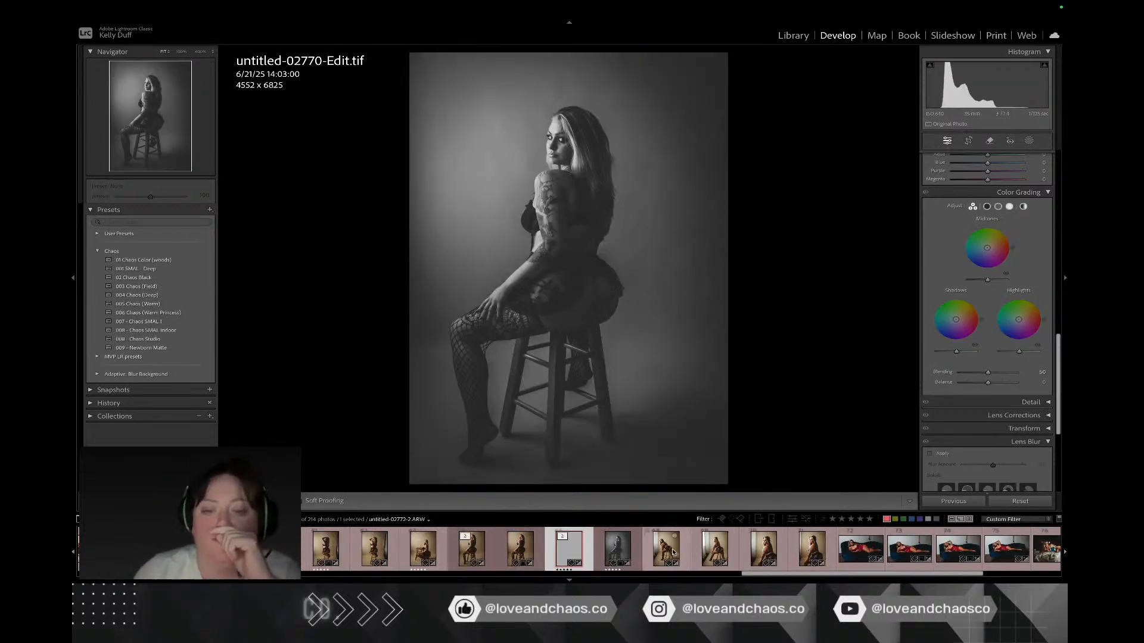
{"action": "left_click", "coordinate": [681, 553]}
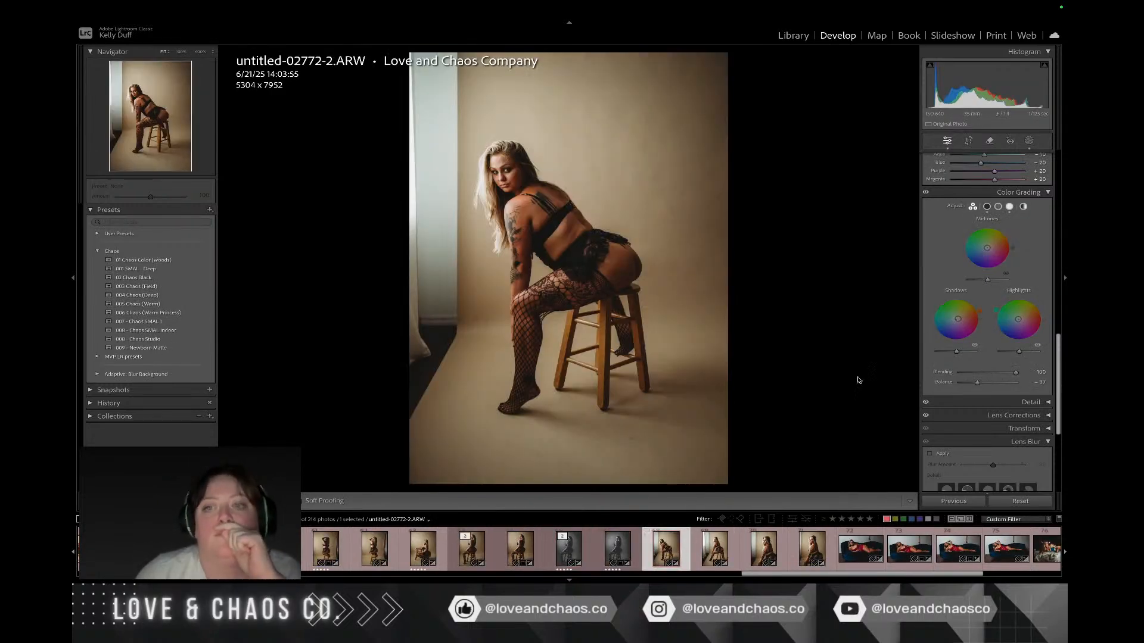
{"action": "left_click", "coordinate": [1030, 140]}
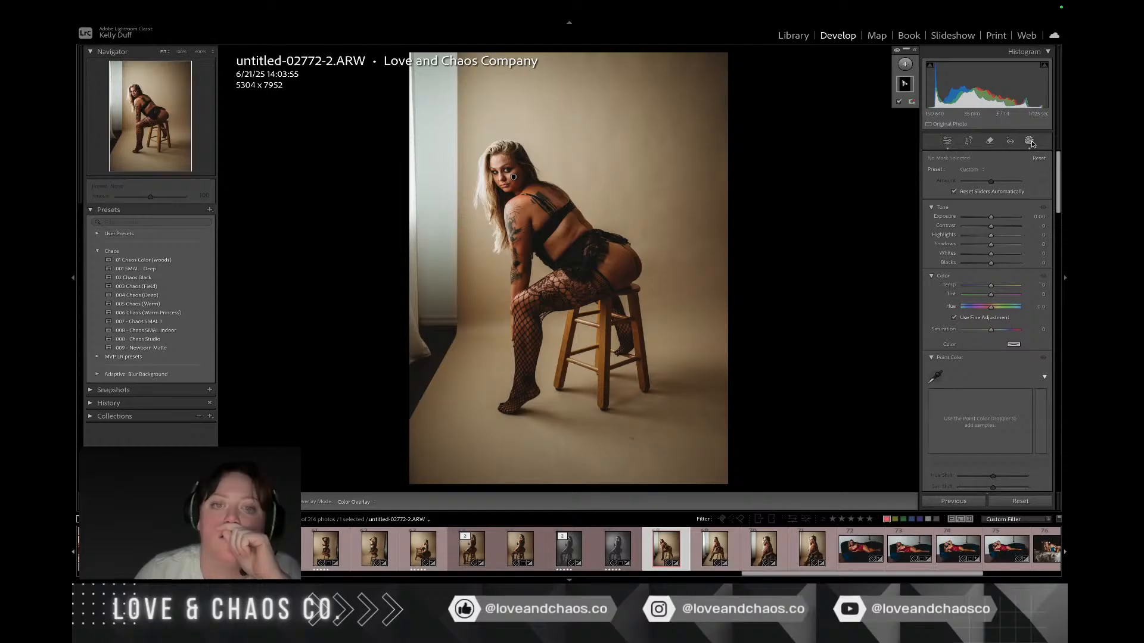
{"action": "left_click", "coordinate": [1031, 141]}
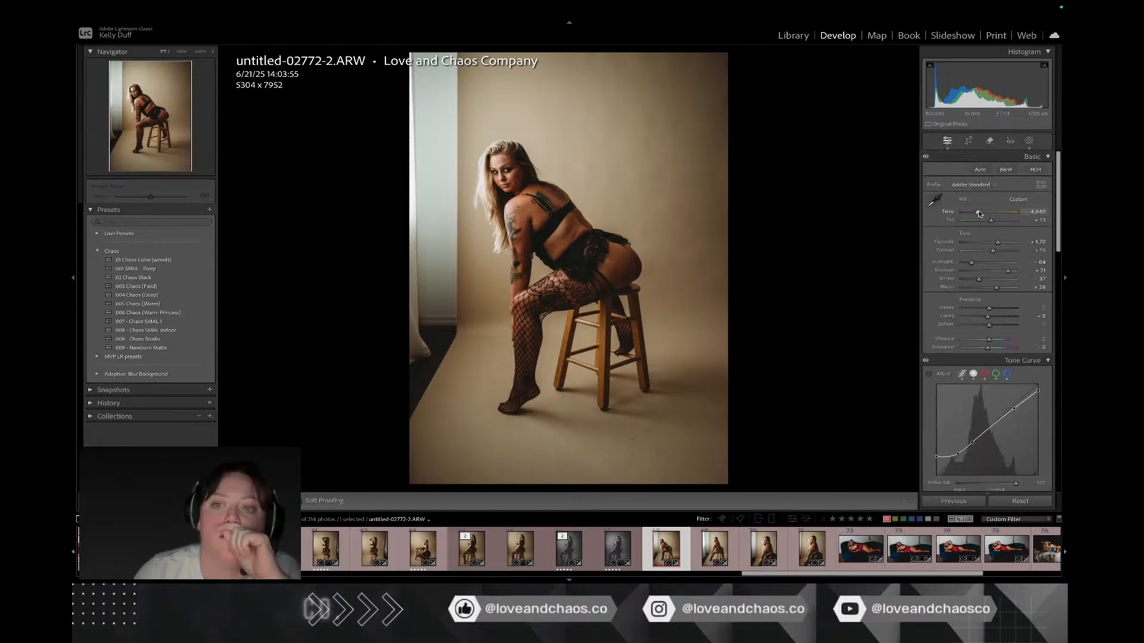
{"action": "left_click_drag", "start_coordinate": [978, 213], "coordinate": [978, 214]}
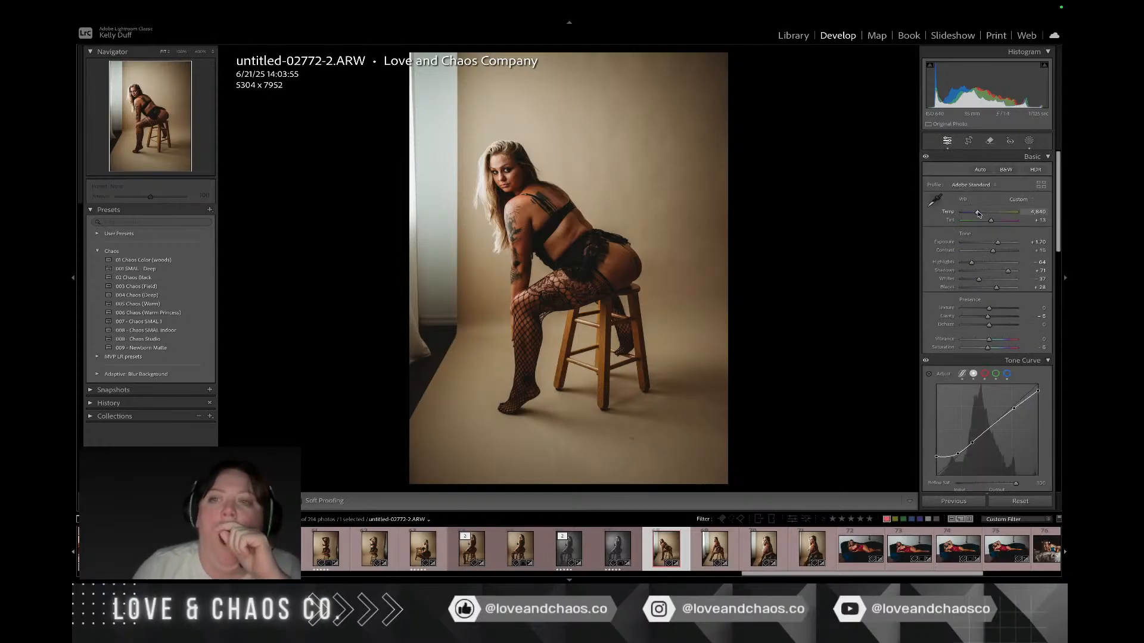
{"action": "mouse_move", "coordinate": [1004, 23]}
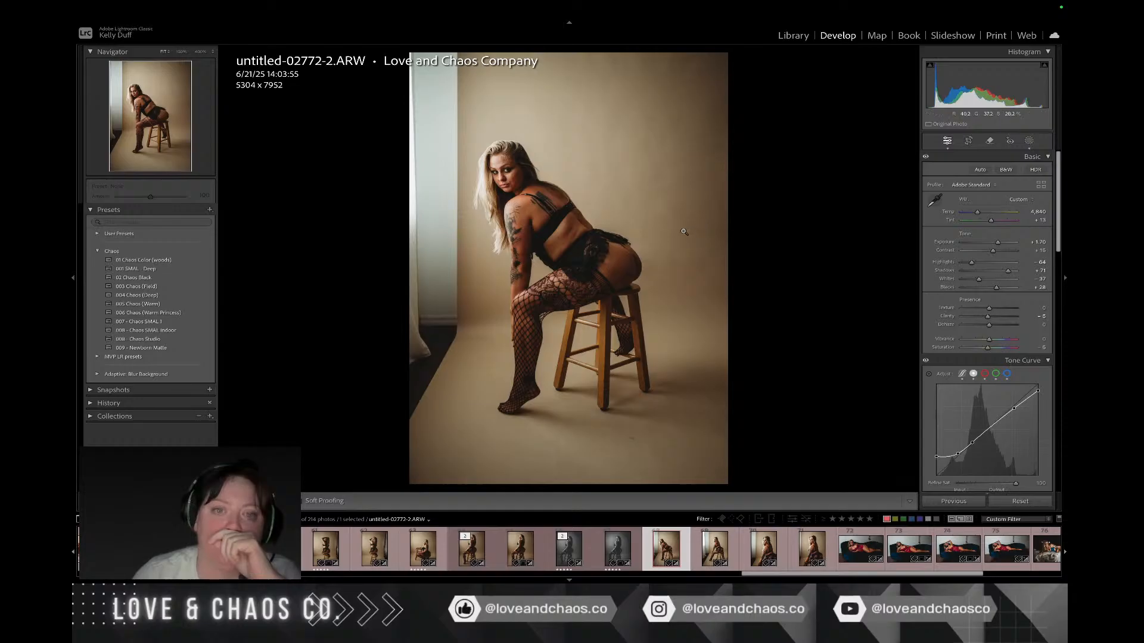
{"action": "right_click", "coordinate": [684, 233]}
{"action": "mouse_move", "coordinate": [751, 316]}
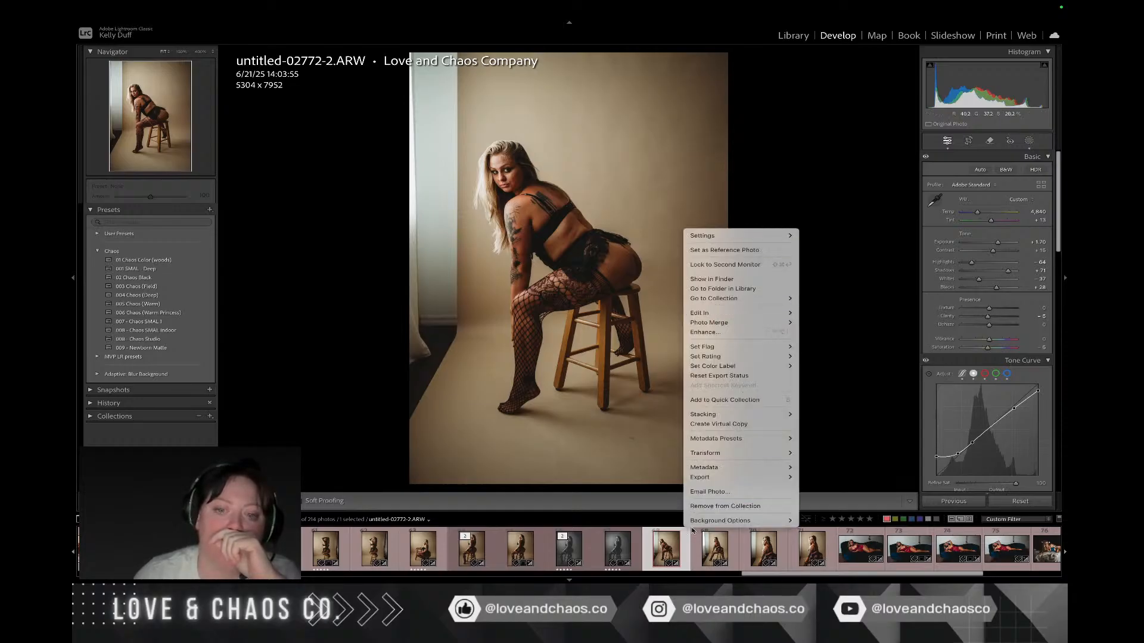
{"action": "left_click", "coordinate": [705, 536]}
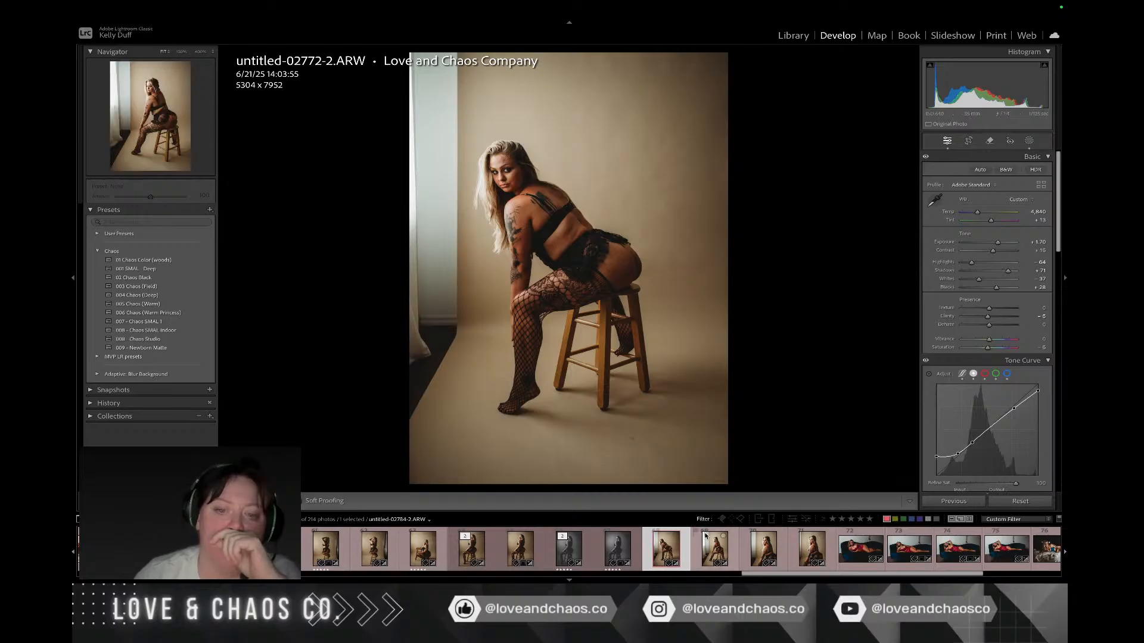
{"action": "left_click", "coordinate": [704, 537]}
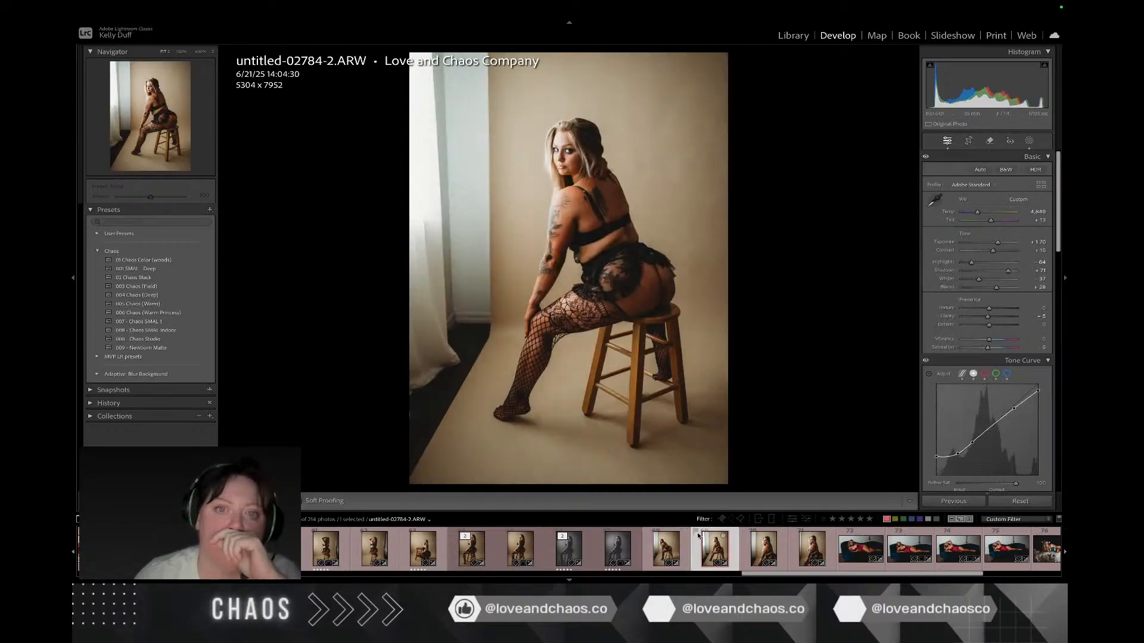
{"action": "left_click", "coordinate": [663, 547]}
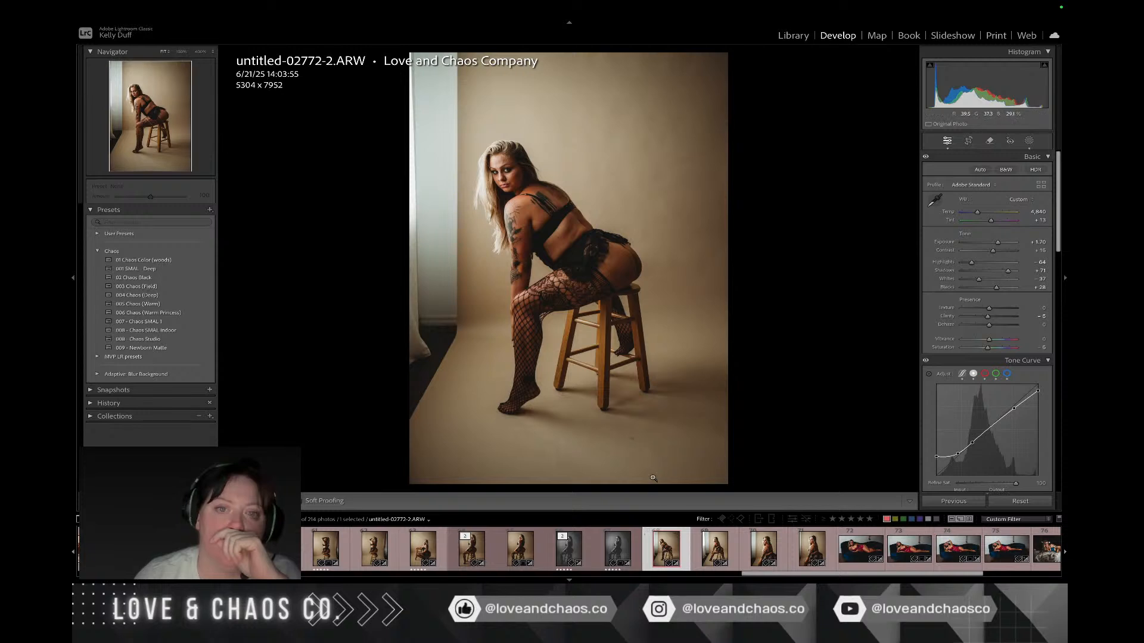
Step: Open untitled-02772-2.ARW in Adobe Photoshop 2025 for editing and duplicate its Background layer
{"action": "right_click", "coordinate": [630, 276]}
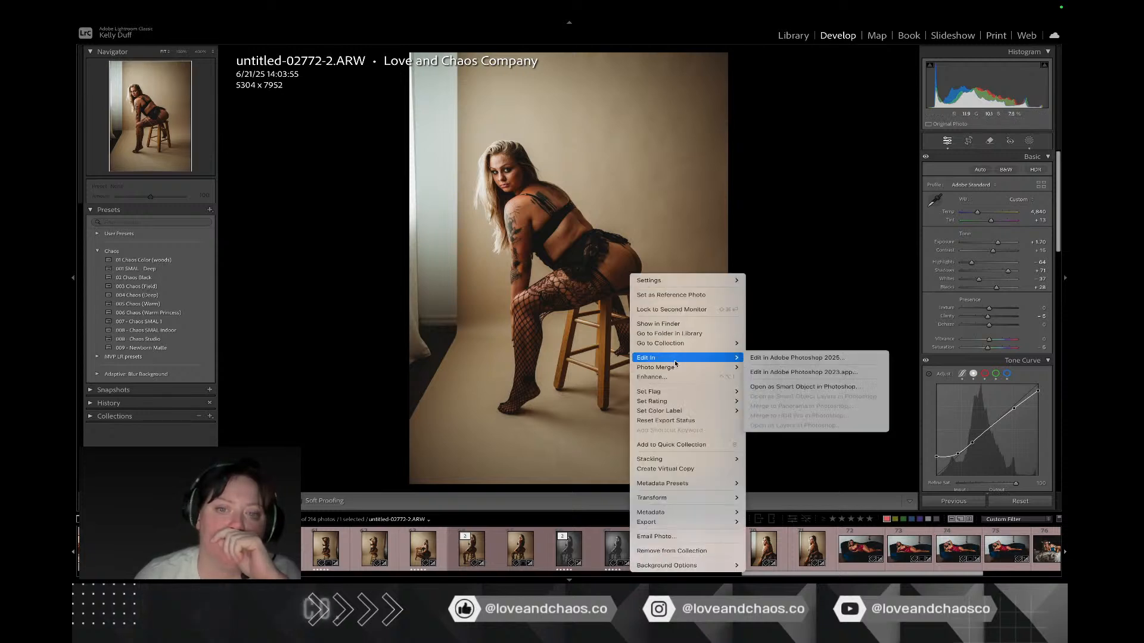
{"action": "mouse_move", "coordinate": [709, 358]}
{"action": "left_click", "coordinate": [763, 358]}
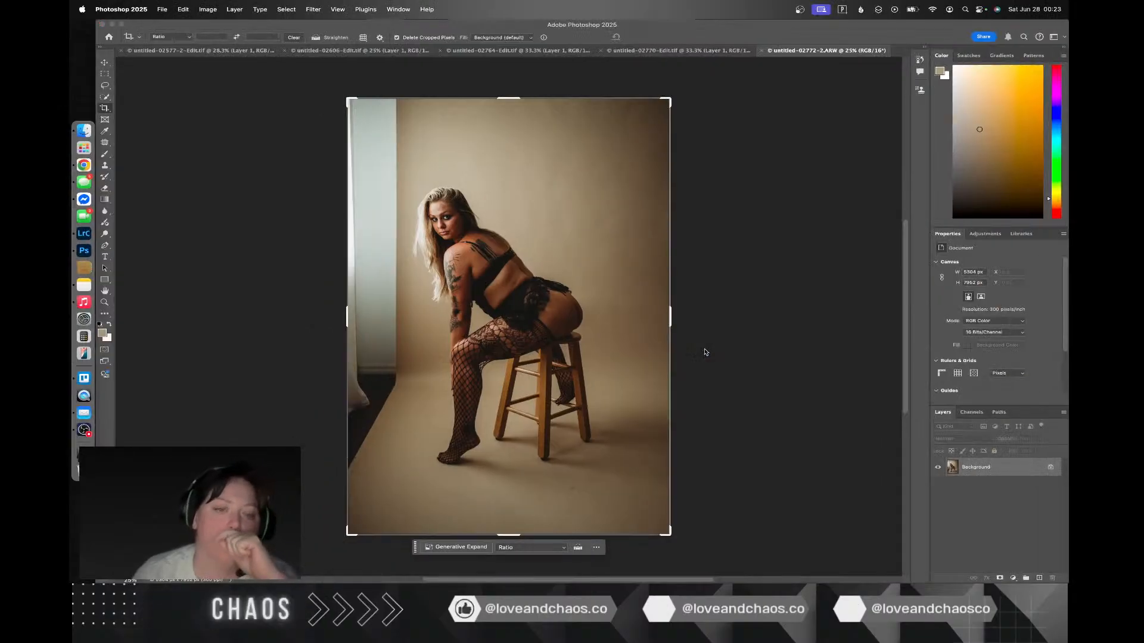
{"action": "key", "text": "cmd+j"}
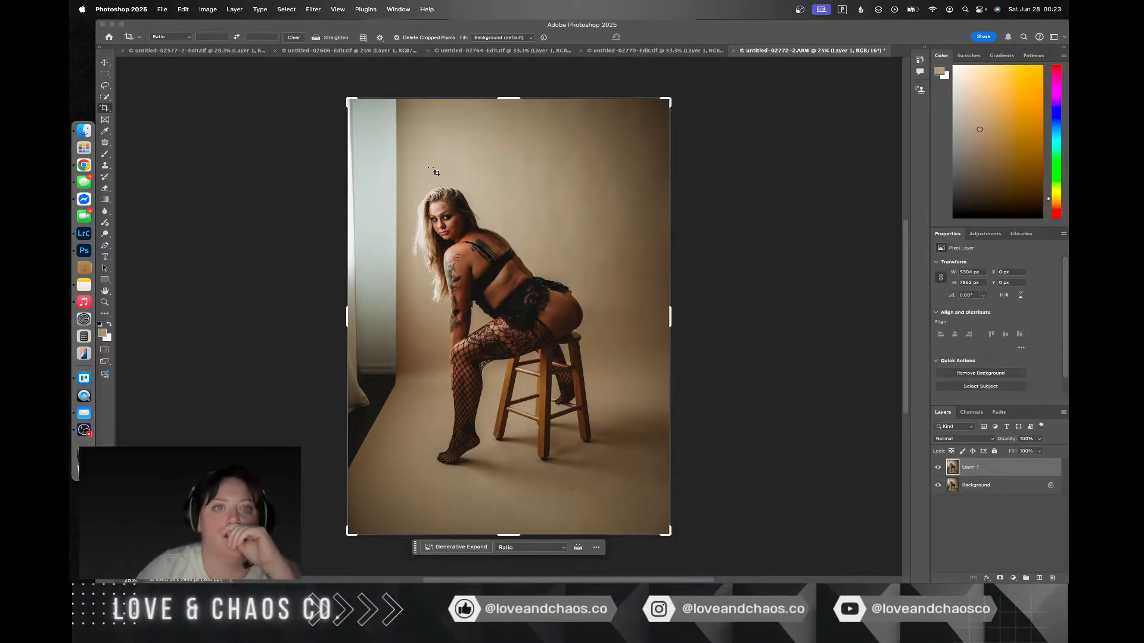
Step: Lasso the window, curtain and dark floor strip along the photo's left edge and open Content-Aware Fill for that selection
{"action": "left_click", "coordinate": [104, 85]}
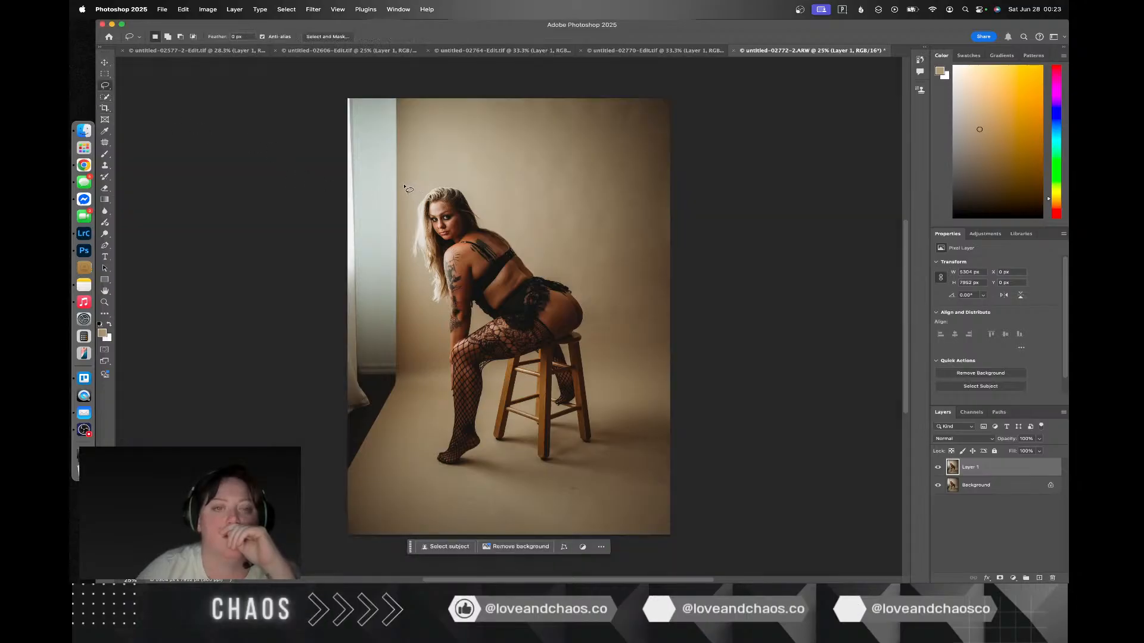
{"action": "left_click_drag", "start_coordinate": [403, 184], "coordinate": [407, 169]}
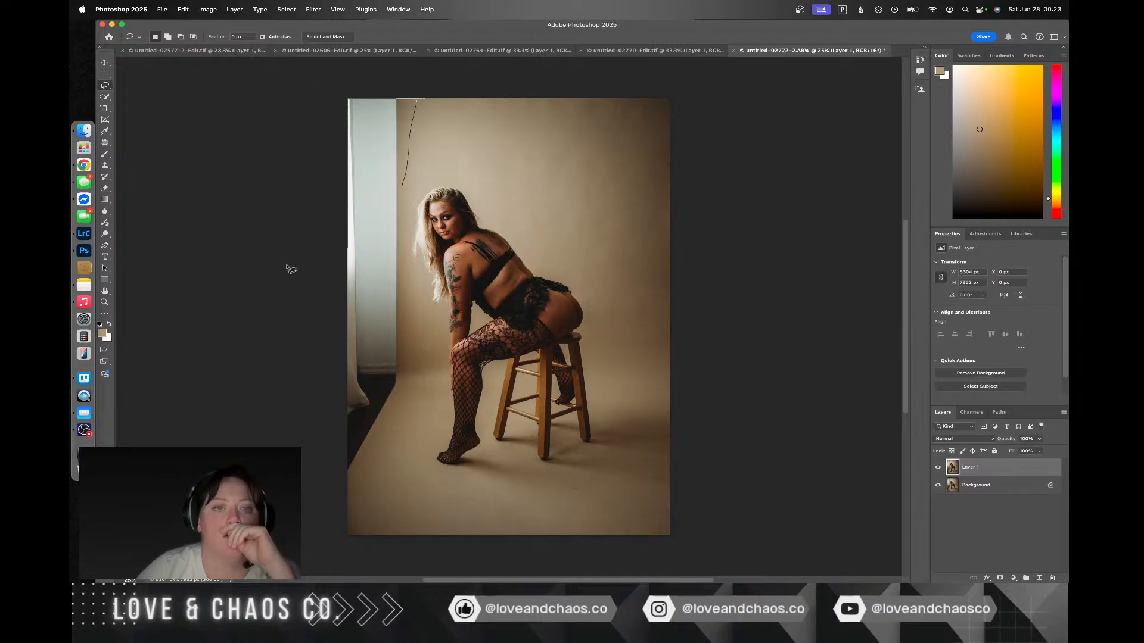
{"action": "left_click_drag", "start_coordinate": [407, 420], "coordinate": [411, 355]}
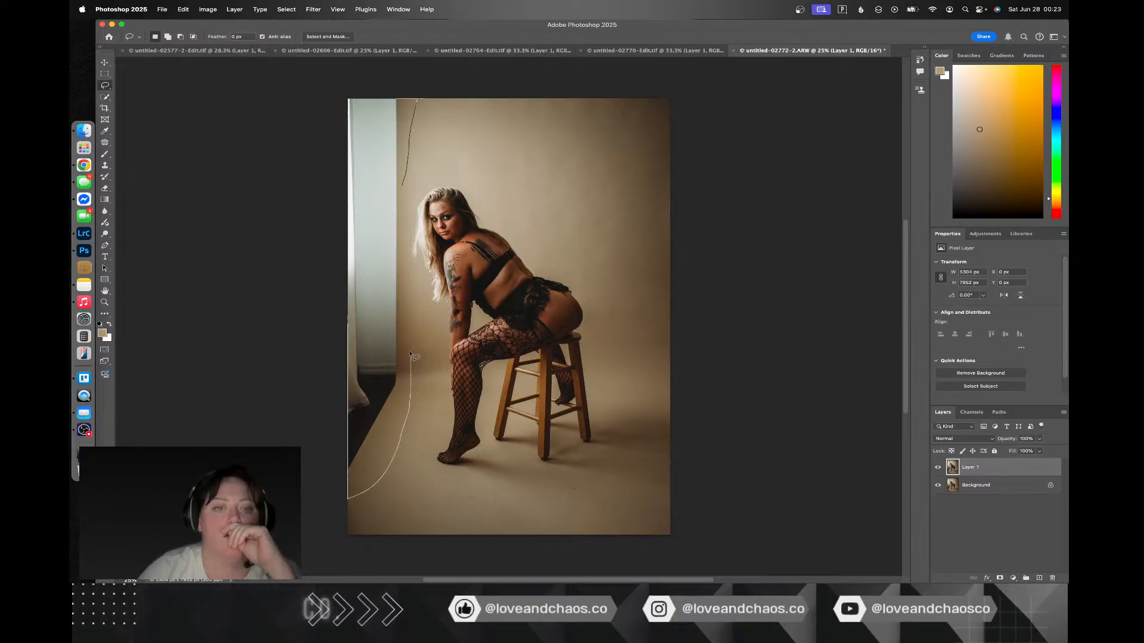
{"action": "left_click_drag", "start_coordinate": [410, 294], "coordinate": [405, 180]}
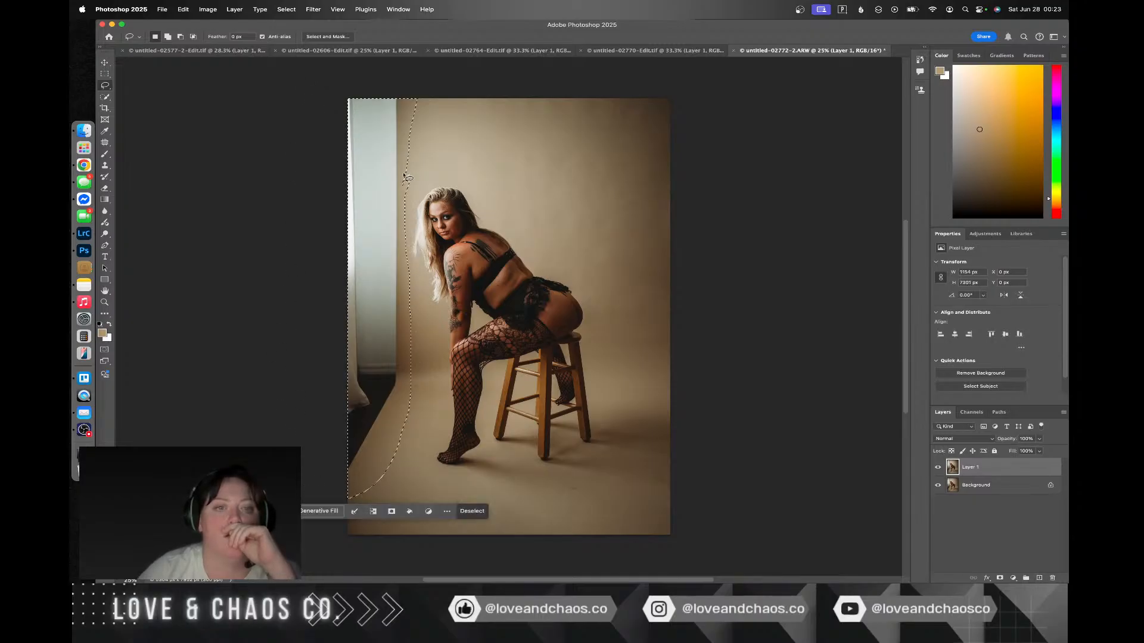
{"action": "right_click", "coordinate": [370, 389]}
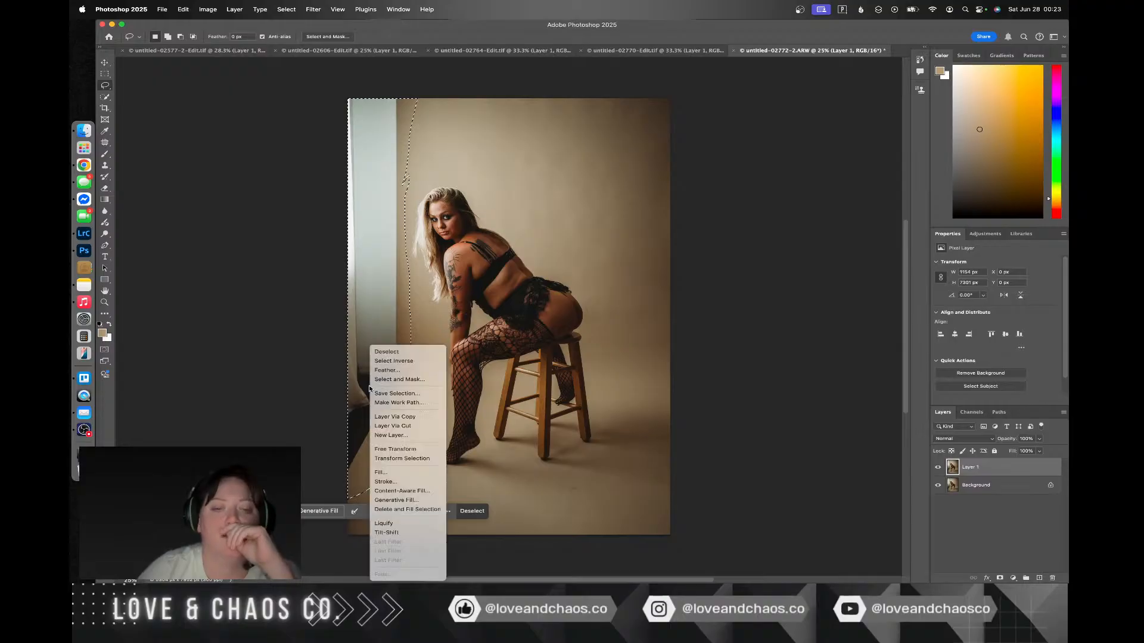
{"action": "left_click", "coordinate": [427, 492]}
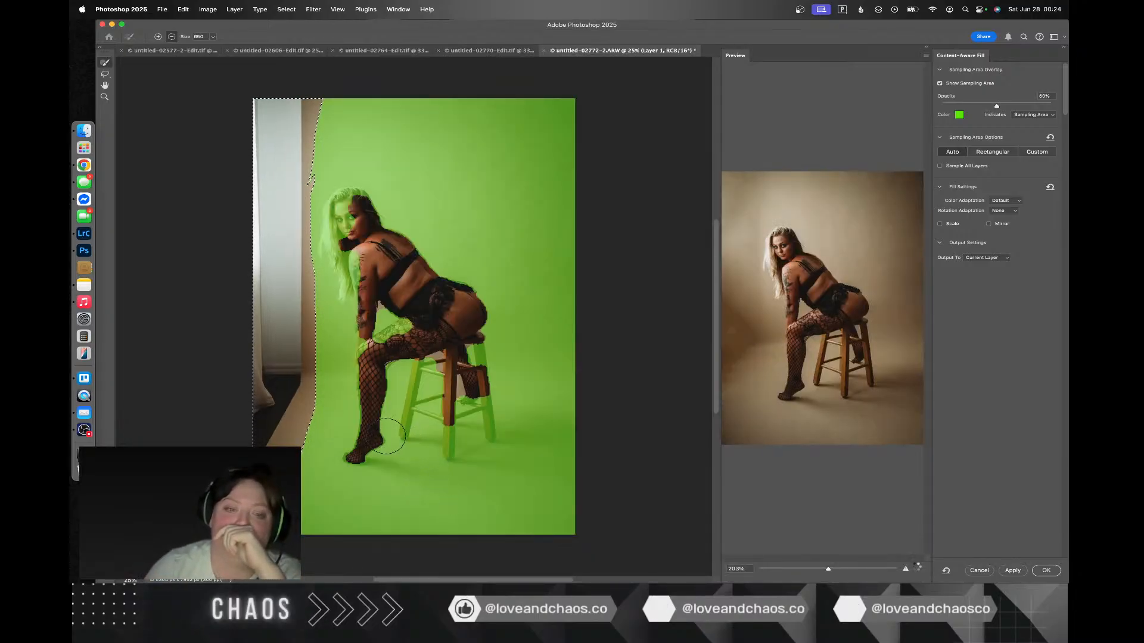
Step: Exclude the figure and stool from the sampling area, undo the latest exclusion strokes, then apply the fill to the current layer and deselect
{"action": "mouse_move", "coordinate": [349, 462]}
{"action": "left_mouse_down"}
{"action": "mouse_move", "coordinate": [370, 431]}
{"action": "mouse_move", "coordinate": [376, 337]}
{"action": "mouse_move", "coordinate": [425, 311]}
{"action": "mouse_move", "coordinate": [367, 335]}
{"action": "mouse_move", "coordinate": [362, 247]}
{"action": "mouse_move", "coordinate": [352, 280]}
{"action": "left_mouse_up"}
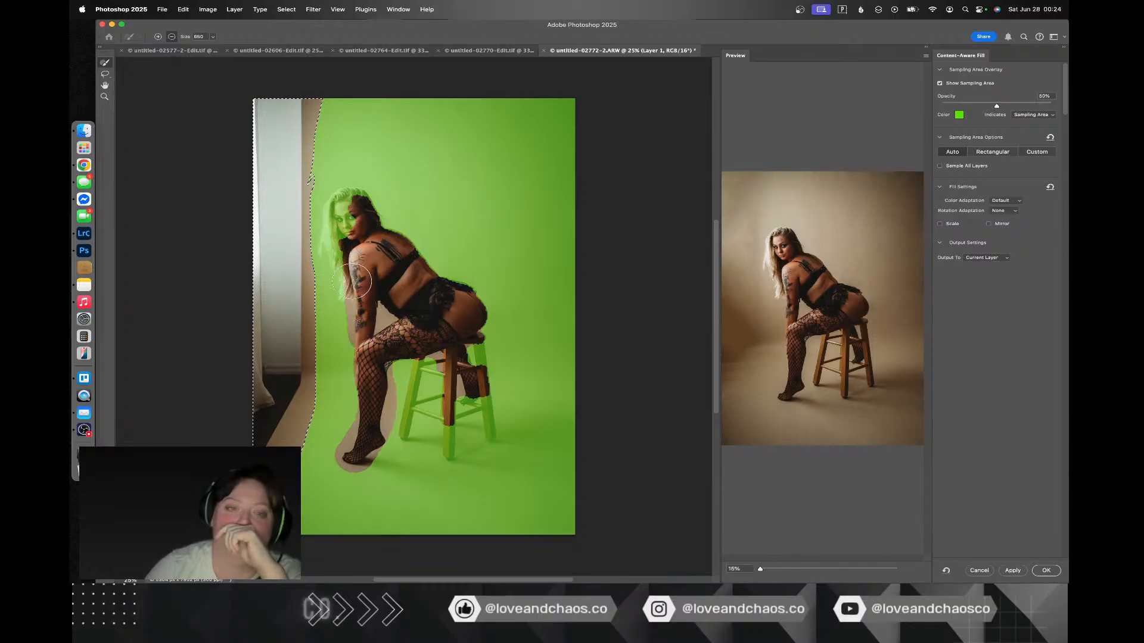
{"action": "mouse_move", "coordinate": [349, 209]}
{"action": "left_mouse_down"}
{"action": "mouse_move", "coordinate": [368, 224]}
{"action": "mouse_move", "coordinate": [434, 302]}
{"action": "left_mouse_up"}
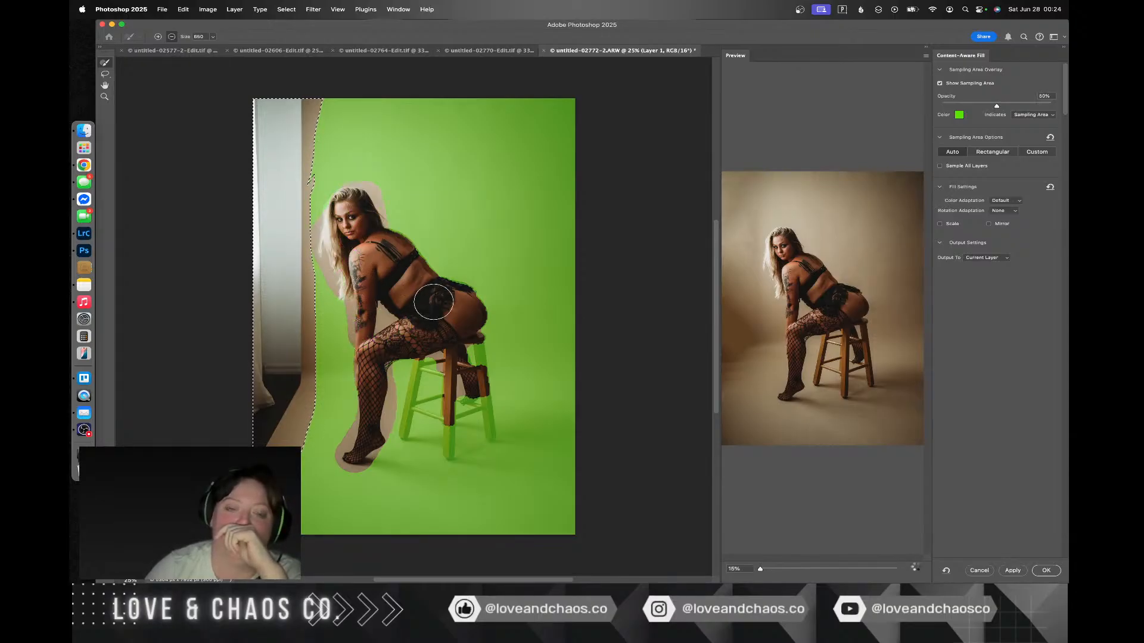
{"action": "mouse_move", "coordinate": [456, 372]}
{"action": "left_mouse_down"}
{"action": "mouse_move", "coordinate": [490, 433]}
{"action": "mouse_move", "coordinate": [436, 453]}
{"action": "mouse_move", "coordinate": [414, 392]}
{"action": "mouse_move", "coordinate": [422, 329]}
{"action": "mouse_move", "coordinate": [405, 416]}
{"action": "mouse_move", "coordinate": [435, 369]}
{"action": "mouse_move", "coordinate": [404, 383]}
{"action": "mouse_move", "coordinate": [401, 368]}
{"action": "mouse_move", "coordinate": [407, 435]}
{"action": "mouse_move", "coordinate": [478, 427]}
{"action": "mouse_move", "coordinate": [453, 382]}
{"action": "mouse_move", "coordinate": [454, 416]}
{"action": "left_mouse_up"}
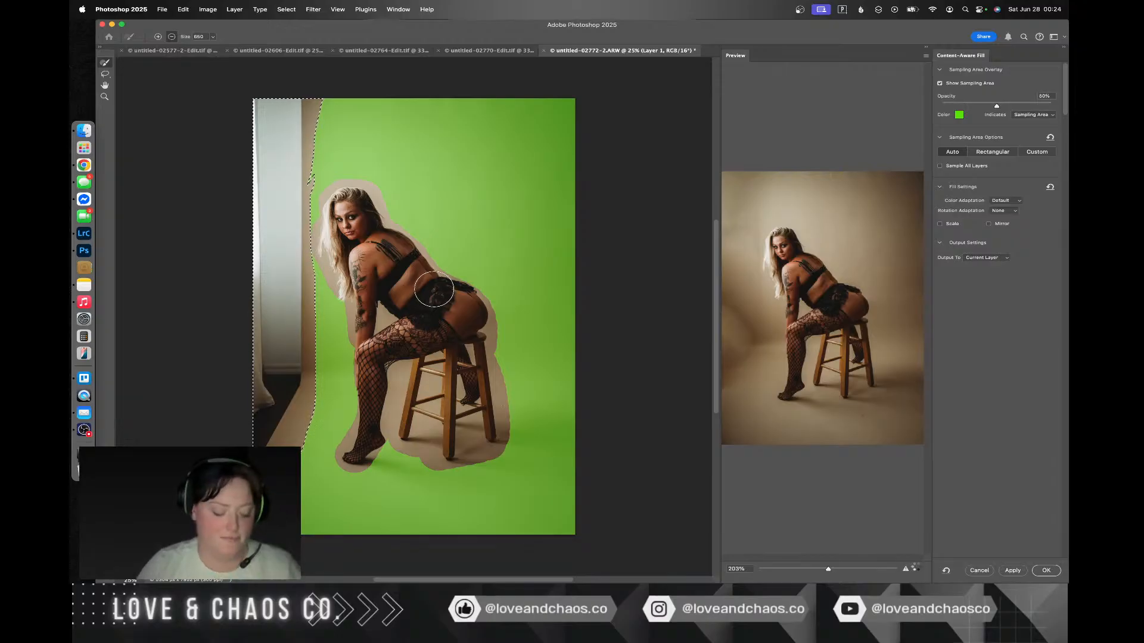
{"action": "key", "text": "super+z"}
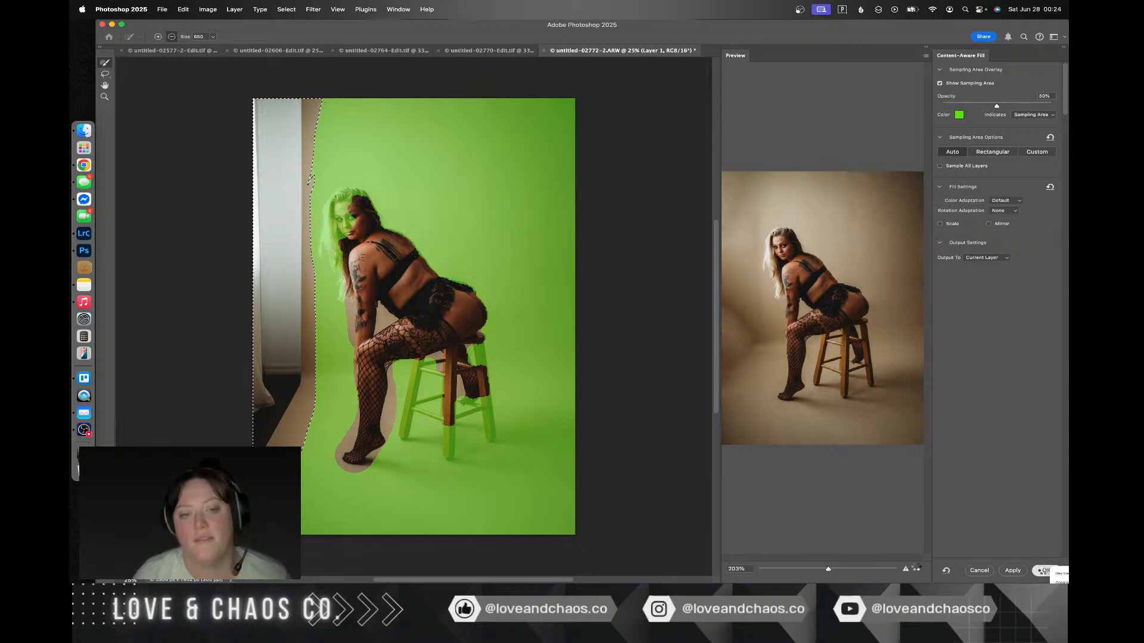
{"action": "left_click", "coordinate": [1045, 571]}
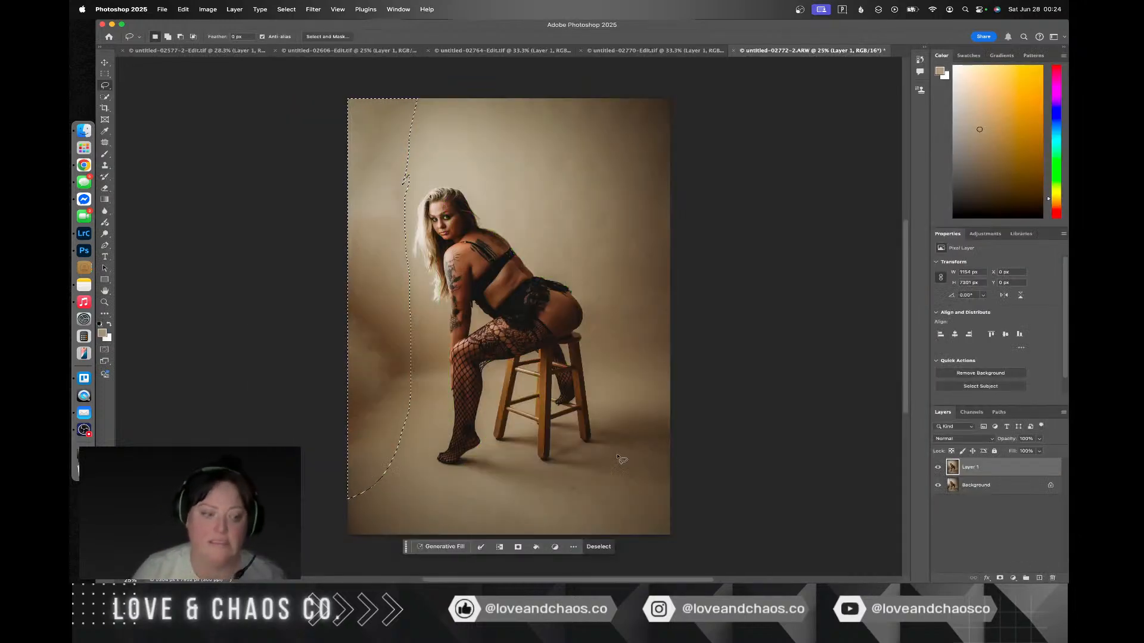
{"action": "key", "text": "super+d"}
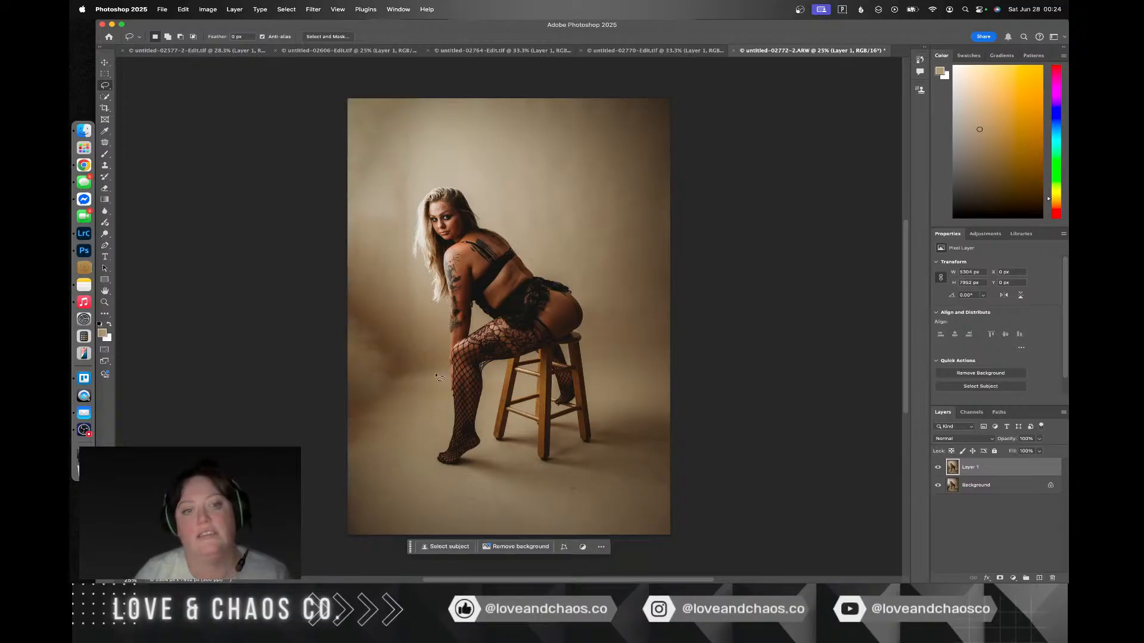
Step: Patch the dark blotch at the backdrop's left edge with clean backdrop from behind the figure, and clear the selection
{"action": "left_click", "coordinate": [105, 142]}
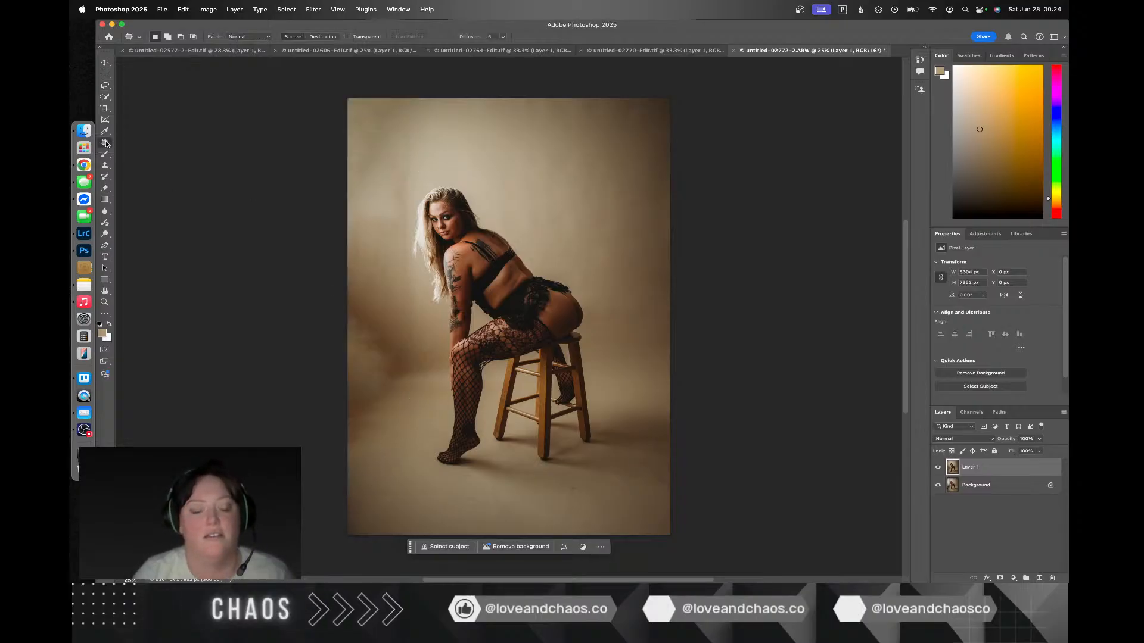
{"action": "left_click_drag", "start_coordinate": [354, 452], "coordinate": [416, 419]}
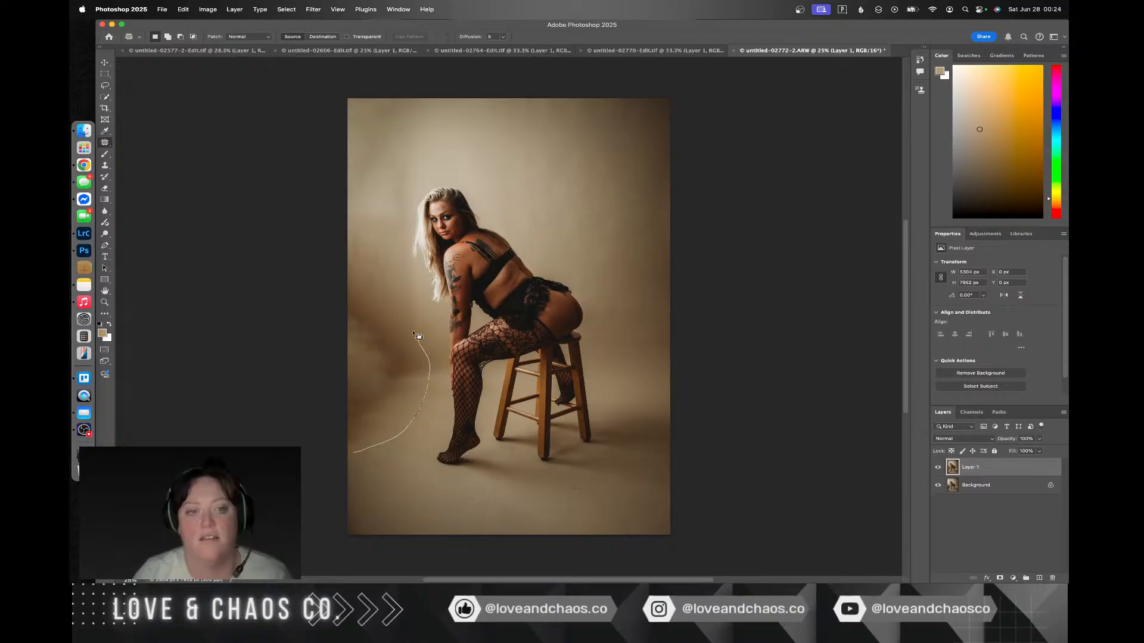
{"action": "left_click_drag", "start_coordinate": [348, 464], "coordinate": [352, 455]}
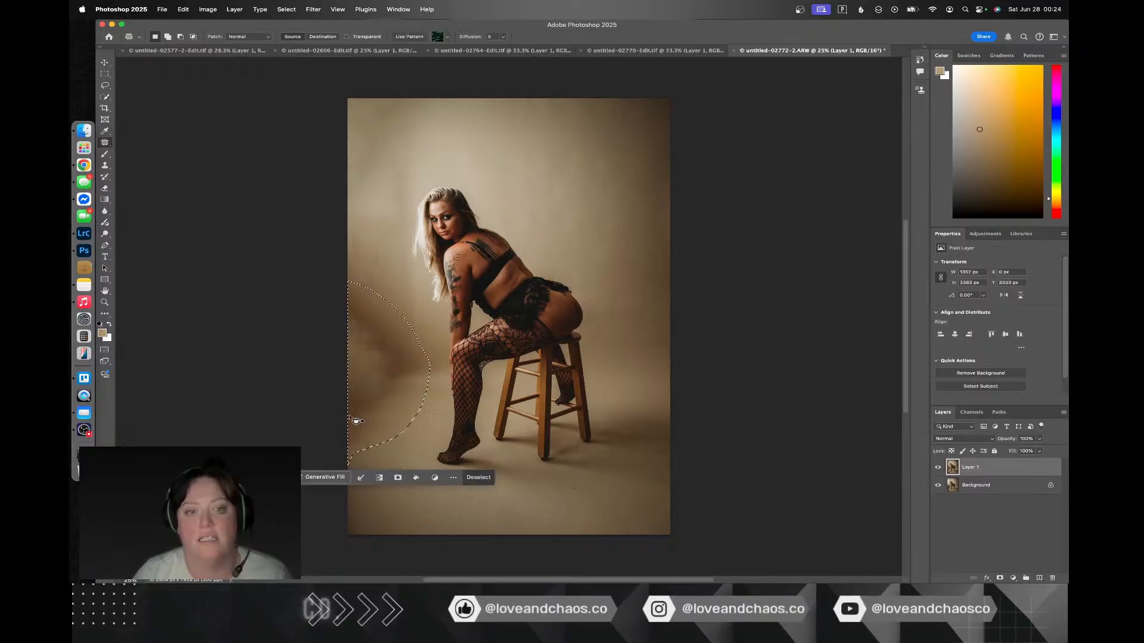
{"action": "left_click_drag", "start_coordinate": [363, 409], "coordinate": [569, 298]}
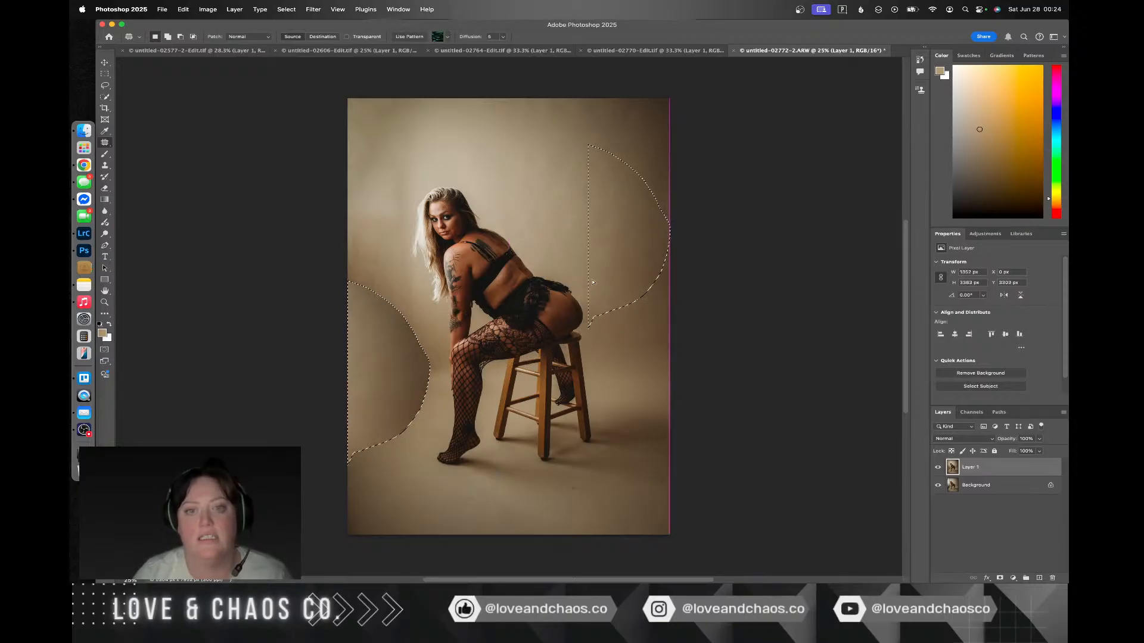
{"action": "key", "text": "super+d"}
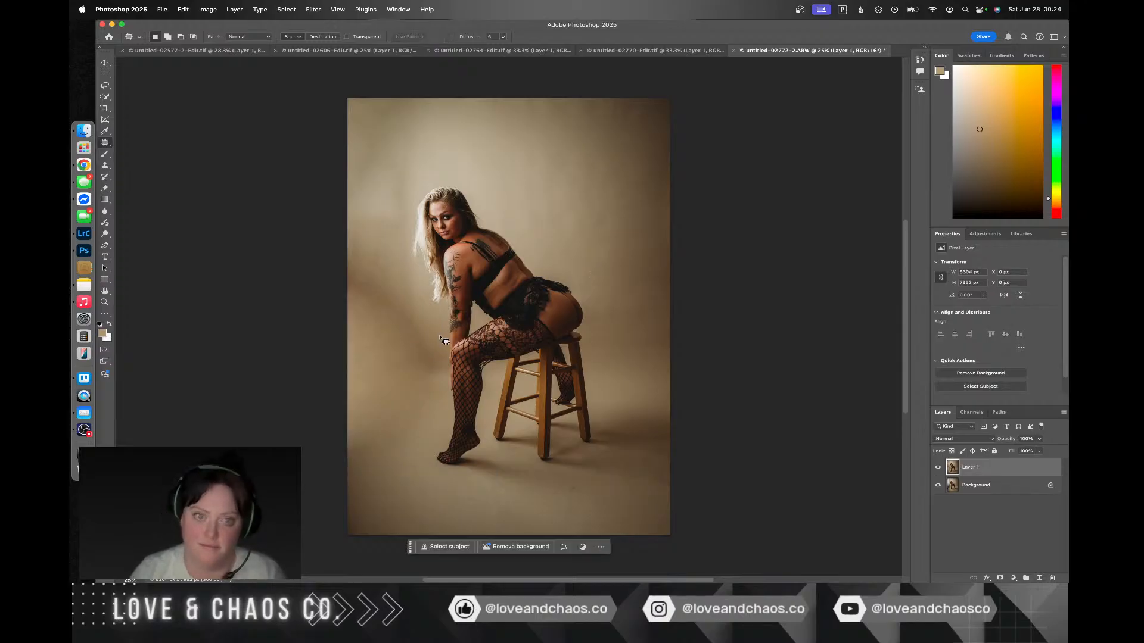
Step: Patch the diagonal shadow band between the photo's left edge and the knee with backdrop from above the back, and deselect
{"action": "left_click_drag", "start_coordinate": [440, 339], "coordinate": [354, 261]}
{"action": "left_click_drag", "start_coordinate": [406, 397], "coordinate": [411, 399]}
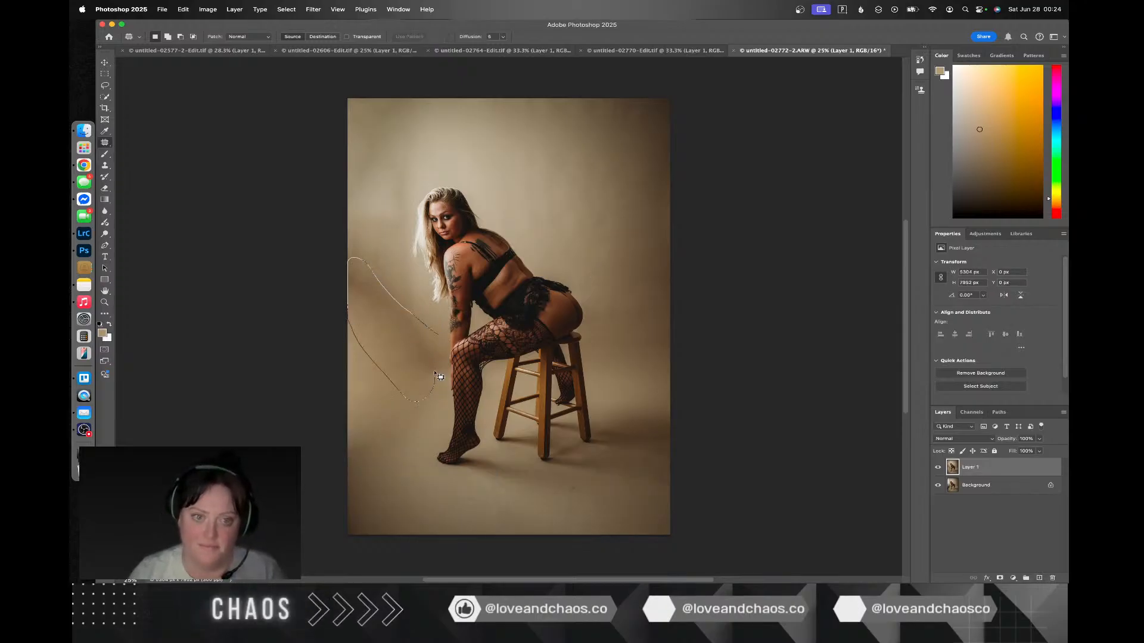
{"action": "left_click_drag", "start_coordinate": [415, 349], "coordinate": [563, 236]}
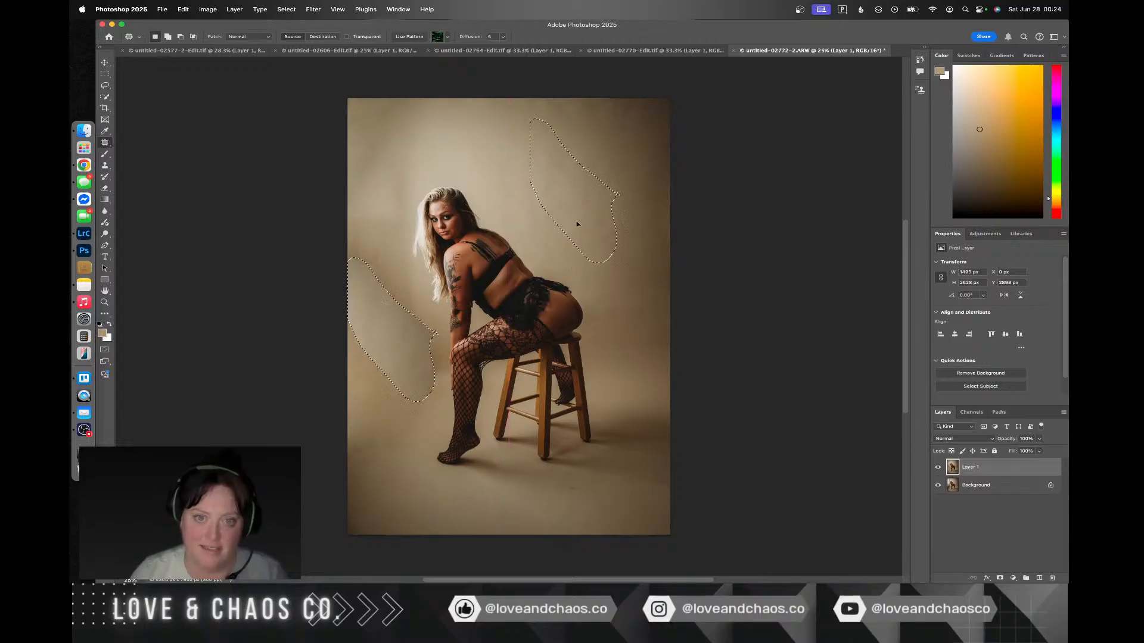
{"action": "key", "text": "cmd+d"}
Step: Patch the remaining uneven backdrop beside the hair and arm with clean backdrop, and dismiss the selection warning
{"action": "mouse_move", "coordinate": [411, 298]}
{"action": "left_mouse_down"}
{"action": "mouse_move", "coordinate": [367, 241]}
{"action": "mouse_move", "coordinate": [342, 246]}
{"action": "mouse_move", "coordinate": [358, 307]}
{"action": "mouse_move", "coordinate": [397, 363]}
{"action": "mouse_move", "coordinate": [447, 395]}
{"action": "left_mouse_up"}
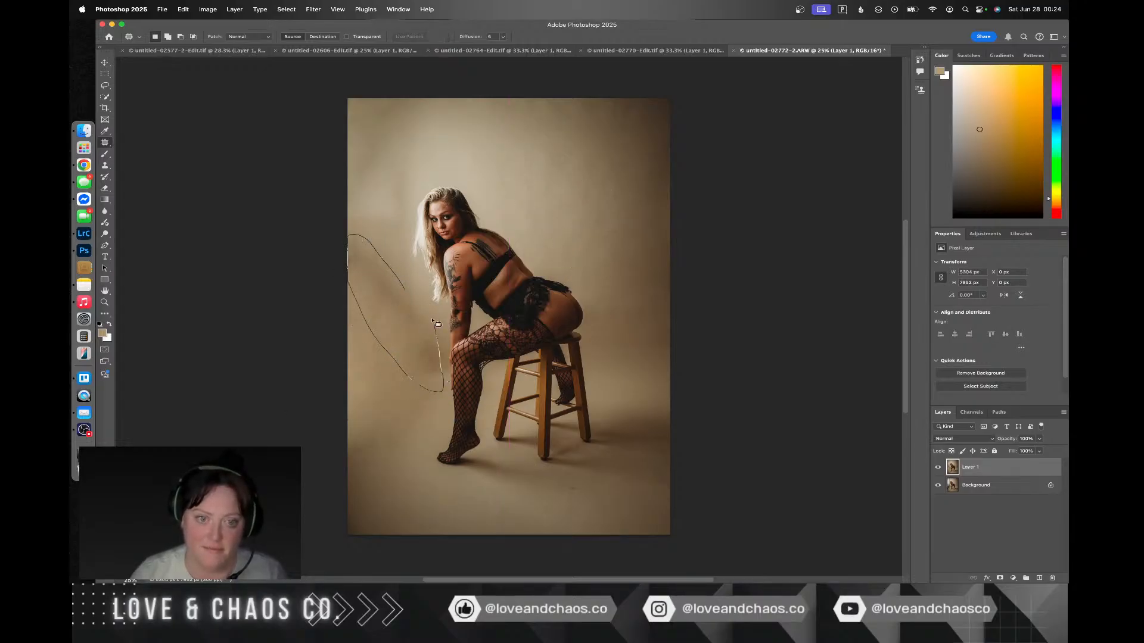
{"action": "mouse_move", "coordinate": [437, 323]}
{"action": "left_mouse_down"}
{"action": "mouse_move", "coordinate": [418, 292]}
{"action": "mouse_move", "coordinate": [548, 195]}
{"action": "left_mouse_up"}
{"action": "left_click_drag", "start_coordinate": [389, 374], "coordinate": [389, 380]}
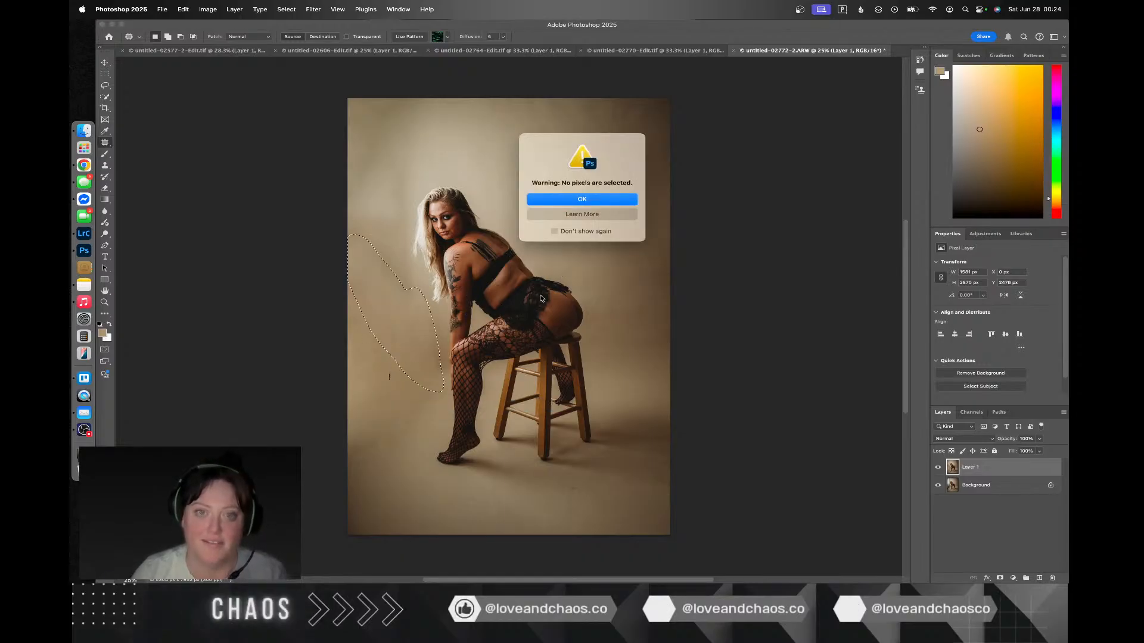
{"action": "left_click", "coordinate": [553, 199]}
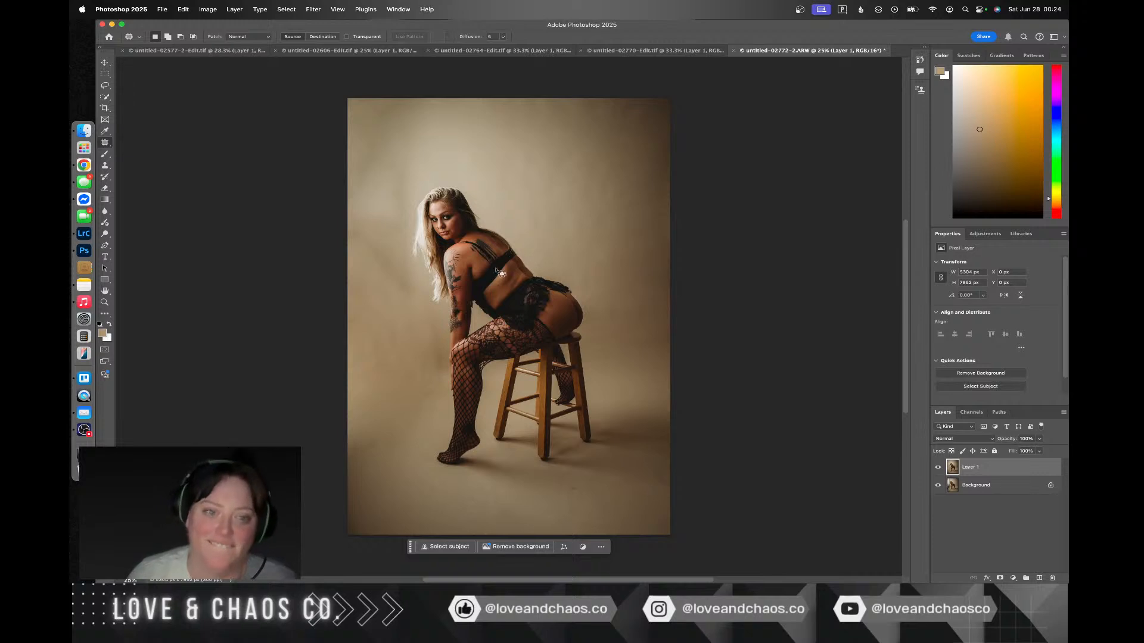
Step: Patch the uneven backdrop beside the hair, forearm and knee with clean backdrop from behind the figure and near the photo's edge, deselecting after each patch
{"action": "mouse_move", "coordinate": [415, 292]}
{"action": "left_mouse_down"}
{"action": "mouse_move", "coordinate": [395, 230]}
{"action": "mouse_move", "coordinate": [360, 212]}
{"action": "mouse_move", "coordinate": [339, 239]}
{"action": "mouse_move", "coordinate": [410, 300]}
{"action": "mouse_move", "coordinate": [469, 212]}
{"action": "mouse_move", "coordinate": [524, 174]}
{"action": "left_mouse_up"}
{"action": "left_click", "coordinate": [391, 384]}
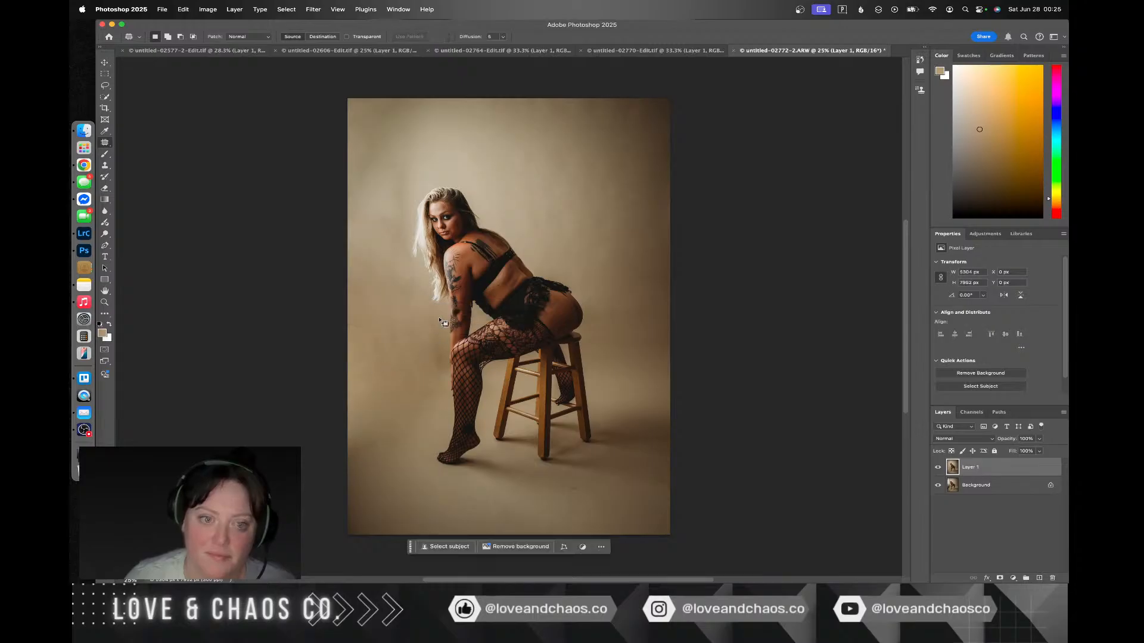
{"action": "mouse_move", "coordinate": [439, 319]}
{"action": "left_mouse_down"}
{"action": "mouse_move", "coordinate": [441, 397]}
{"action": "mouse_move", "coordinate": [358, 482]}
{"action": "mouse_move", "coordinate": [333, 428]}
{"action": "mouse_move", "coordinate": [339, 395]}
{"action": "mouse_move", "coordinate": [380, 345]}
{"action": "mouse_move", "coordinate": [432, 312]}
{"action": "mouse_move", "coordinate": [441, 325]}
{"action": "mouse_move", "coordinate": [532, 204]}
{"action": "mouse_move", "coordinate": [612, 144]}
{"action": "mouse_move", "coordinate": [631, 110]}
{"action": "left_mouse_up"}
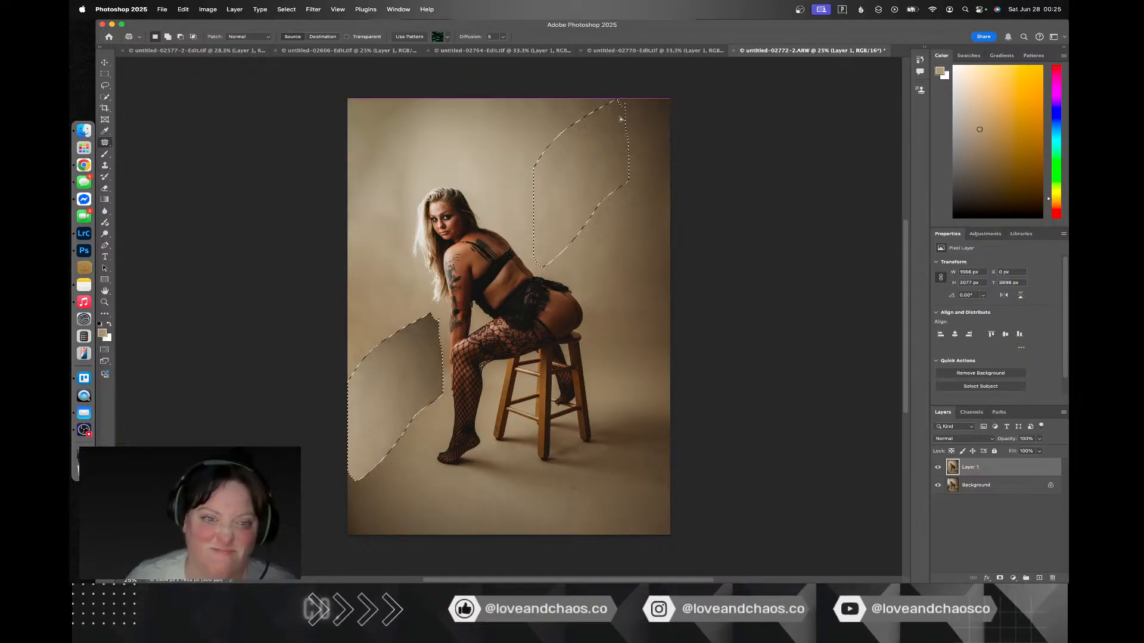
{"action": "key", "text": "ctrl+d"}
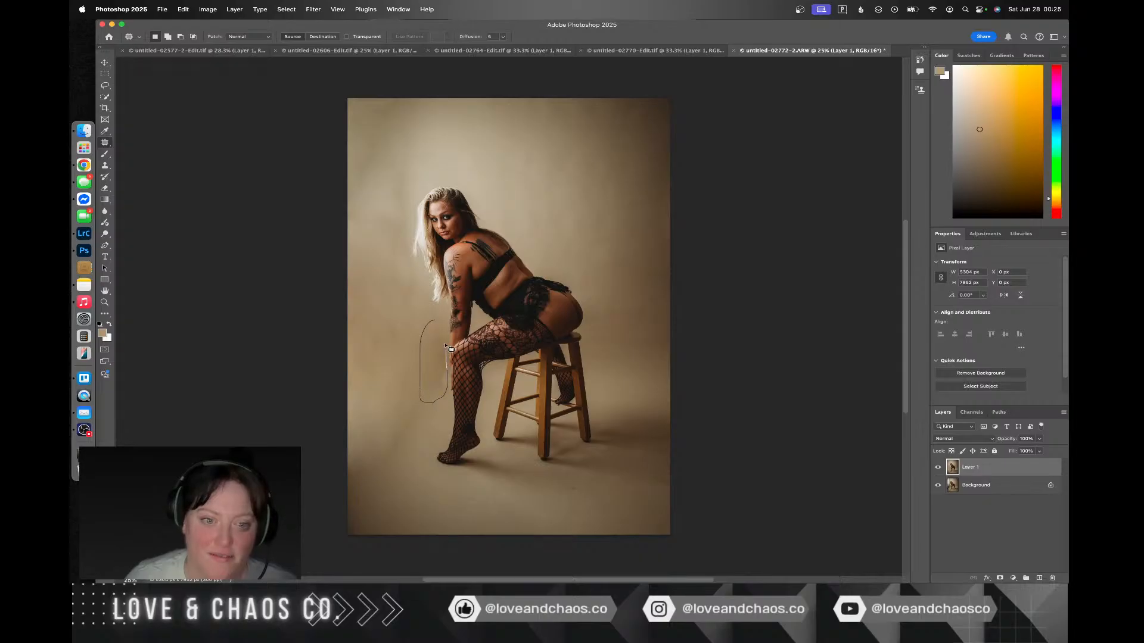
{"action": "left_click_drag", "start_coordinate": [447, 323], "coordinate": [377, 246]}
{"action": "key", "text": "ctrl+d"}
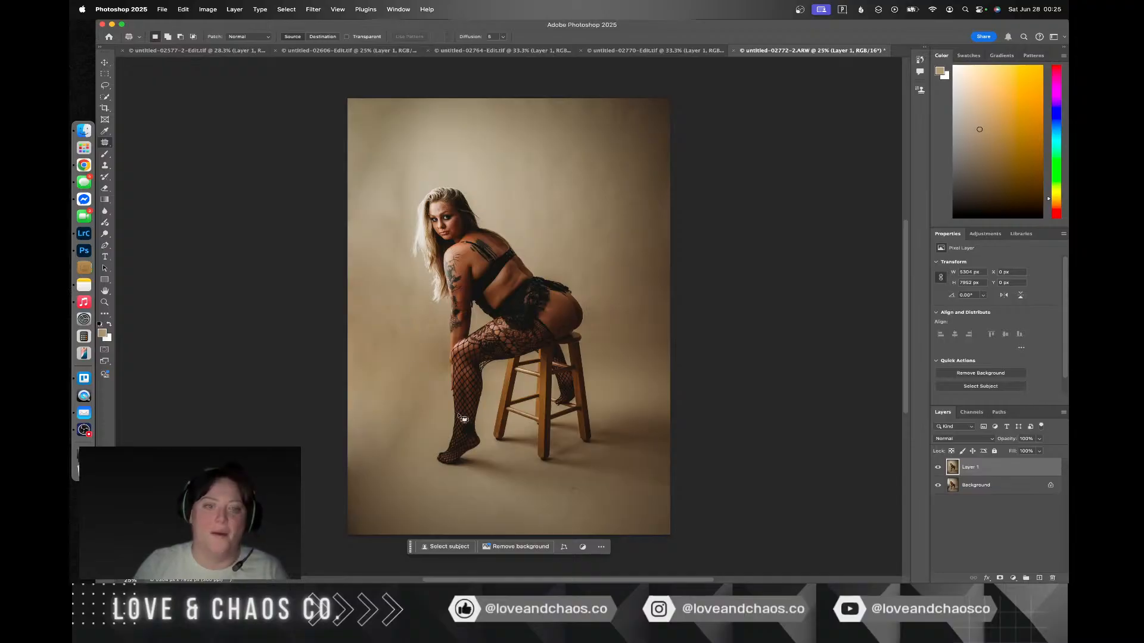
Step: Patch the diagonal shadow band on the floor beside the front foot with clean backdrop from nearby areas, and deselect
{"action": "mouse_move", "coordinate": [419, 444]}
{"action": "left_mouse_down"}
{"action": "mouse_move", "coordinate": [428, 398]}
{"action": "mouse_move", "coordinate": [444, 450]}
{"action": "mouse_move", "coordinate": [495, 476]}
{"action": "mouse_move", "coordinate": [618, 473]}
{"action": "mouse_move", "coordinate": [612, 459]}
{"action": "left_mouse_up"}
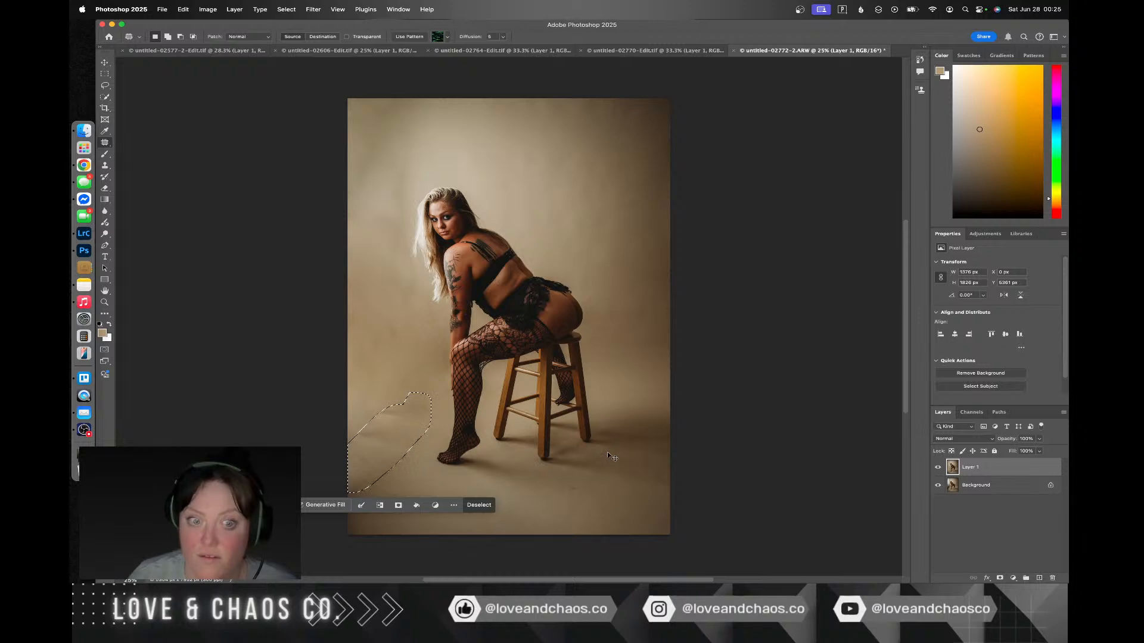
{"action": "left_click_drag", "start_coordinate": [406, 440], "coordinate": [493, 489]}
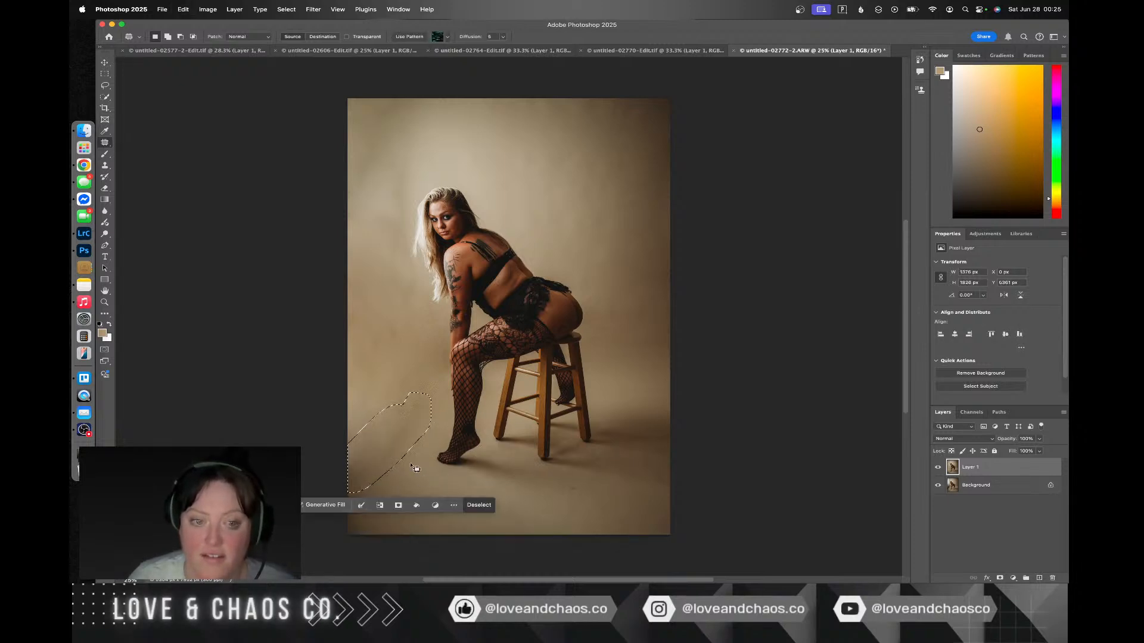
{"action": "left_click_drag", "start_coordinate": [401, 442], "coordinate": [405, 399]}
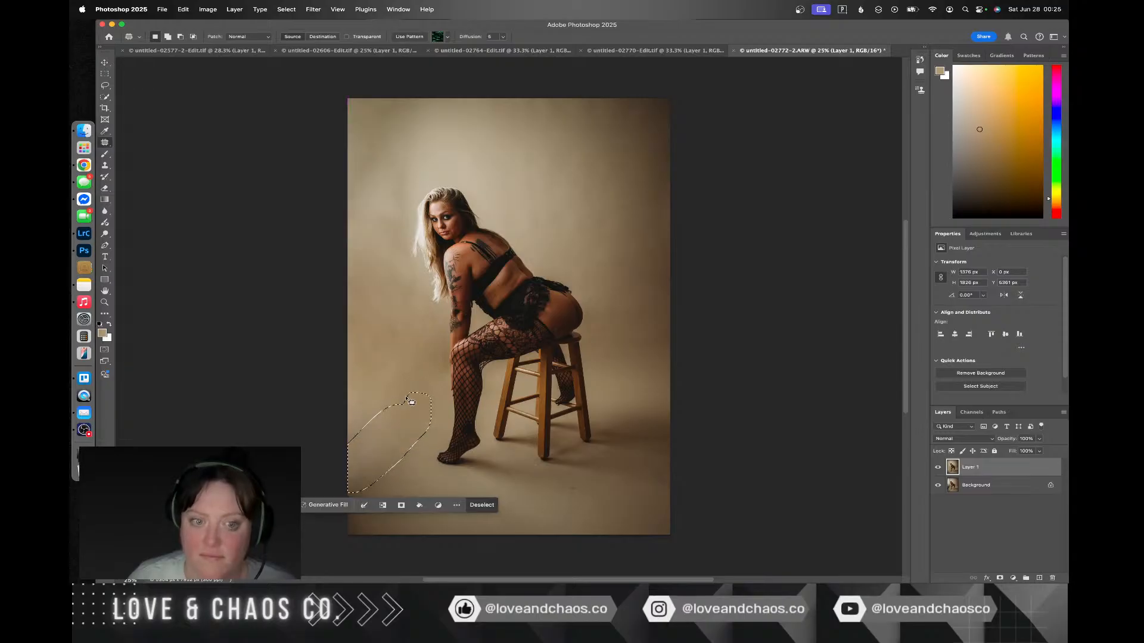
{"action": "key", "text": "super+d"}
Step: Patch the floor area in the photo's lower-left corner with clean floor from below the stool, deselect and save the image
{"action": "mouse_move", "coordinate": [401, 461]}
{"action": "left_mouse_down"}
{"action": "mouse_move", "coordinate": [343, 519]}
{"action": "mouse_move", "coordinate": [439, 459]}
{"action": "mouse_move", "coordinate": [396, 457]}
{"action": "left_mouse_up"}
{"action": "left_click_drag", "start_coordinate": [411, 502], "coordinate": [501, 516]}
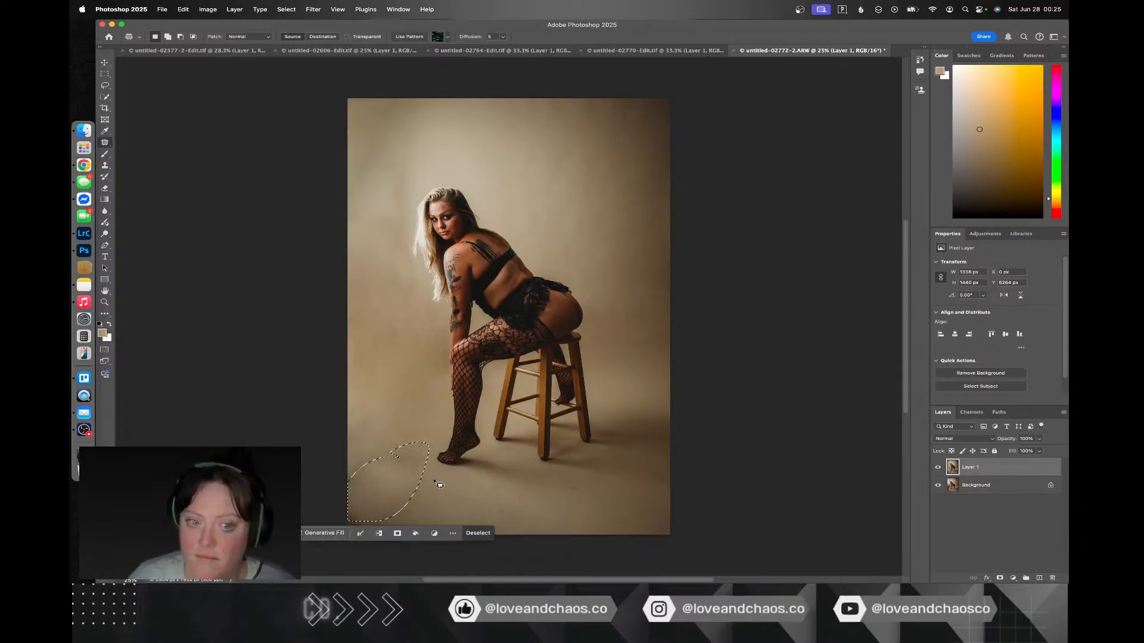
{"action": "key", "text": "super+d"}
{"action": "key", "text": "super+s"}
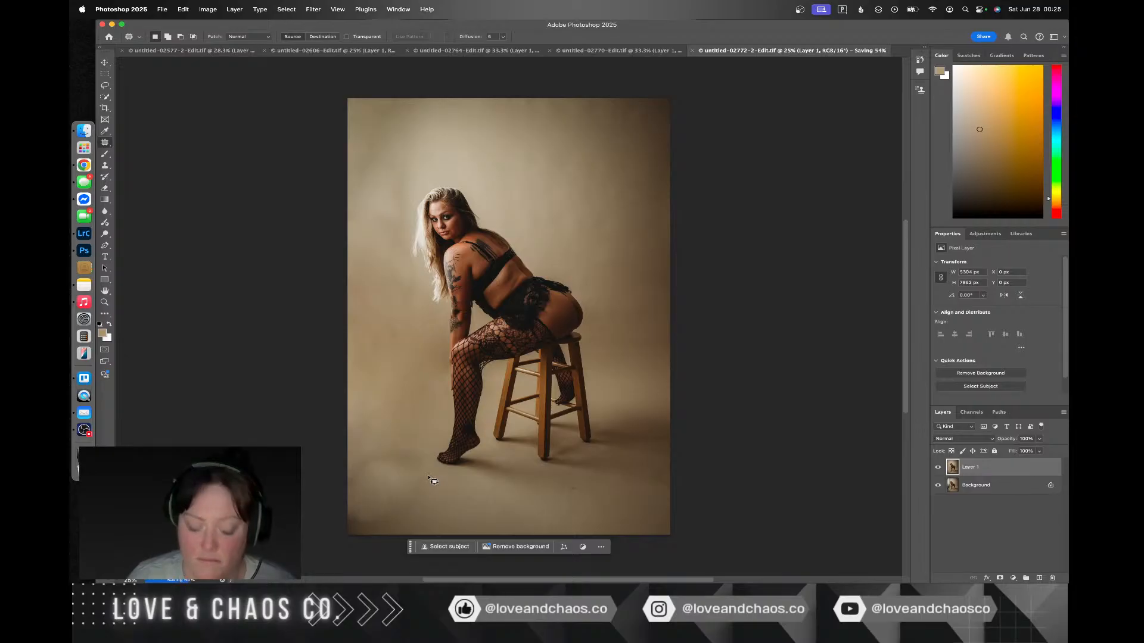
Step: Undo the last deselection and corner patch, repatch that floor area with backdrop from directly above it, deselect and save
{"action": "key", "text": "super+z"}
{"action": "key", "text": "super+z"}
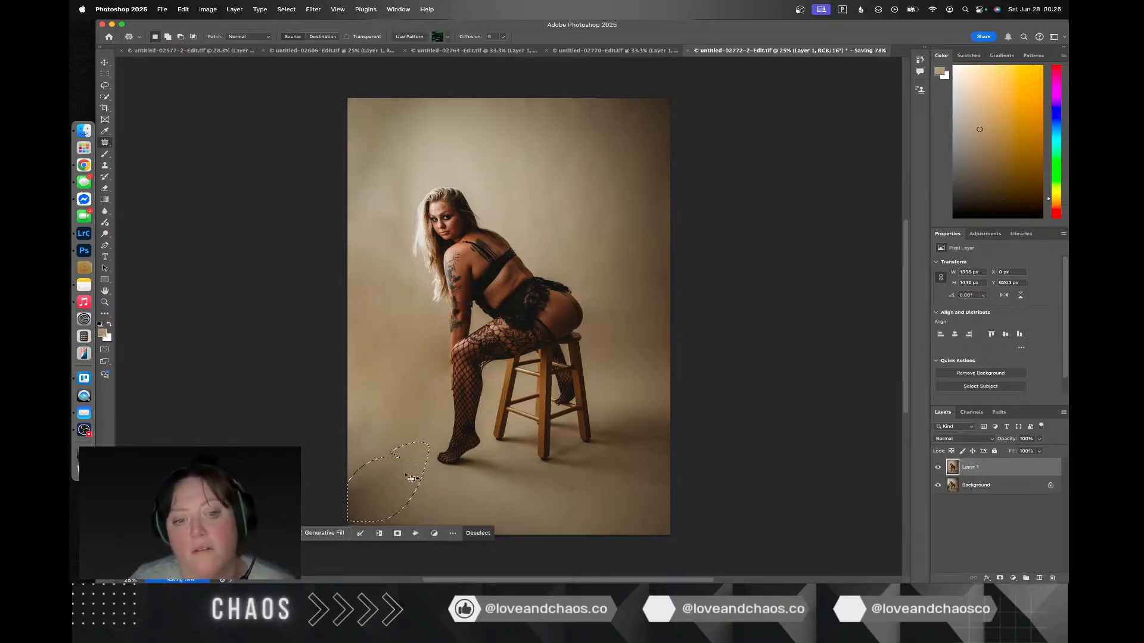
{"action": "left_click_drag", "start_coordinate": [403, 471], "coordinate": [403, 394]}
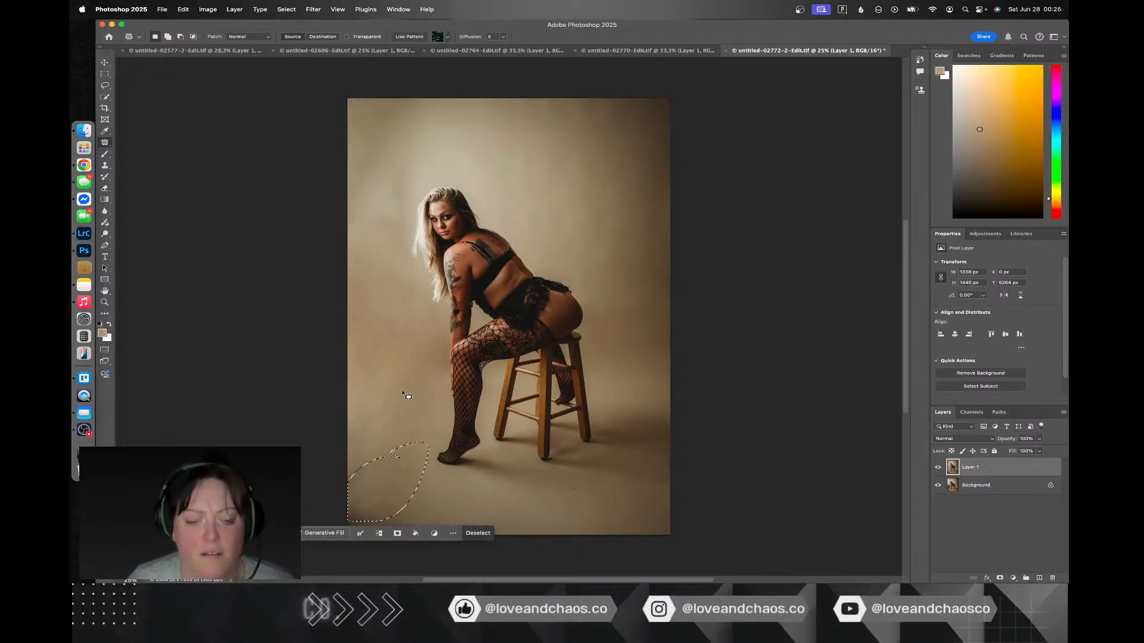
{"action": "key", "text": "super+d"}
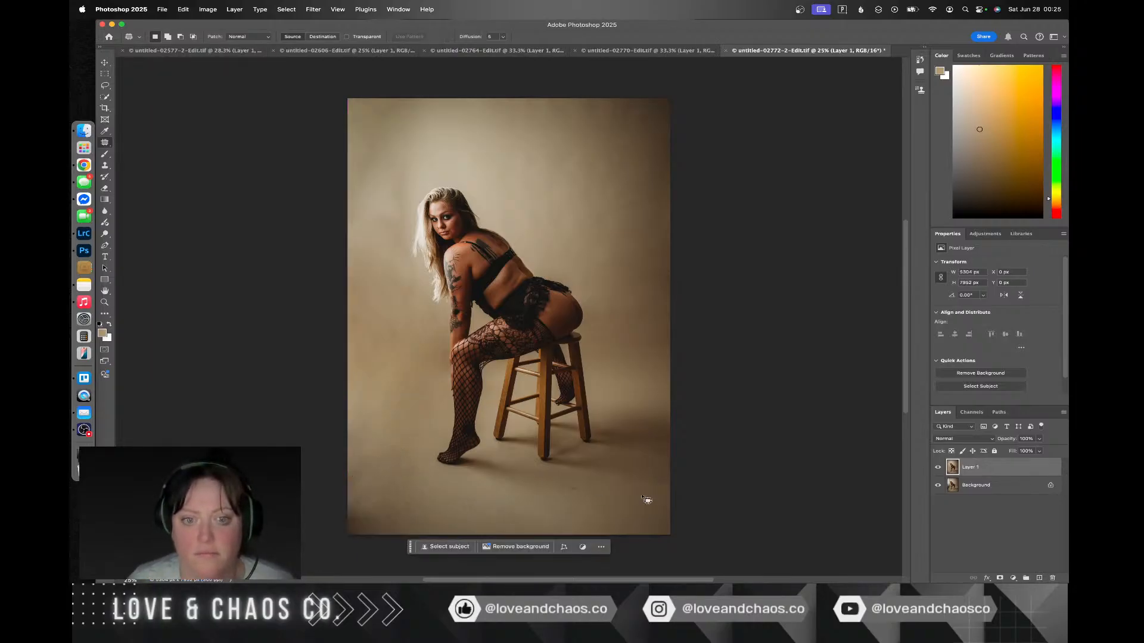
{"action": "key", "text": "super+s"}
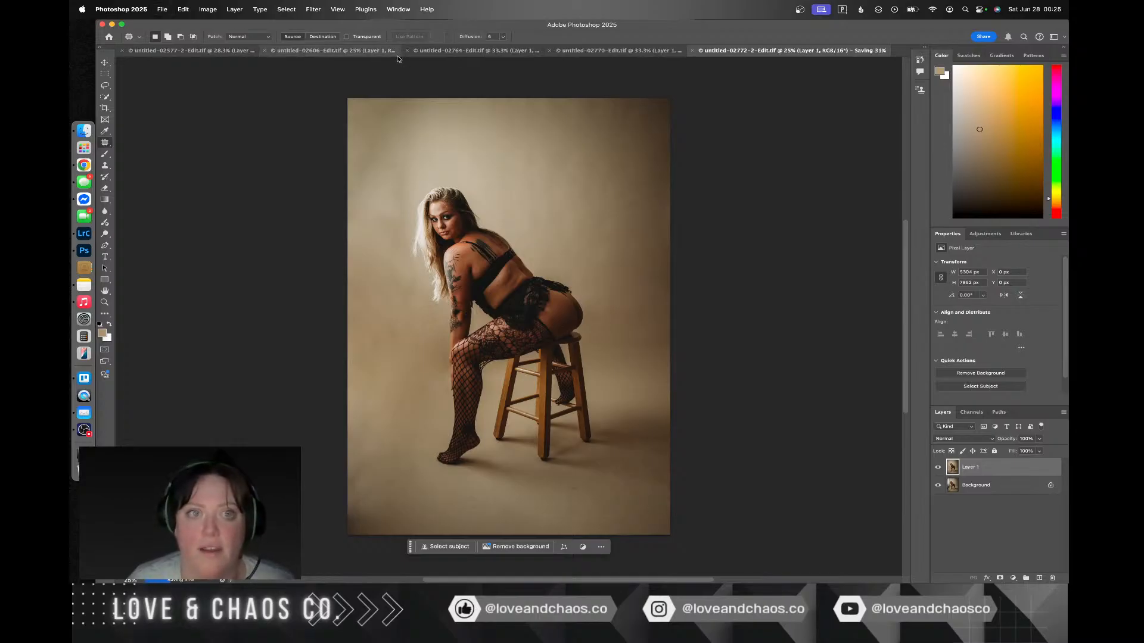
Step: Refine the figure's hip contour in Liquify with a brush size of 1230, and compare it with the unedited figure
{"action": "left_click", "coordinate": [311, 10]}
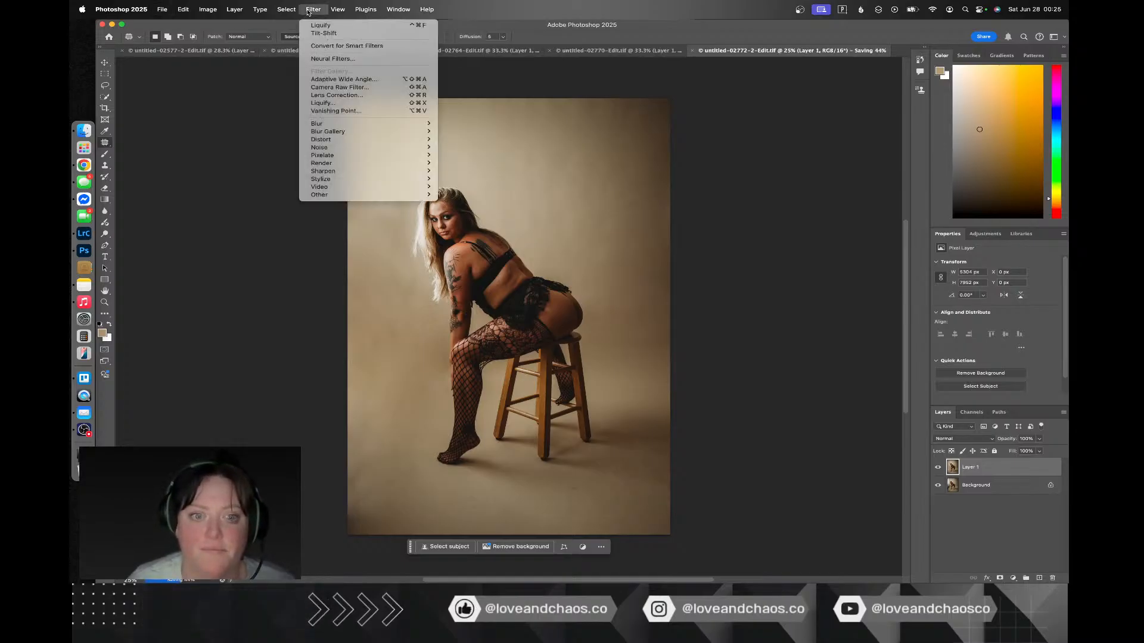
{"action": "left_click", "coordinate": [359, 103]}
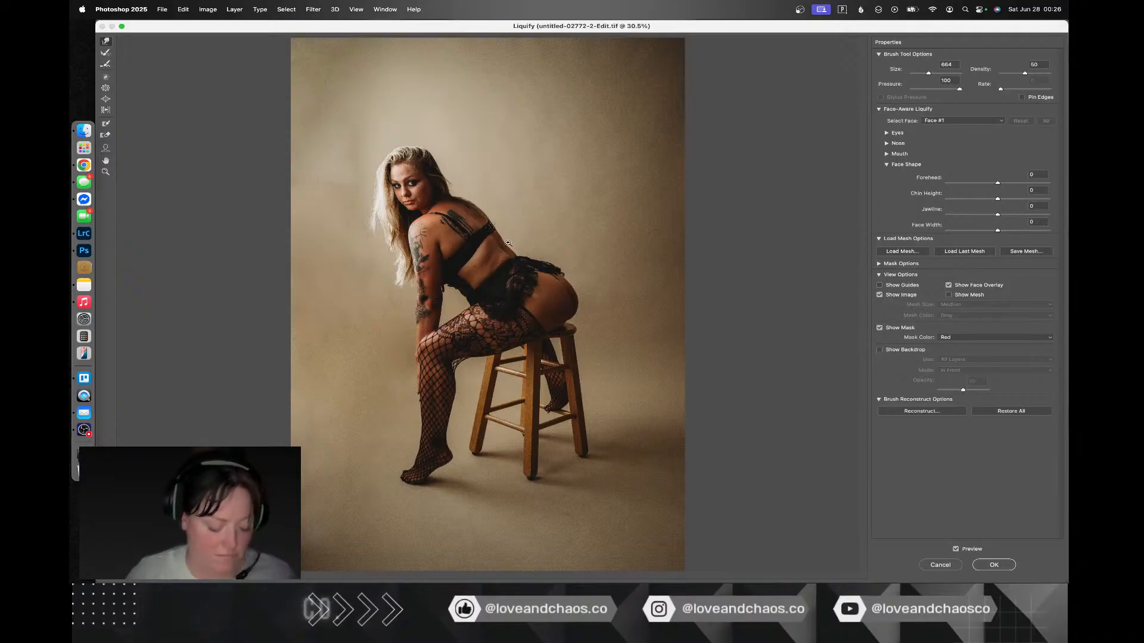
{"action": "left_click", "coordinate": [932, 73]}
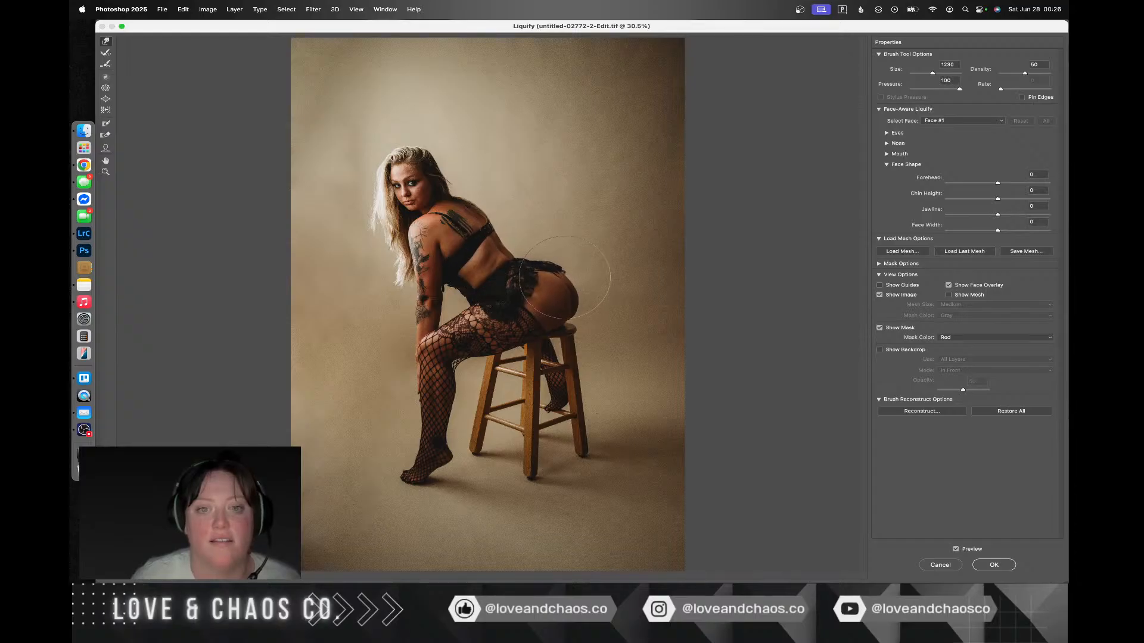
{"action": "key", "text": "alt"}
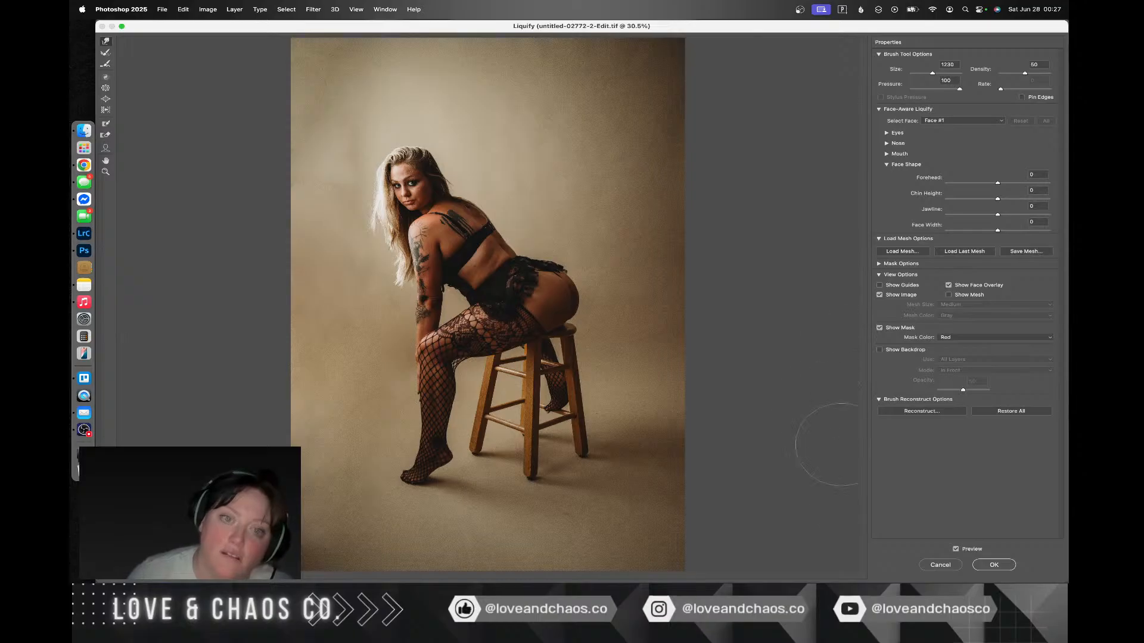
{"action": "left_click", "coordinate": [956, 550]}
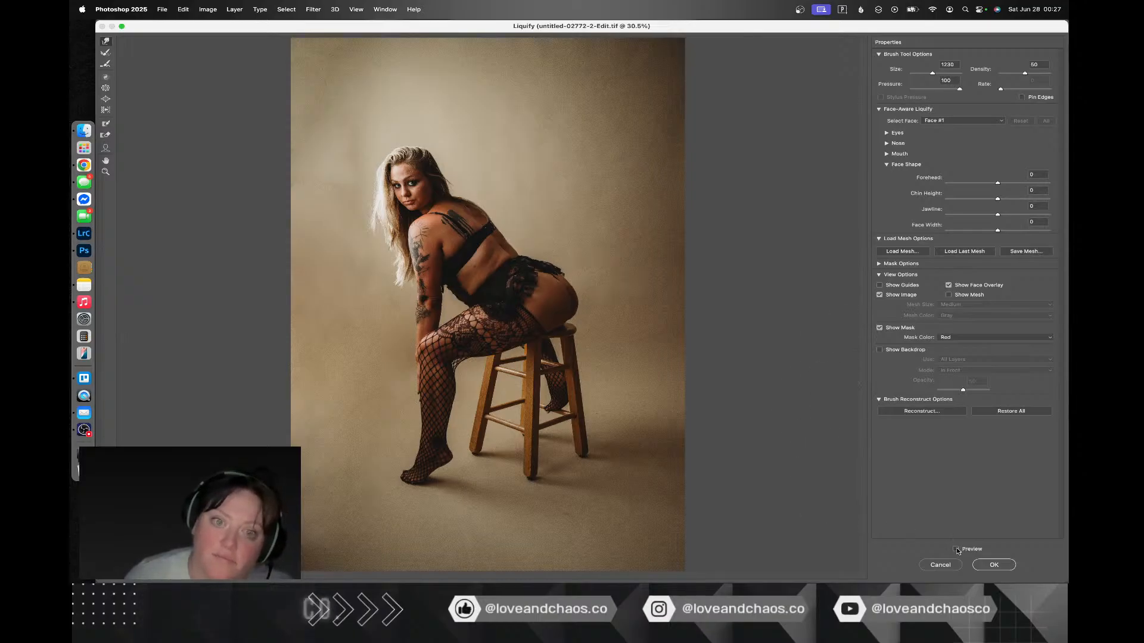
{"action": "left_click", "coordinate": [957, 550]}
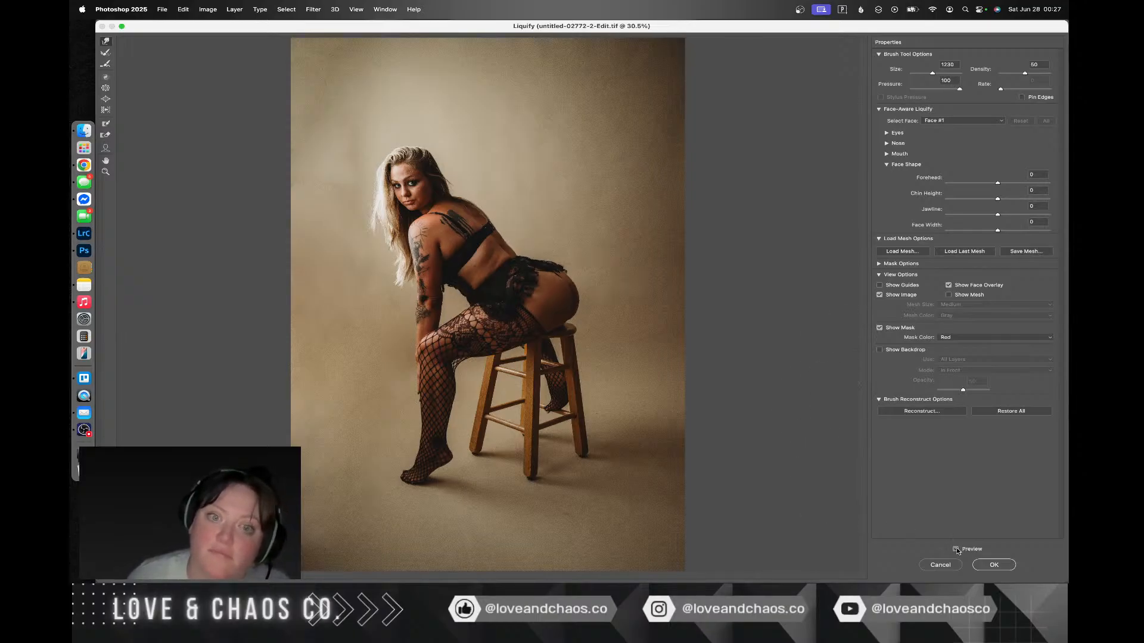
{"action": "left_click", "coordinate": [956, 550]}
{"action": "left_click", "coordinate": [956, 549]}
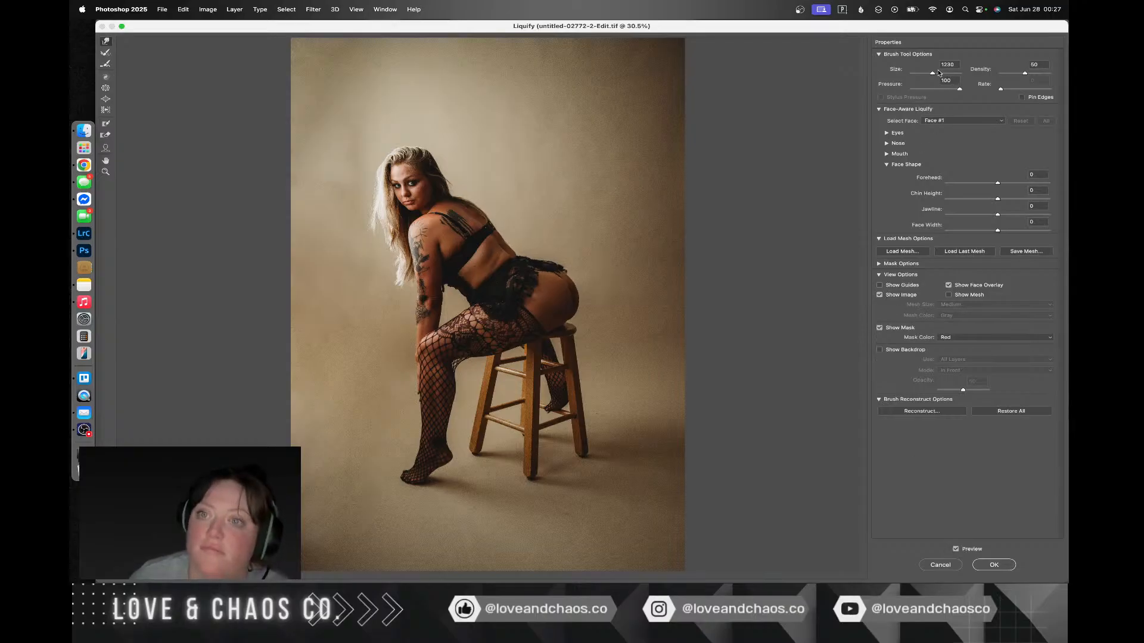
Step: Refine the figure with a smaller Liquify brush, compare before and after, then apply the filter and save the image
{"action": "left_click_drag", "start_coordinate": [933, 74], "coordinate": [929, 74]}
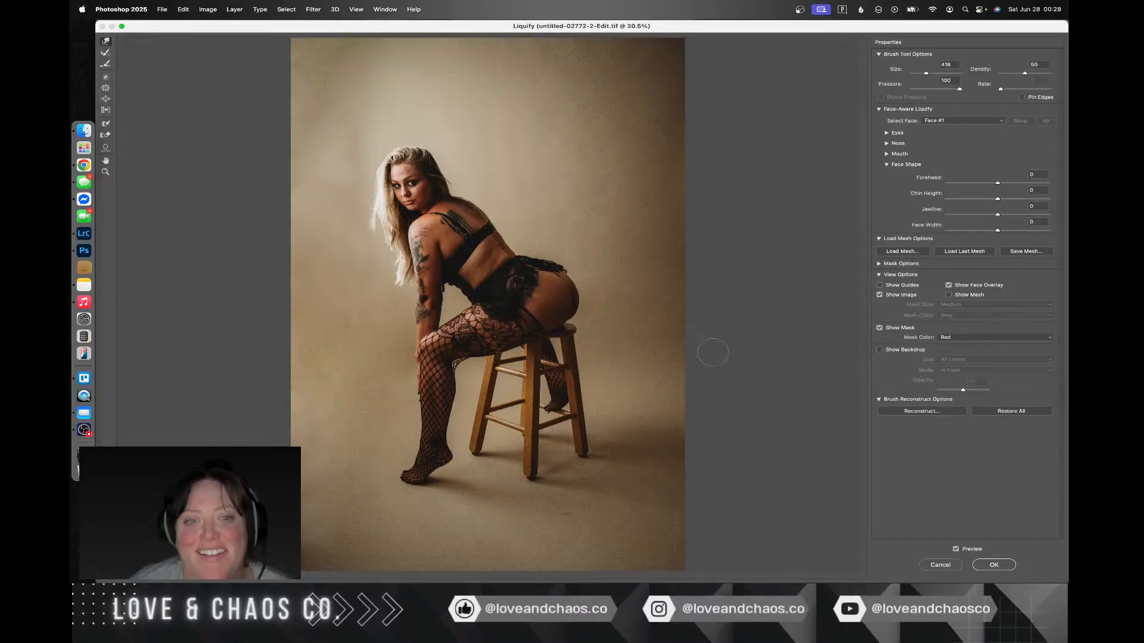
{"action": "left_click", "coordinate": [955, 549]}
{"action": "left_click", "coordinate": [956, 549]}
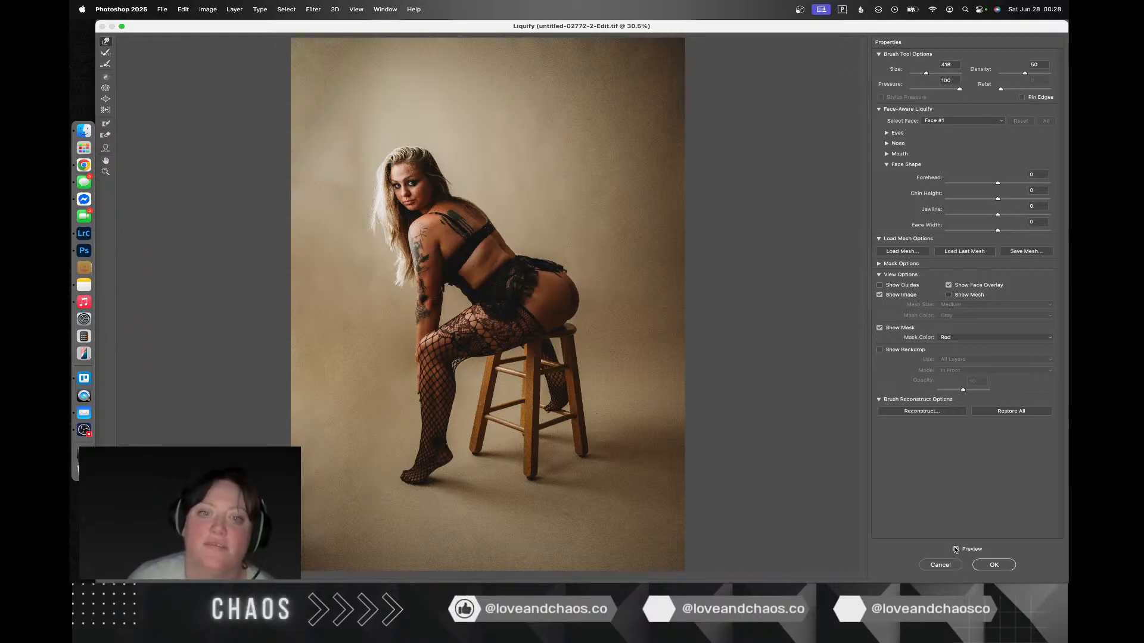
{"action": "left_click", "coordinate": [955, 549]}
{"action": "left_click", "coordinate": [955, 549]}
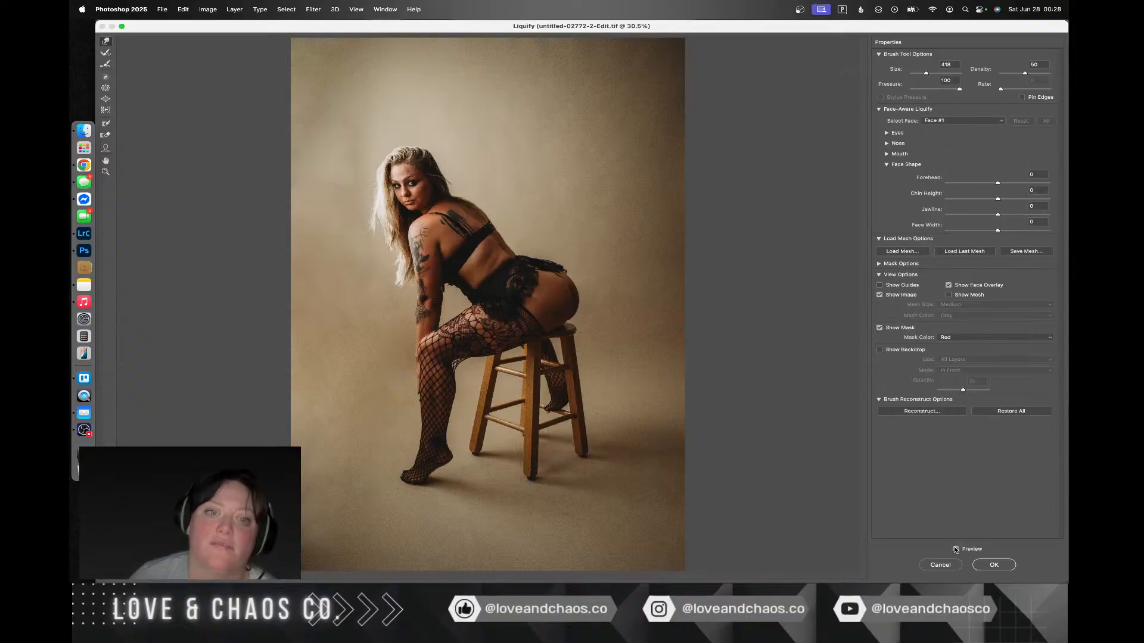
{"action": "left_click", "coordinate": [1006, 565]}
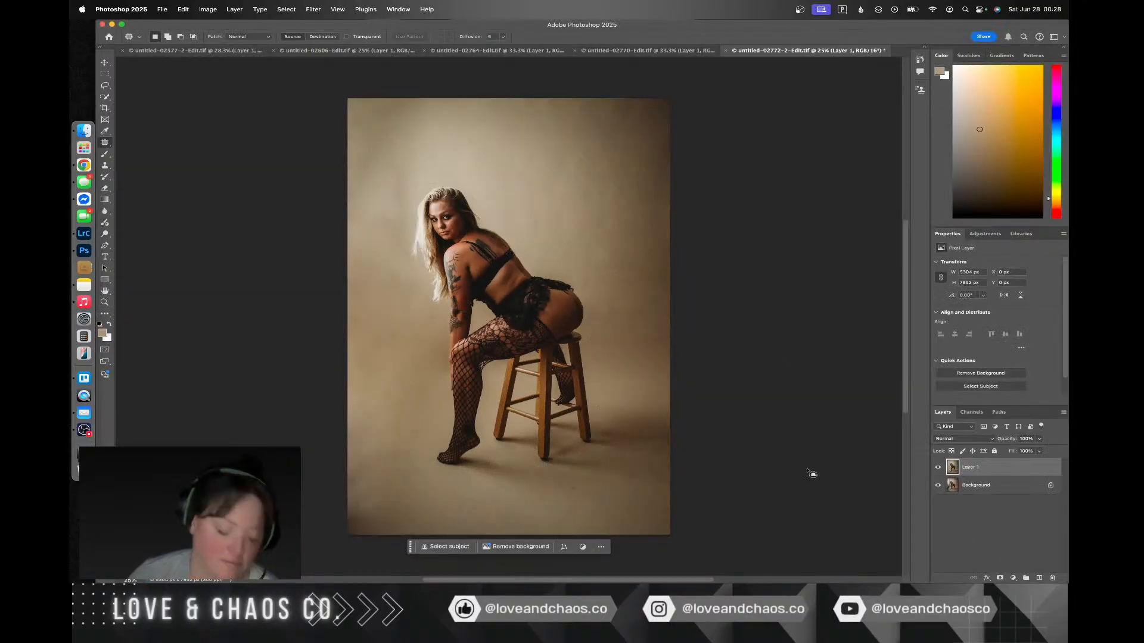
{"action": "key", "text": "super+s"}
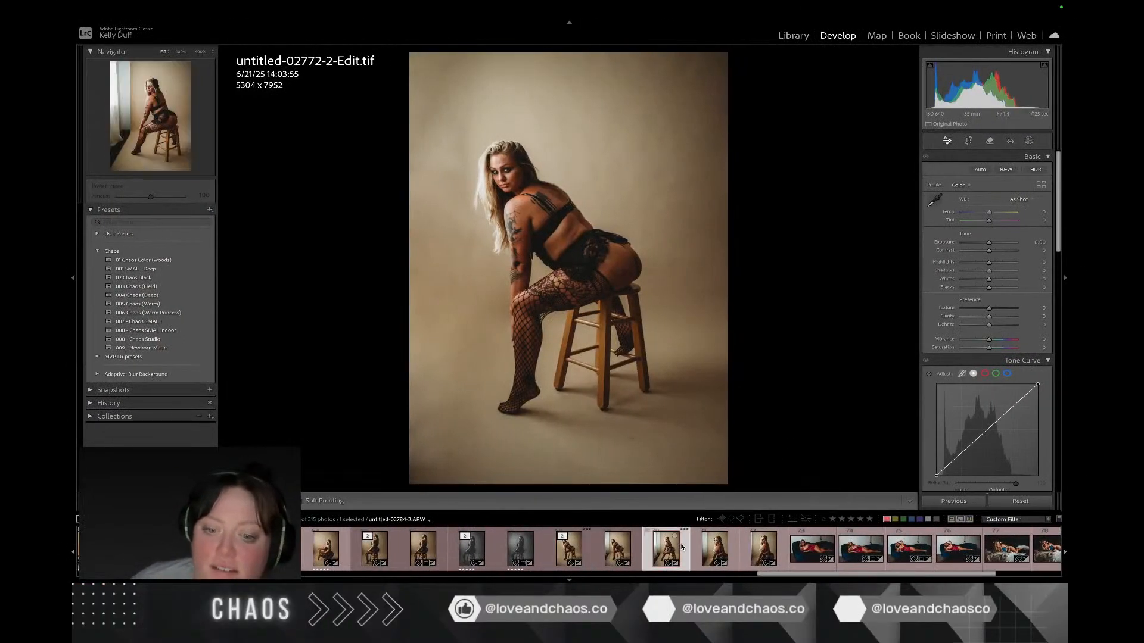
Step: Send untitled-02784-2.ARW from Lightroom Classic to Photoshop for editing and duplicate its background layer
{"action": "left_click", "coordinate": [683, 547]}
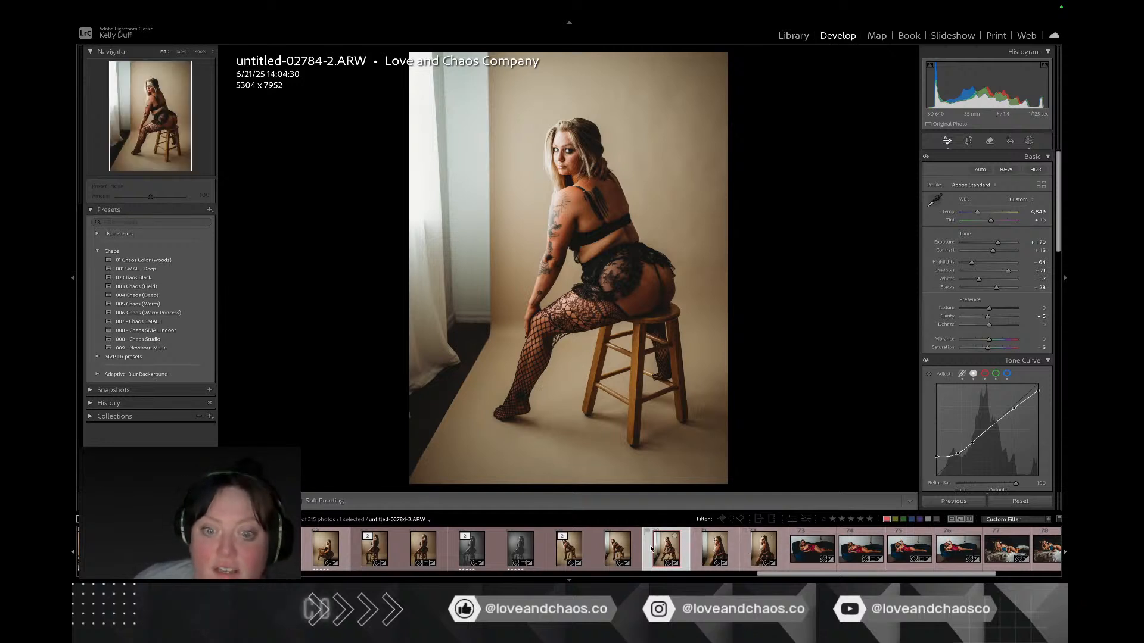
{"action": "right_click", "coordinate": [670, 549]}
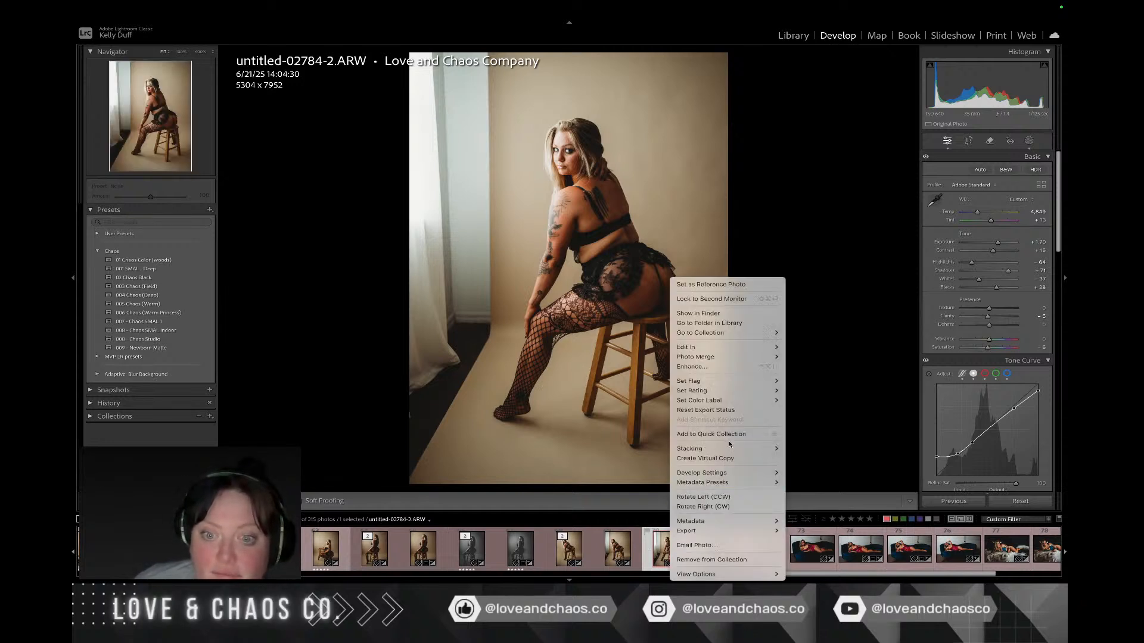
{"action": "mouse_move", "coordinate": [714, 348]}
{"action": "left_click", "coordinate": [798, 351]}
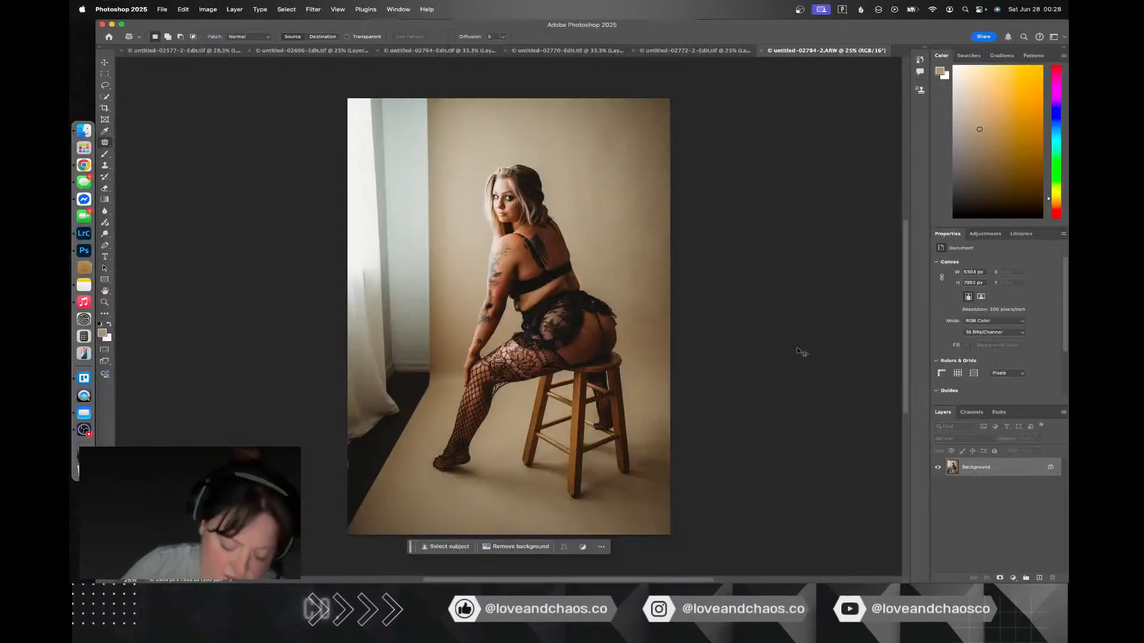
{"action": "key", "text": "super+j"}
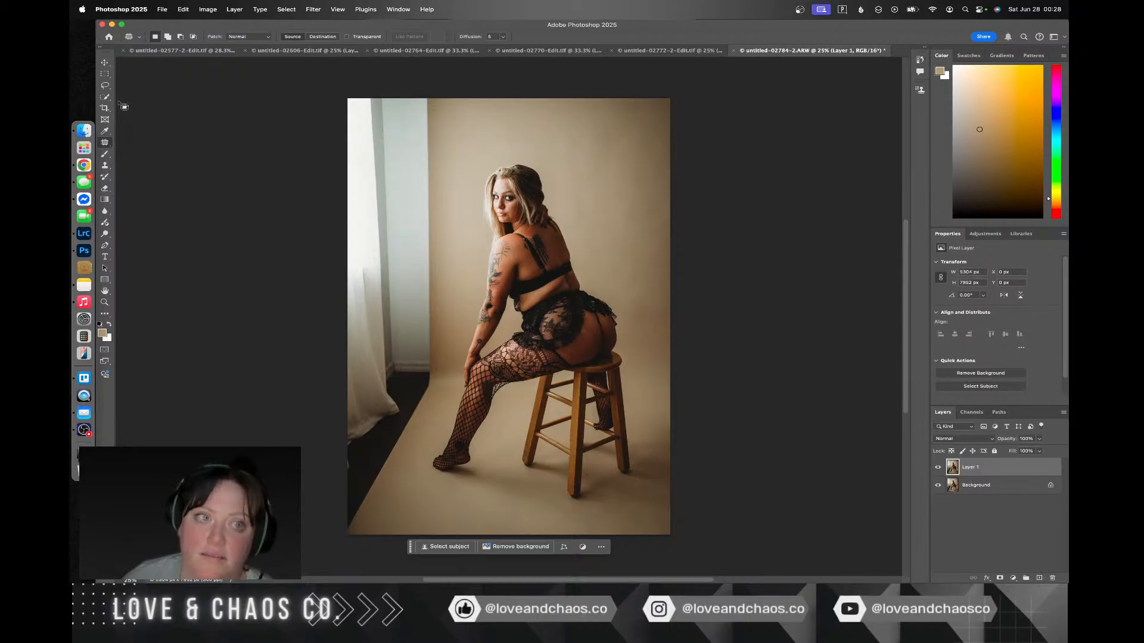
Step: Lasso the window, curtain and dark floor beside the backdrop from the photo's top to bottom edge, and open Content-Aware Fill for it
{"action": "left_click", "coordinate": [105, 86]}
{"action": "mouse_move", "coordinate": [454, 208]}
{"action": "left_mouse_down"}
{"action": "mouse_move", "coordinate": [463, 101]}
{"action": "mouse_move", "coordinate": [337, 73]}
{"action": "left_mouse_up"}
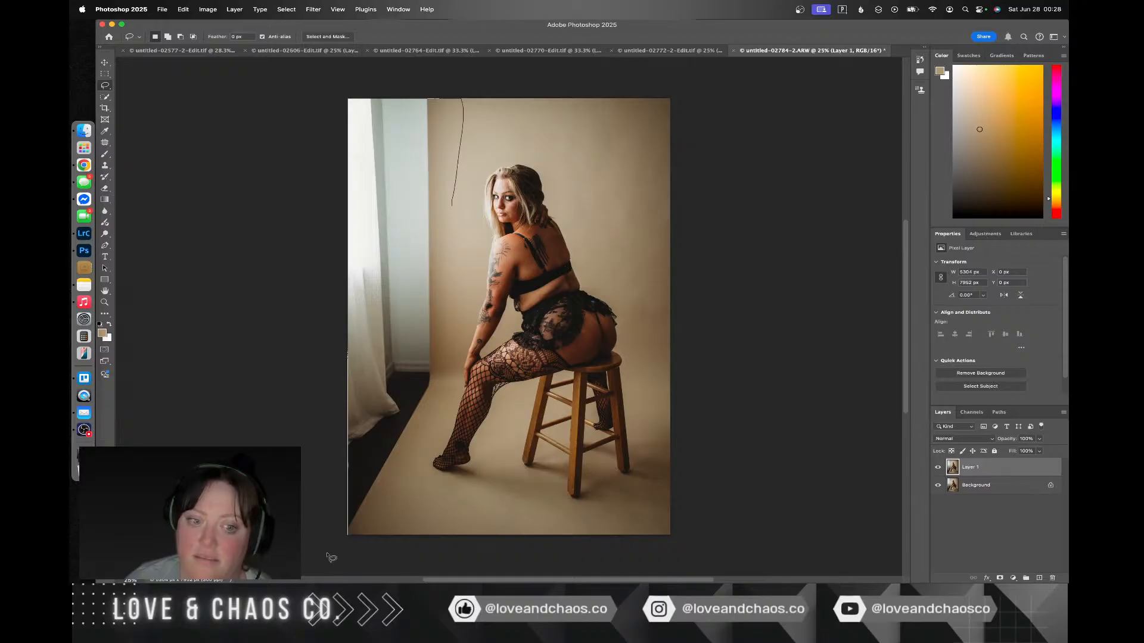
{"action": "left_click_drag", "start_coordinate": [454, 368], "coordinate": [450, 201]}
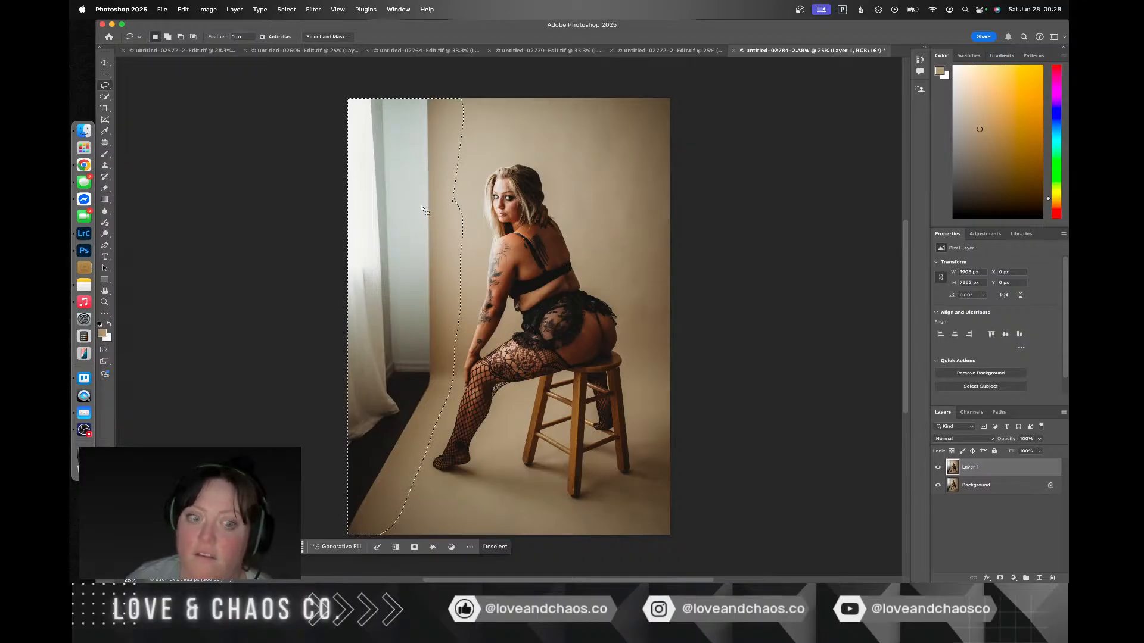
{"action": "right_click", "coordinate": [398, 248]}
{"action": "left_click", "coordinate": [434, 393]}
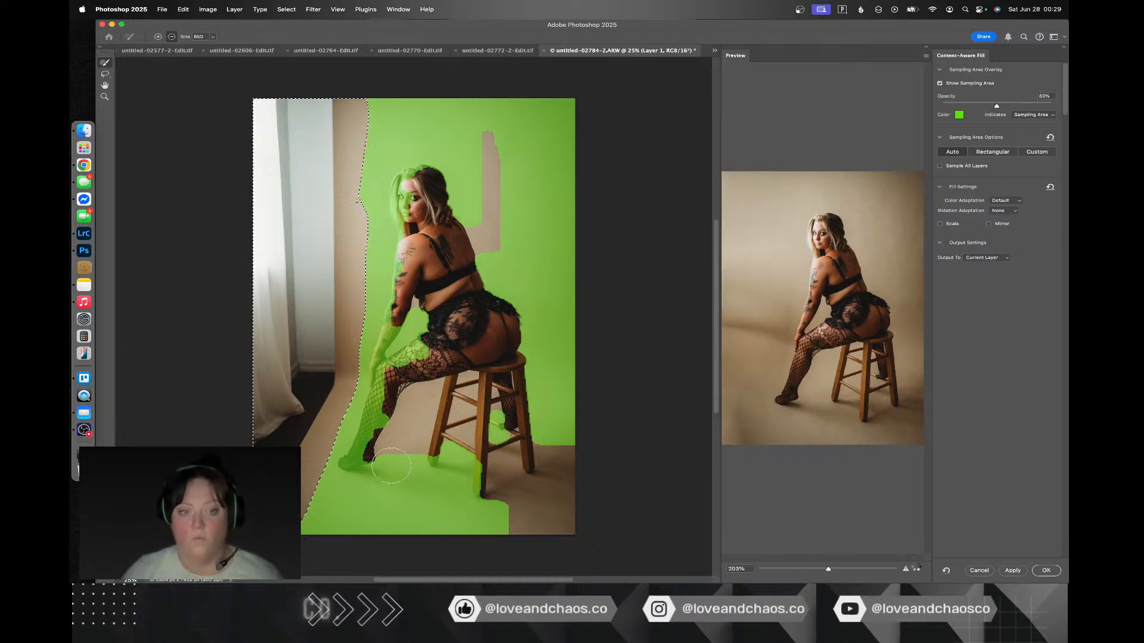
Step: Exclude the figure from the sampling area, apply the fill to the current layer and deselect, then switch to the Patch tool
{"action": "mouse_move", "coordinate": [360, 462]}
{"action": "left_mouse_down"}
{"action": "mouse_move", "coordinate": [403, 385]}
{"action": "mouse_move", "coordinate": [402, 370]}
{"action": "mouse_move", "coordinate": [377, 408]}
{"action": "mouse_move", "coordinate": [411, 301]}
{"action": "left_mouse_up"}
{"action": "mouse_move", "coordinate": [424, 249]}
{"action": "left_mouse_down"}
{"action": "mouse_move", "coordinate": [411, 185]}
{"action": "mouse_move", "coordinate": [420, 174]}
{"action": "mouse_move", "coordinate": [433, 176]}
{"action": "mouse_move", "coordinate": [516, 331]}
{"action": "mouse_move", "coordinate": [525, 408]}
{"action": "mouse_move", "coordinate": [512, 500]}
{"action": "mouse_move", "coordinate": [472, 430]}
{"action": "mouse_move", "coordinate": [483, 400]}
{"action": "mouse_move", "coordinate": [505, 436]}
{"action": "mouse_move", "coordinate": [460, 475]}
{"action": "mouse_move", "coordinate": [435, 442]}
{"action": "mouse_move", "coordinate": [516, 533]}
{"action": "mouse_move", "coordinate": [414, 337]}
{"action": "mouse_move", "coordinate": [349, 406]}
{"action": "mouse_move", "coordinate": [347, 426]}
{"action": "mouse_move", "coordinate": [413, 277]}
{"action": "mouse_move", "coordinate": [403, 206]}
{"action": "left_mouse_up"}
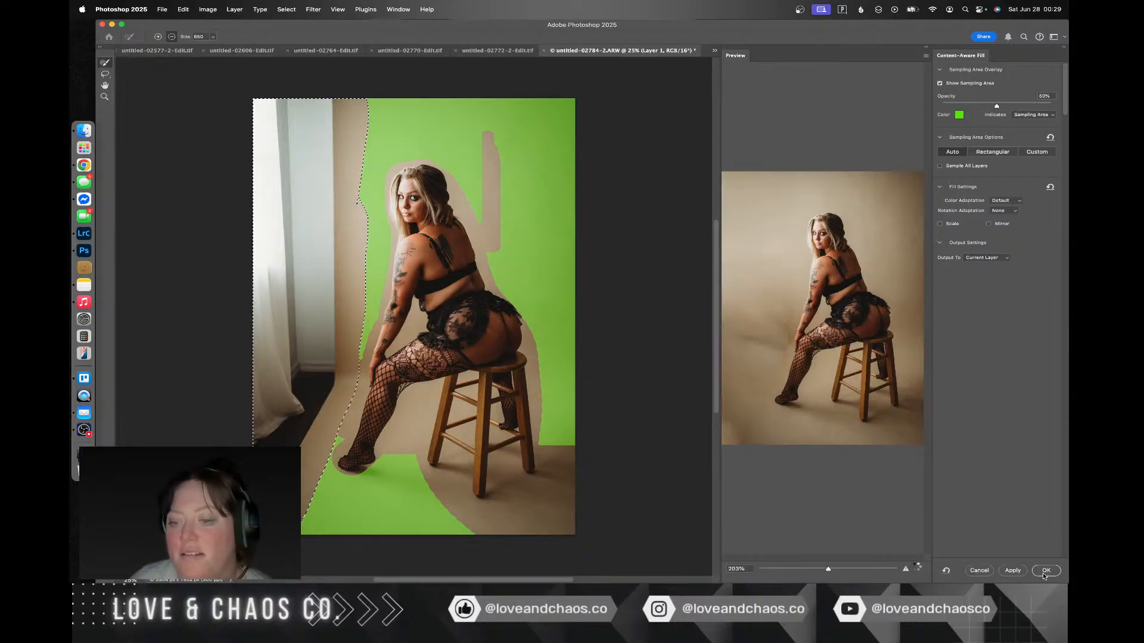
{"action": "key", "text": "Return"}
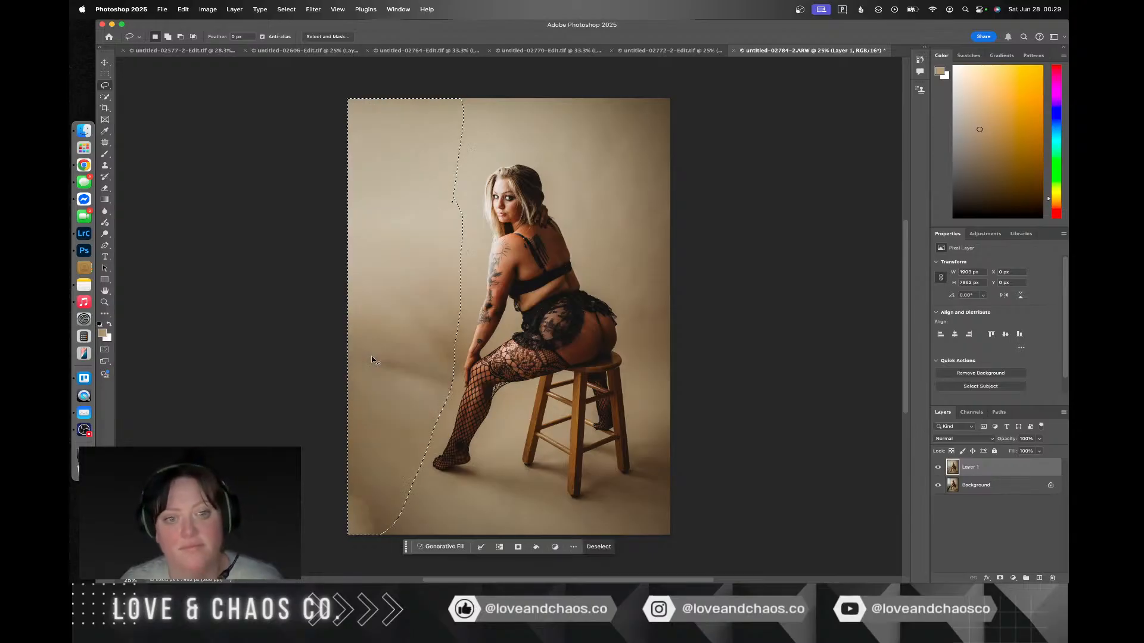
{"action": "key", "text": "super+d"}
{"action": "left_click", "coordinate": [105, 143]}
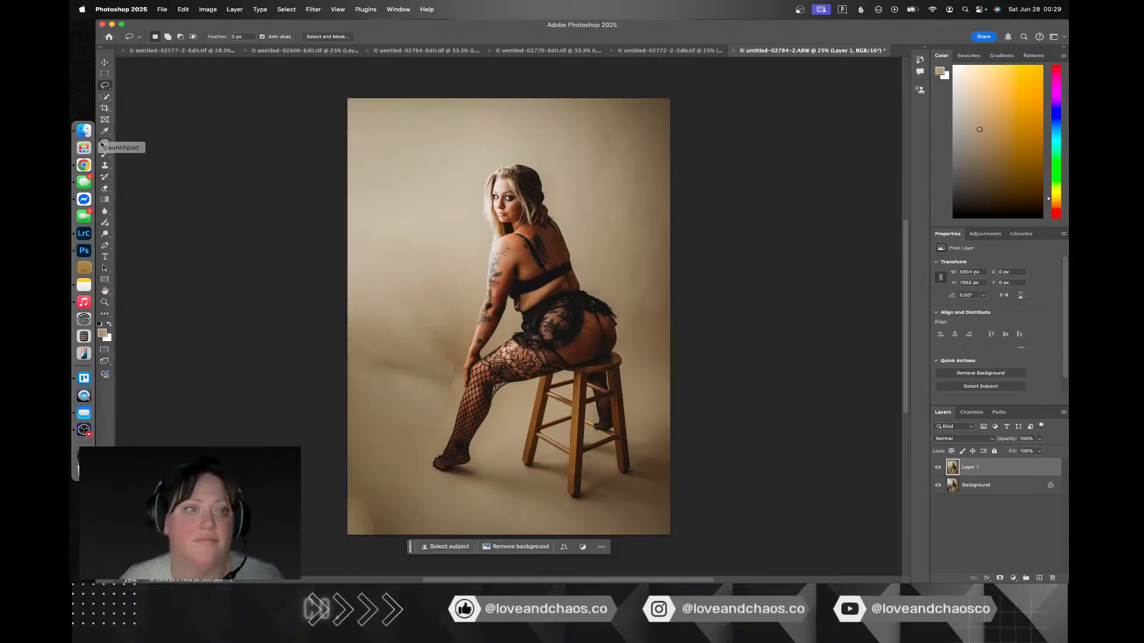
Step: Patch the large smudge on the backdrop in front of the legs and the narrow strip beside the forearm with clean backdrop from above
{"action": "left_click_drag", "start_coordinate": [461, 319], "coordinate": [394, 304]}
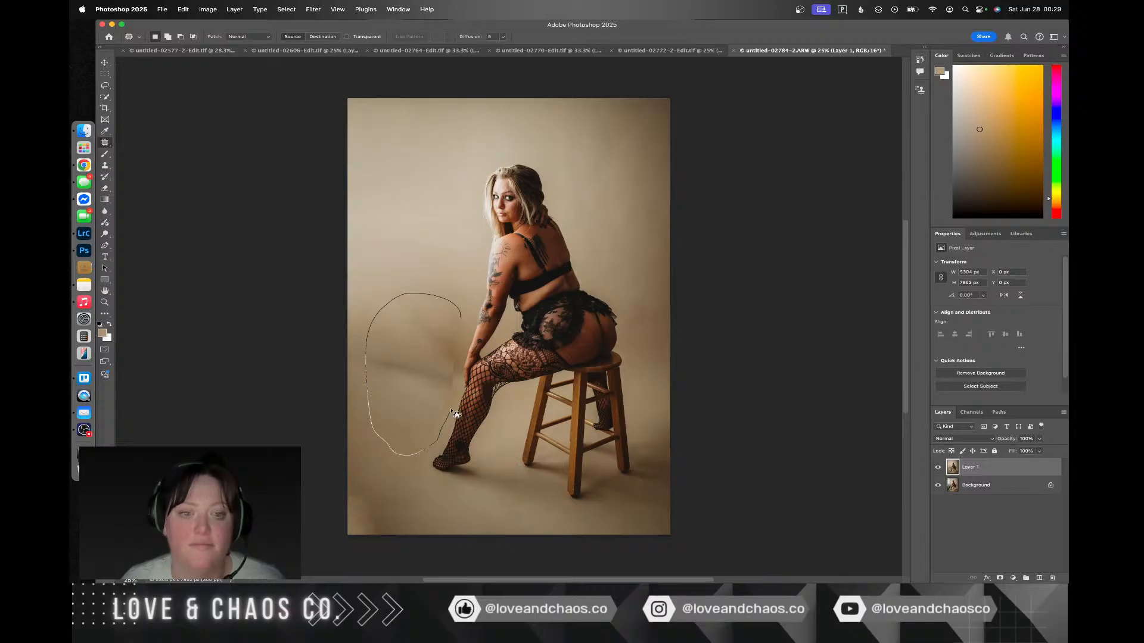
{"action": "left_click_drag", "start_coordinate": [462, 381], "coordinate": [461, 319]}
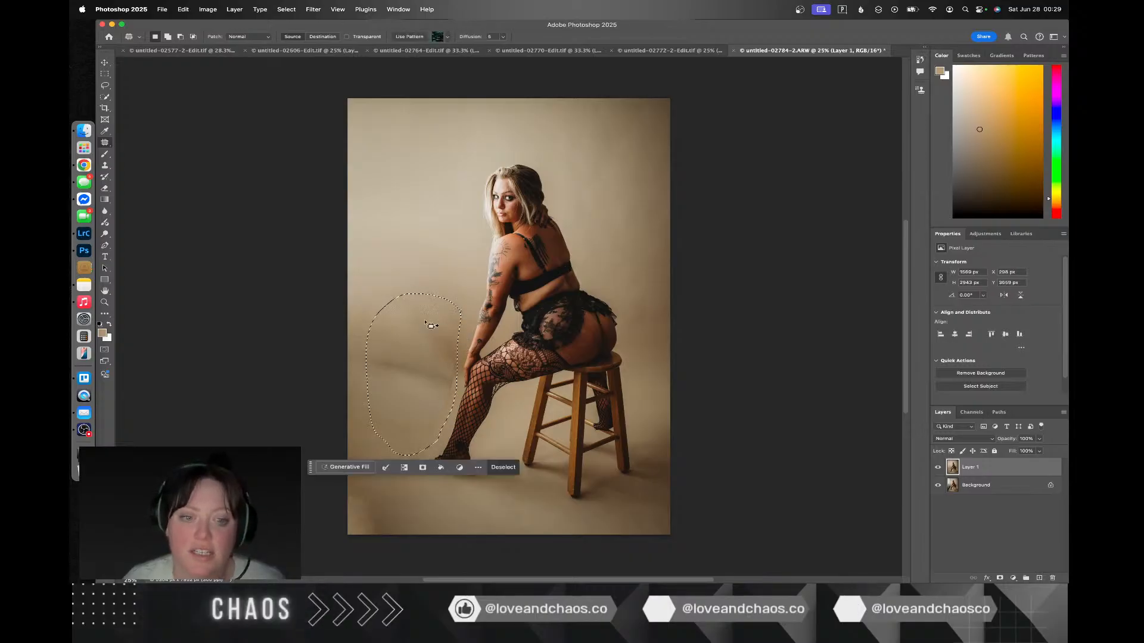
{"action": "left_click_drag", "start_coordinate": [407, 408], "coordinate": [416, 217]}
{"action": "key", "text": "cmd+d"}
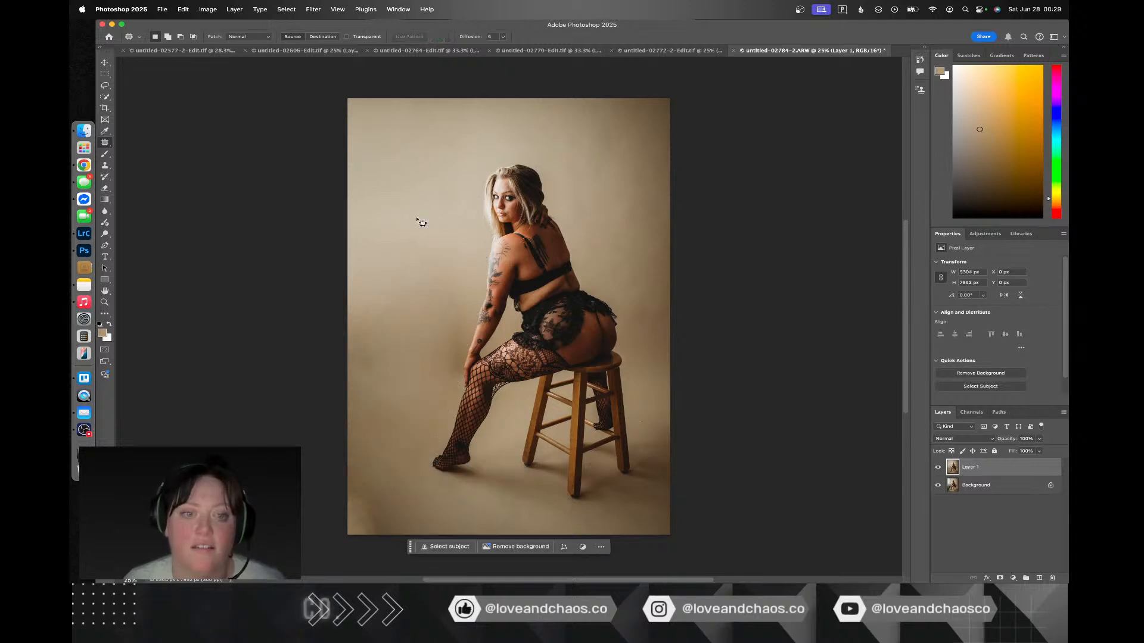
{"action": "mouse_move", "coordinate": [469, 322]}
{"action": "left_mouse_down"}
{"action": "mouse_move", "coordinate": [452, 333]}
{"action": "mouse_move", "coordinate": [459, 378]}
{"action": "mouse_move", "coordinate": [465, 261]}
{"action": "left_mouse_up"}
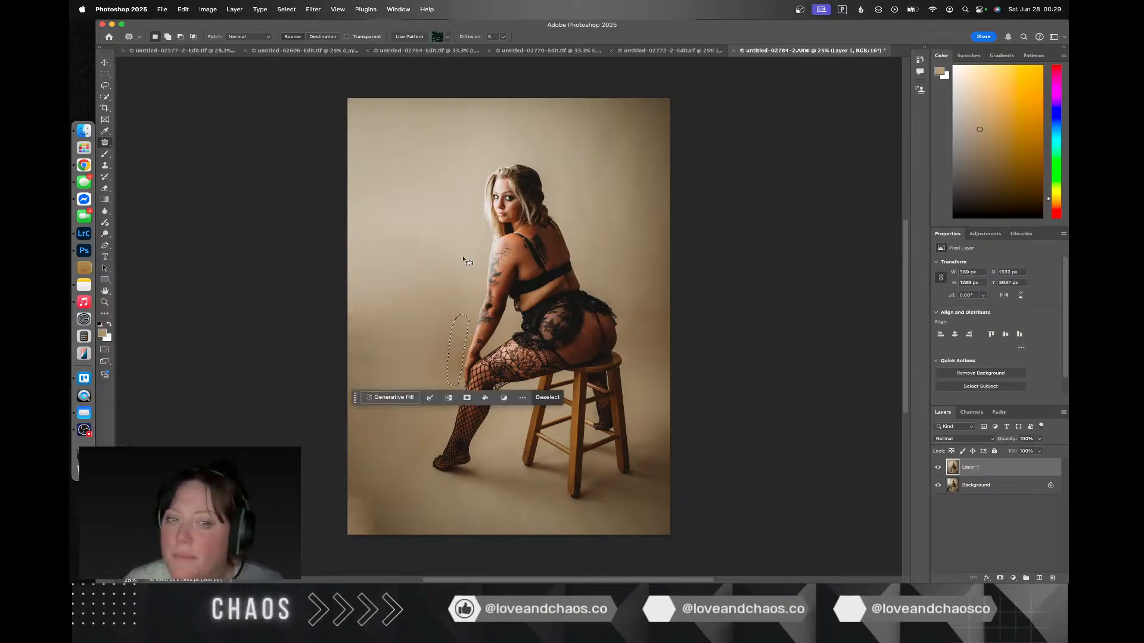
{"action": "key", "text": "super+d"}
Step: Patch the uneven backdrop along the photo's left edge and in its lower-left corner with cleaner areas above, then save the image
{"action": "left_click_drag", "start_coordinate": [373, 334], "coordinate": [378, 324]}
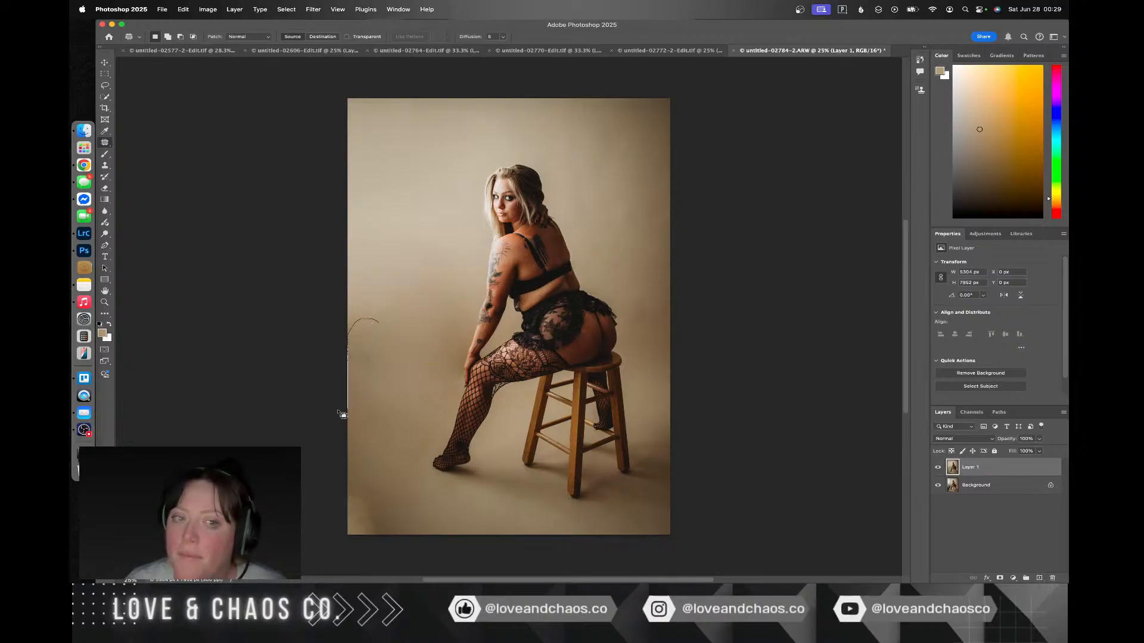
{"action": "left_click_drag", "start_coordinate": [385, 364], "coordinate": [386, 343]}
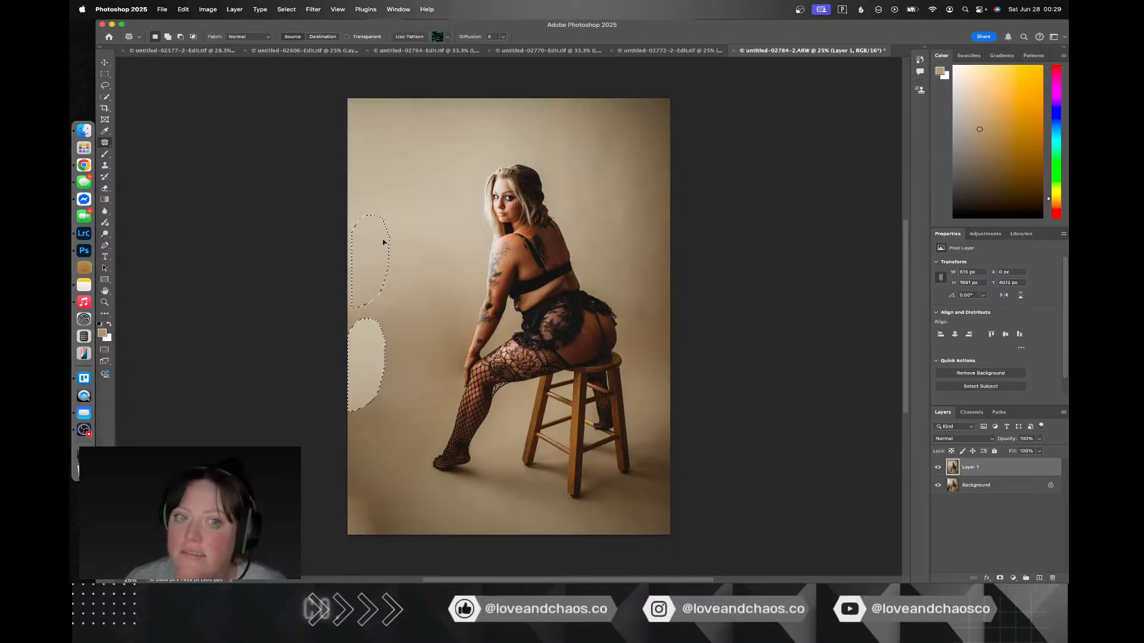
{"action": "key", "text": "super+d"}
{"action": "left_click_drag", "start_coordinate": [369, 475], "coordinate": [335, 546]}
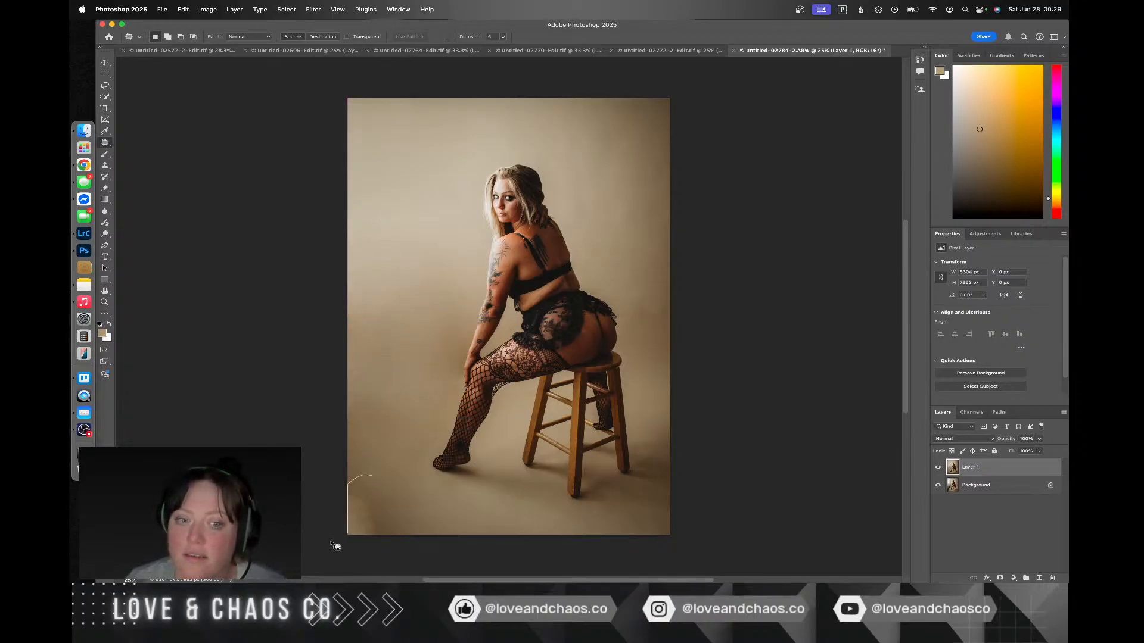
{"action": "left_click_drag", "start_coordinate": [392, 483], "coordinate": [397, 168]}
{"action": "key", "text": "super+d"}
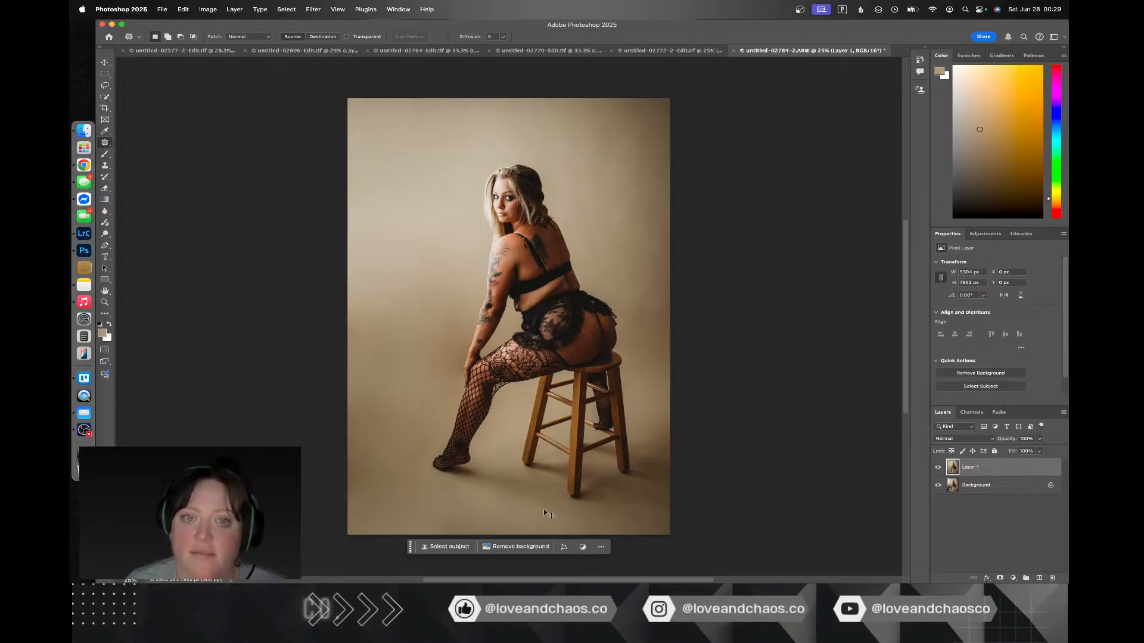
{"action": "key", "text": "super+s"}
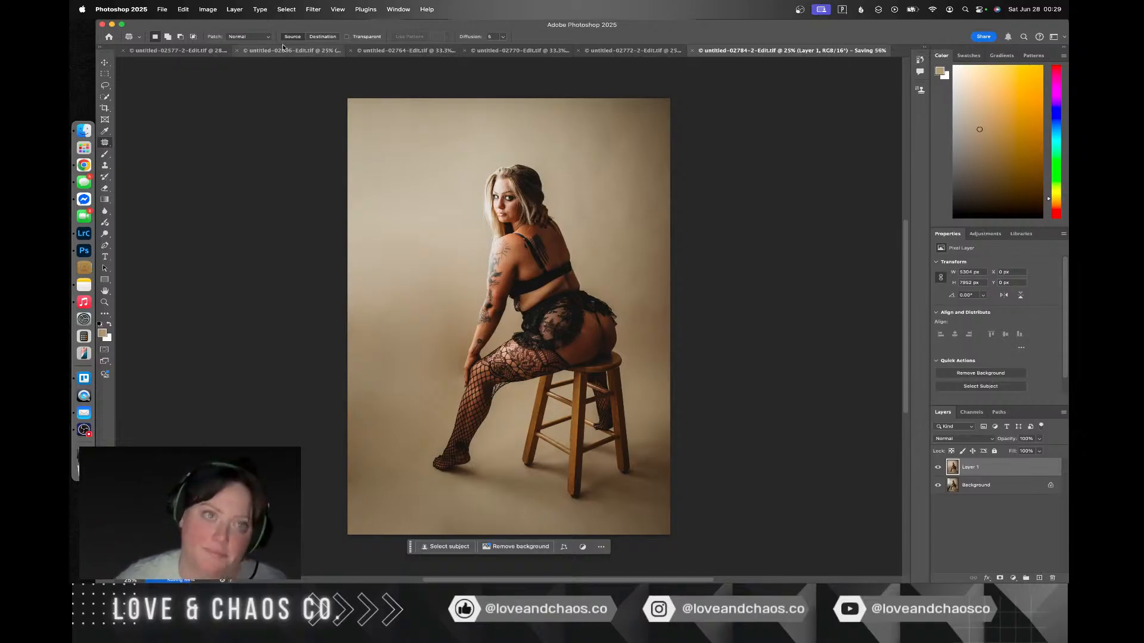
Step: Open the Liquify filter, set the brush size to 378 and refine the seated figure's contours
{"action": "left_click", "coordinate": [314, 10]}
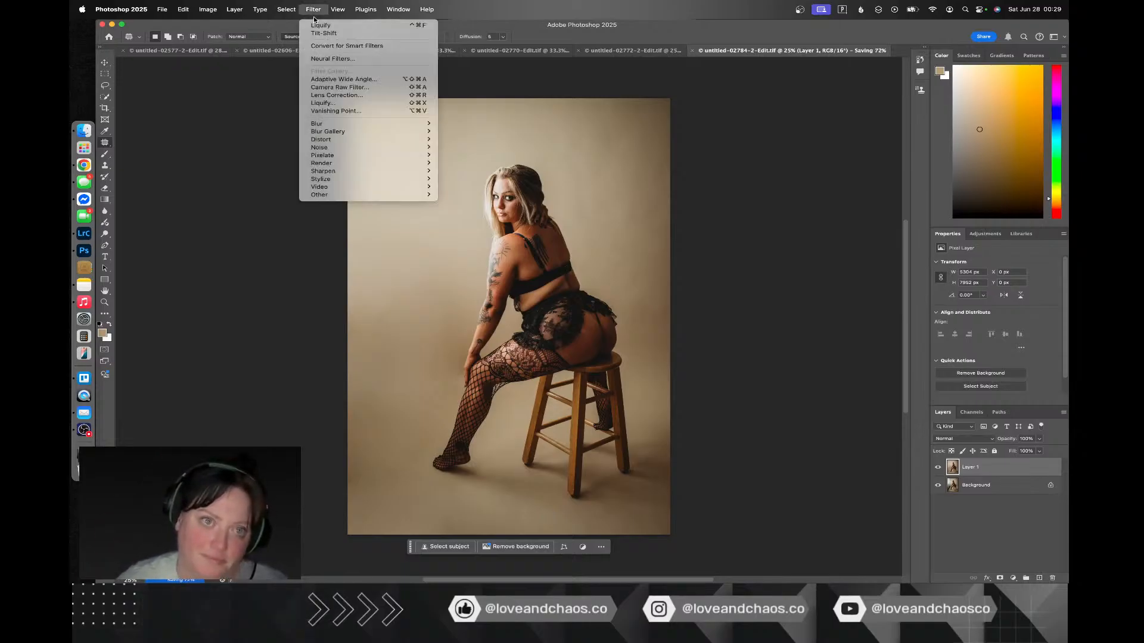
{"action": "left_click", "coordinate": [327, 103]}
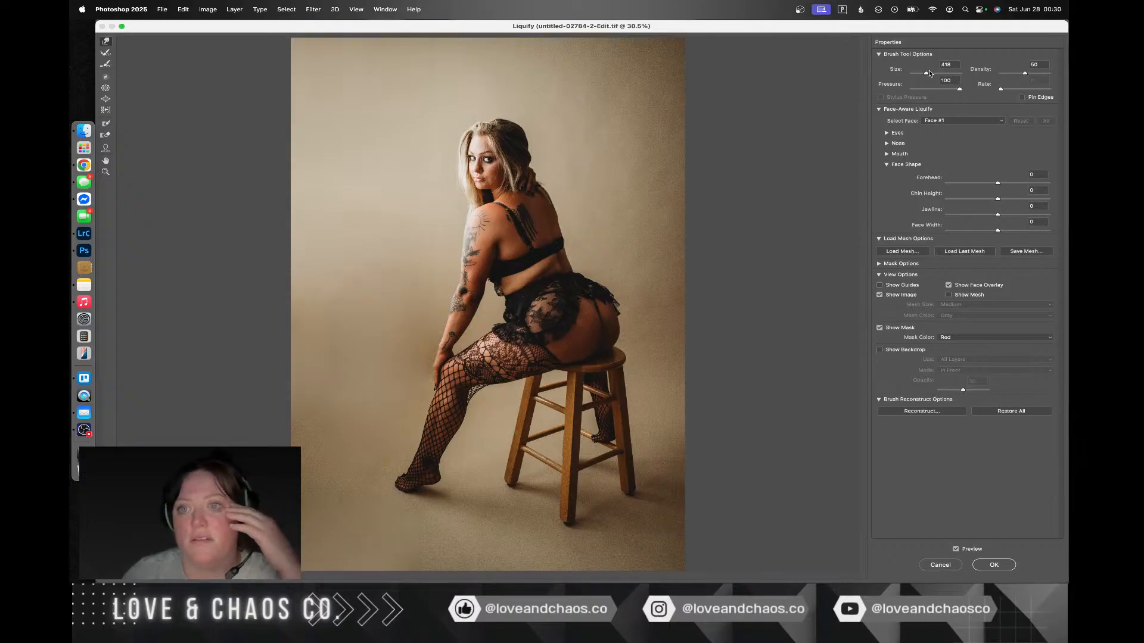
{"action": "left_click_drag", "start_coordinate": [929, 70], "coordinate": [931, 72]}
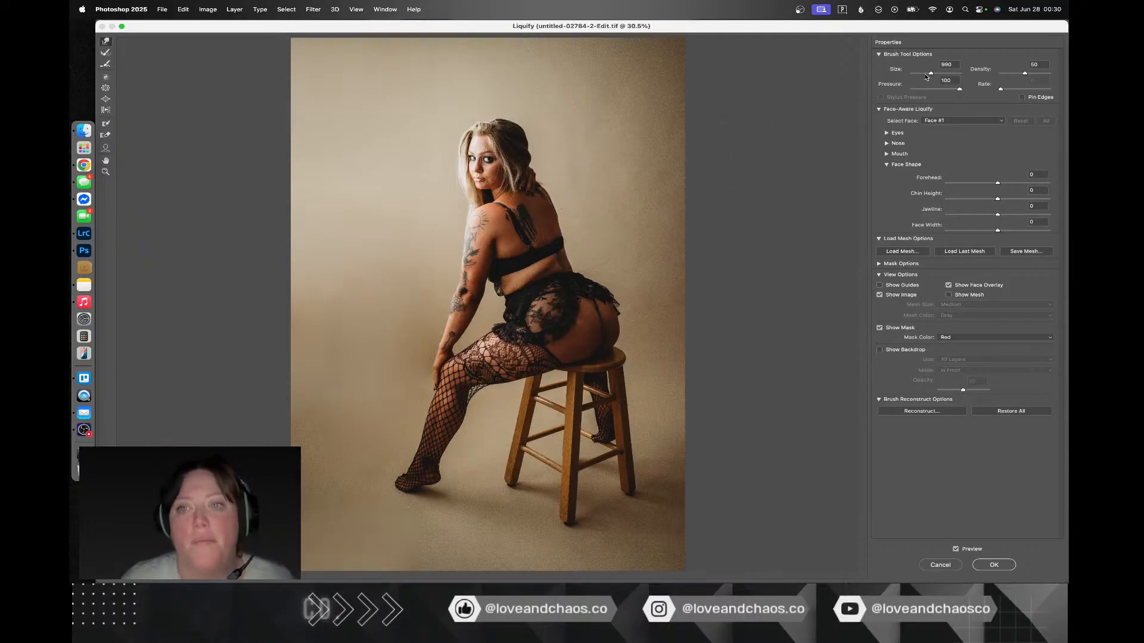
{"action": "left_click_drag", "start_coordinate": [930, 74], "coordinate": [925, 73]}
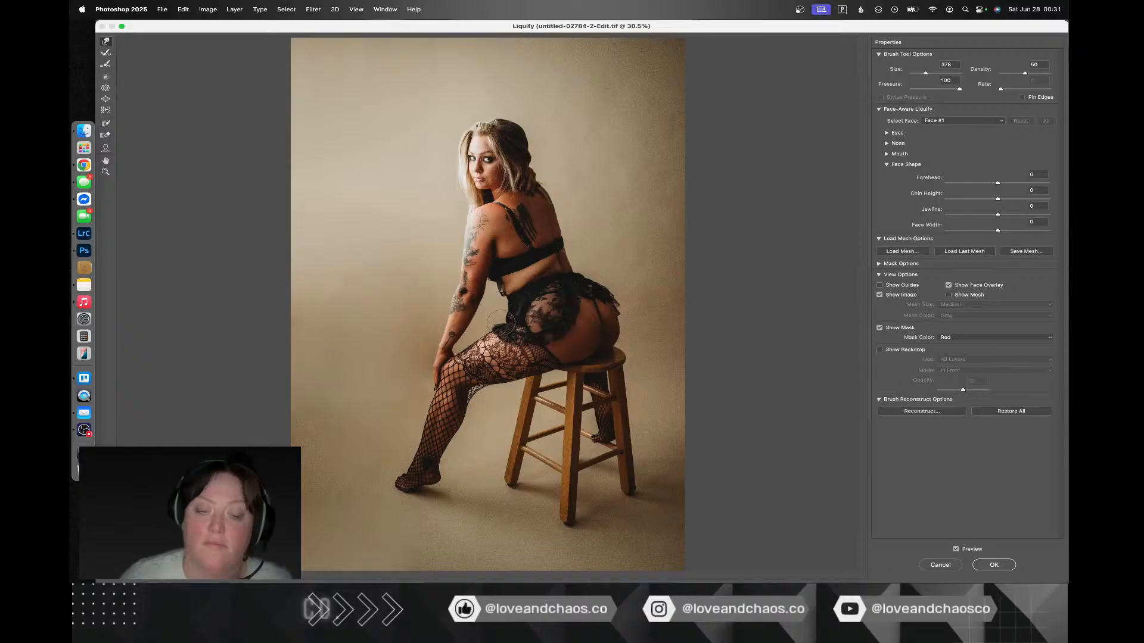
{"action": "key", "text": "alt"}
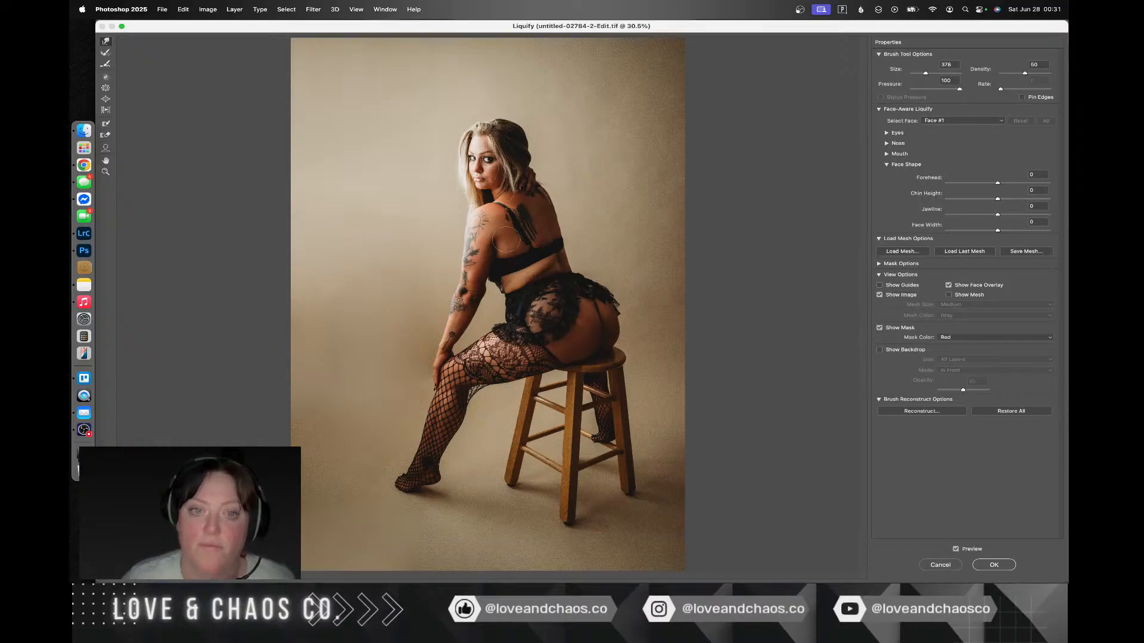
Step: Compare the figure before and after the Liquify changes, apply the filter, save the image and return to Lightroom Classic
{"action": "left_click", "coordinate": [956, 550]}
{"action": "left_click", "coordinate": [956, 550]}
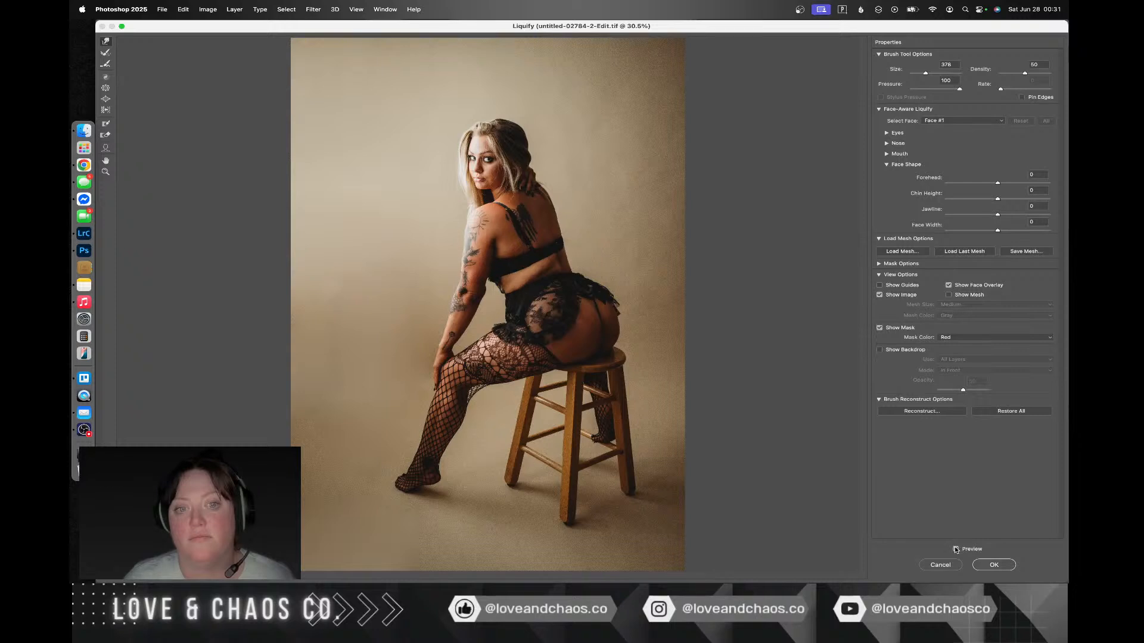
{"action": "left_click", "coordinate": [956, 550]}
{"action": "left_click", "coordinate": [956, 549]}
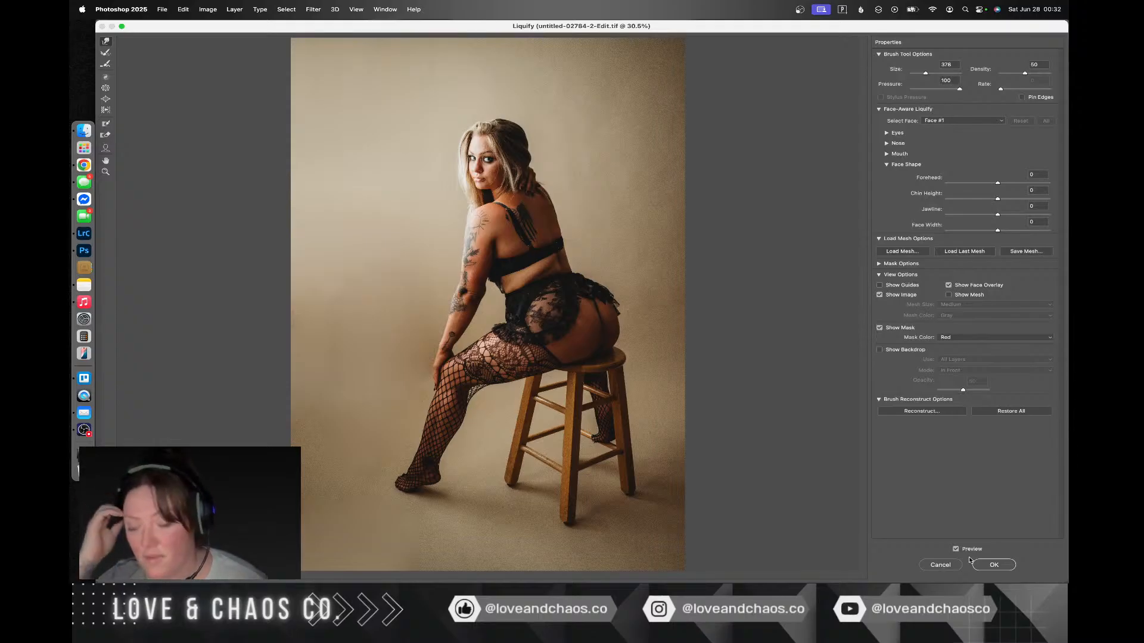
{"action": "left_click", "coordinate": [983, 565]}
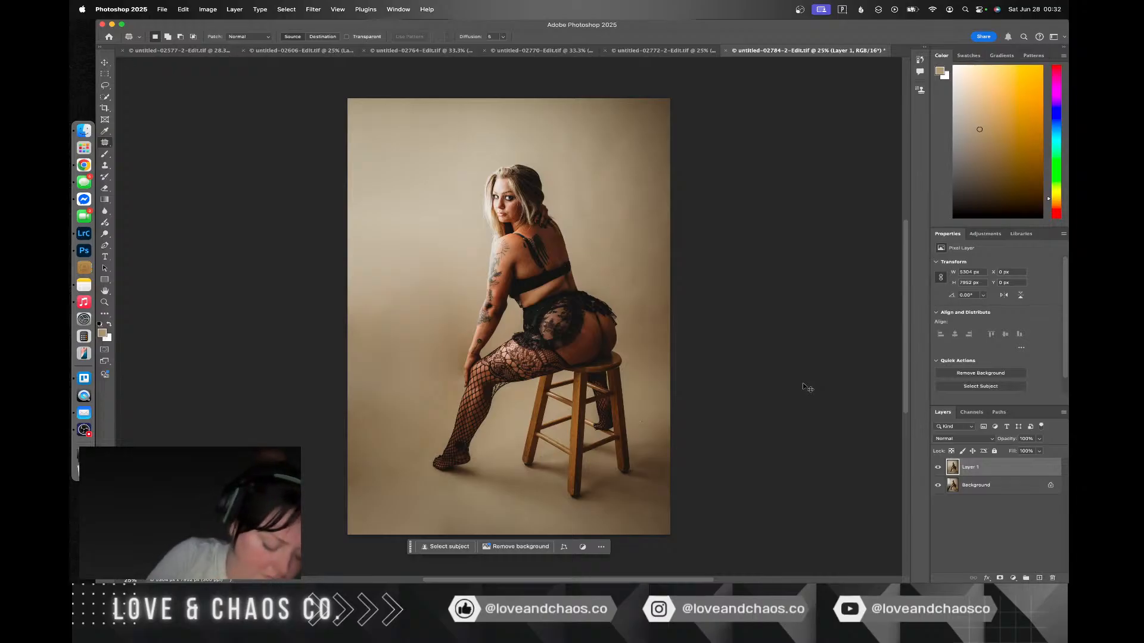
{"action": "key", "text": "super+s"}
{"action": "key", "text": "super+Tab"}
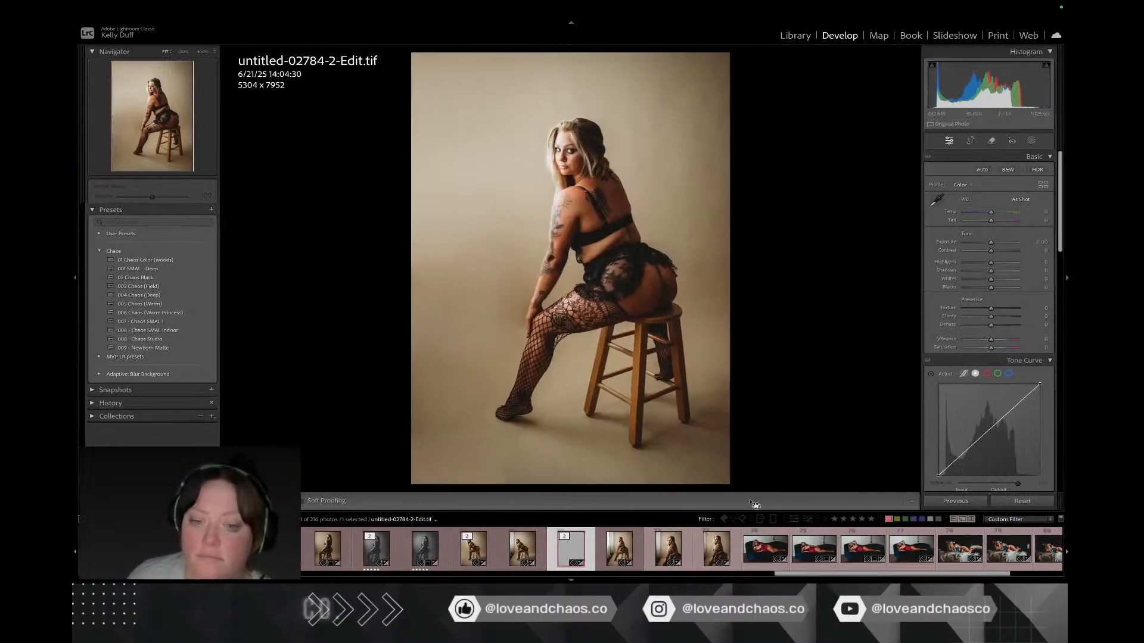
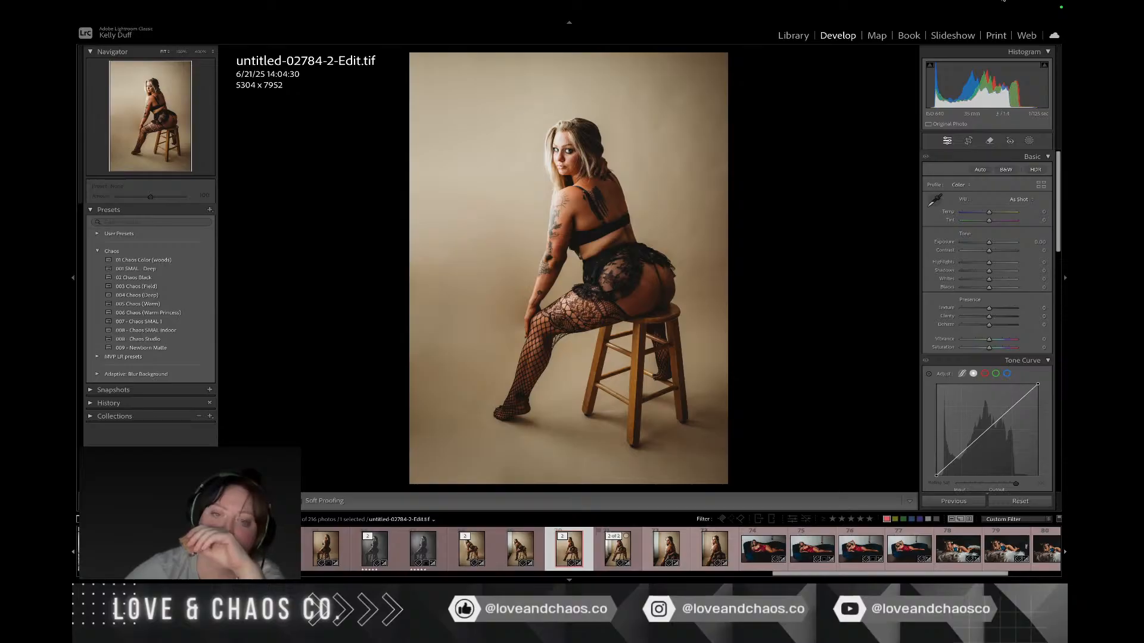
{"action": "key", "text": "ctrl+Right"}
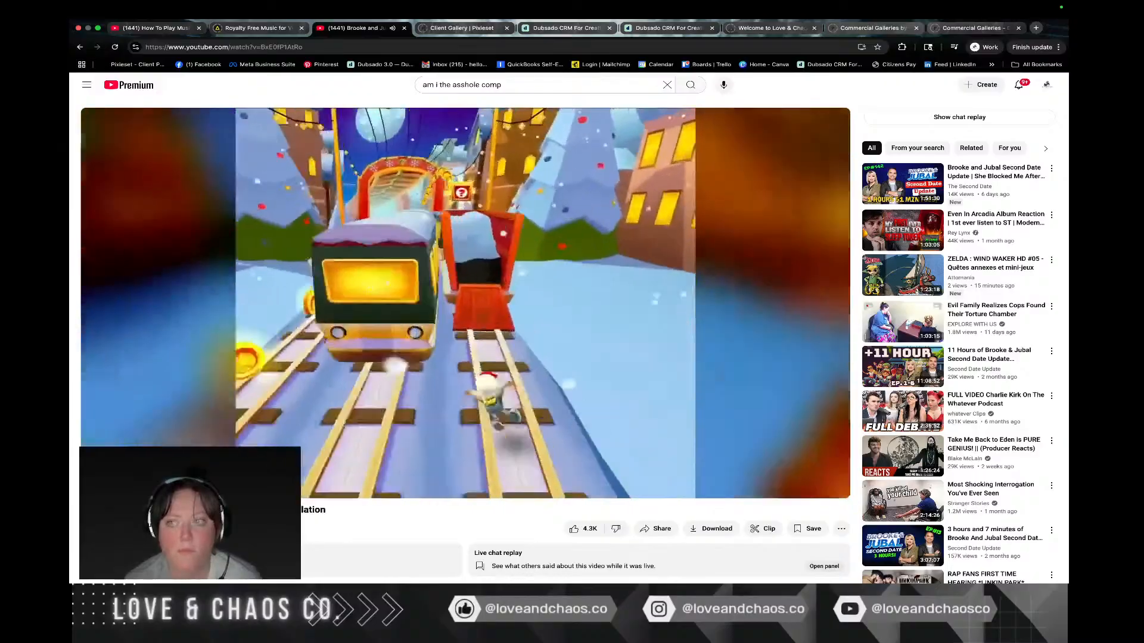
{"action": "key", "text": "ctrl+Left"}
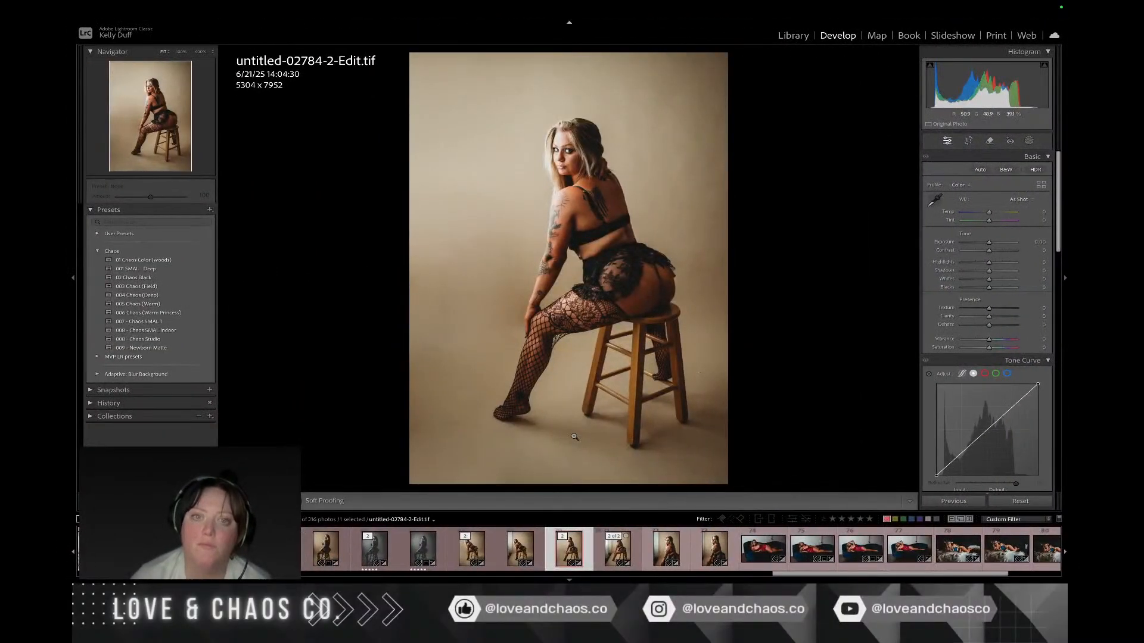
Step: Set the highlights of untitled-02786 to about -85 and crop it to about 4190 x 6282, cutting off the dark gap beside the backdrop
{"action": "left_click", "coordinate": [685, 538]}
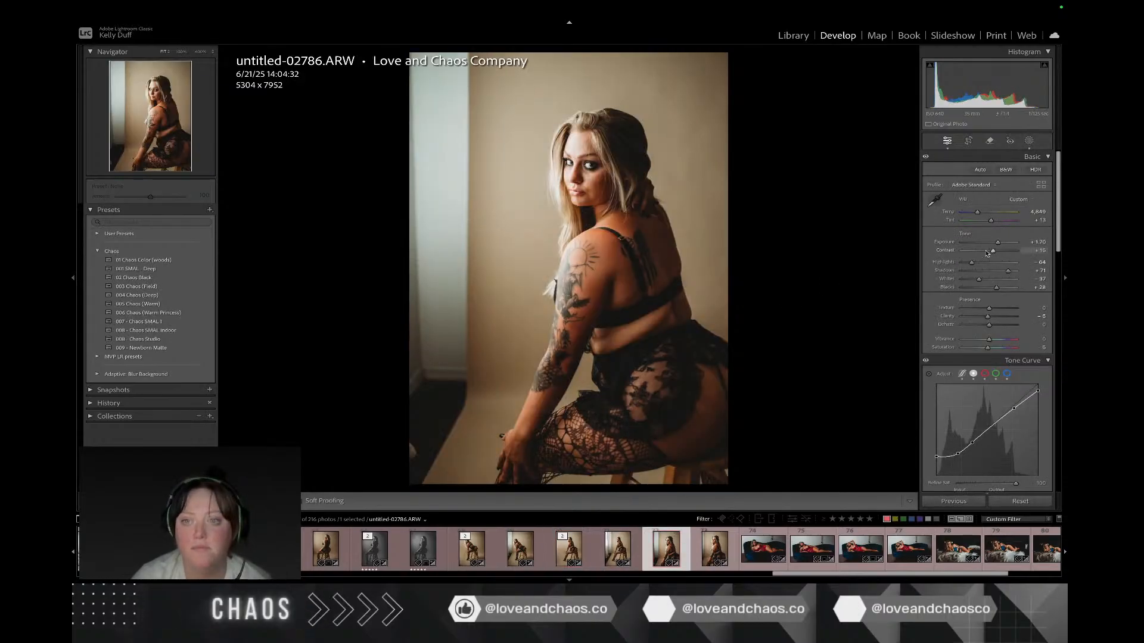
{"action": "left_click_drag", "start_coordinate": [972, 264], "coordinate": [966, 263]}
{"action": "left_click", "coordinate": [969, 141]}
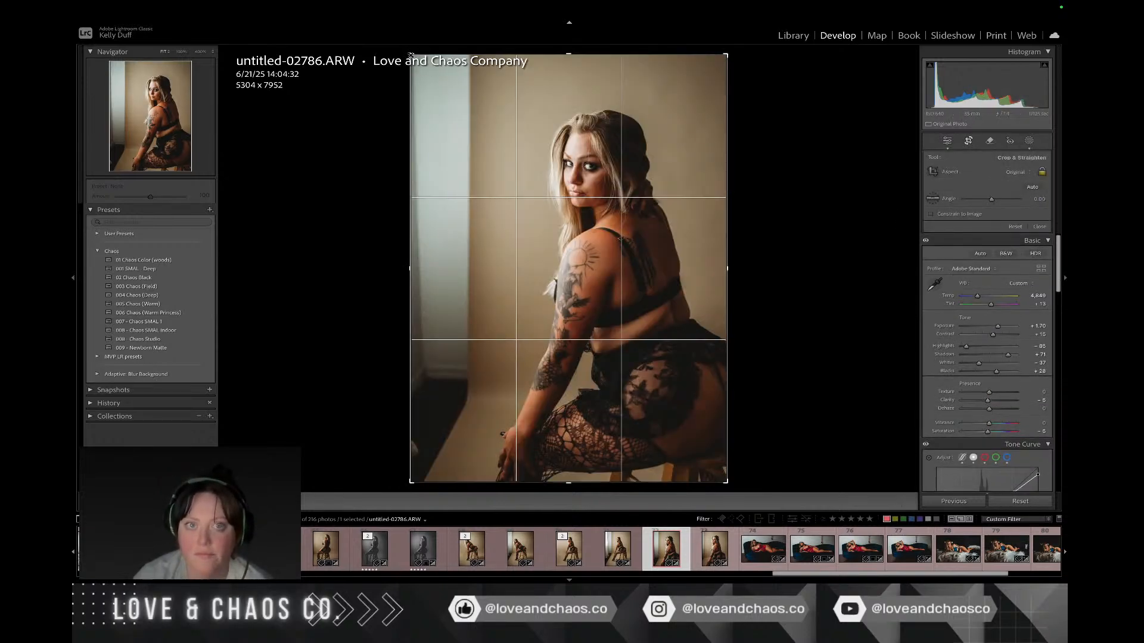
{"action": "left_click_drag", "start_coordinate": [425, 66], "coordinate": [444, 75]}
{"action": "mouse_move", "coordinate": [499, 101]}
{"action": "left_mouse_down"}
{"action": "mouse_move", "coordinate": [500, 126]}
{"action": "mouse_move", "coordinate": [495, 100]}
{"action": "left_mouse_up"}
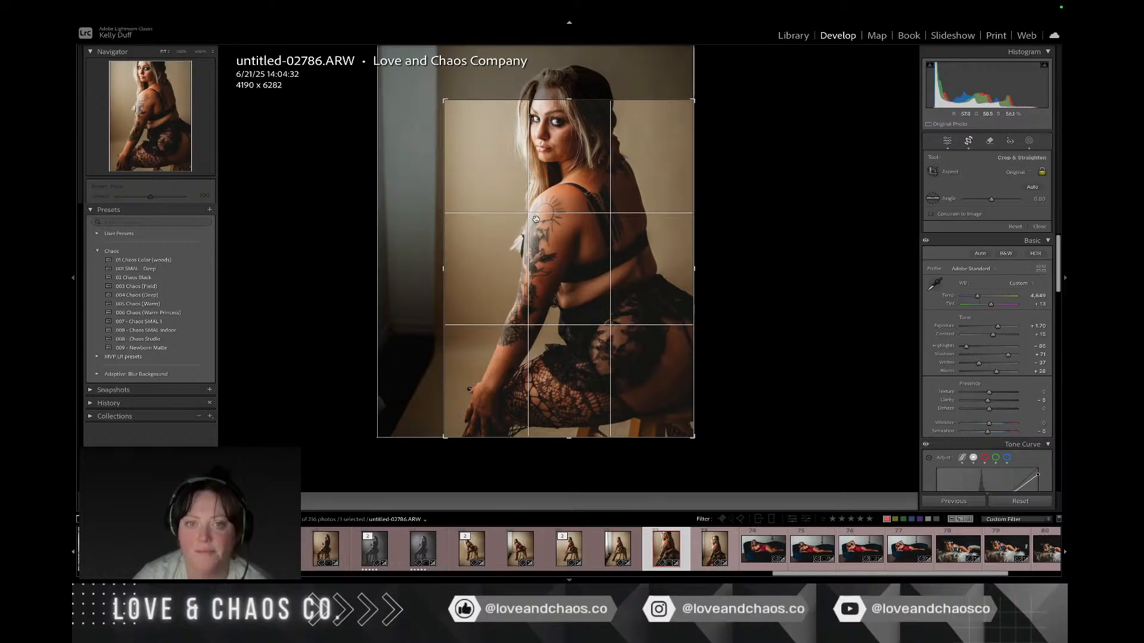
{"action": "left_click_drag", "start_coordinate": [535, 218], "coordinate": [536, 266]}
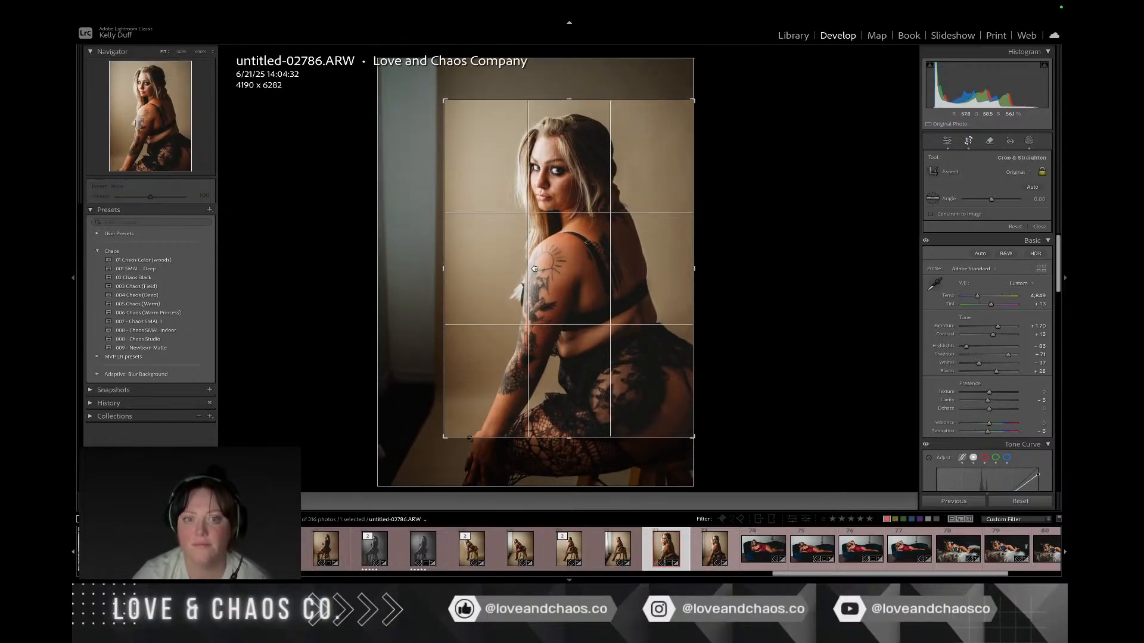
{"action": "key", "text": "Return"}
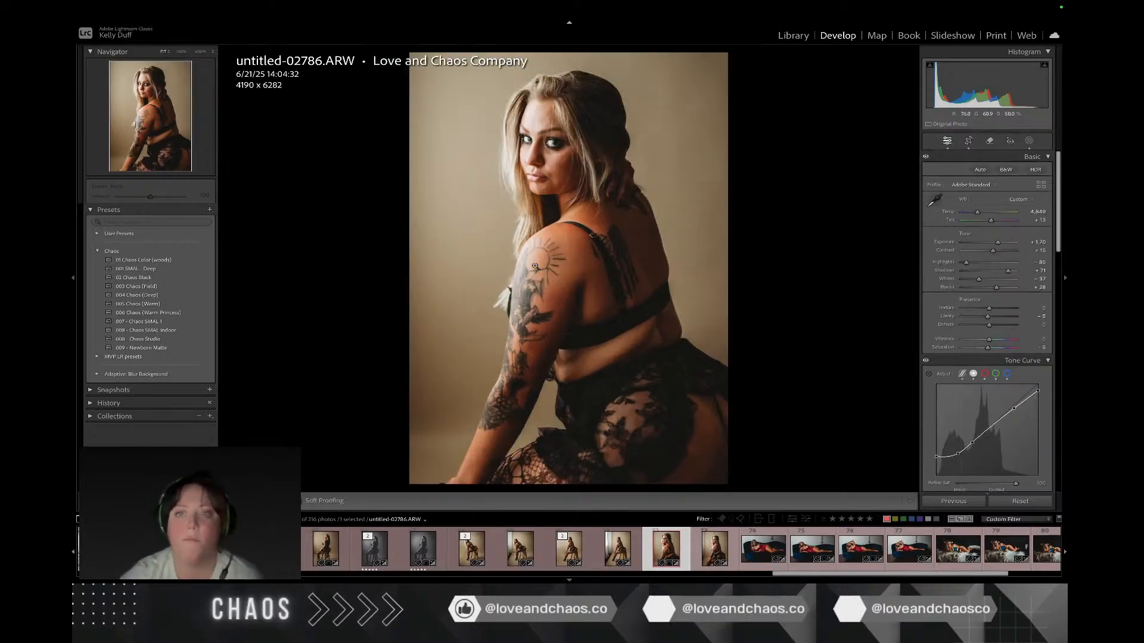
{"action": "left_click", "coordinate": [206, 328]}
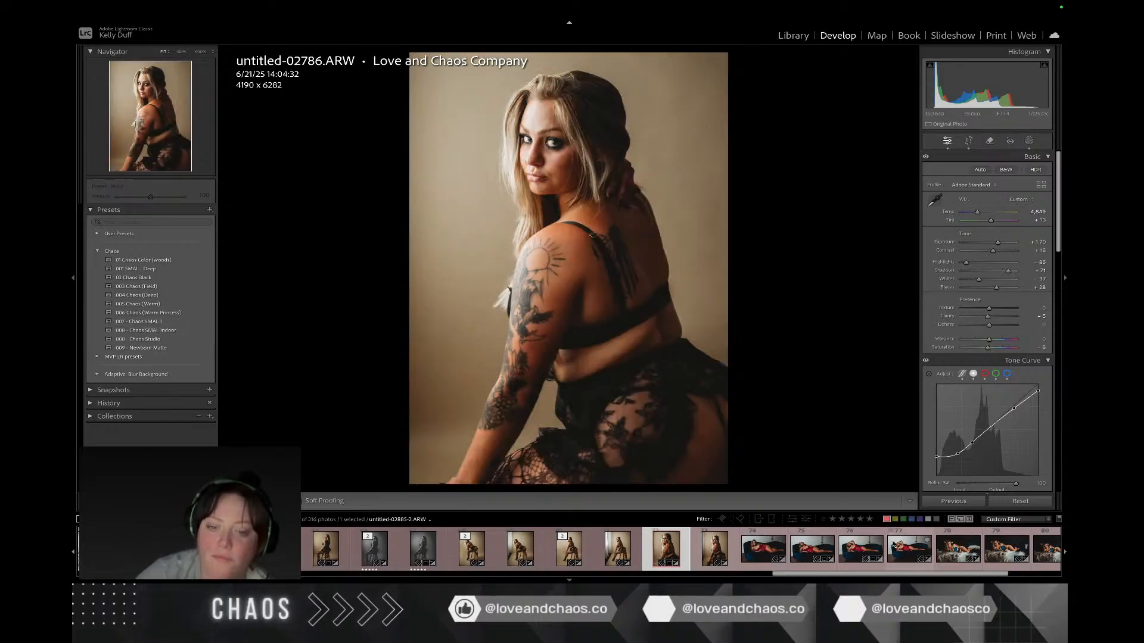
Step: Crop untitled-02788 to about 5026 x 7535, cutting off the strip of wall along its left edge and keeping the bottom of the frame
{"action": "key", "text": "Right"}
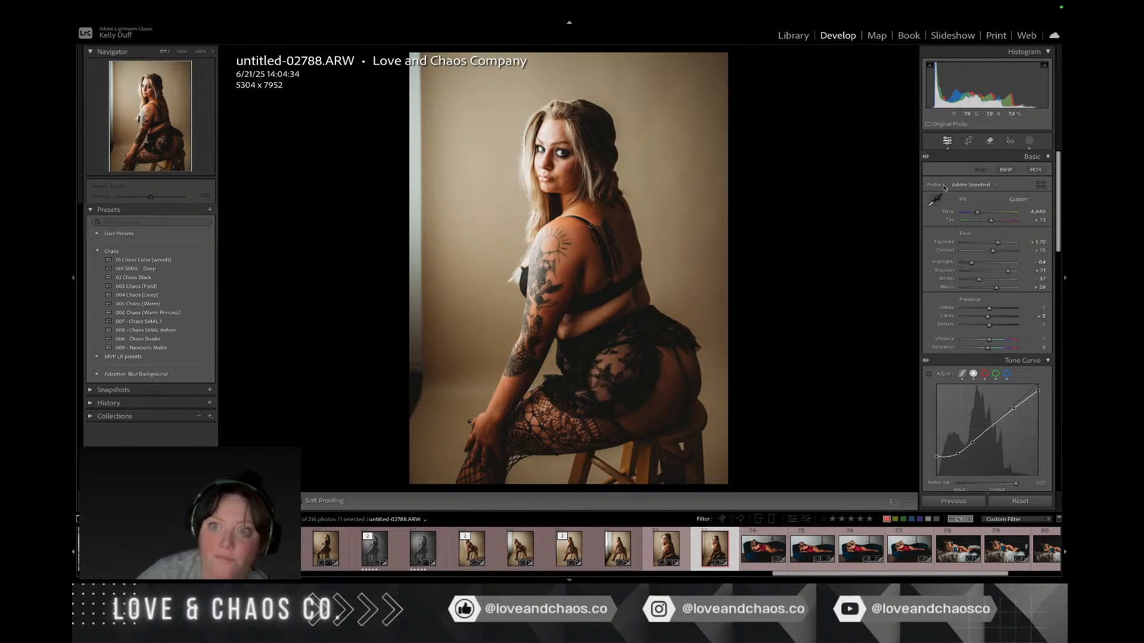
{"action": "left_click", "coordinate": [972, 141]}
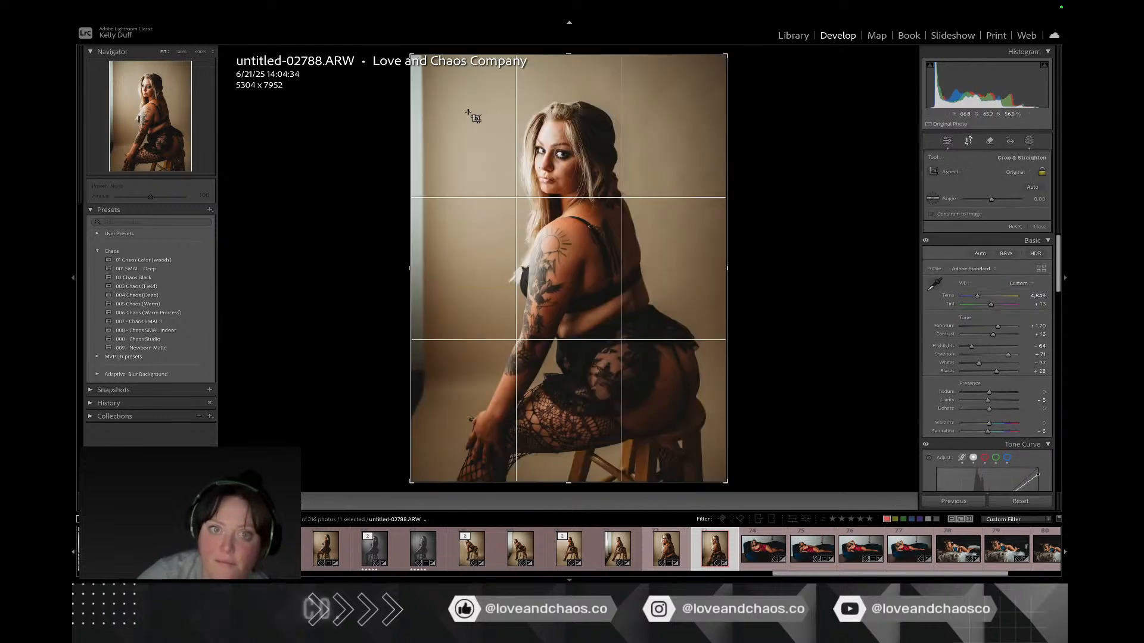
{"action": "left_click_drag", "start_coordinate": [411, 114], "coordinate": [419, 113]}
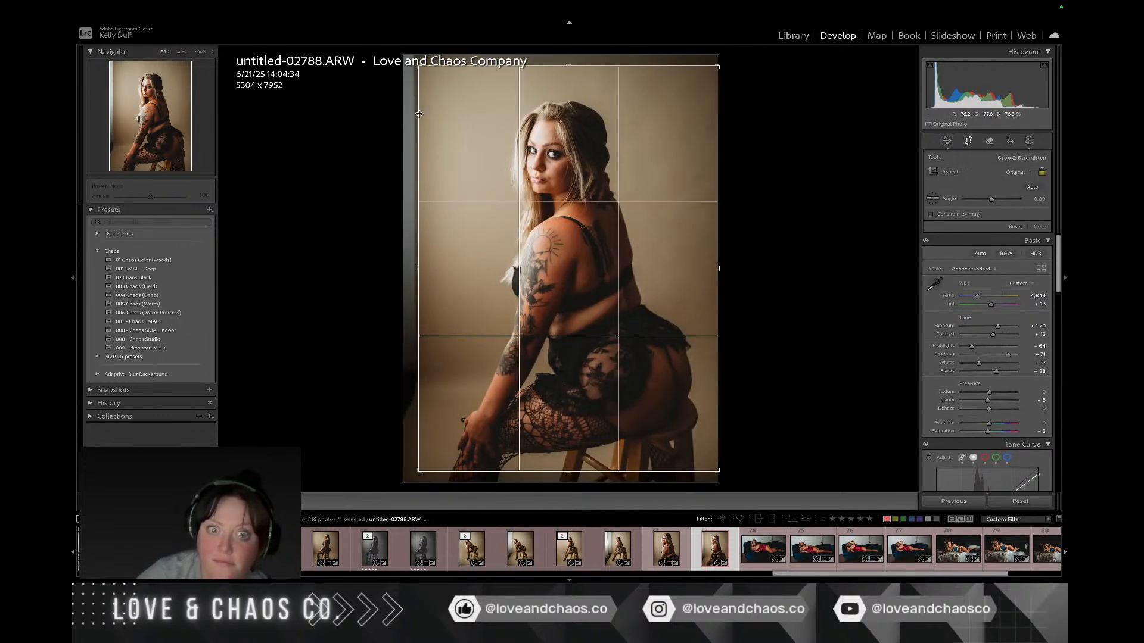
{"action": "left_click_drag", "start_coordinate": [467, 150], "coordinate": [466, 131]}
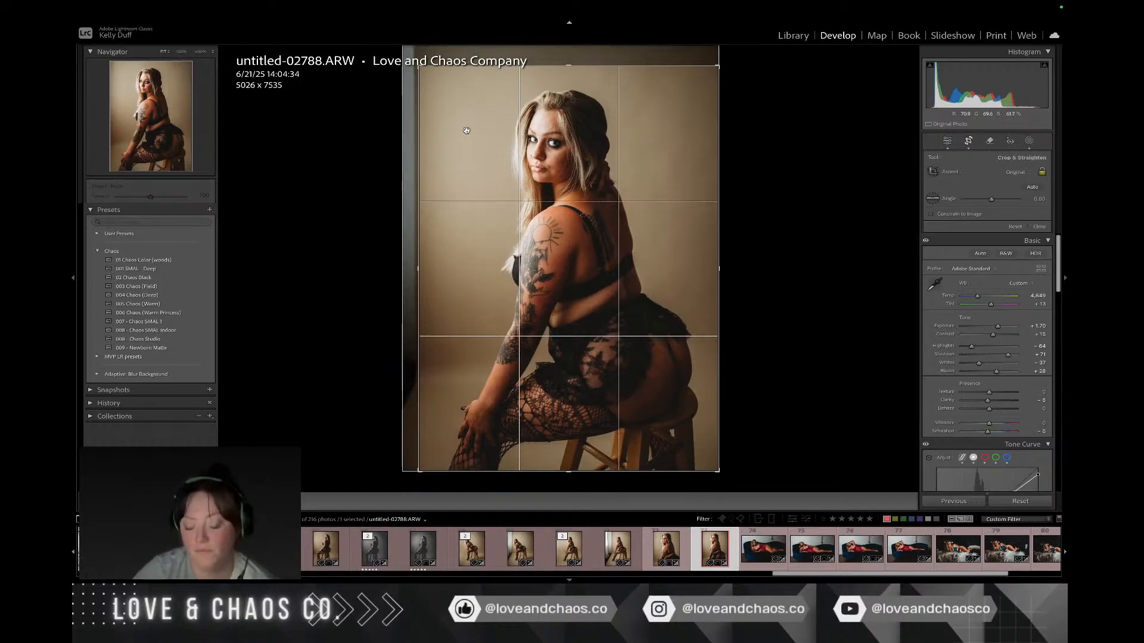
{"action": "key", "text": "Return"}
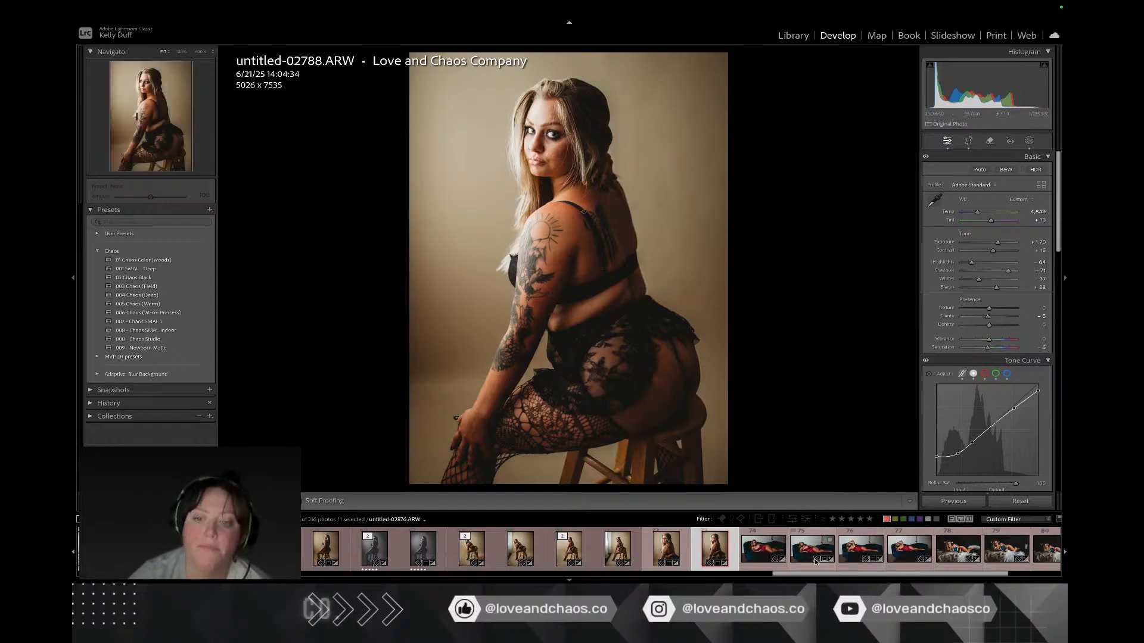
Step: Try to remove the ornament hanging on the wall above the sofa in untitled-02863 with generative Remove
{"action": "left_click", "coordinate": [750, 558]}
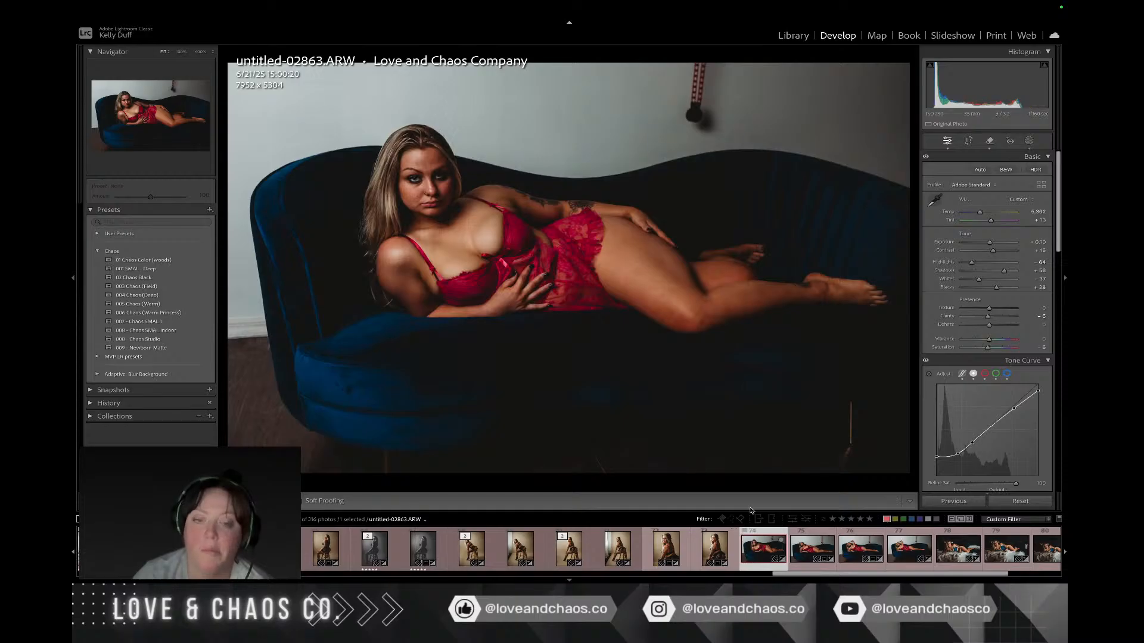
{"action": "left_click", "coordinate": [990, 141]}
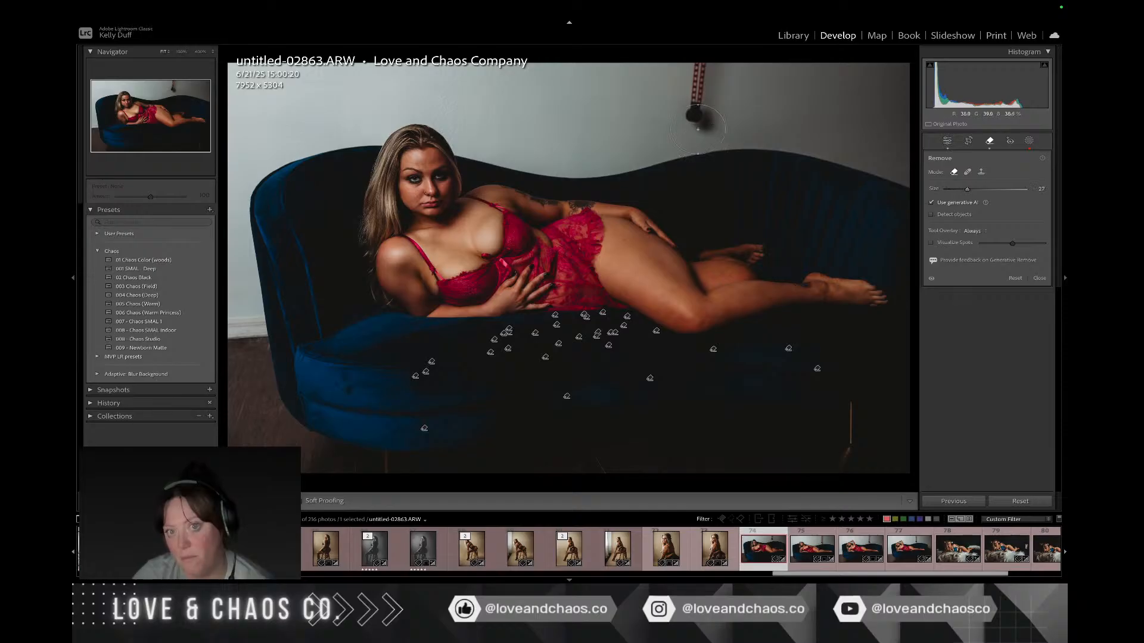
{"action": "left_click_drag", "start_coordinate": [691, 117], "coordinate": [696, 89]}
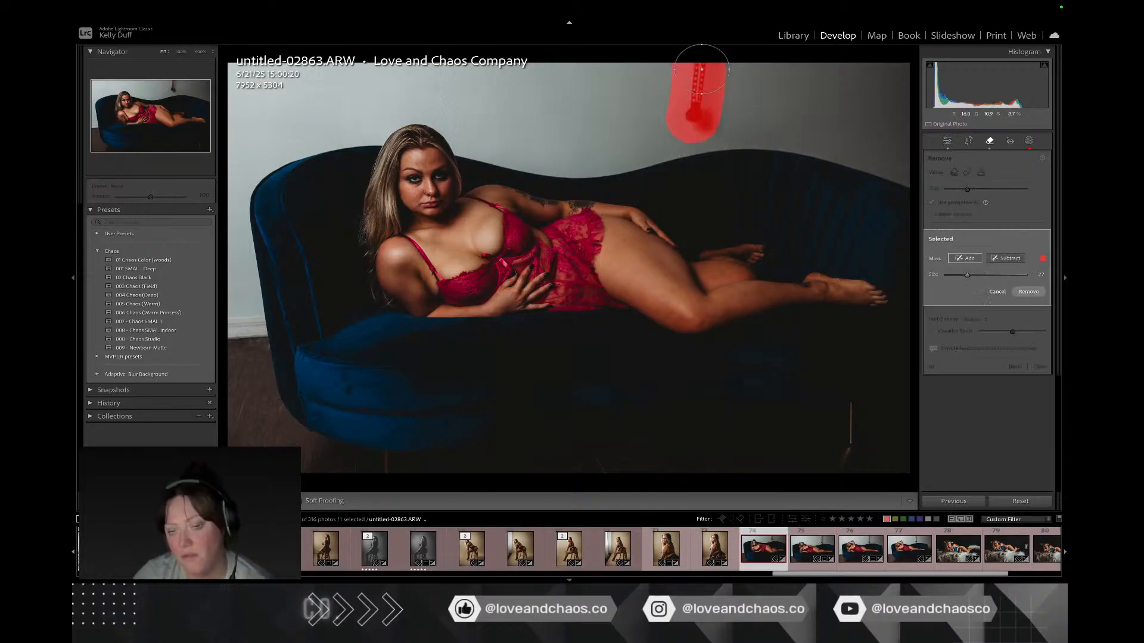
{"action": "left_click", "coordinate": [1022, 291]}
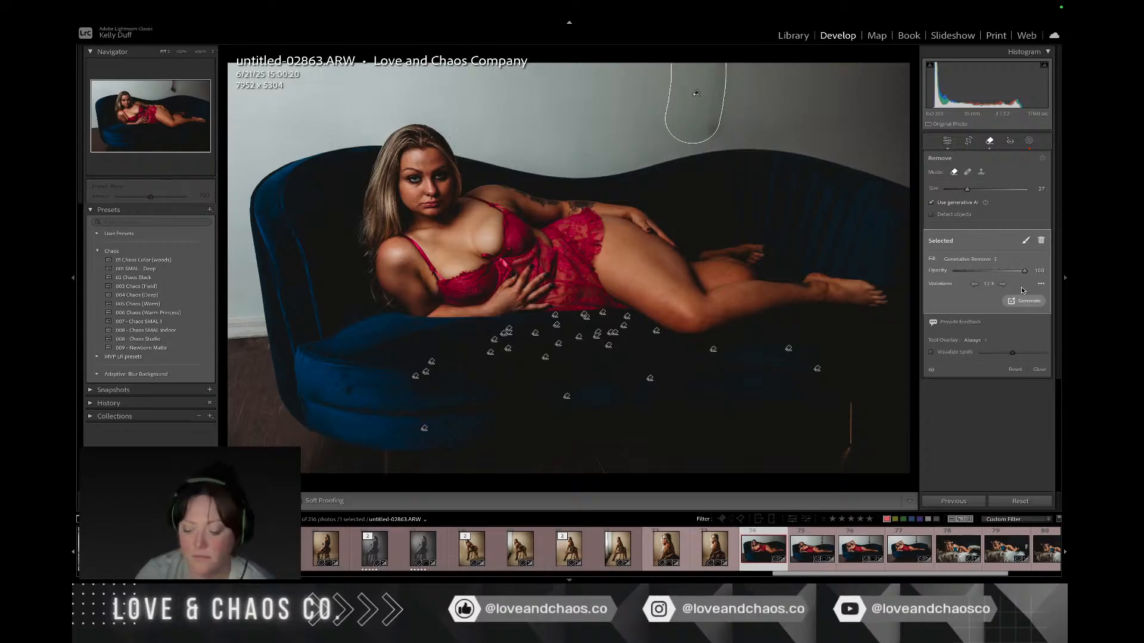
{"action": "key", "text": "Delete"}
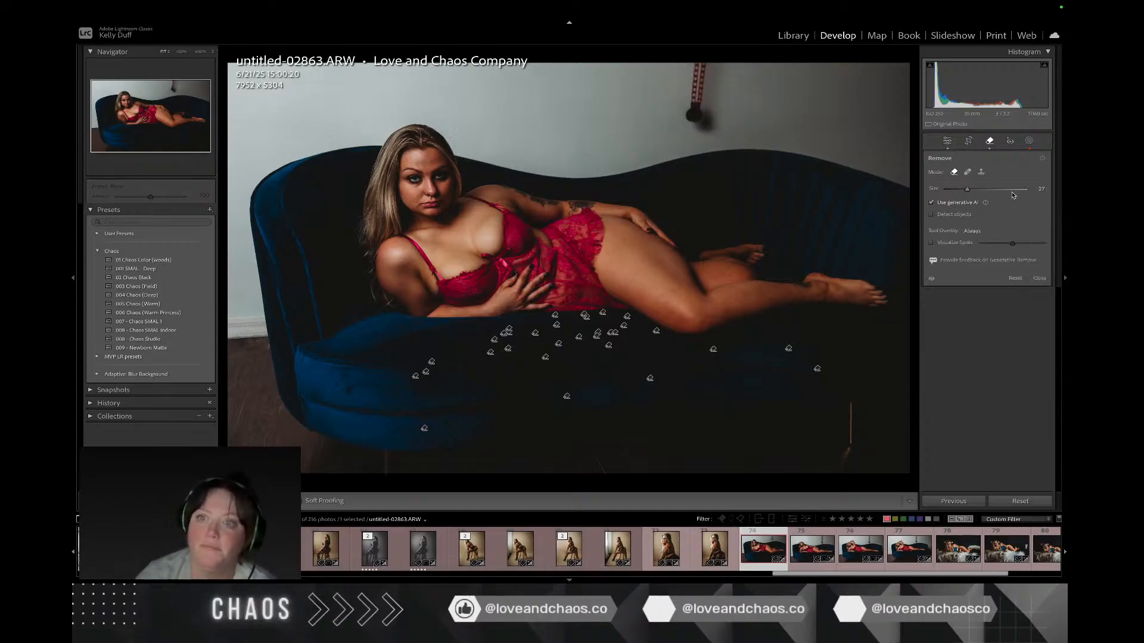
{"action": "key", "text": "q"}
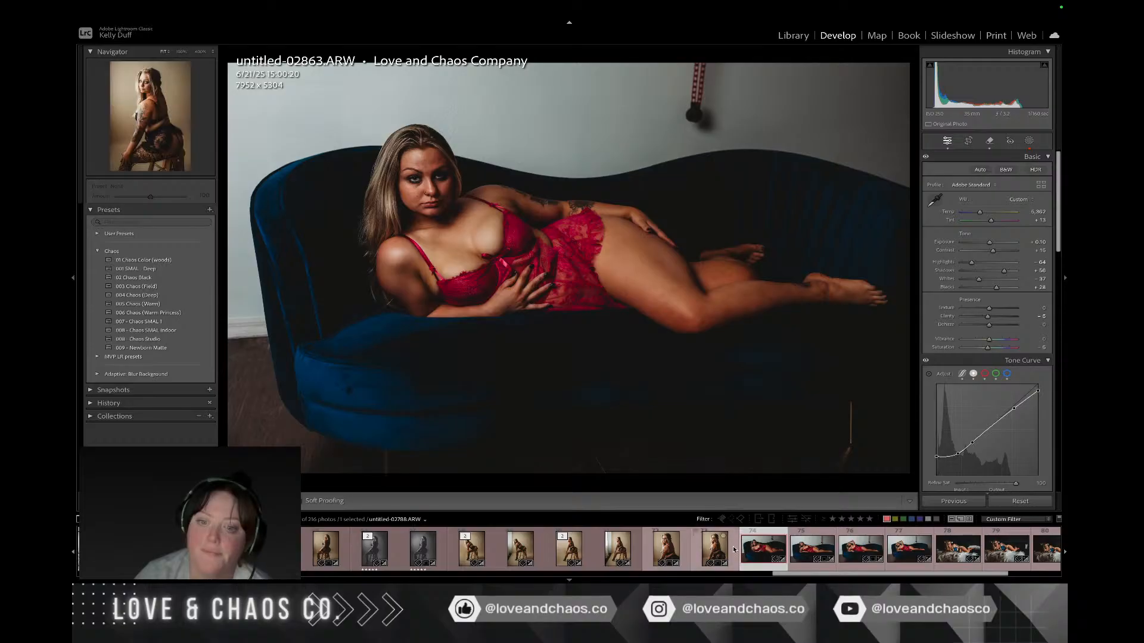
Step: Review the remaining bed, wall and sofa portraits in the filmstrip, comparing untitled-03471, untitled-03526, untitled-03312, untitled-03245 and untitled-03243, and return to untitled-02788
{"action": "scroll", "coordinate": [734, 548], "scroll_direction": "down", "scroll_amount": 3}
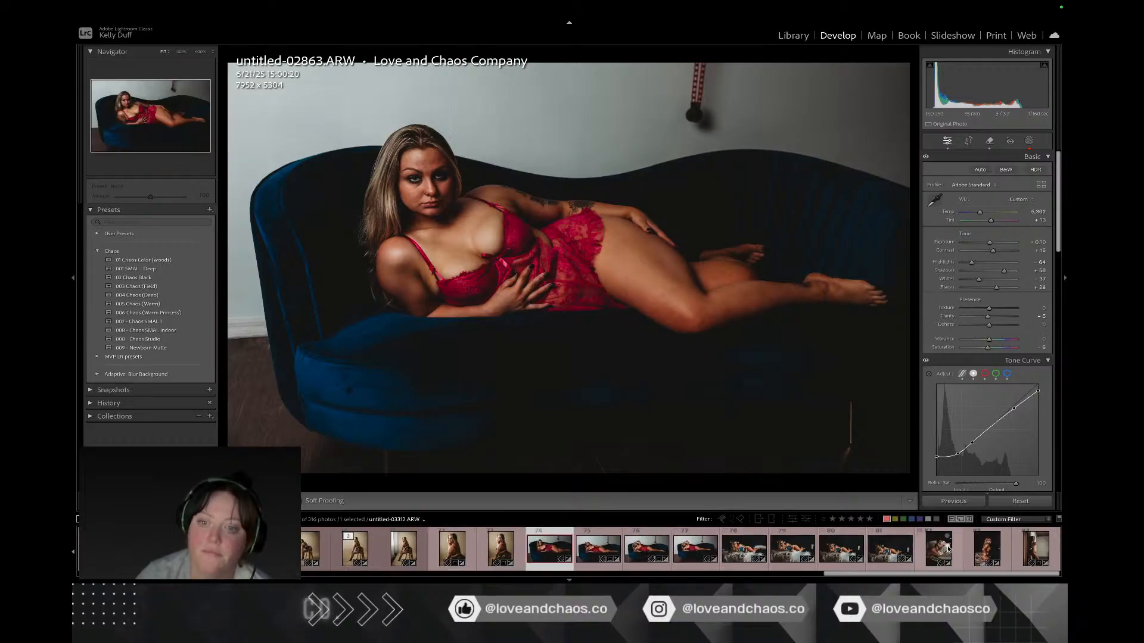
{"action": "left_click", "coordinate": [992, 545]}
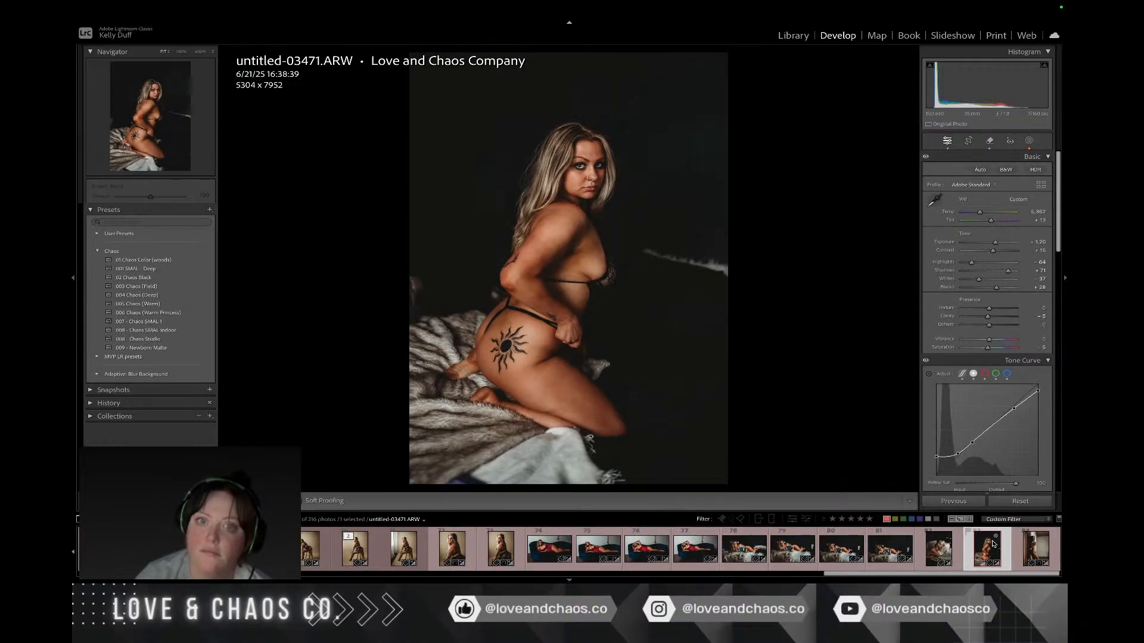
{"action": "left_click", "coordinate": [1022, 544]}
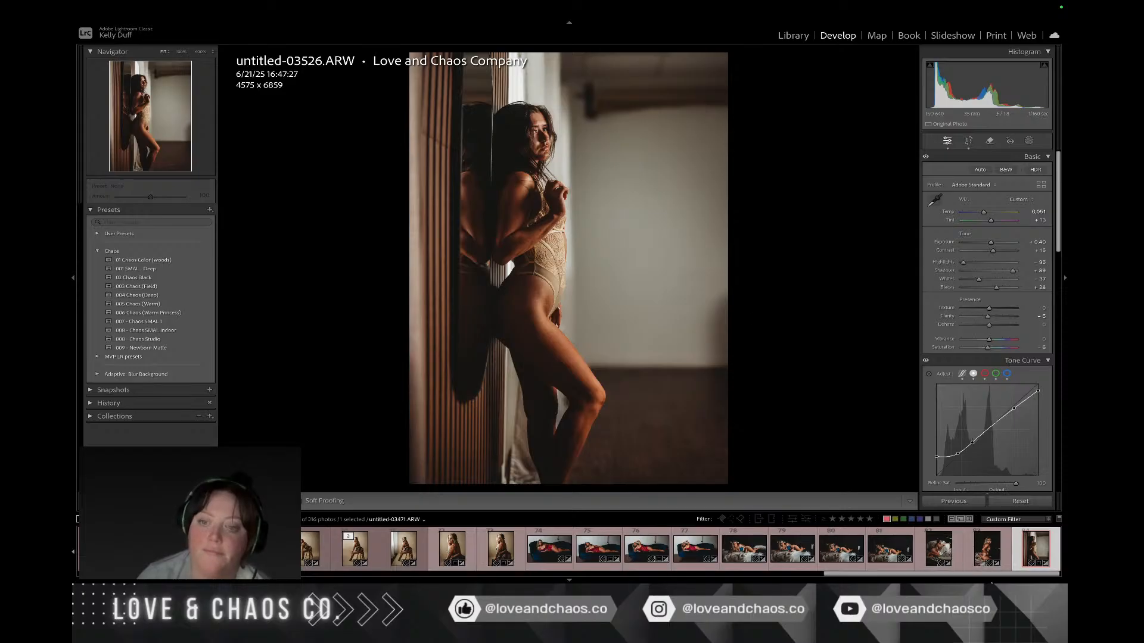
{"action": "left_click", "coordinate": [982, 556]}
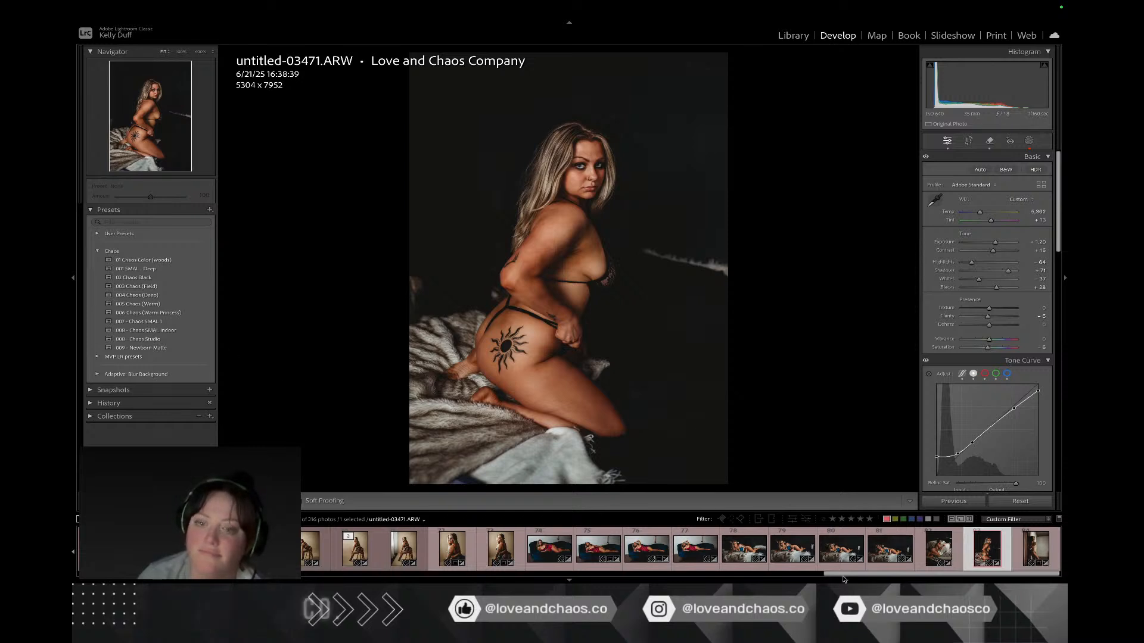
{"action": "left_click", "coordinate": [934, 557]}
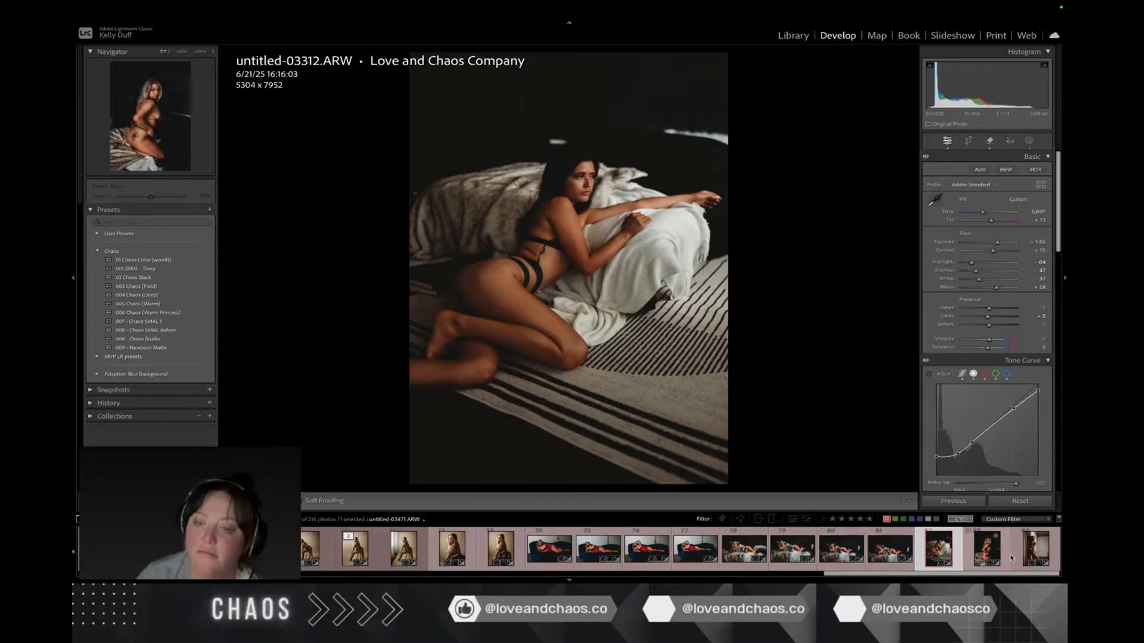
{"action": "left_click", "coordinate": [974, 552]}
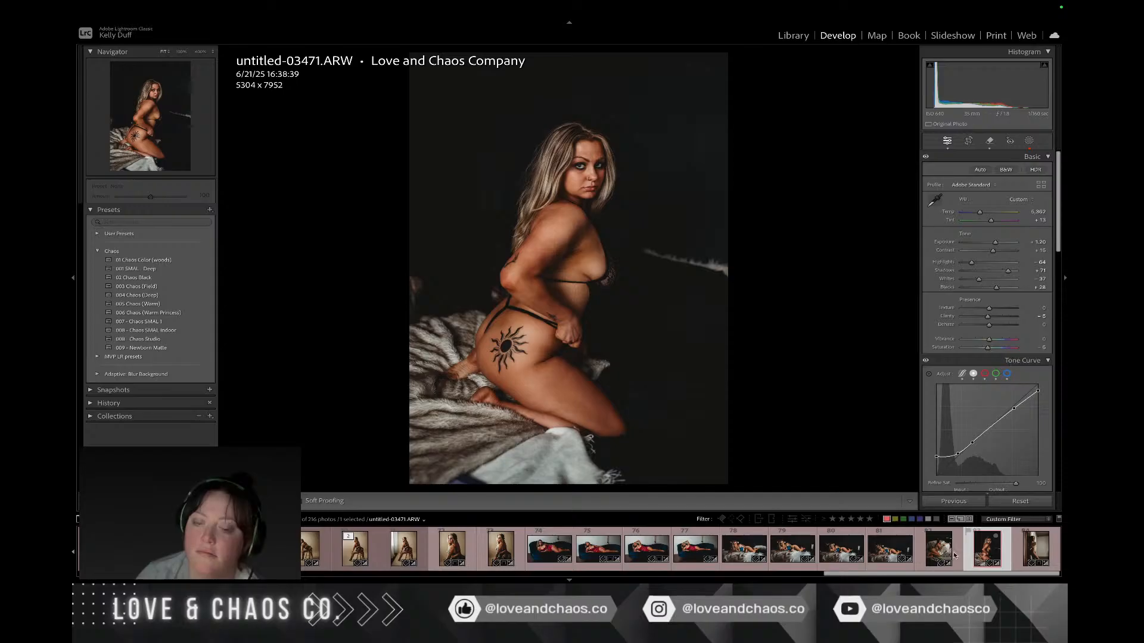
{"action": "left_click", "coordinate": [845, 562]}
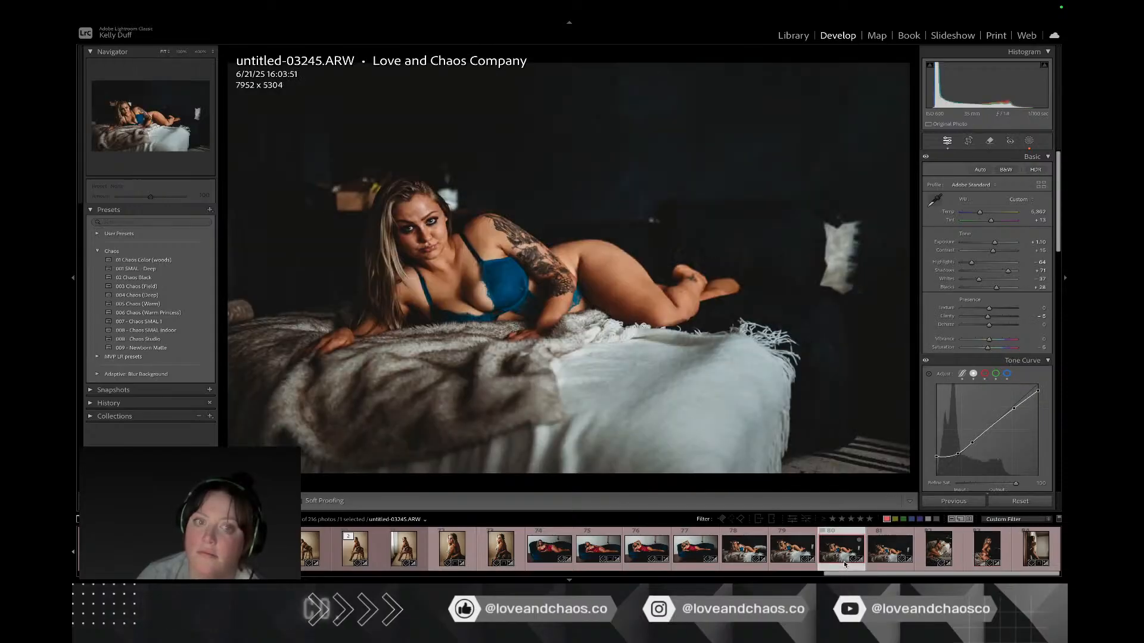
{"action": "left_click", "coordinate": [792, 563]}
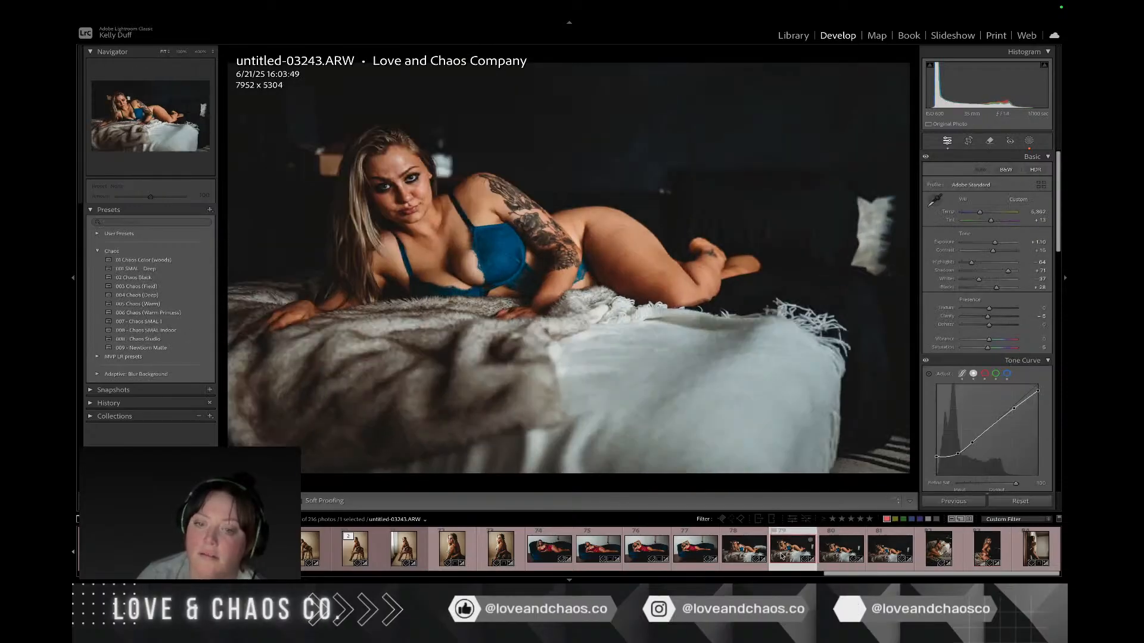
{"action": "left_click", "coordinate": [667, 557]}
{"action": "left_click", "coordinate": [502, 551]}
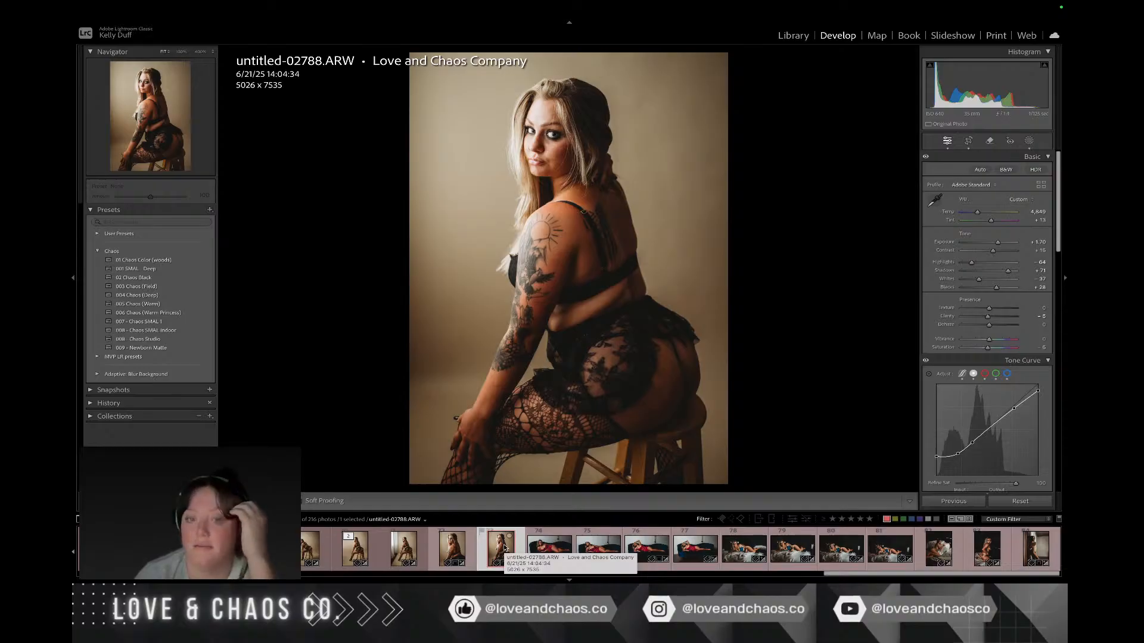
{"action": "key", "text": "ctrl+Right"}
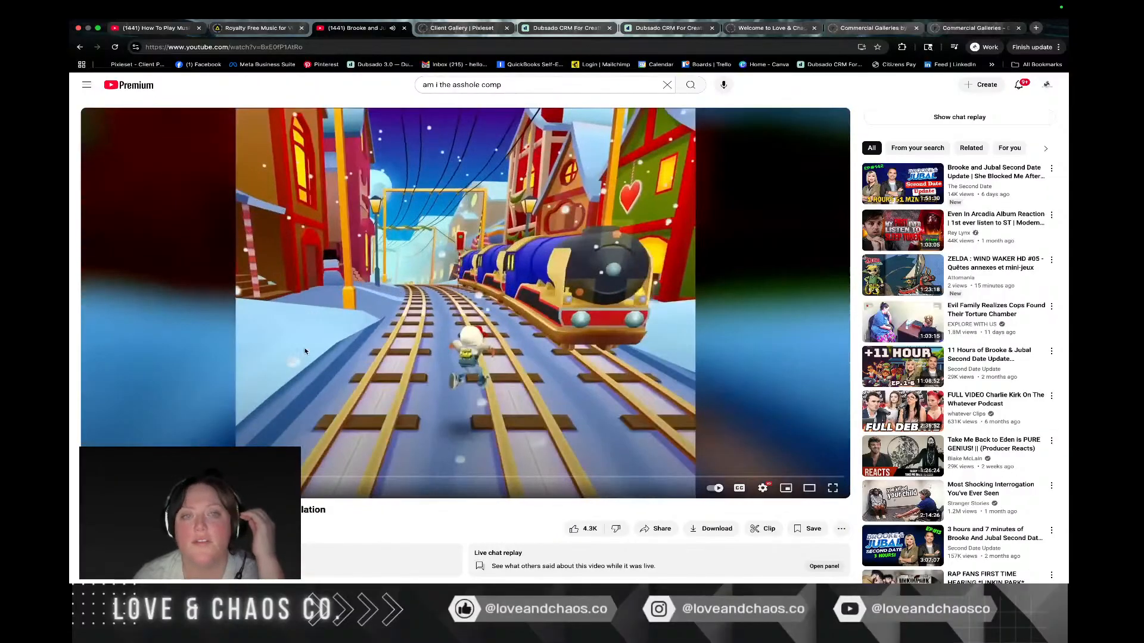
{"action": "key", "text": "ctrl+Left"}
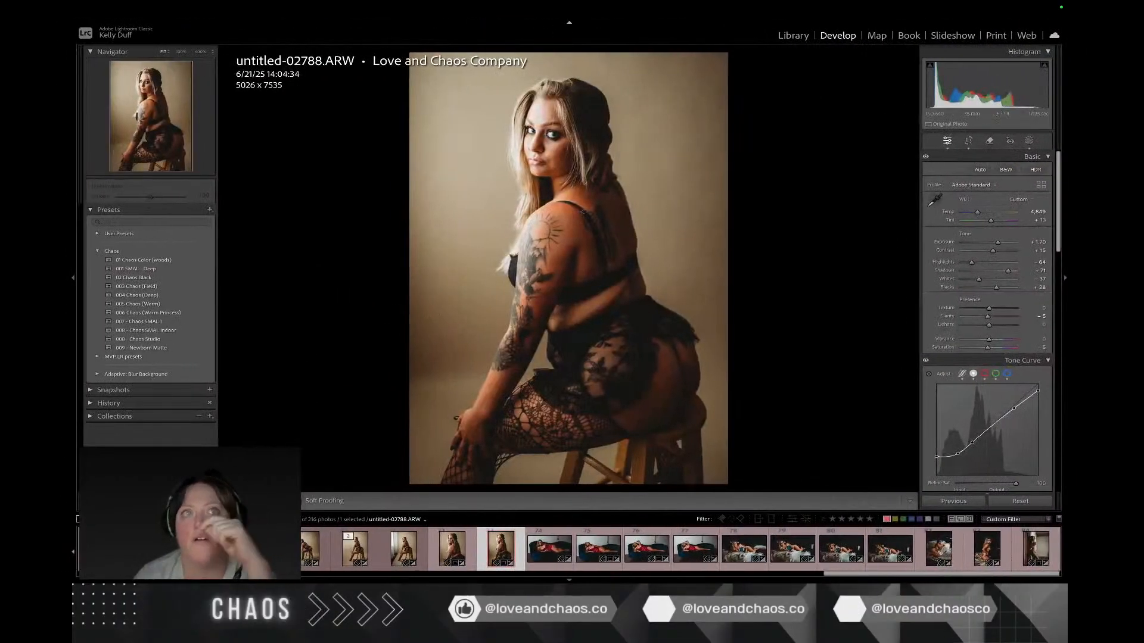